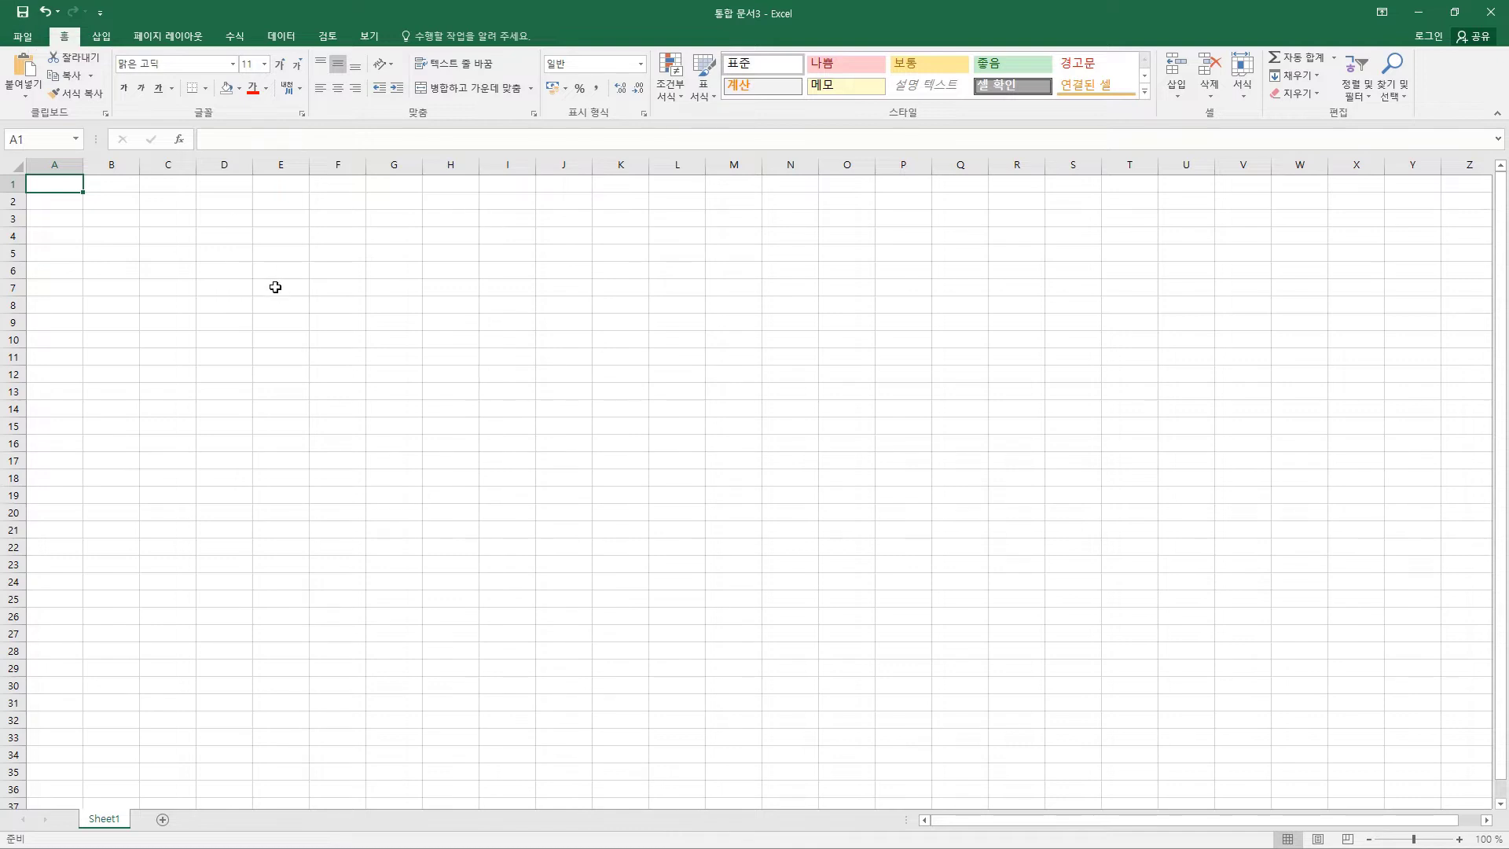
Save the workbook in the ITQ folder under a file name made of the examinee number and name
click(19, 22)
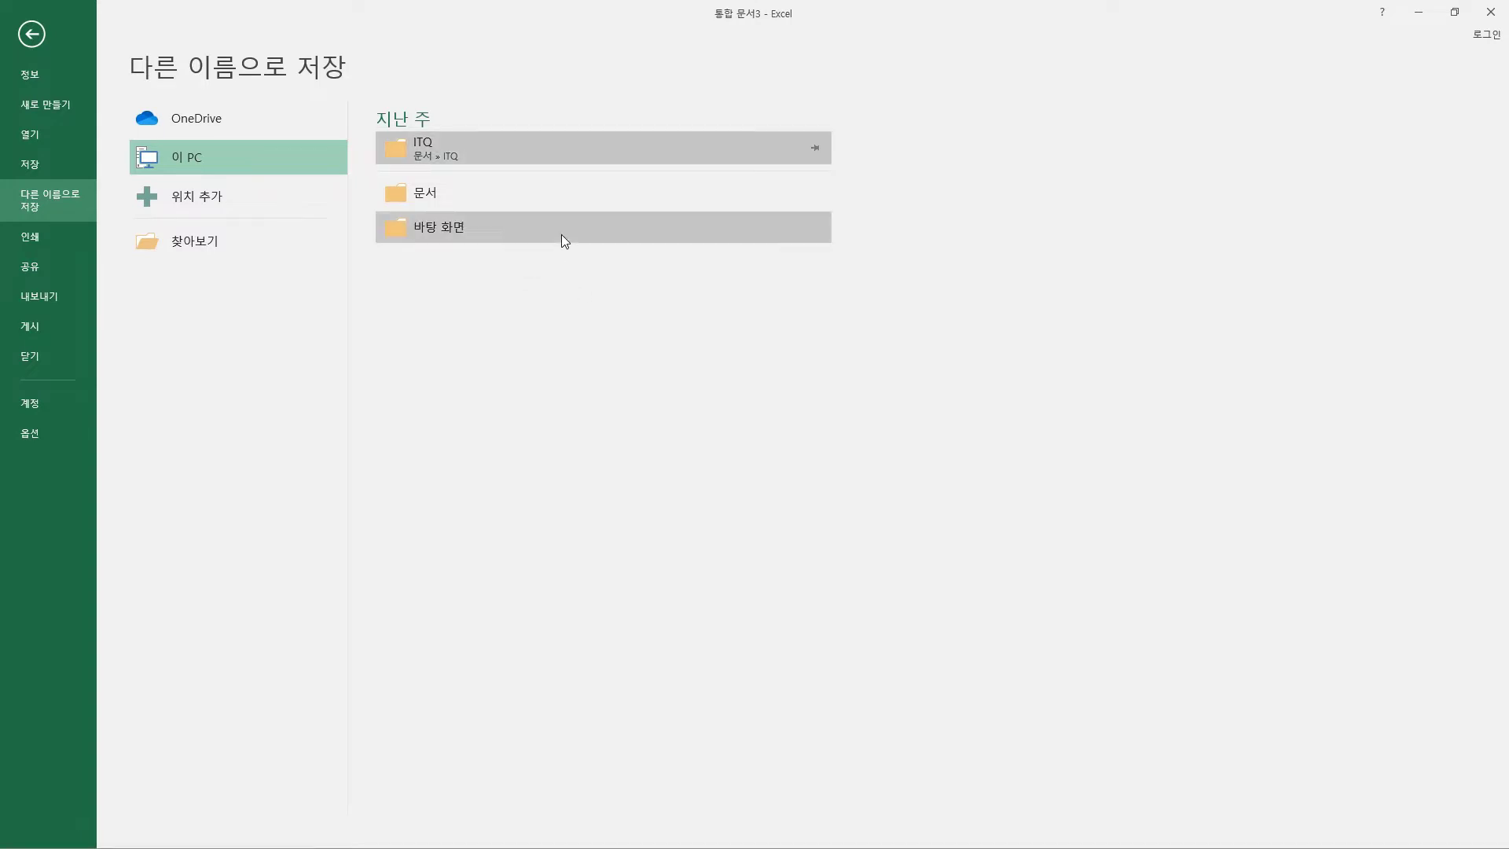
click(432, 140)
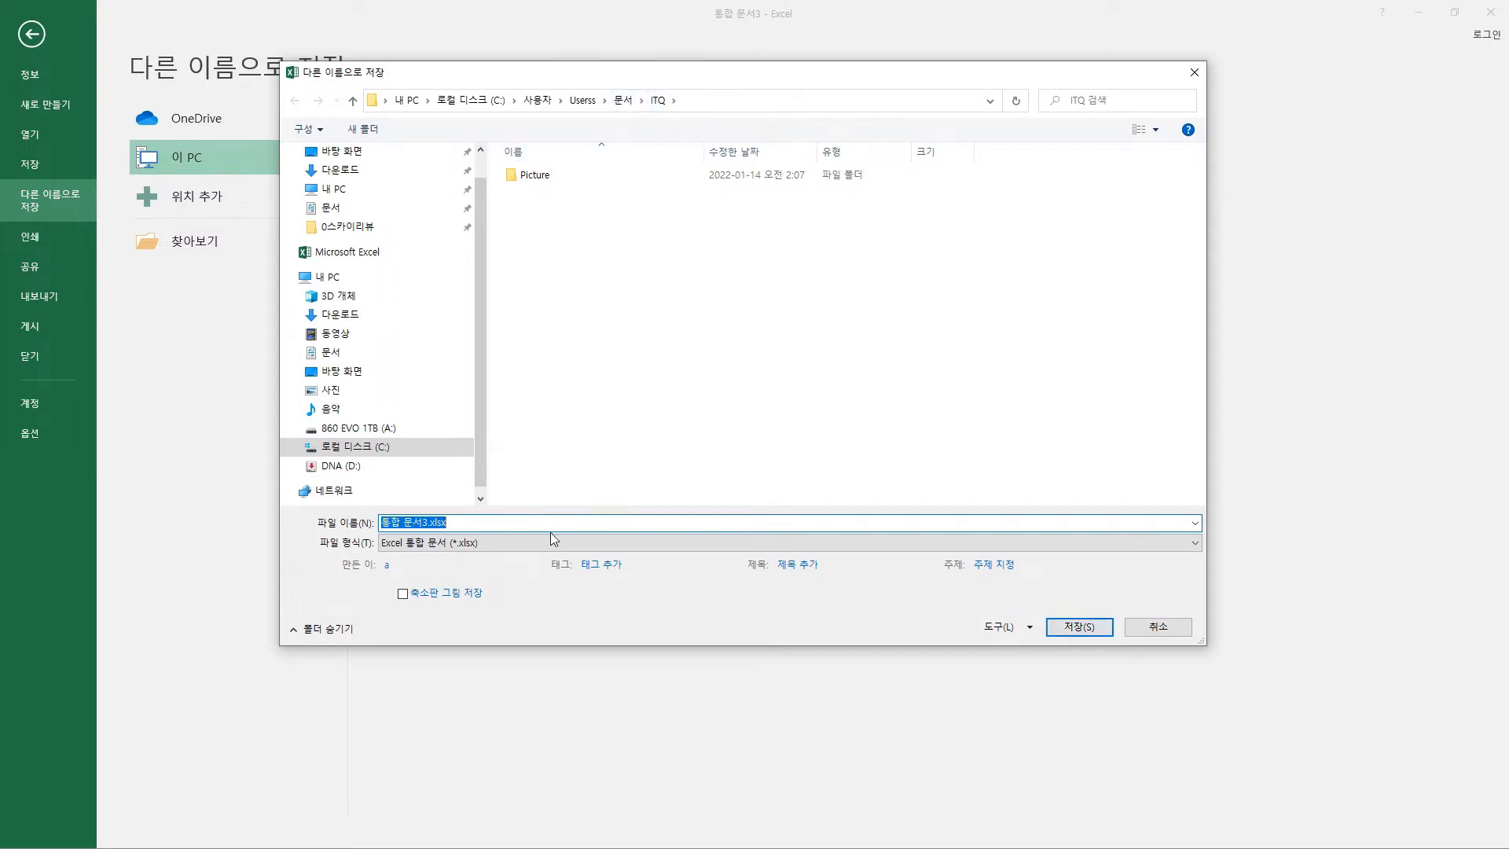
key(BackSpace)
text(12345678-홍길동)
click(1079, 626)
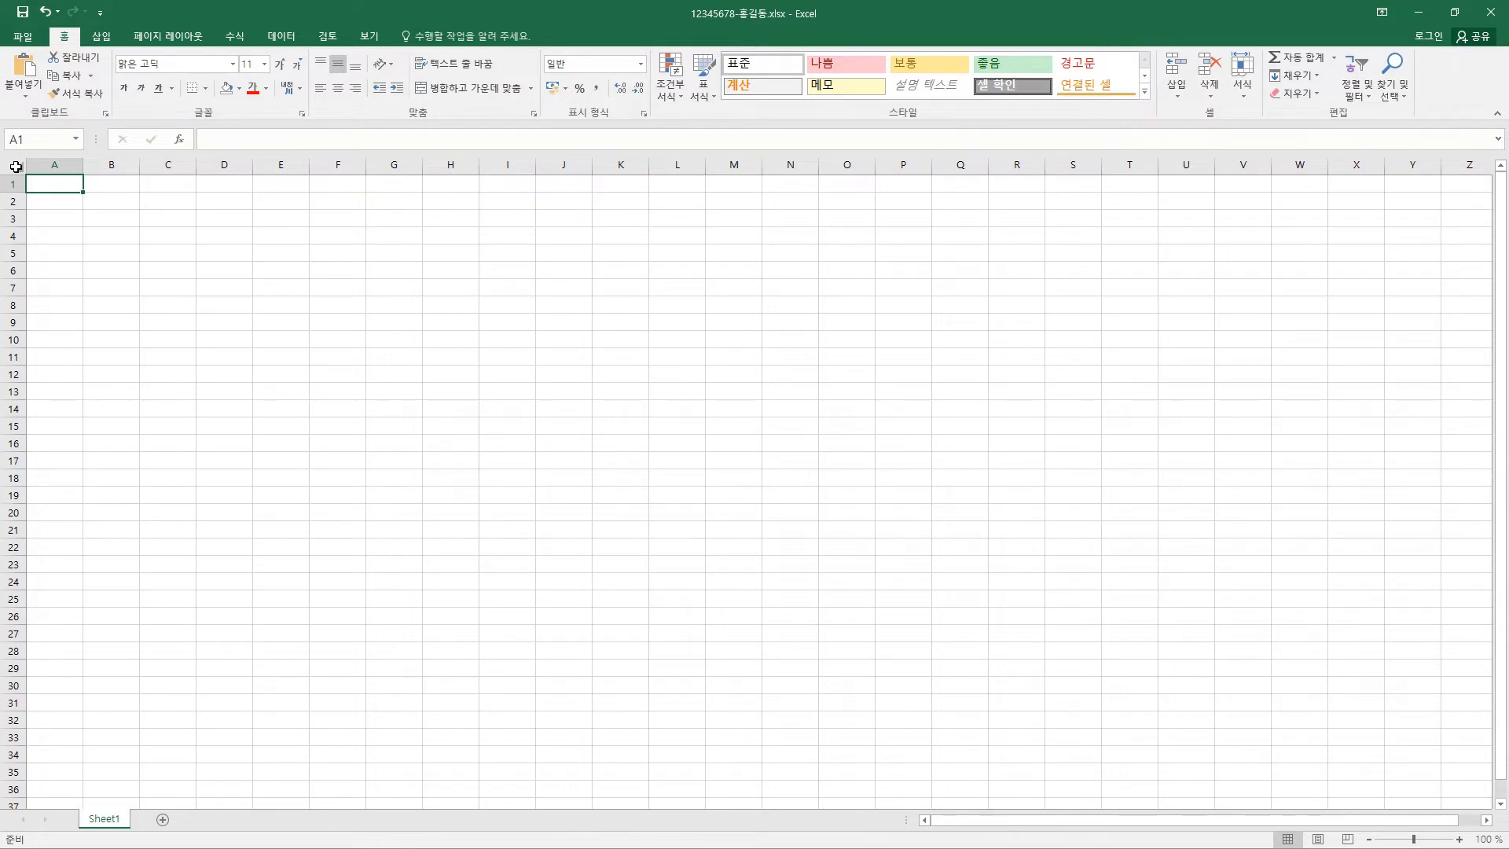
Format the whole sheet with the 굴림 font at size 11 and centre the cells horizontally
click(15, 167)
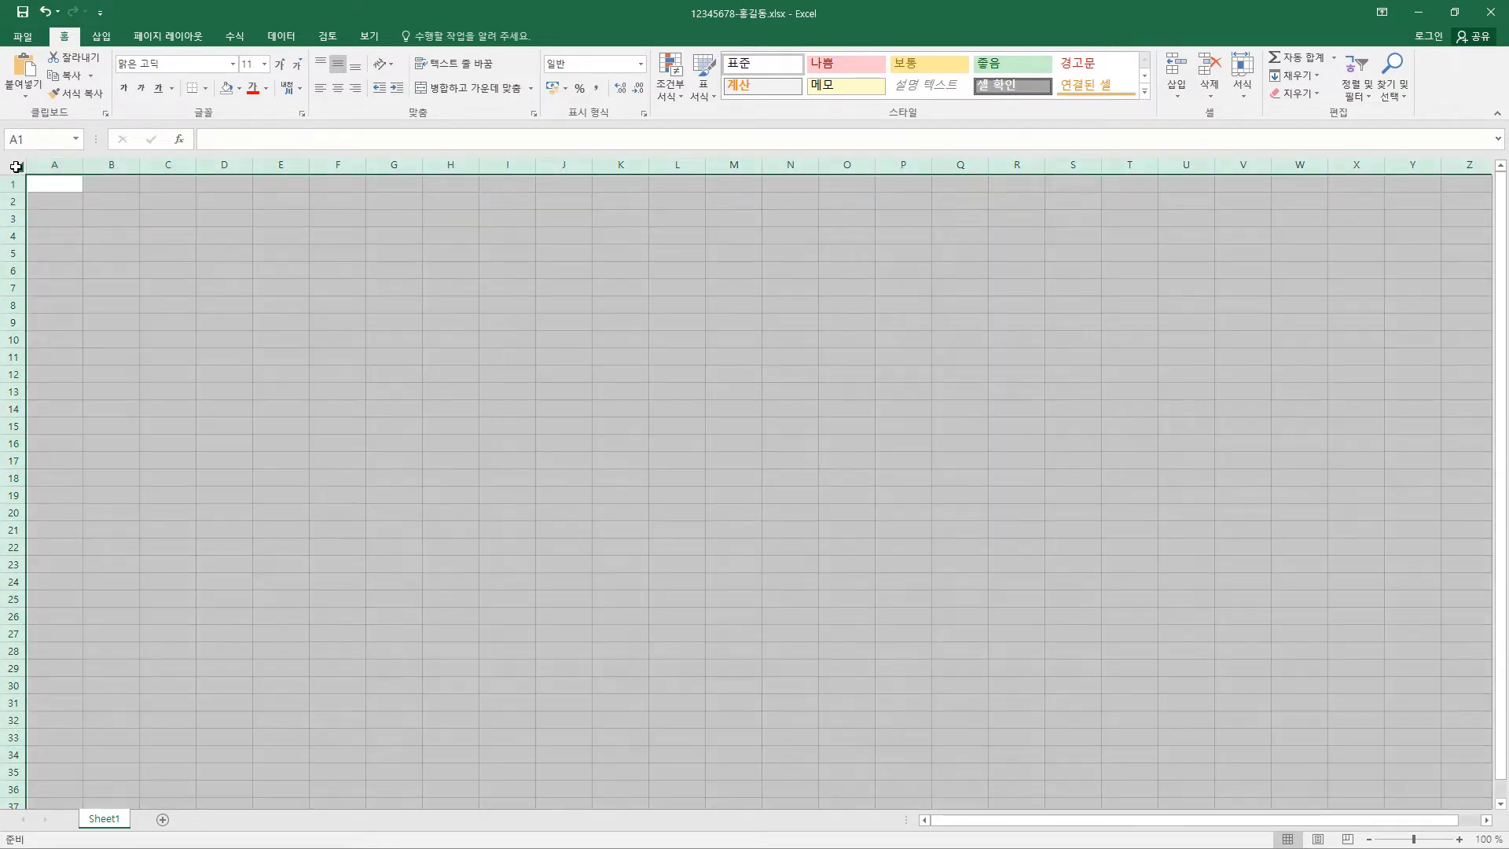
click(165, 67)
text(굴림)
key(Return)
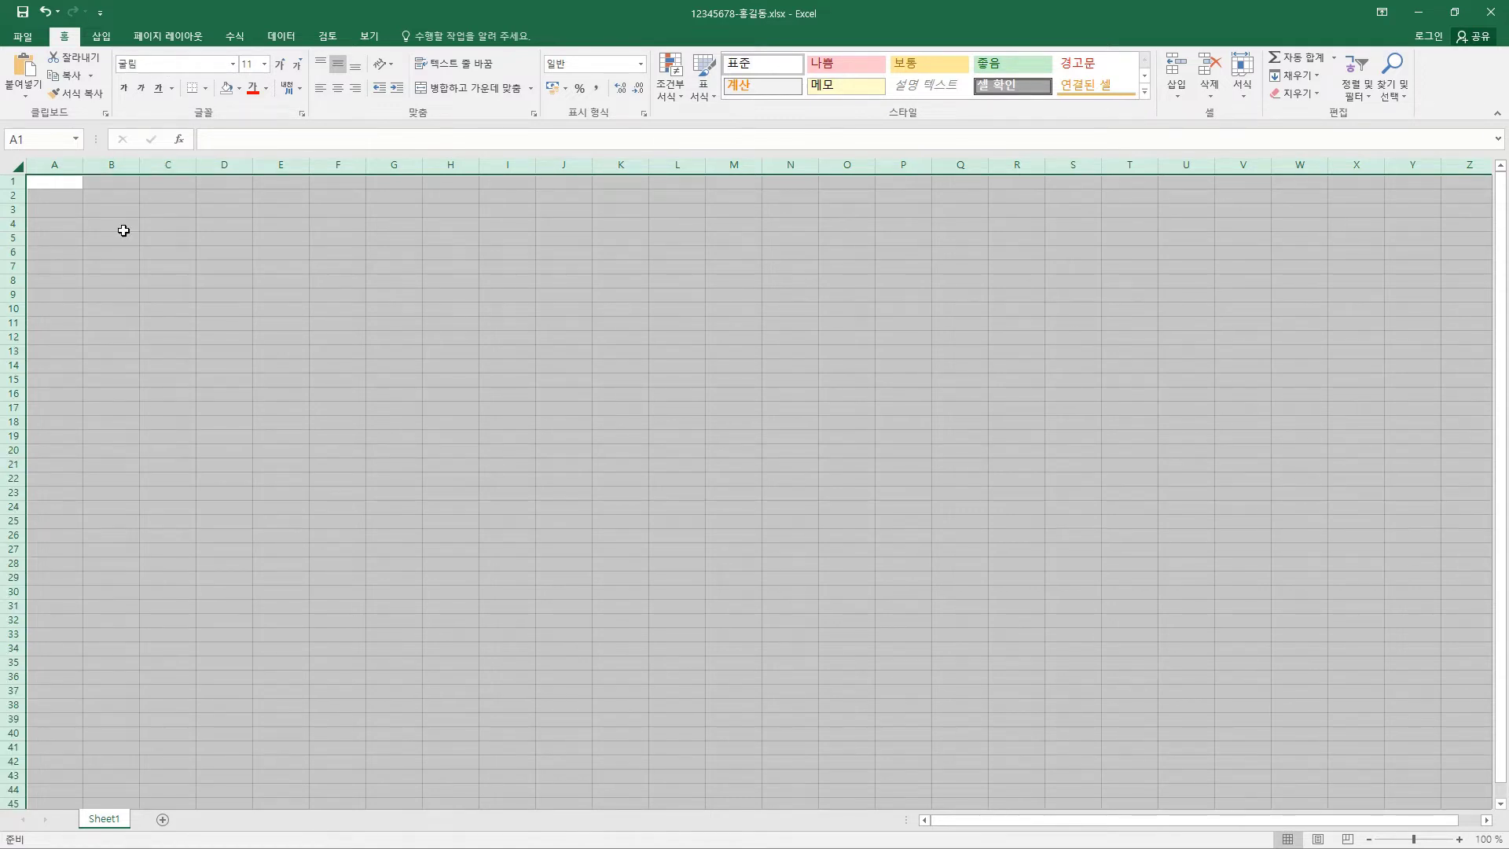
click(264, 64)
click(256, 143)
click(337, 91)
Set the width of column A to 1
click(58, 165)
right_click(58, 165)
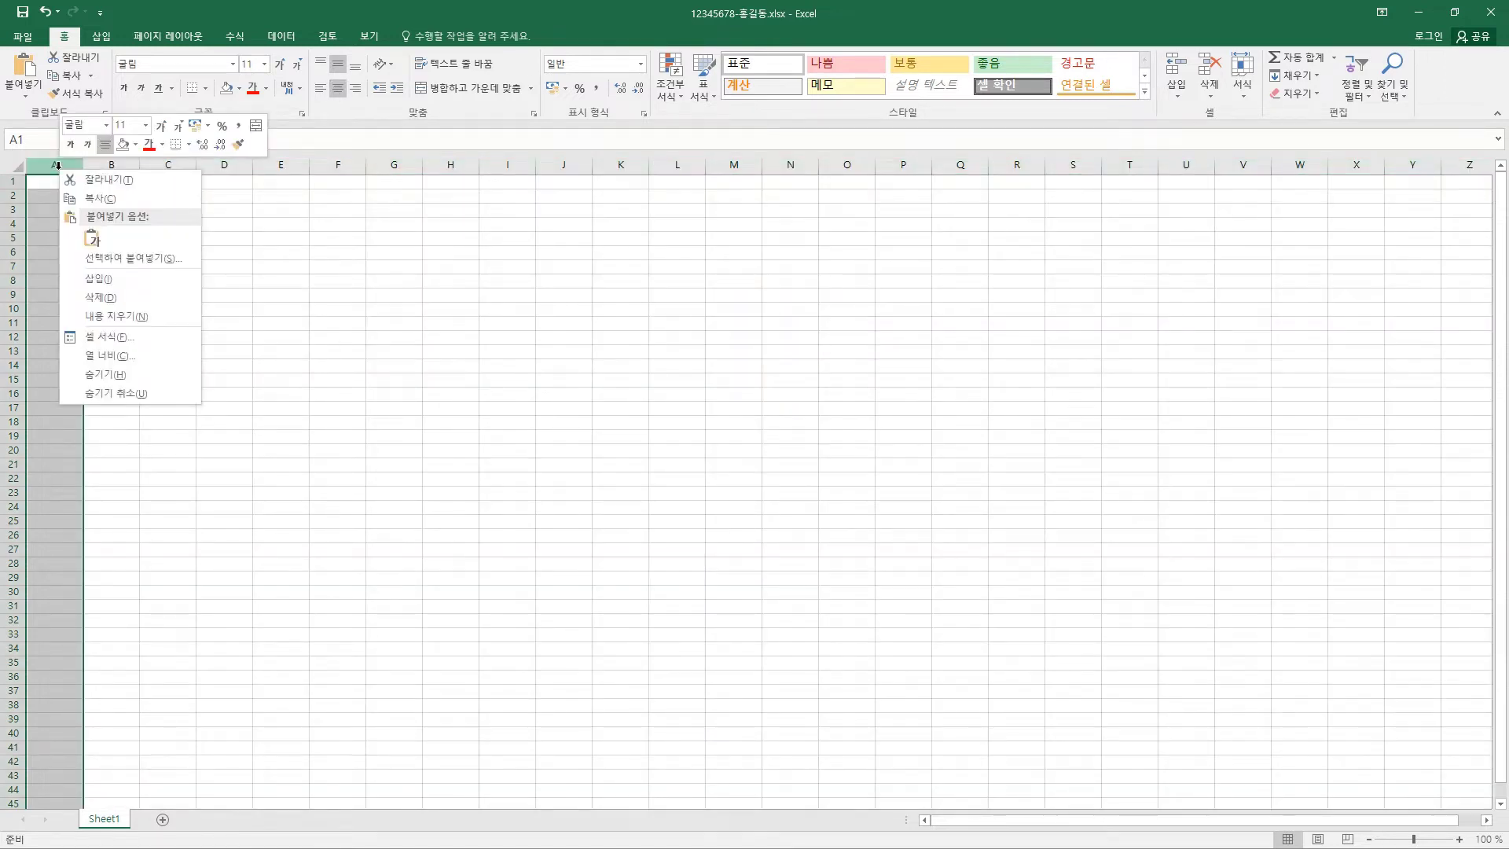
key(Escape)
key(ctrl+a)
click(55, 164)
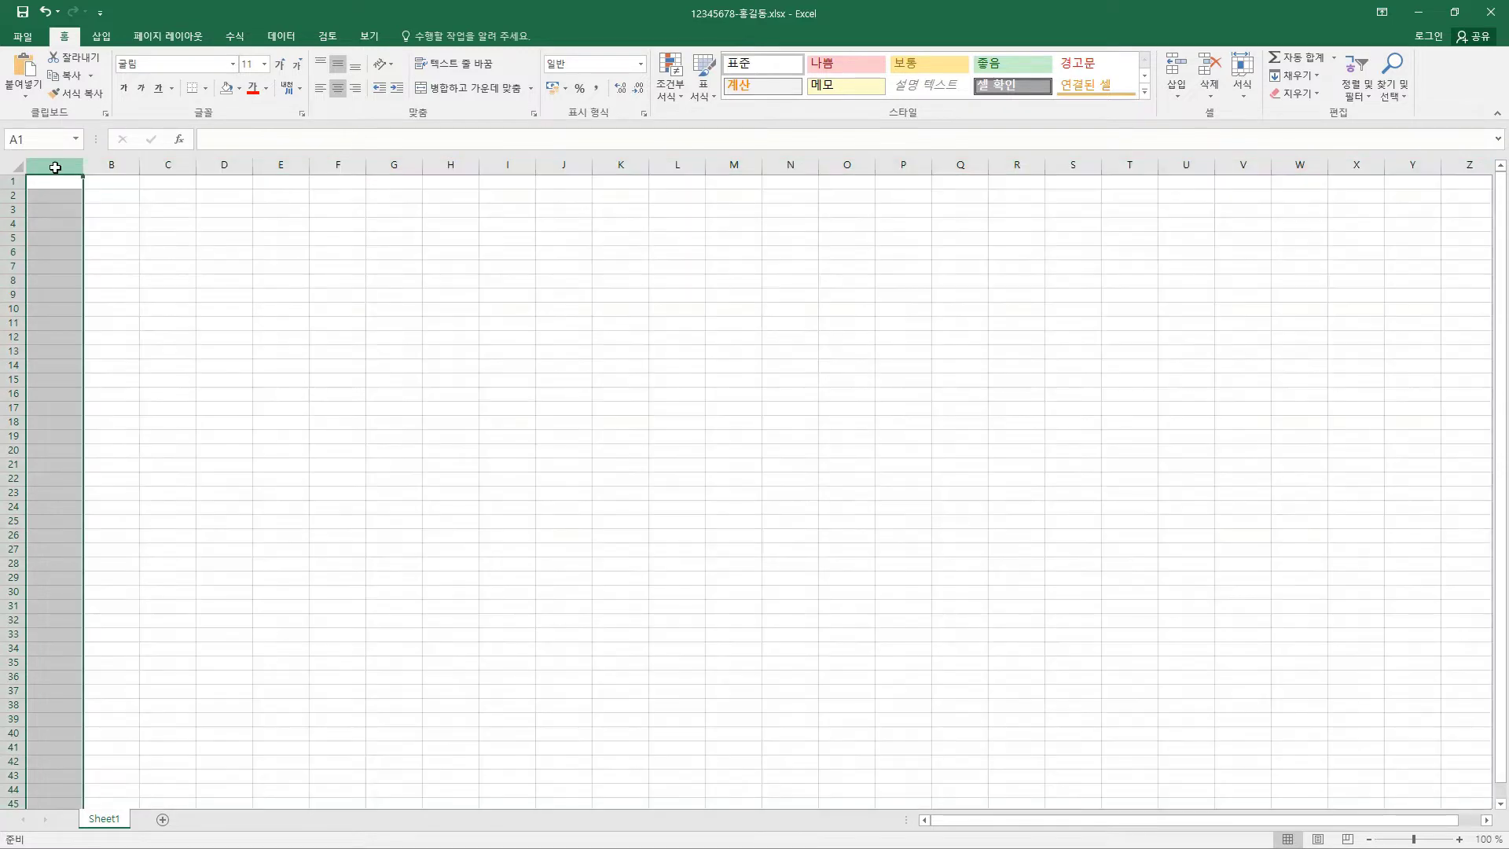
right_click(55, 167)
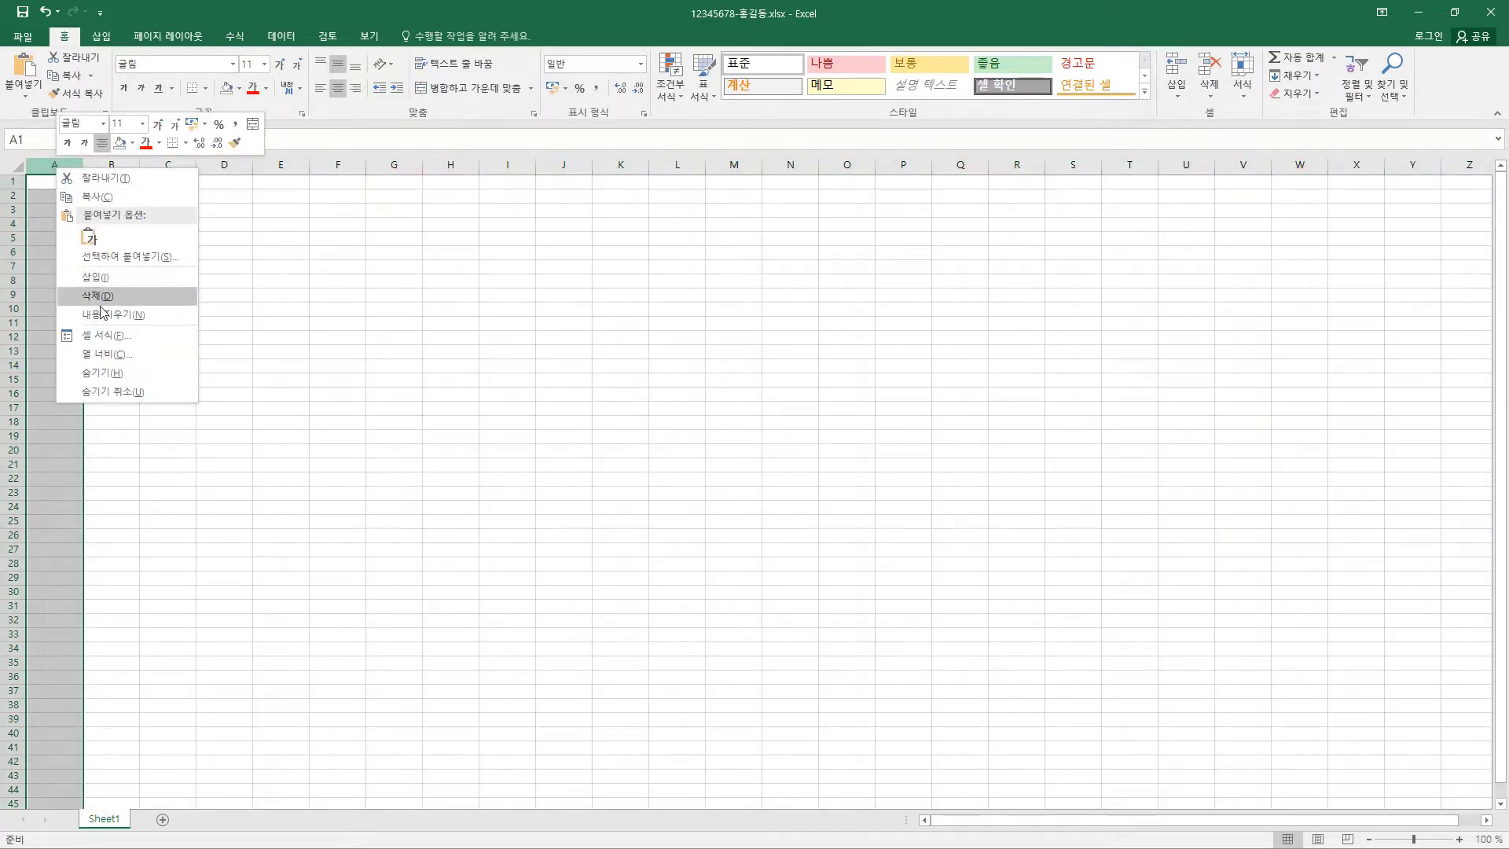
click(108, 354)
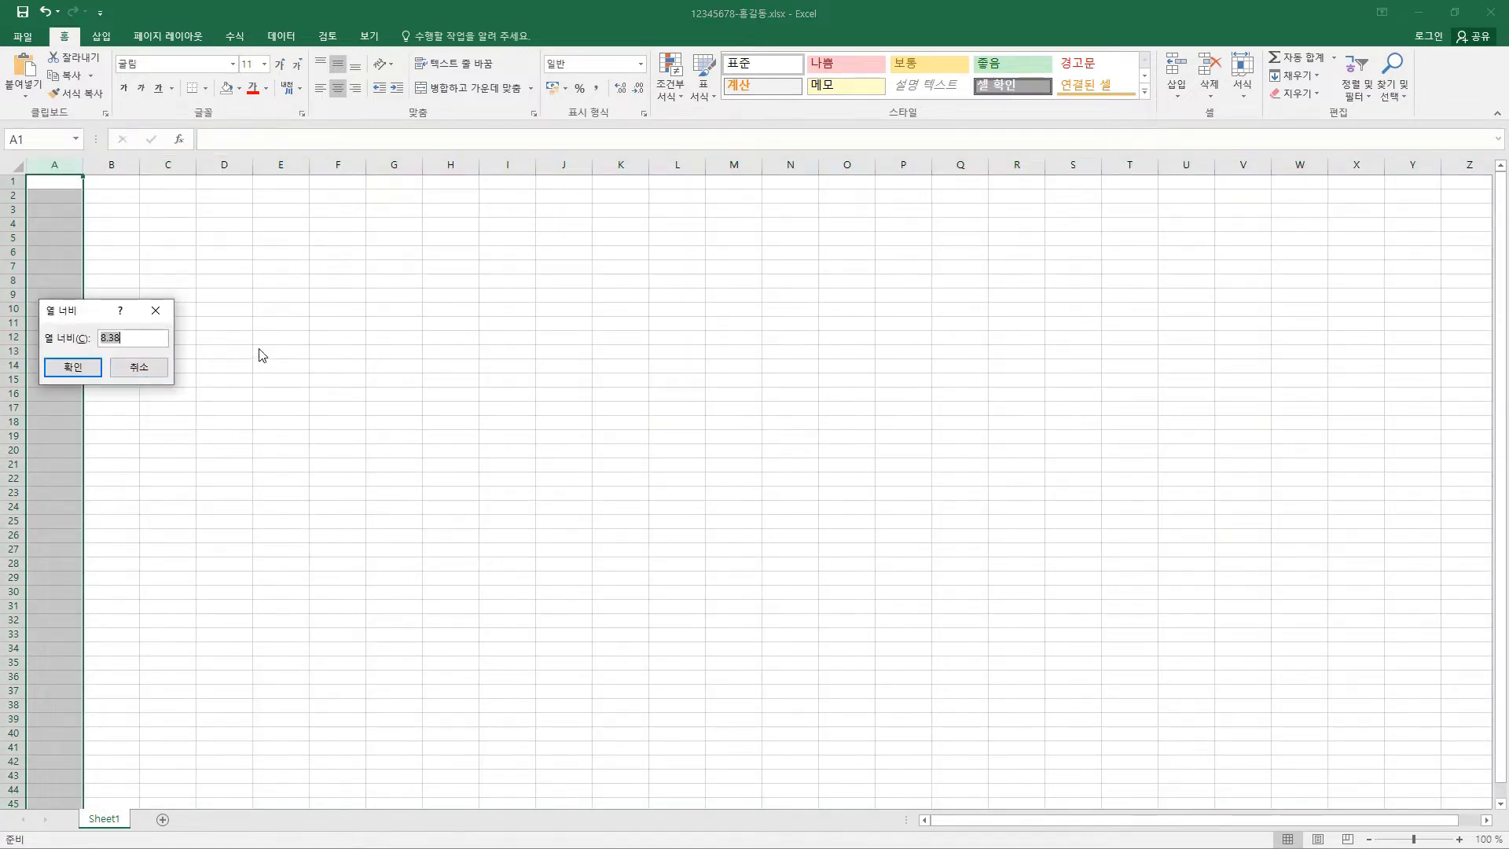
text(1)
click(72, 367)
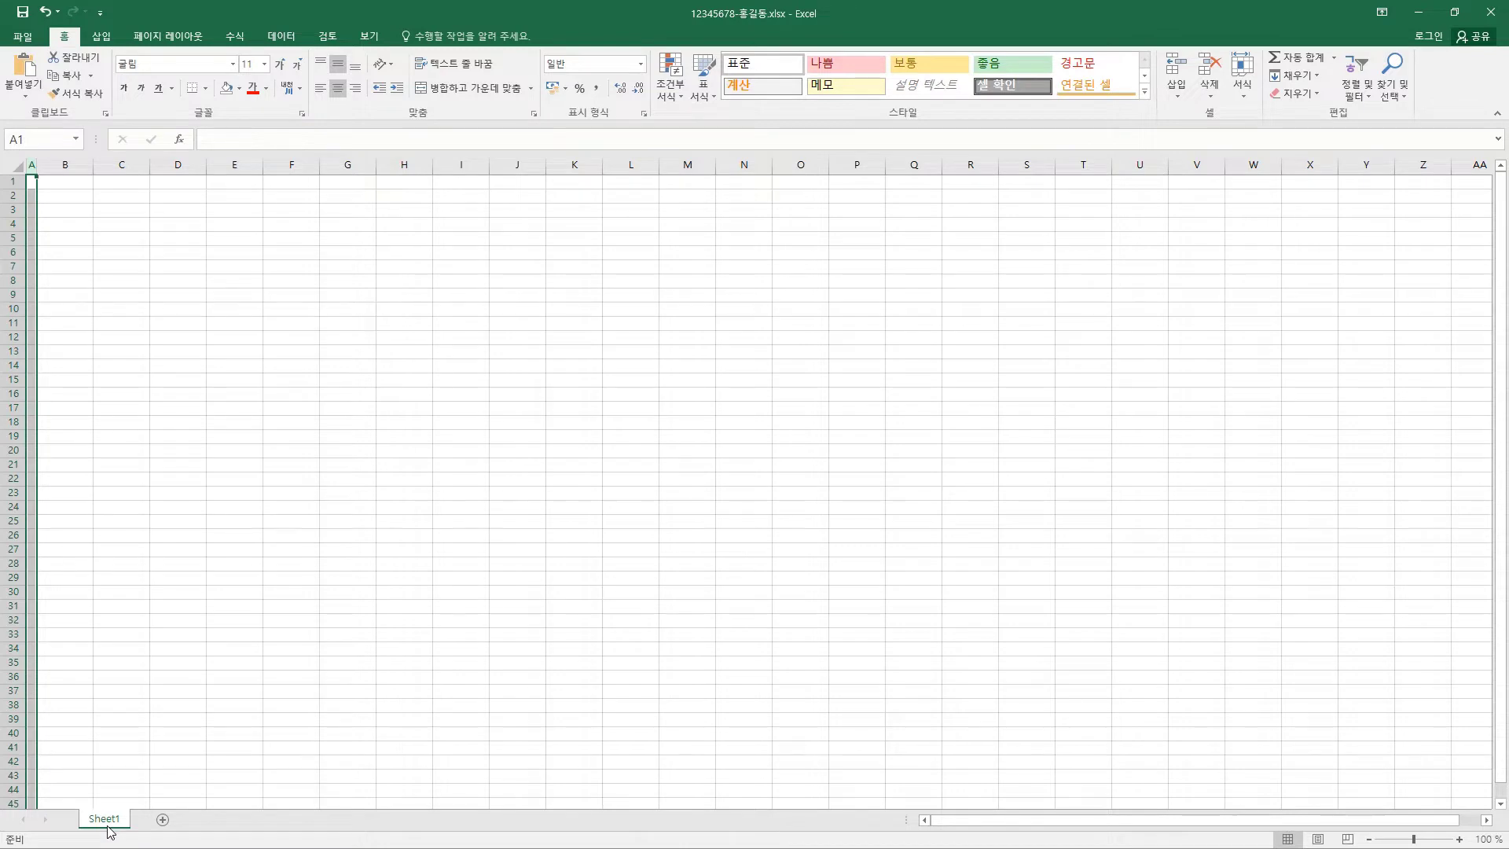
Duplicate Sheet1 twice, name the three sheets 제1작업, 제2작업 and 제3작업, and return to 제1작업
drag(108, 822, 238, 821)
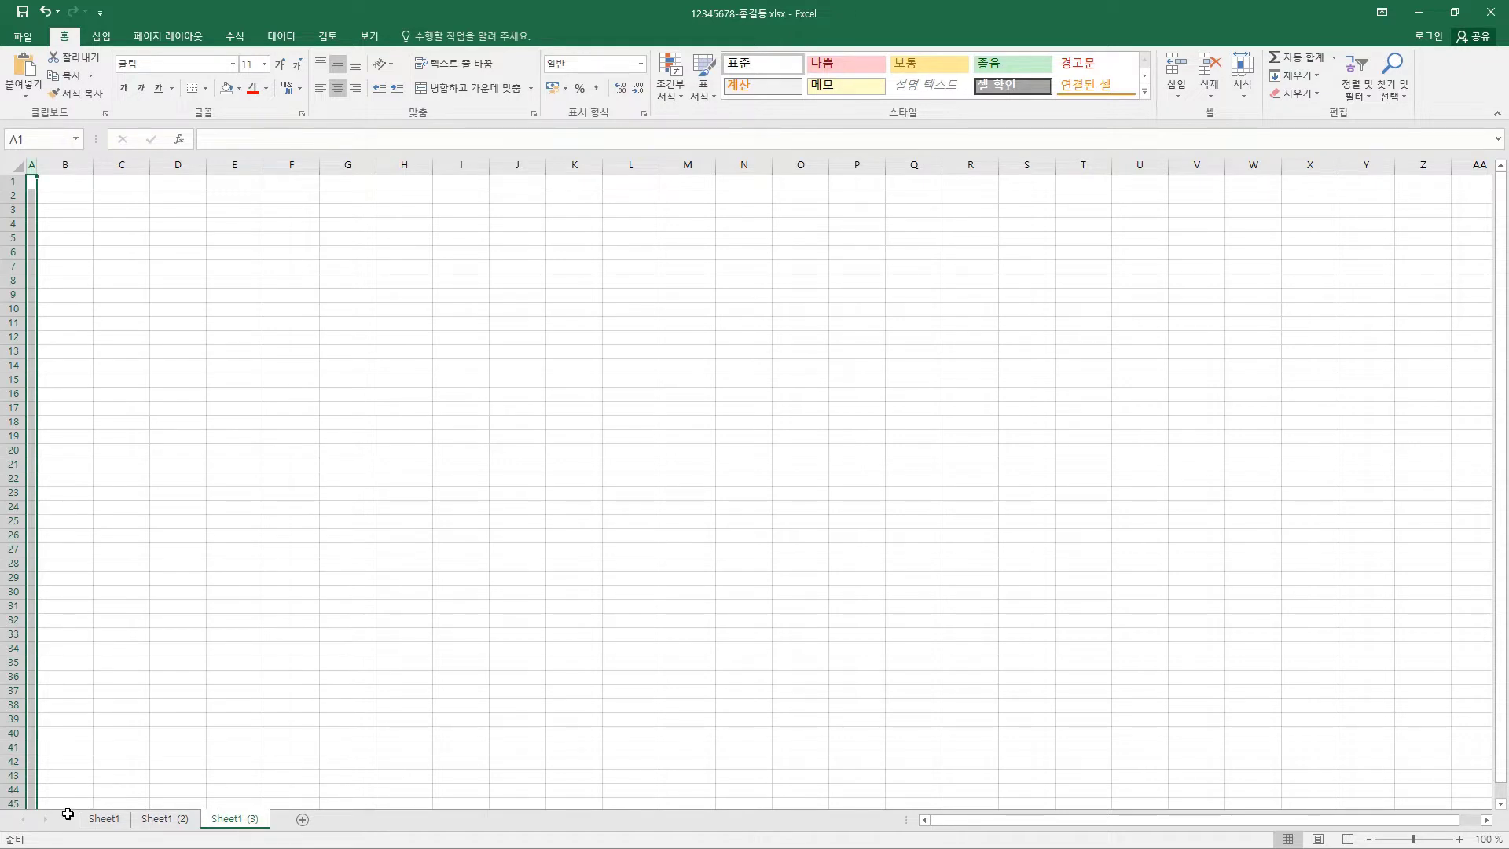
click(110, 820)
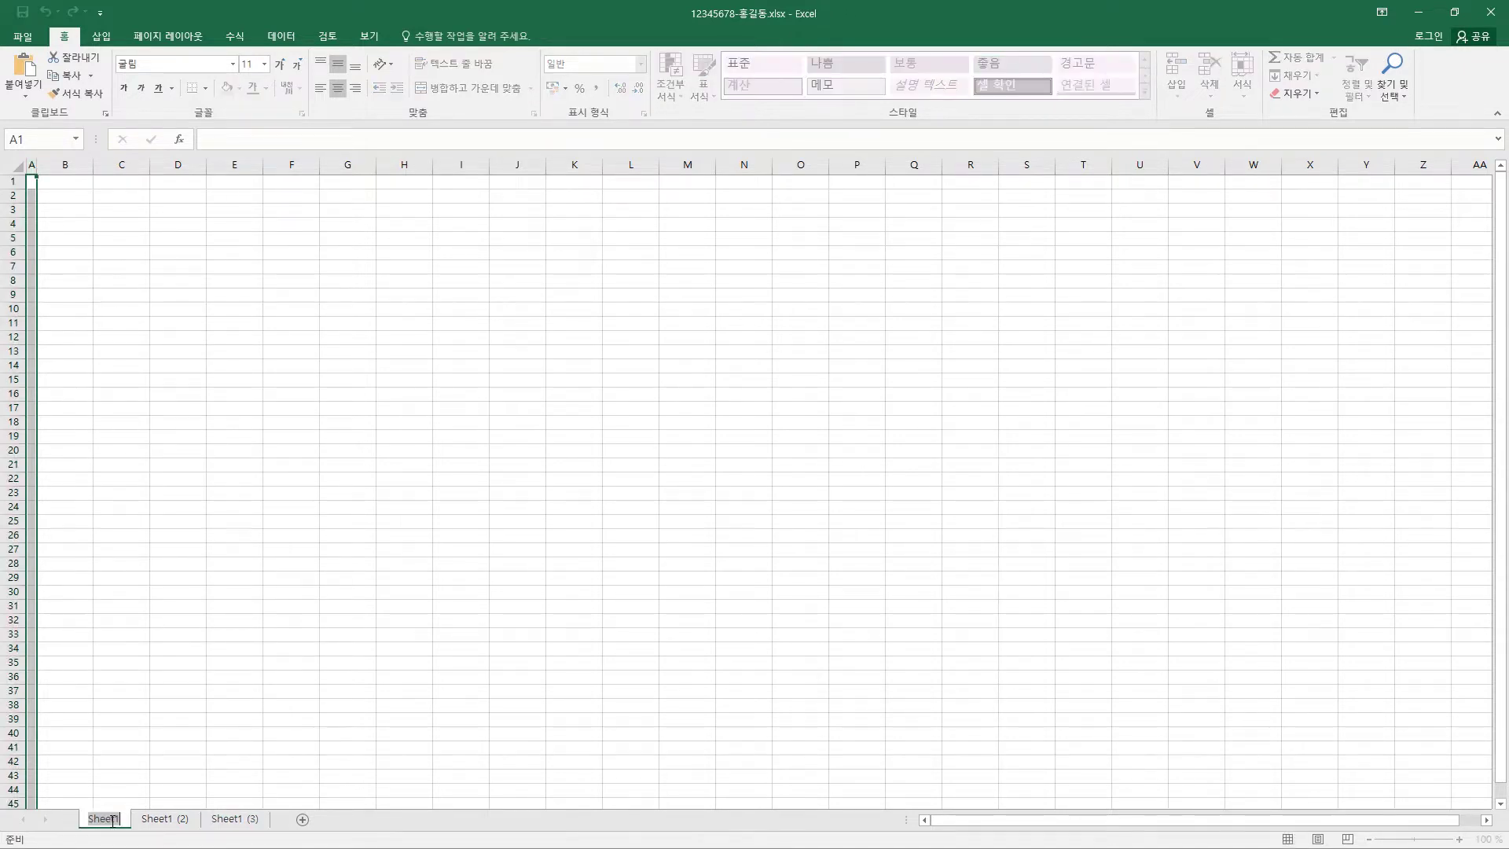
double_click(110, 821)
text(제1작업)
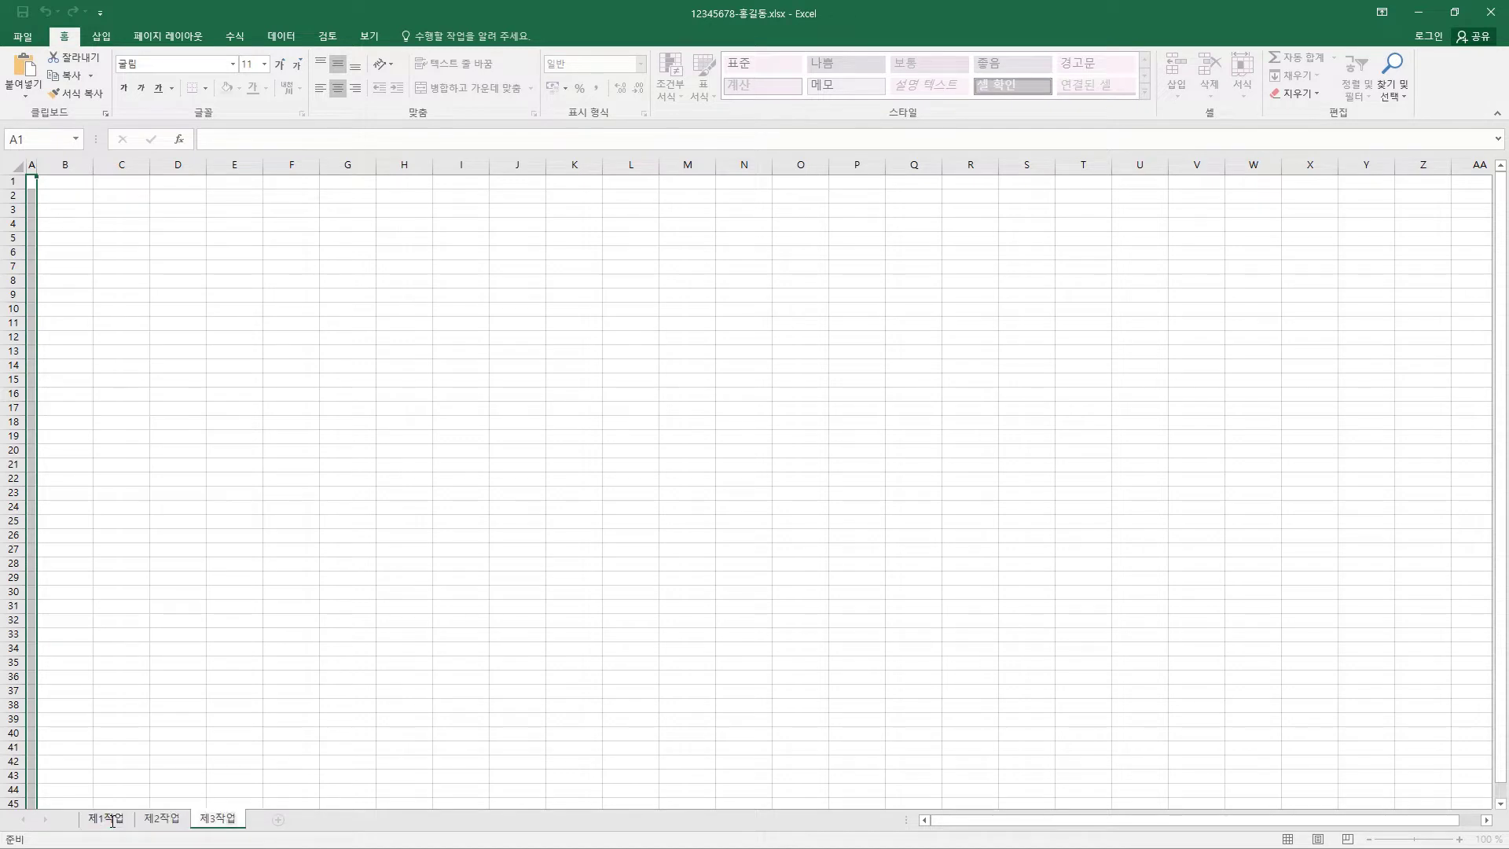
key(Return)
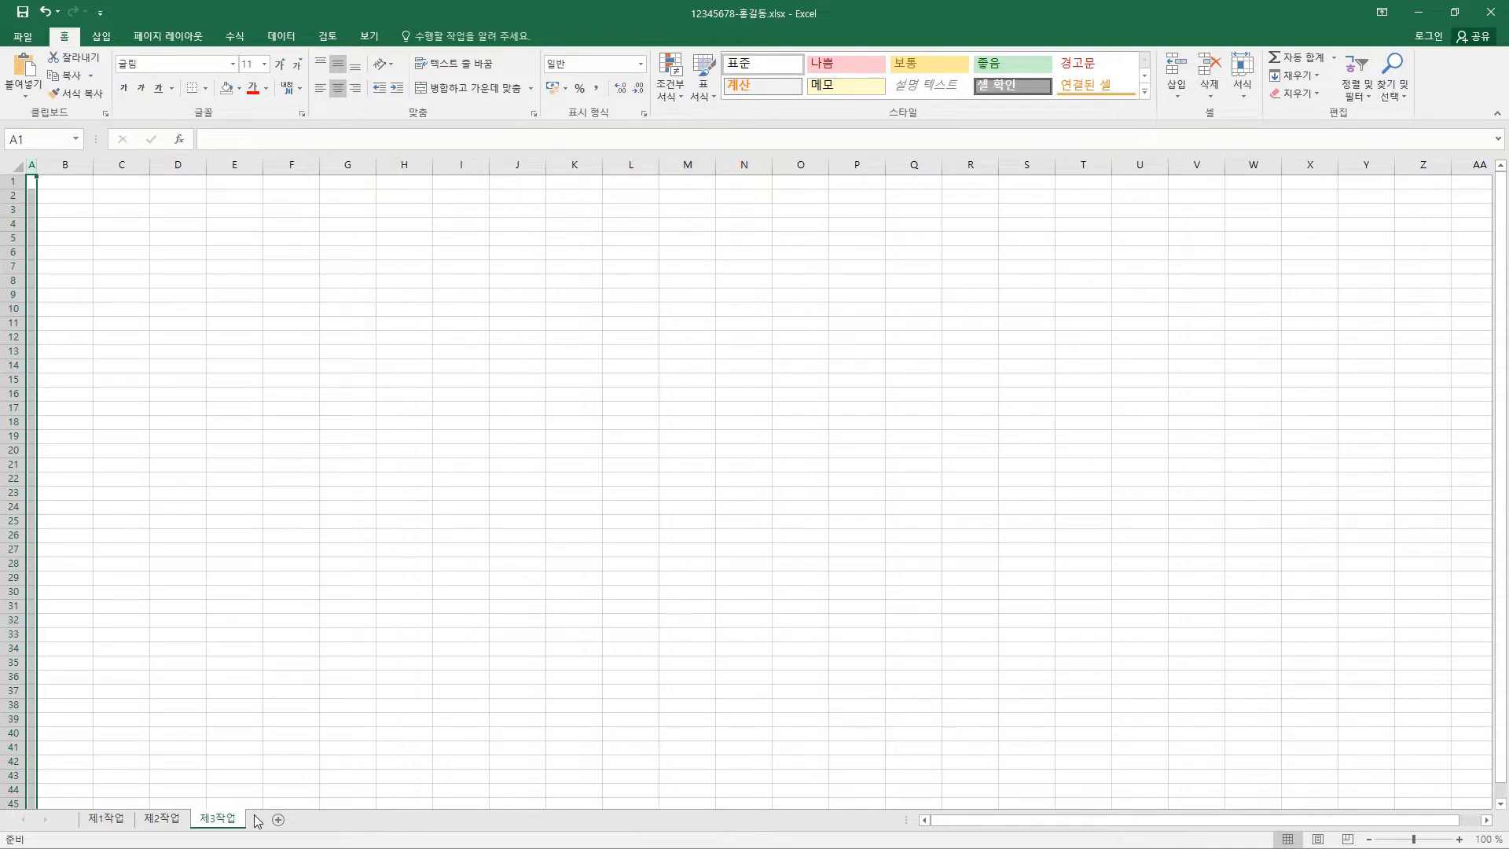
click(169, 821)
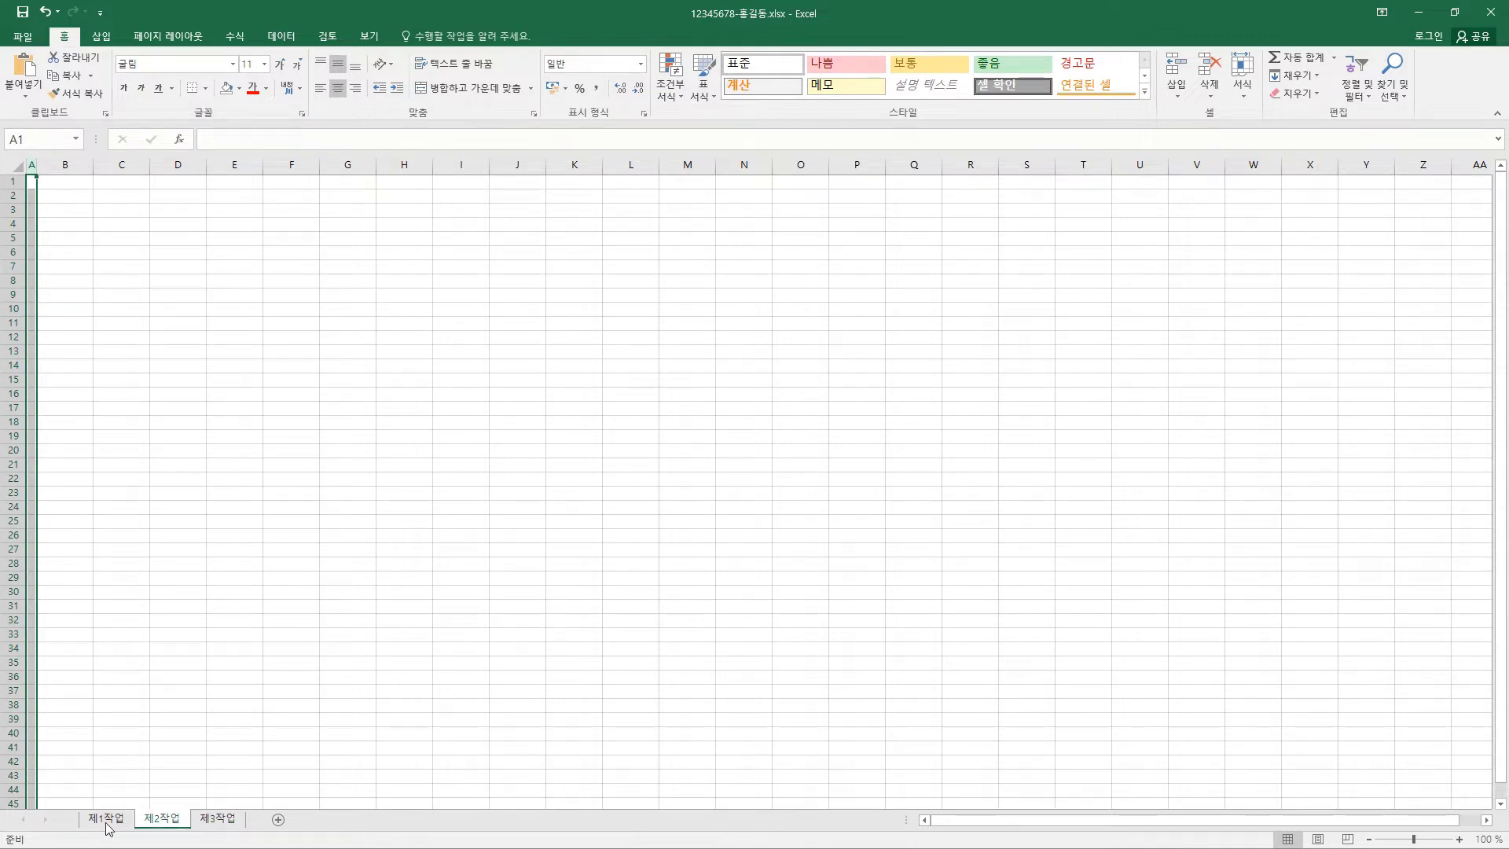
click(108, 824)
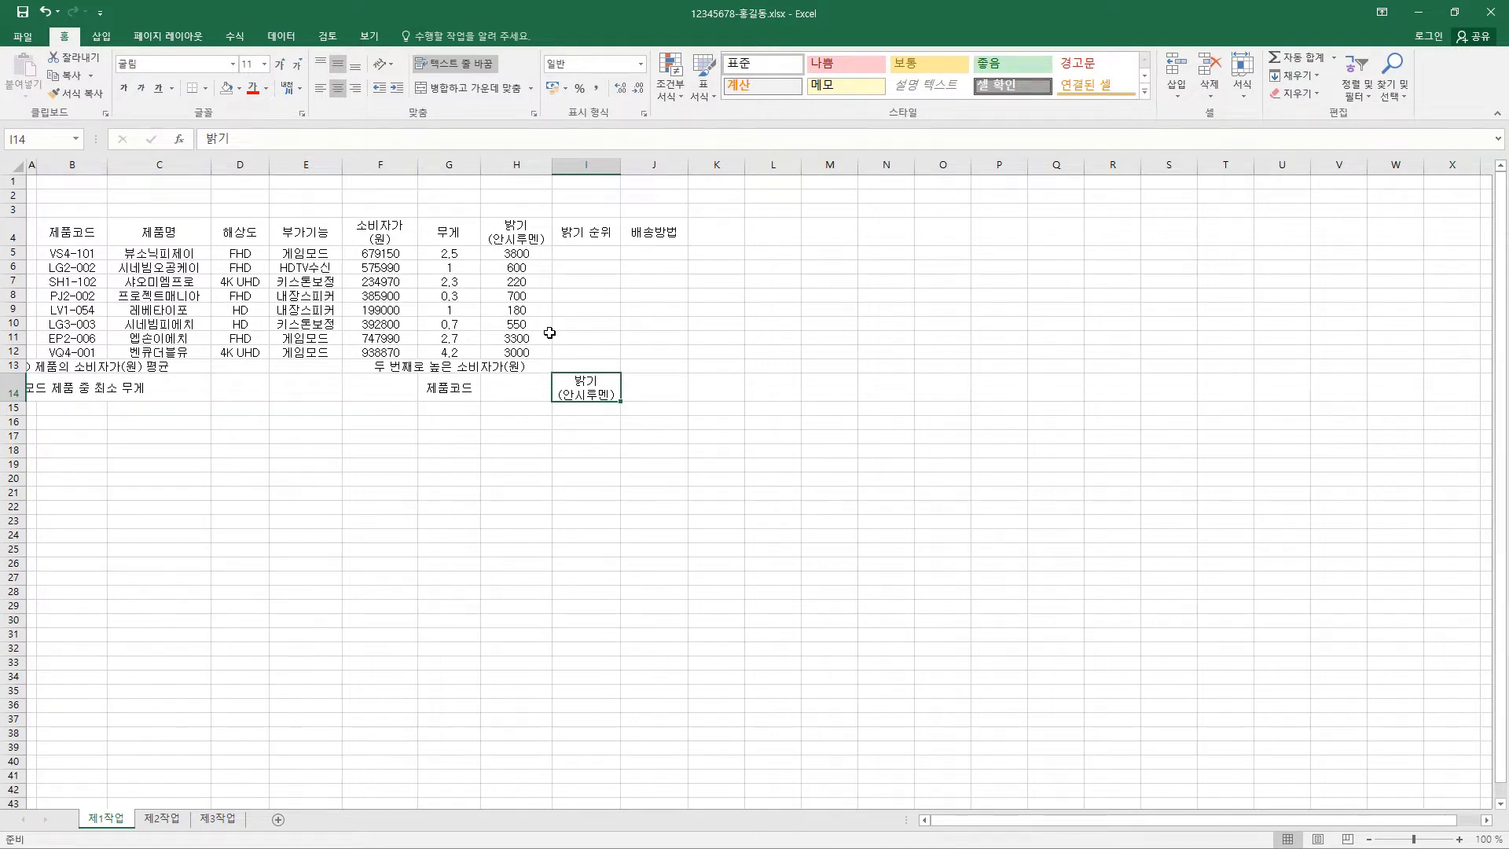
Increase the height of rows 5 to 14 evenly to nearly double
click(393, 229)
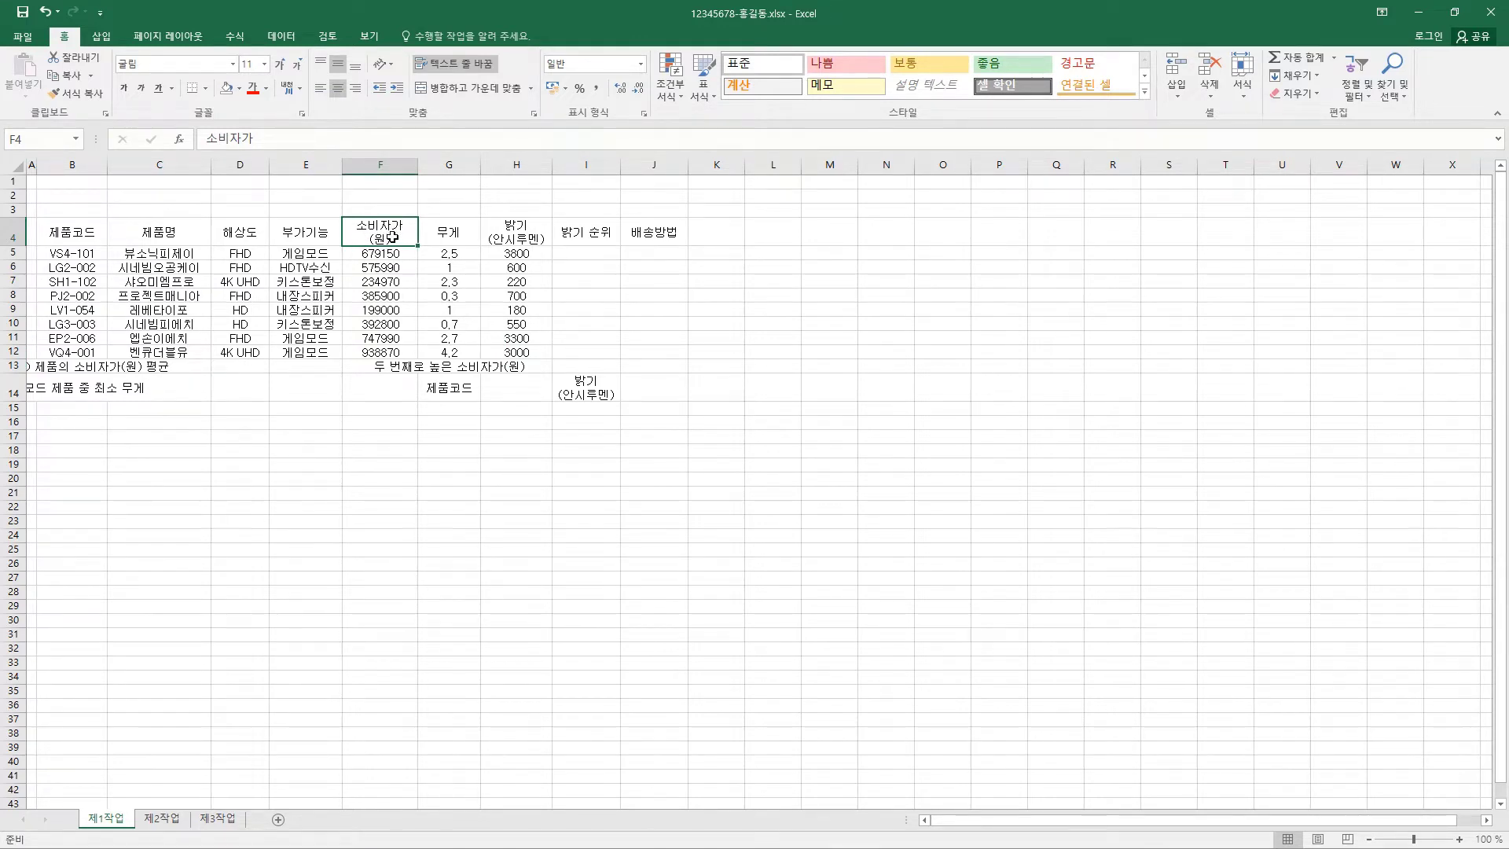
click(535, 237)
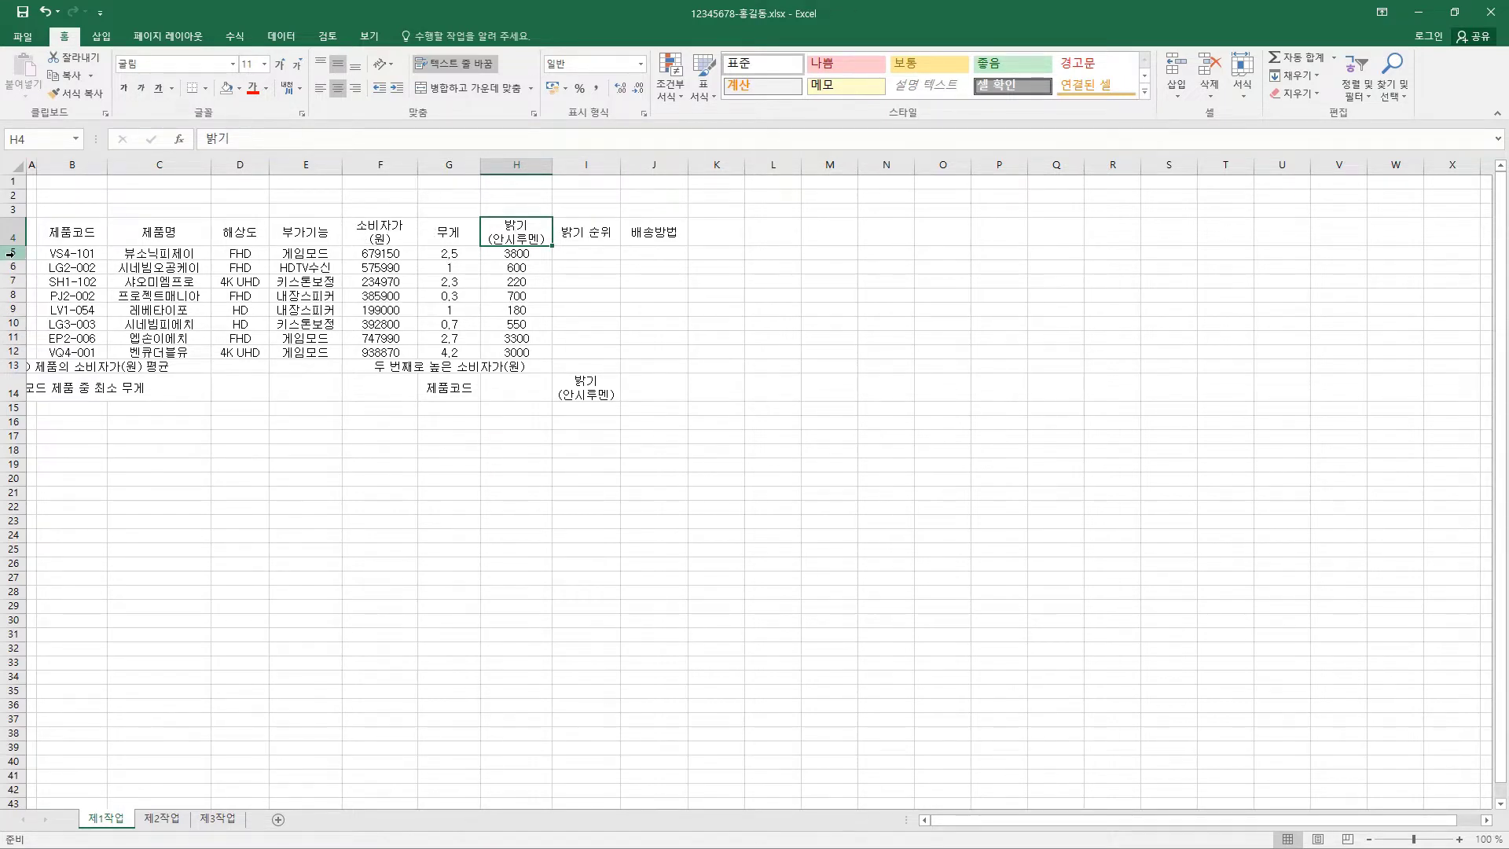
drag(7, 252, 12, 371)
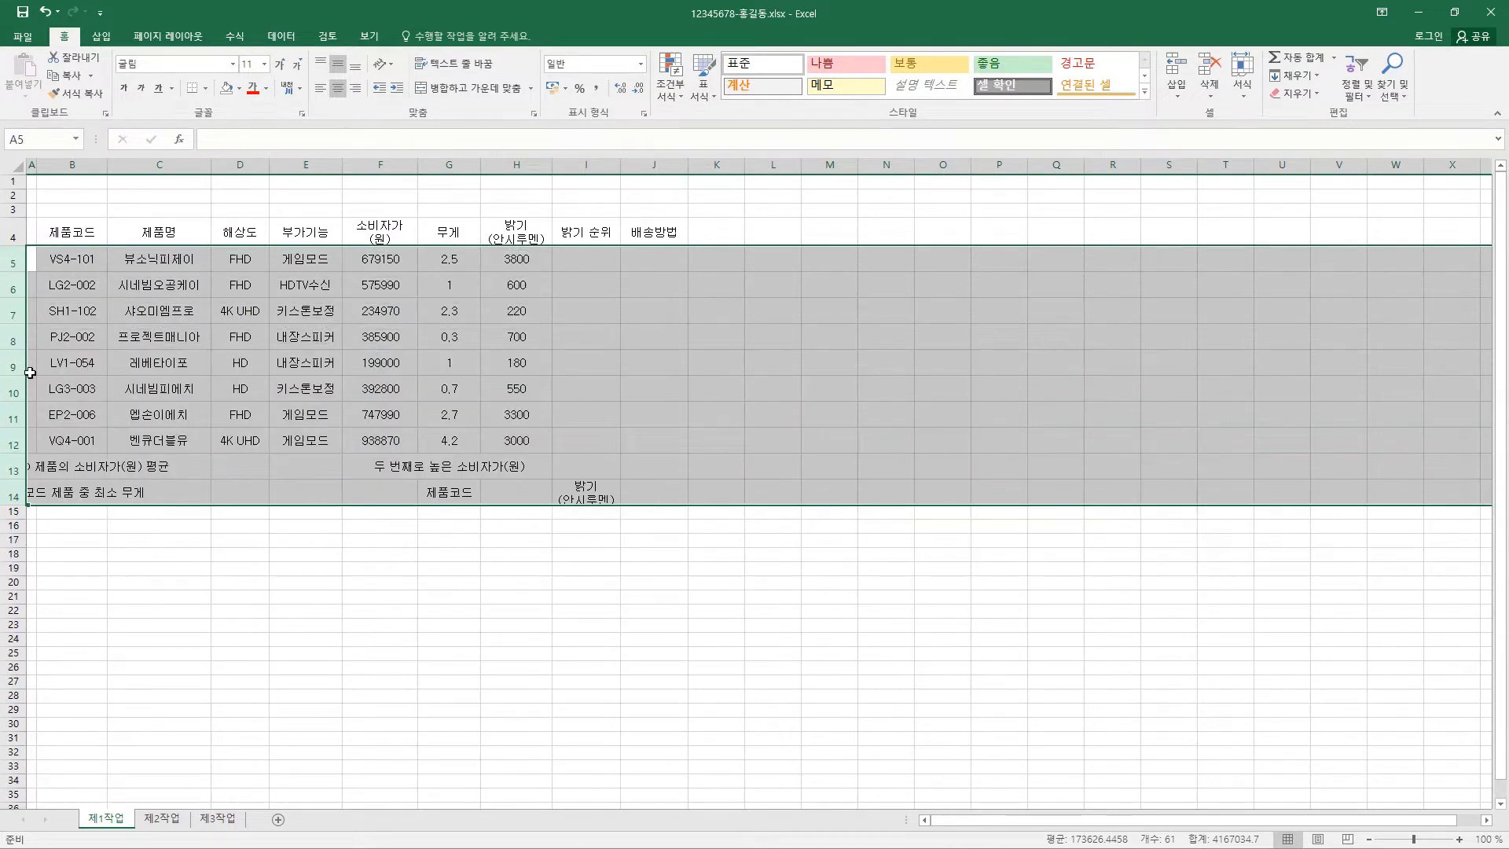
click(658, 490)
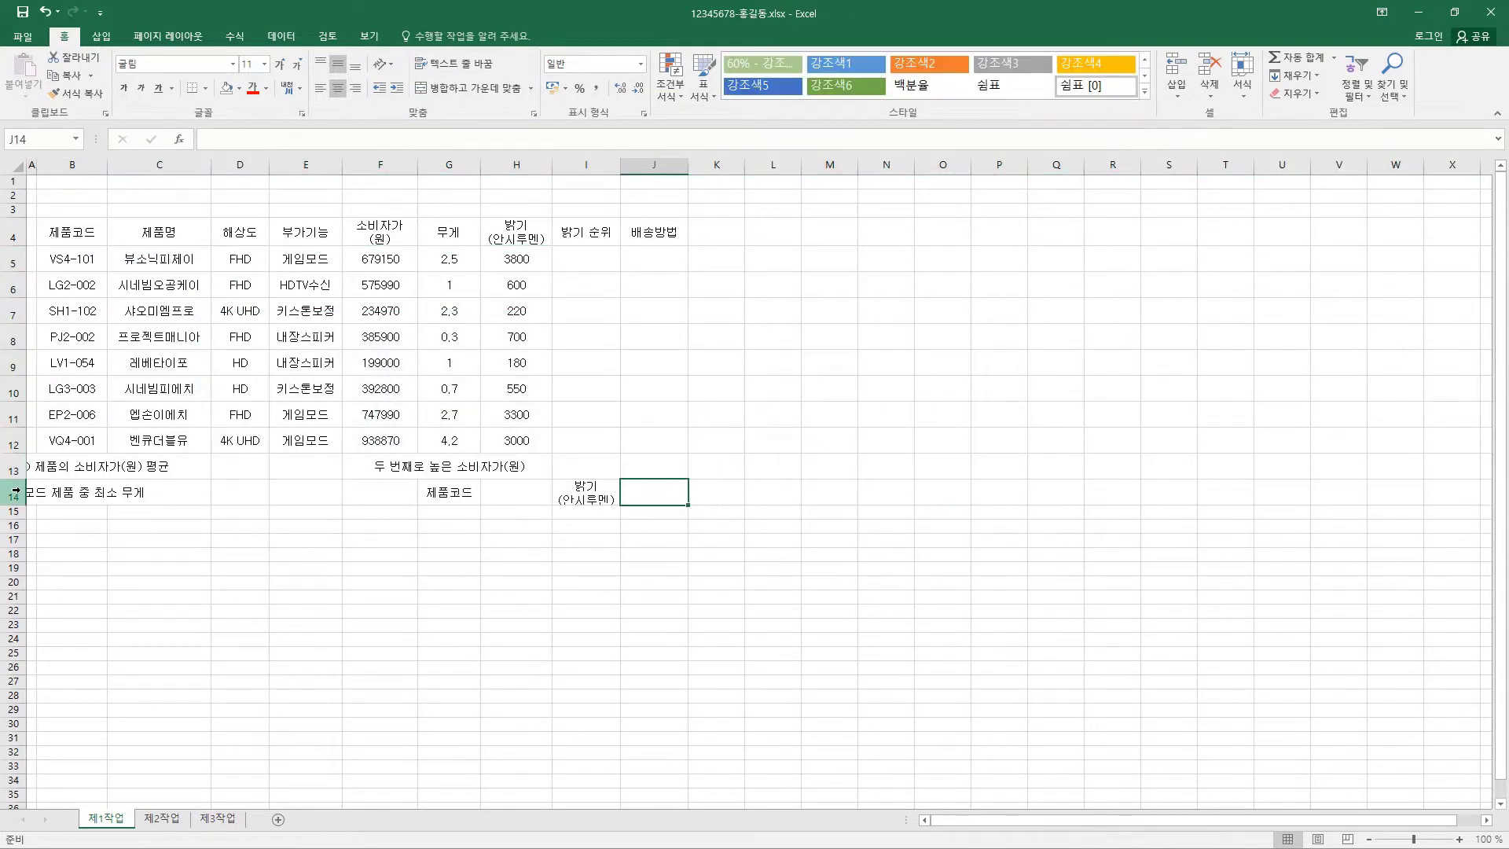
click(16, 493)
drag(12, 504, 12, 513)
key(ctrl+z)
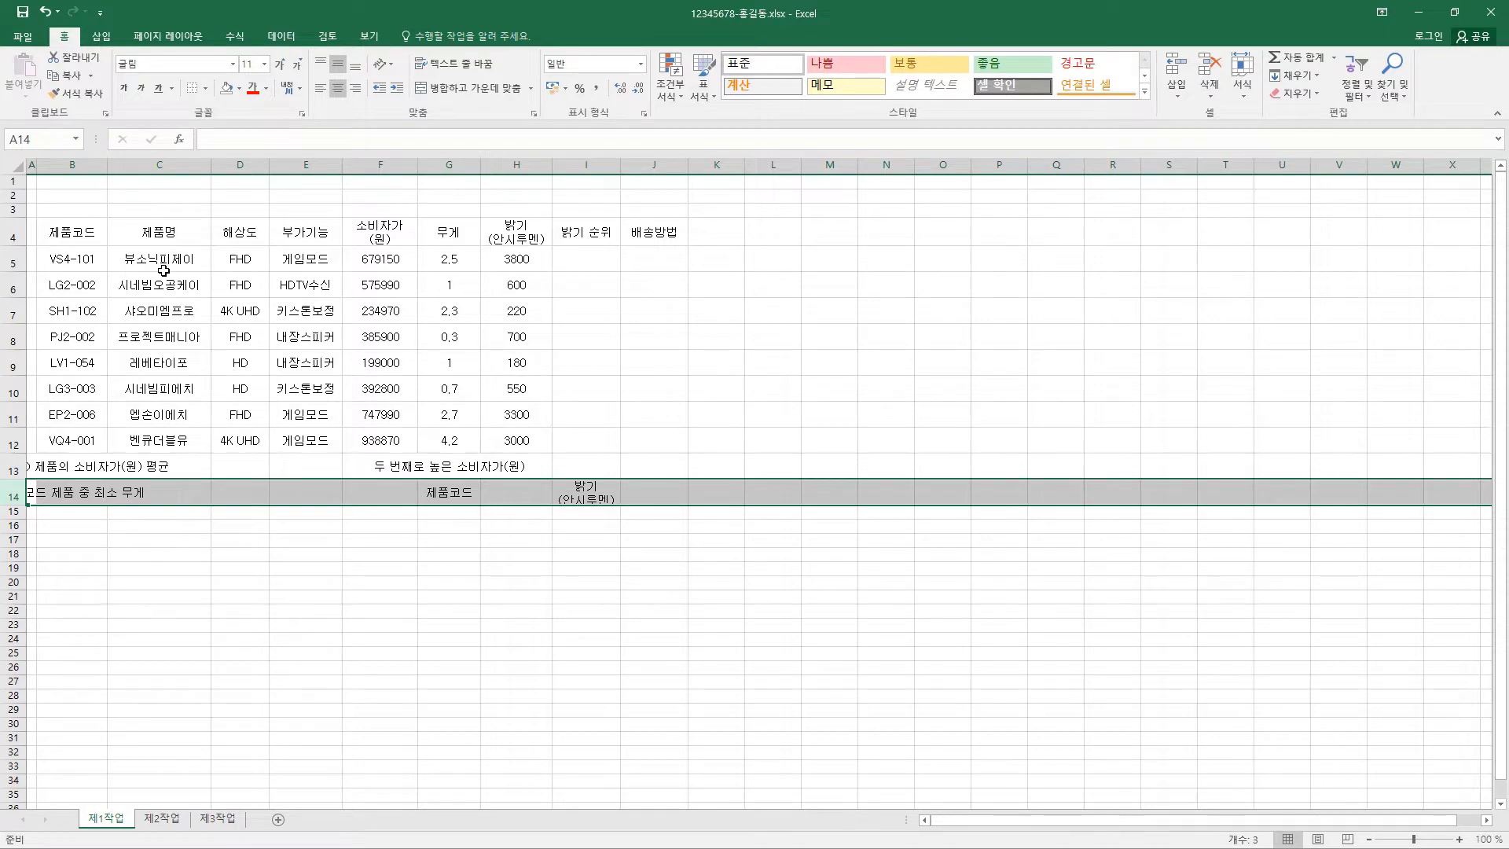
Apply all borders plus thick outside borders to the table blocks B4:J12 and B13:J14
click(81, 235)
drag(81, 234, 668, 441)
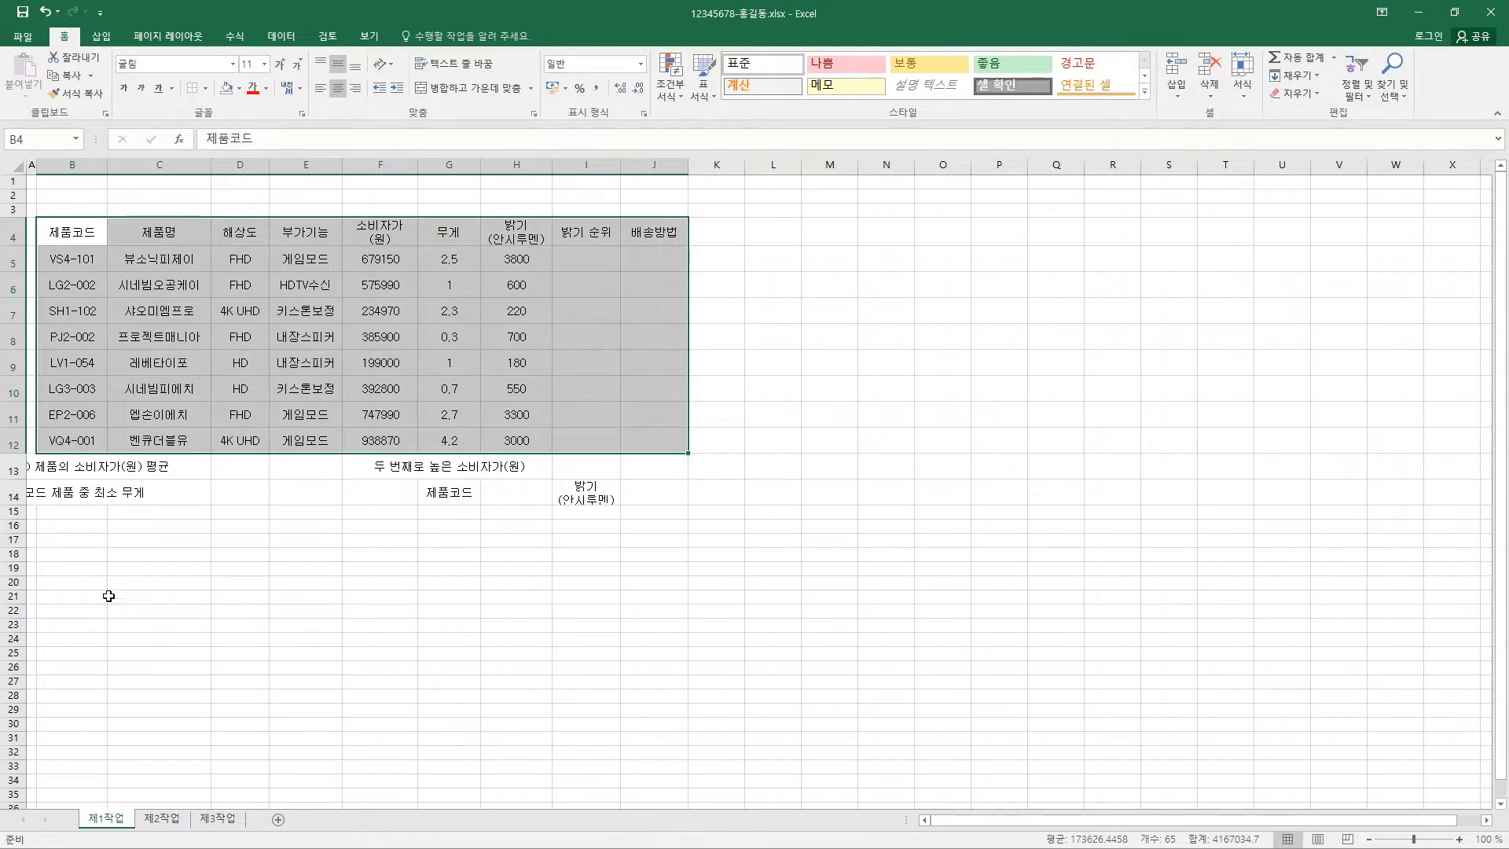
click(72, 467)
drag(97, 489, 673, 496)
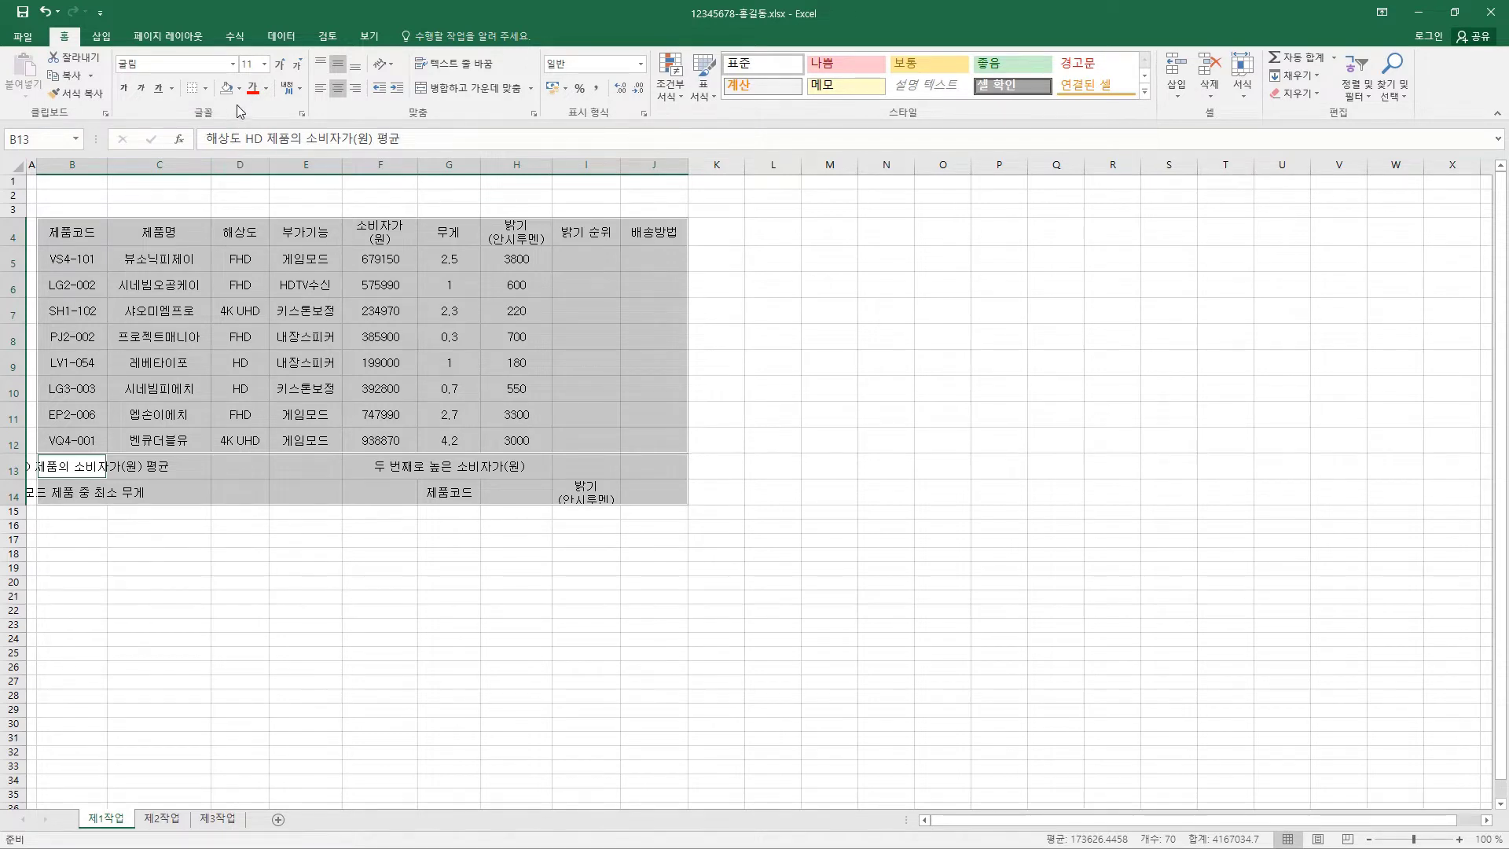
click(207, 88)
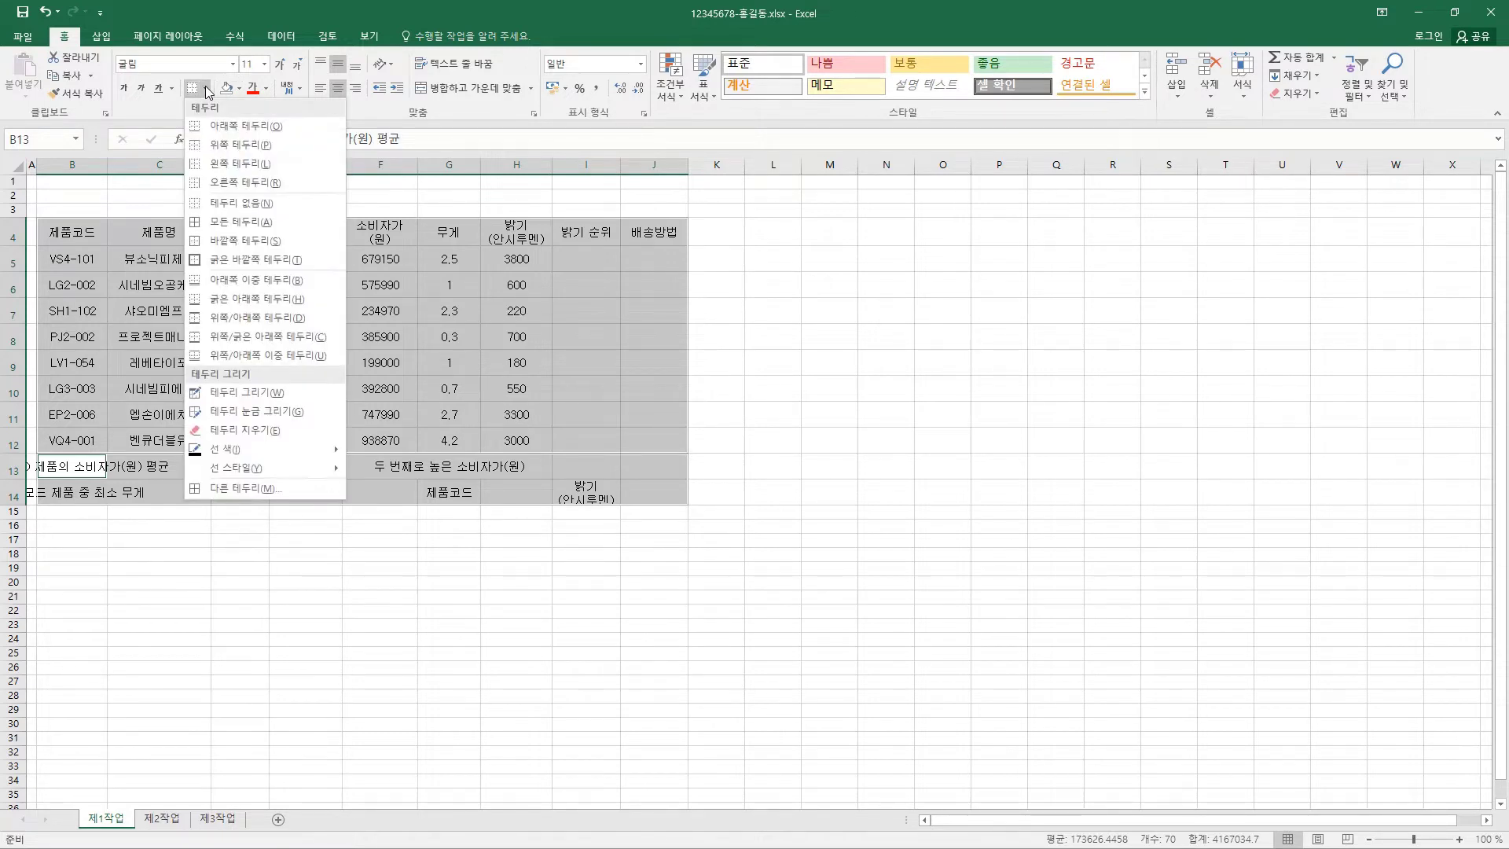
click(239, 226)
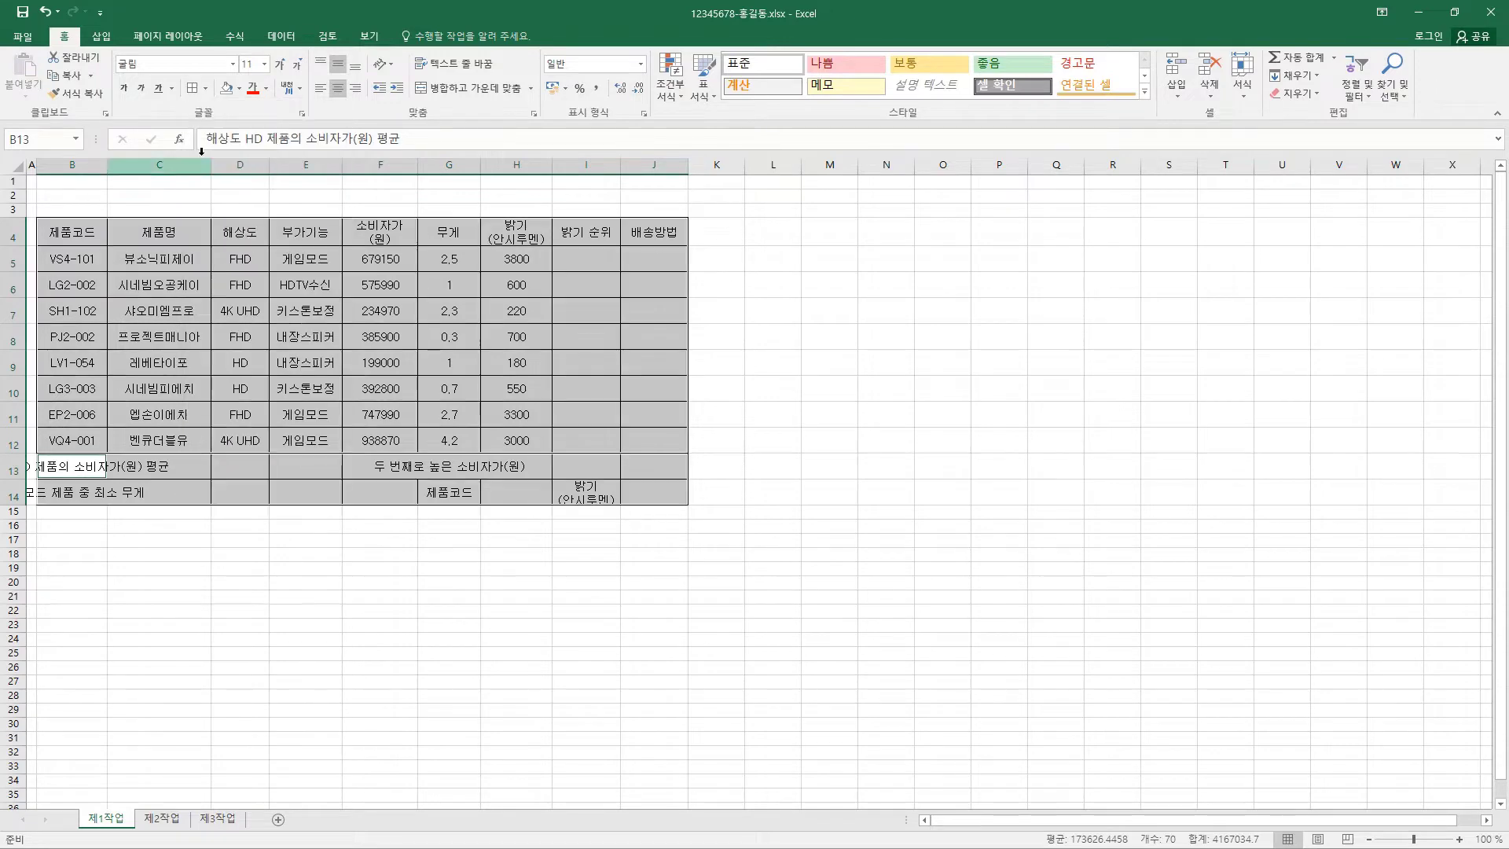
click(206, 88)
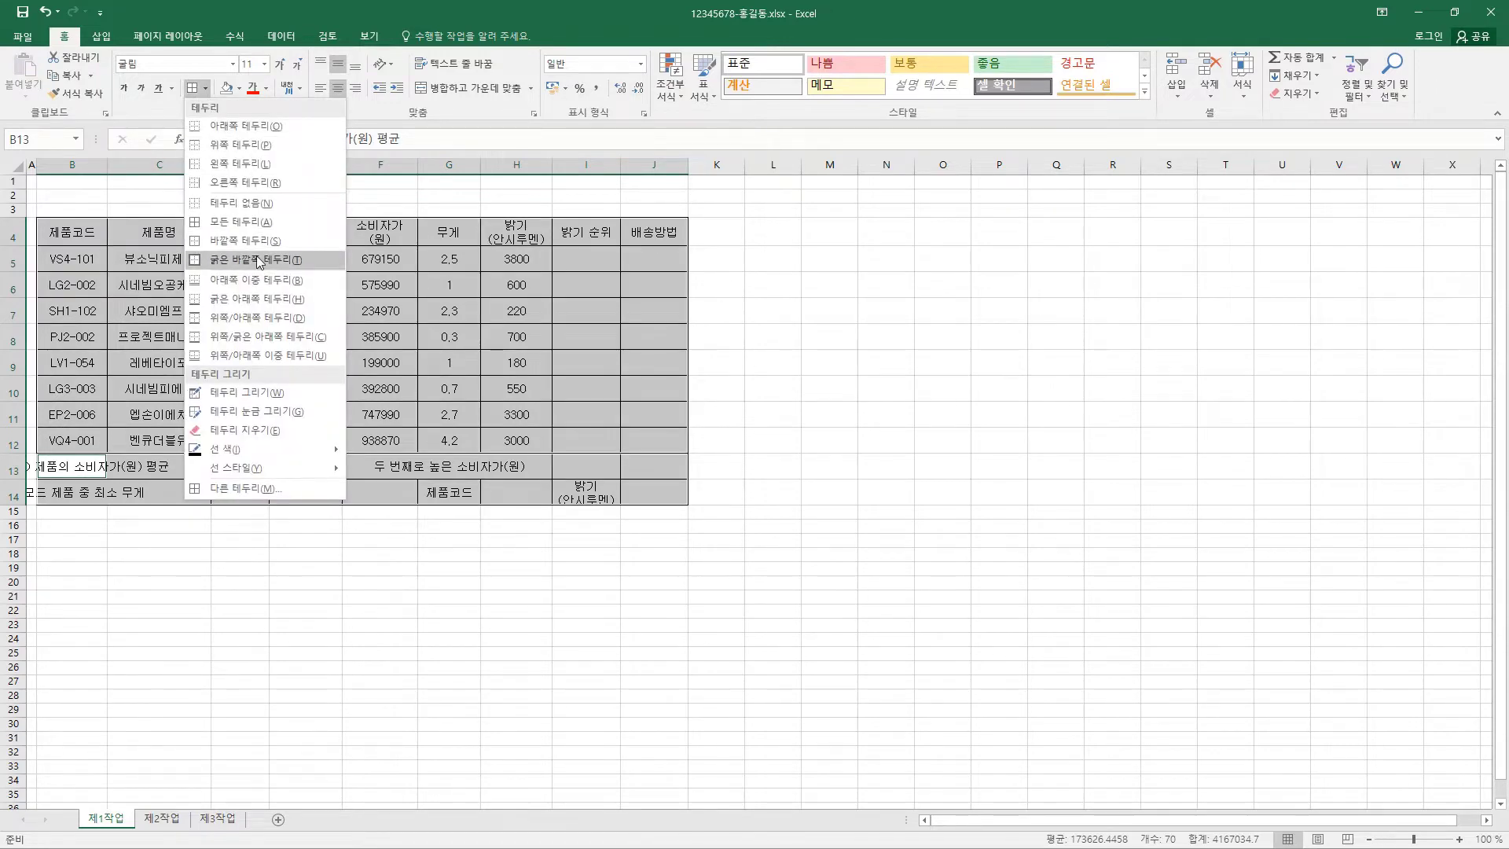
click(247, 229)
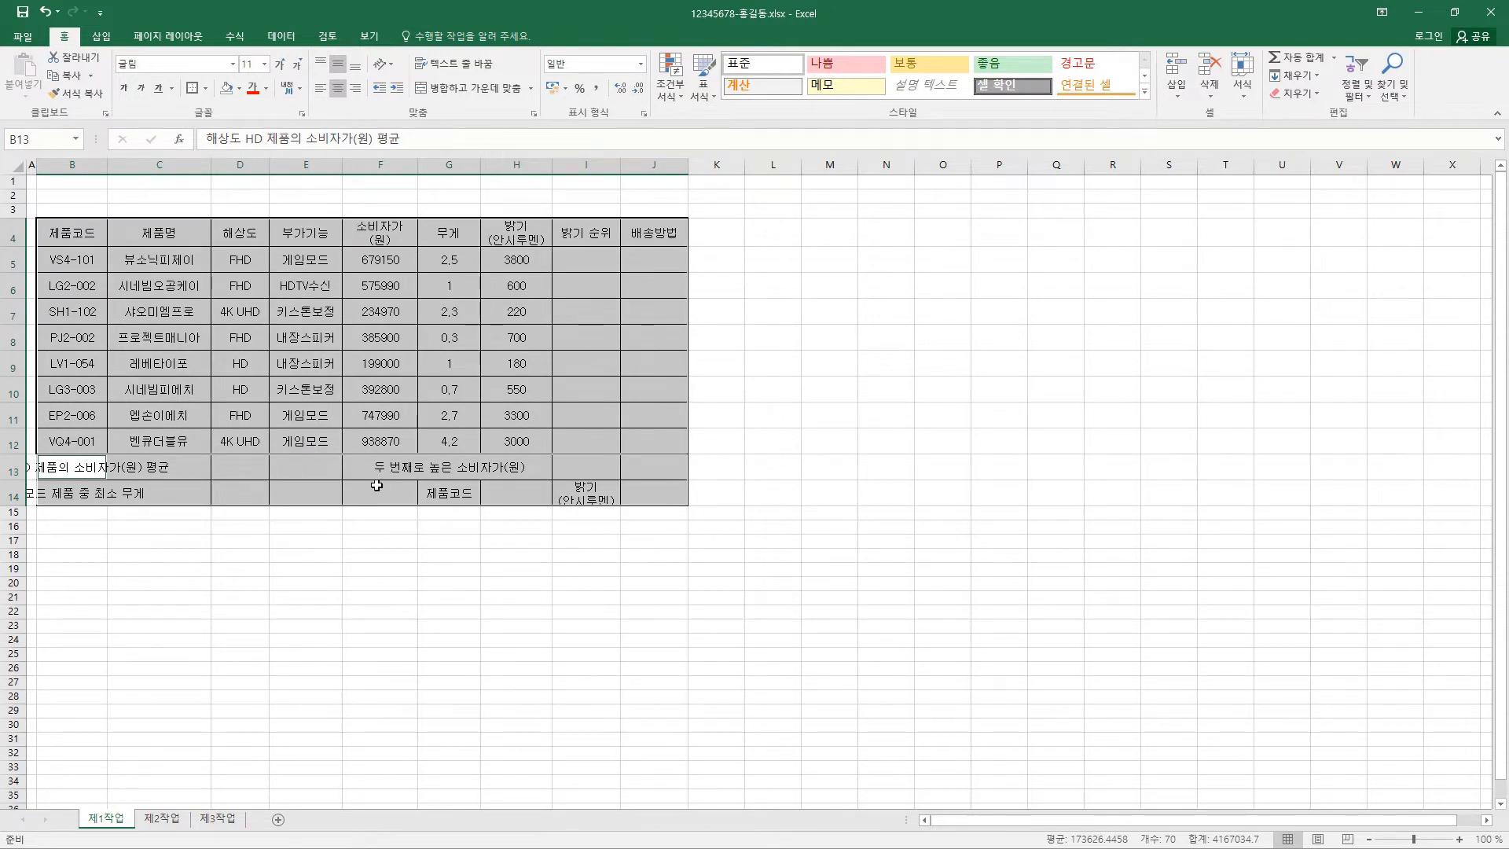
Merge and centre the ranges B13:D13, B14:D14, F13:F14 and G13:I13 separately
click(80, 470)
drag(134, 470, 236, 474)
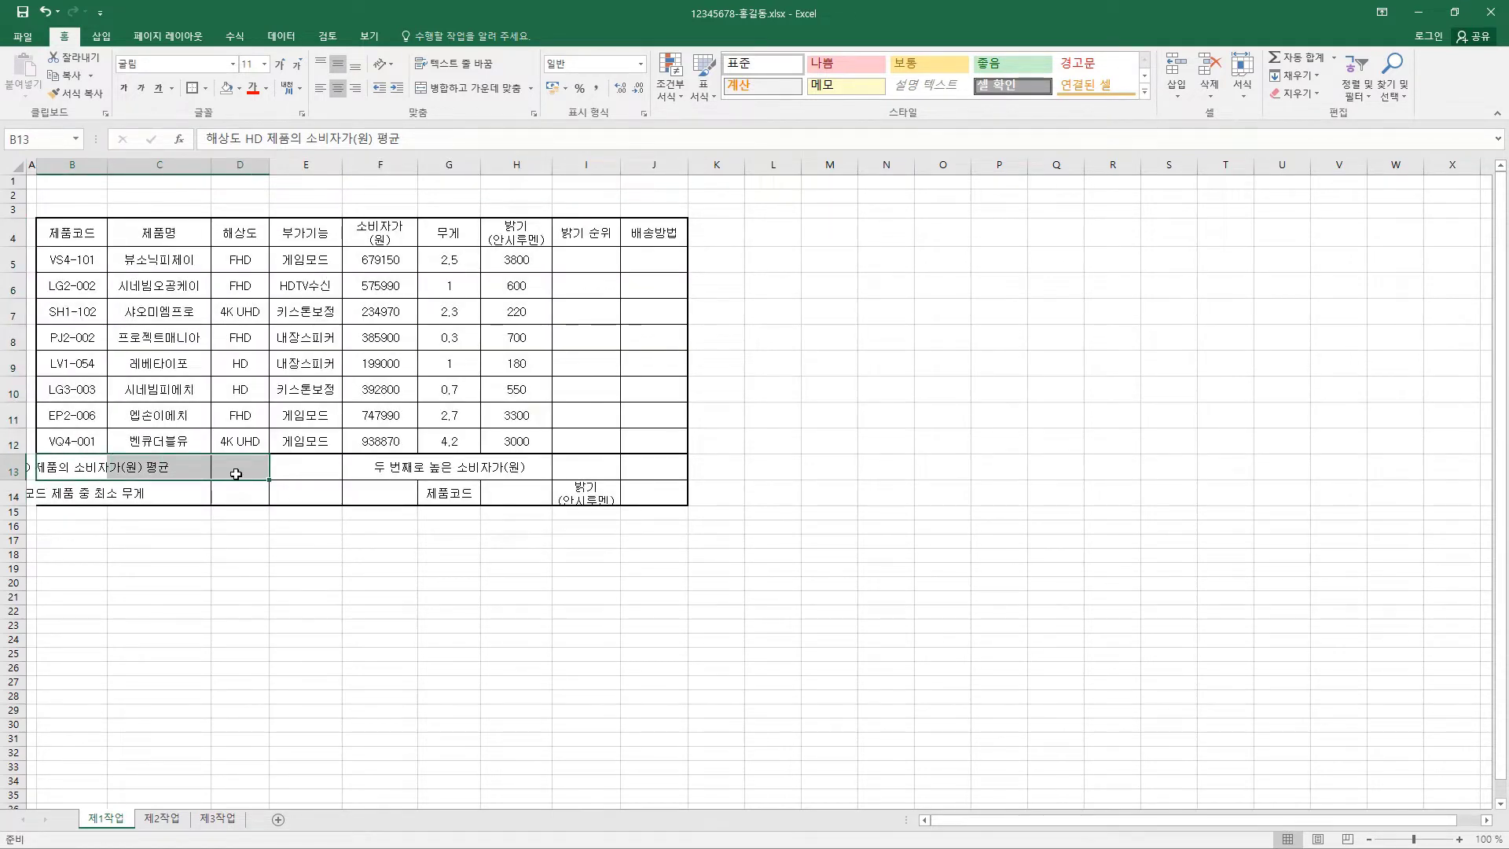
drag(62, 495, 240, 498)
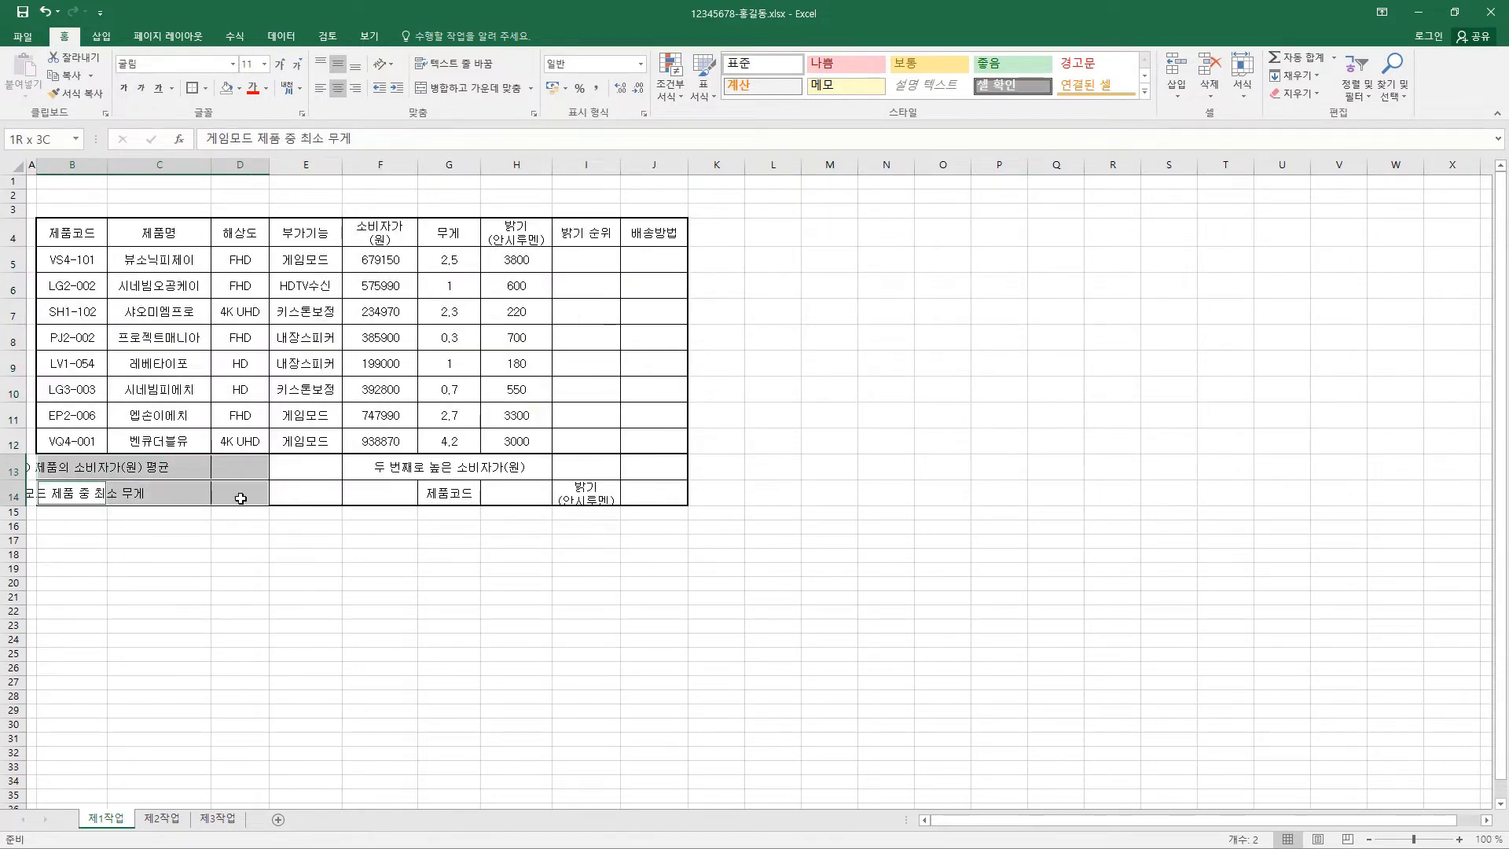
drag(377, 469, 582, 468)
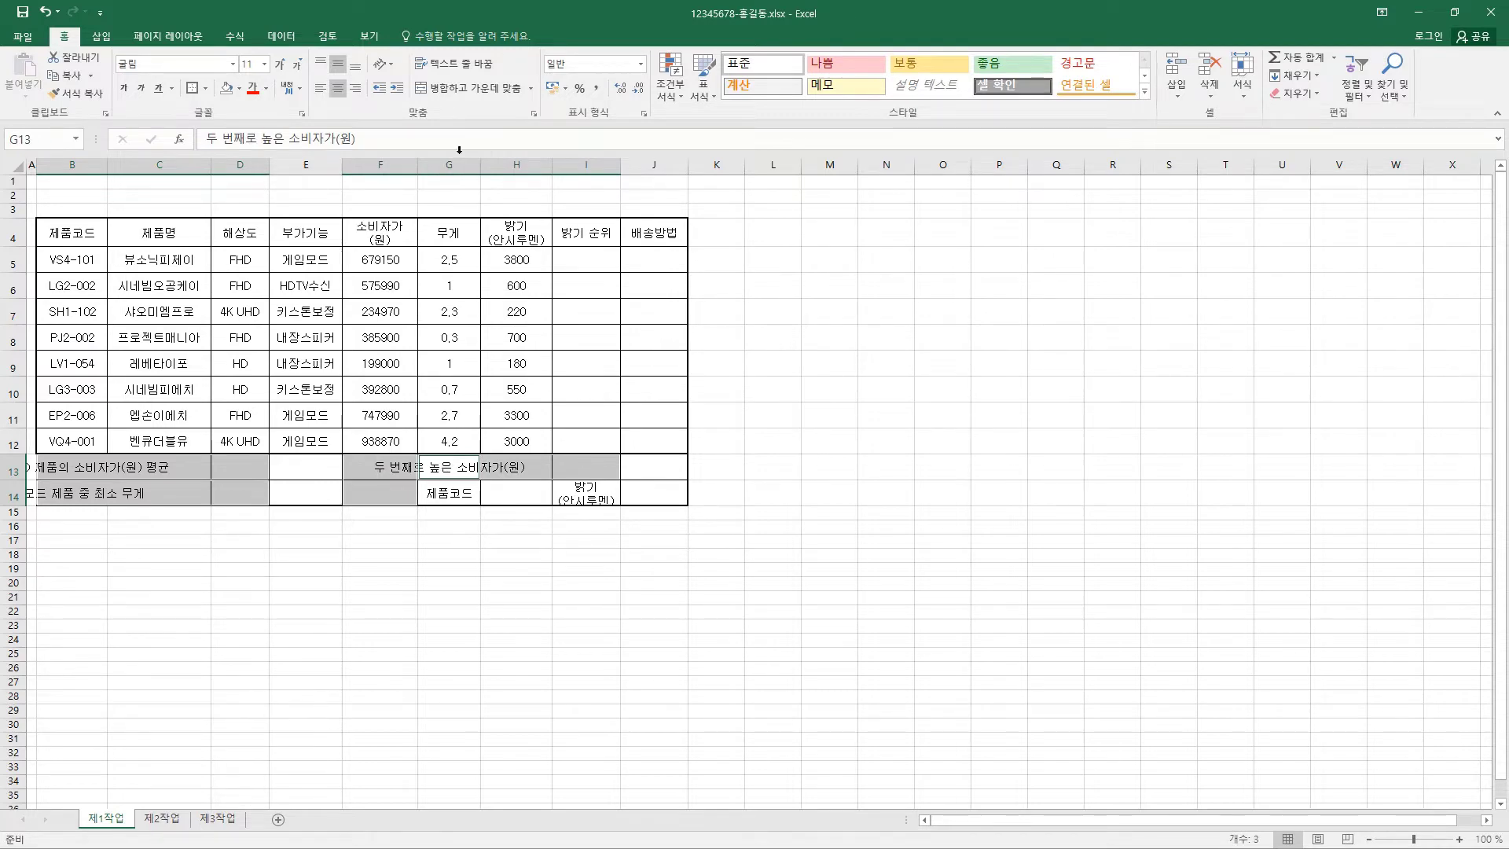
click(487, 88)
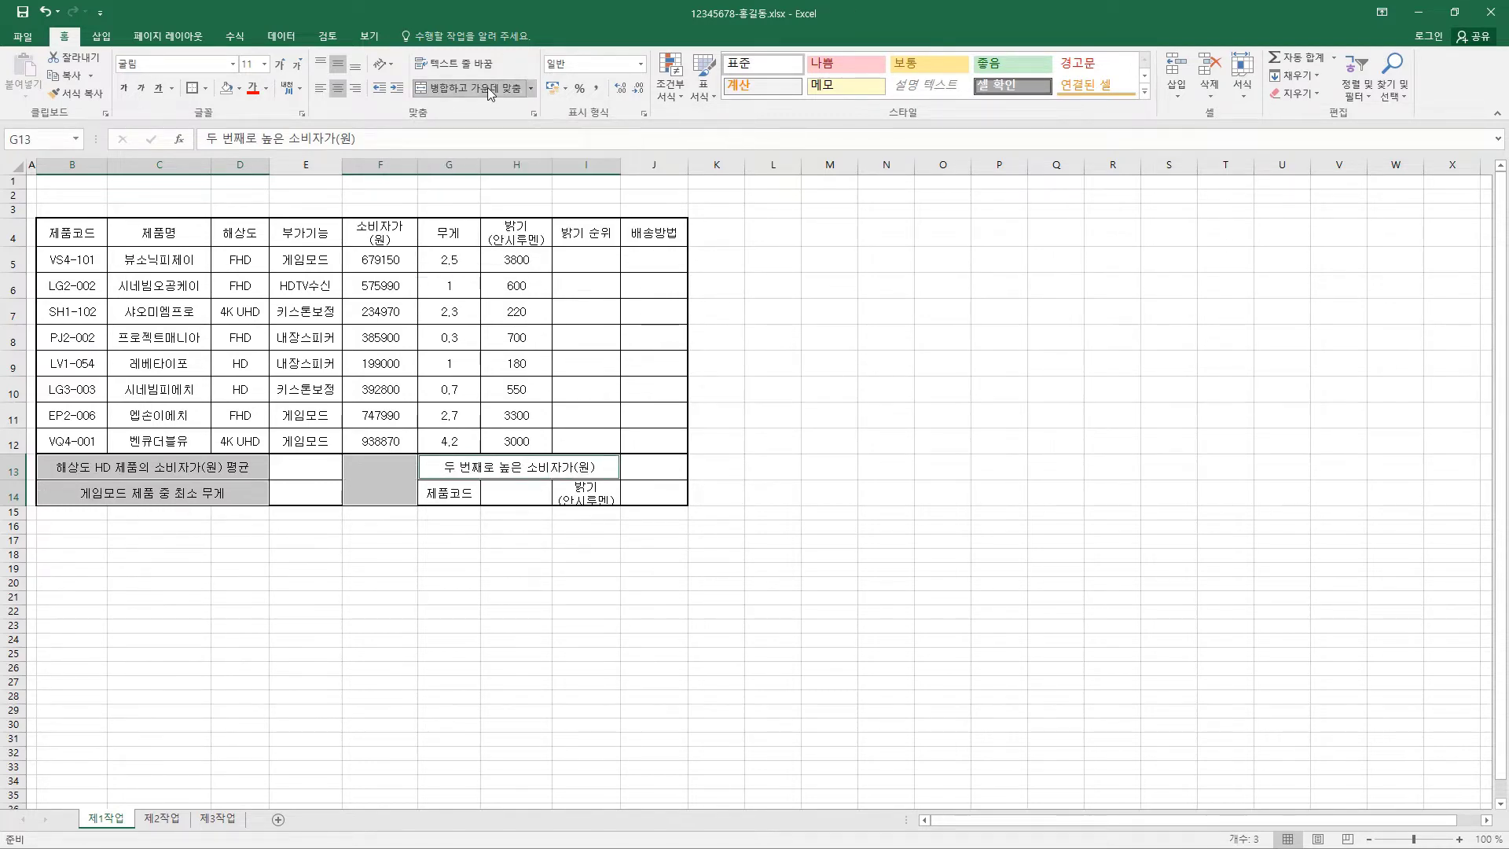
Add both diagonal border lines to the merged empty cell F13:F14 to cross it out
click(382, 485)
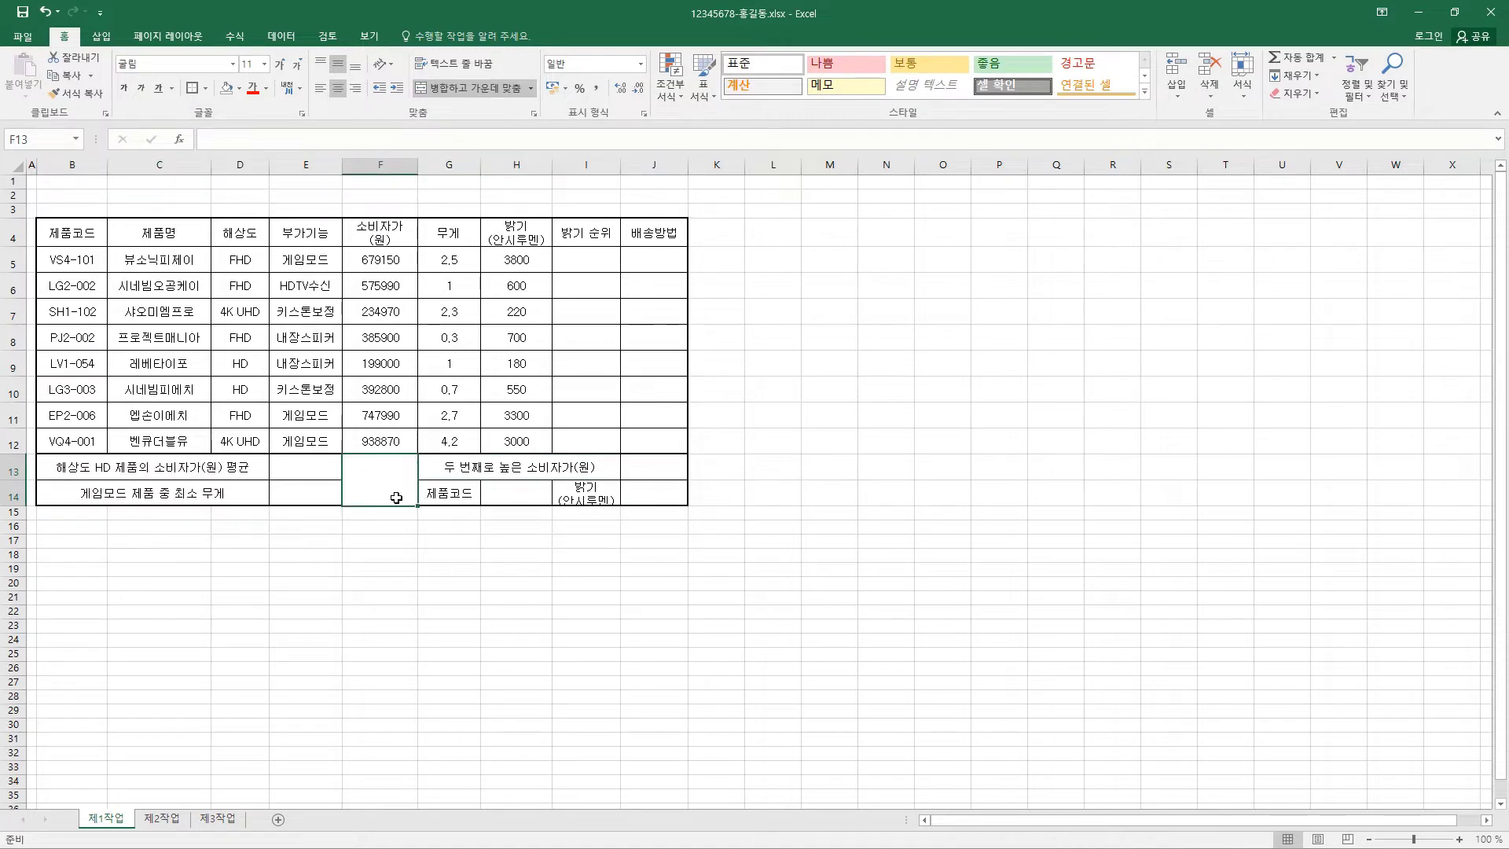
key(ctrl+1)
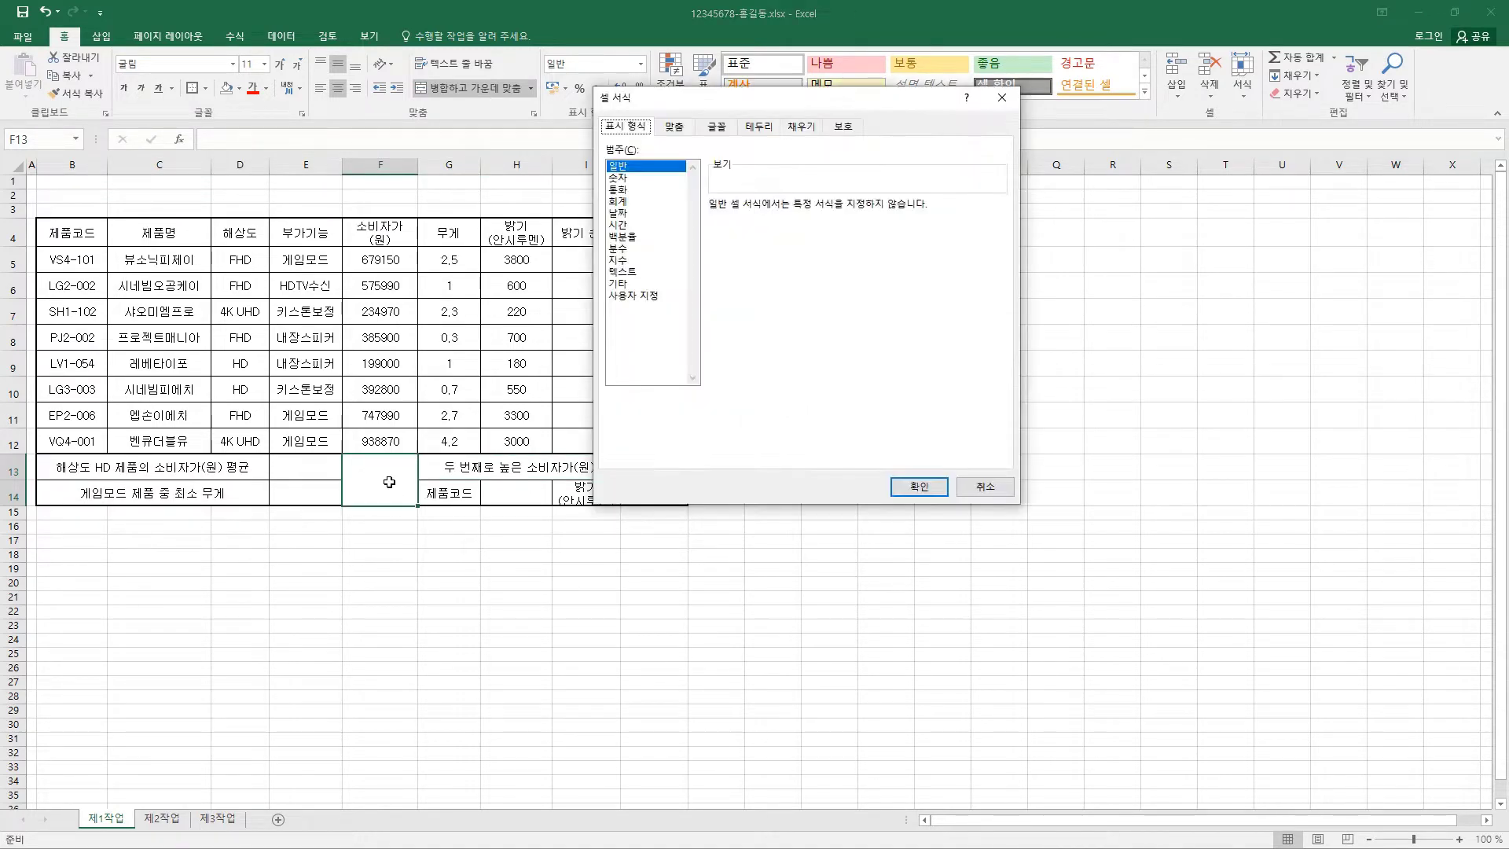
click(760, 127)
click(728, 340)
click(901, 340)
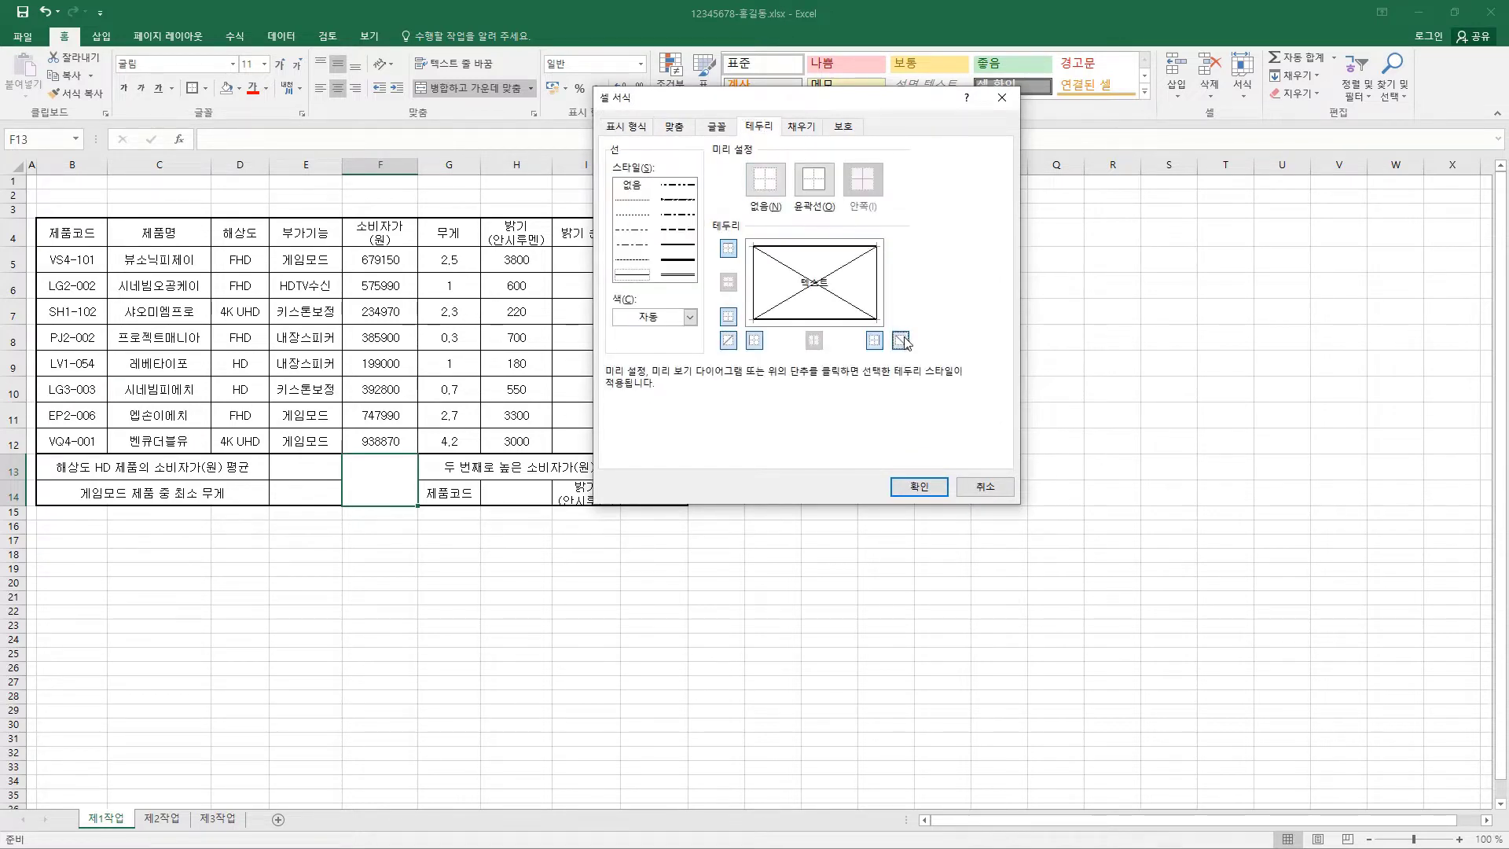
click(917, 487)
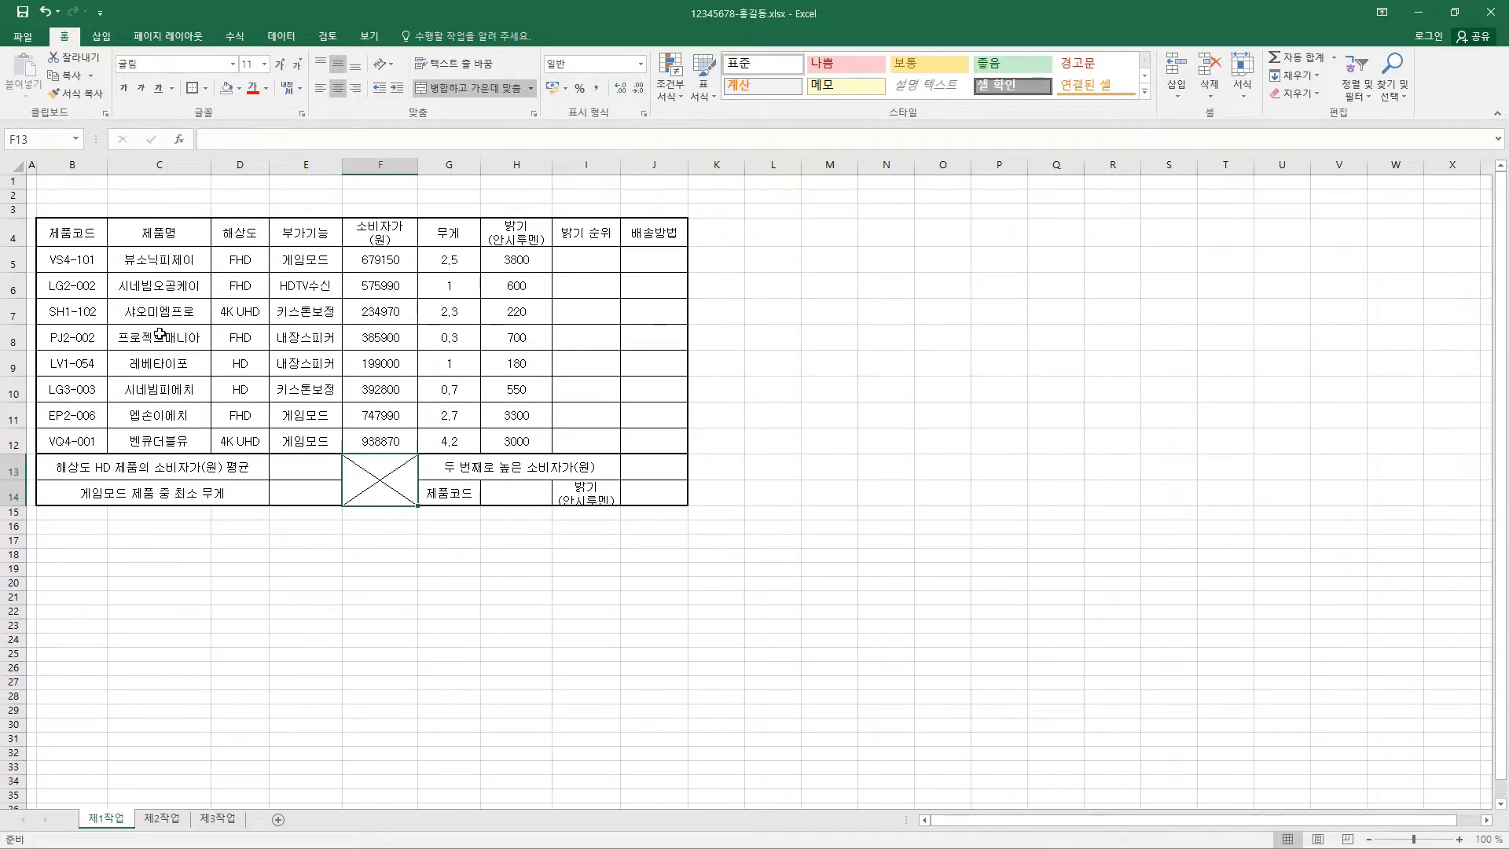
Fill header cells B4:J4 and the label cells G14 and I14 with the standard orange colour
drag(76, 233, 664, 230)
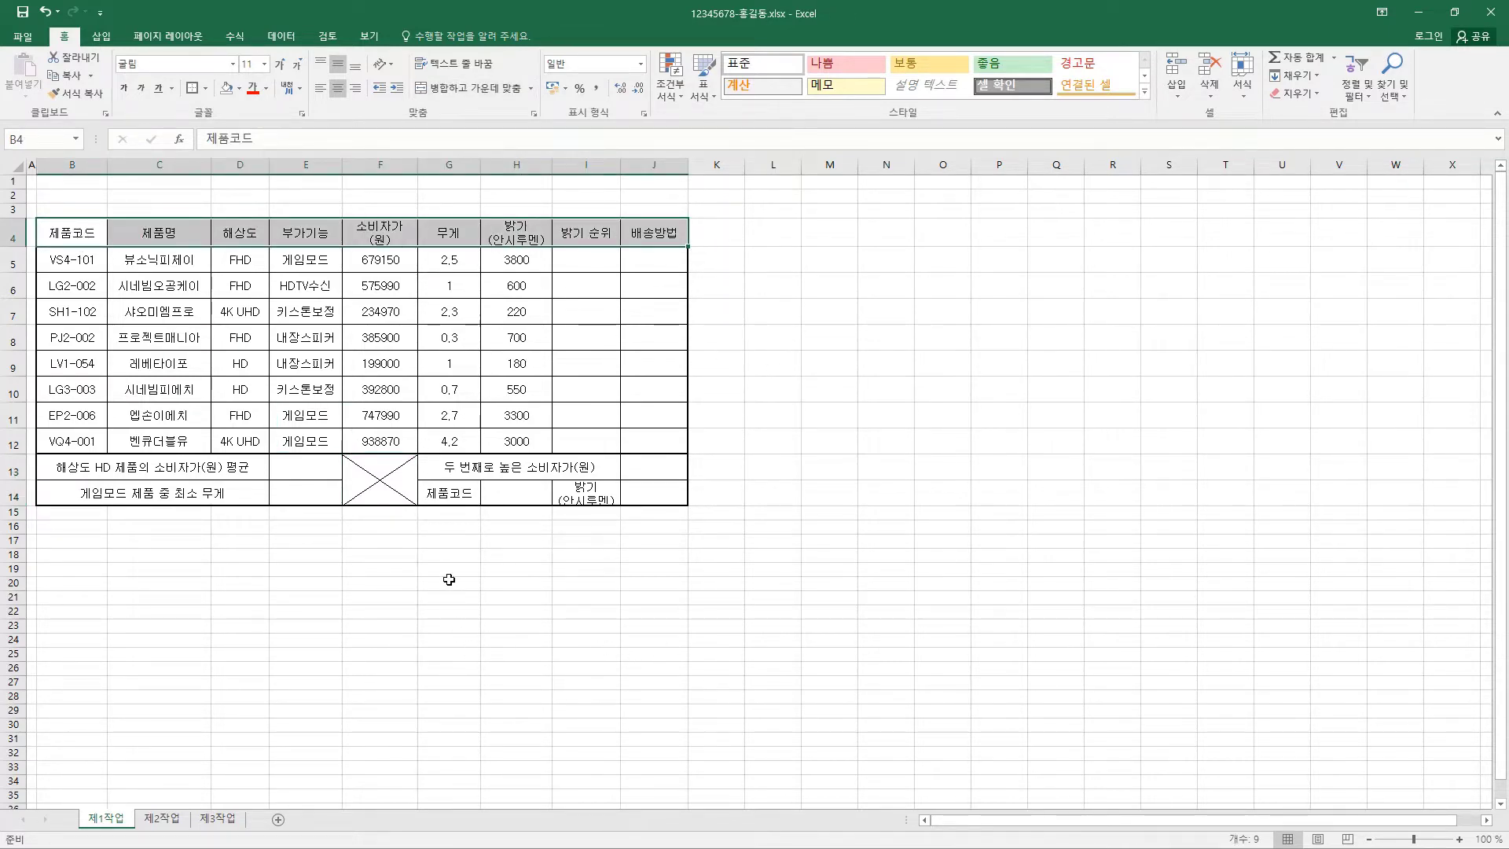
ctrl+click(445, 495)
ctrl+click(603, 496)
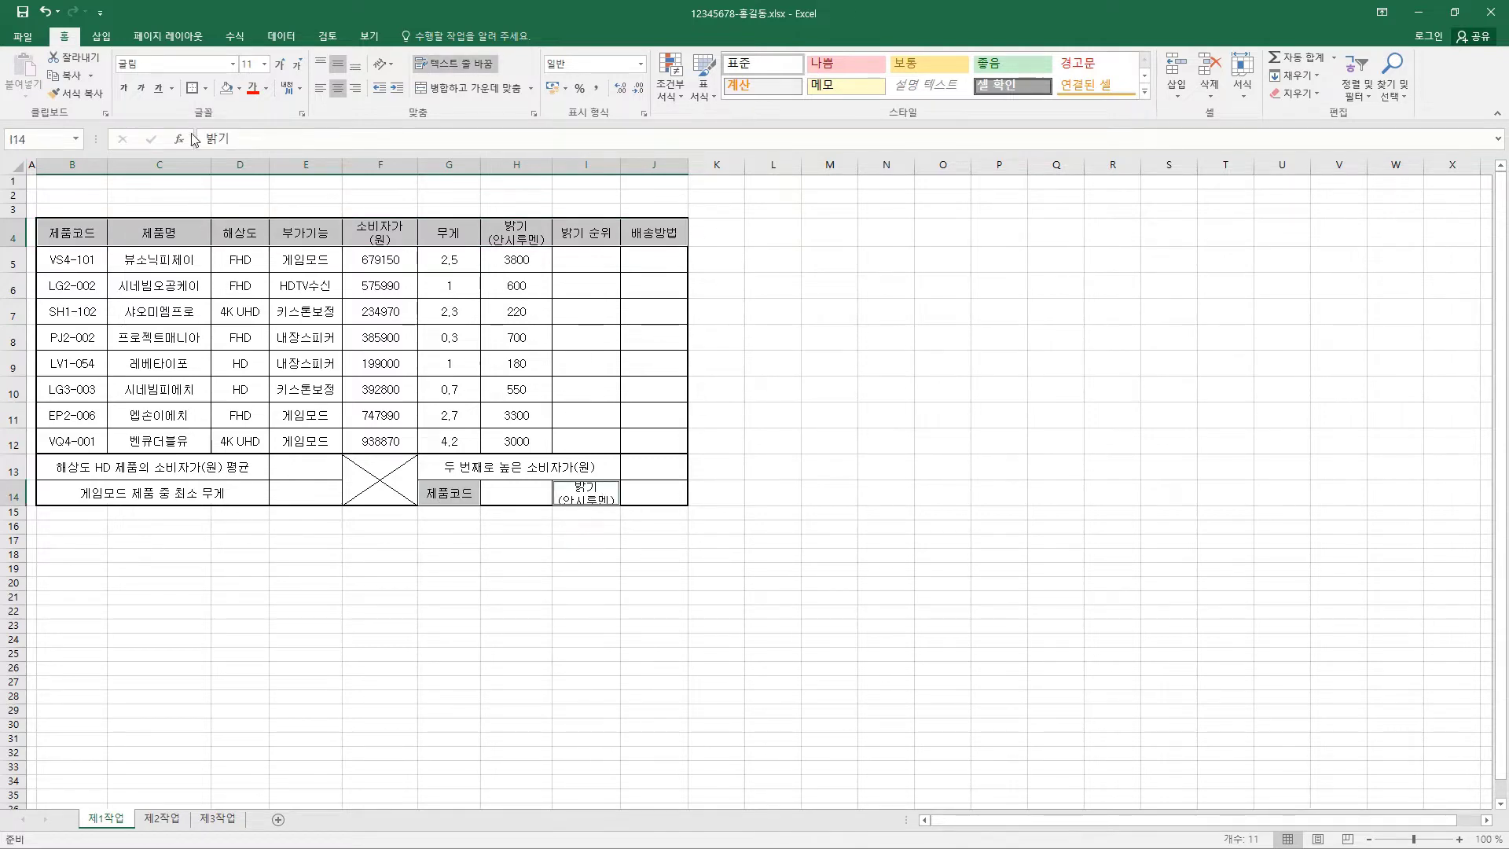
click(239, 88)
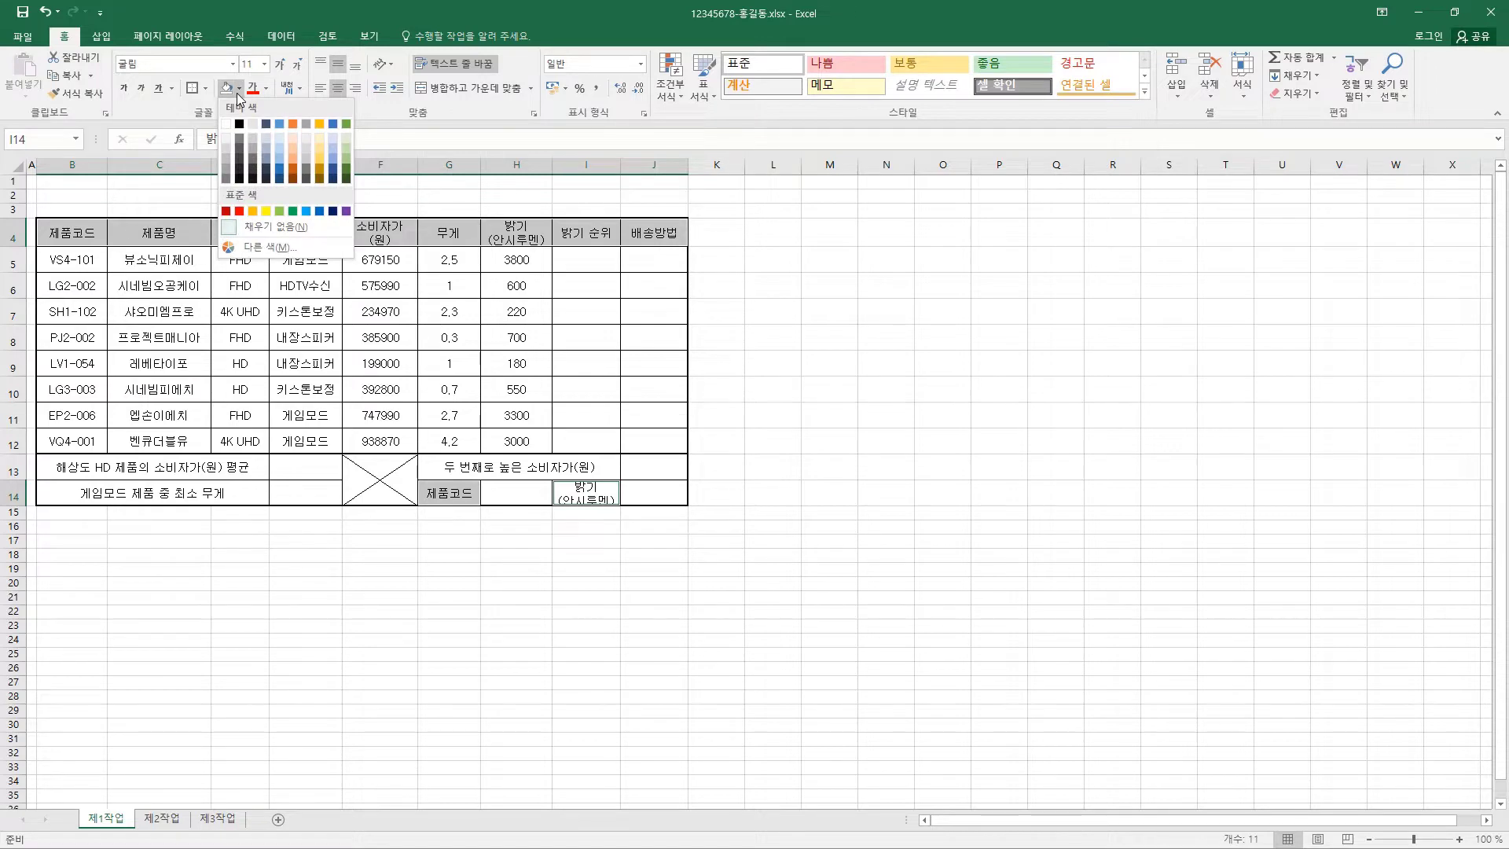
click(253, 211)
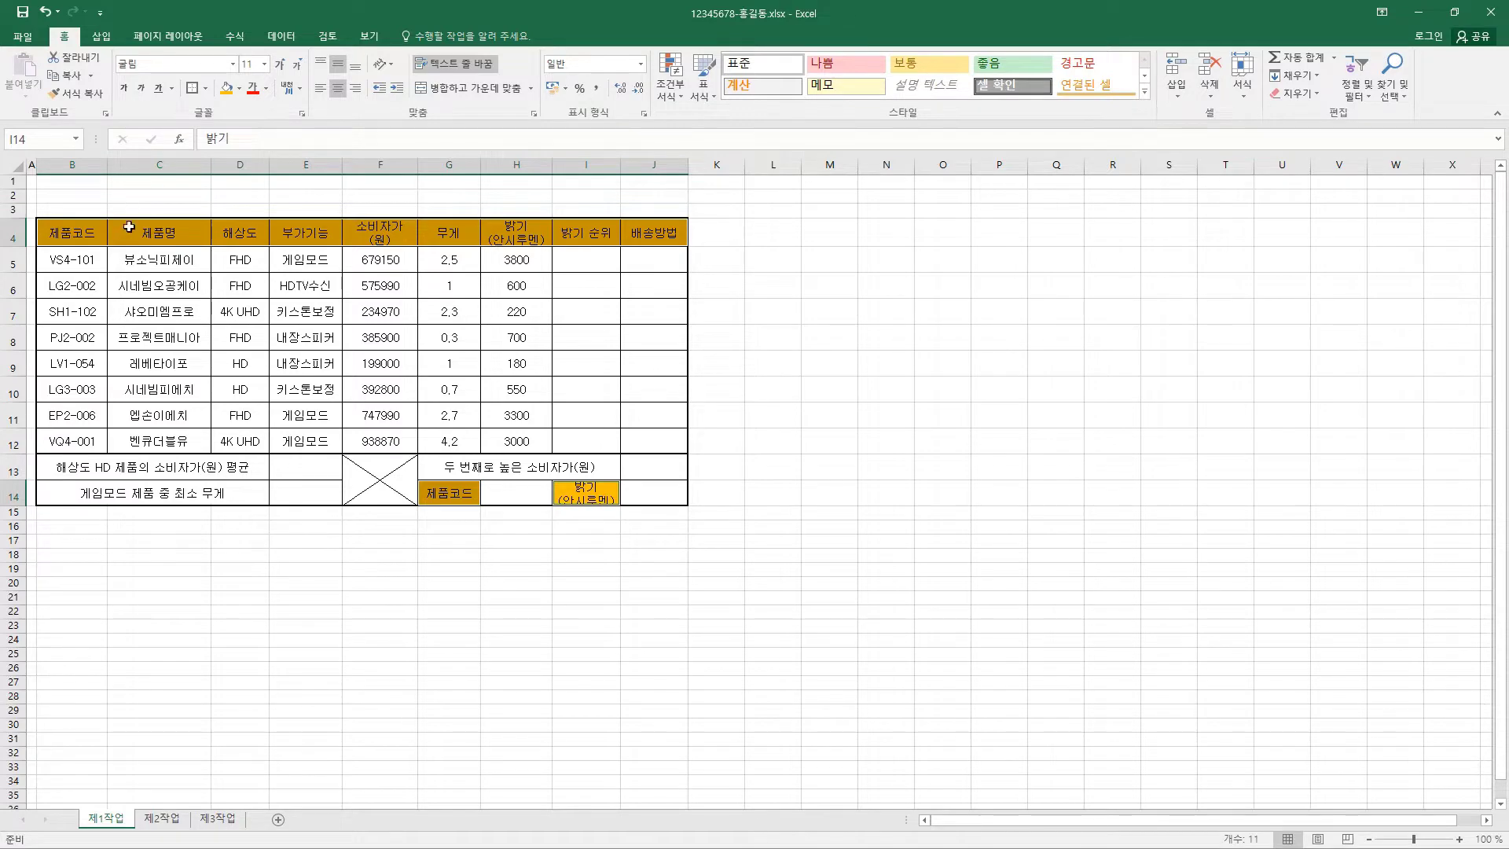
Increase the height of rows 1 to 3 evenly and make header row 4 slightly taller
mouse_move(12, 182)
mouse_down()
mouse_move(8, 215)
mouse_move(18, 201)
mouse_up()
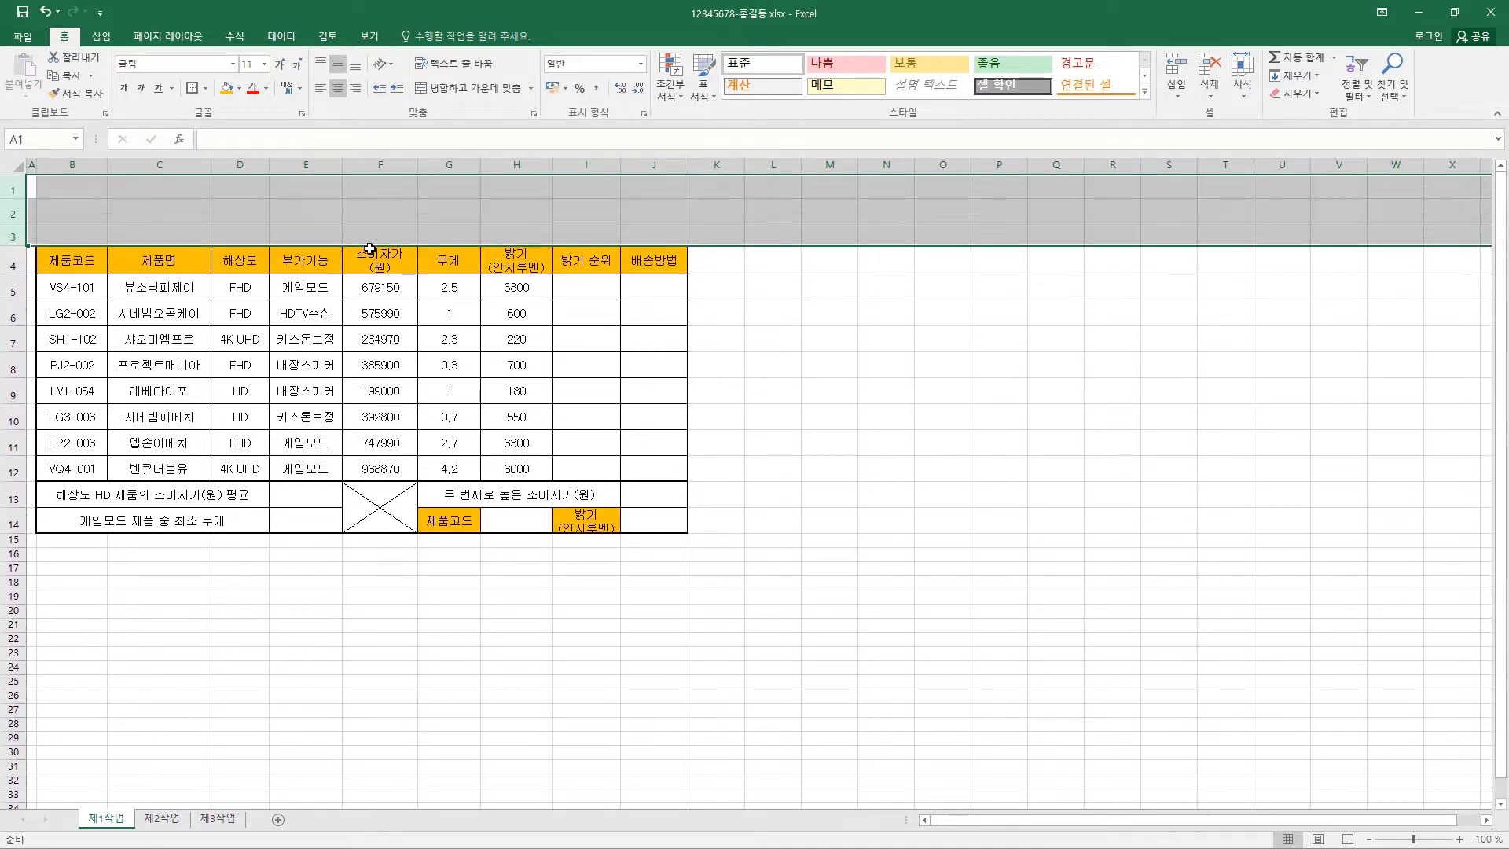
click(448, 264)
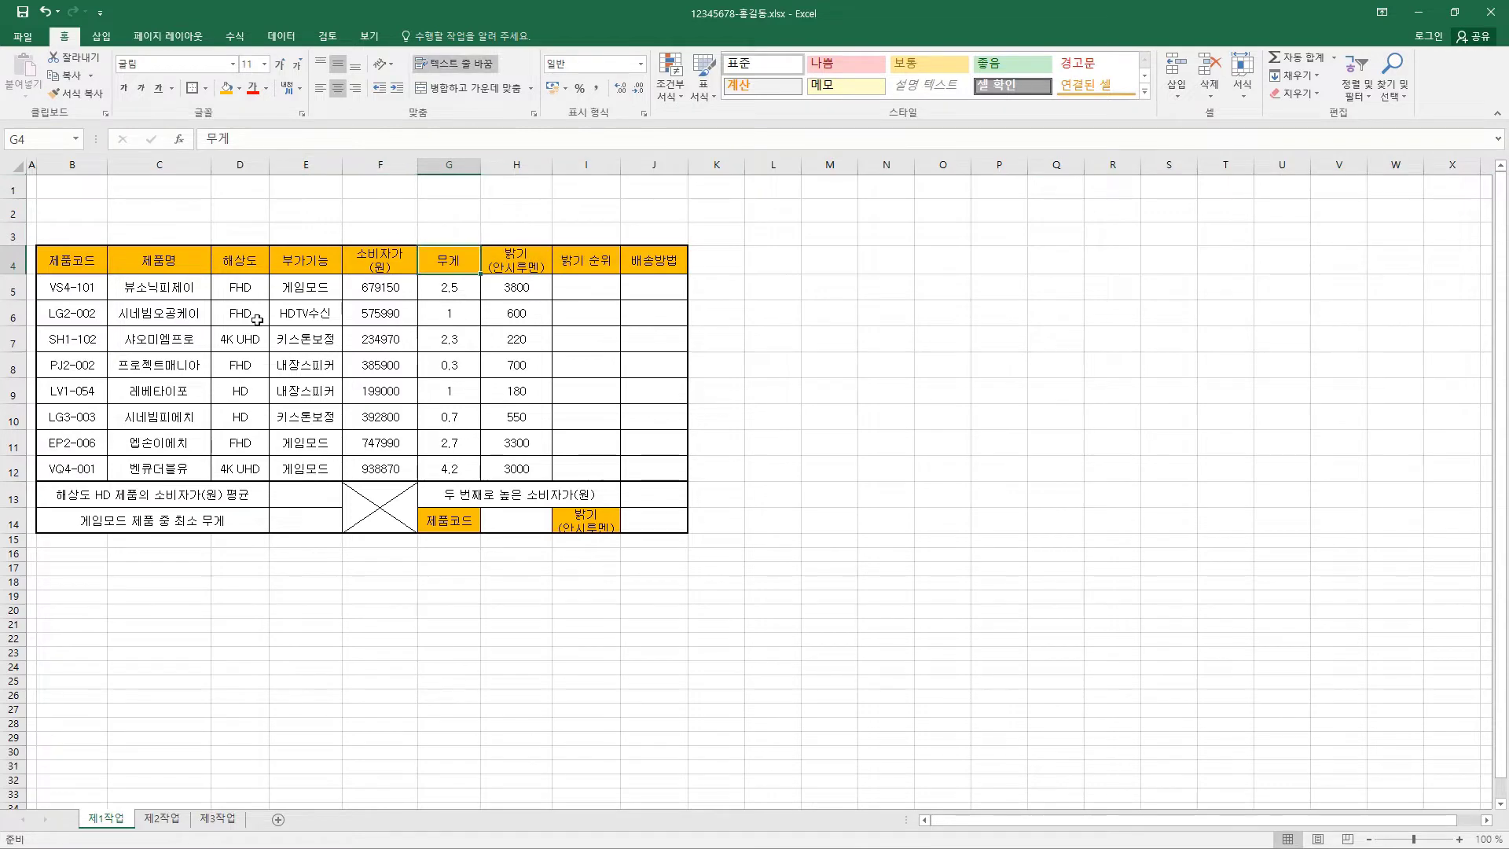
click(77, 265)
click(591, 266)
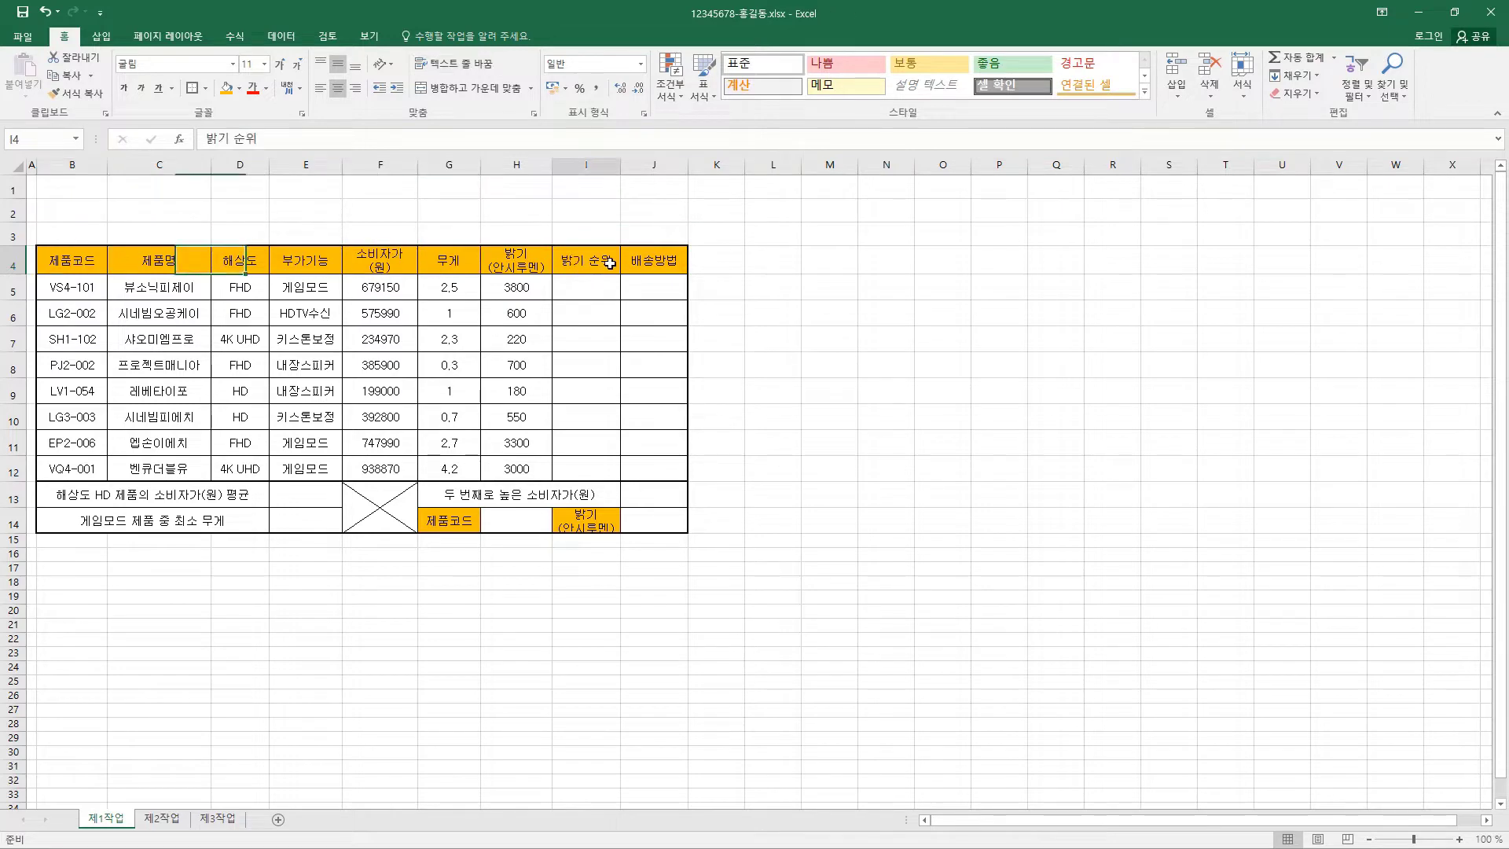
click(657, 264)
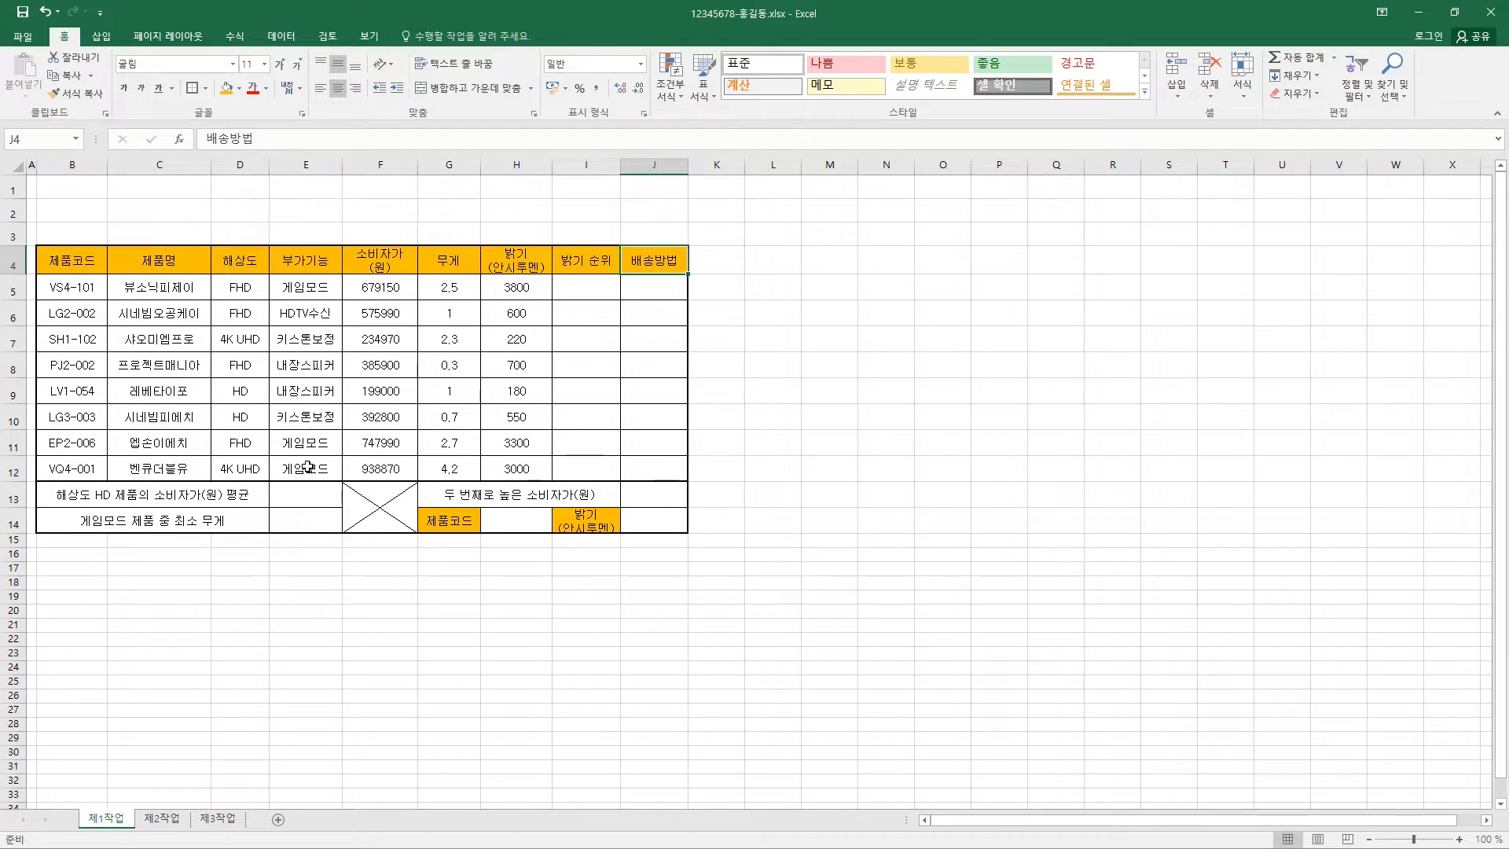
drag(392, 287, 517, 469)
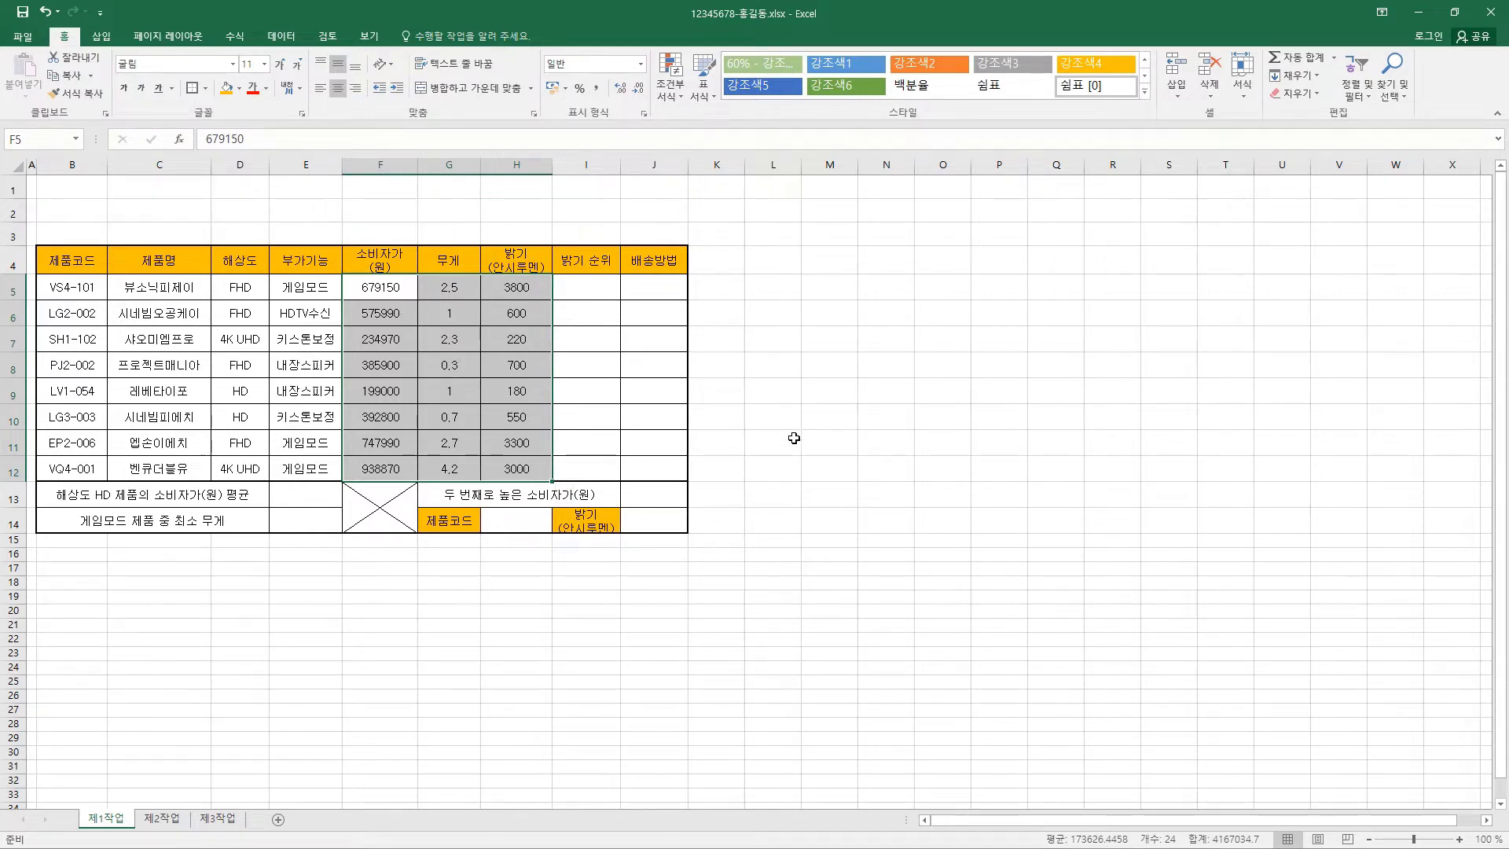
click(393, 287)
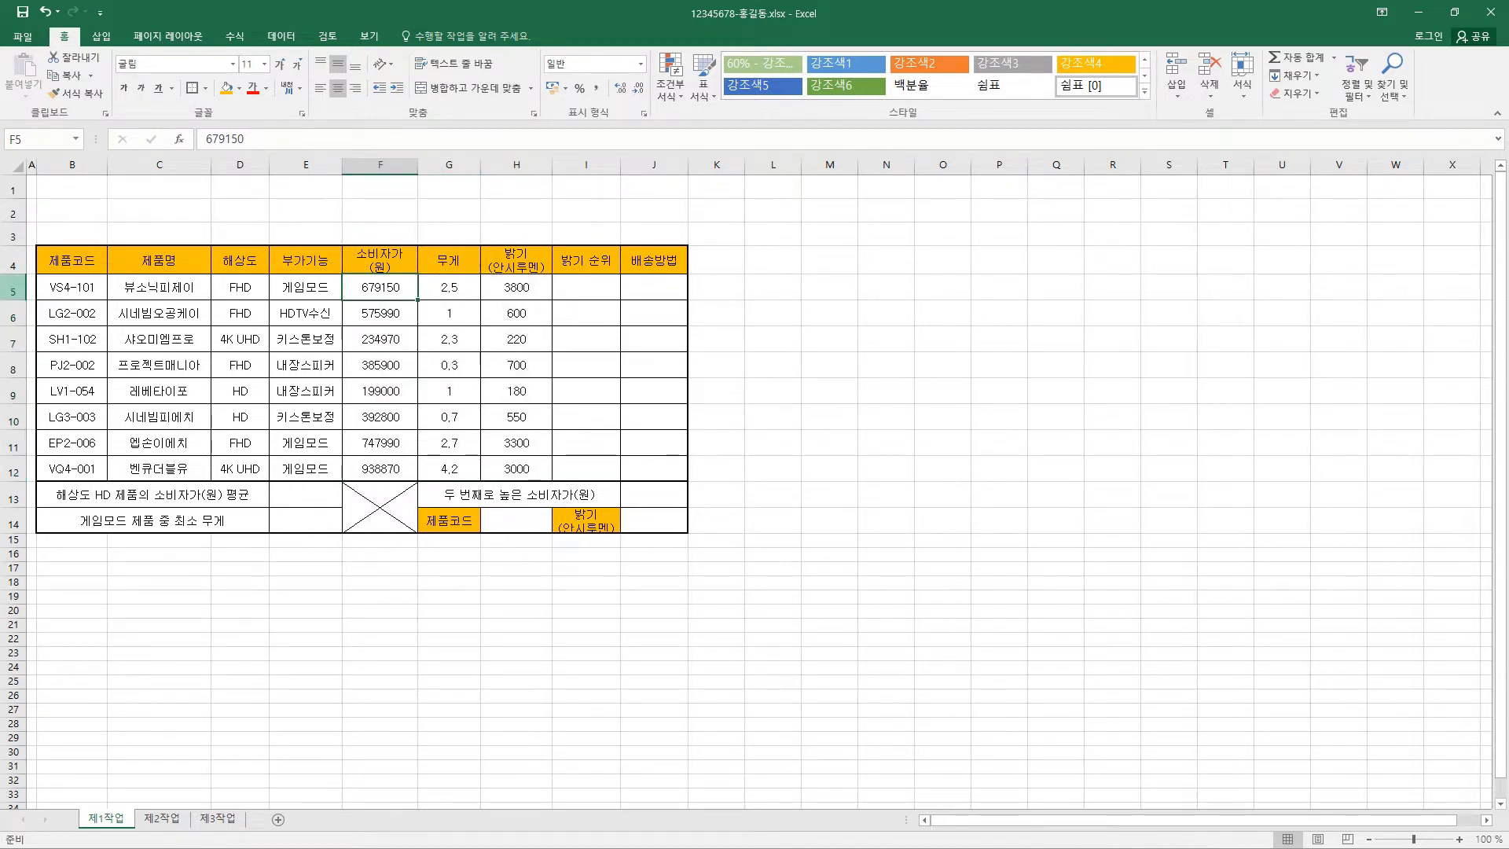
drag(17, 274, 16, 280)
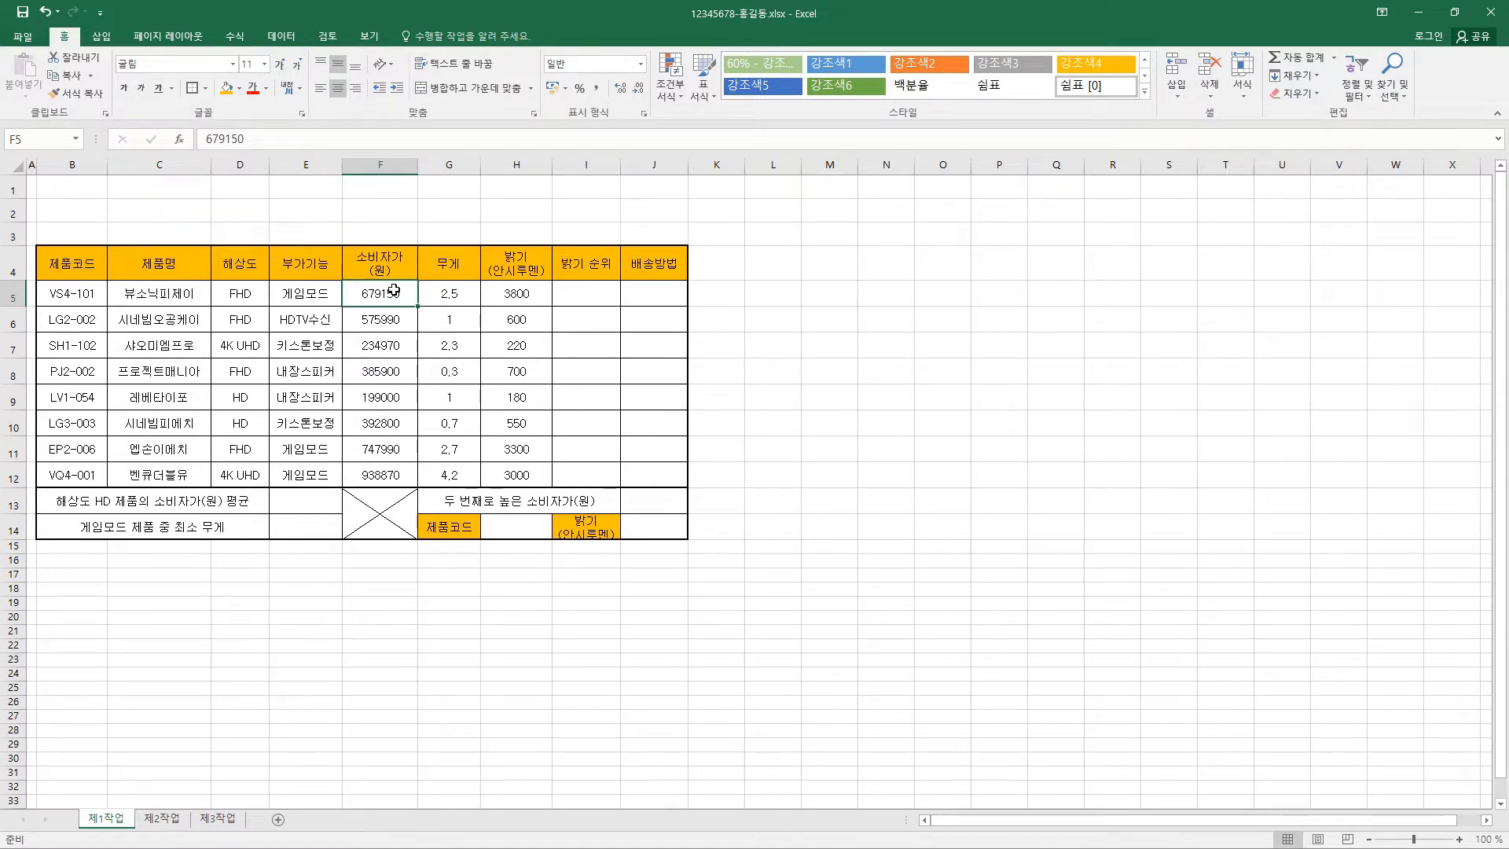
drag(382, 169, 516, 166)
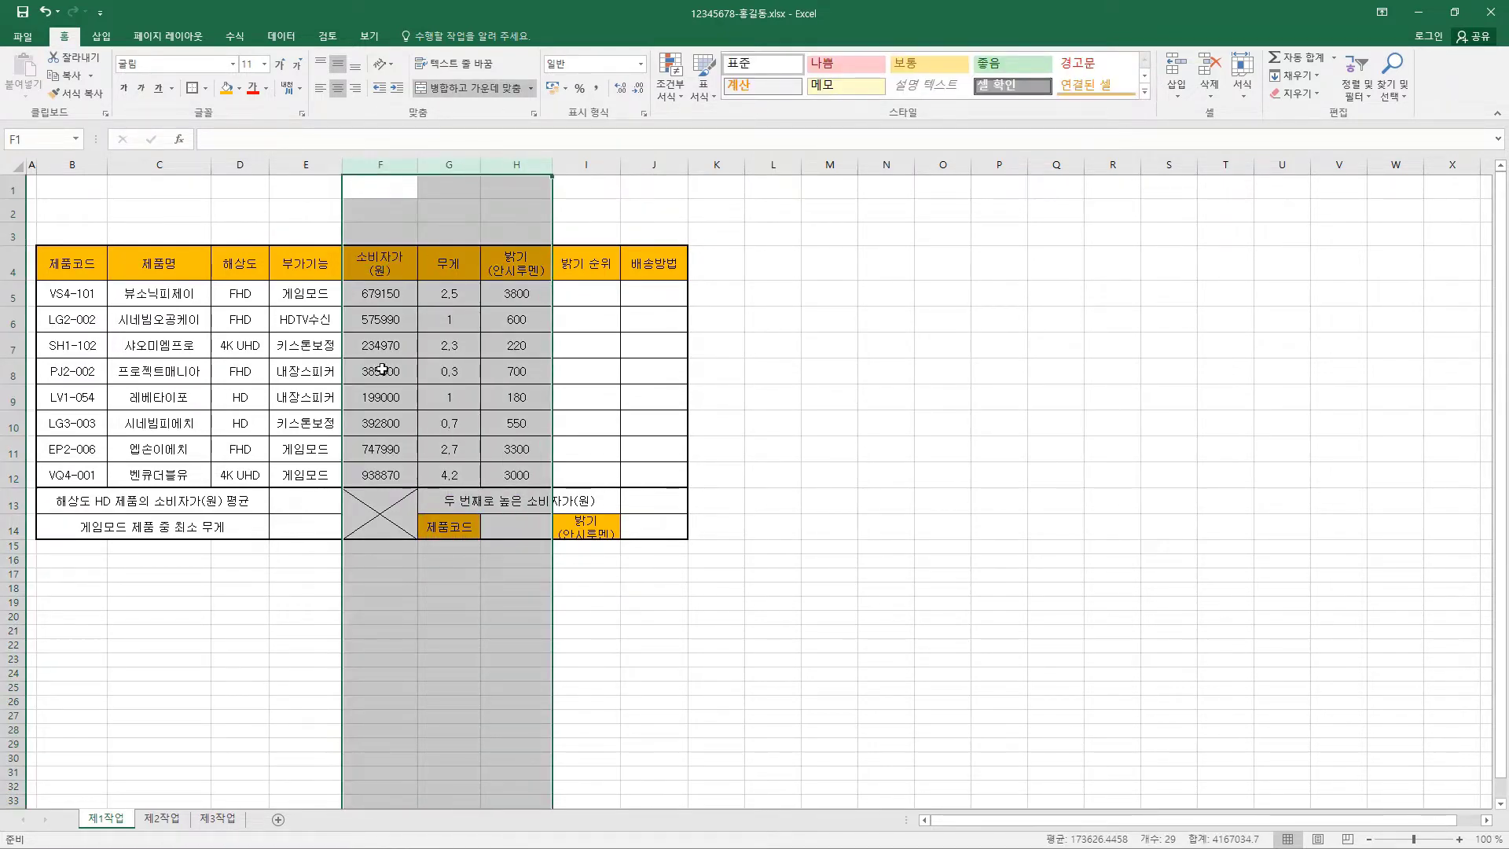
drag(385, 296, 394, 469)
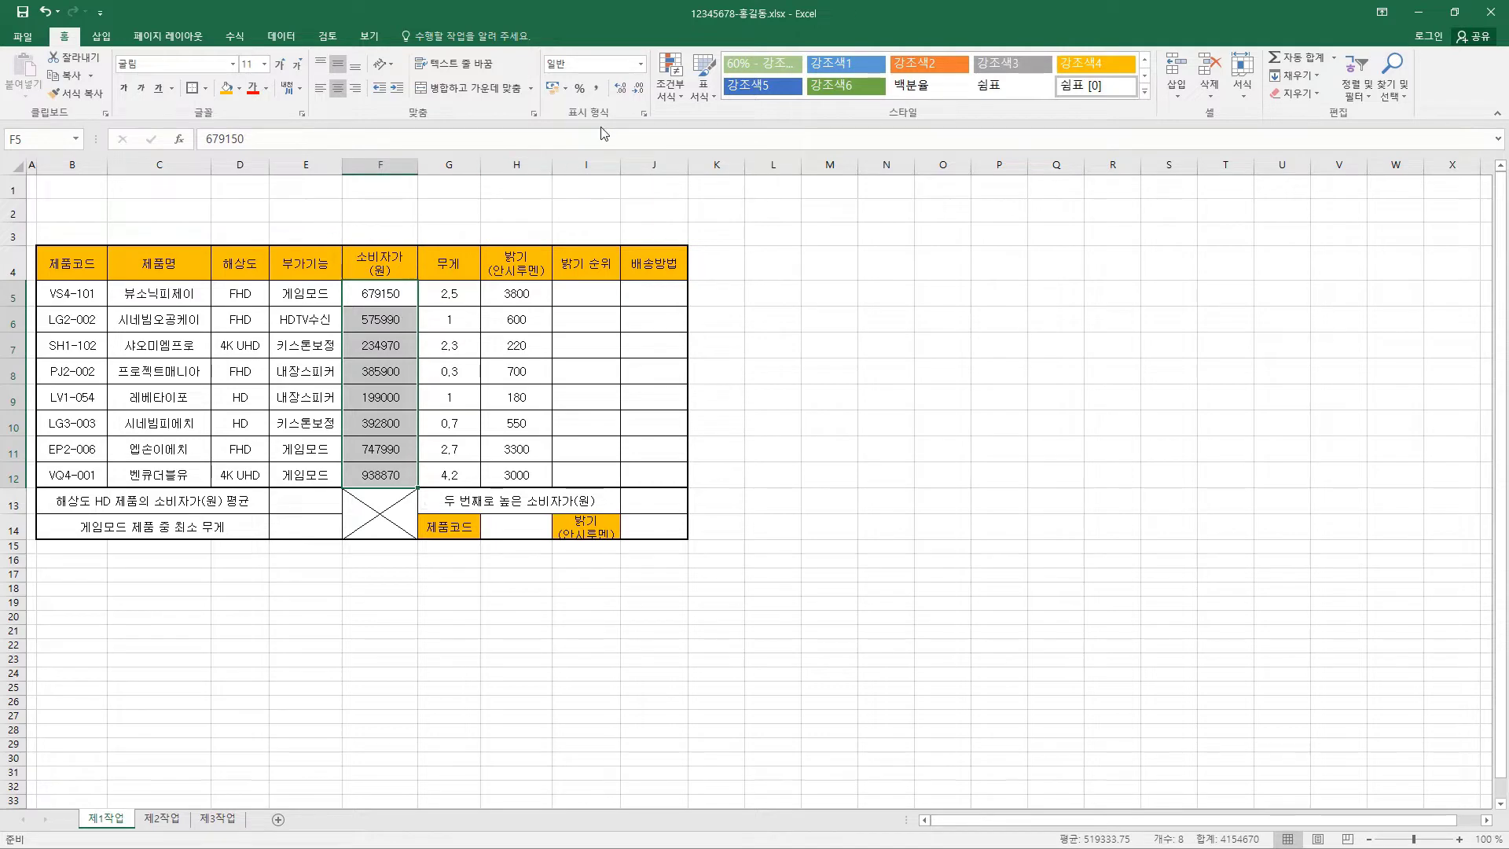
click(638, 69)
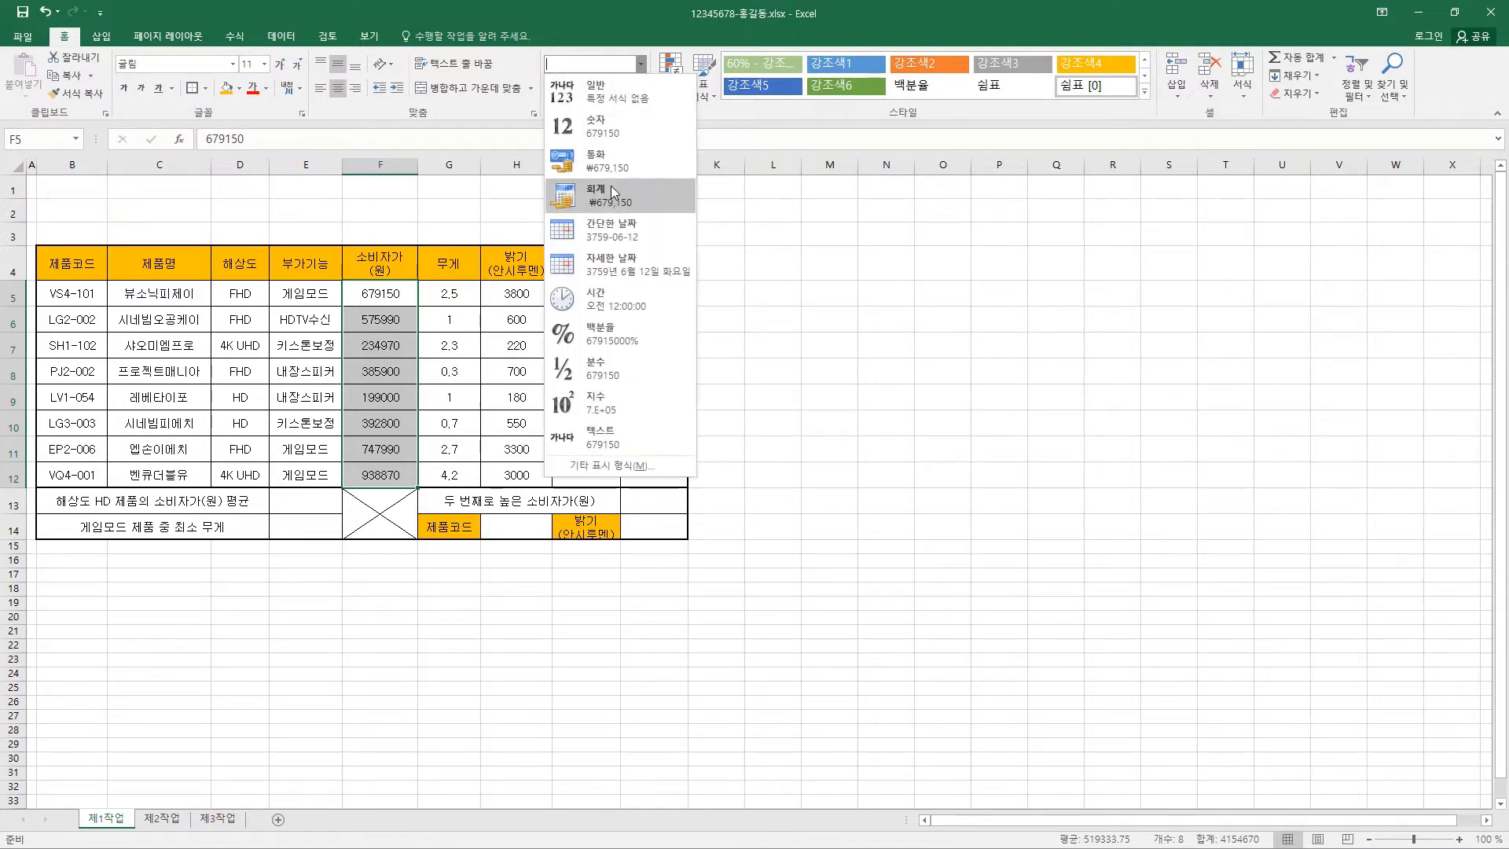
click(620, 14)
key(ctrl+1)
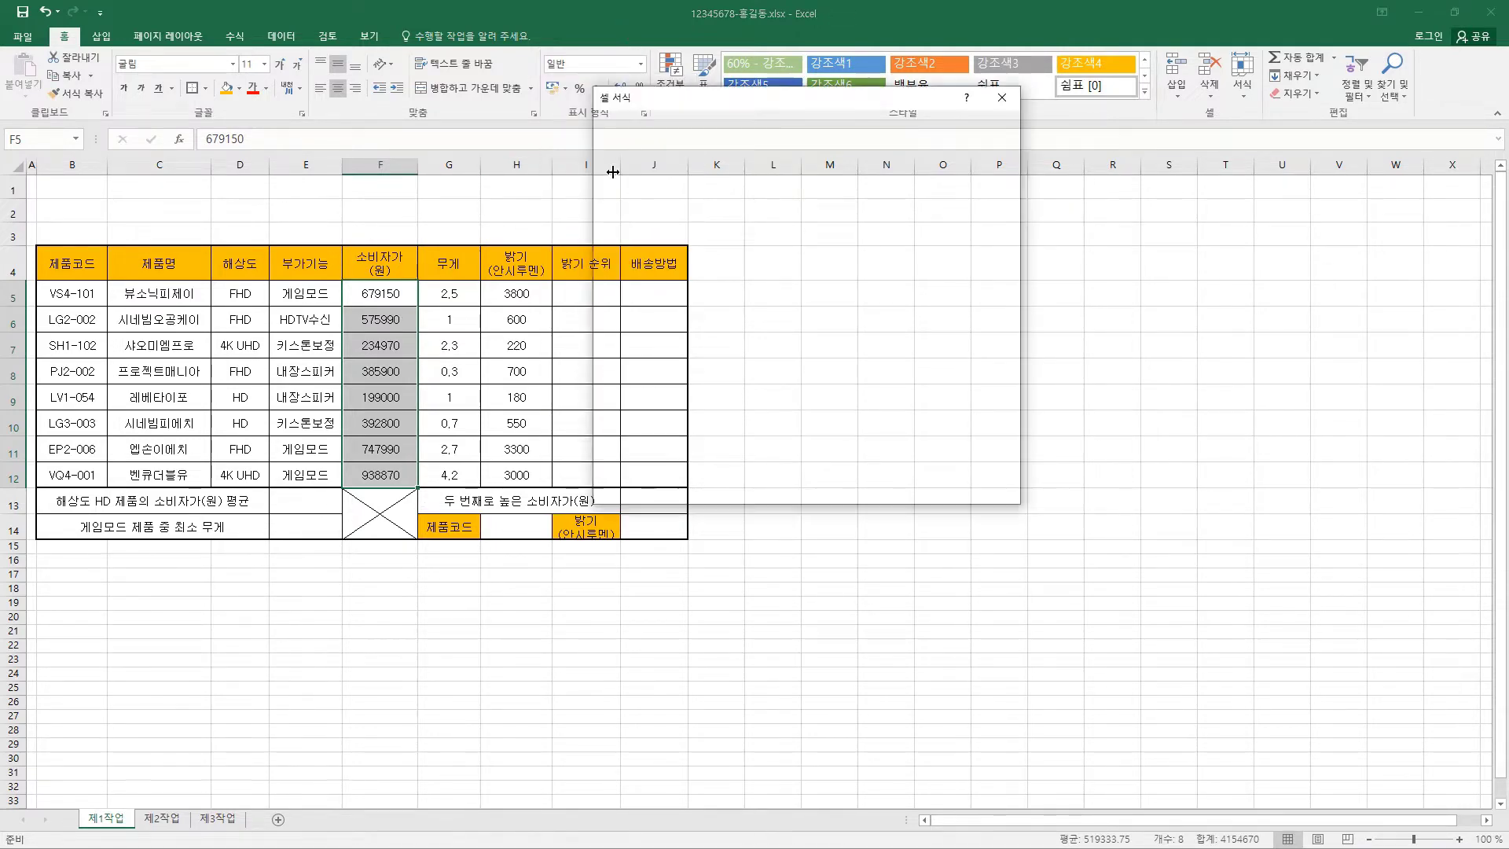
click(626, 201)
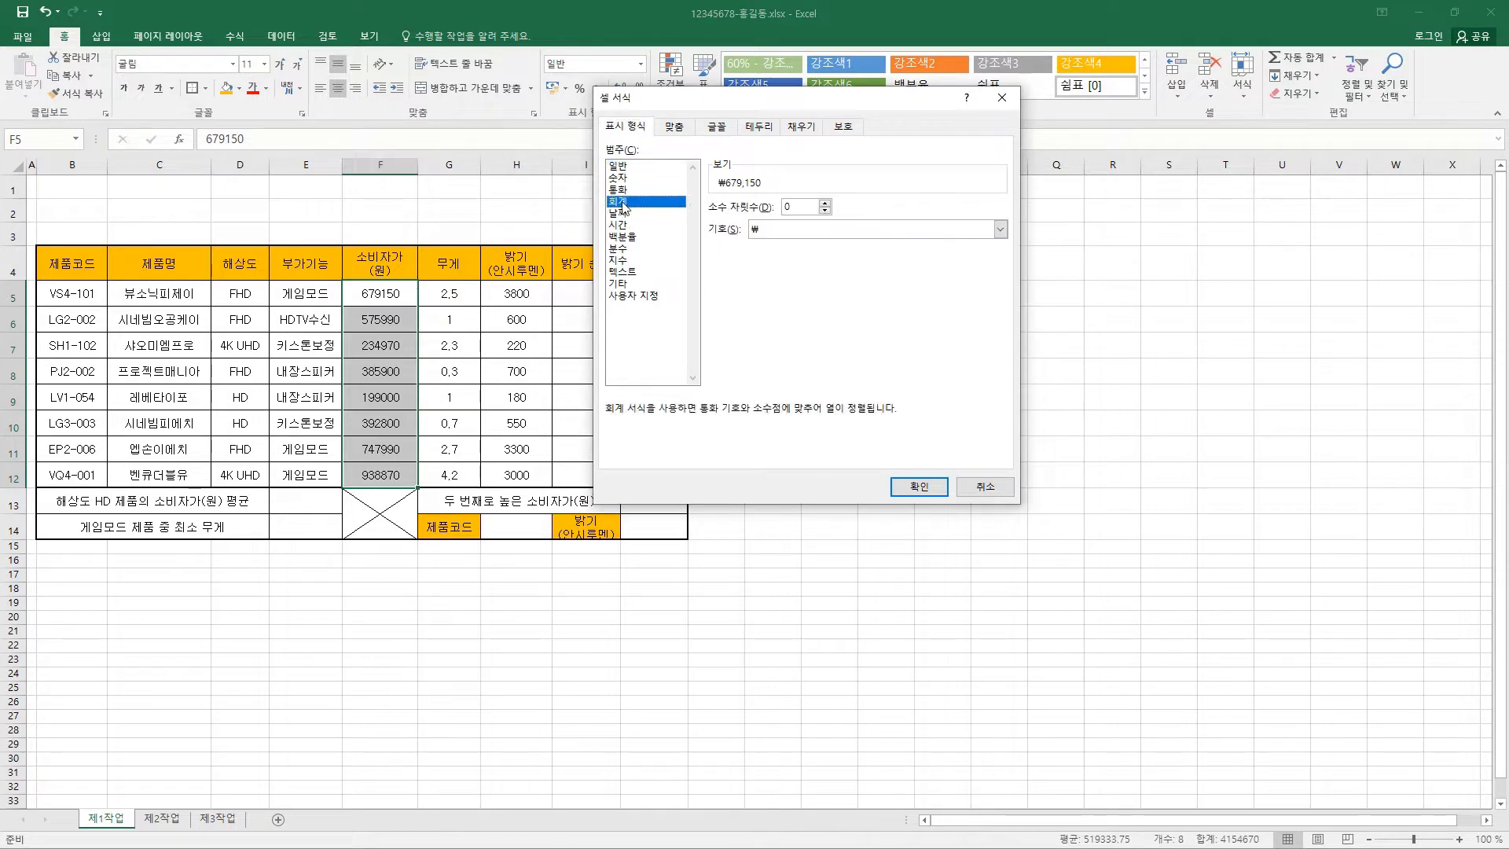
click(768, 236)
click(780, 250)
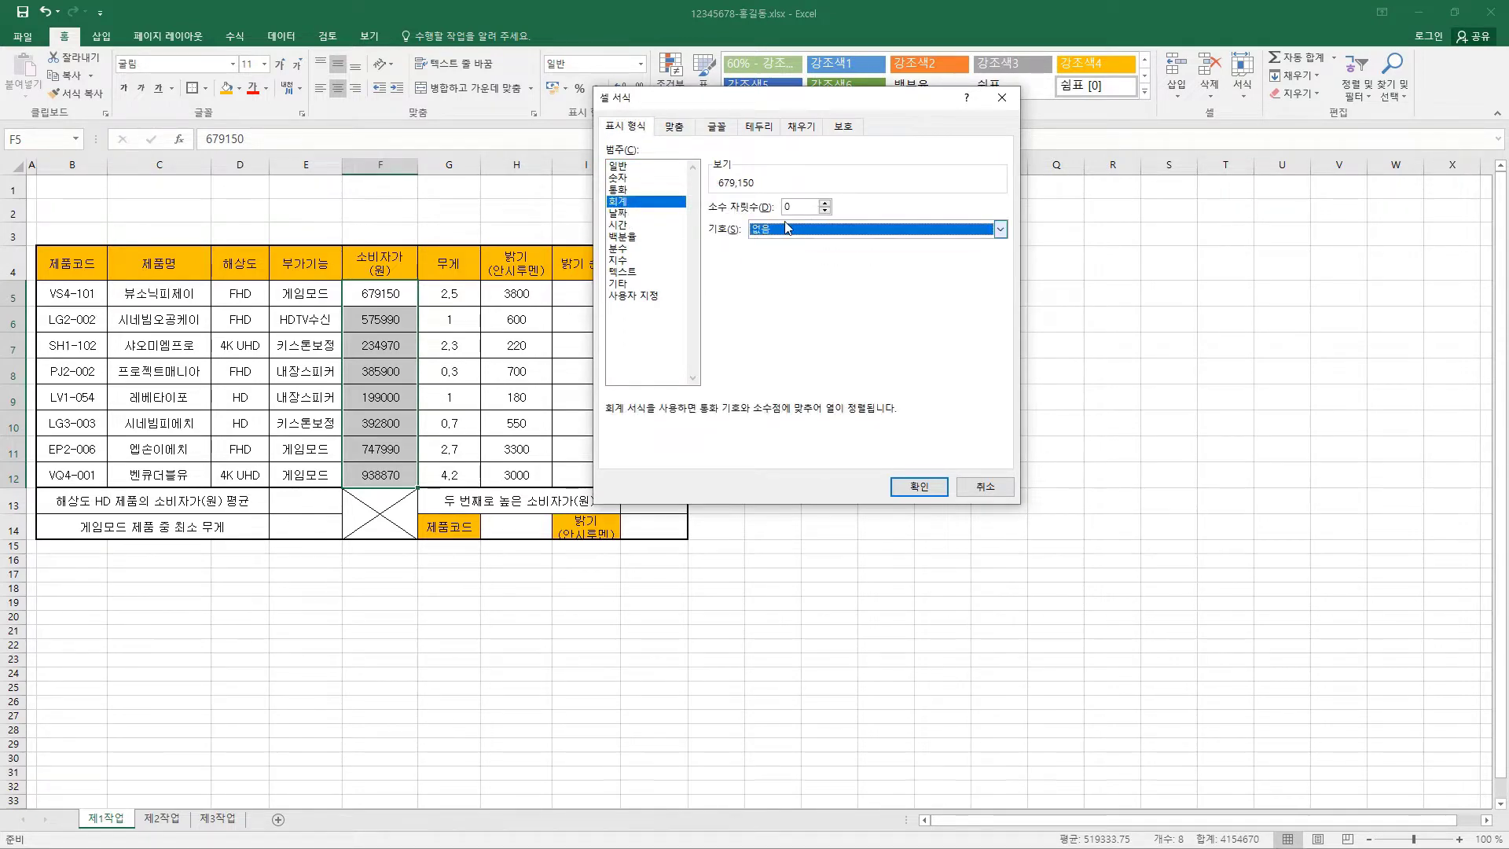
click(986, 488)
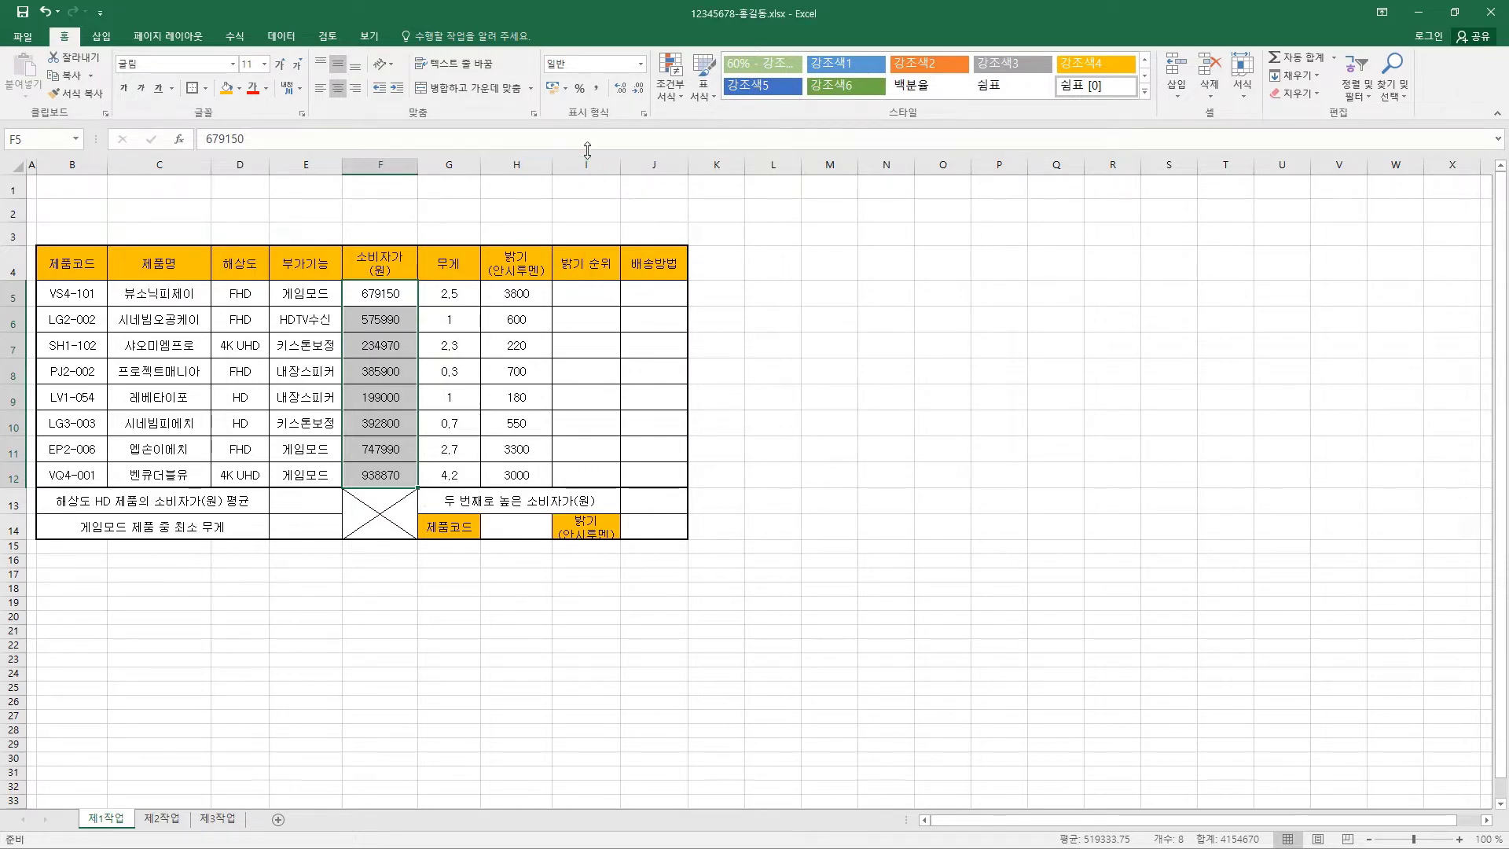
Apply the comma style to the consumer prices in F5:F12
click(599, 92)
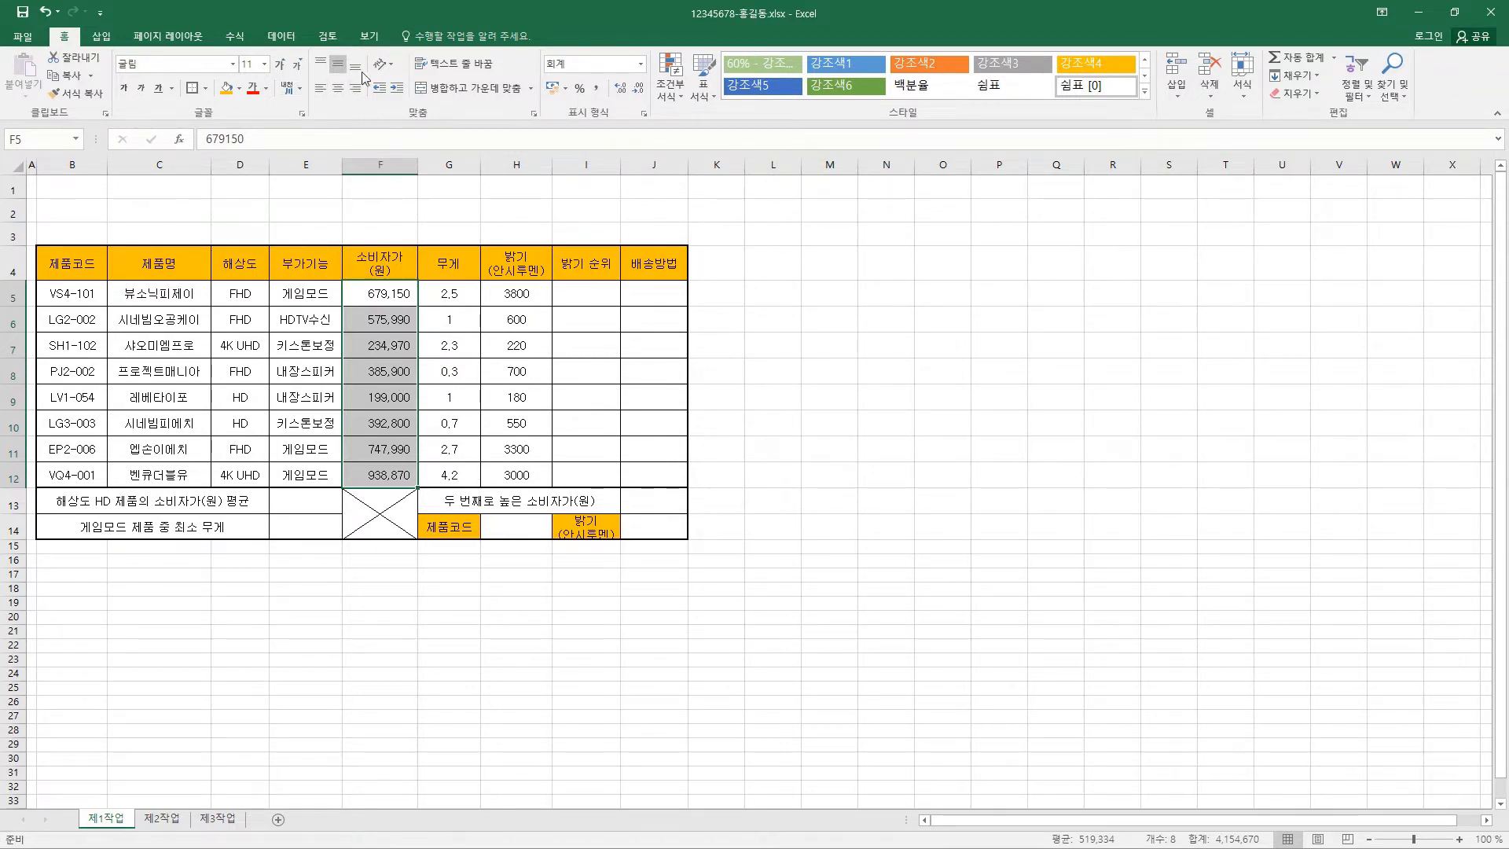
Format the weight and brightness values in G5:H12 as 숫자 with 0 decimal places and align them right
click(455, 298)
drag(454, 298, 491, 480)
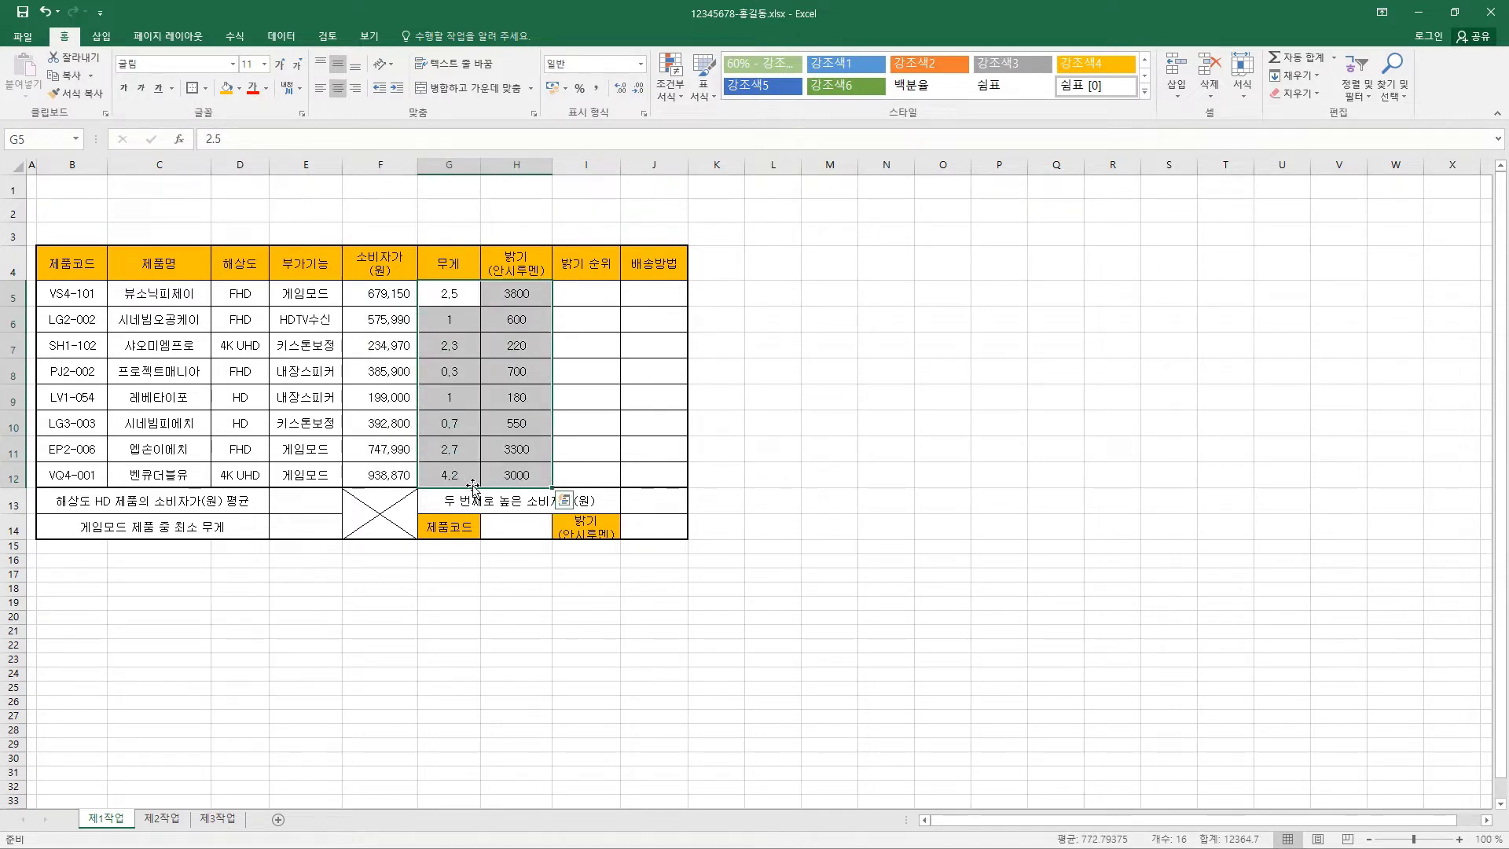
click(639, 64)
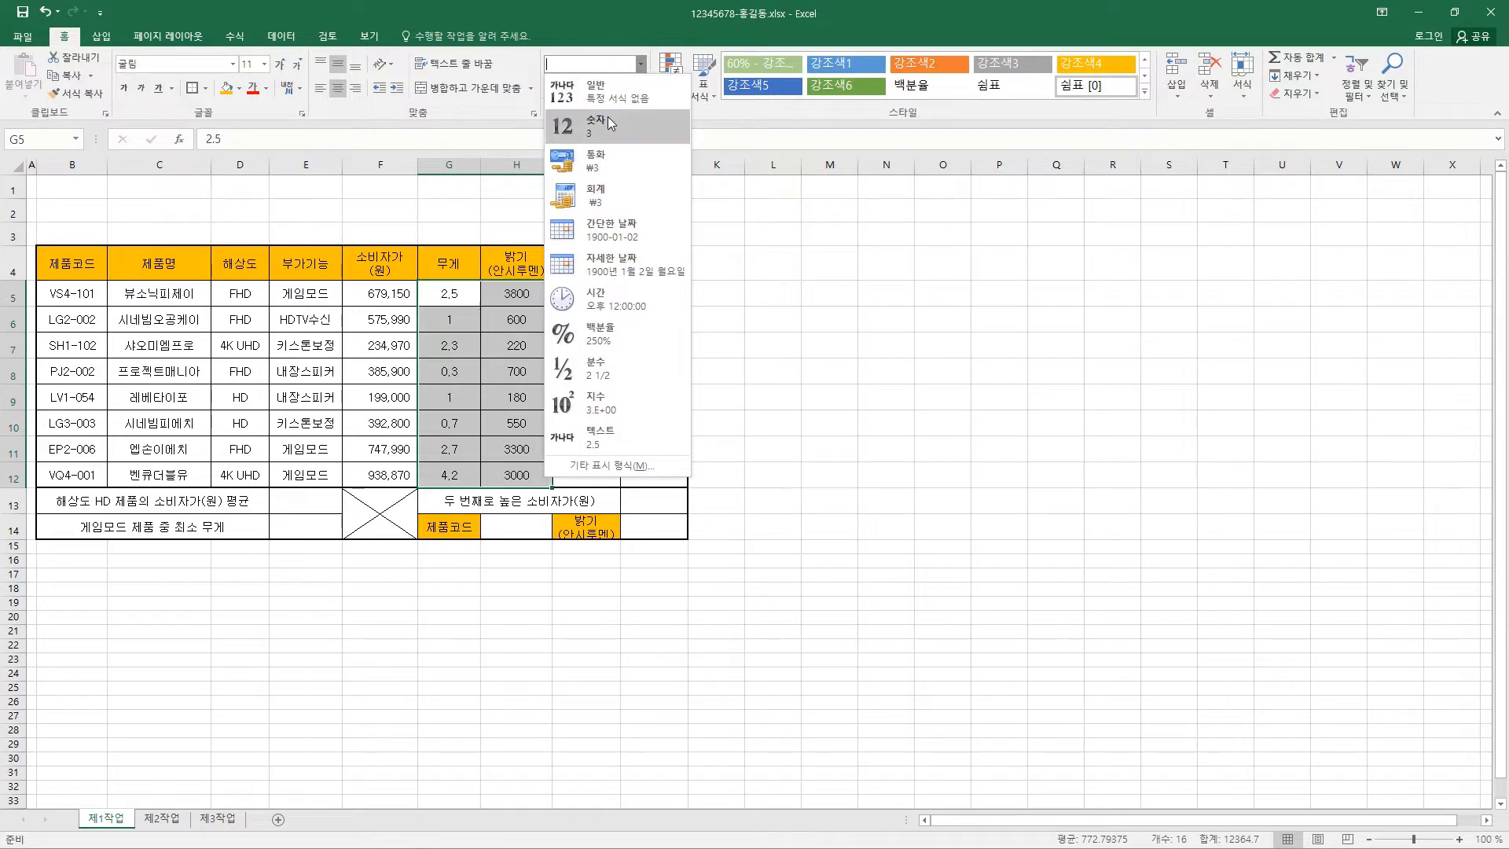
click(610, 123)
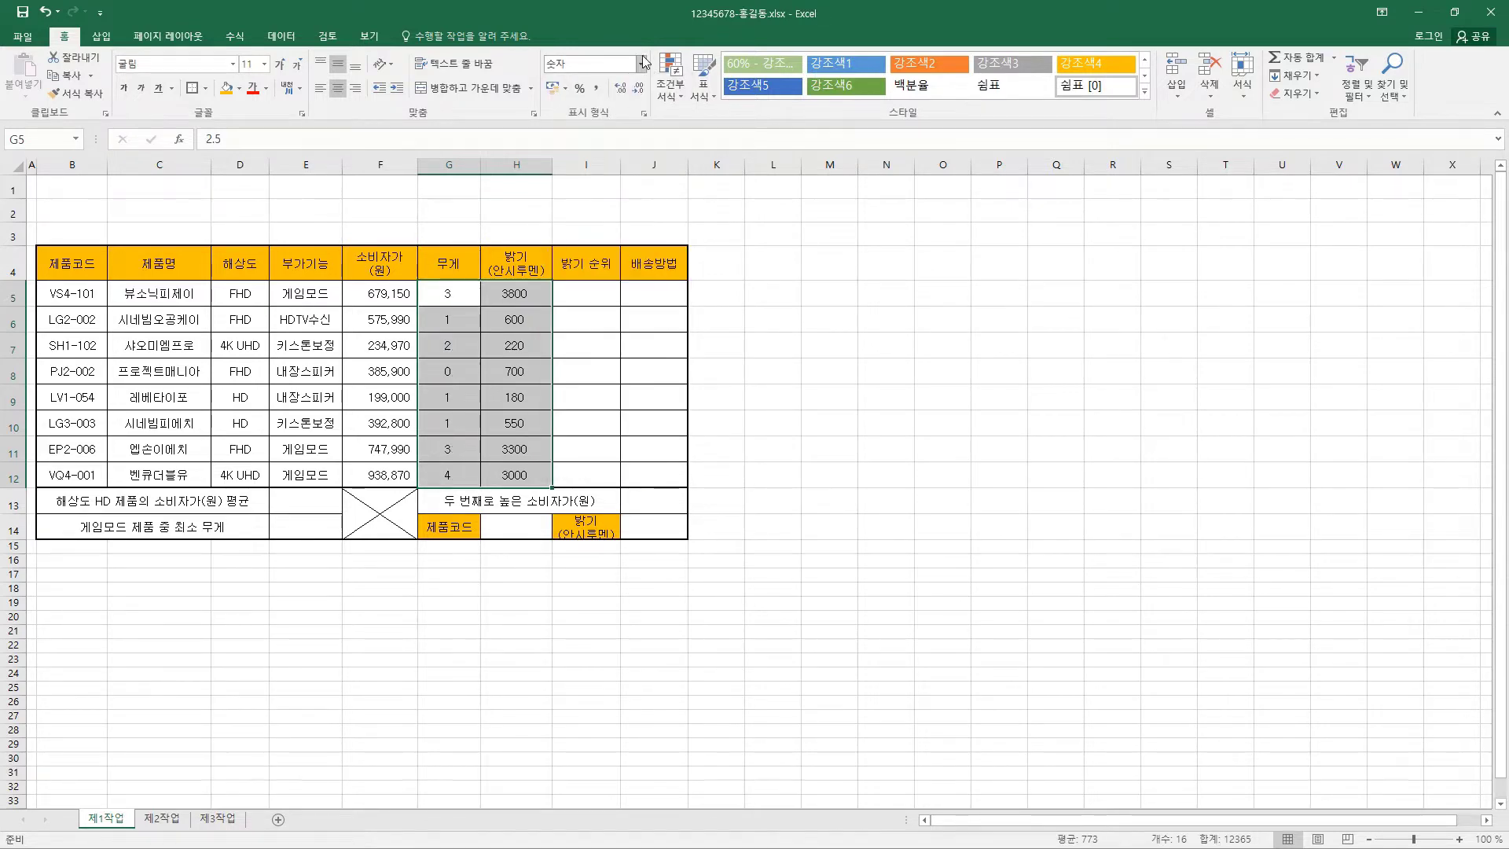
click(644, 113)
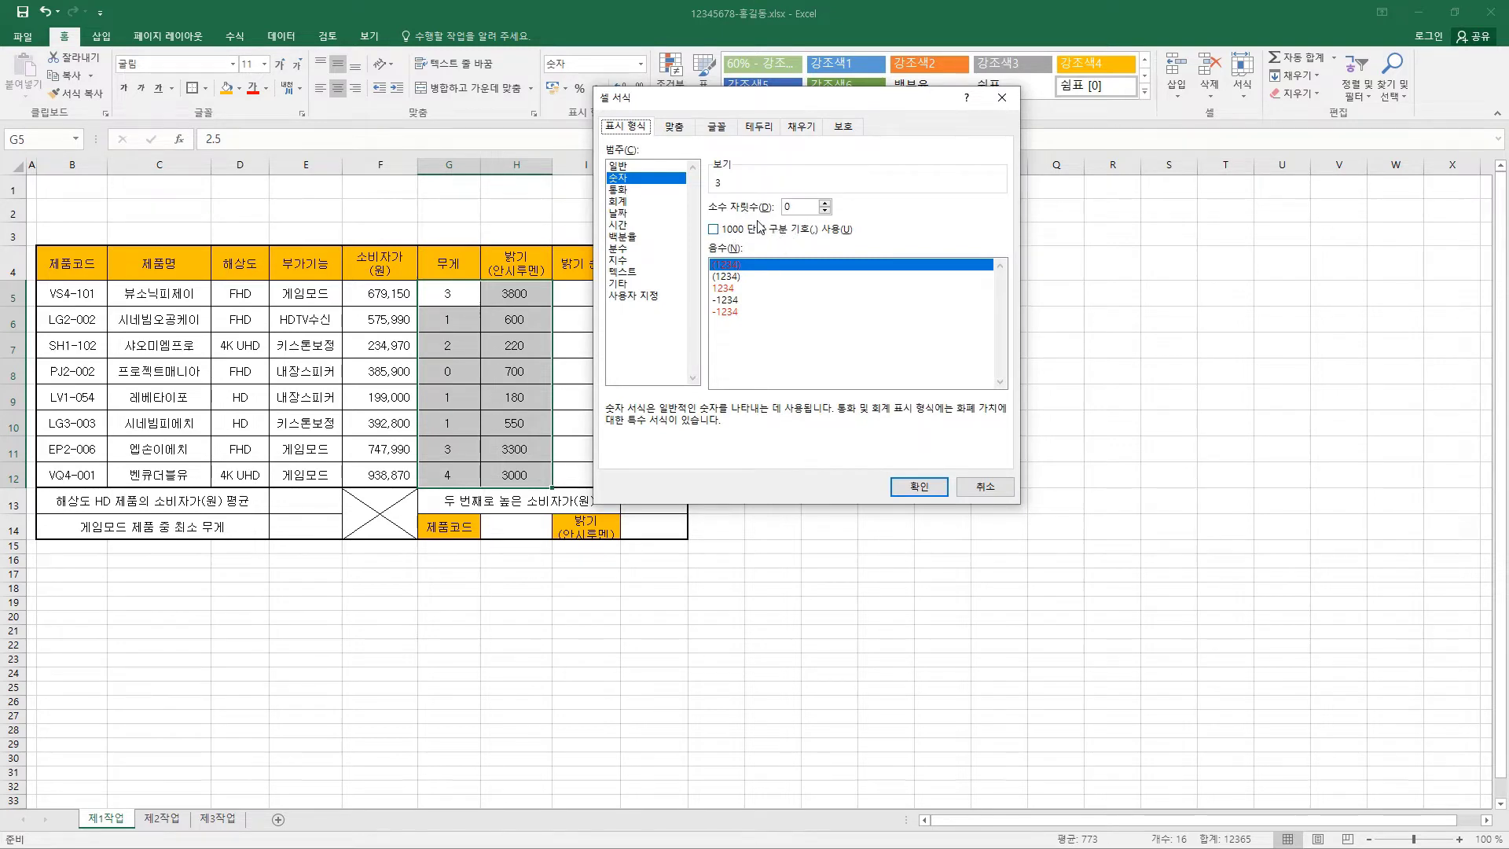
click(933, 487)
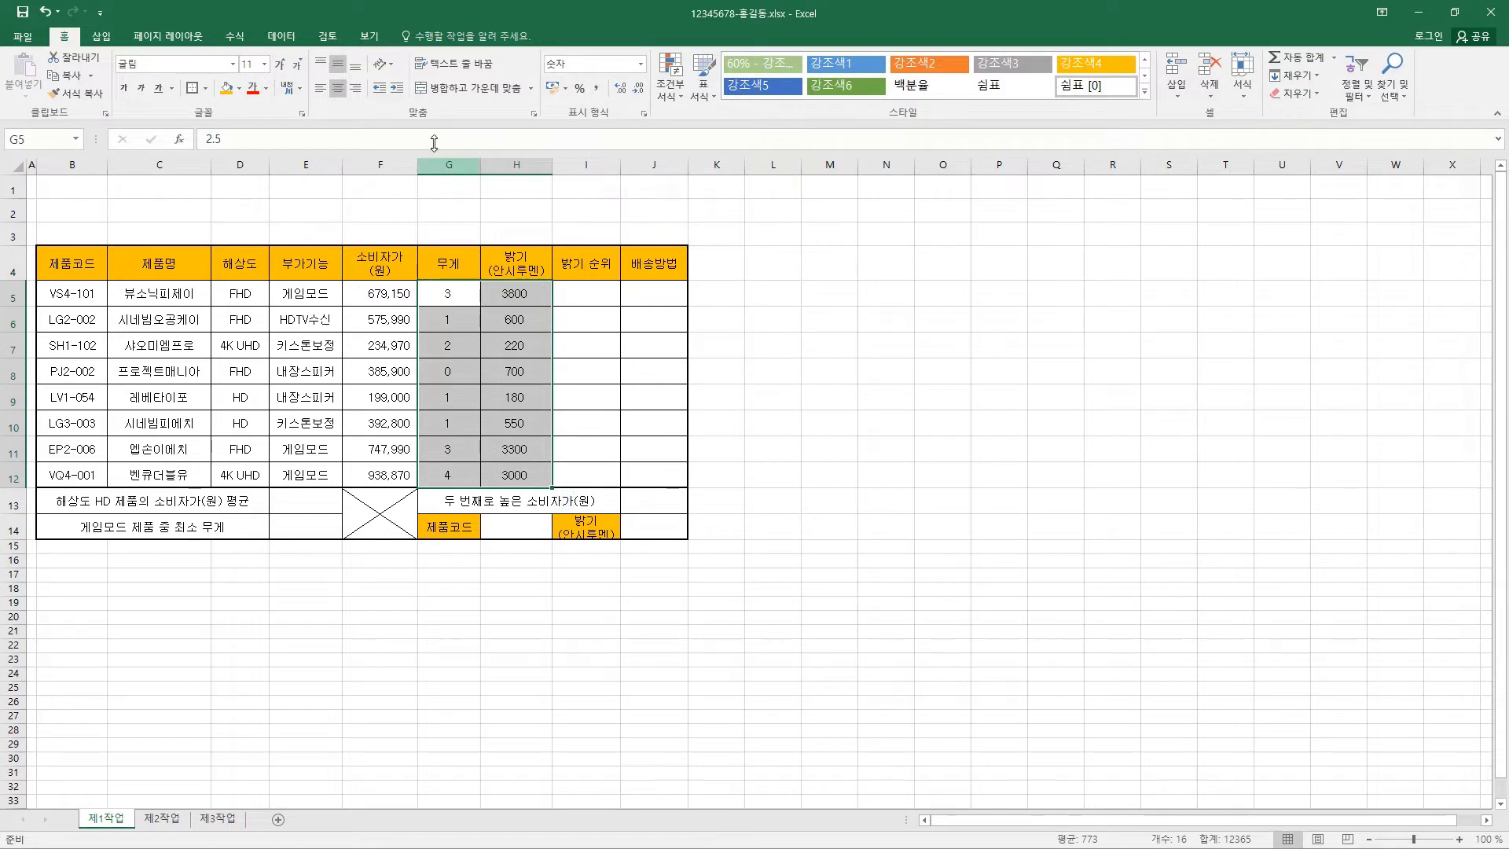
click(356, 89)
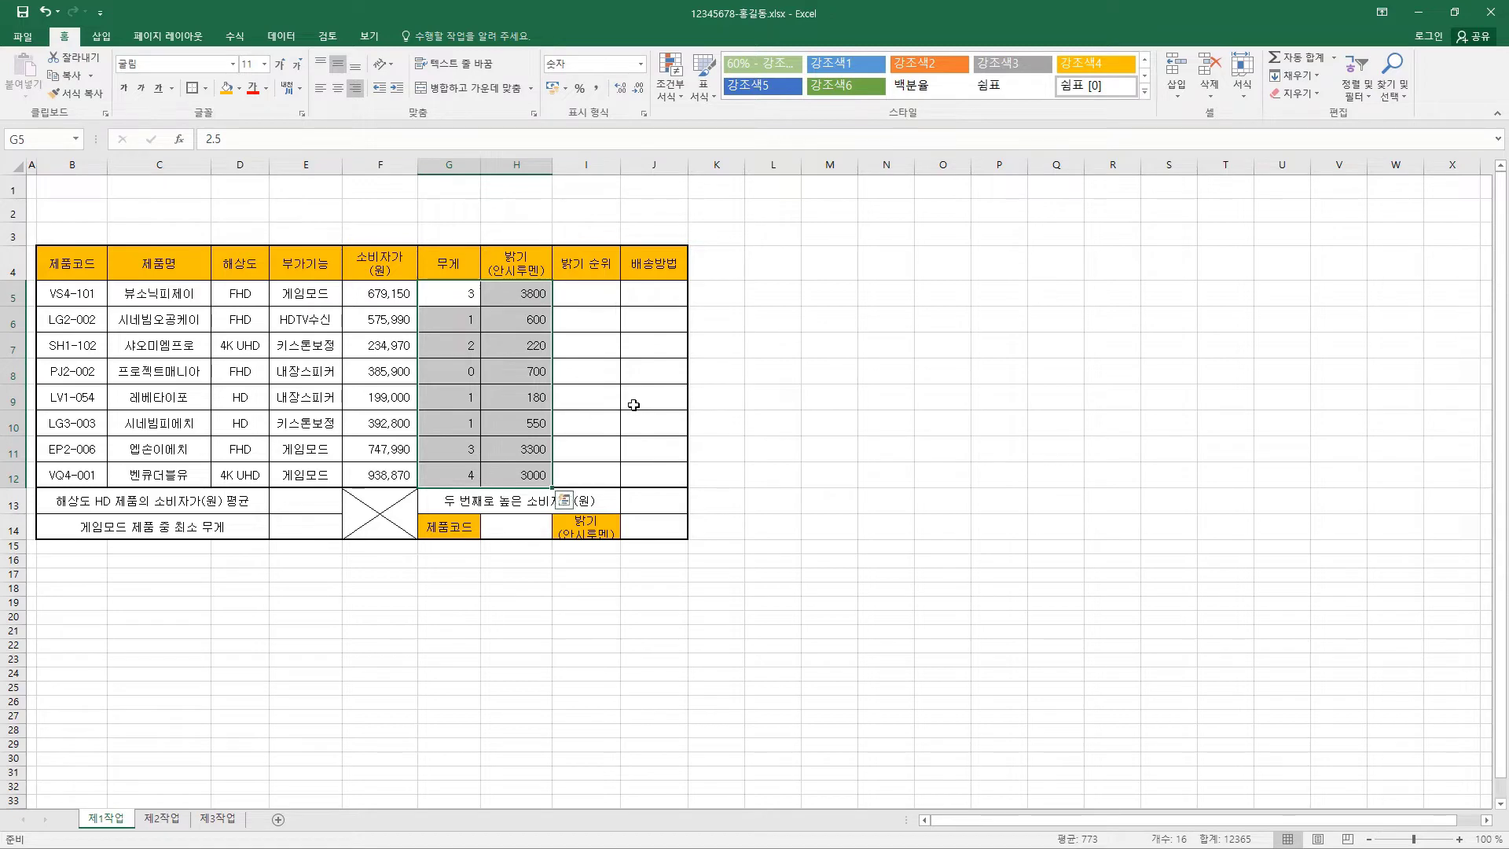
Increase the height of row 14 to fit its two-line label and widen columns I and J slightly
click(605, 409)
drag(605, 409, 638, 436)
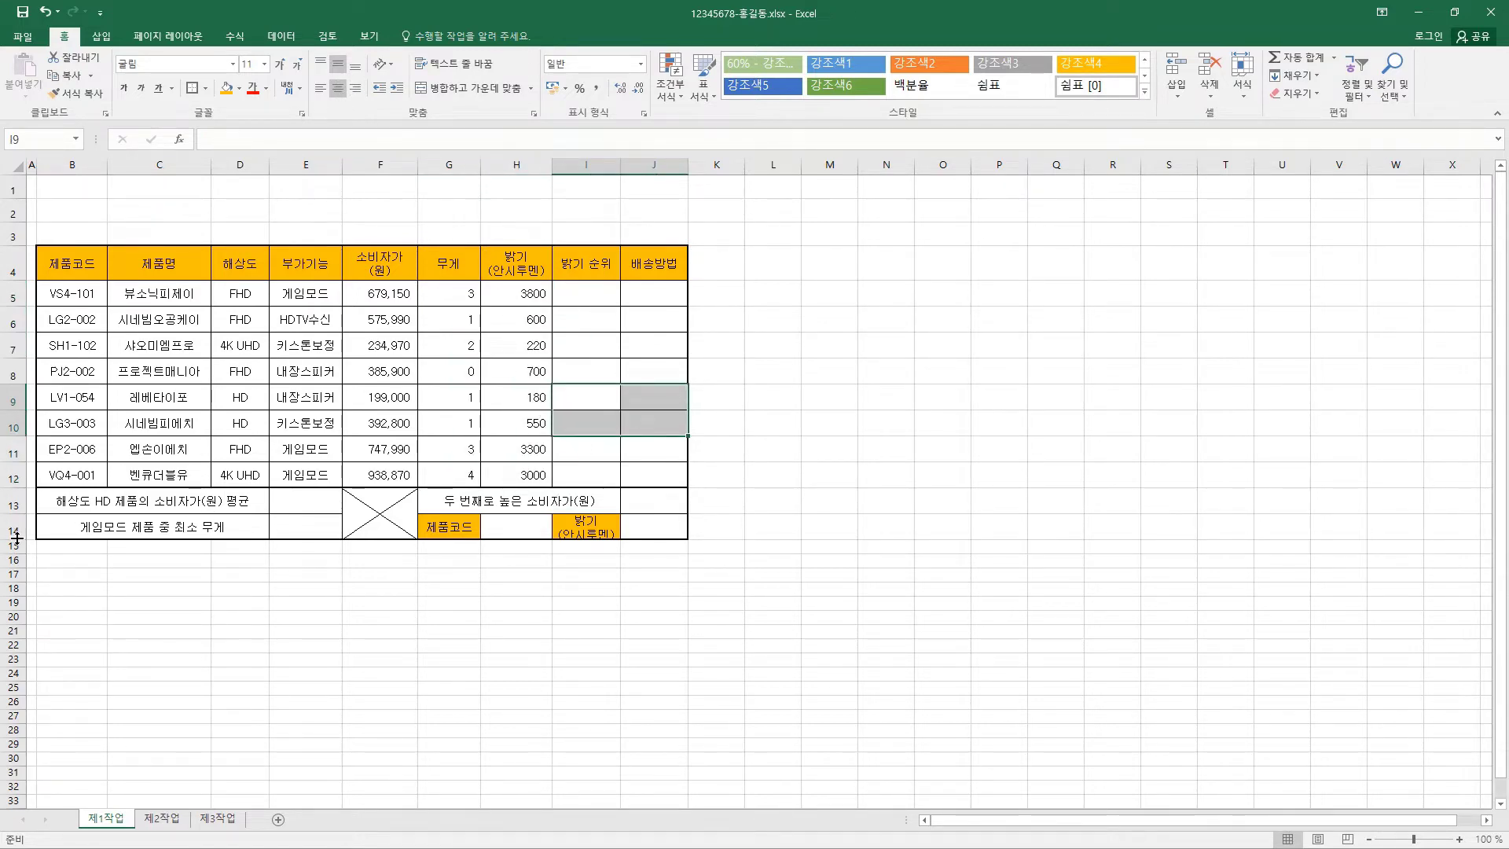
drag(17, 539, 17, 548)
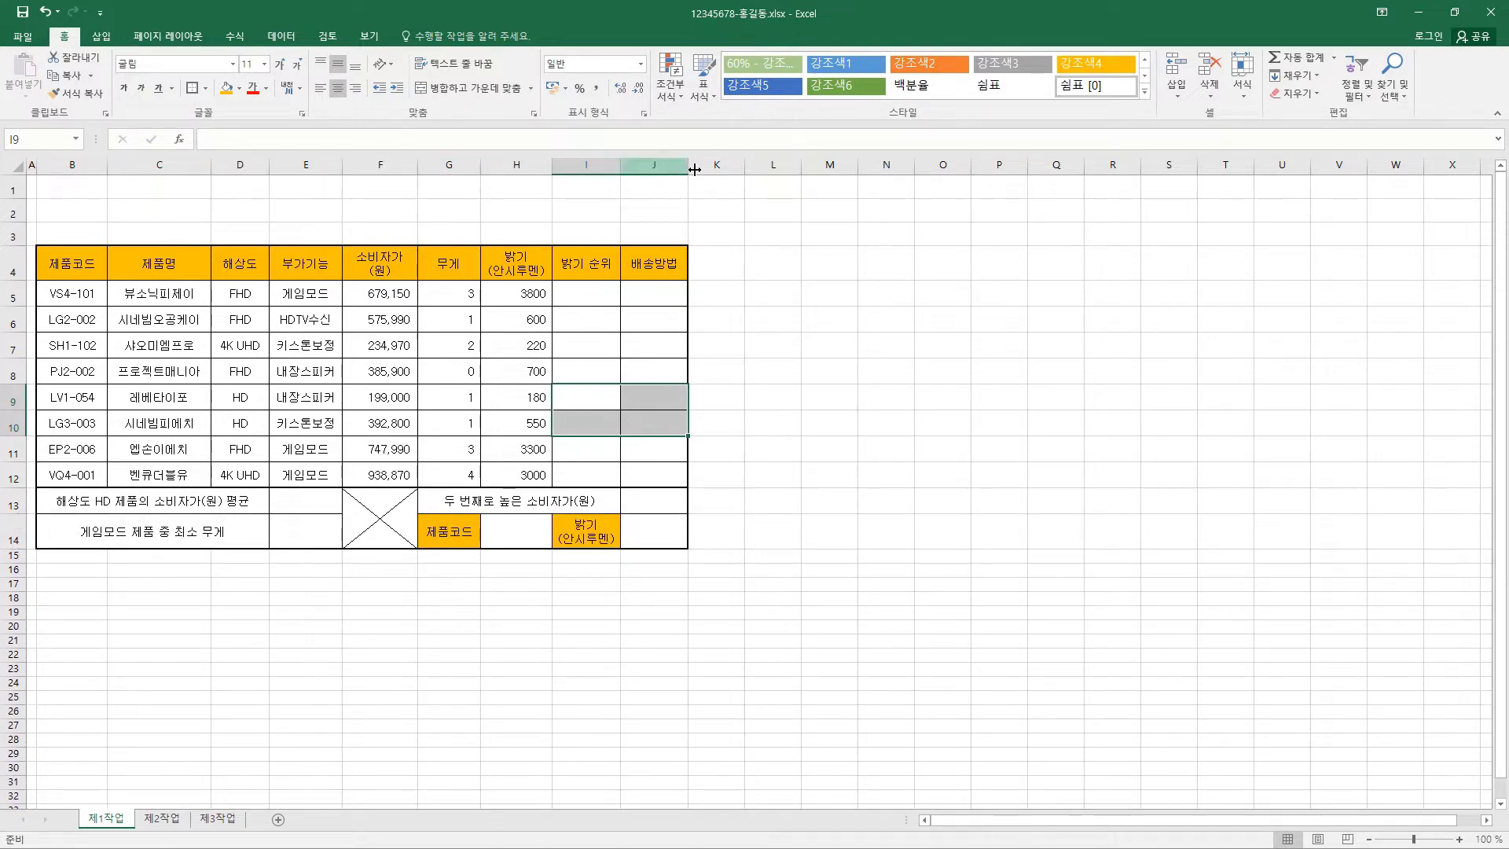
drag(688, 165, 633, 165)
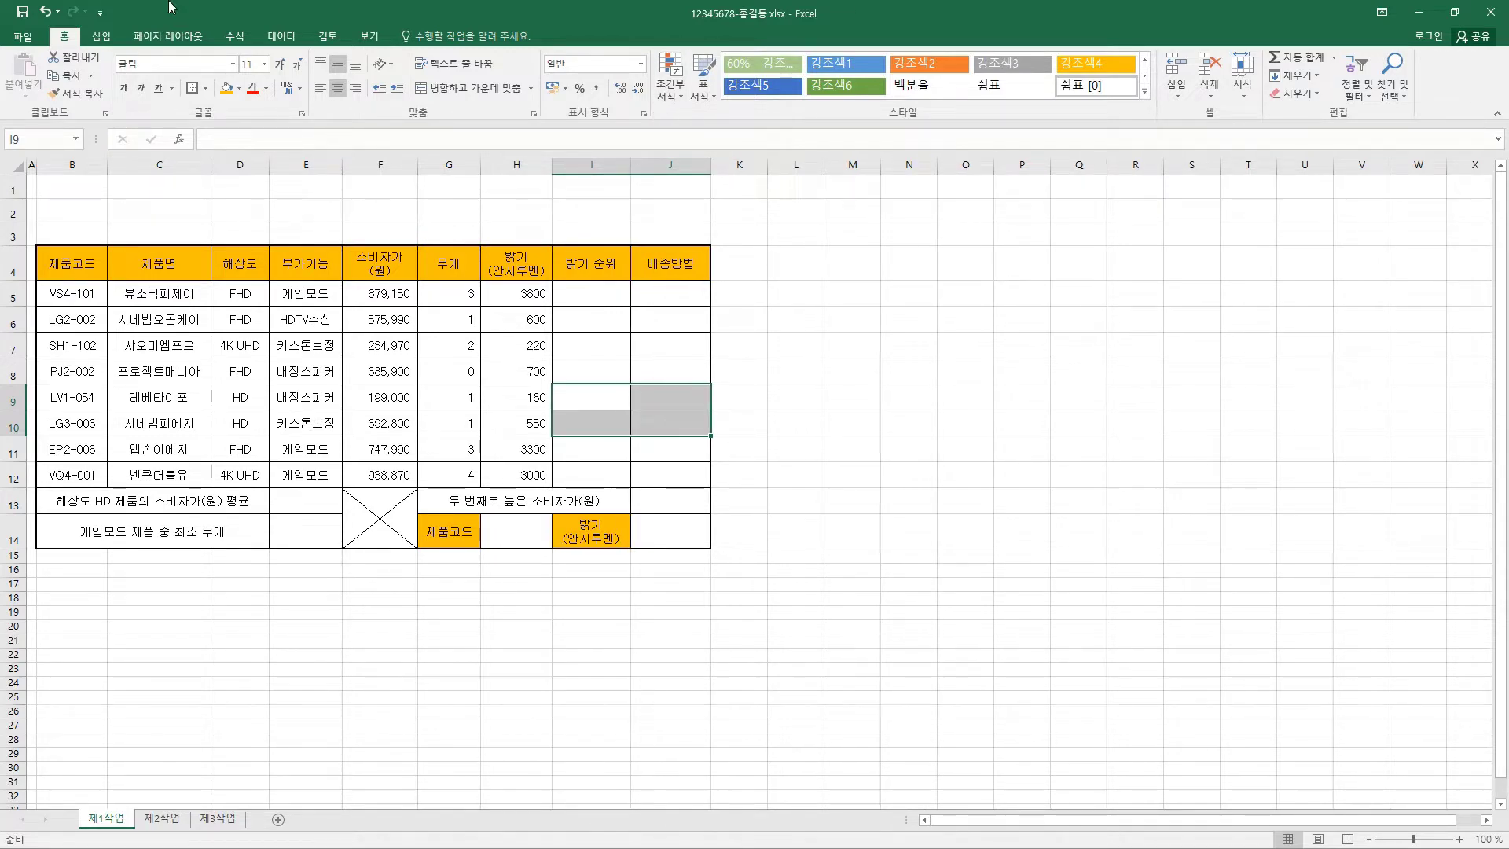
Draw a rectangle with both top corners snipped, about 1.85 cm by 13.97 cm, above the table across B1:G3
click(102, 37)
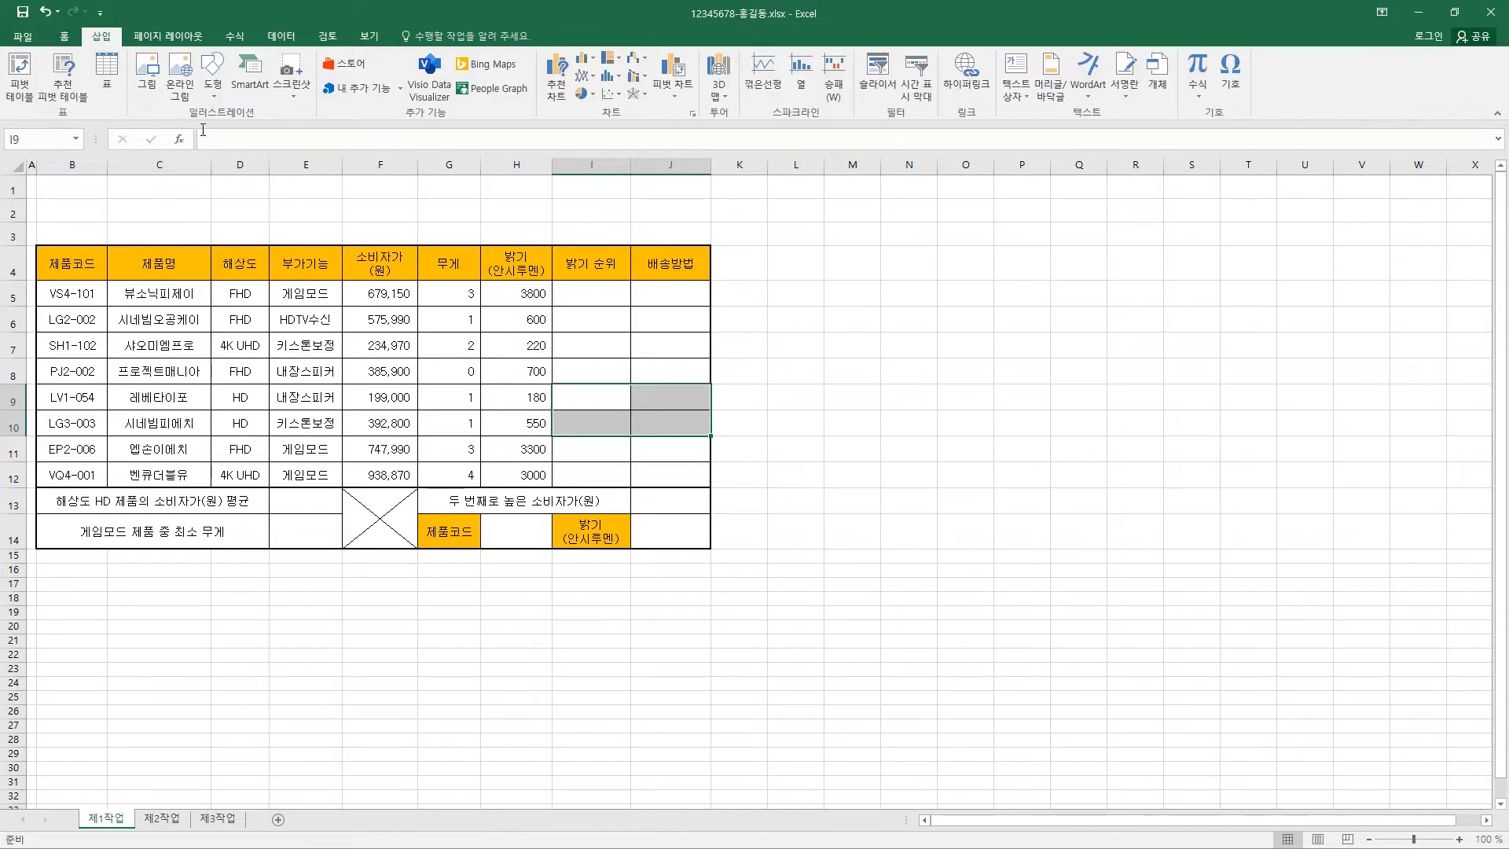
click(218, 100)
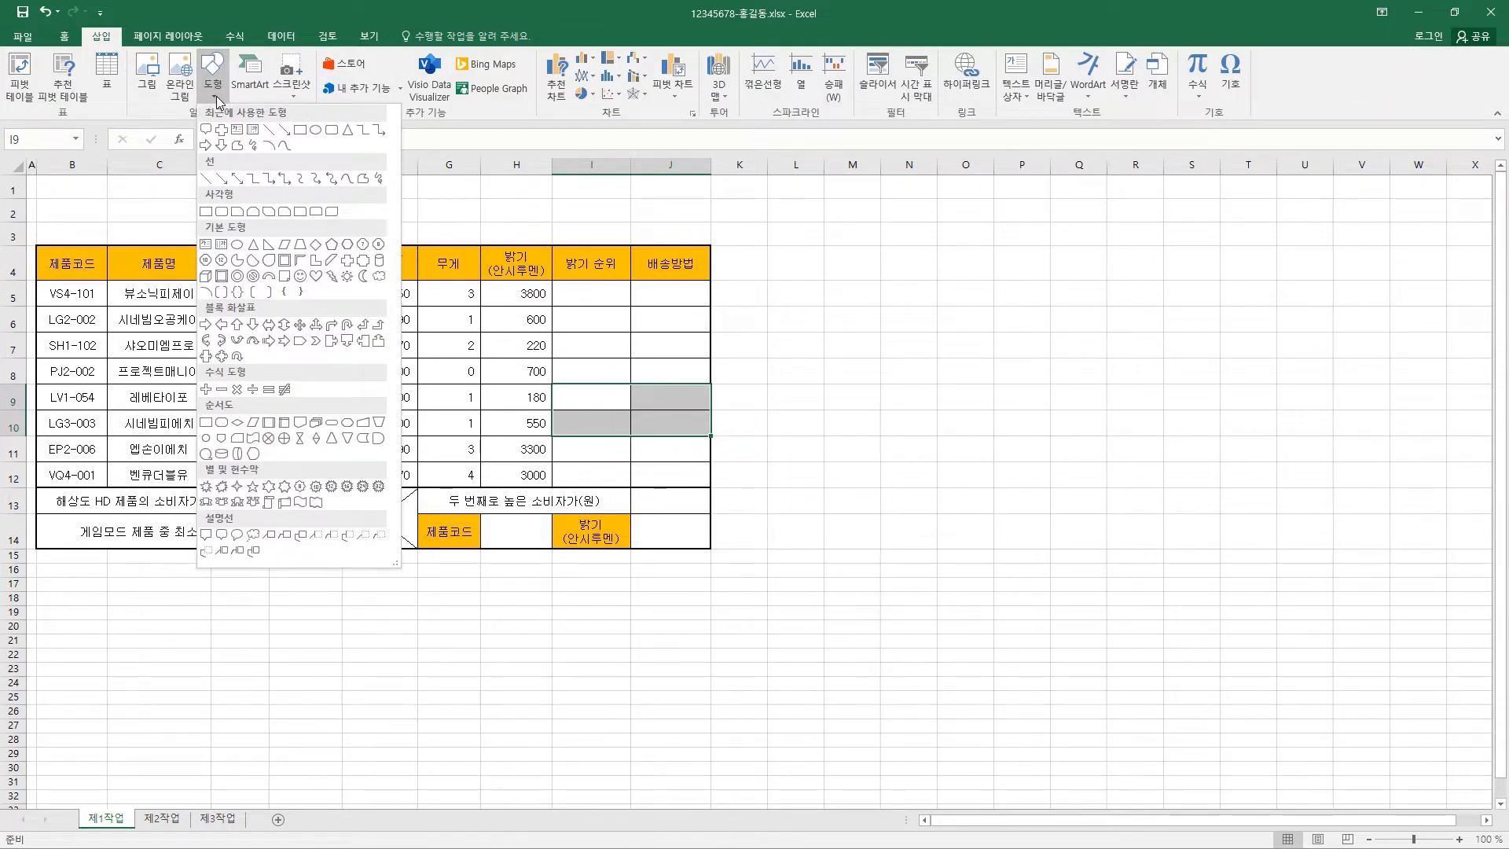
click(253, 212)
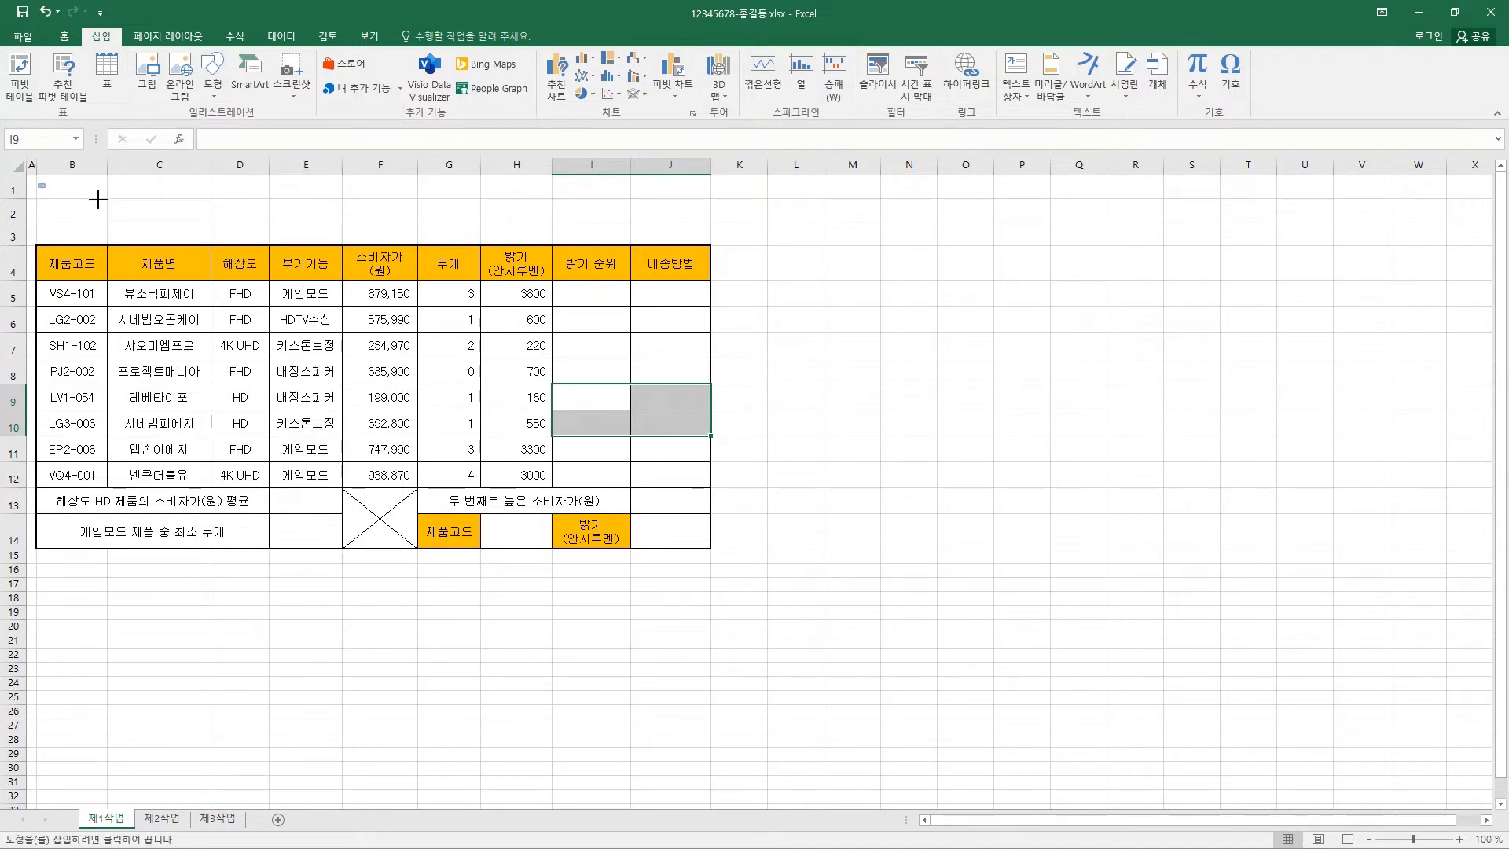
drag(97, 200, 454, 237)
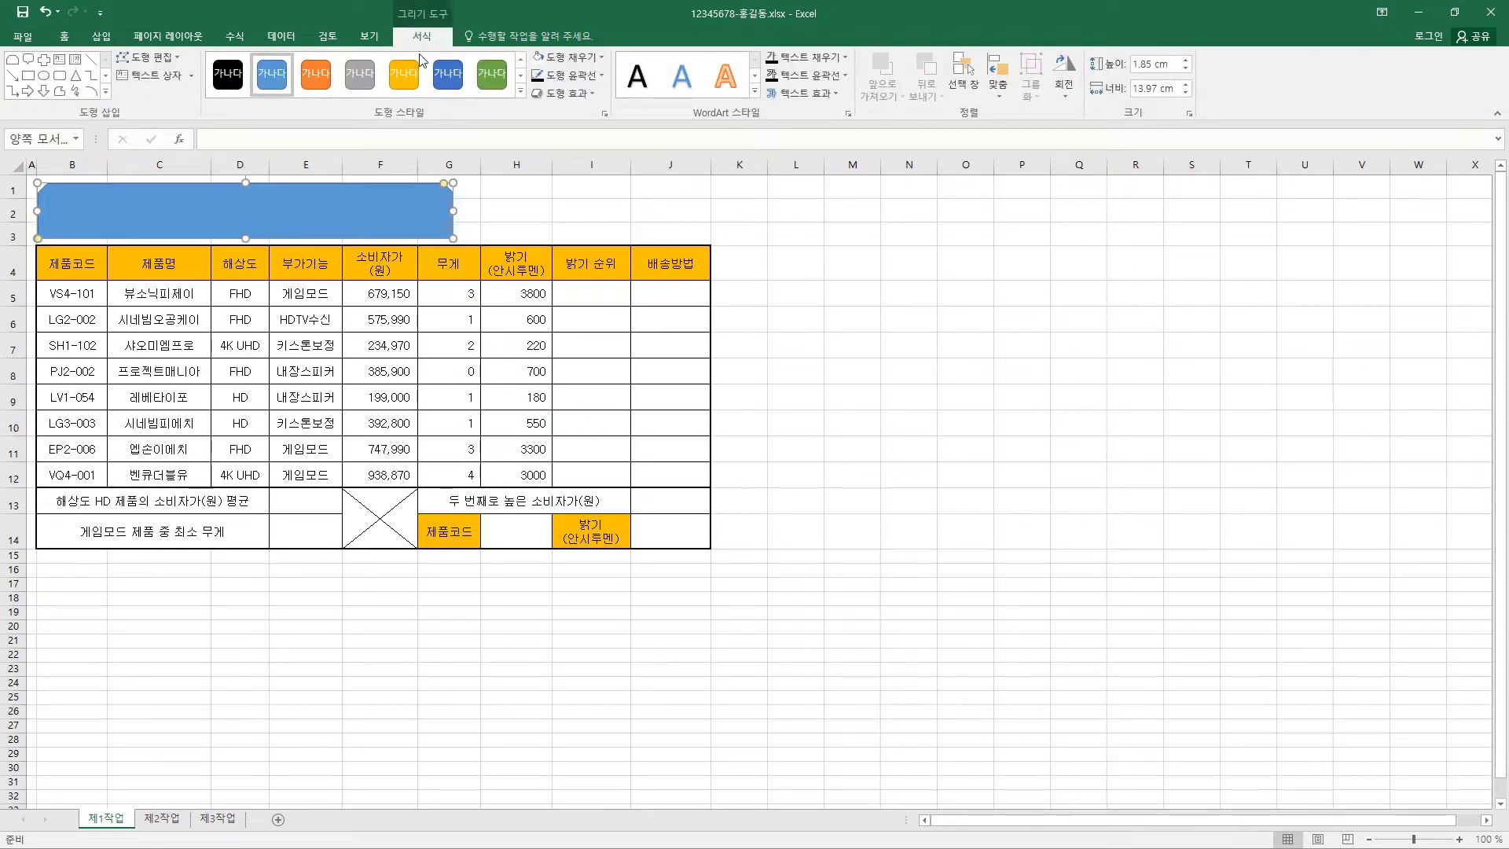
Fill the title shape with yellow and give it a black outline ½ pt thick
click(603, 57)
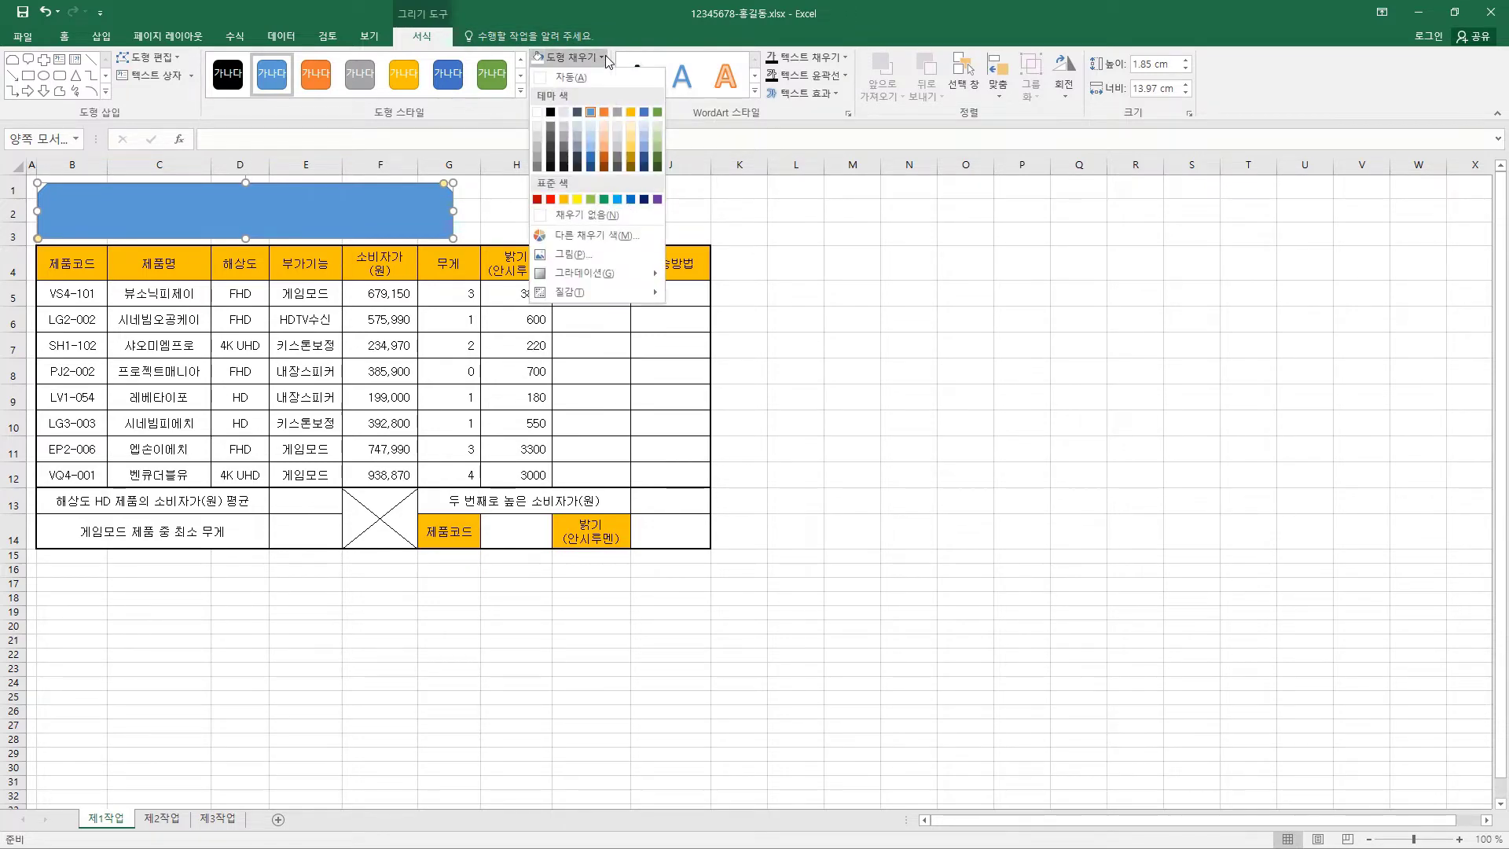
click(579, 200)
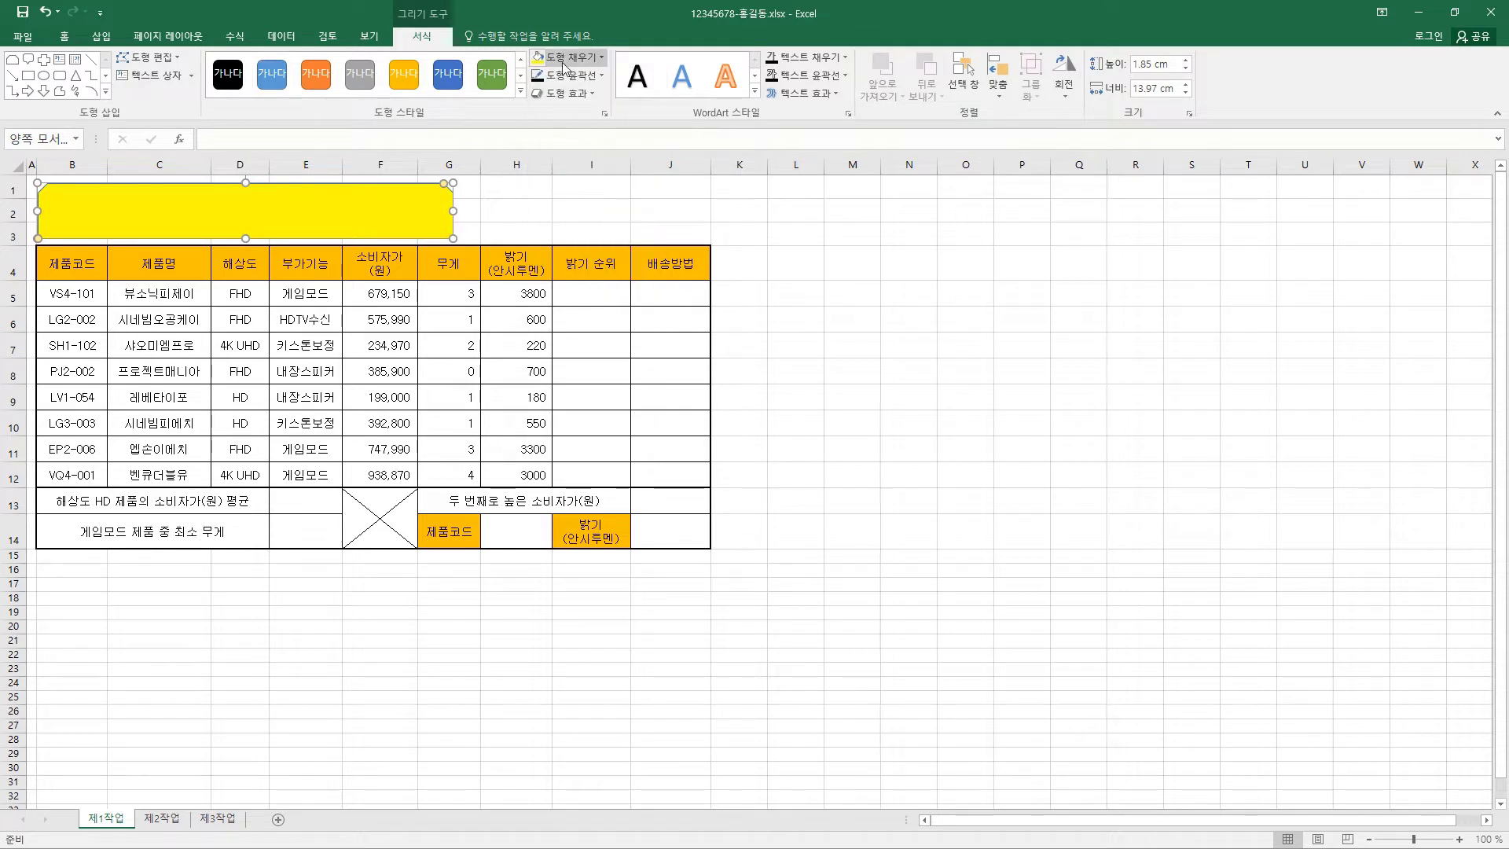
click(604, 76)
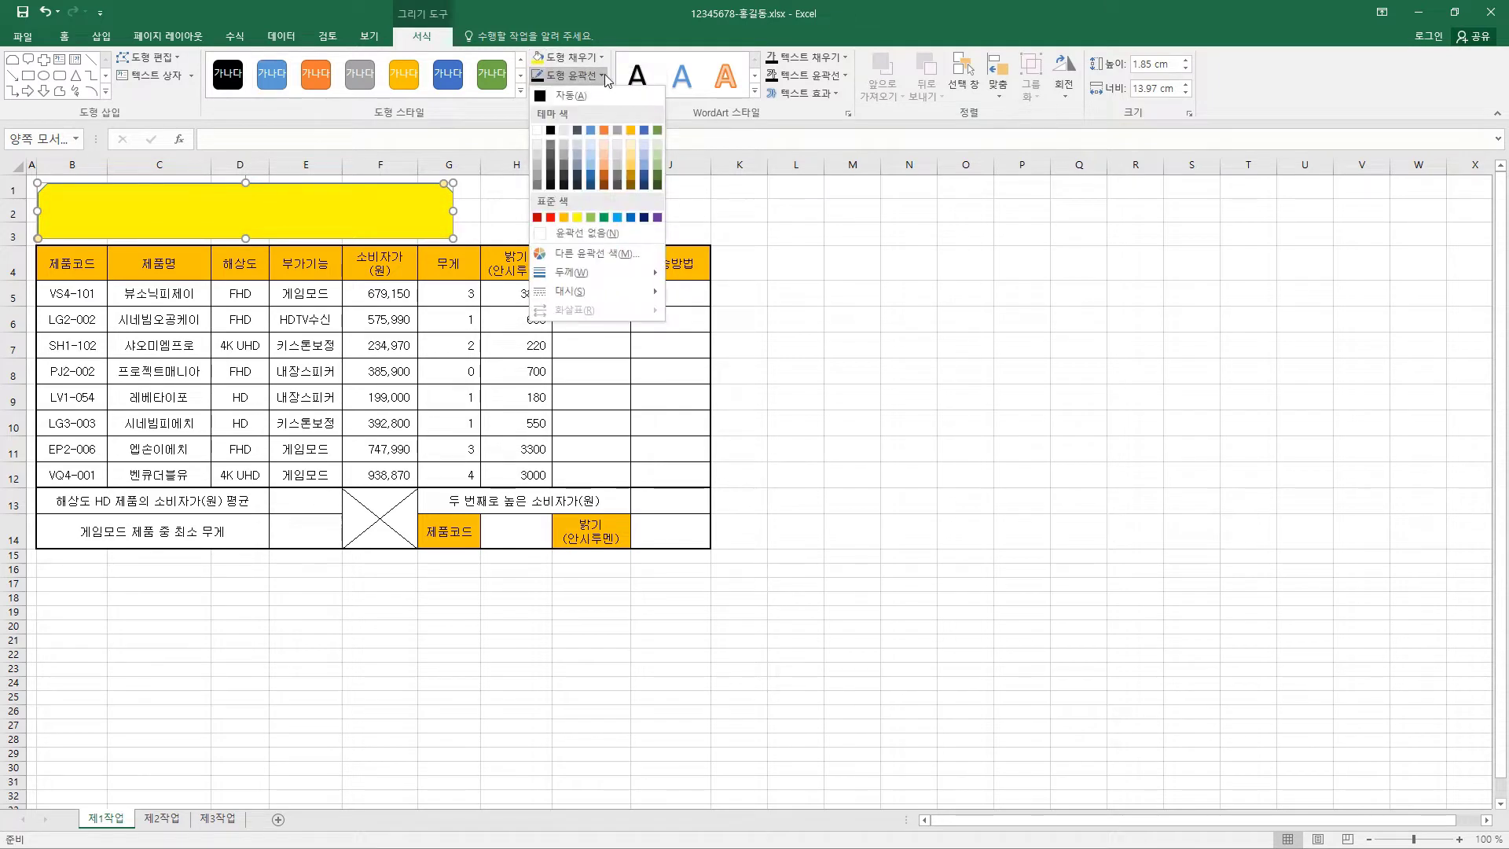
click(551, 131)
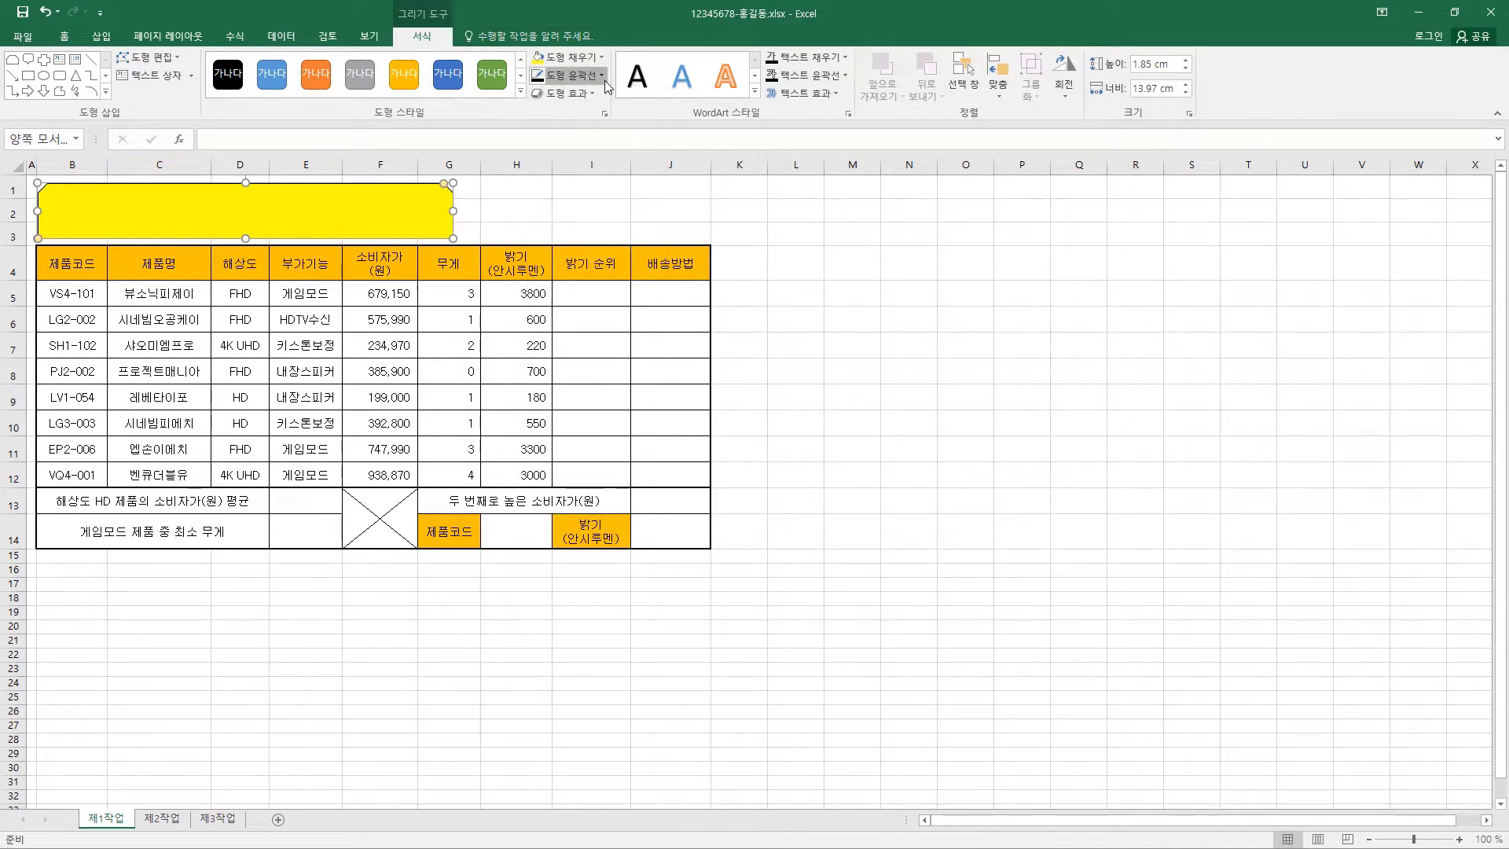
click(569, 75)
mouse_move(605, 275)
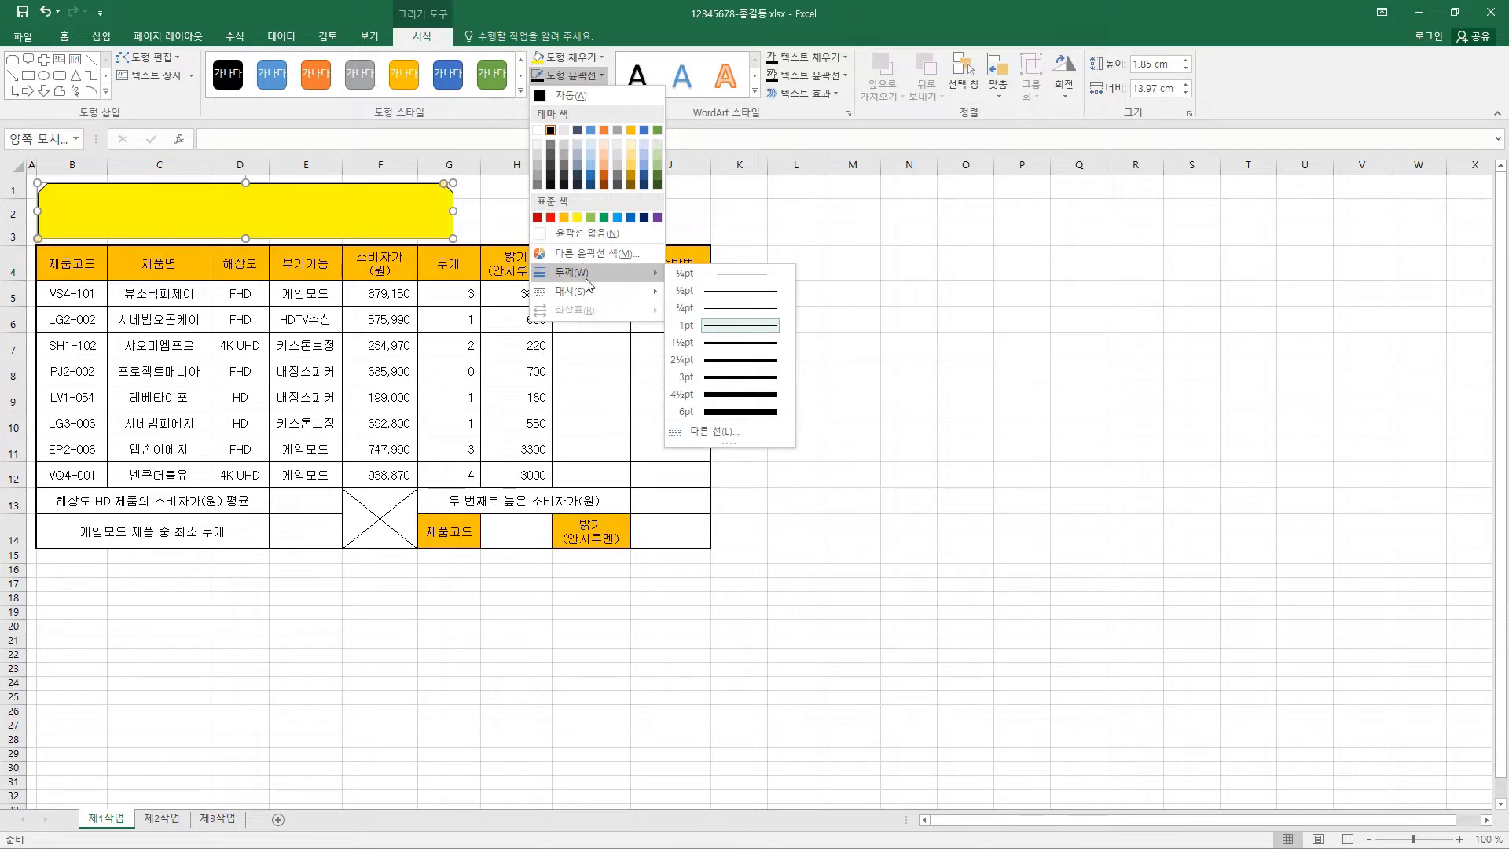
click(753, 293)
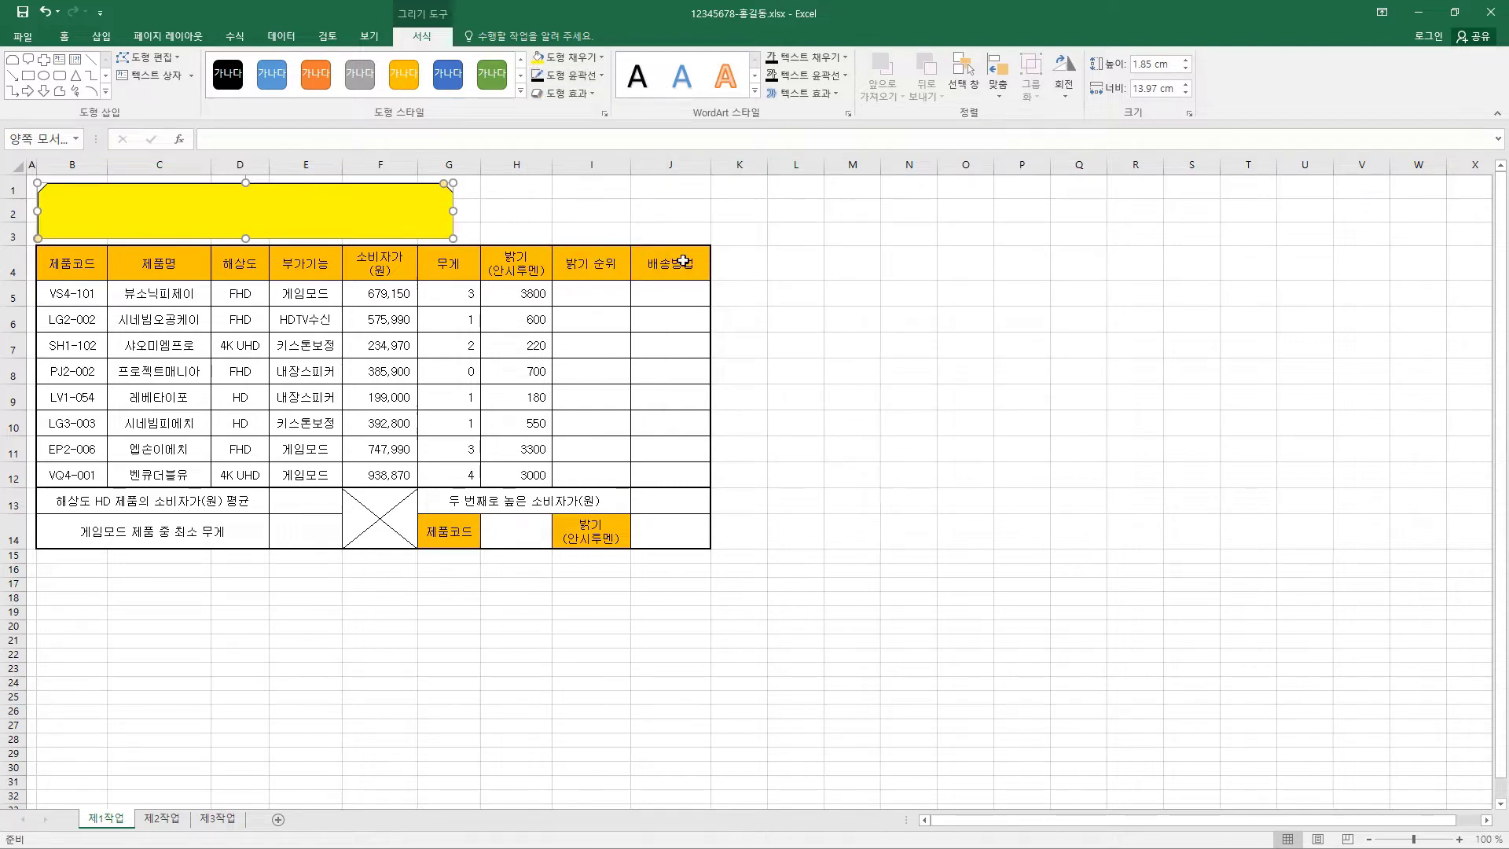
Apply the outer shadow offset to the right to the title shape
click(566, 92)
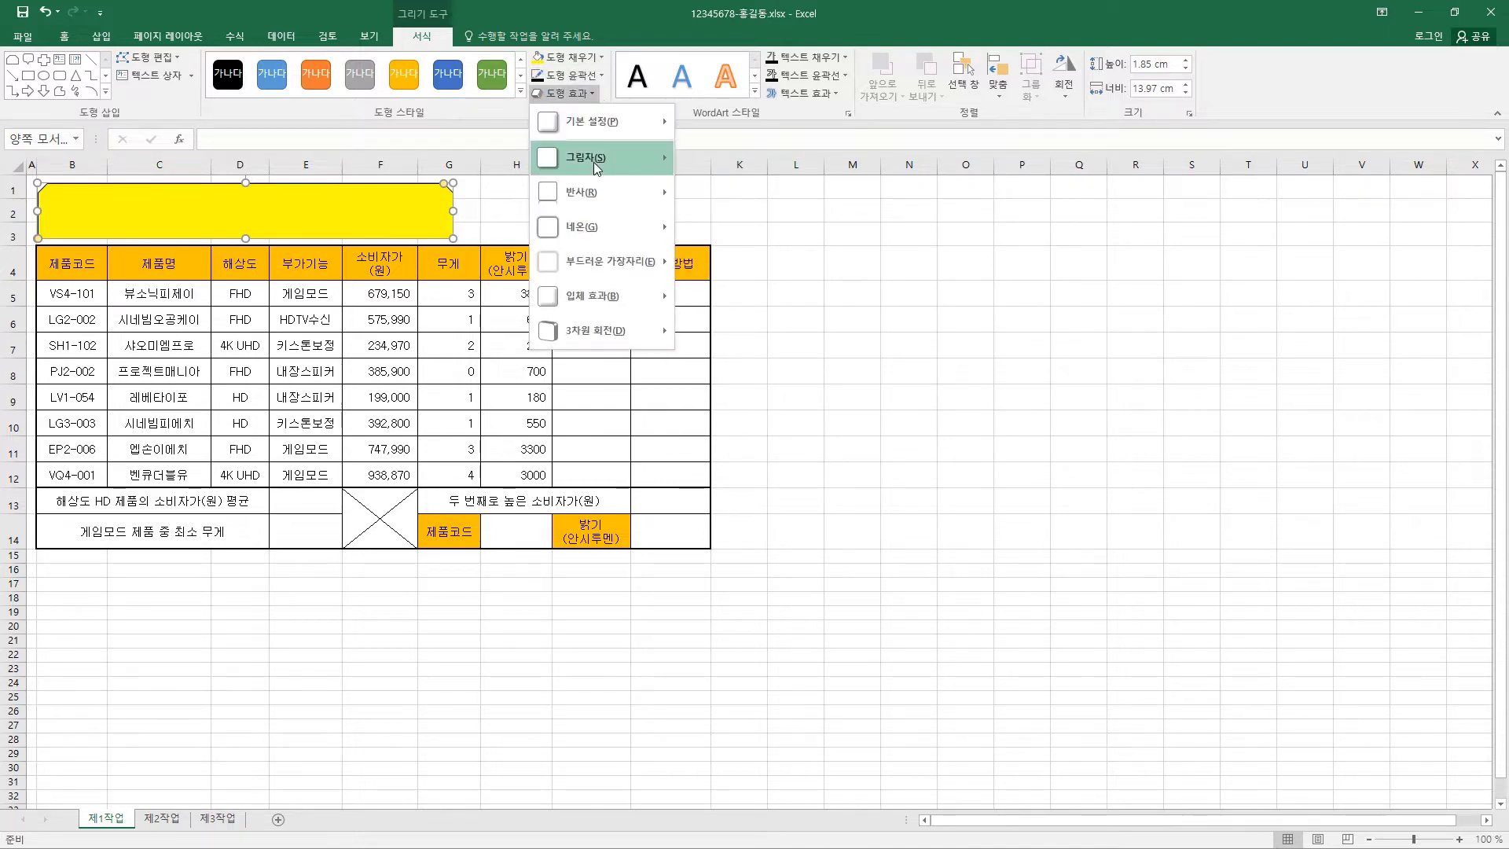
mouse_move(597, 163)
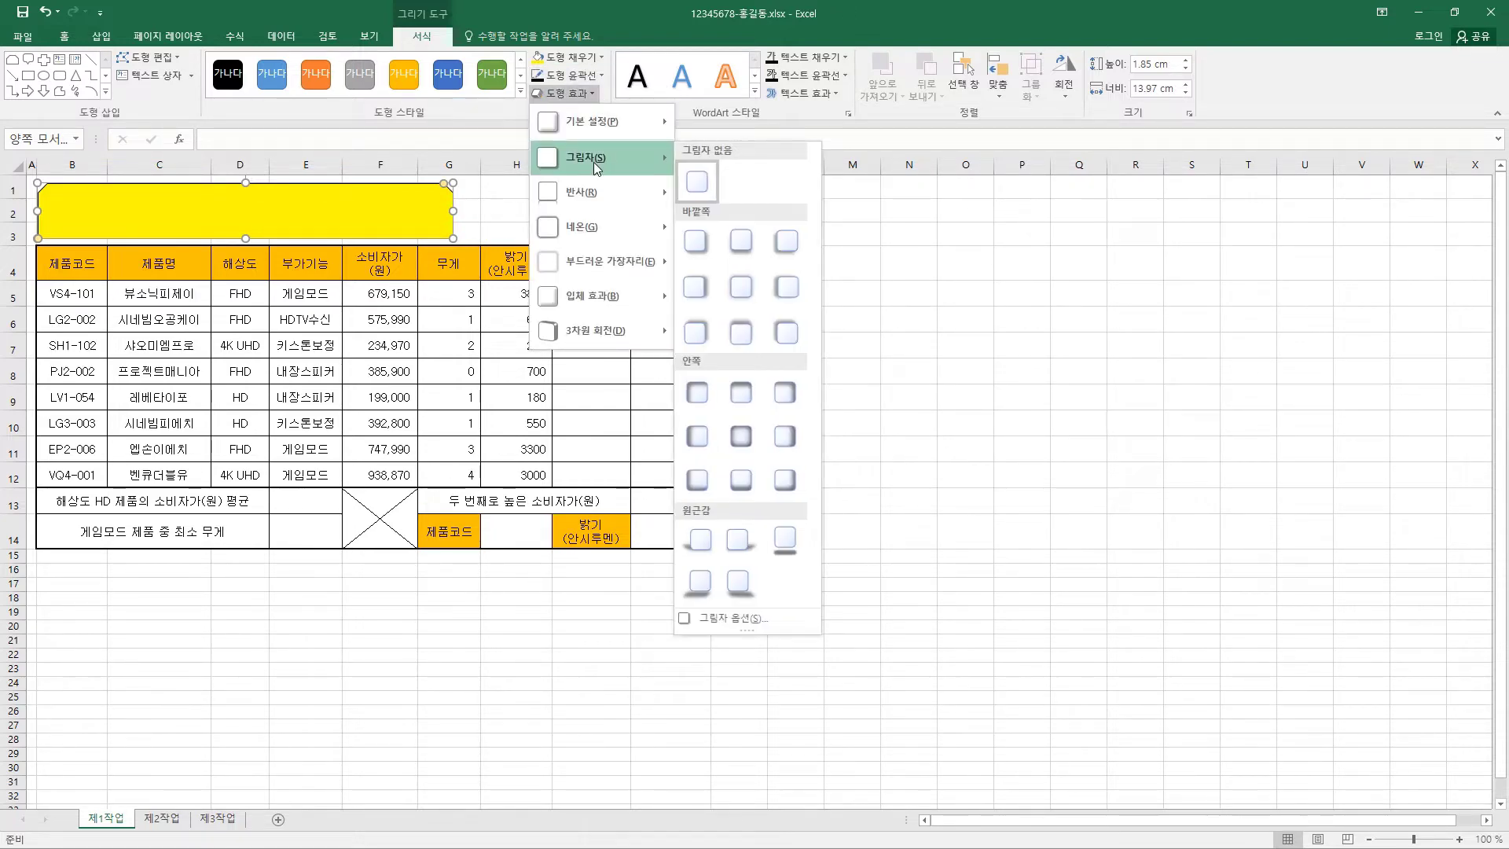
click(696, 286)
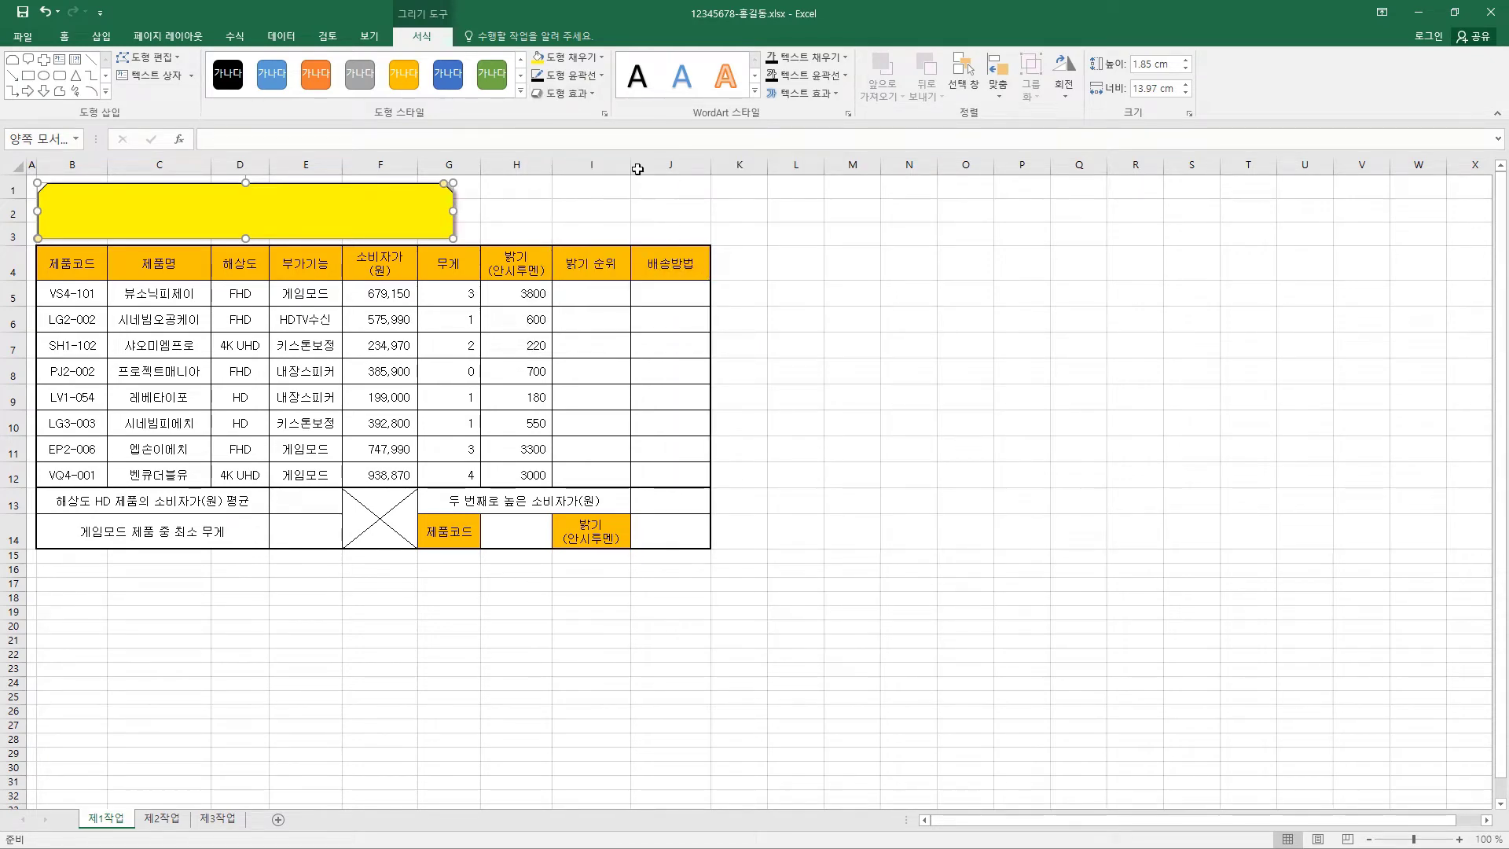
Set the title shape's text to bold black 굴림 at 24 pt
click(65, 36)
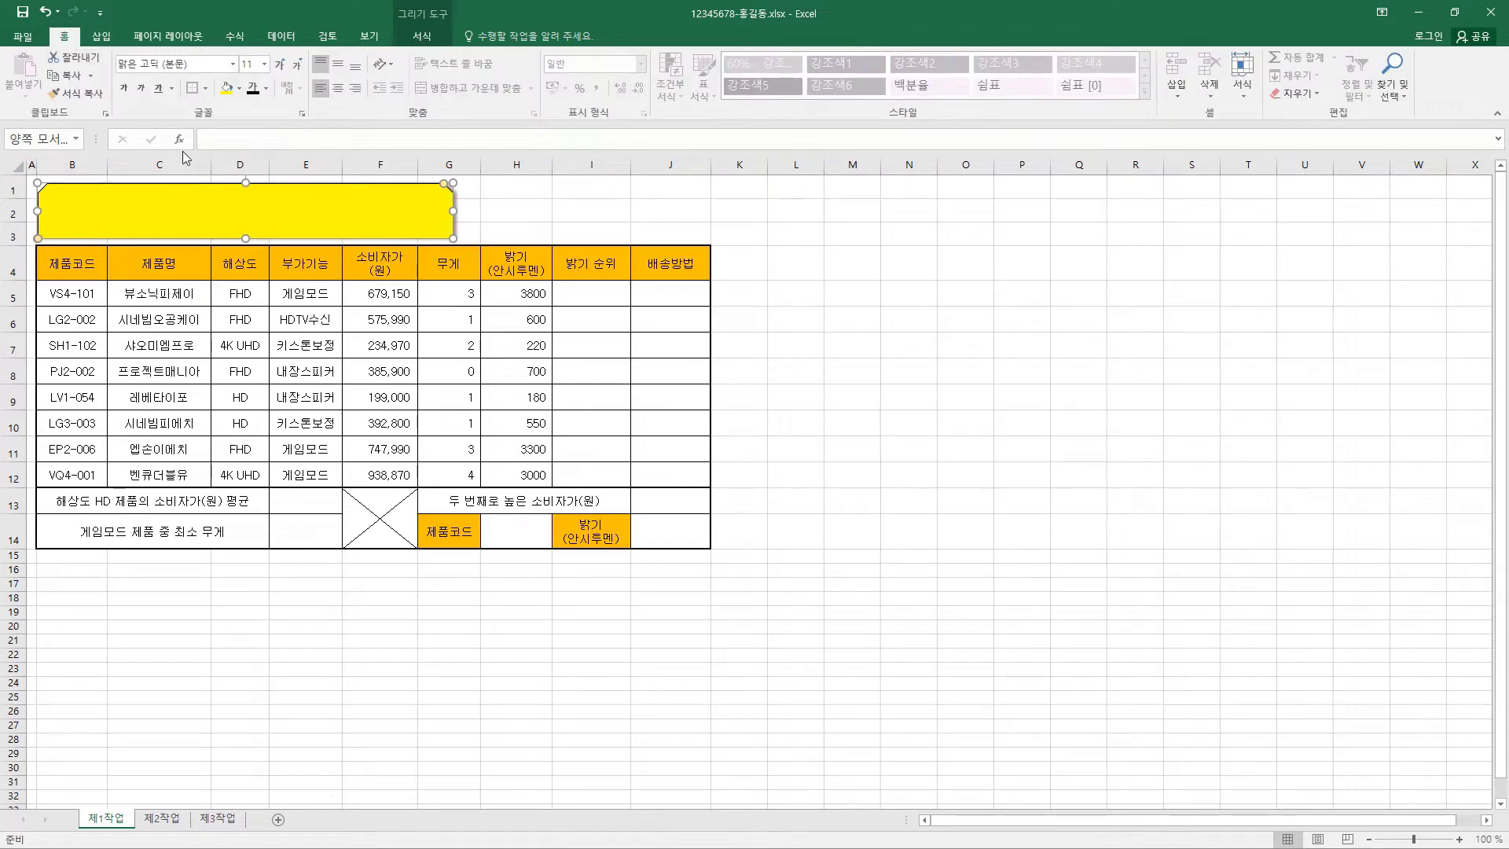
click(233, 63)
click(181, 197)
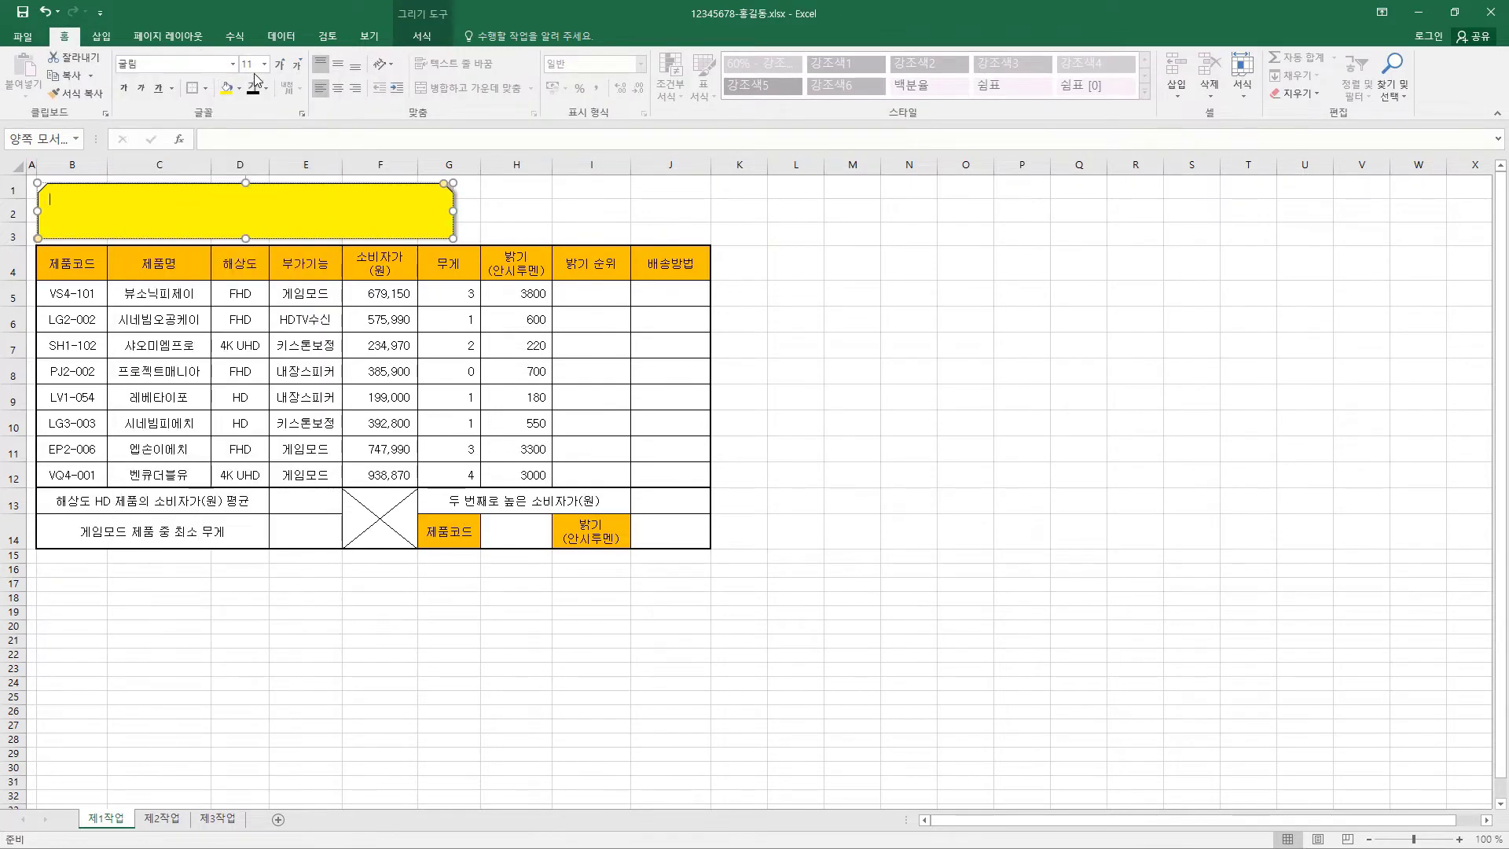
click(264, 65)
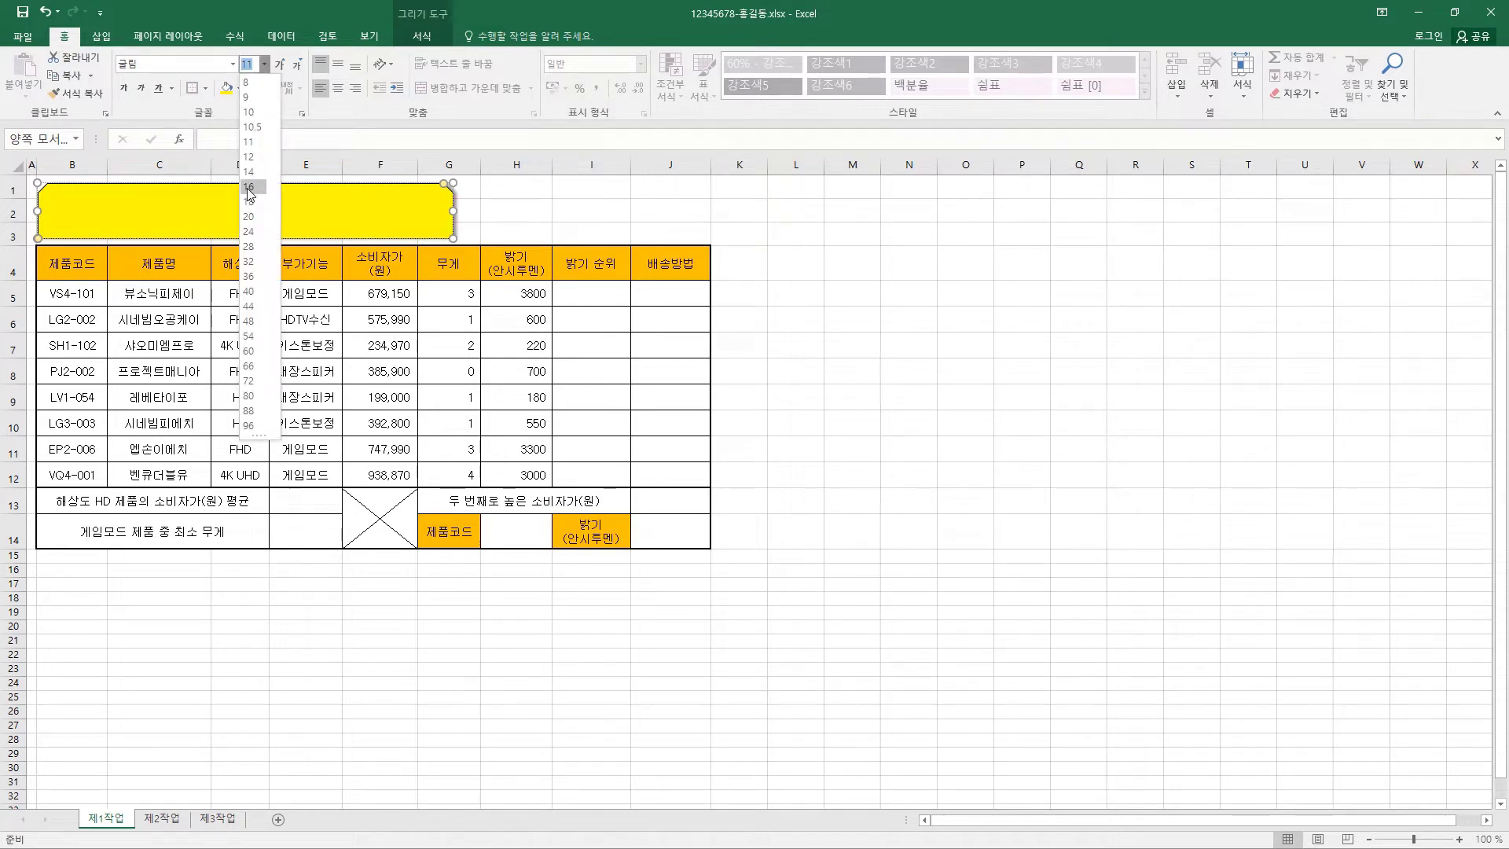
click(250, 232)
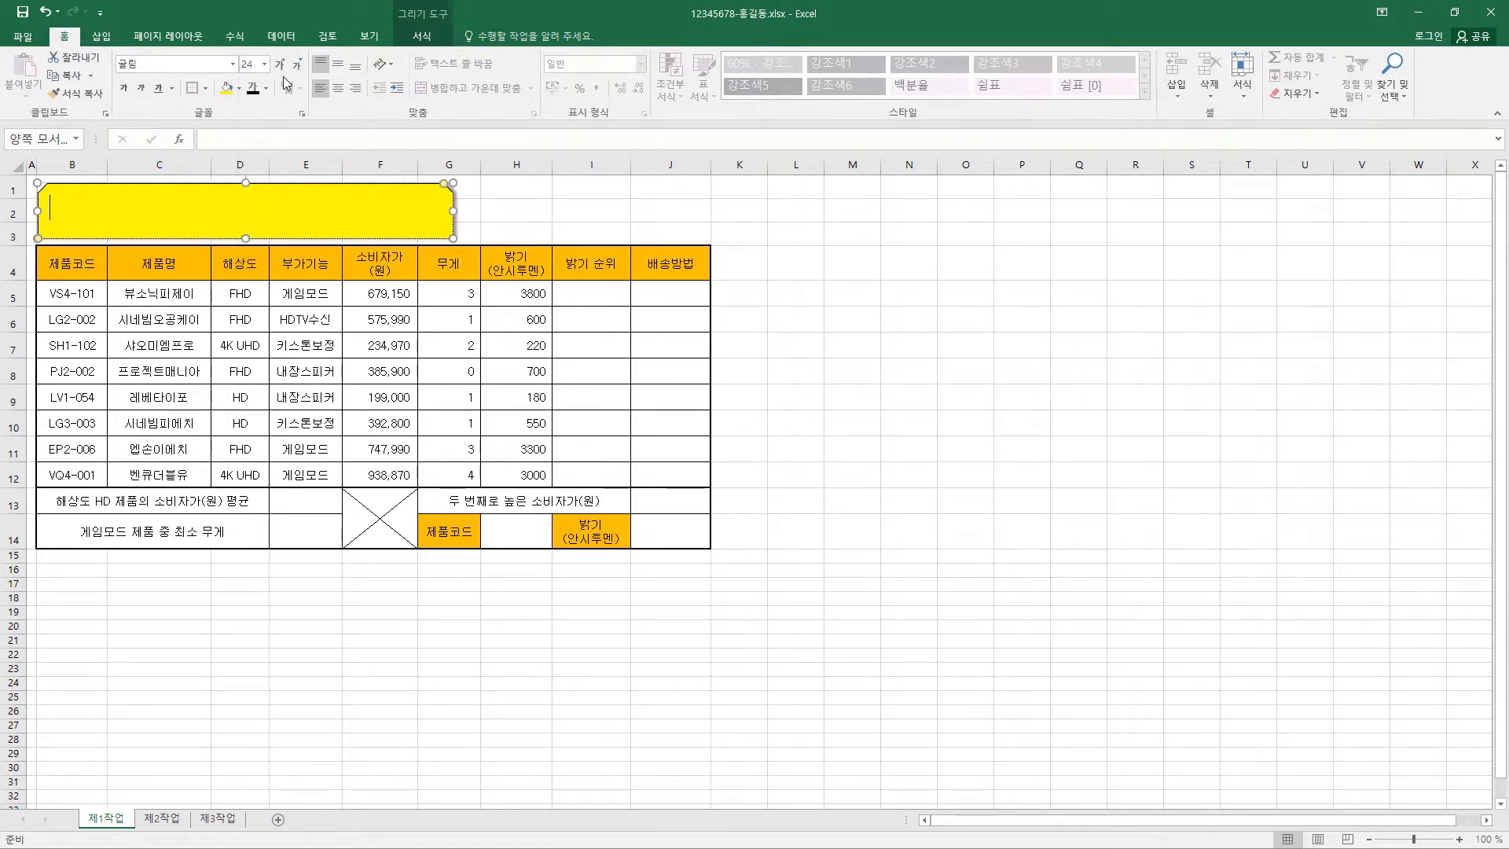
click(266, 88)
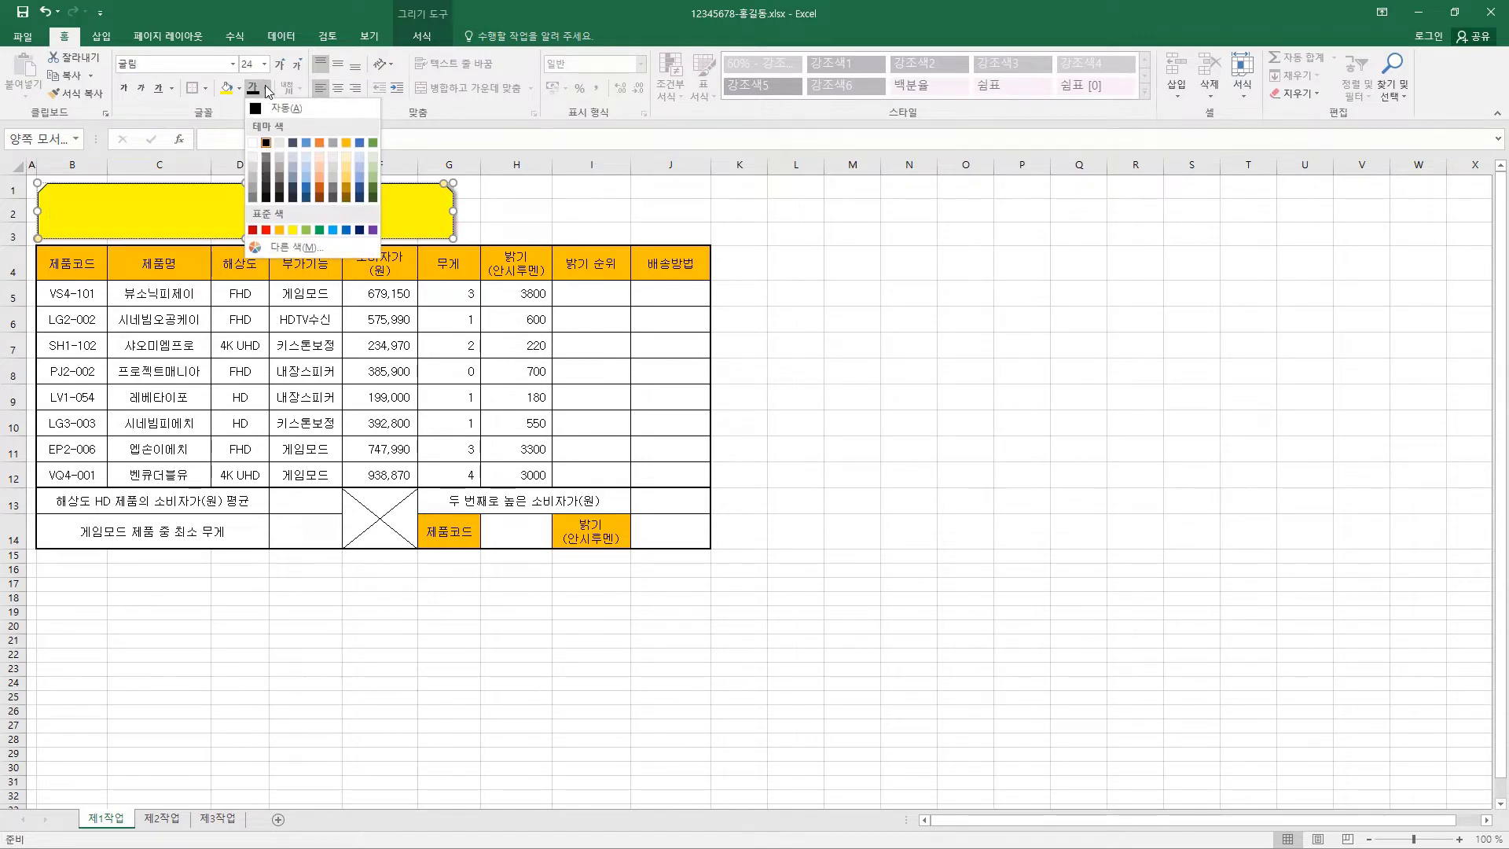
click(266, 143)
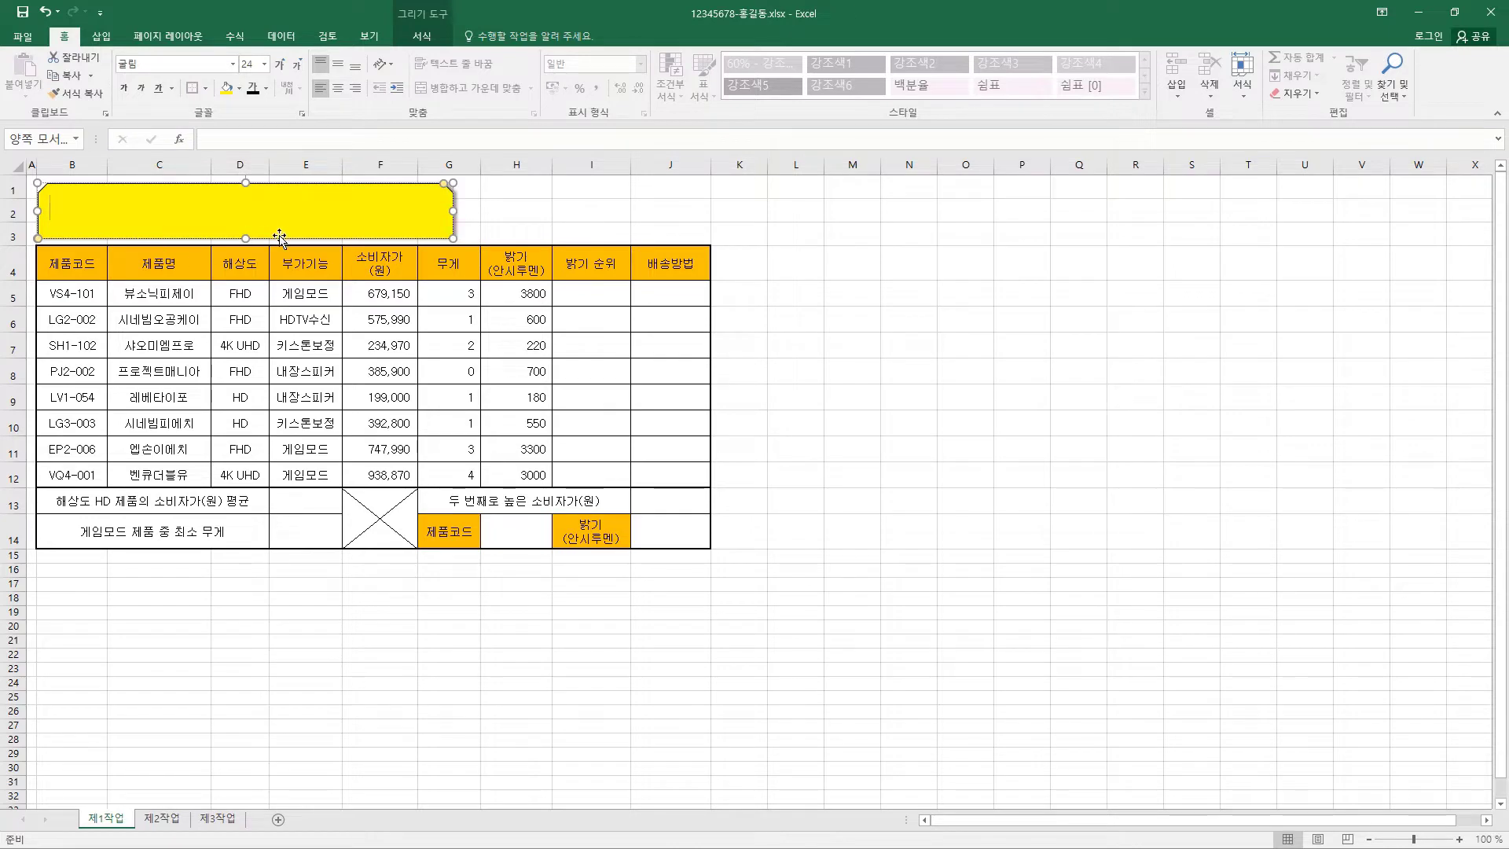
click(124, 89)
Center the shape's text vertically and horizontally and enter the title "인기 빔 프로젝터 판매 정보"
click(344, 66)
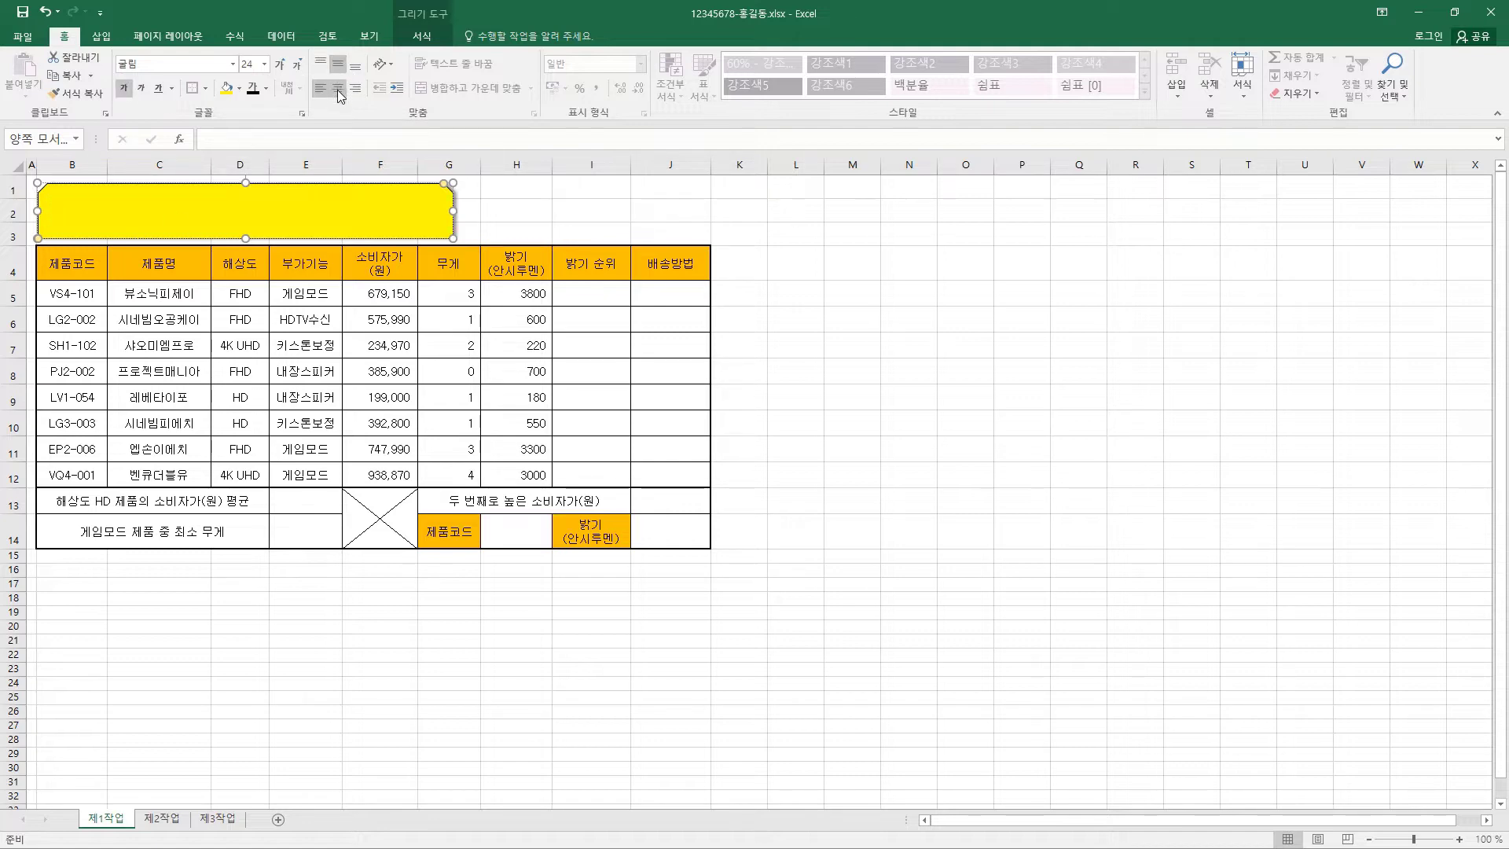
click(339, 91)
text(인기 빔 프로젝터 판매 정보)
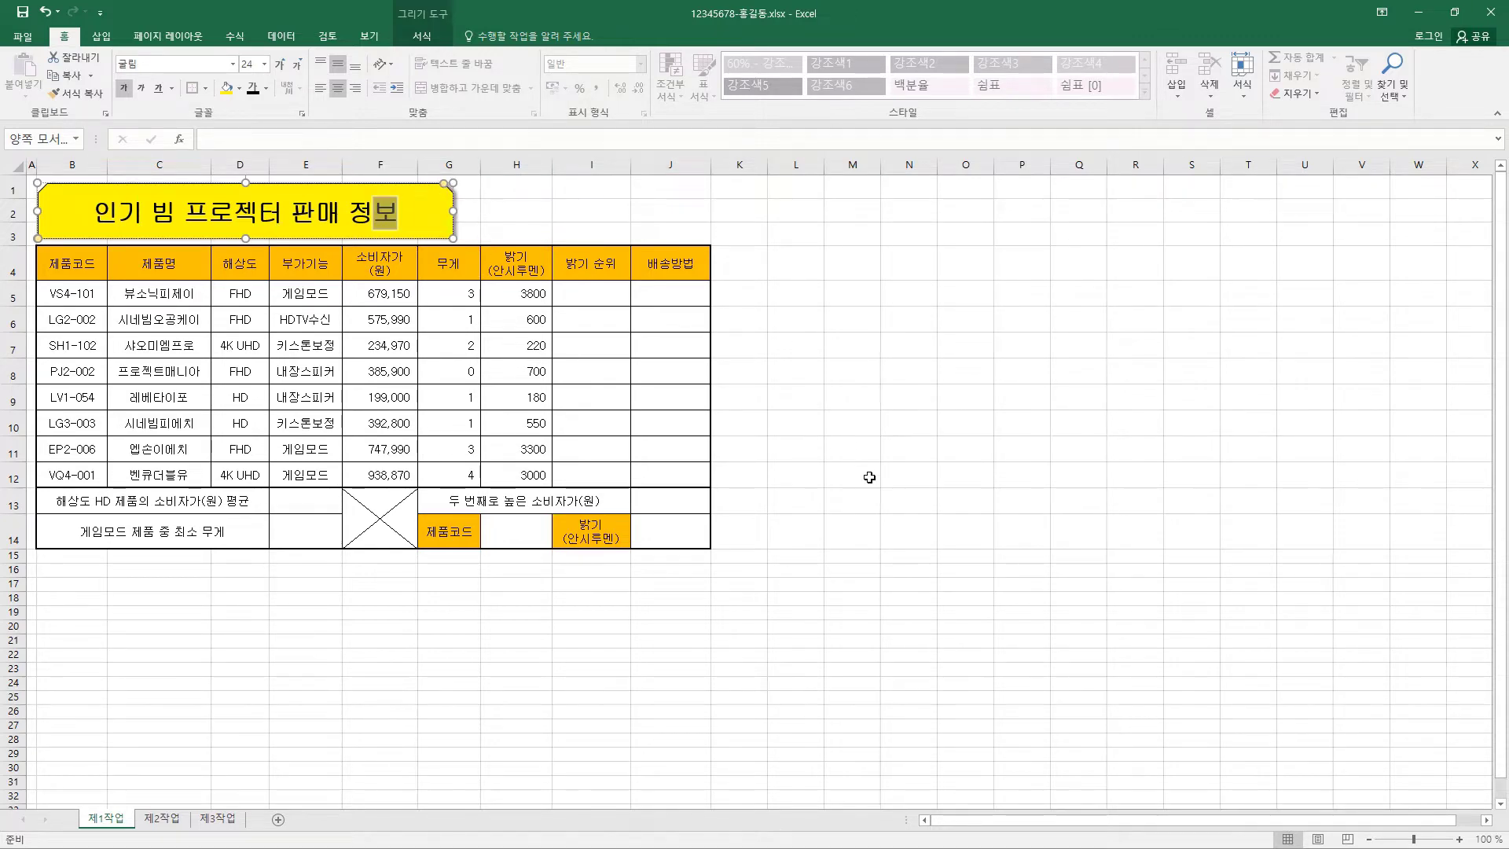
click(855, 586)
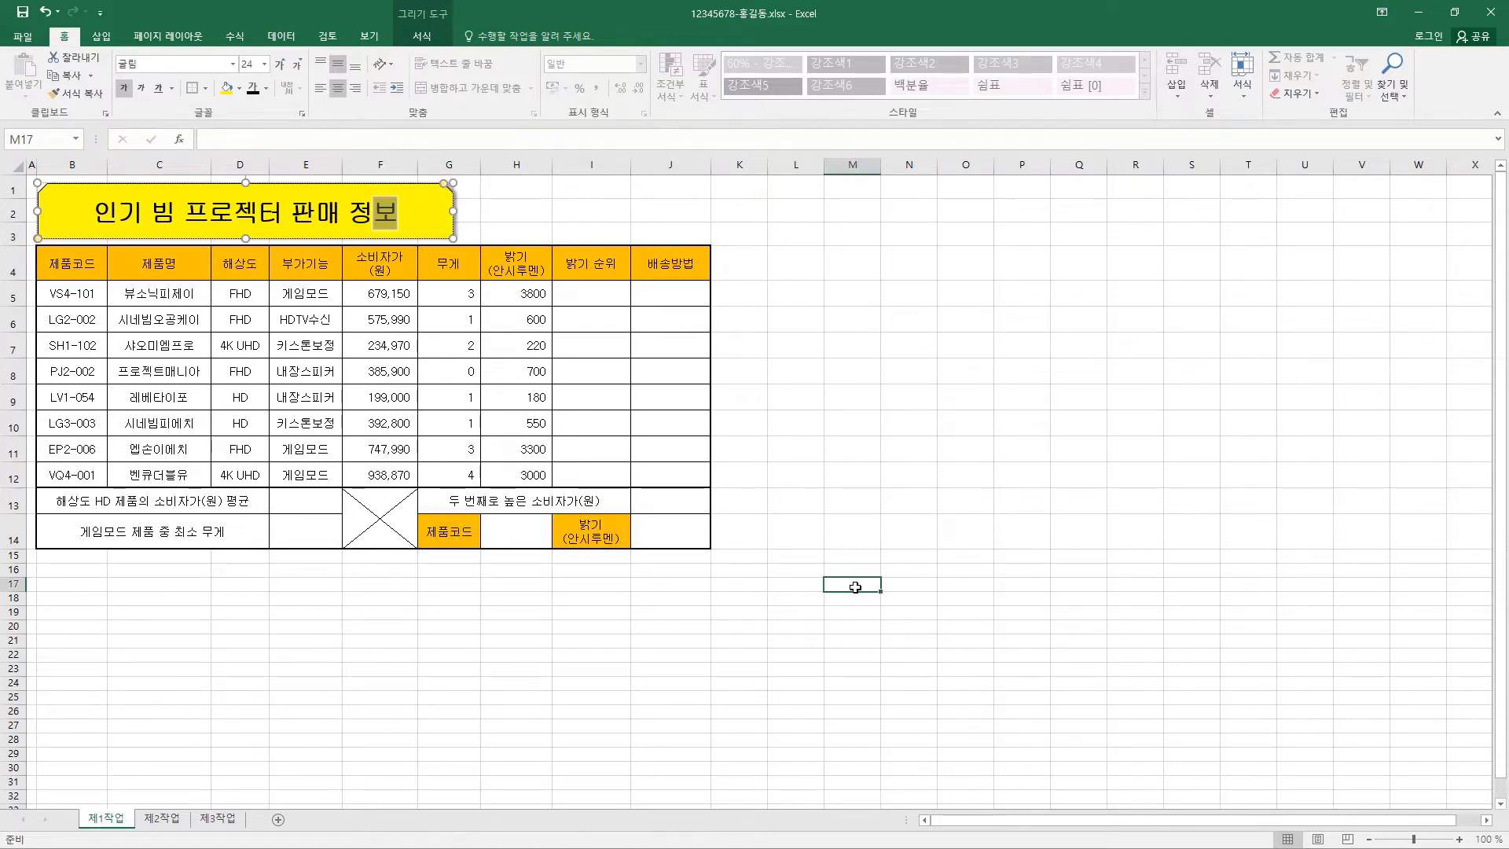
Merge and center M17:M18 and enter 결재 with a line break between the two characters
drag(854, 587, 854, 600)
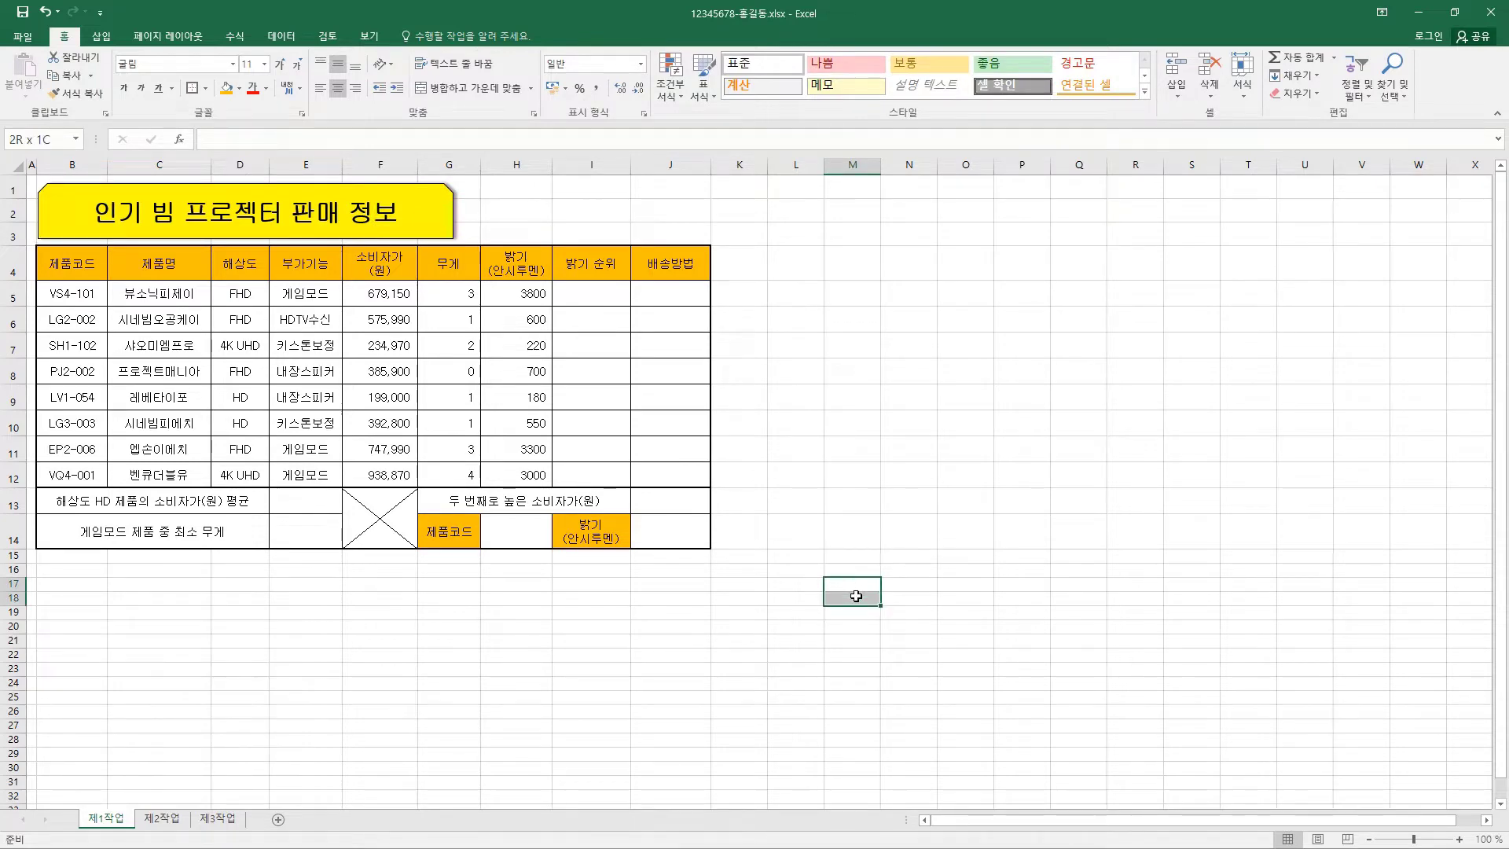
click(496, 95)
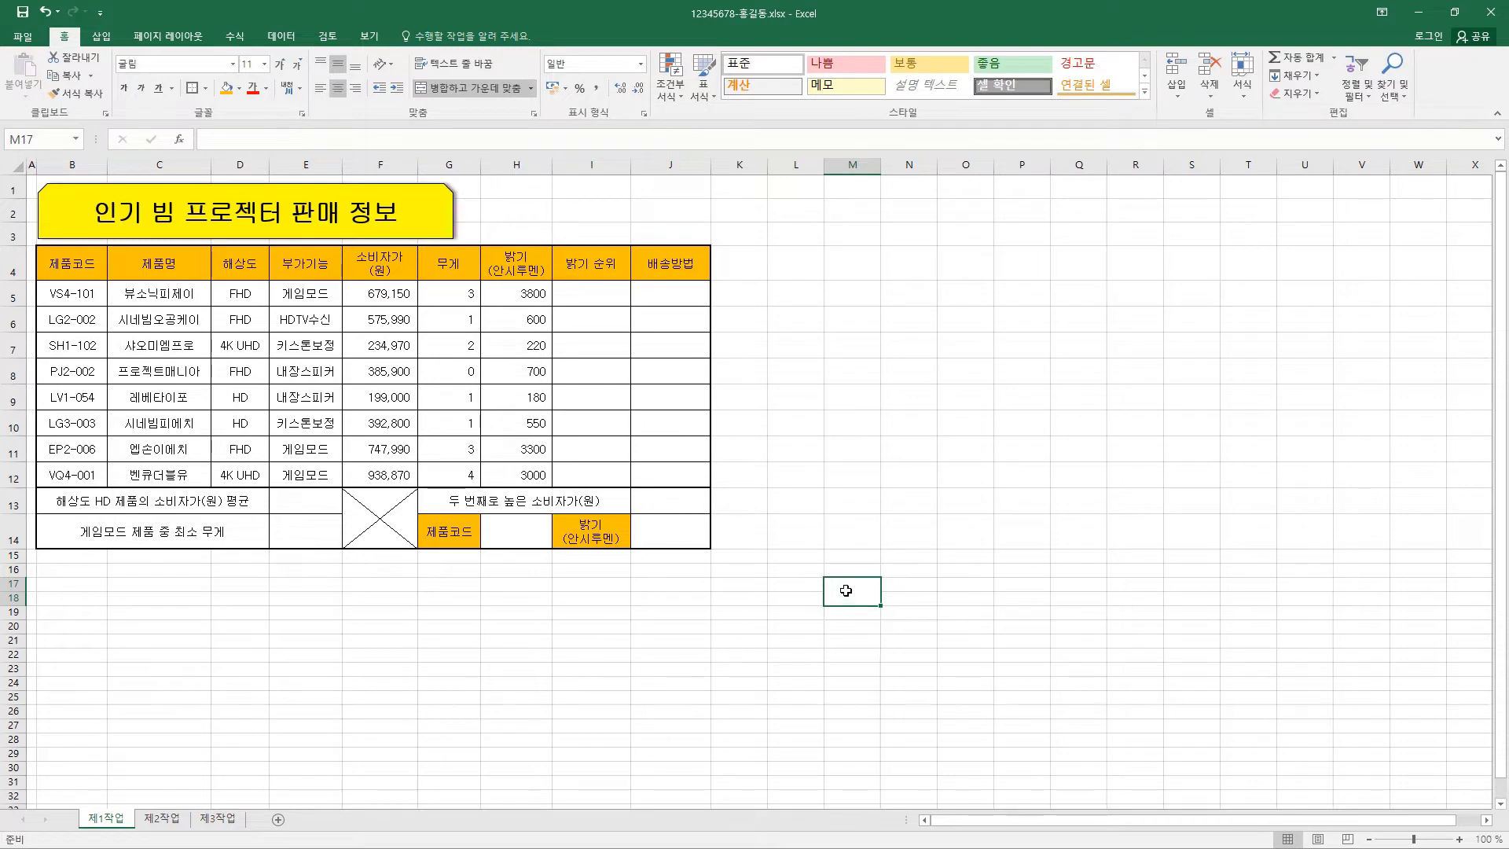
text(결)
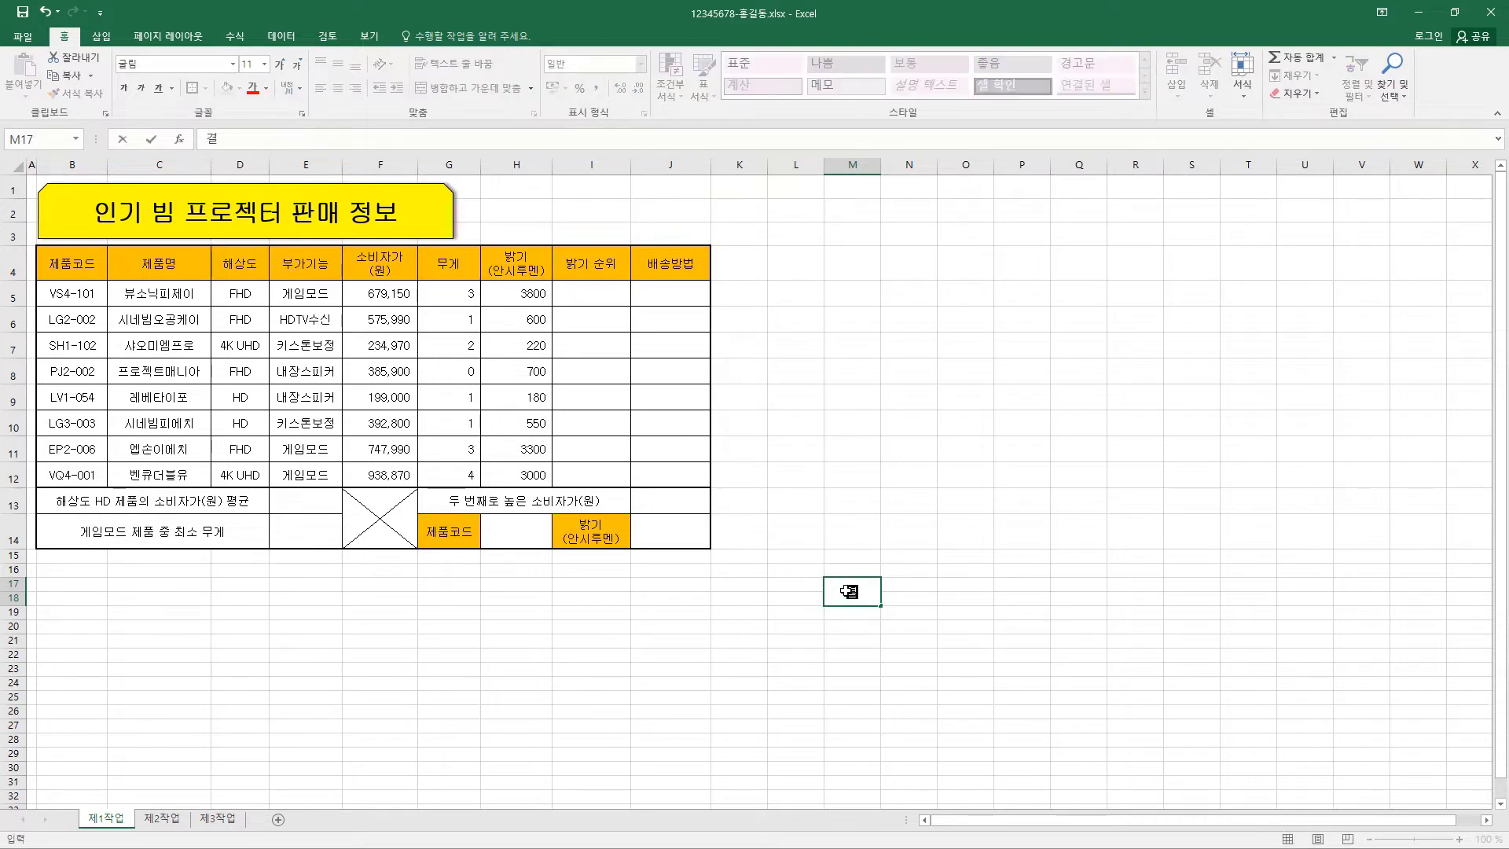
key(alt+Return)
text(재)
key(Return)
Increase the height of row 18 and narrow column M to fit the 결재 cell
click(853, 597)
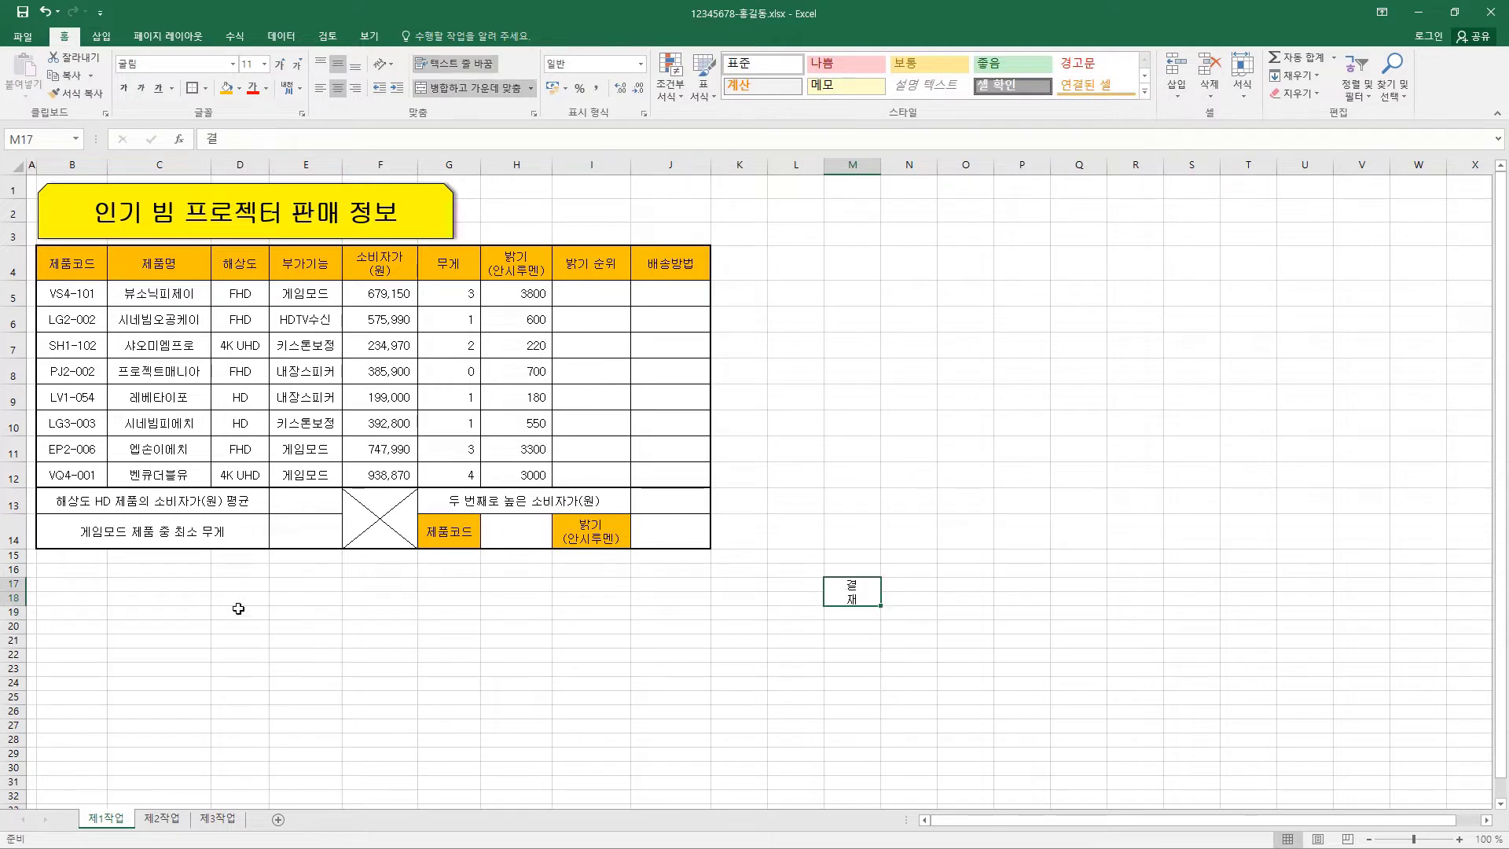
drag(14, 604, 15, 625)
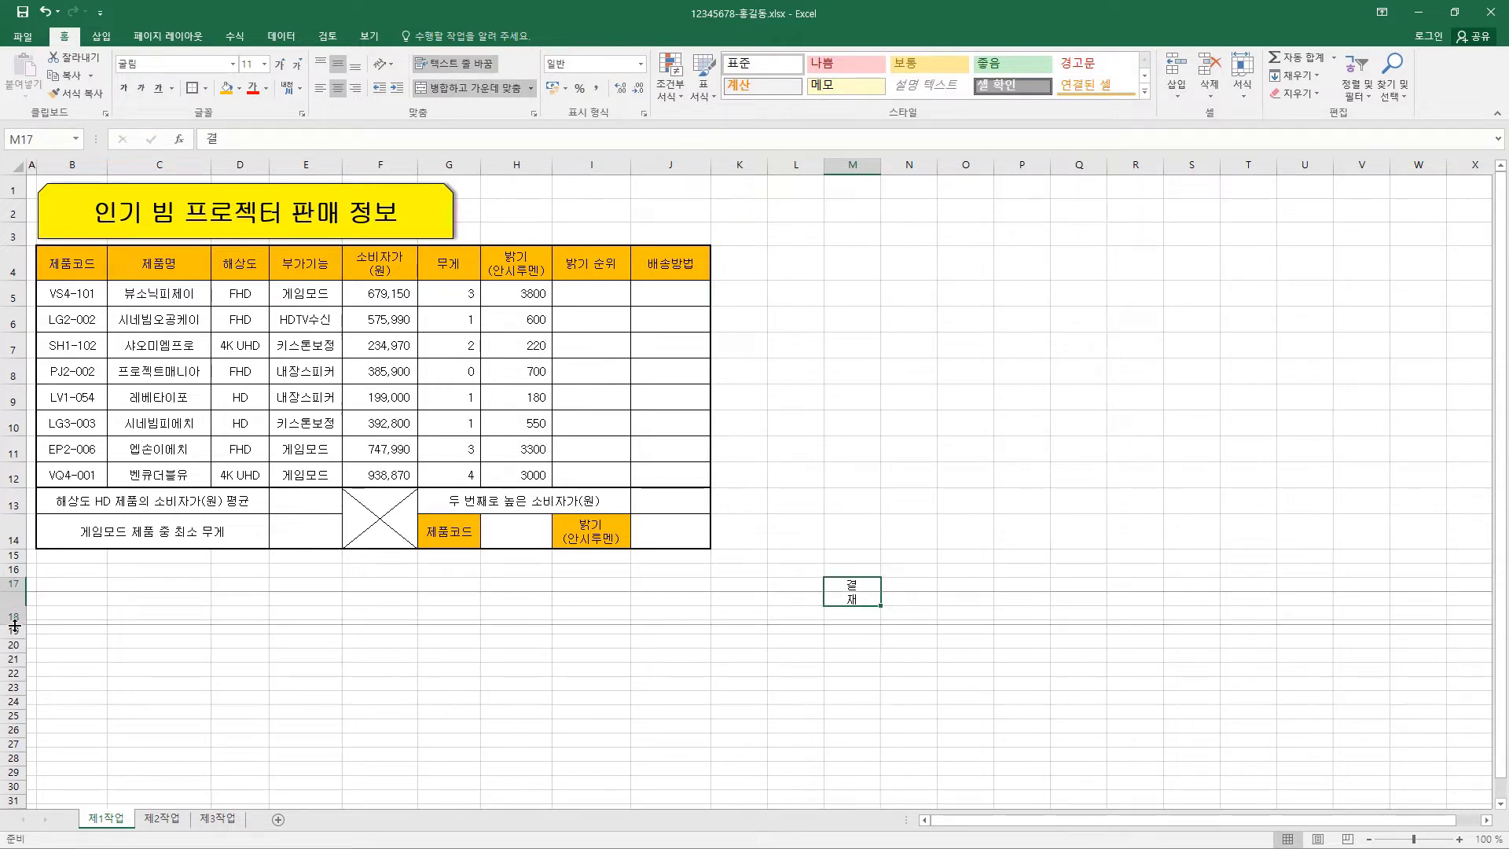
drag(878, 161, 853, 161)
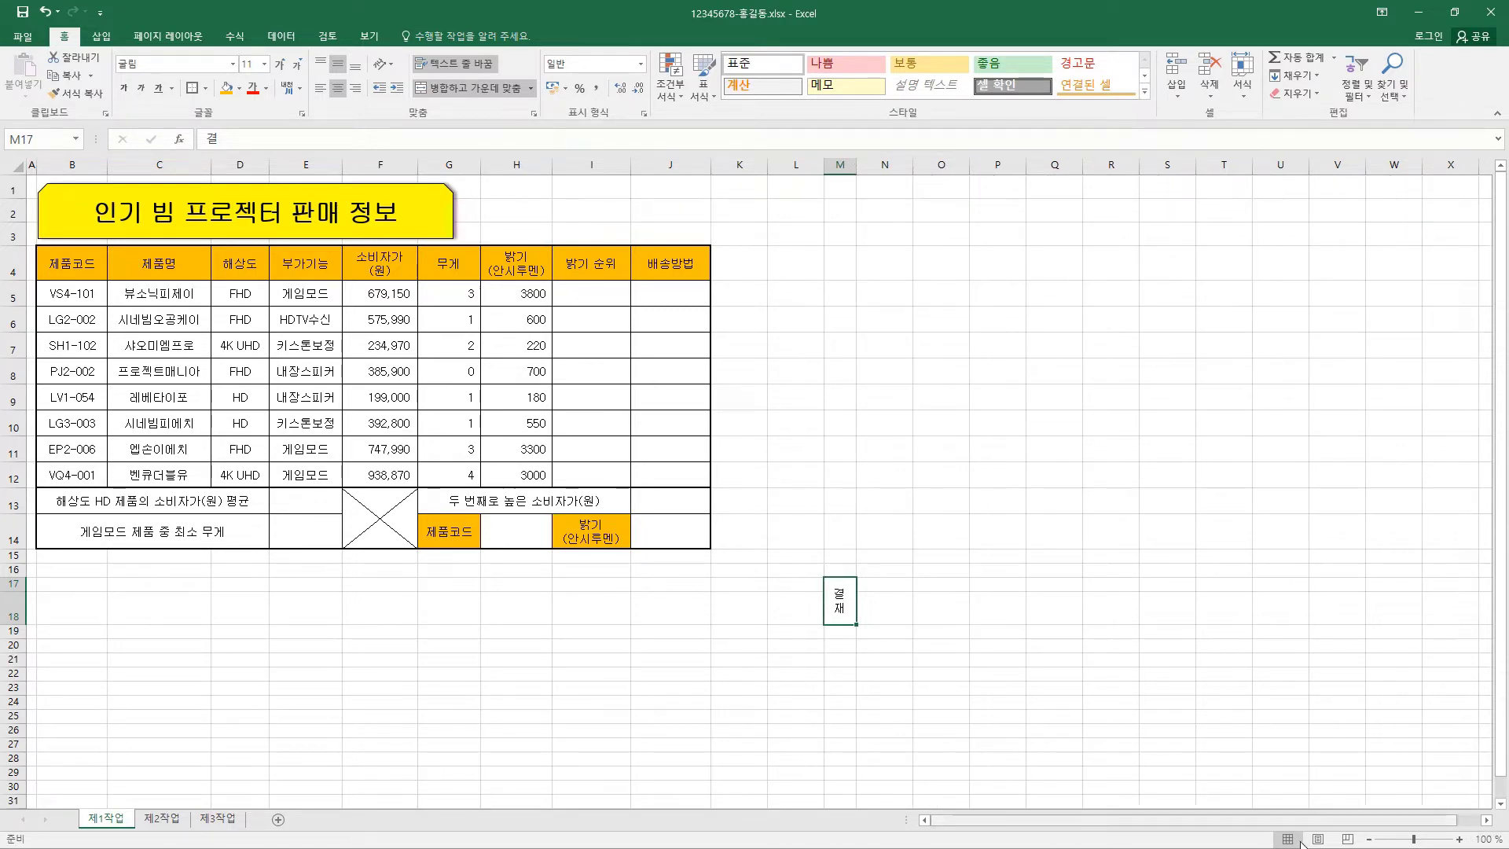
Enter the approval headings 담당, 책임 and 팀장 in cells N17:P17
click(1462, 840)
click(1462, 840)
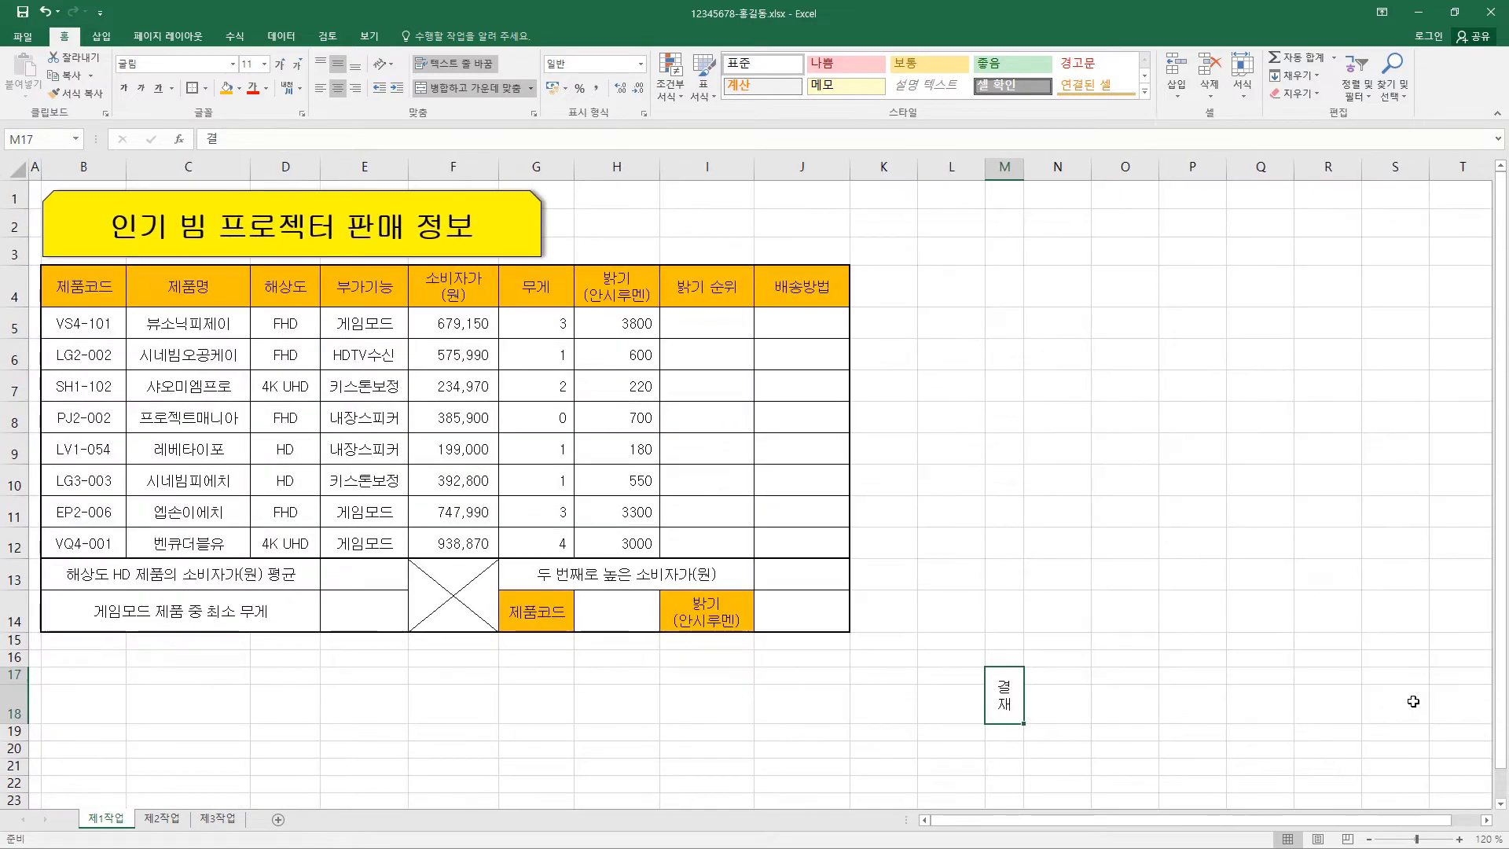
scroll(1414, 711, down, 4)
scroll(1409, 607, up, 2)
drag(1033, 485, 1187, 492)
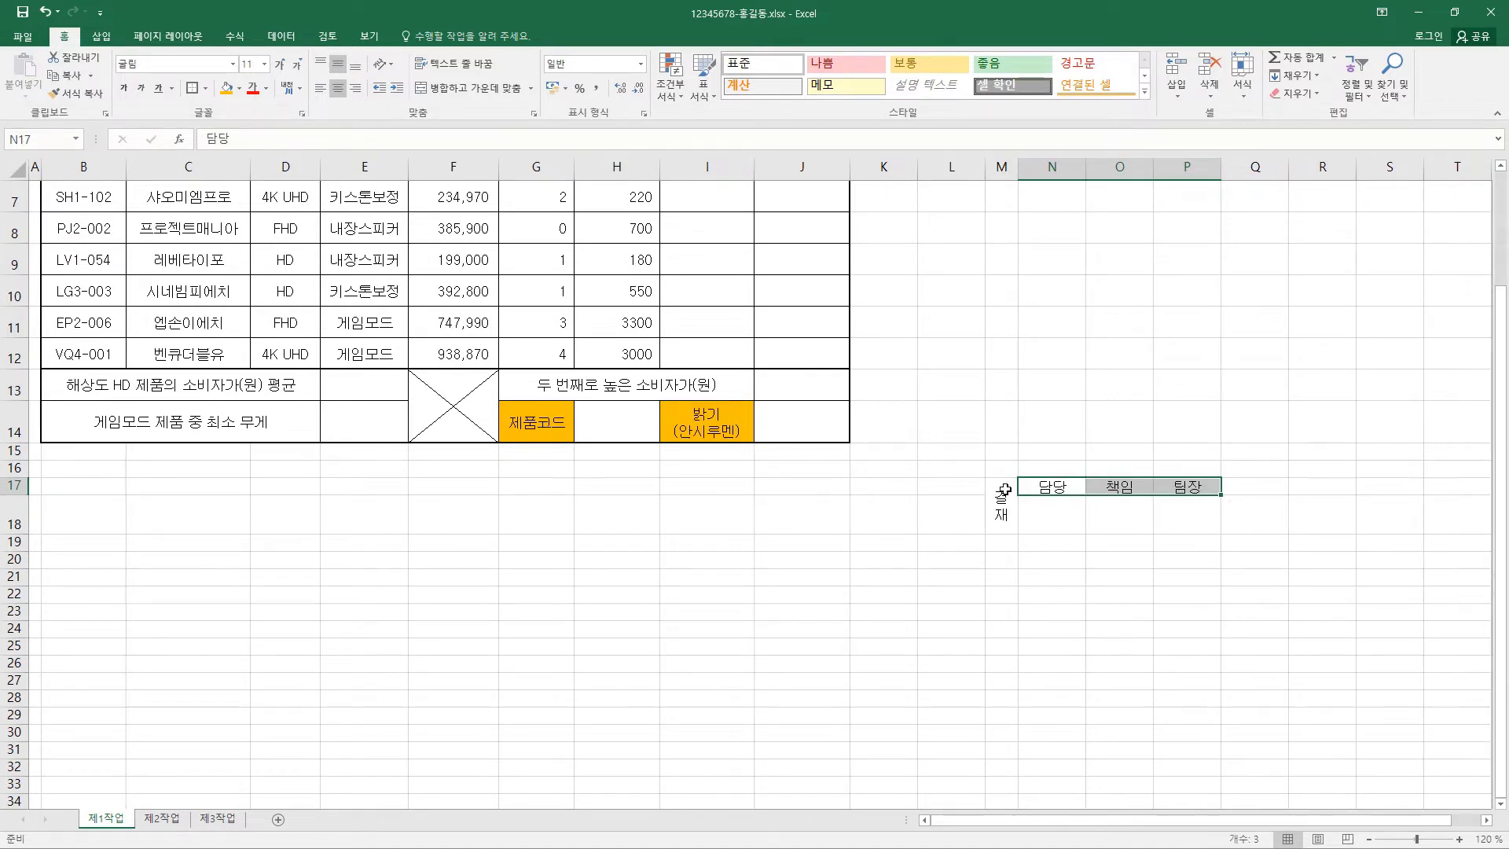
Make row 17 slightly taller and apply all borders to the approval box in M17:P18
drag(1003, 504, 1153, 531)
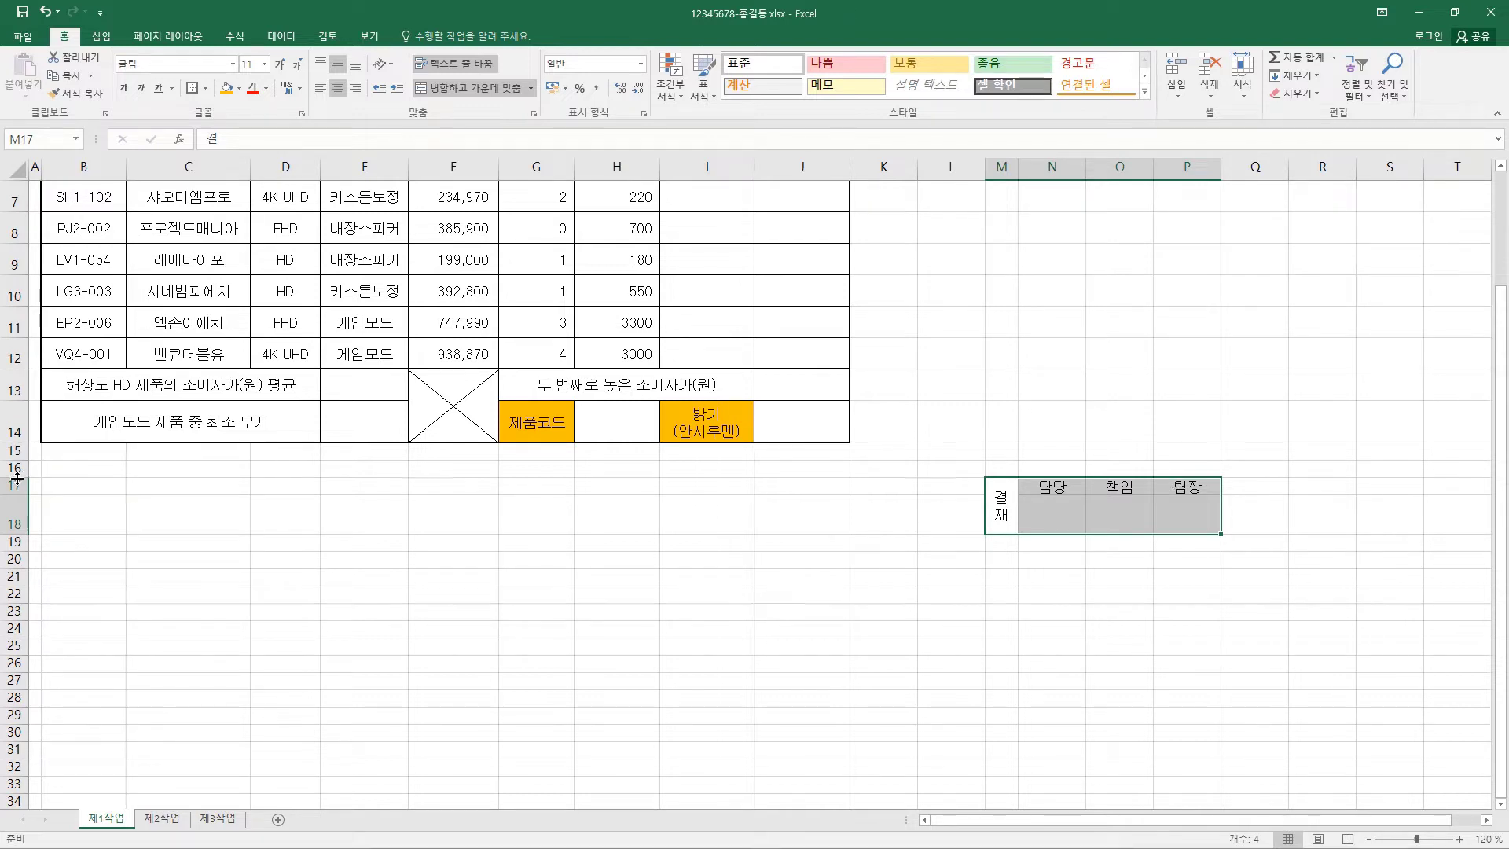
drag(14, 495, 14, 506)
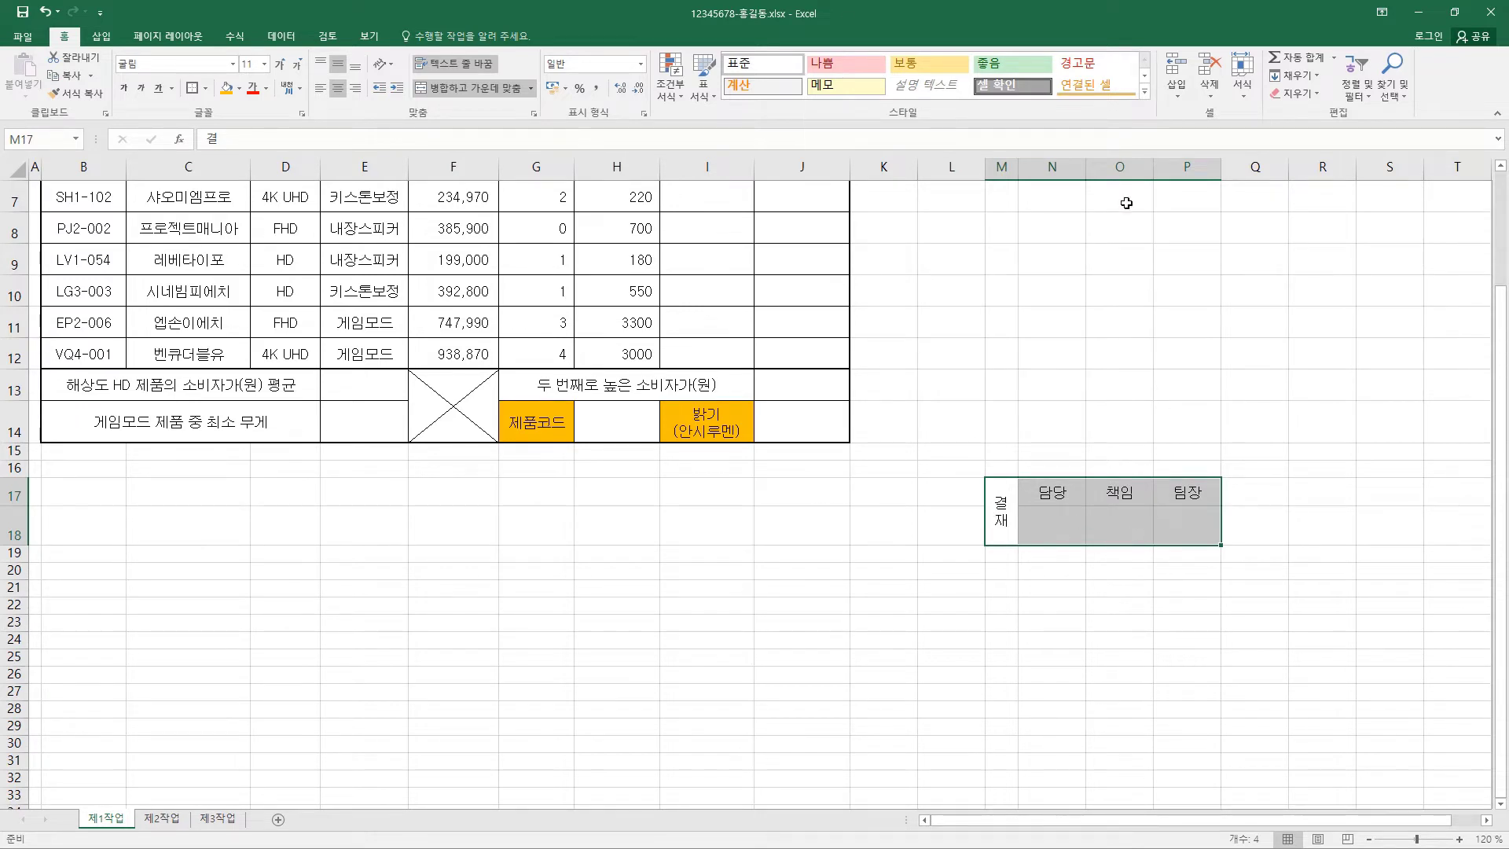
click(205, 88)
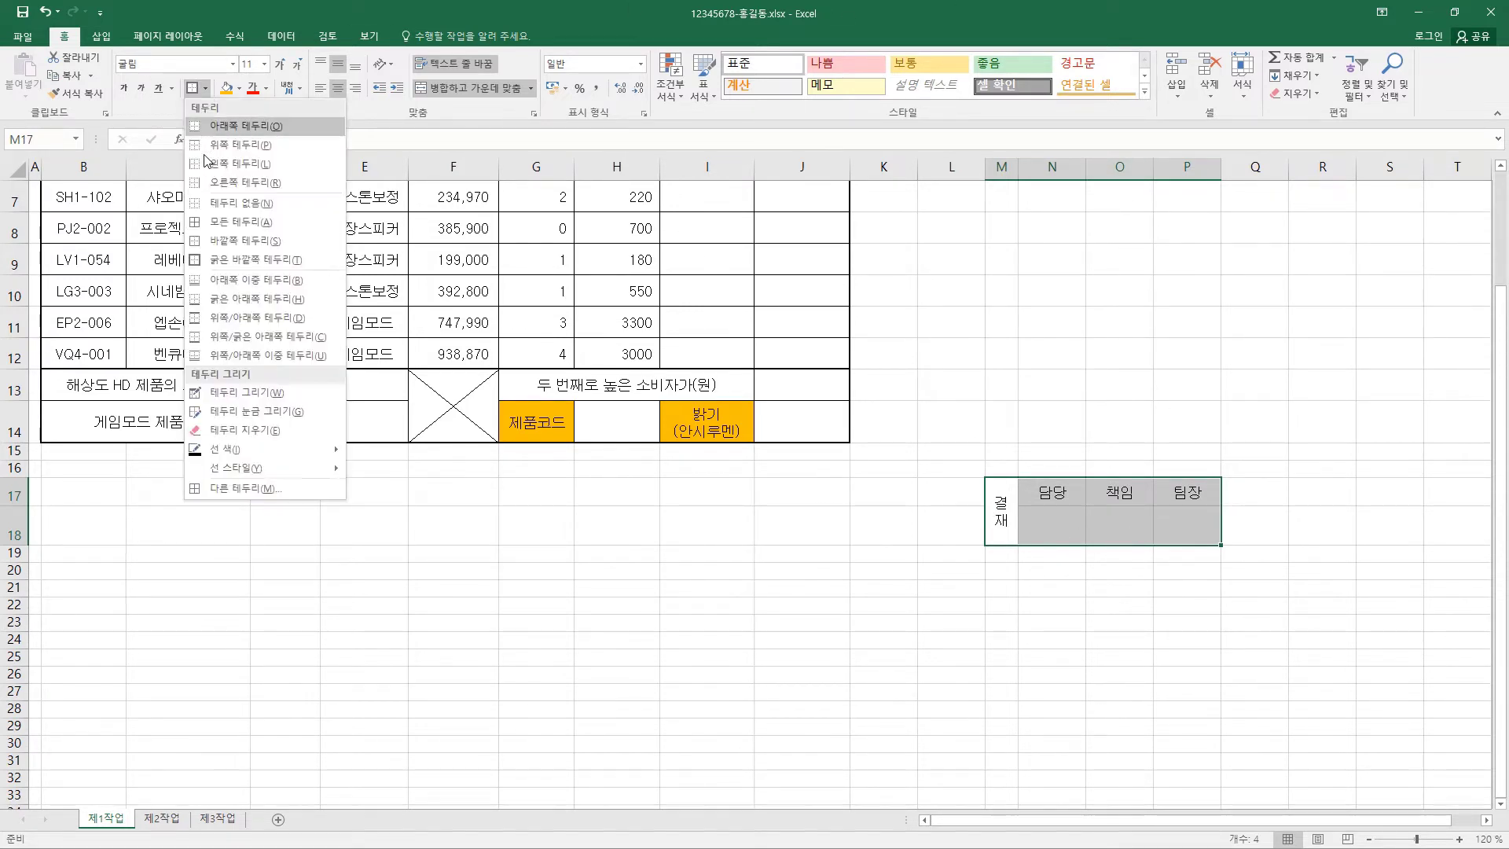
click(211, 241)
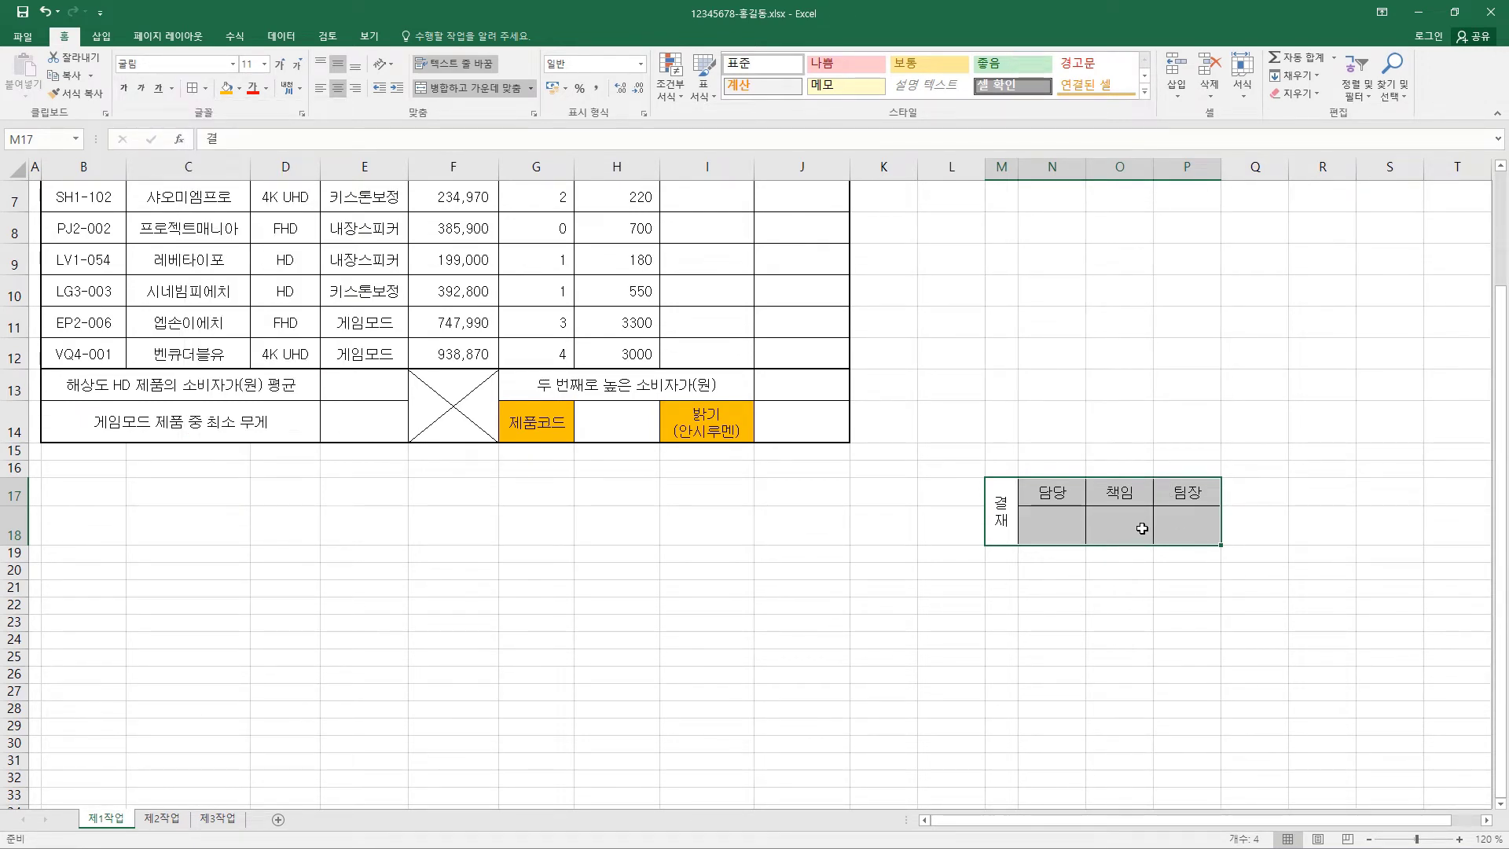
Copy the approval box M17:P18 as a picture, with appearance 화면에 표시된 대로 and format 그림
click(93, 76)
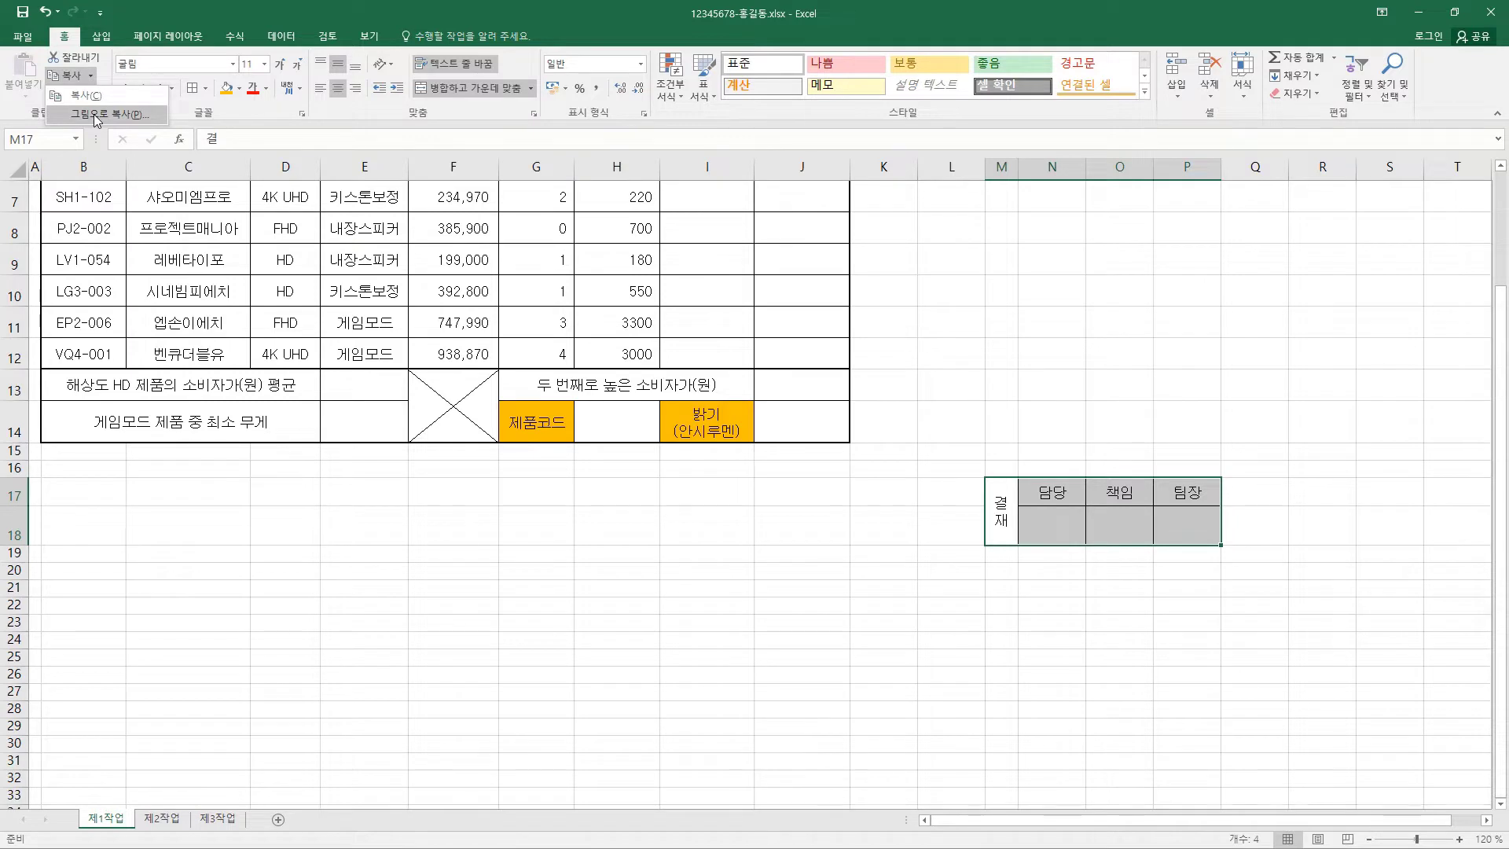
click(97, 116)
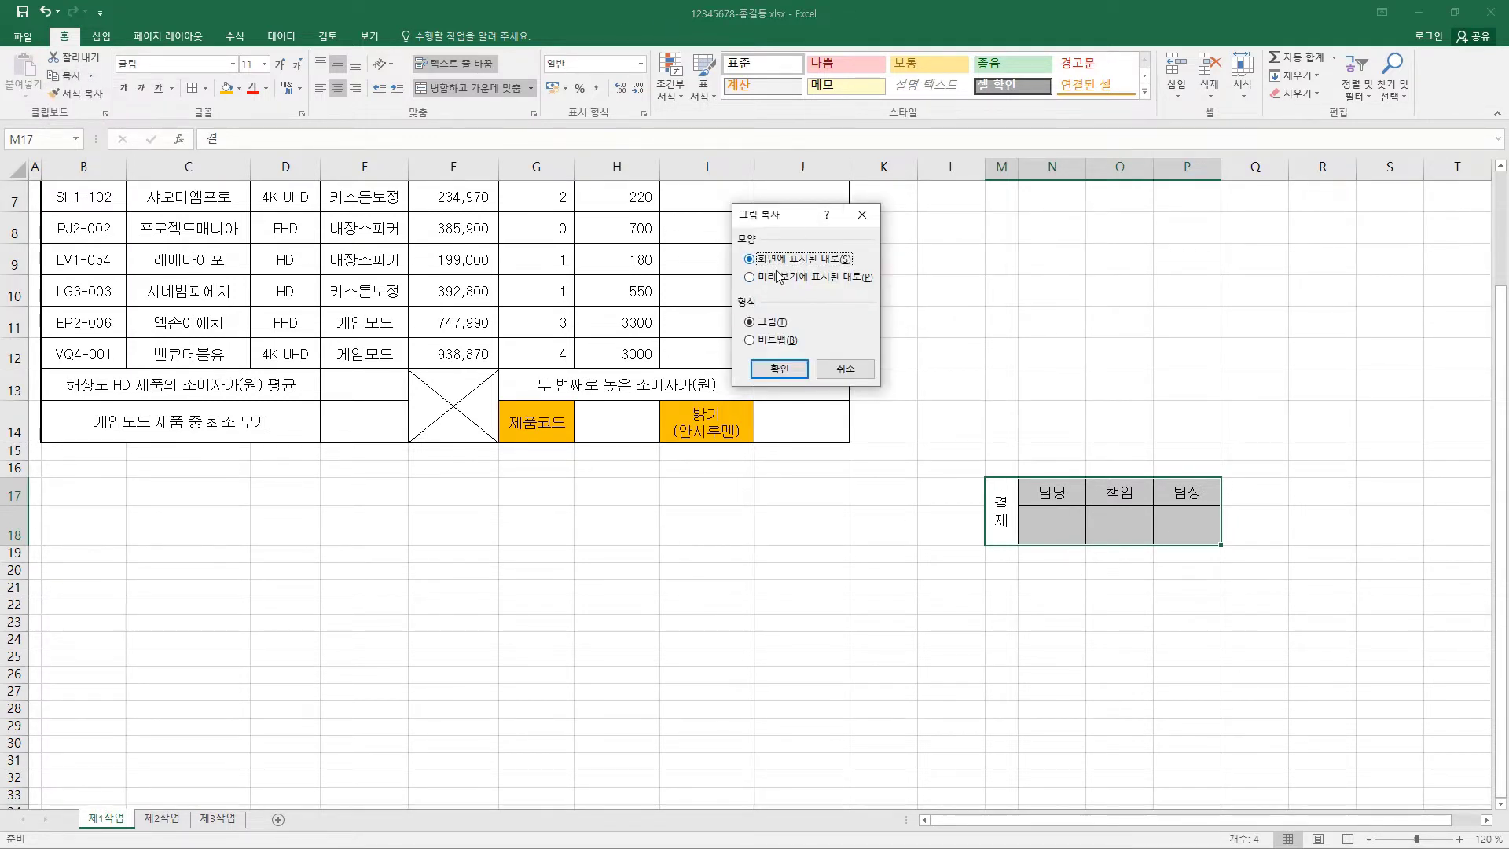
click(773, 323)
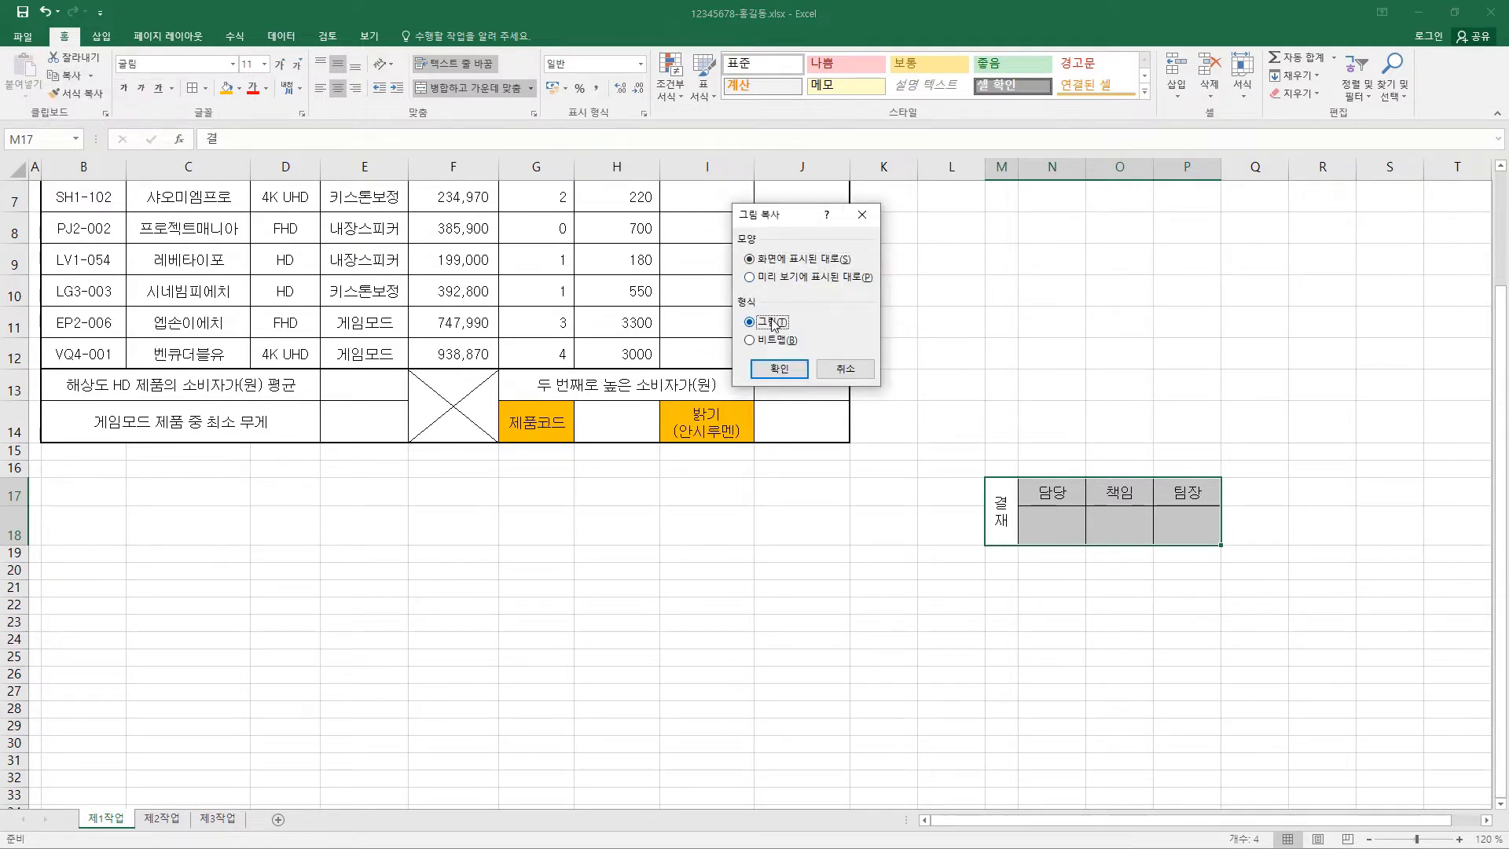
click(790, 375)
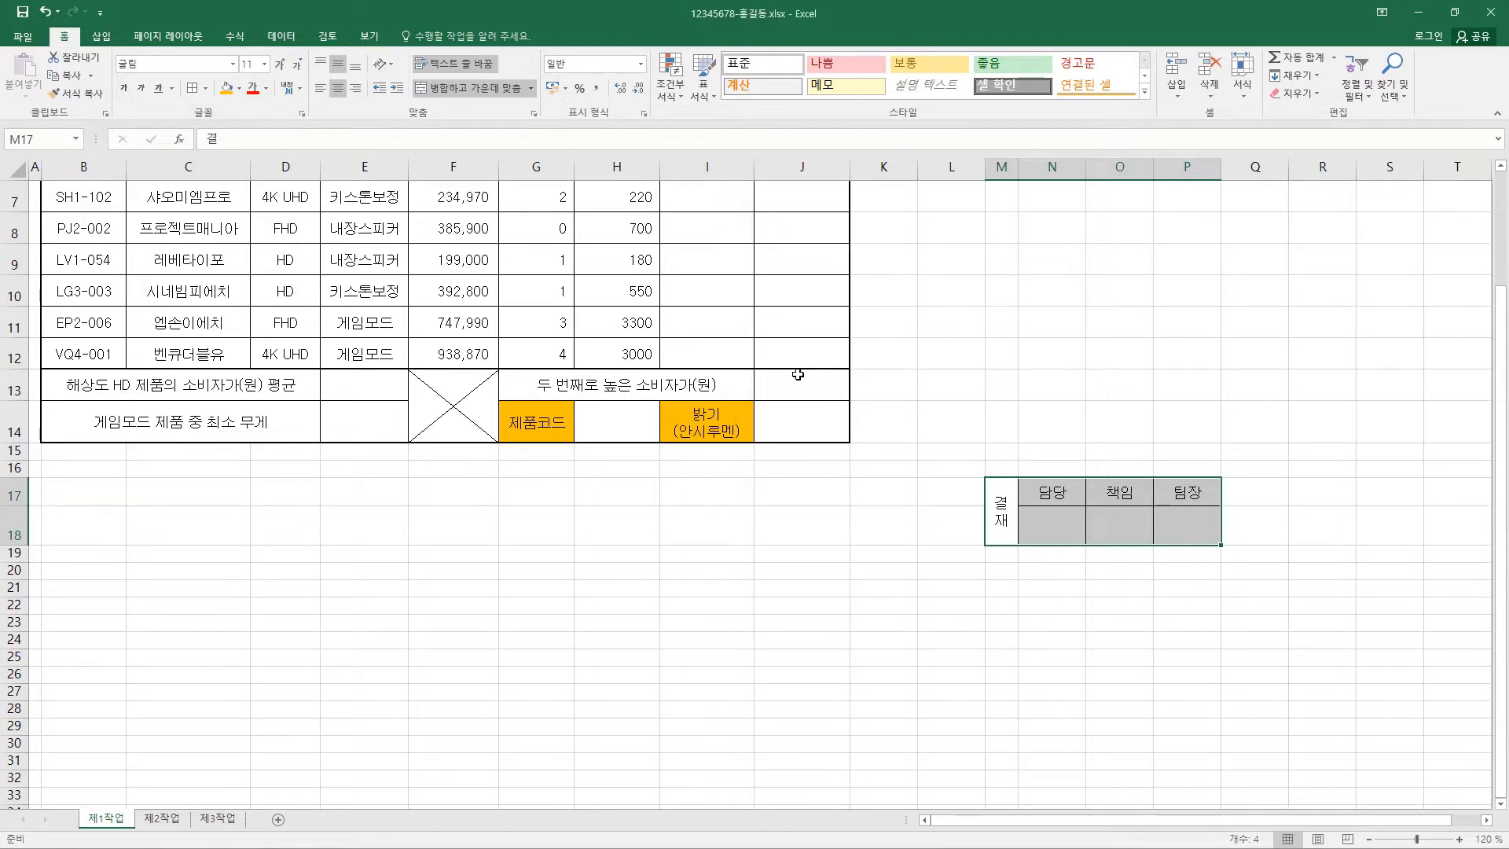
scroll(622, 200, up, 2)
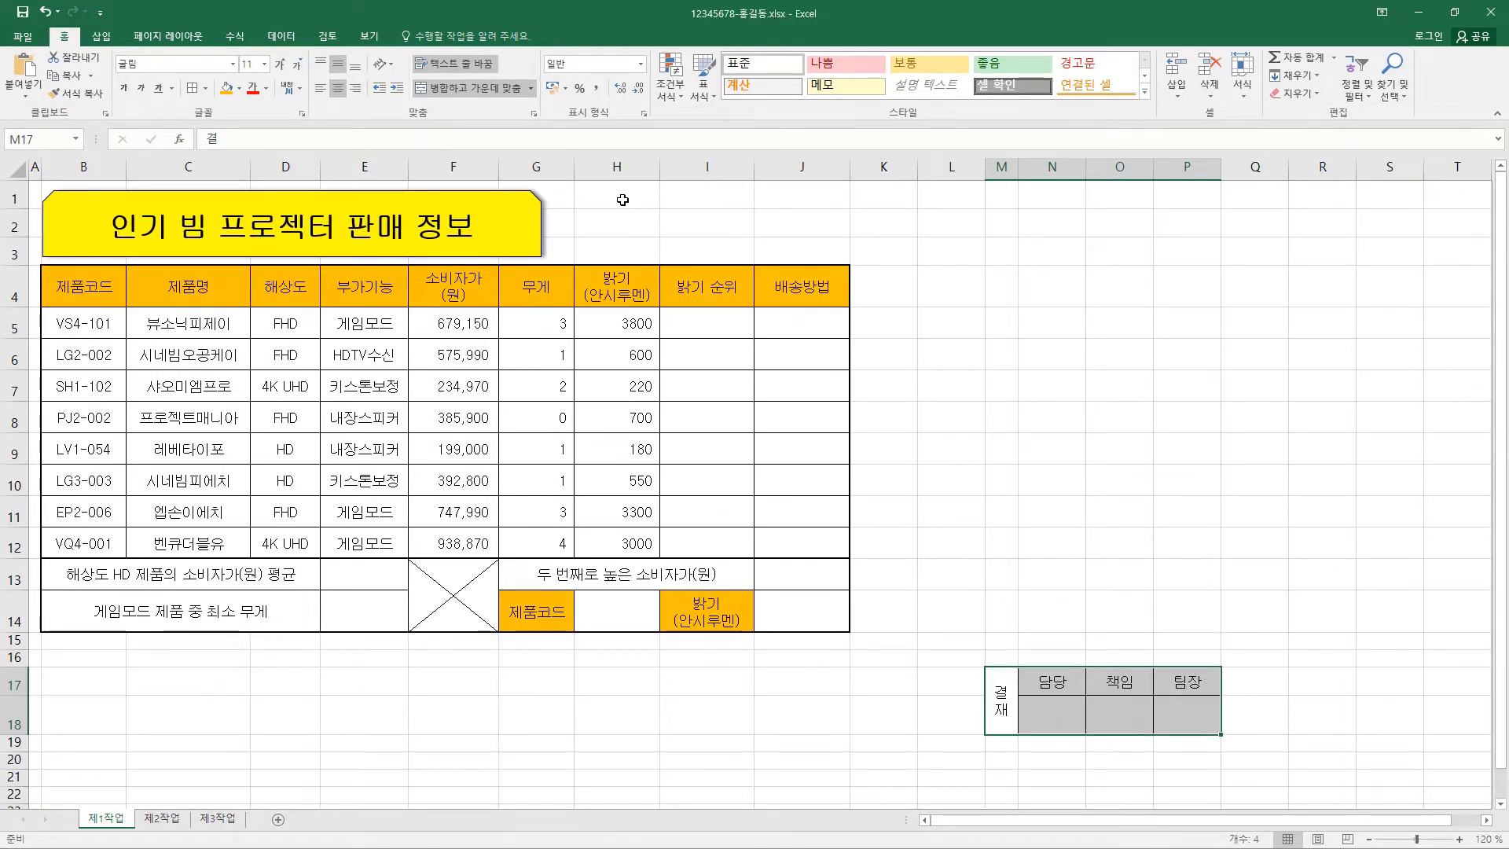
Paste the approval box picture at H1 and enlarge it to fill the space above columns H:J
click(623, 200)
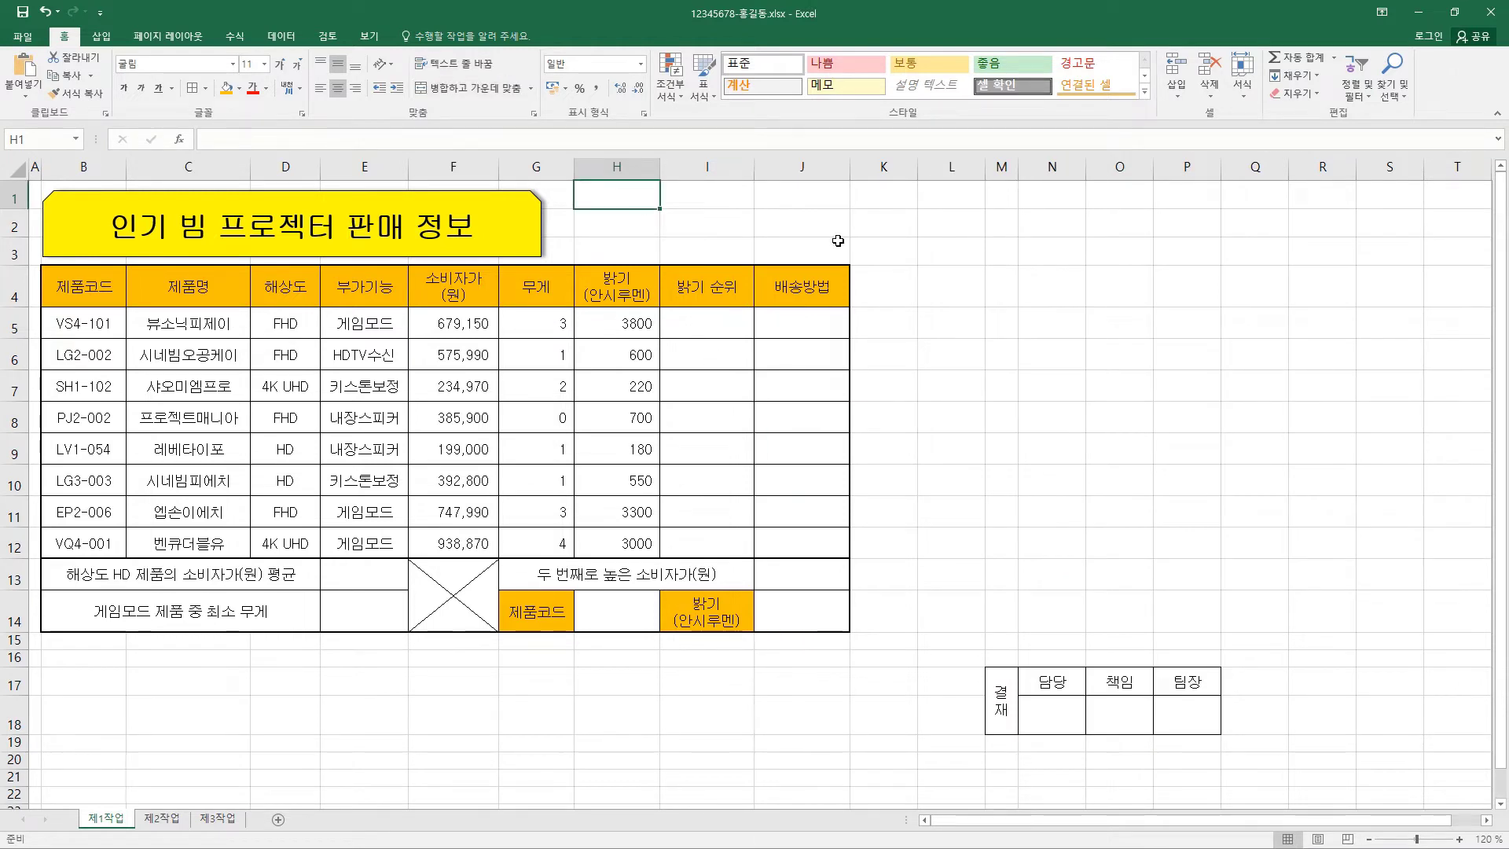
key(ctrl+v)
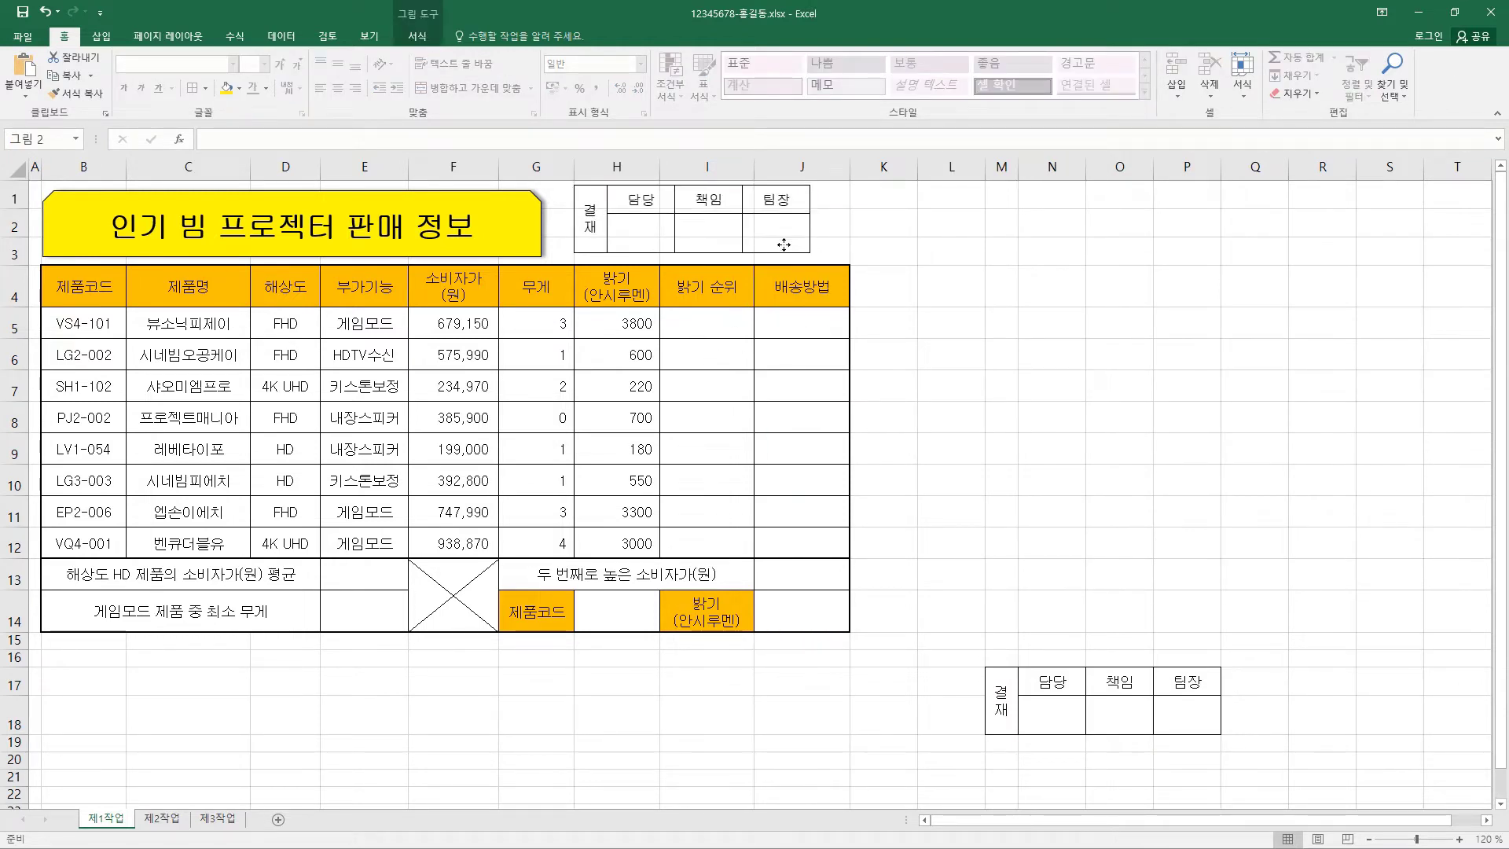
drag(783, 244, 851, 224)
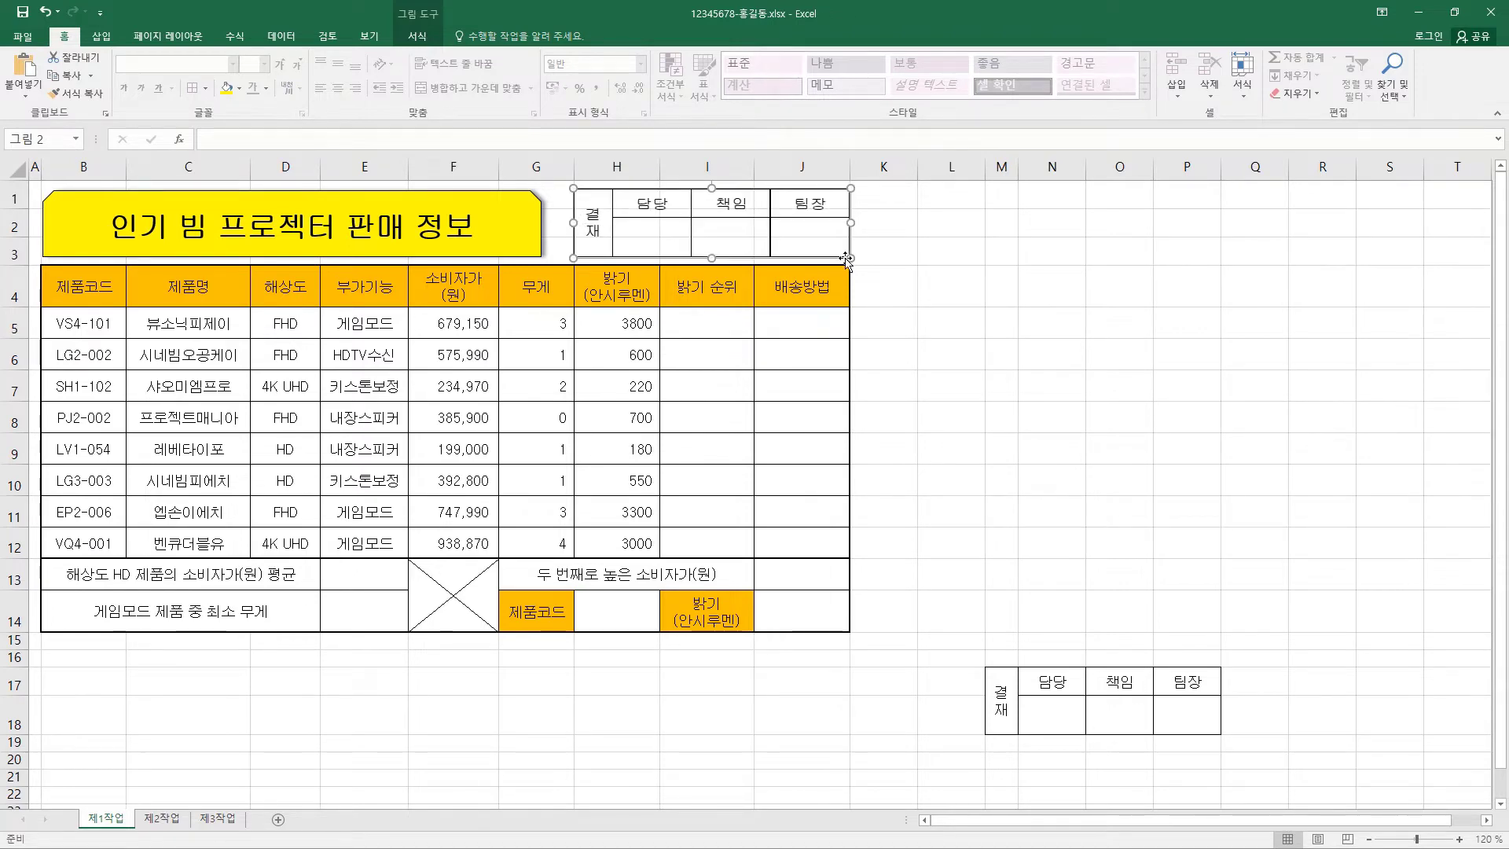
Delete columns M:P, which hold the original approval box cells
scroll(1004, 699, down, 1)
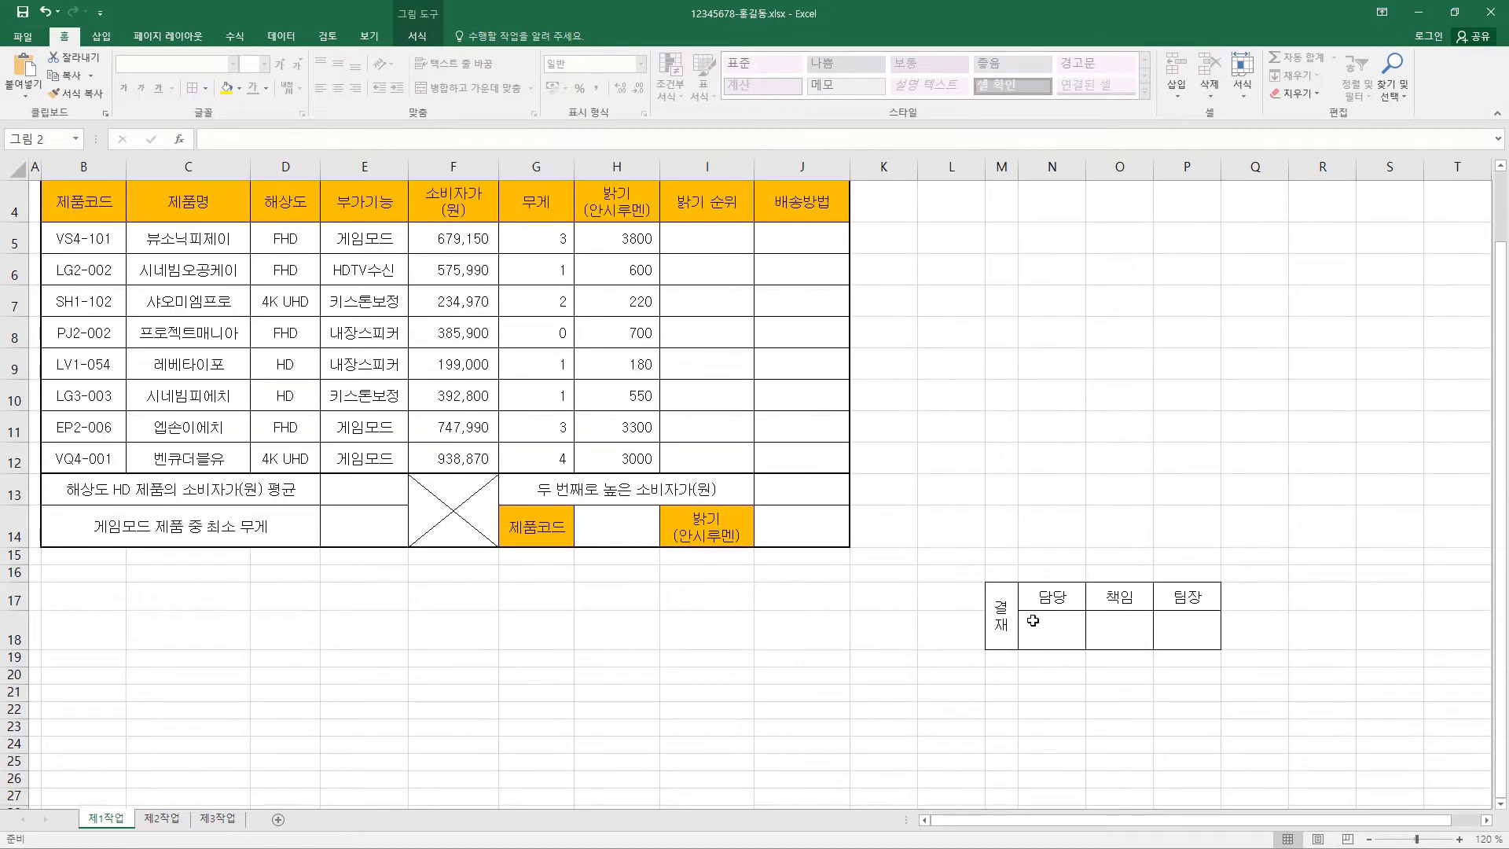
drag(1002, 166, 1196, 169)
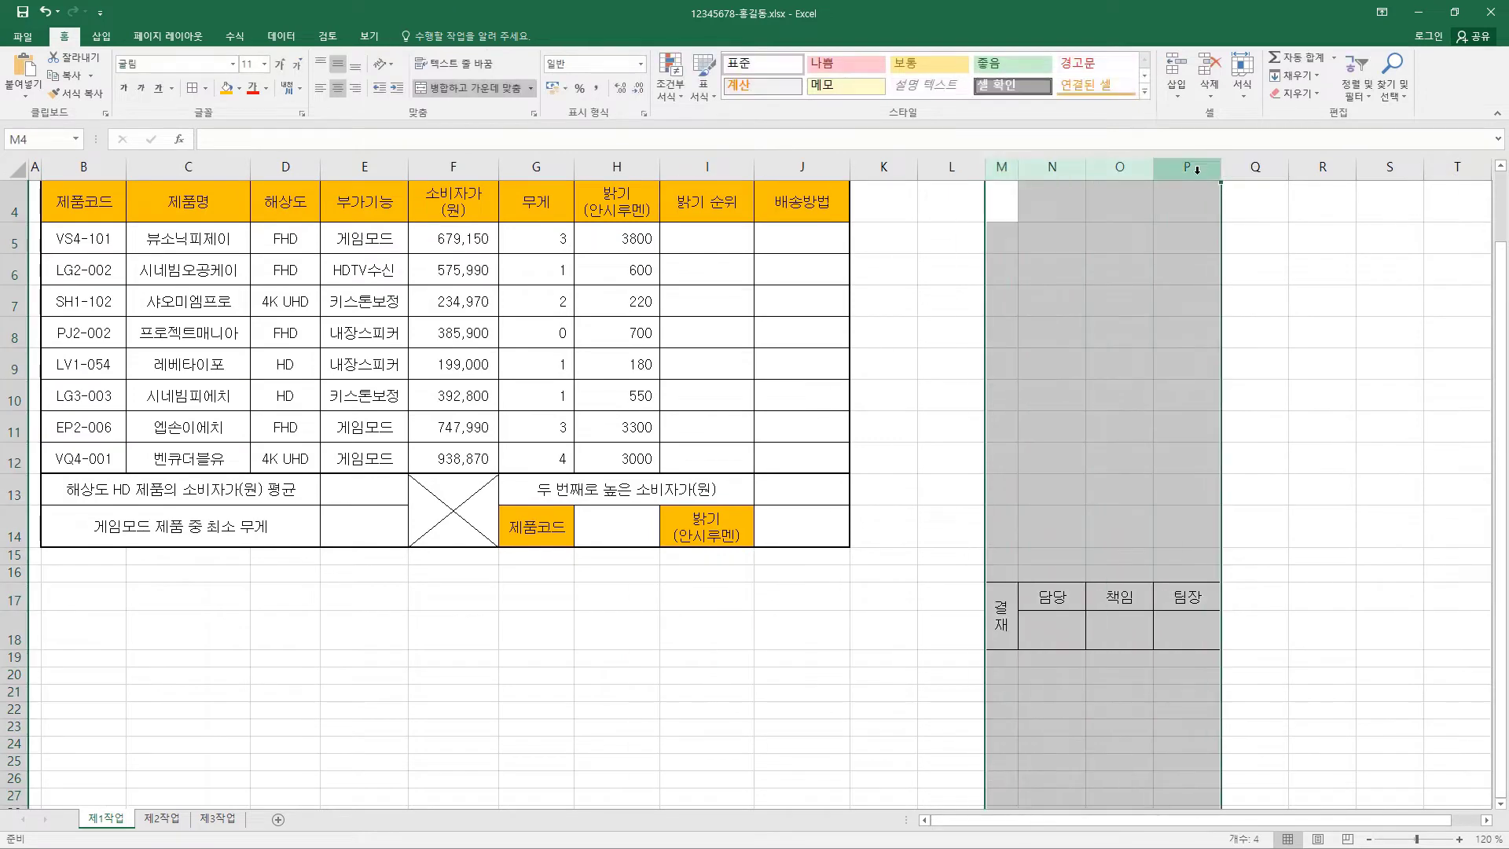
right_click(1197, 169)
click(1238, 300)
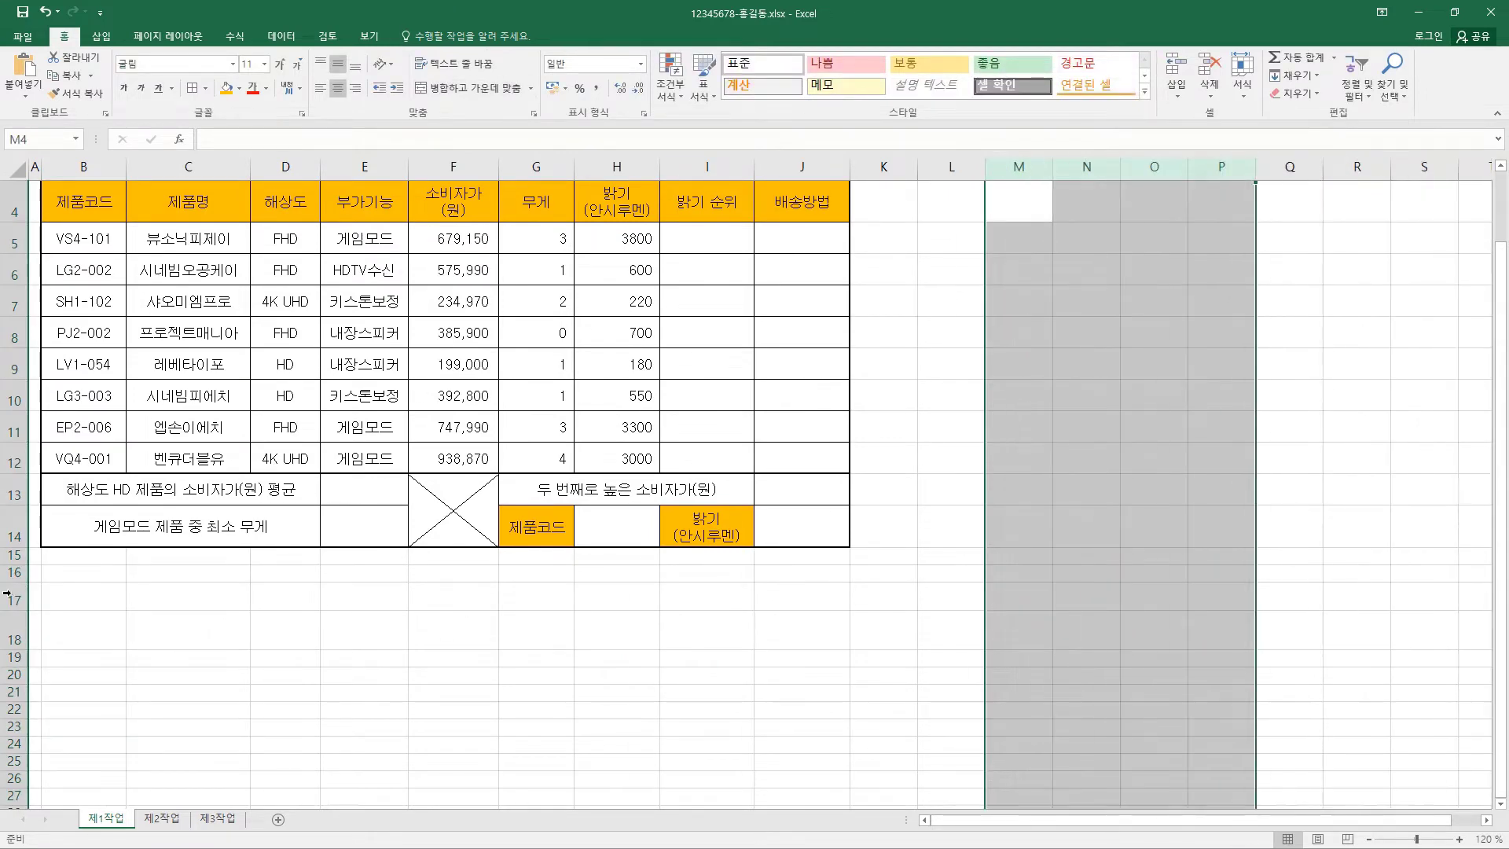
Delete rows 16 to 20 below the product table
drag(14, 572, 15, 675)
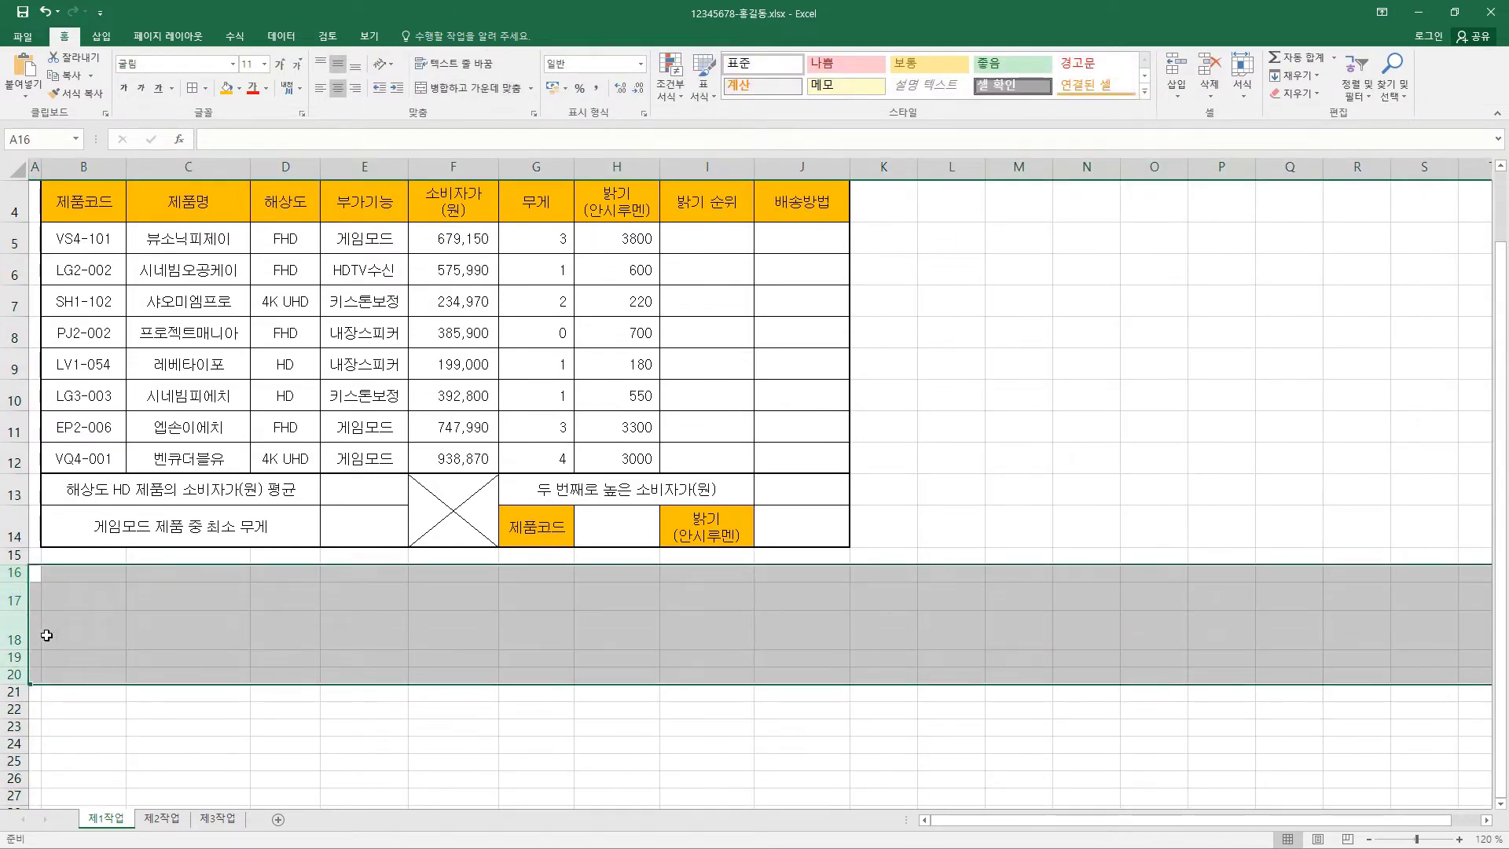
right_click(12, 633)
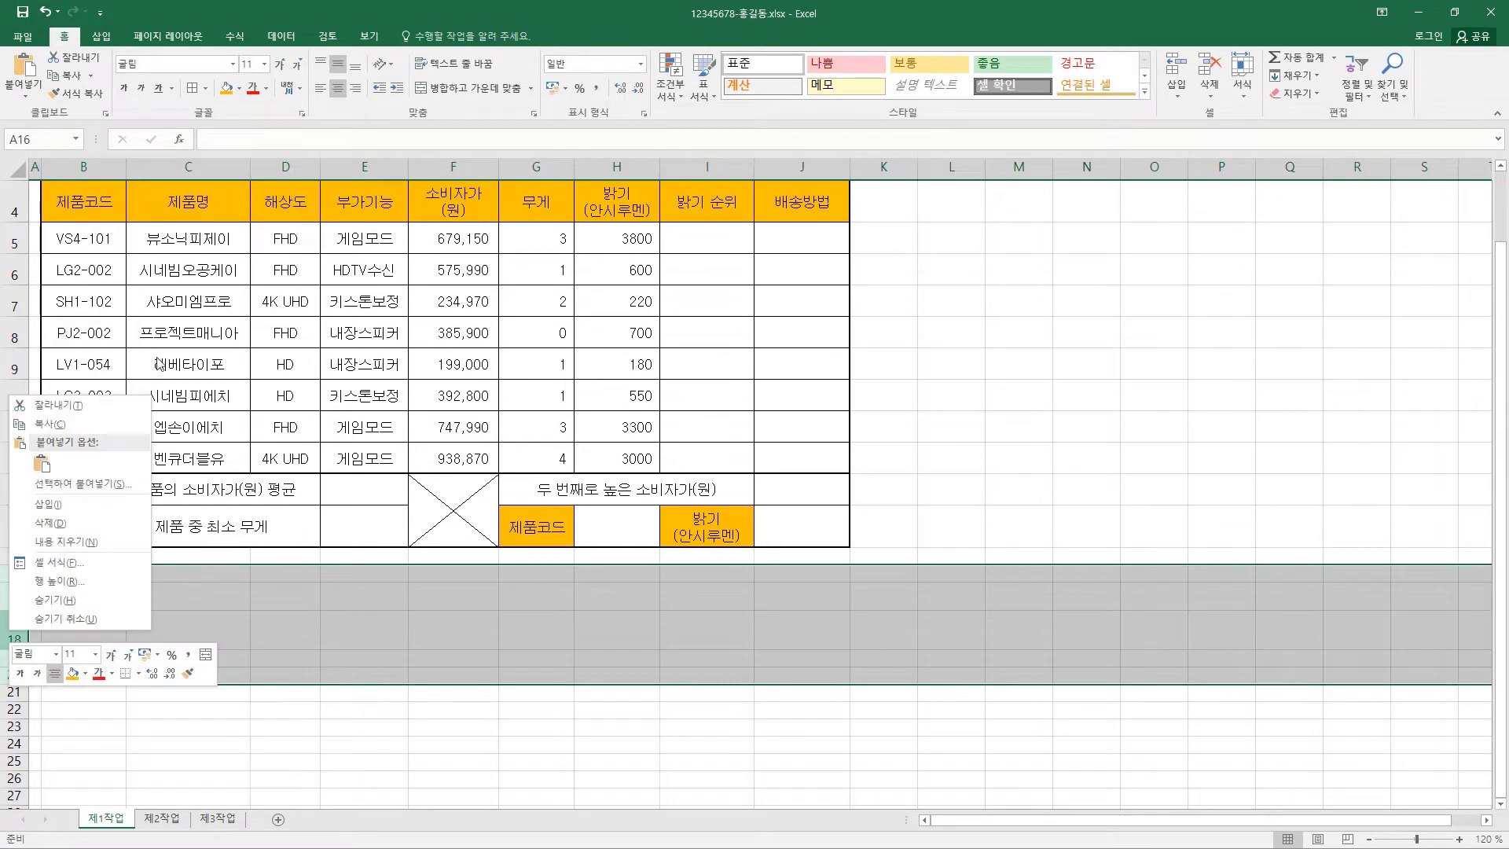
click(94, 523)
click(801, 607)
scroll(719, 396, up, 1)
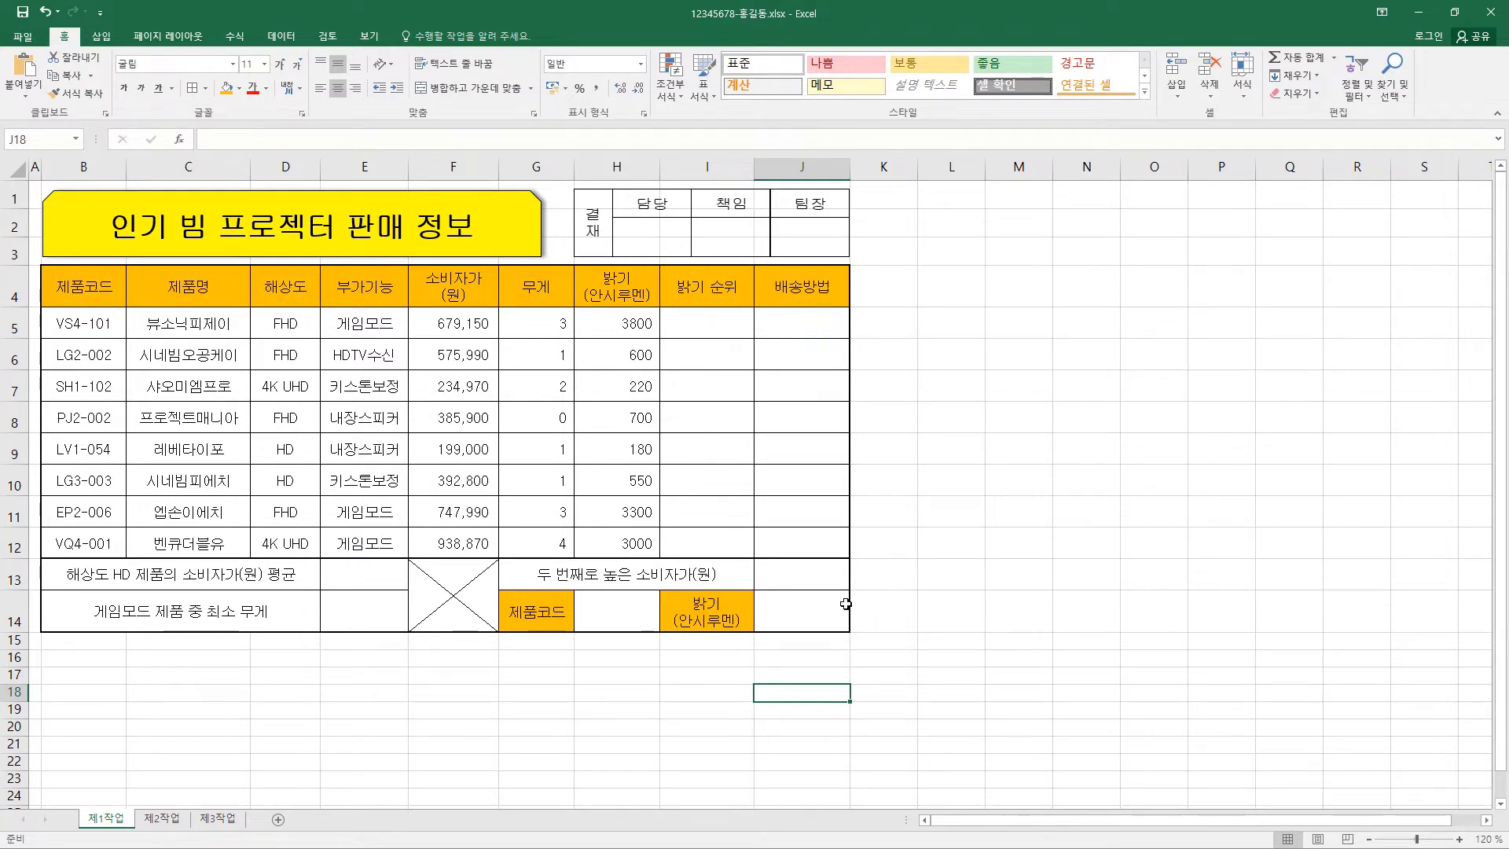
Add 목록 data validation to cell H14 with source =$B$5:$B$12 and choose VS4-101 from its list
click(625, 615)
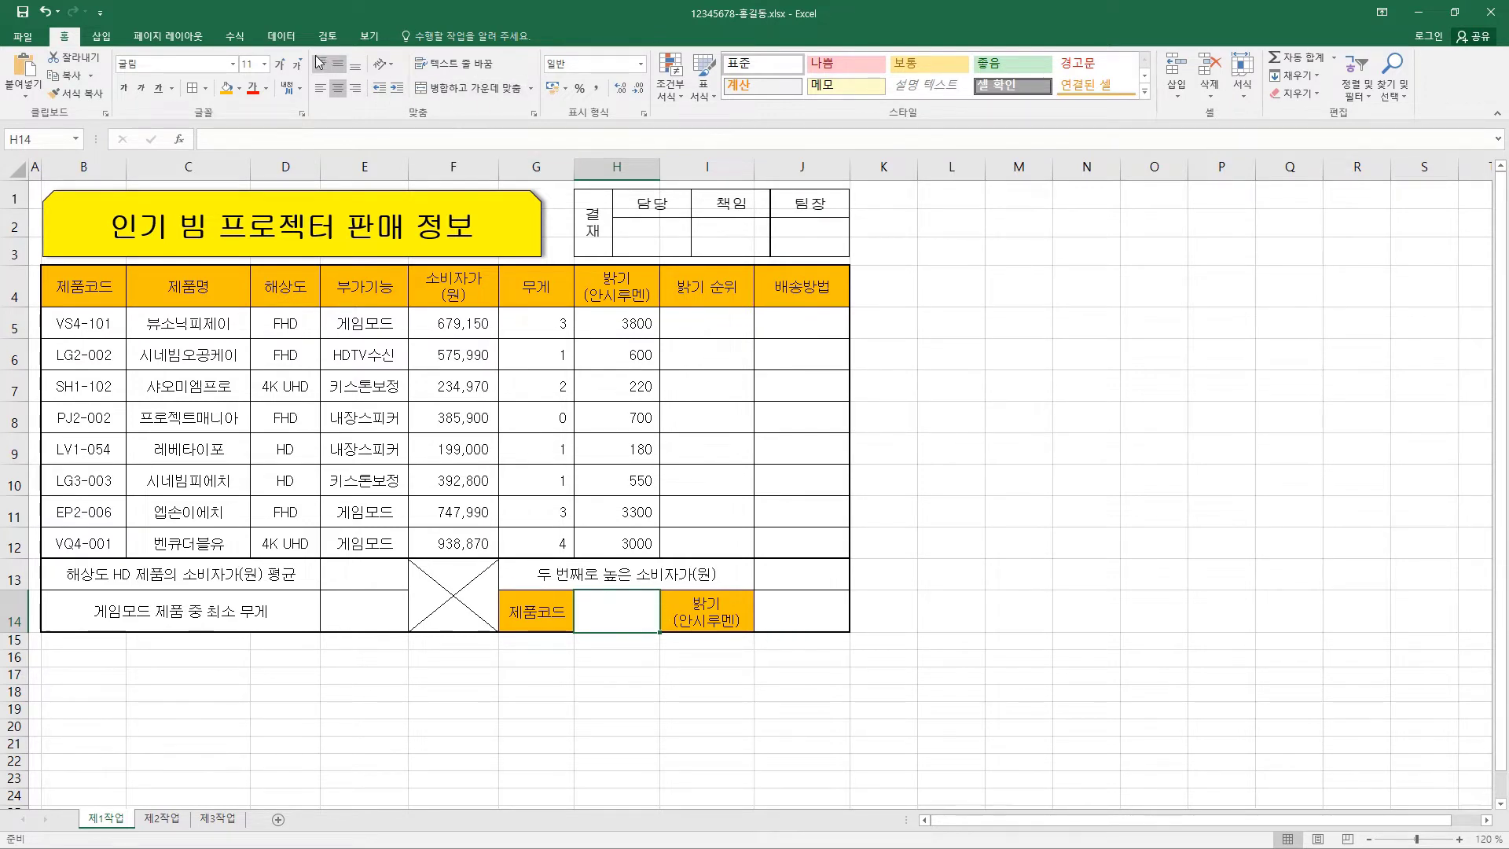
click(282, 37)
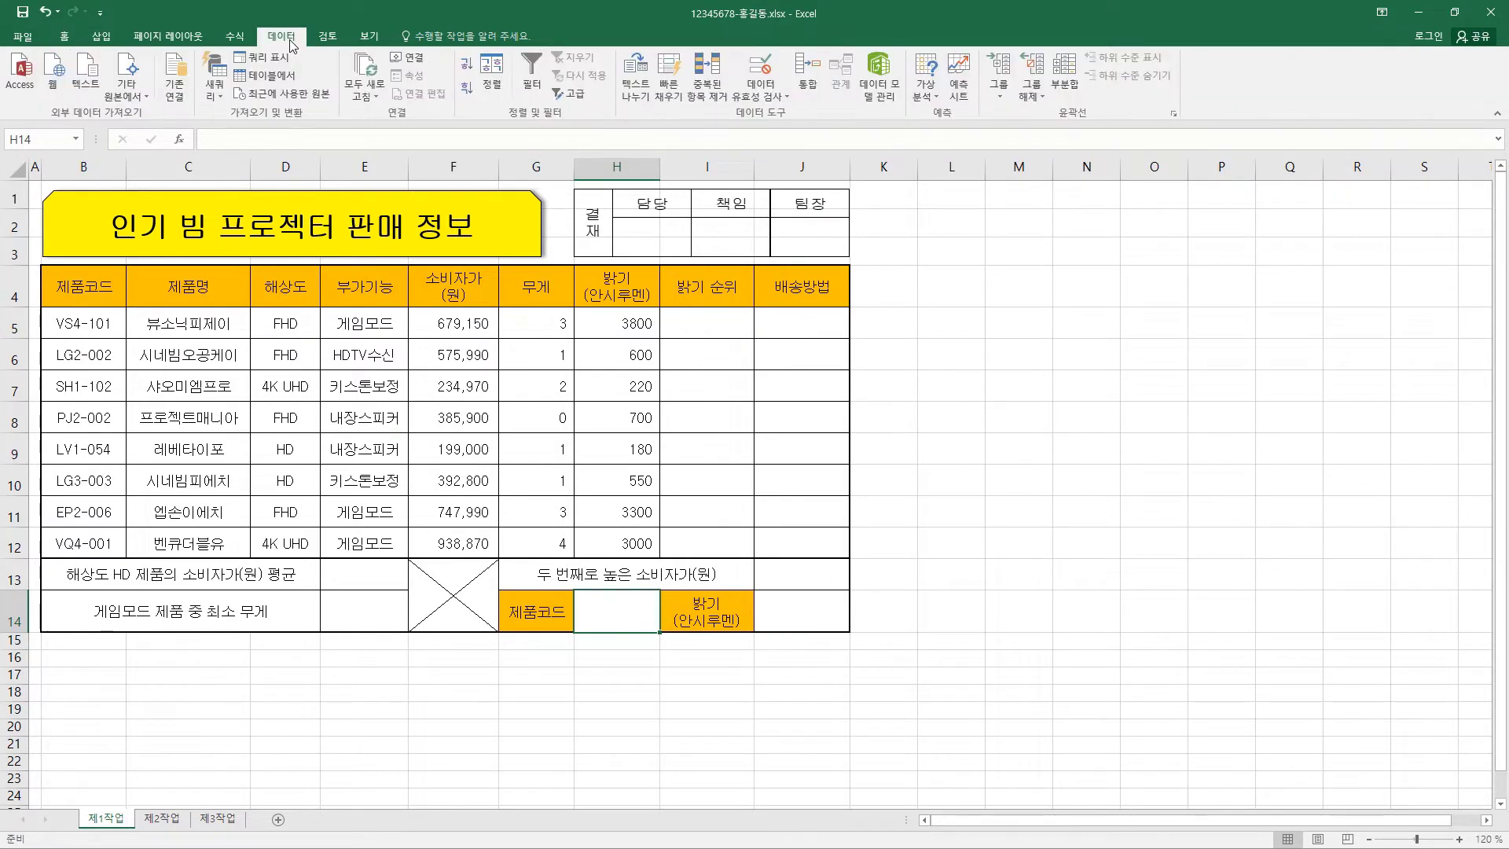
click(789, 97)
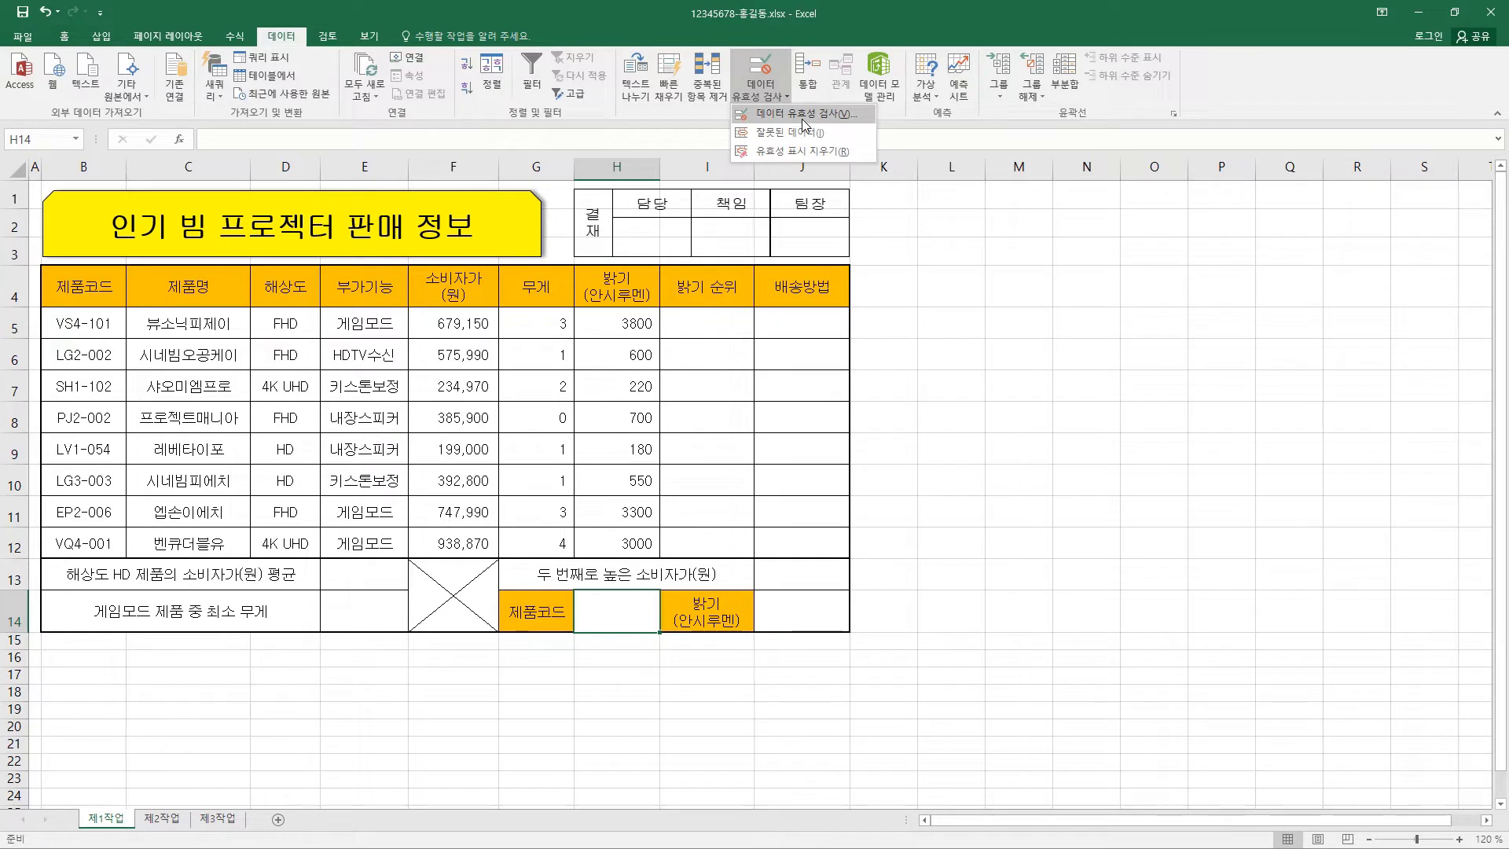
click(805, 120)
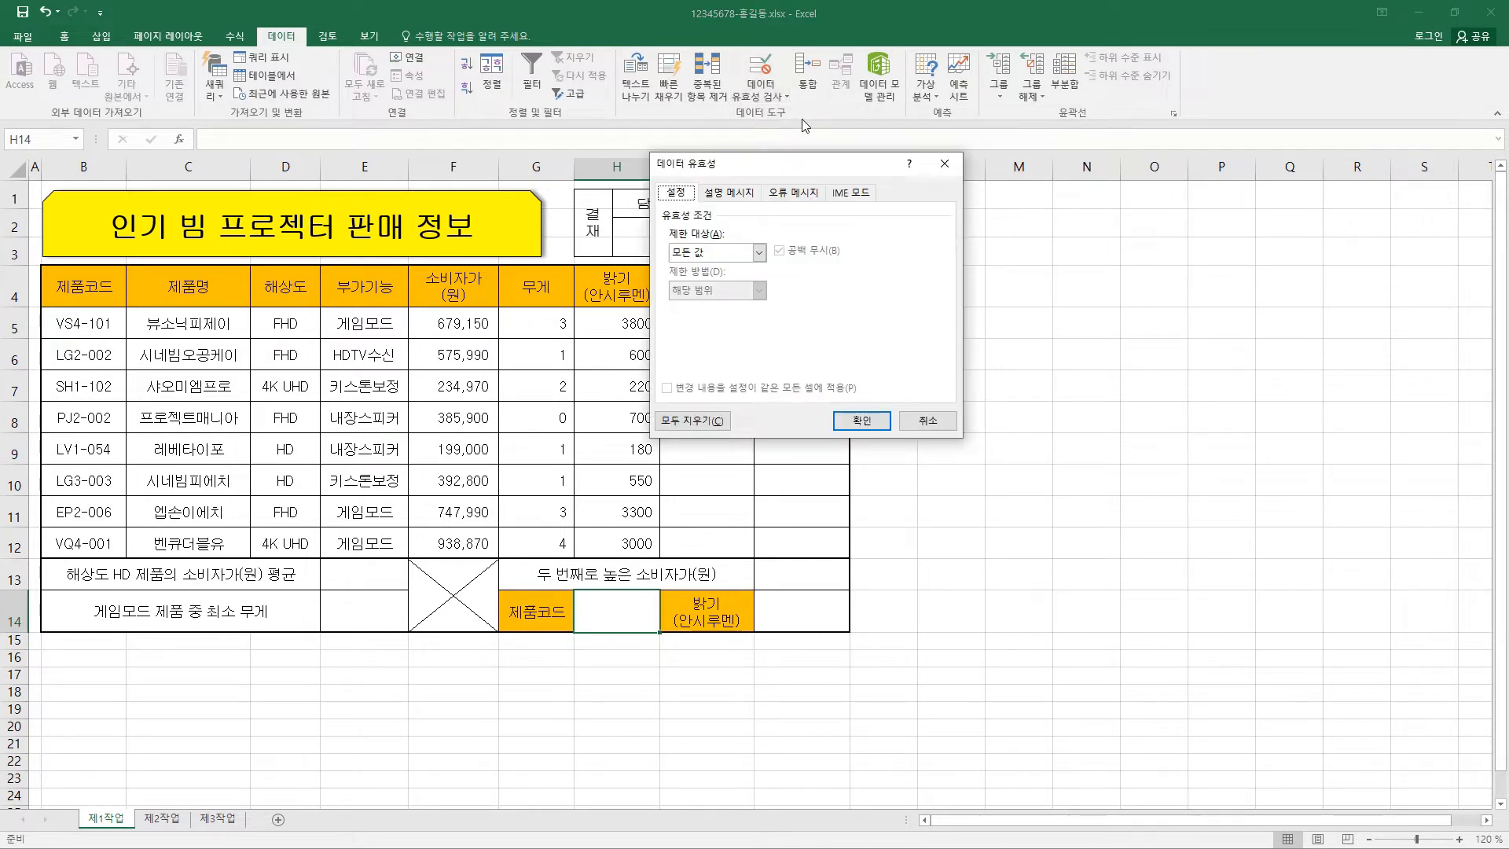
click(758, 253)
click(728, 306)
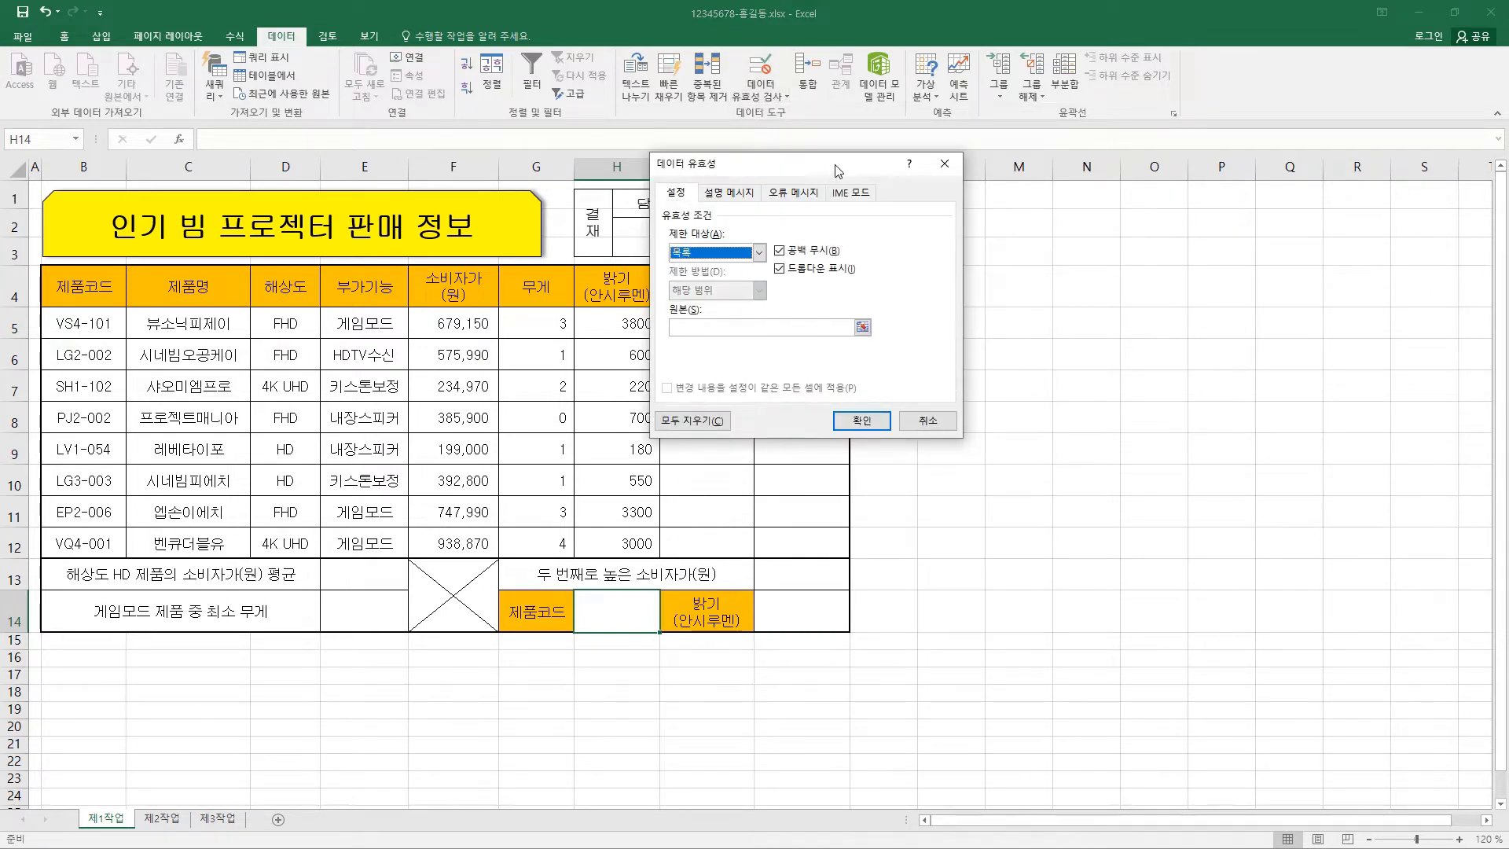
drag(838, 171, 1054, 176)
click(952, 335)
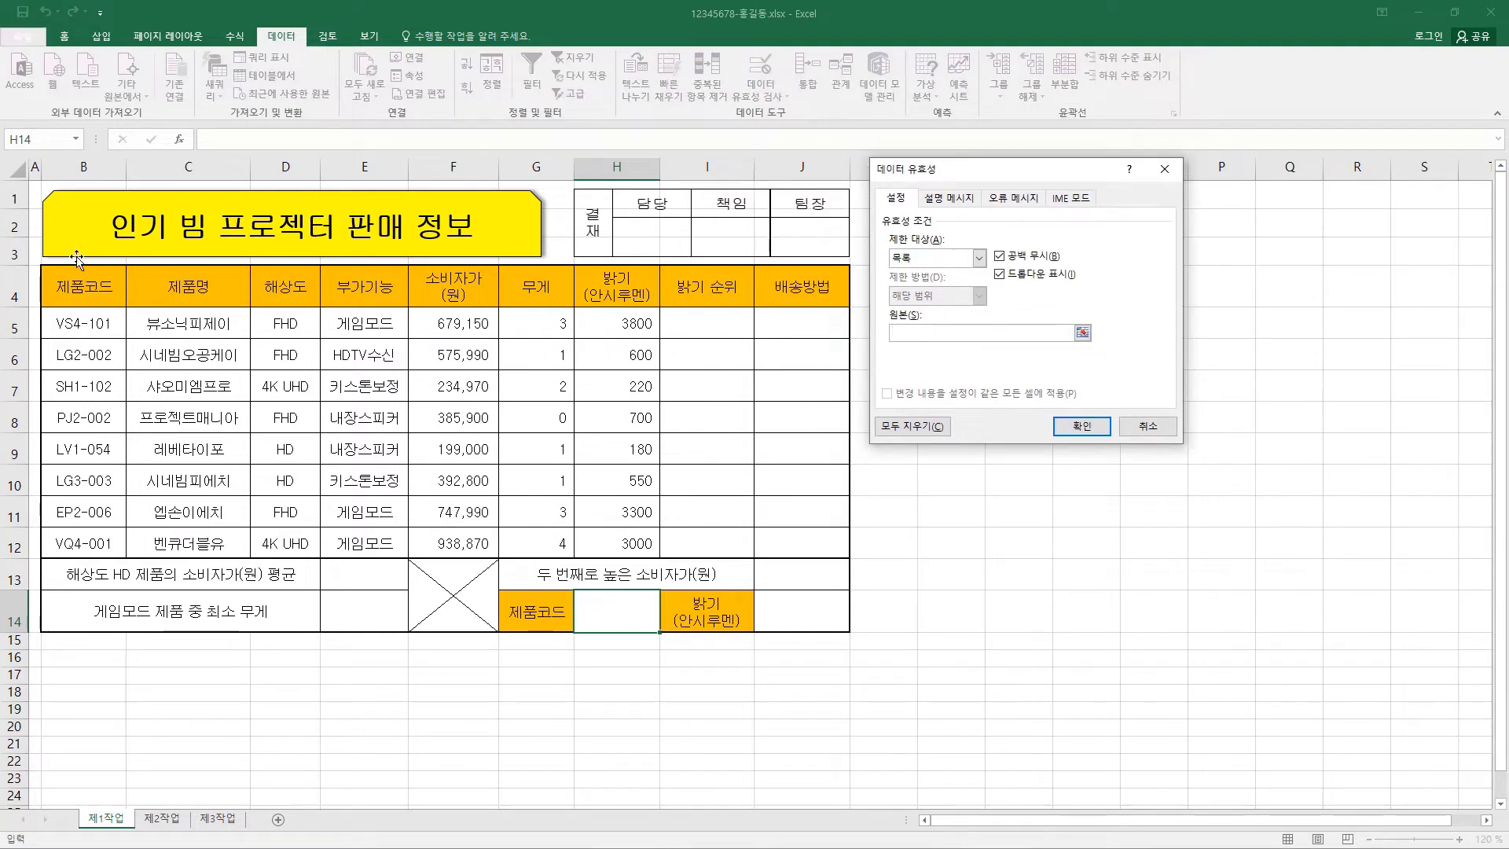
drag(87, 330, 71, 539)
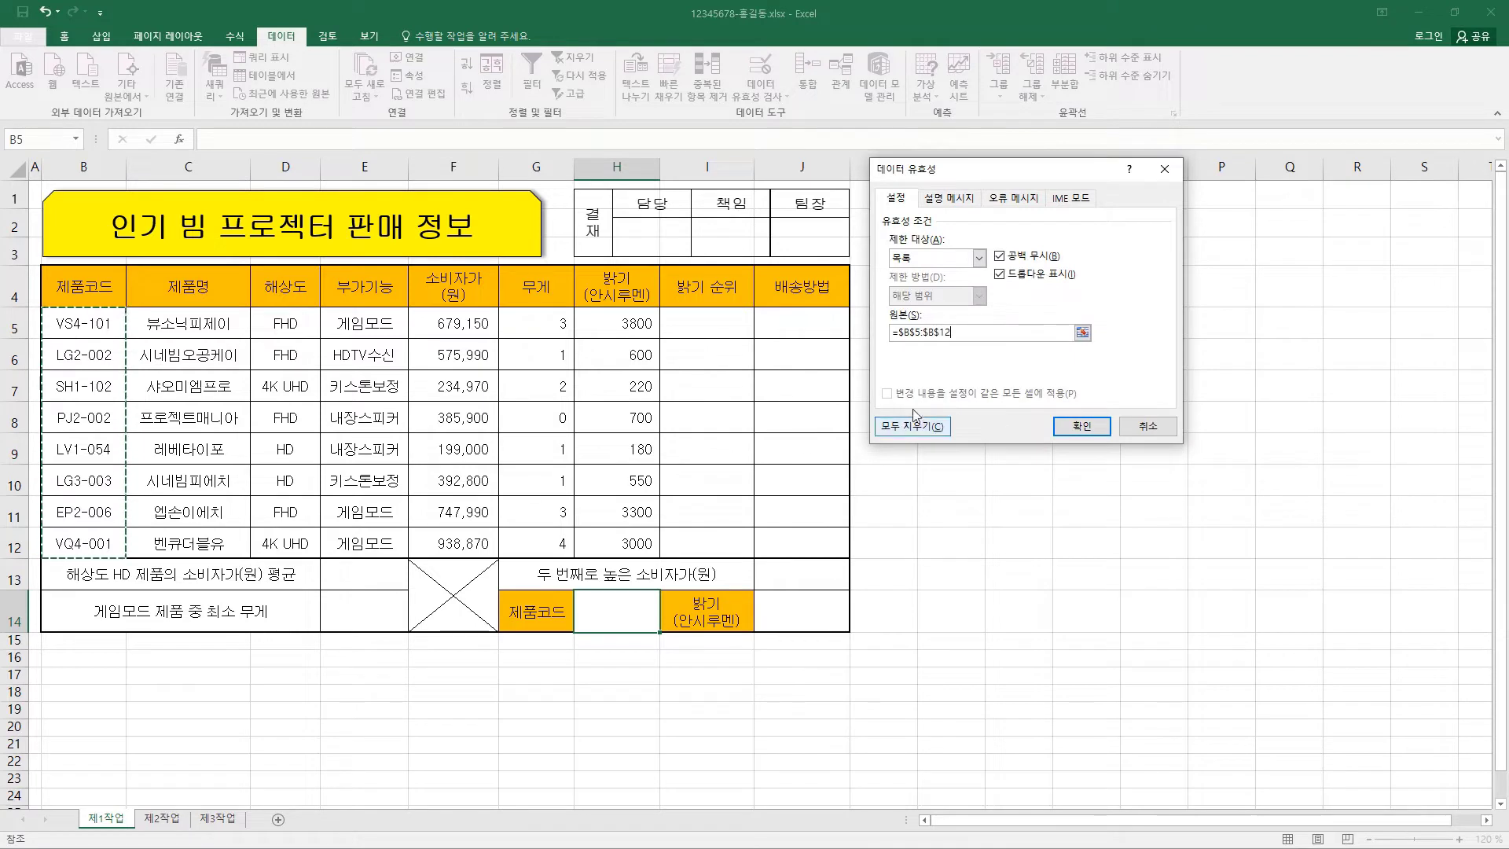
click(1081, 426)
click(666, 624)
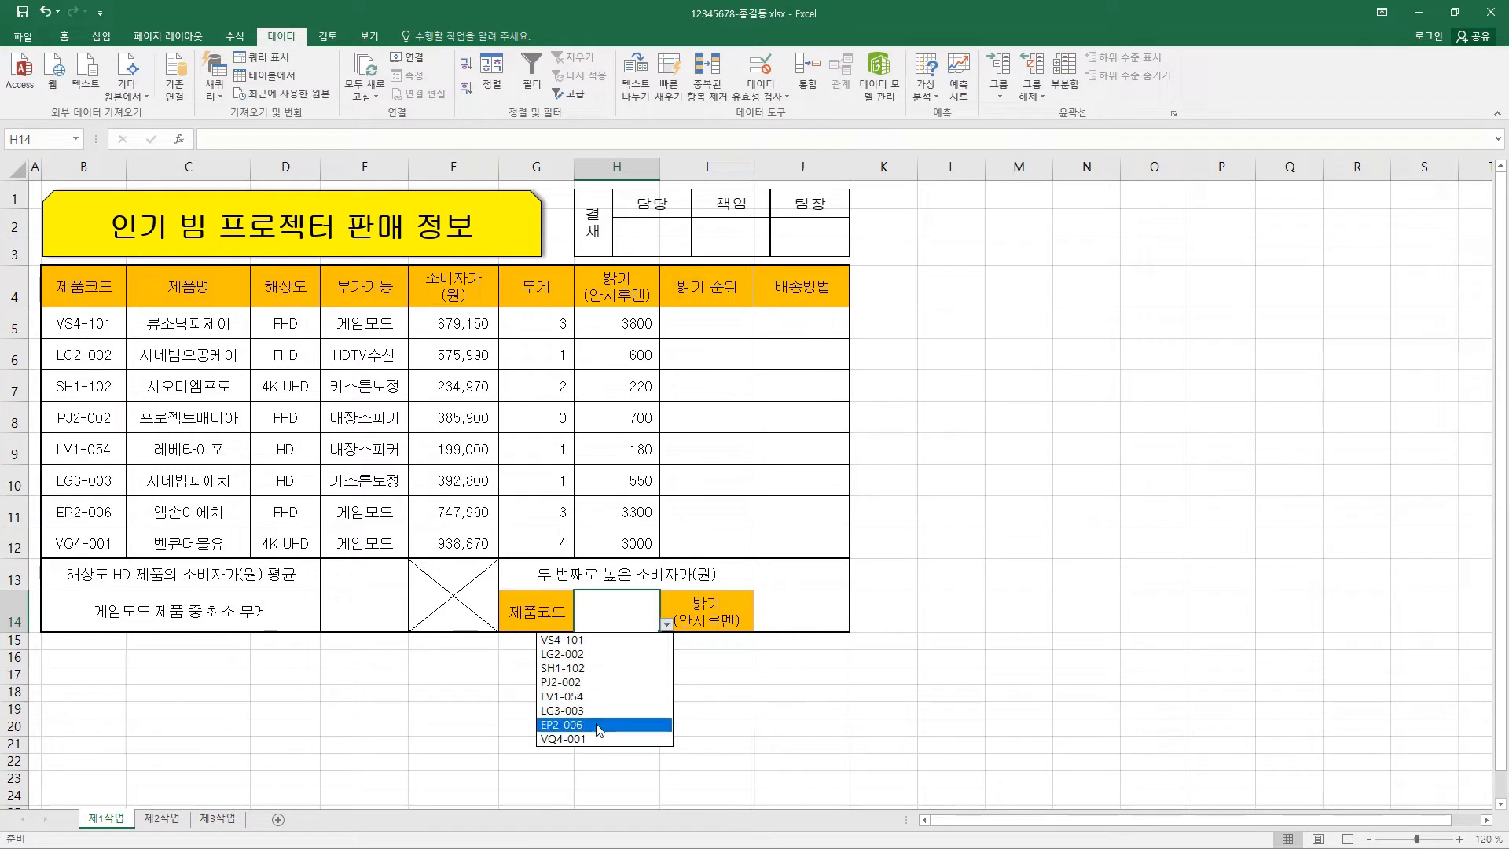
click(598, 641)
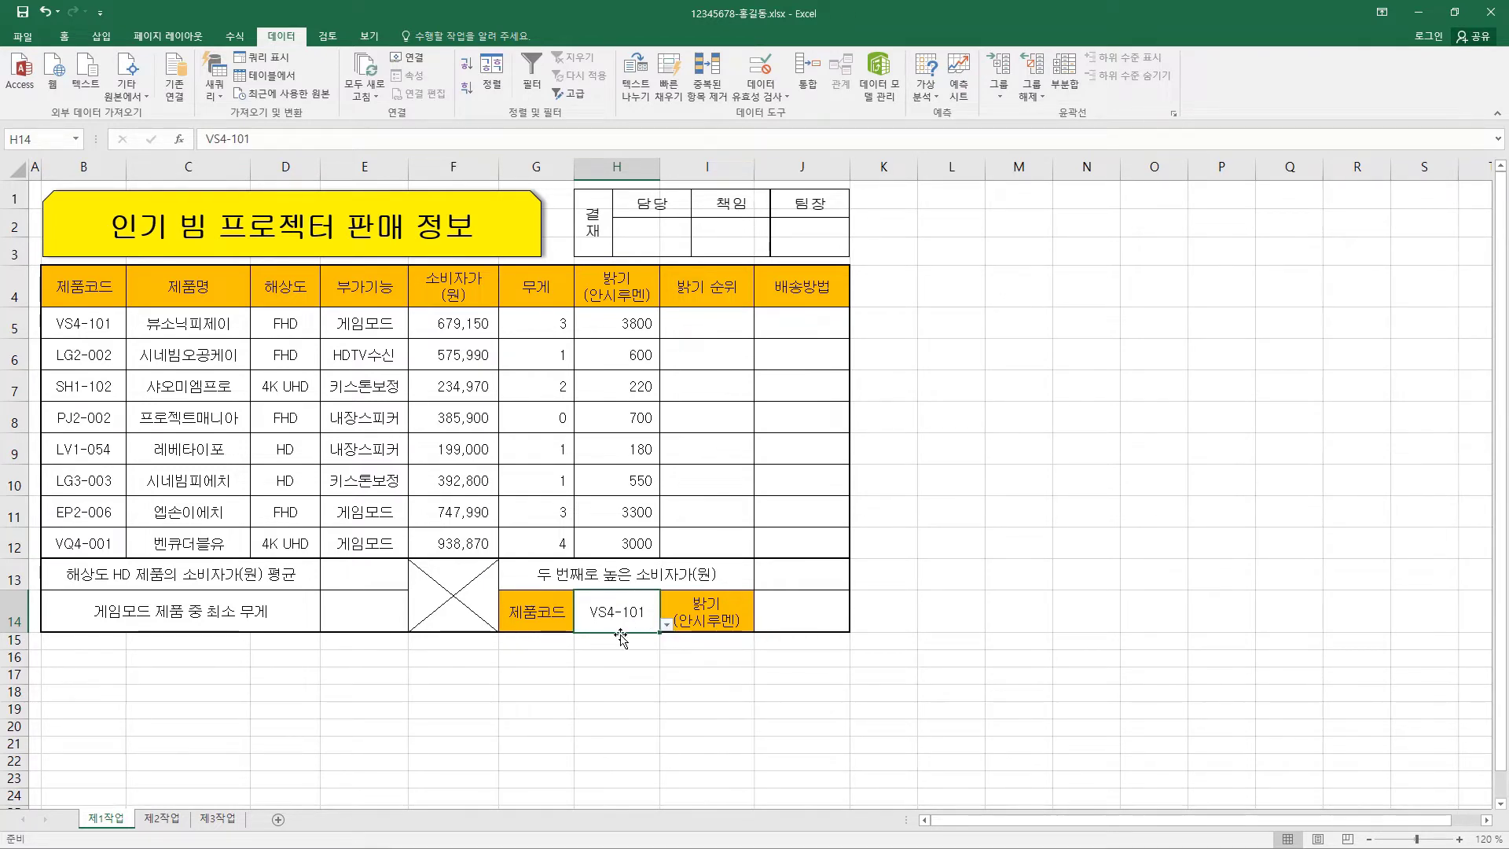
Apply the custom number format #,##0"kg" to the 무게 values in G5:G12
click(65, 36)
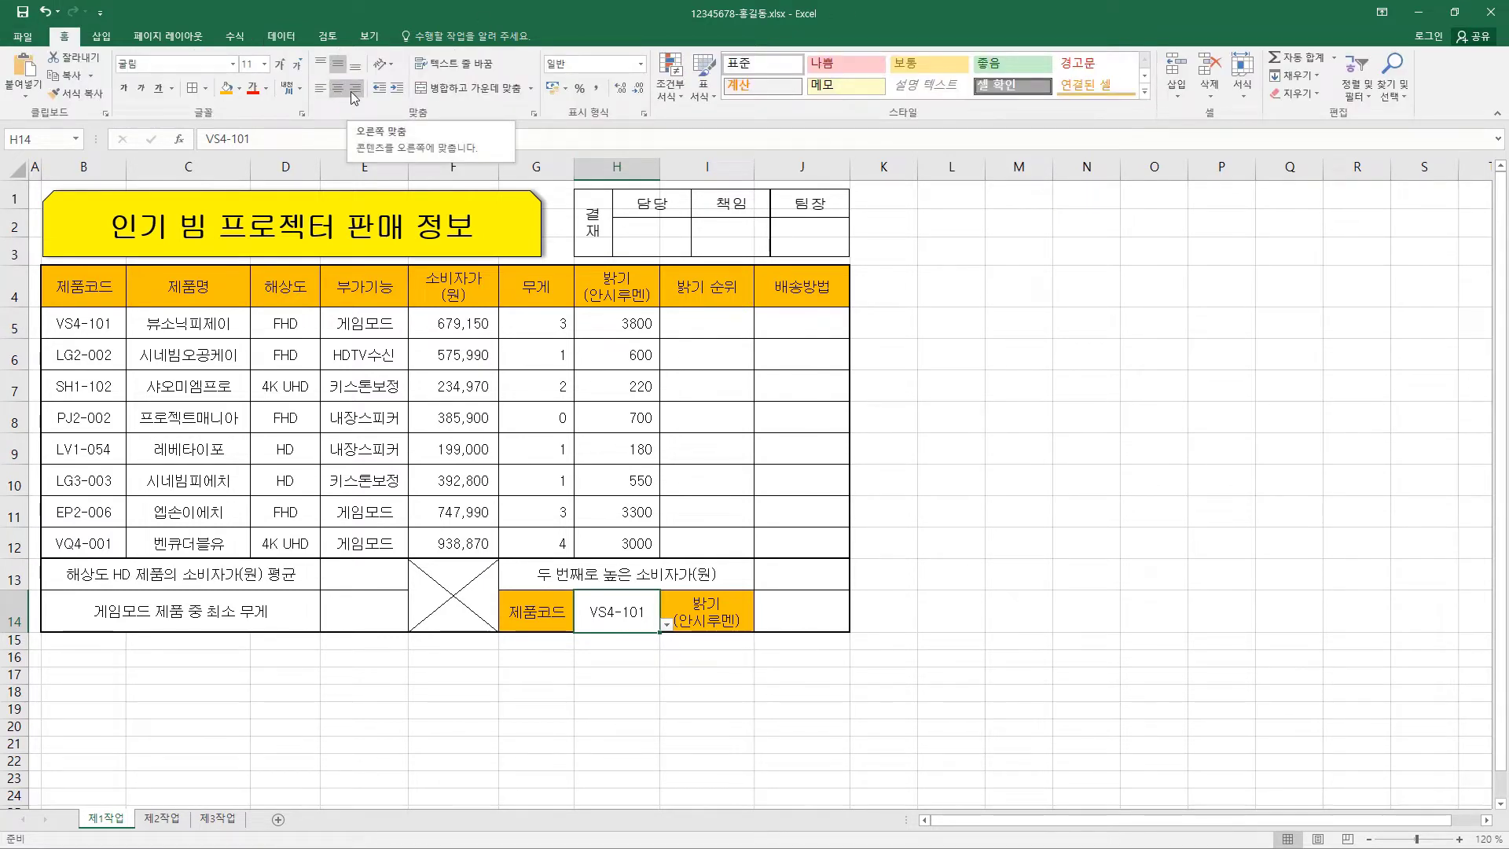
drag(546, 324, 550, 546)
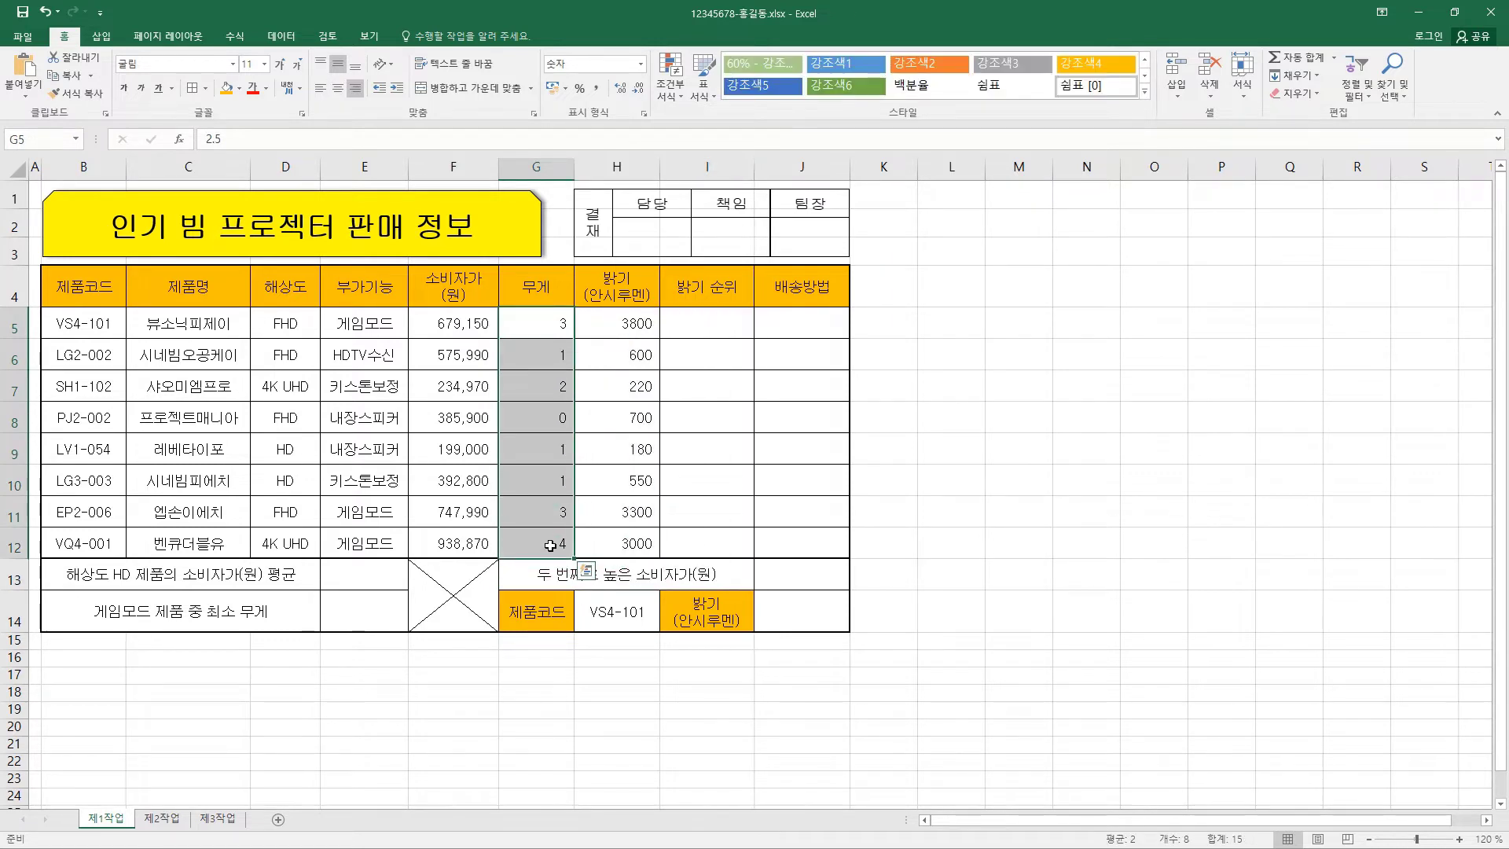
key(ctrl+1)
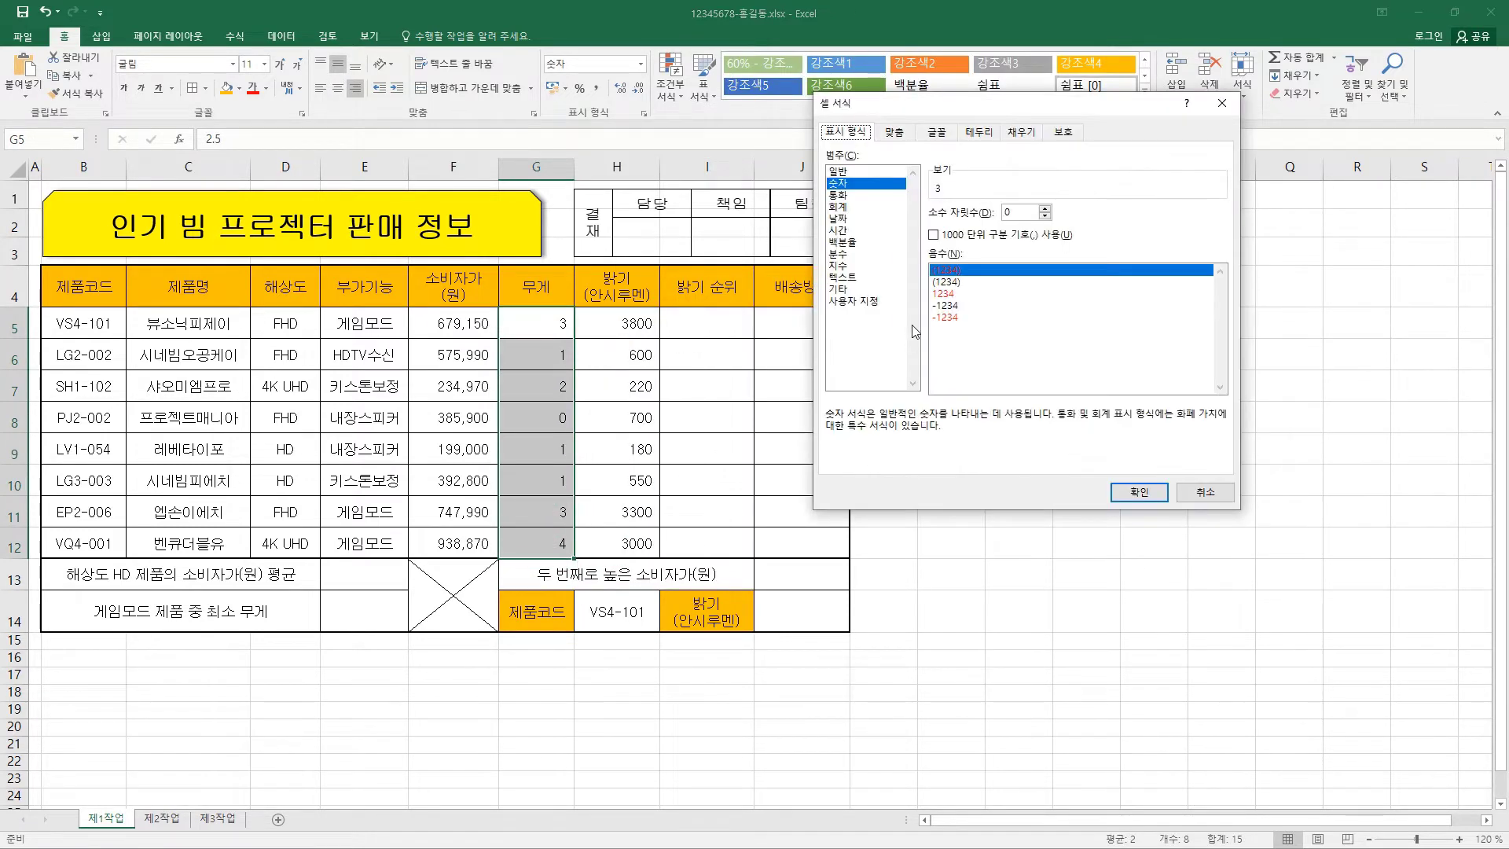
click(874, 301)
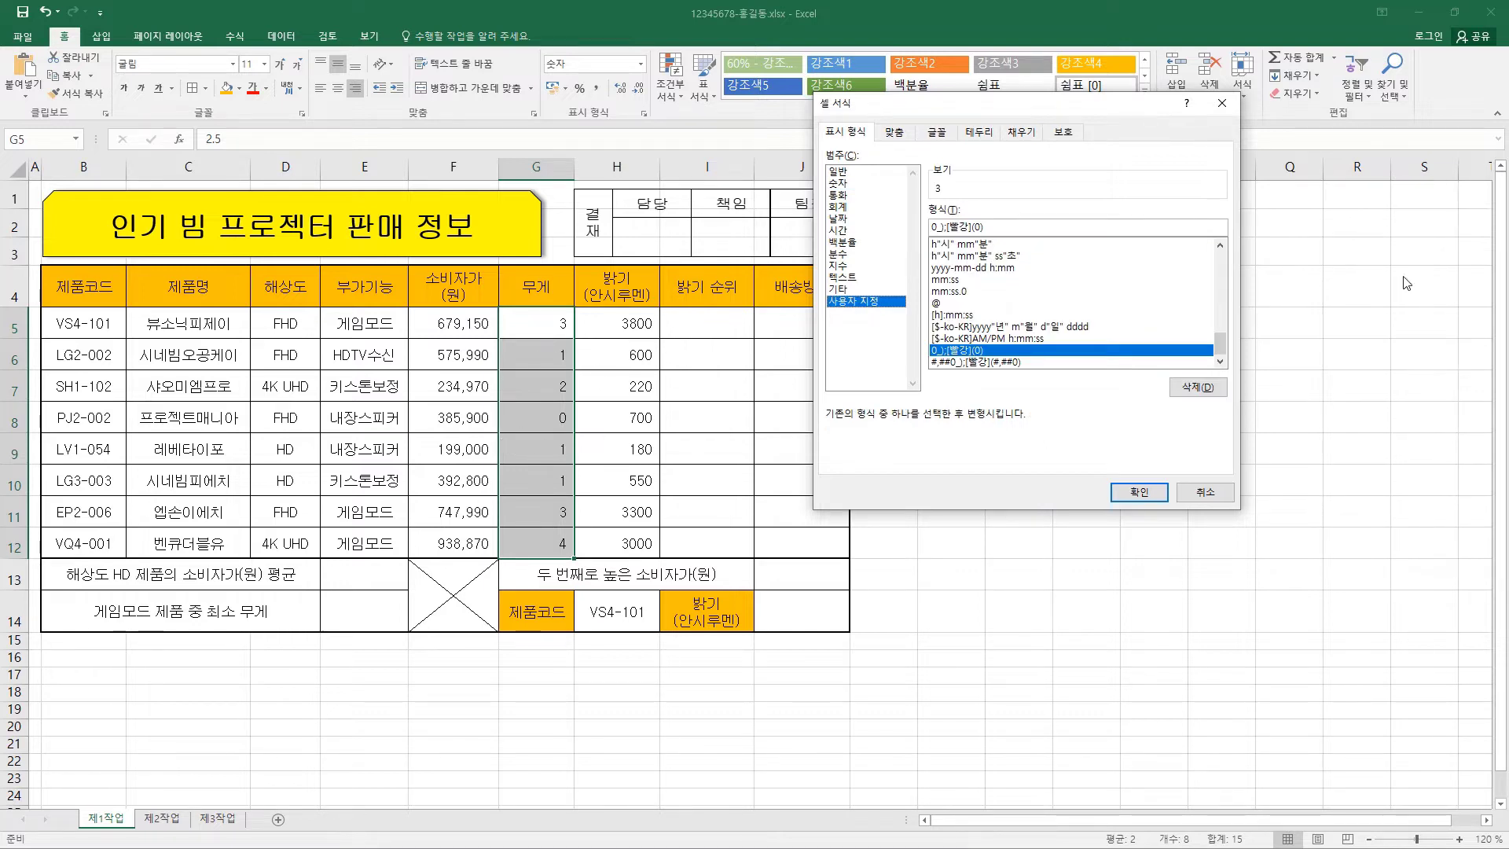
drag(1221, 346, 1222, 261)
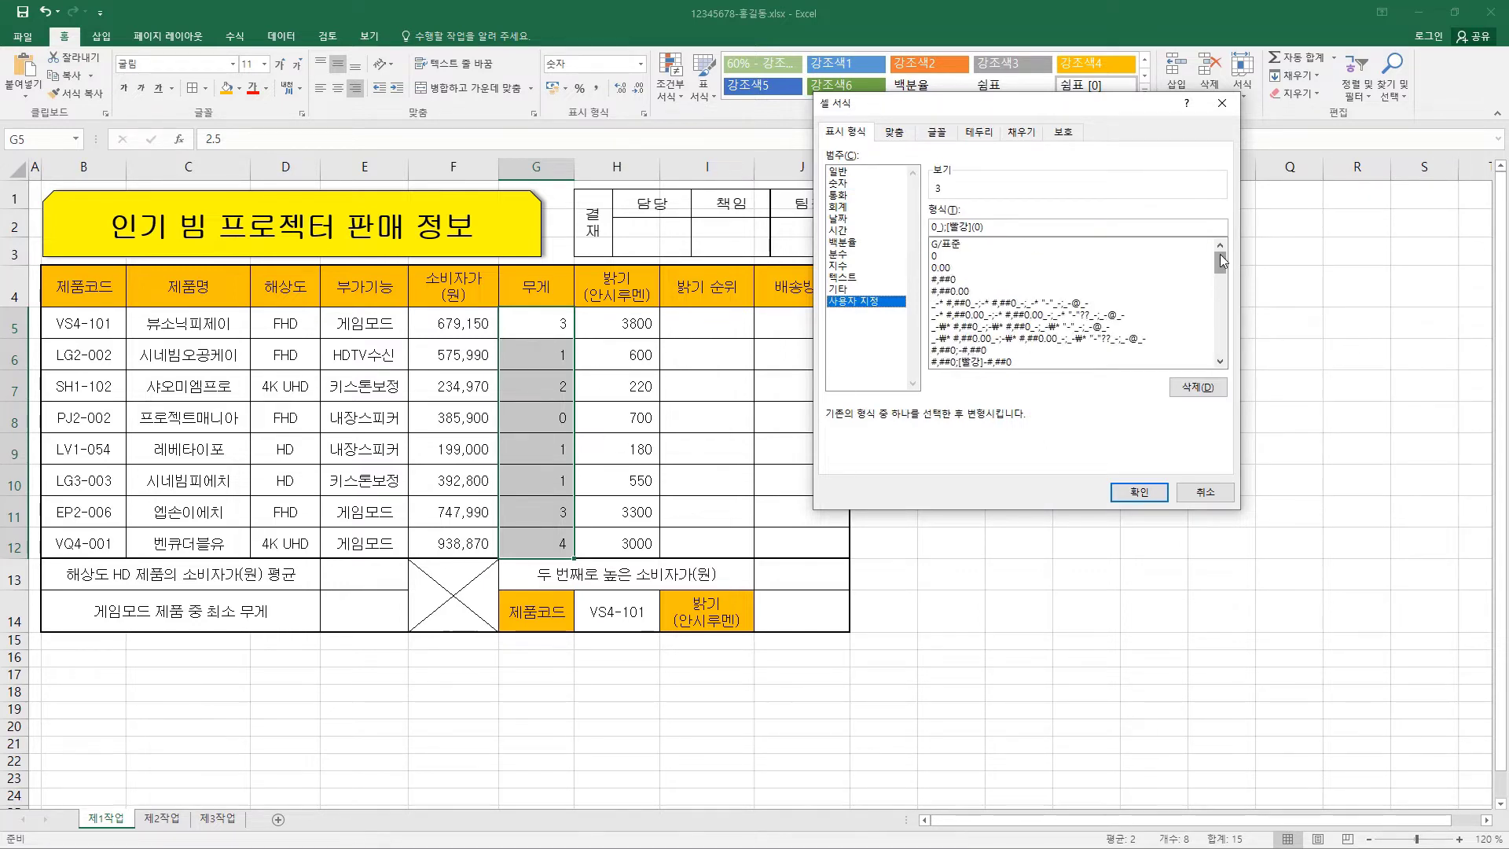
click(956, 282)
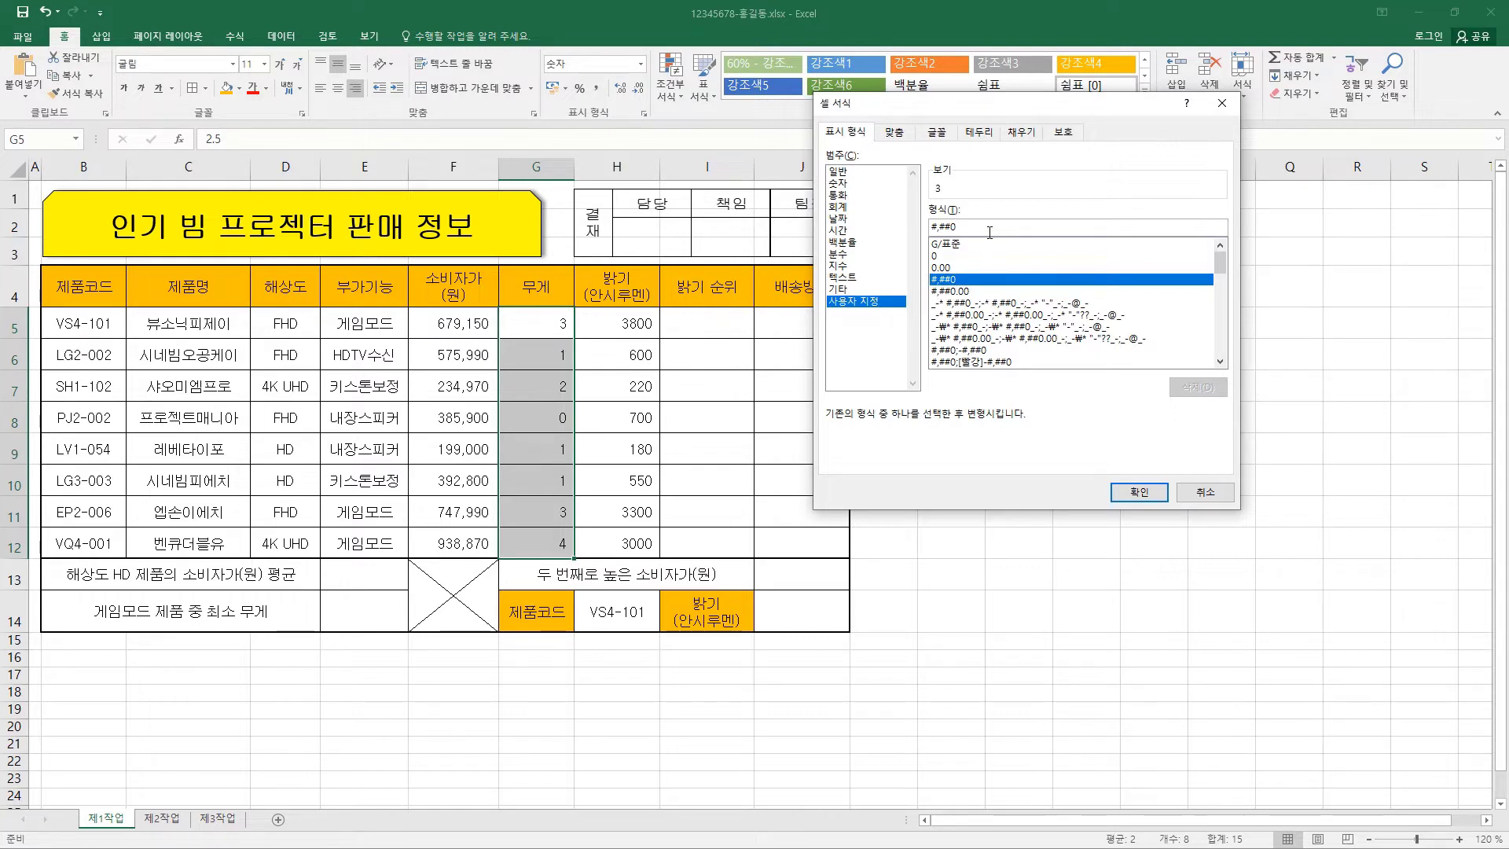
text(")
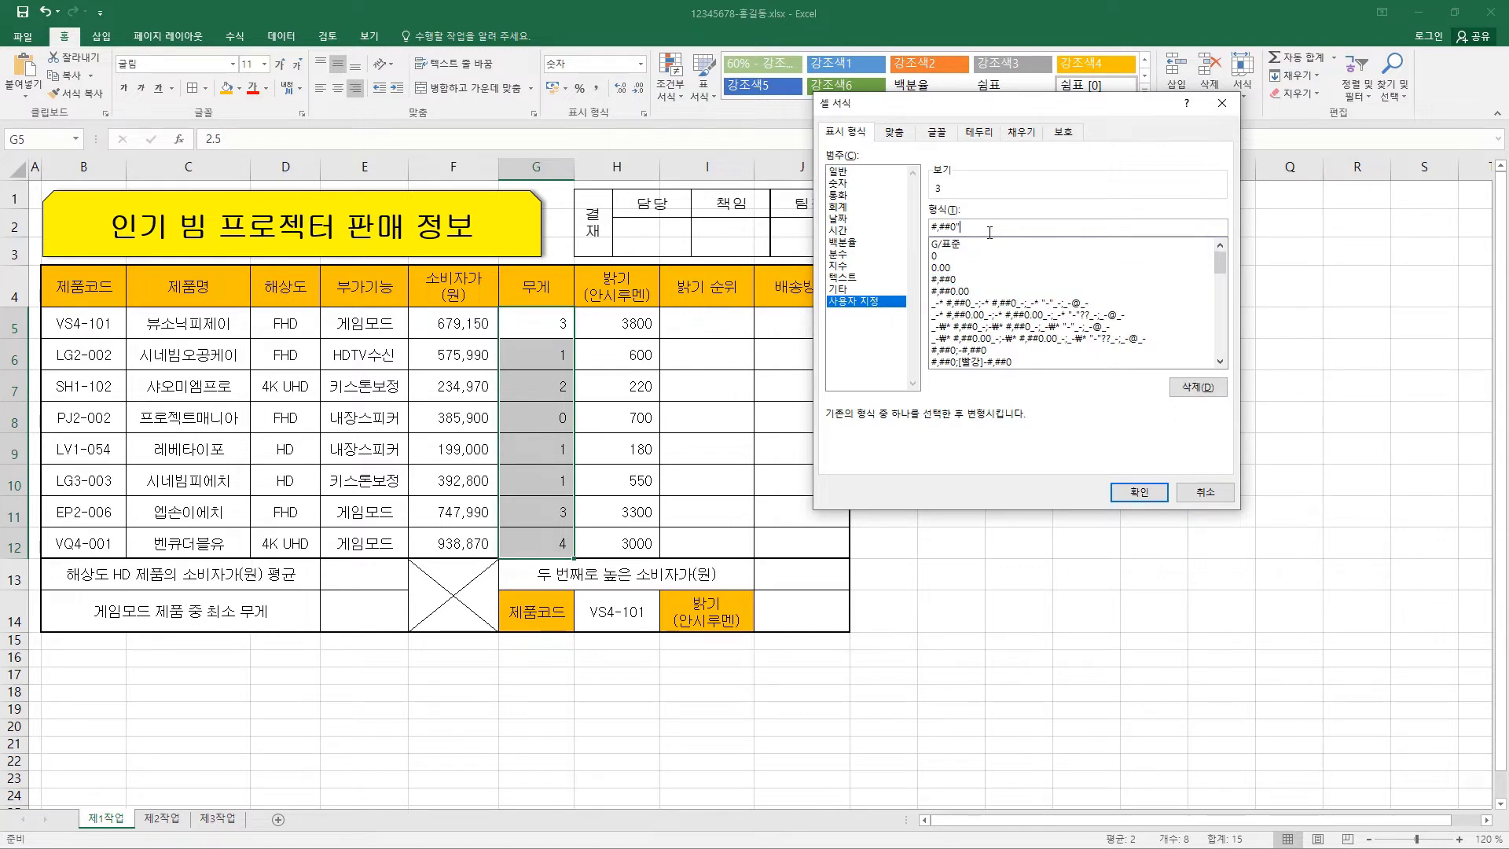
text(kg)
click(1139, 492)
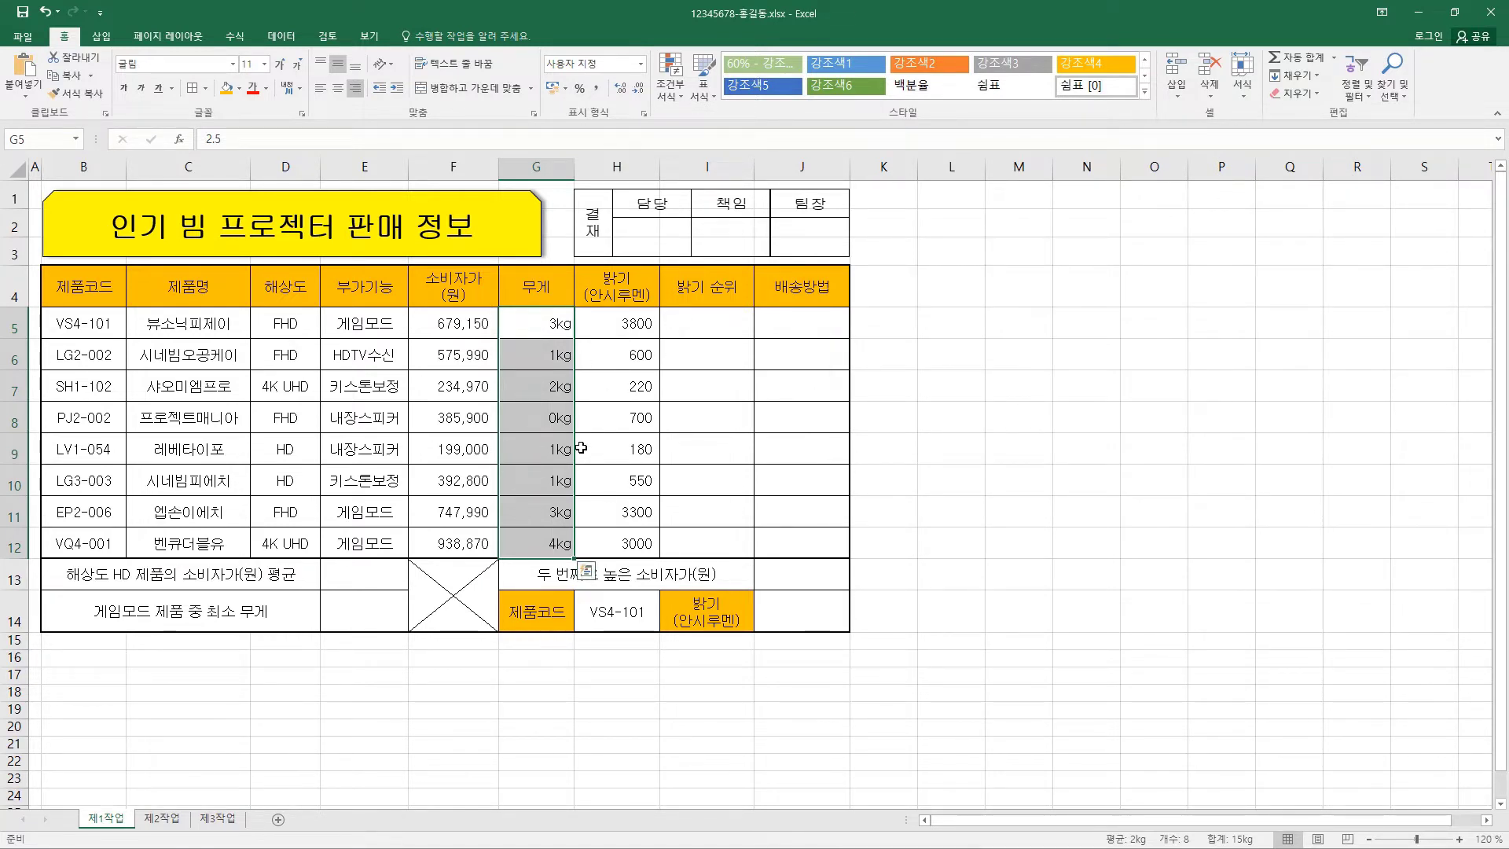
Define the name 해상도 for the range D5:D12 and reselect the range to check its name
click(290, 324)
drag(291, 324, 293, 541)
right_click(293, 541)
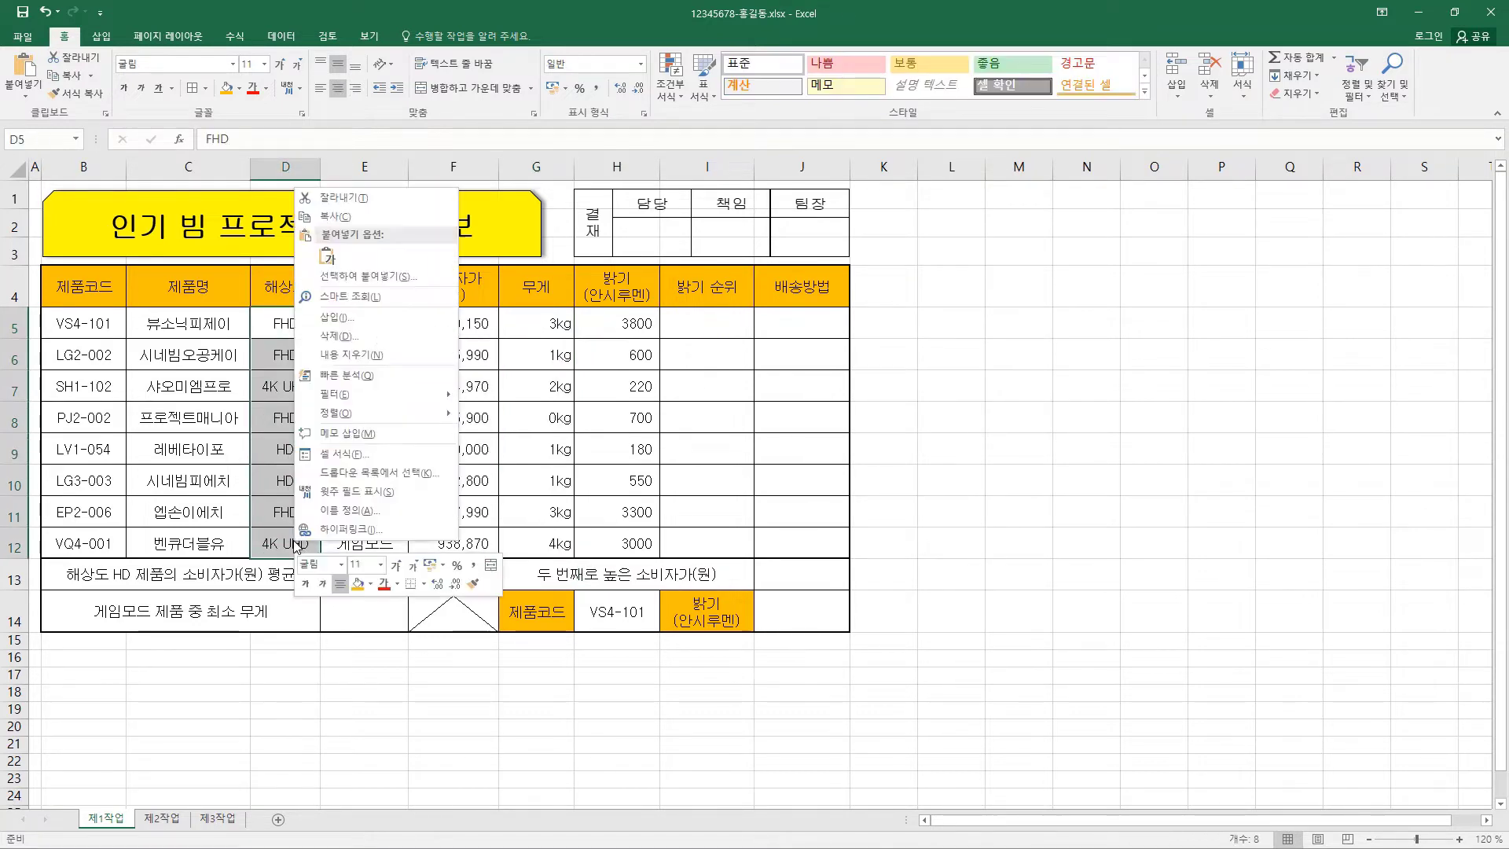
click(297, 512)
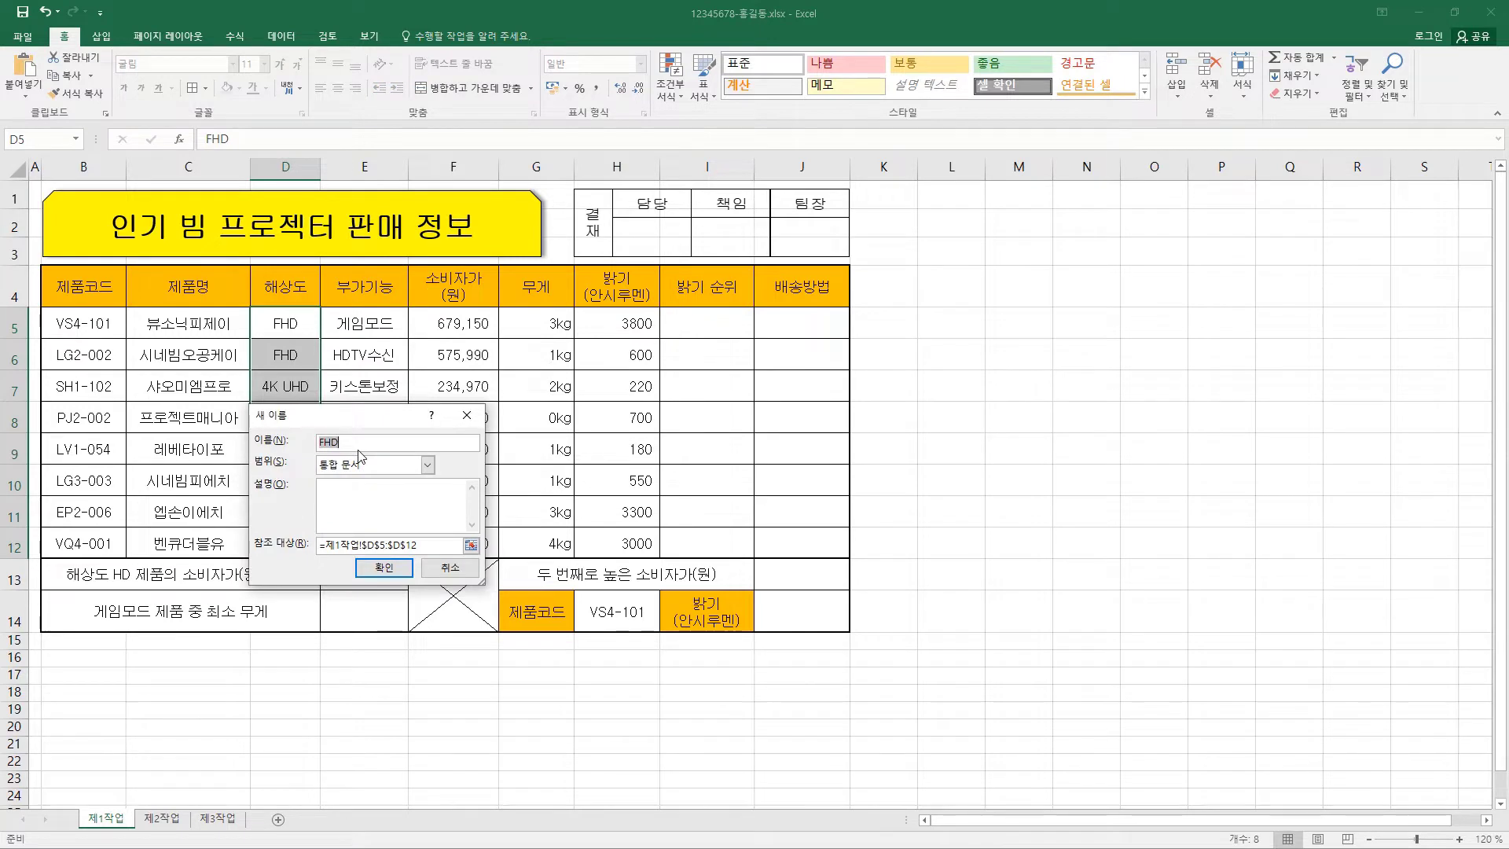
text(해상도)
click(384, 567)
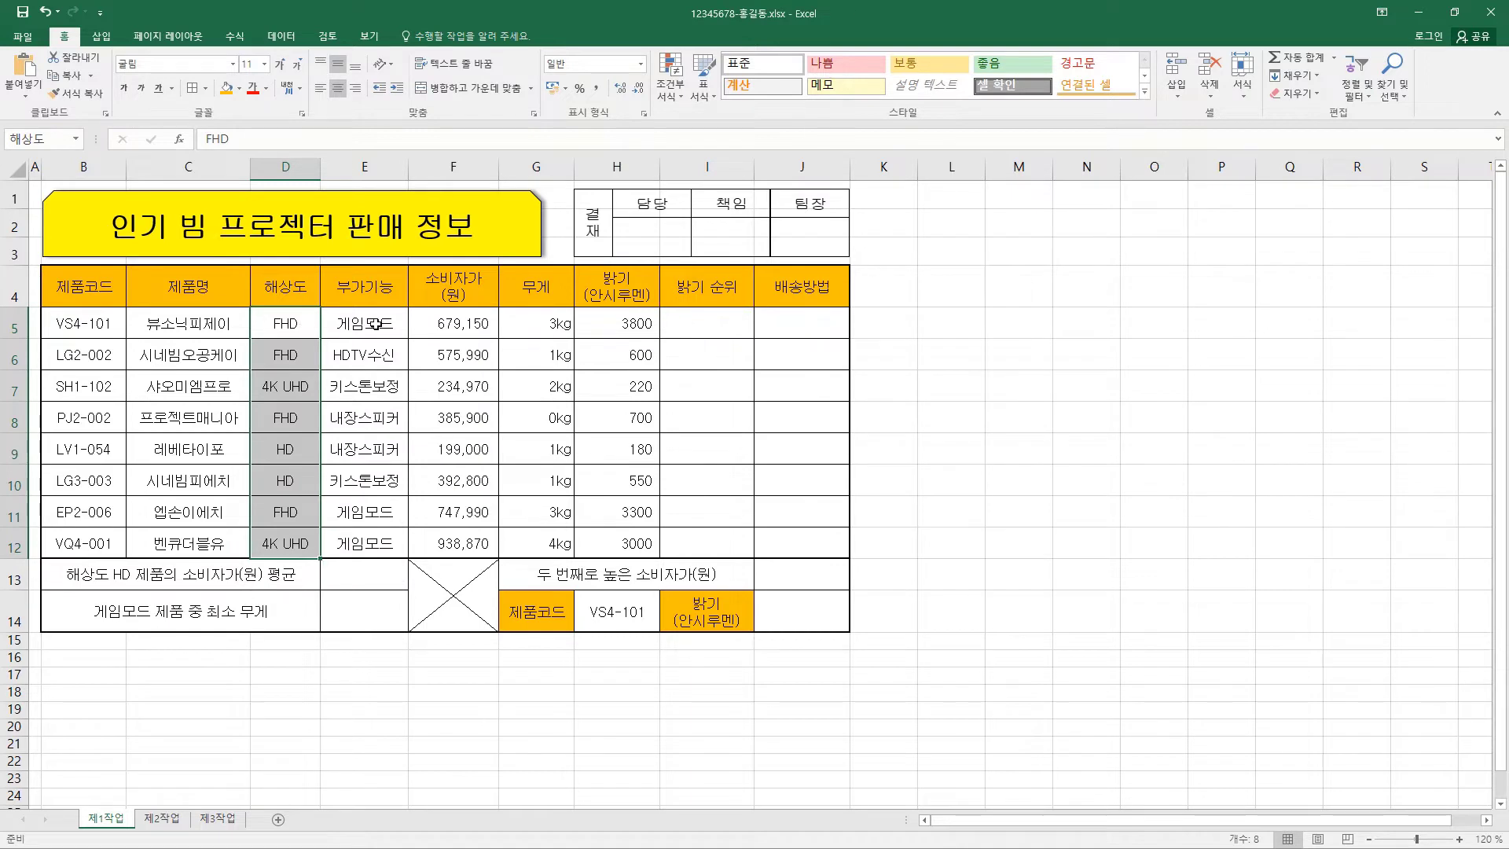
drag(304, 323, 295, 541)
click(888, 573)
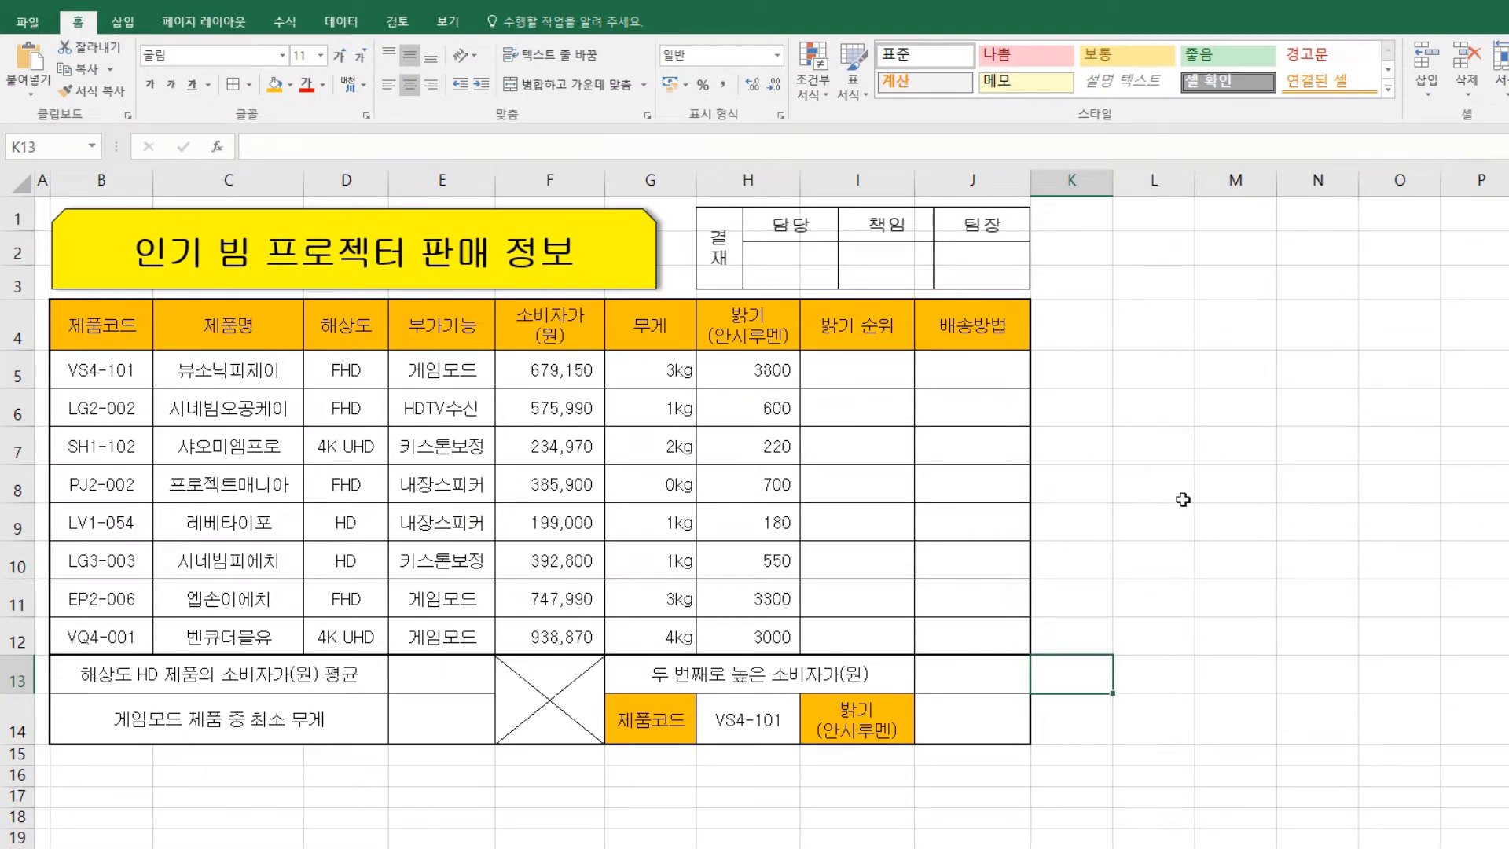
Fill the 밝기 순위 cells I5:I12 with the descending rank formula =RANK.EQ(H5,$H$5:$H$12,0)
click(850, 368)
drag(851, 404, 857, 637)
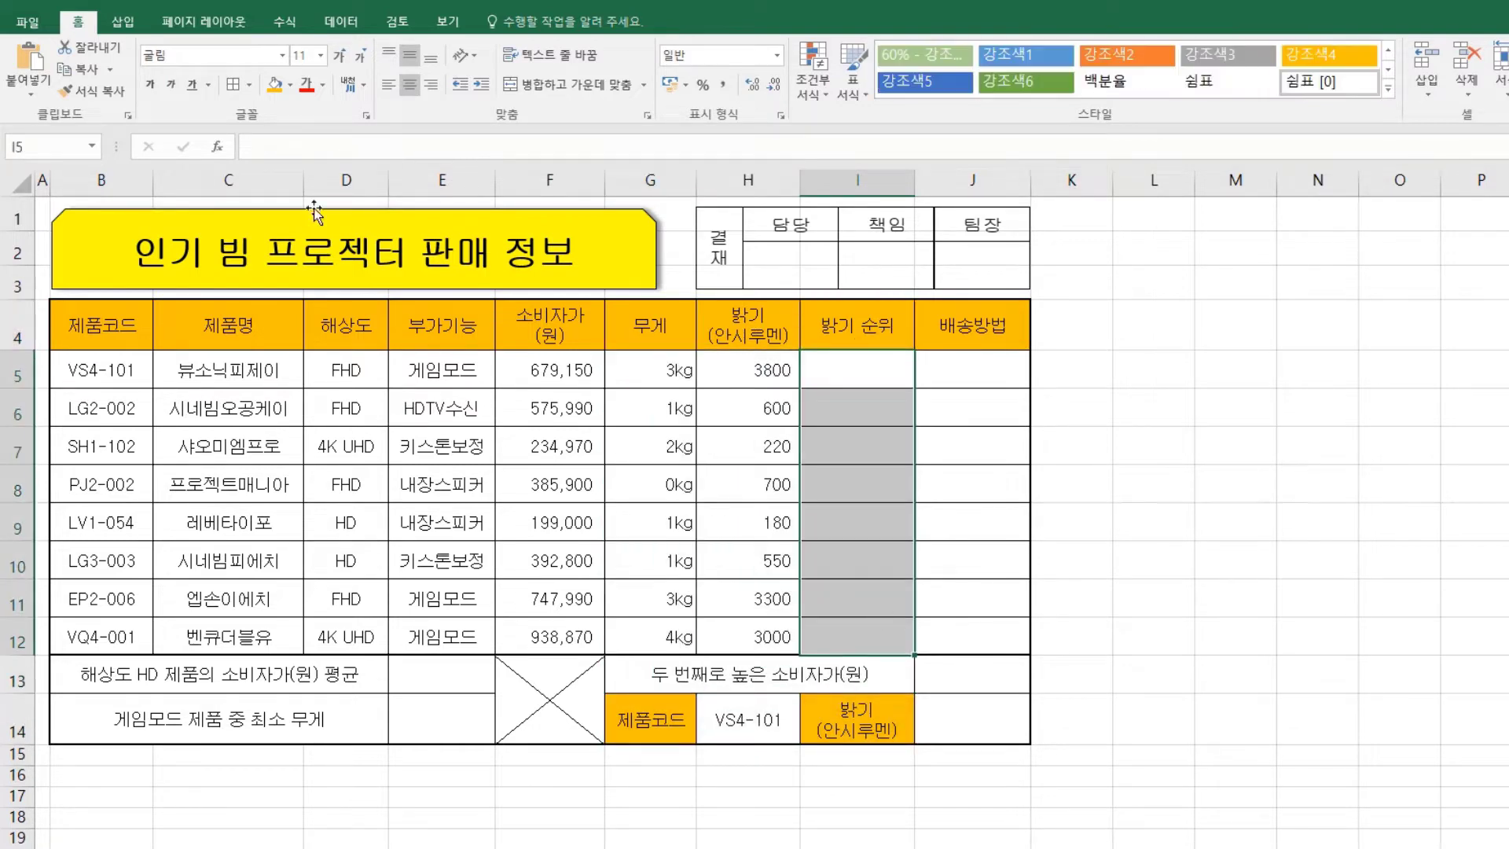
click(307, 147)
text(=)
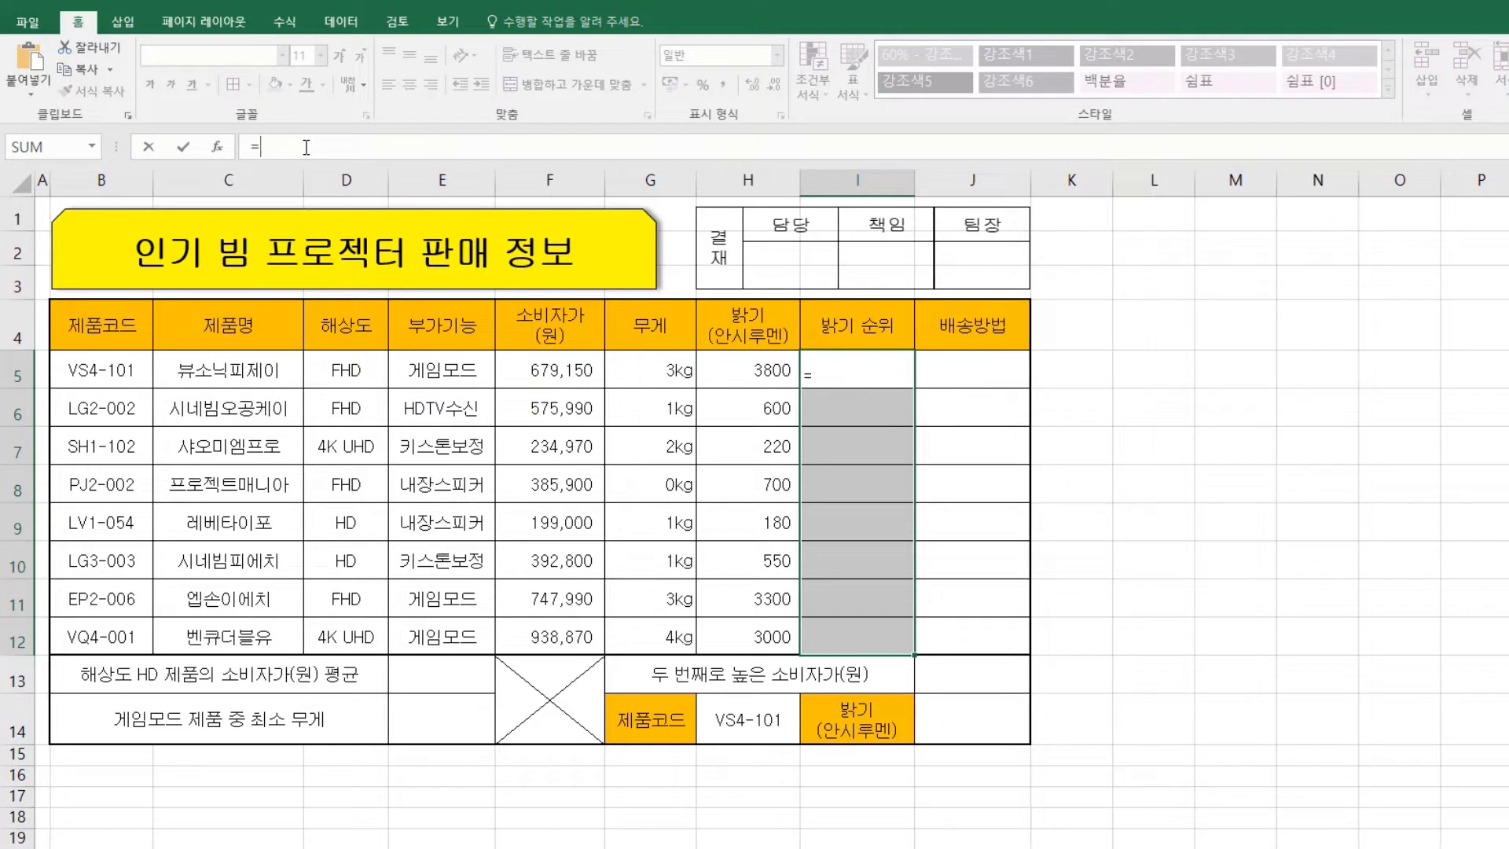
text(rank.e)
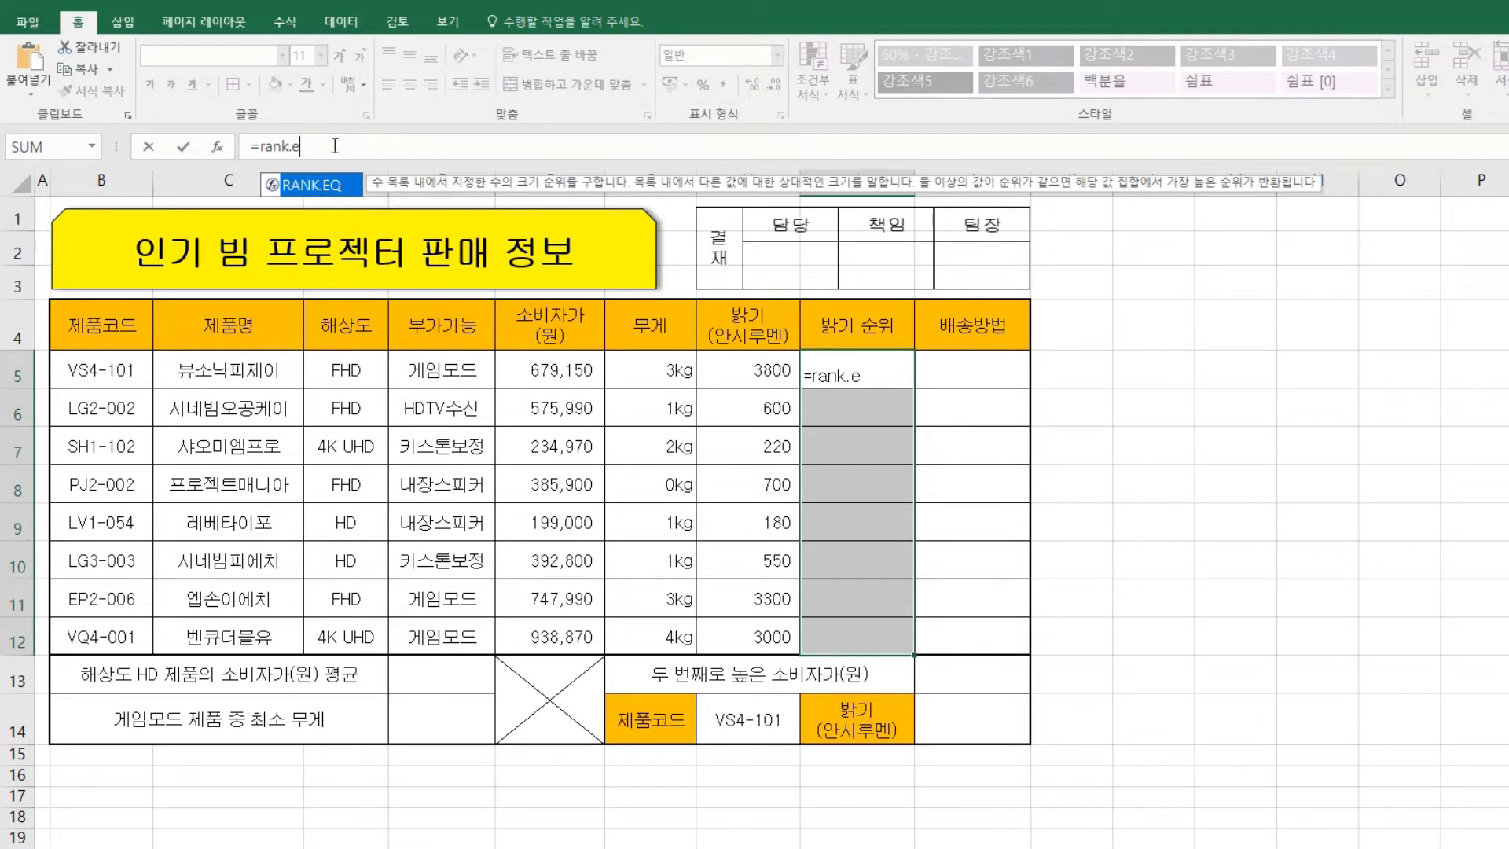
key(Tab)
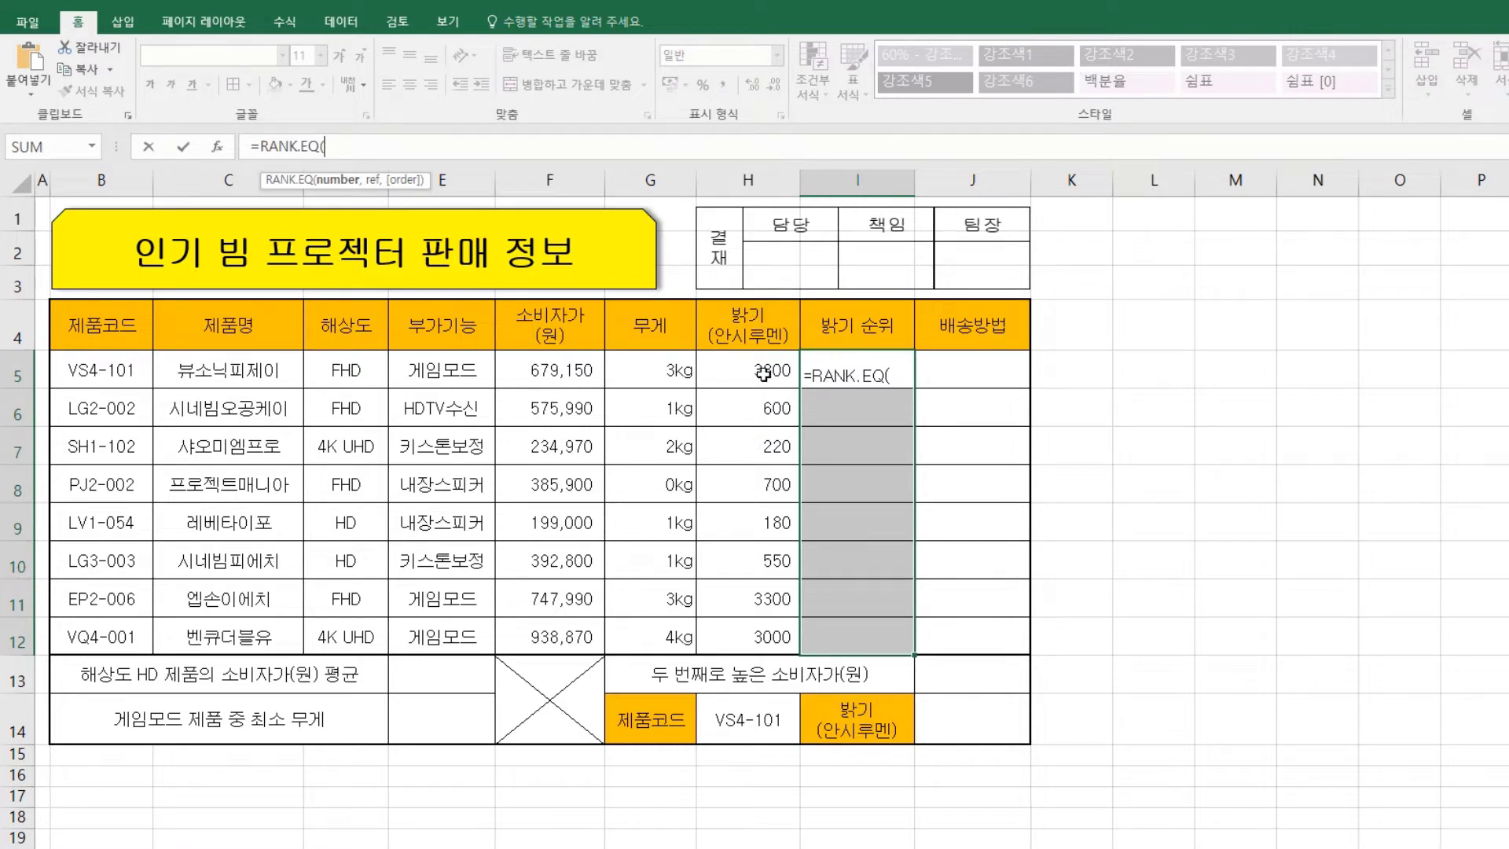
click(763, 374)
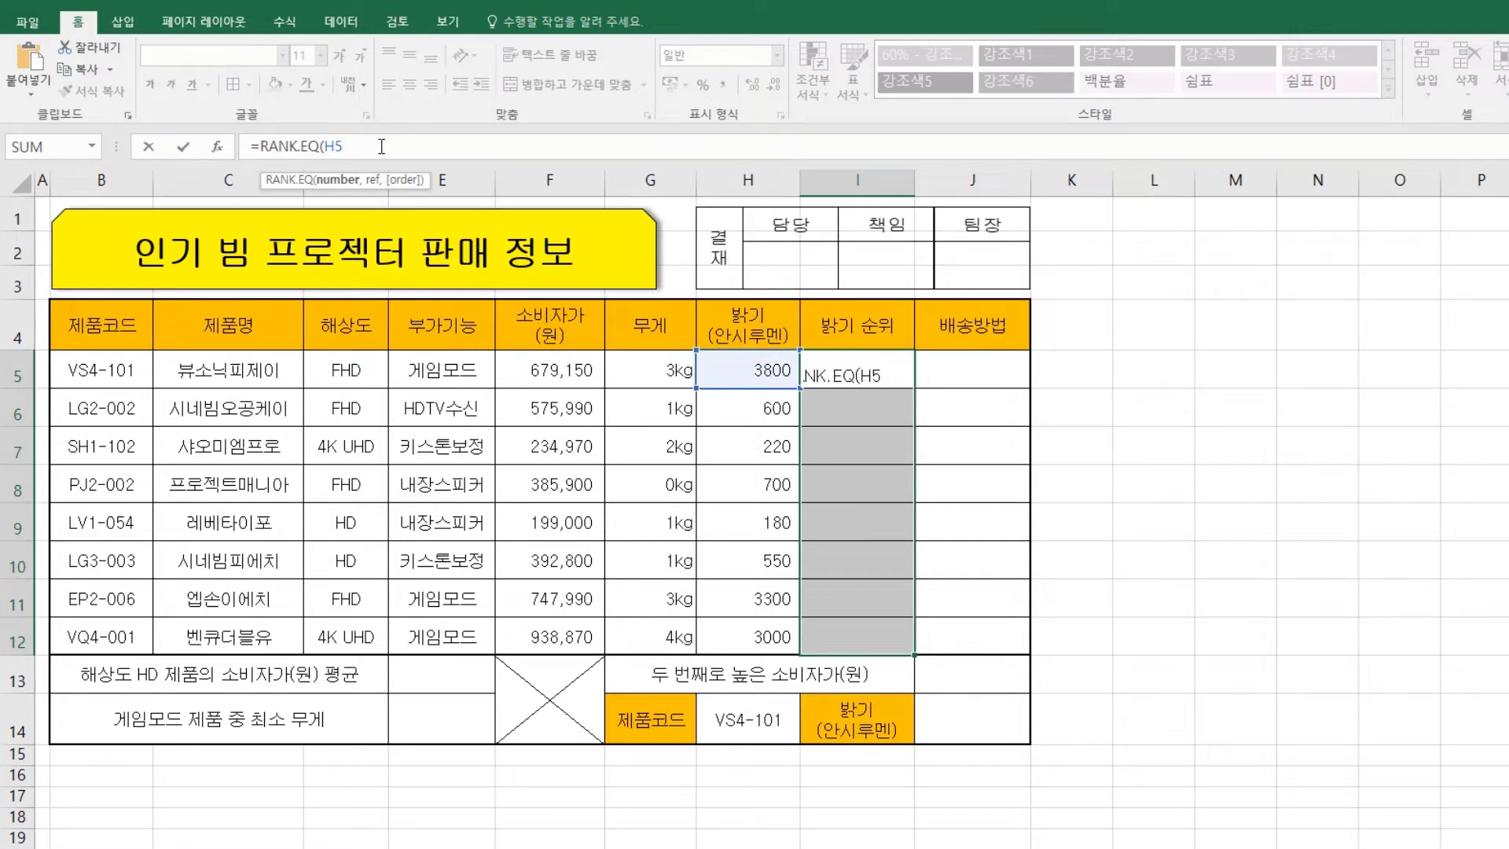
text(,)
drag(778, 388, 772, 629)
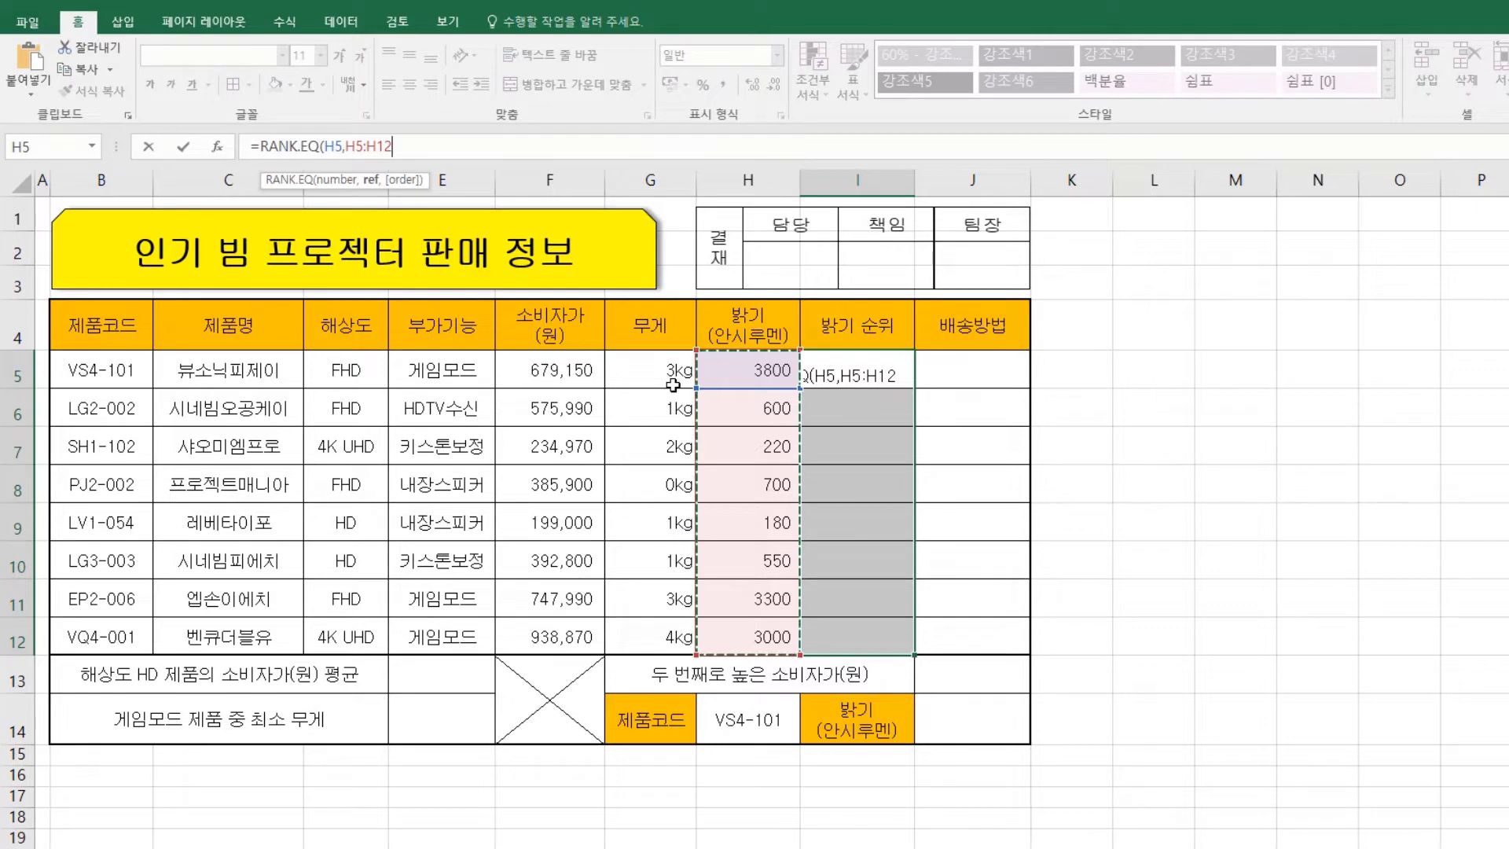
key(F4)
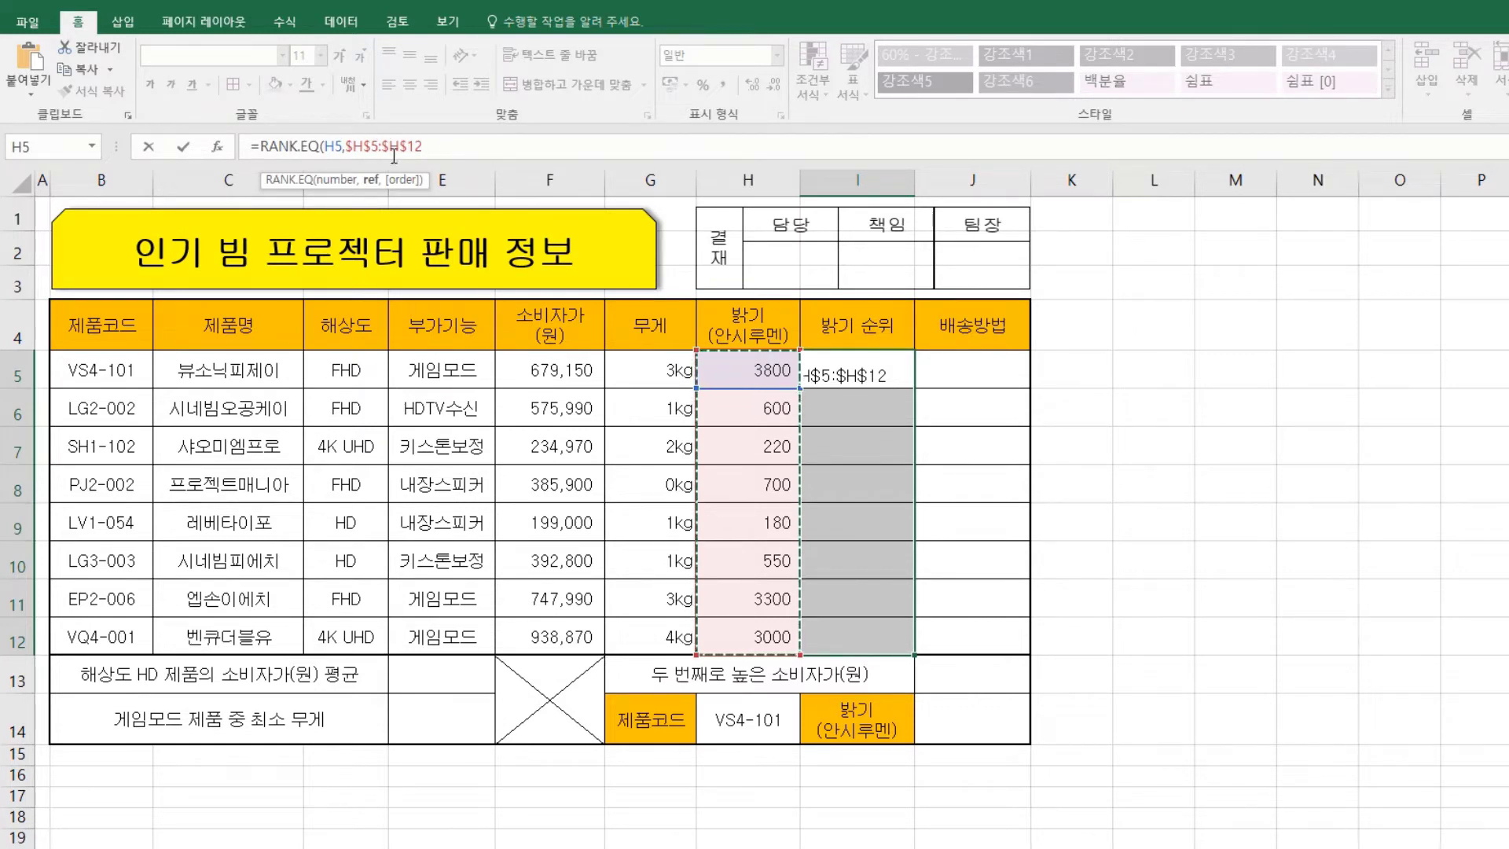
click(429, 146)
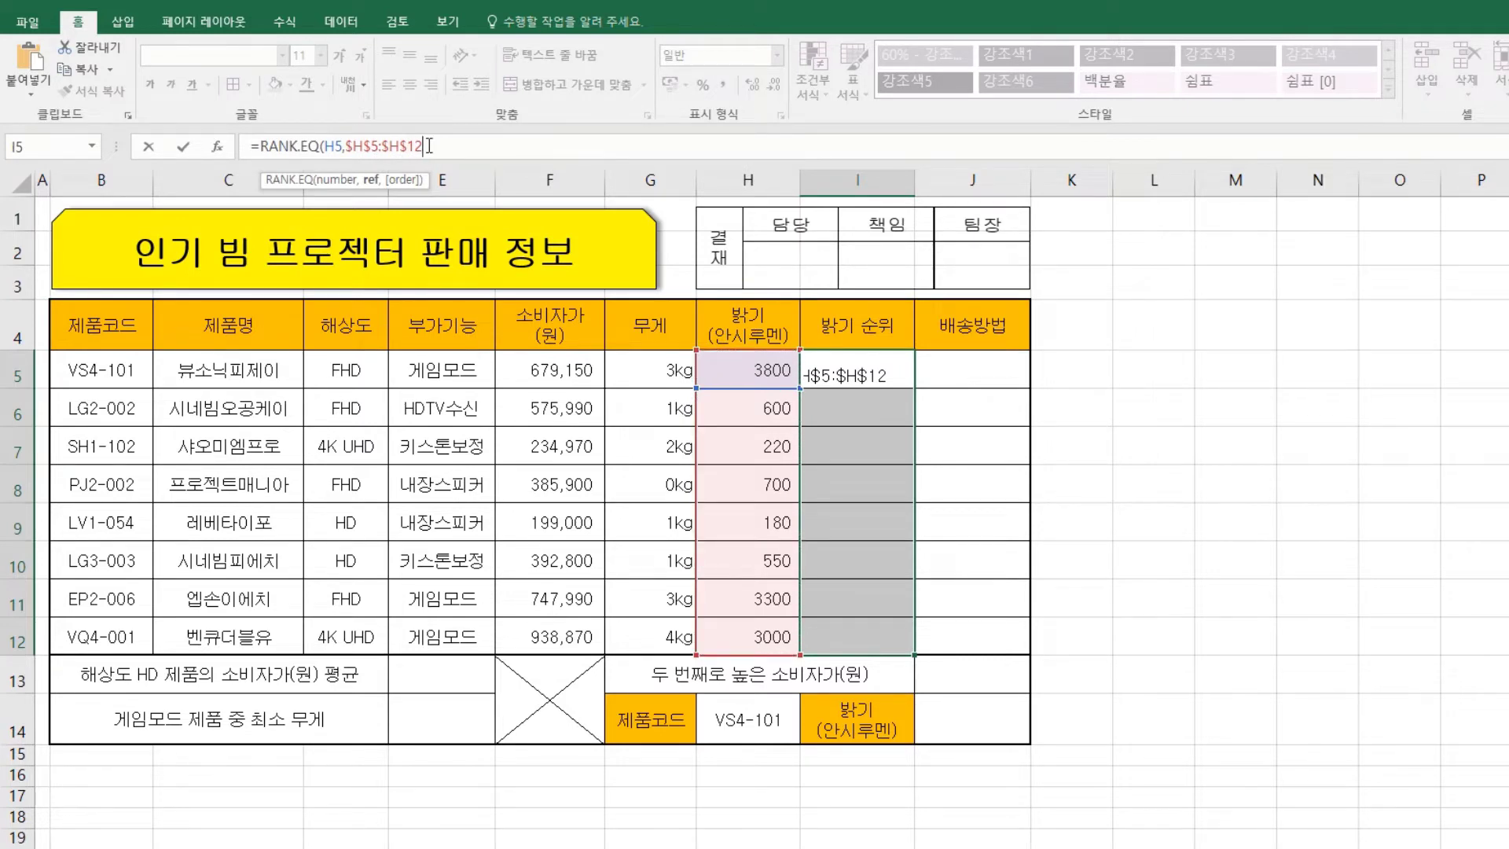
text(,)
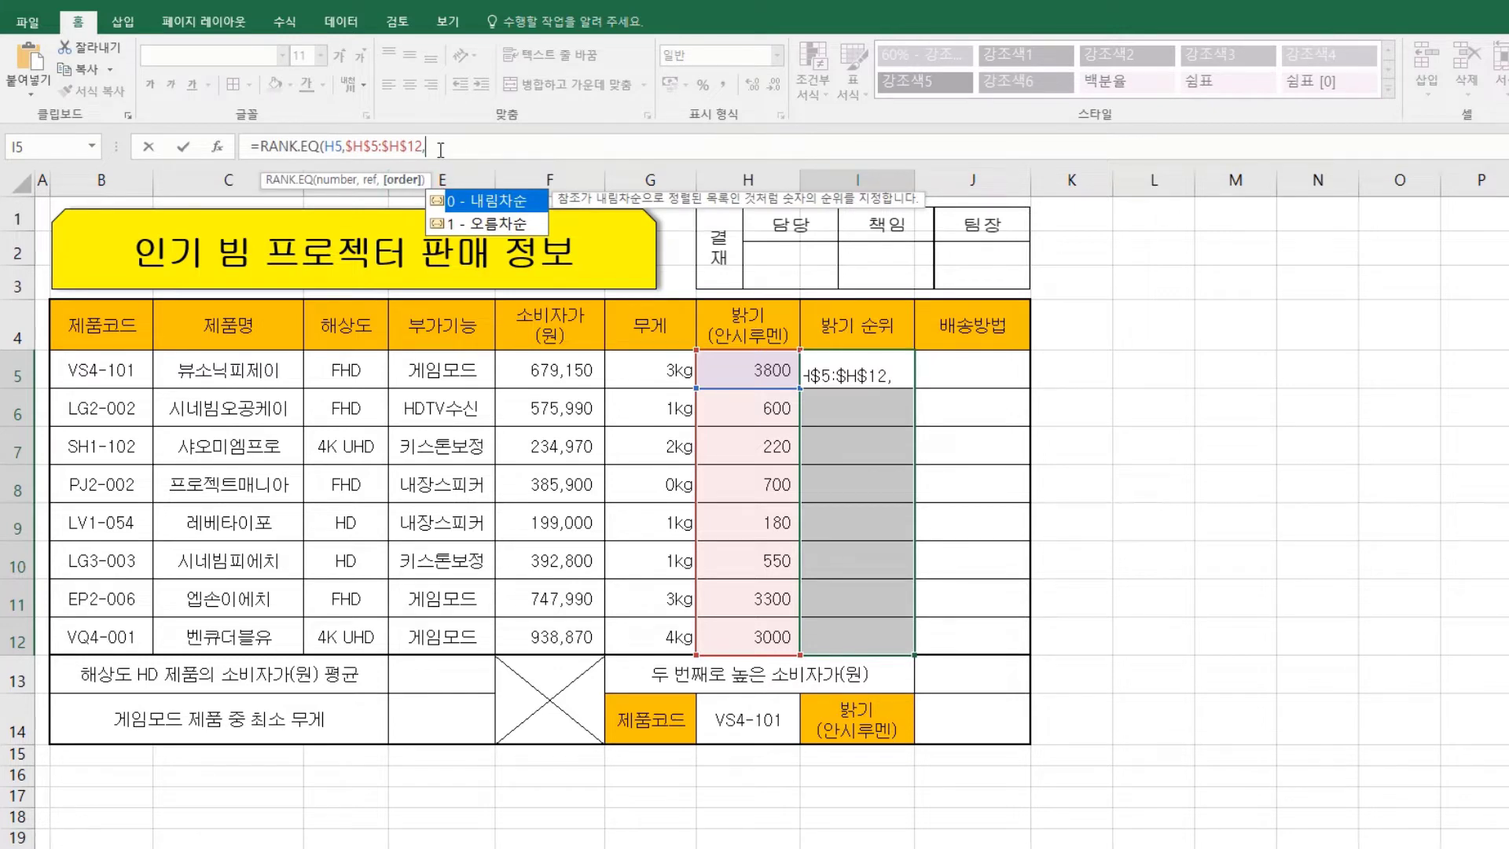
key(BackSpace)
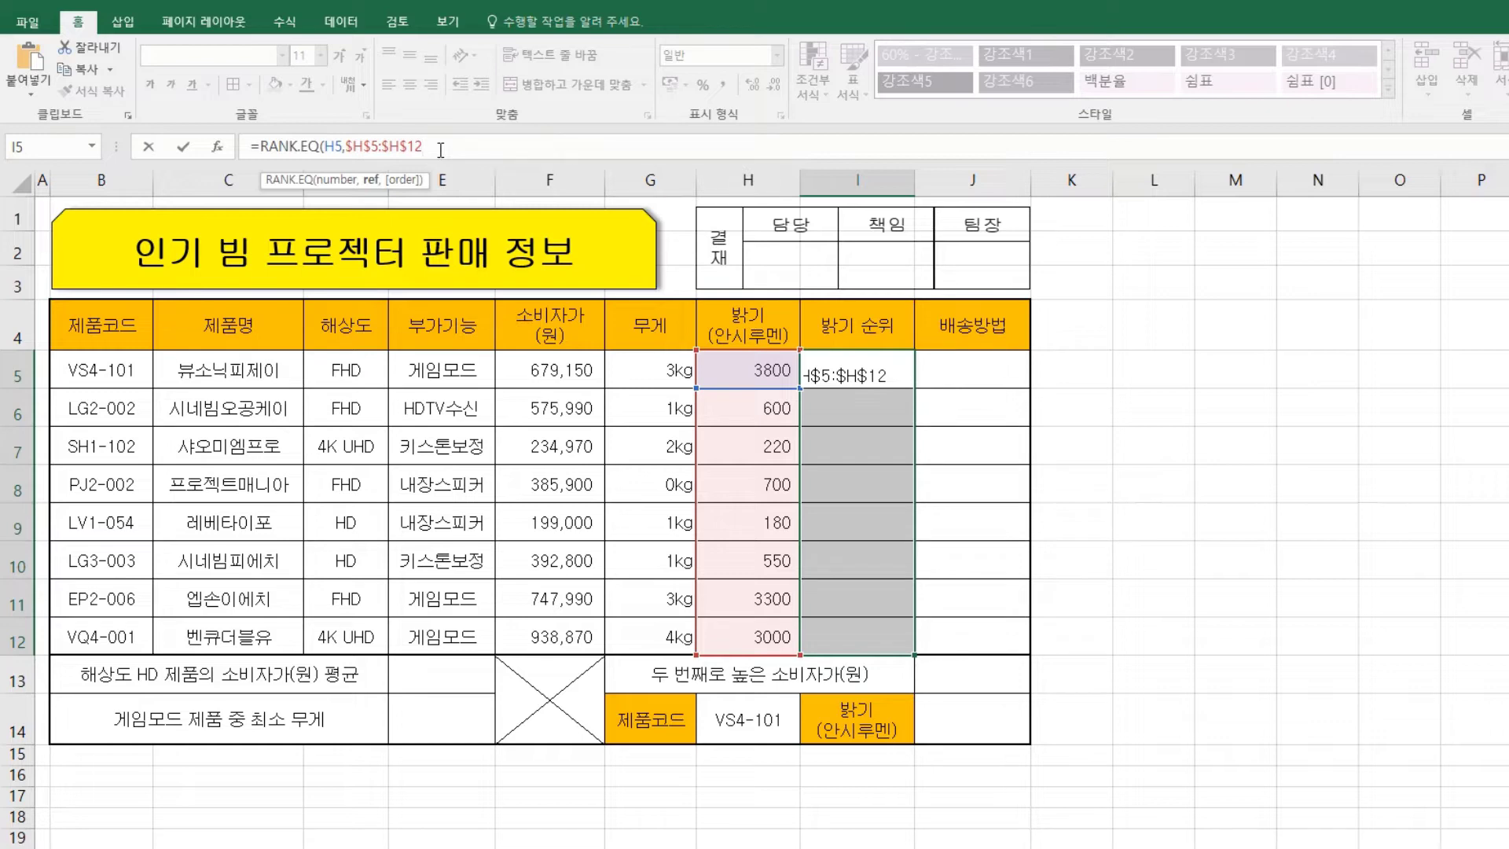
text(,)
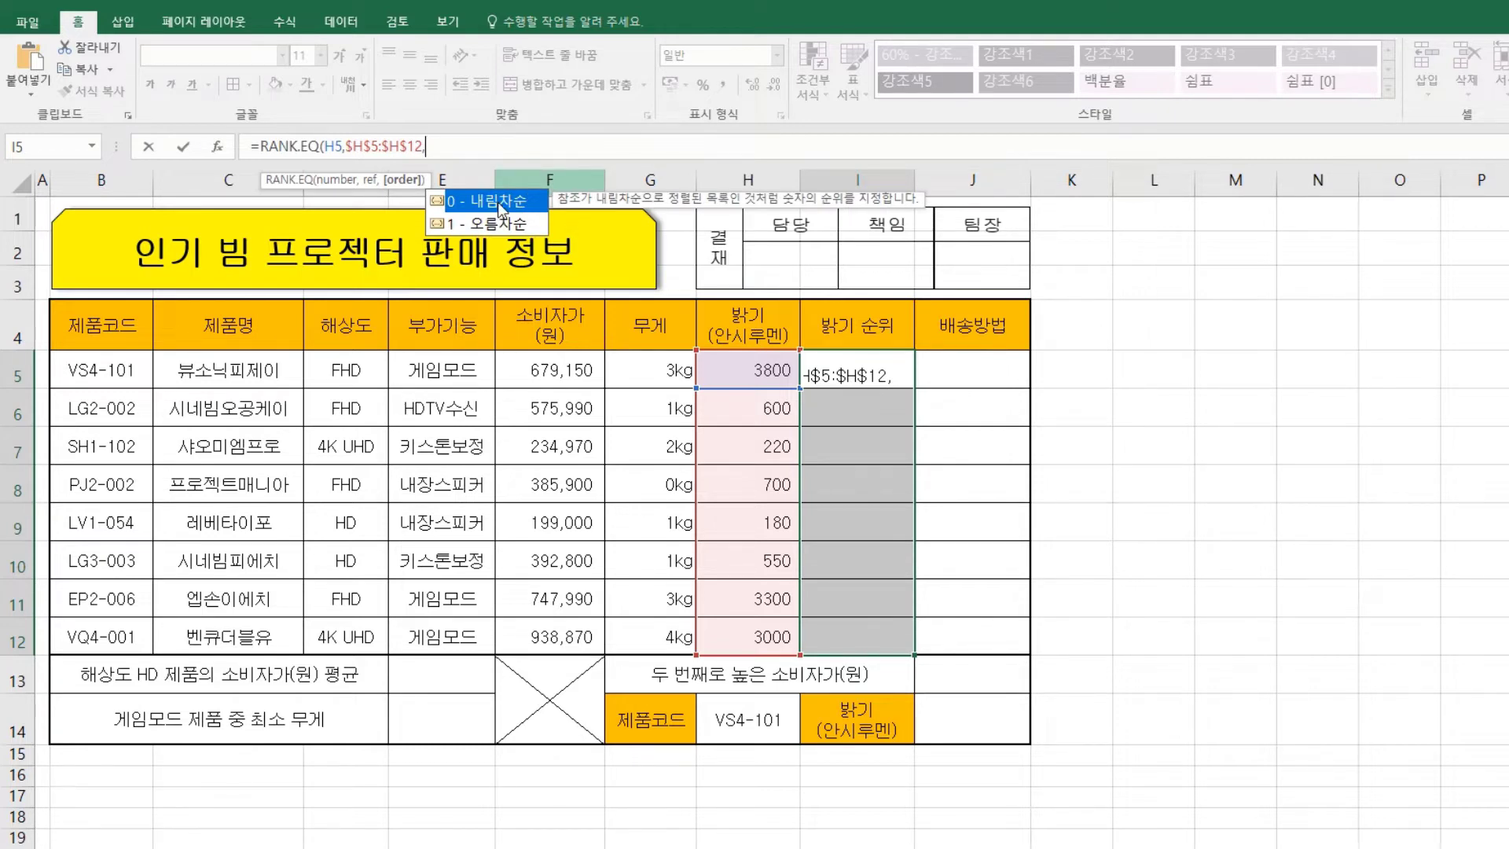
text(0))
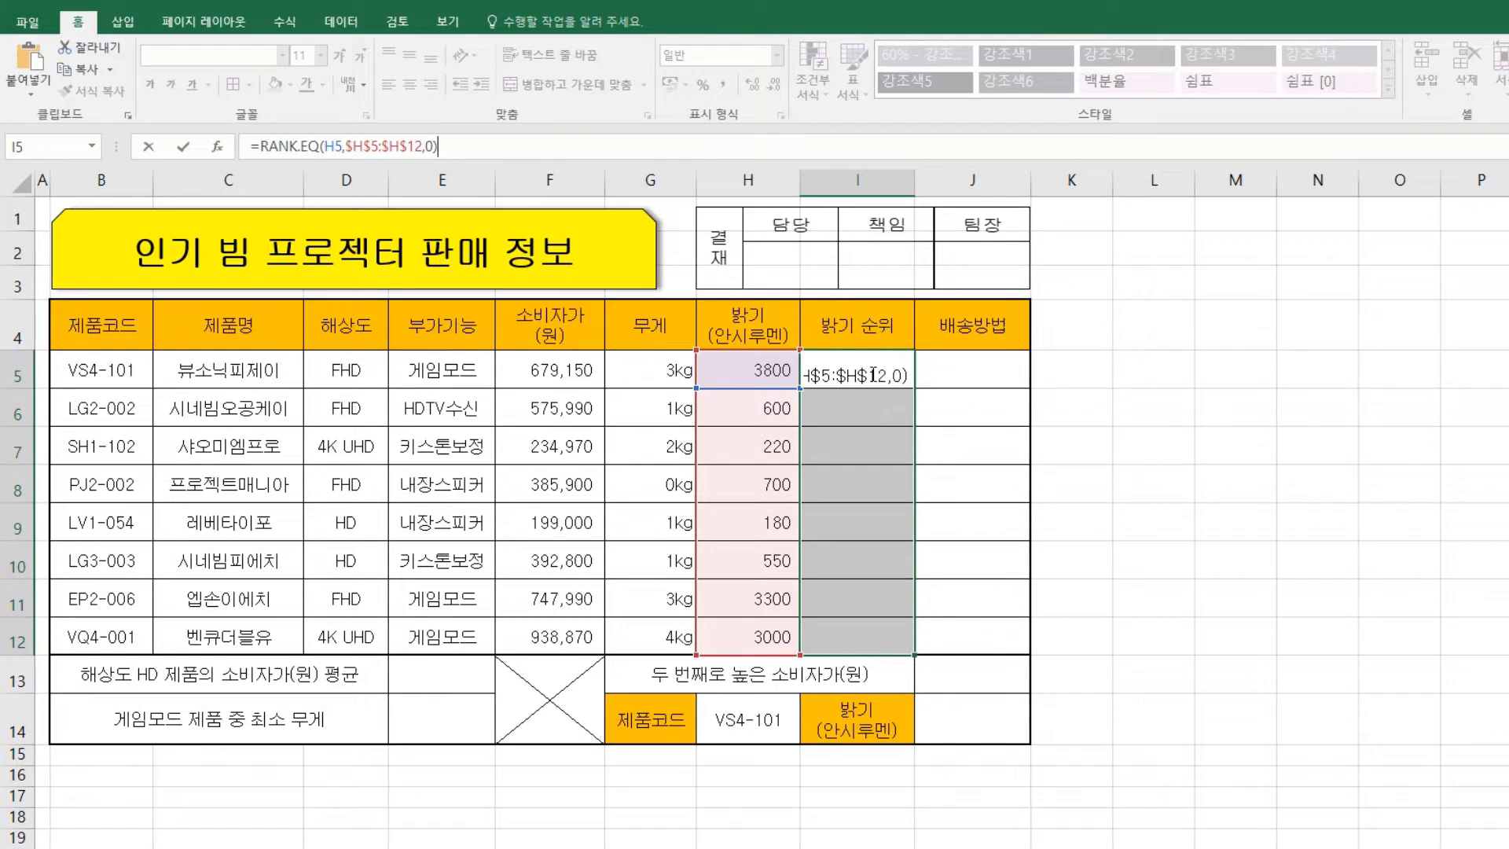
key(ctrl+Return)
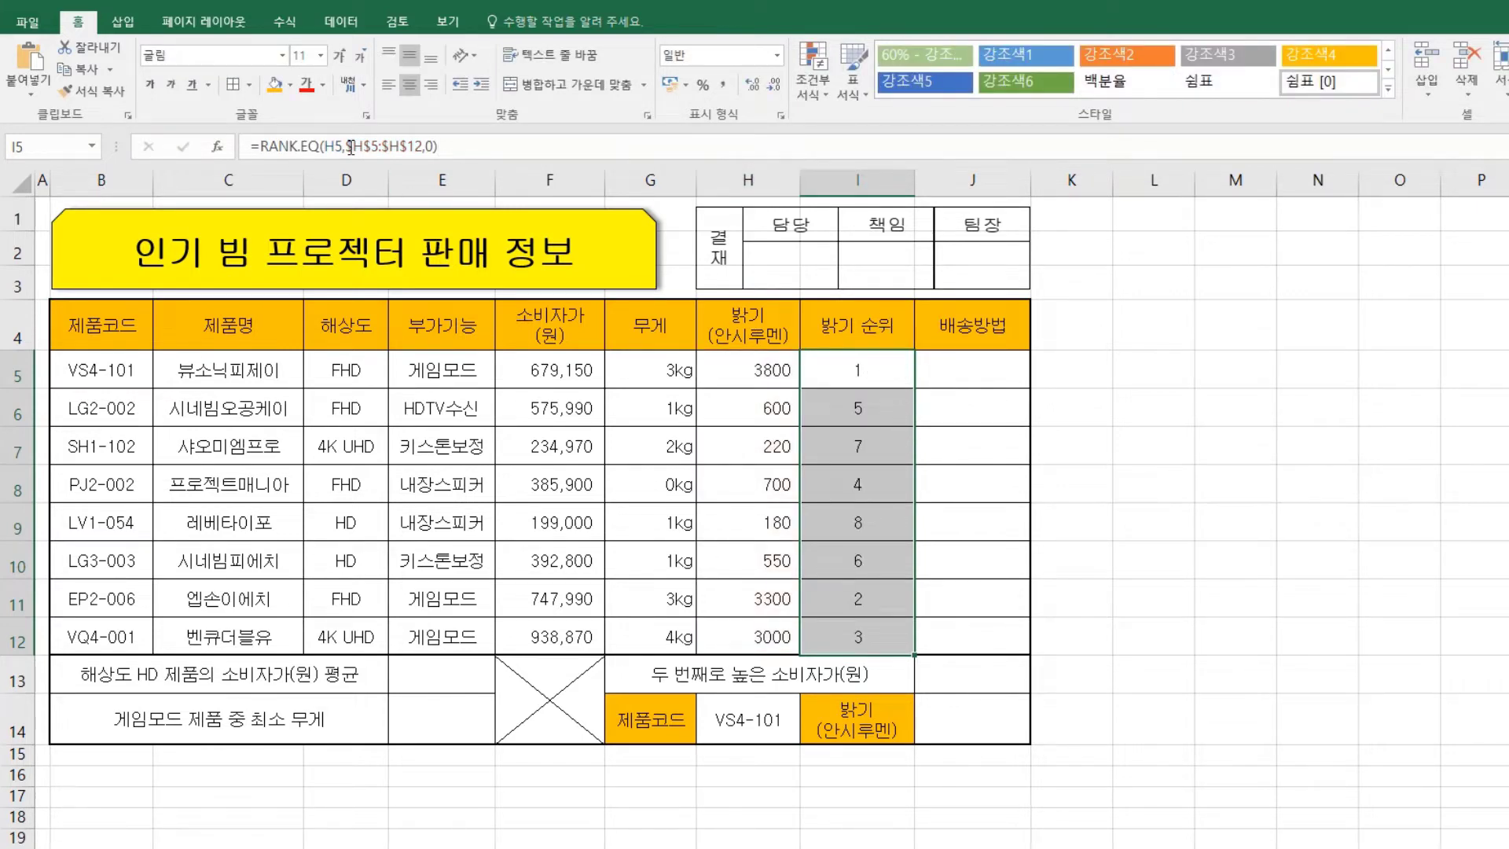
drag(346, 146, 422, 146)
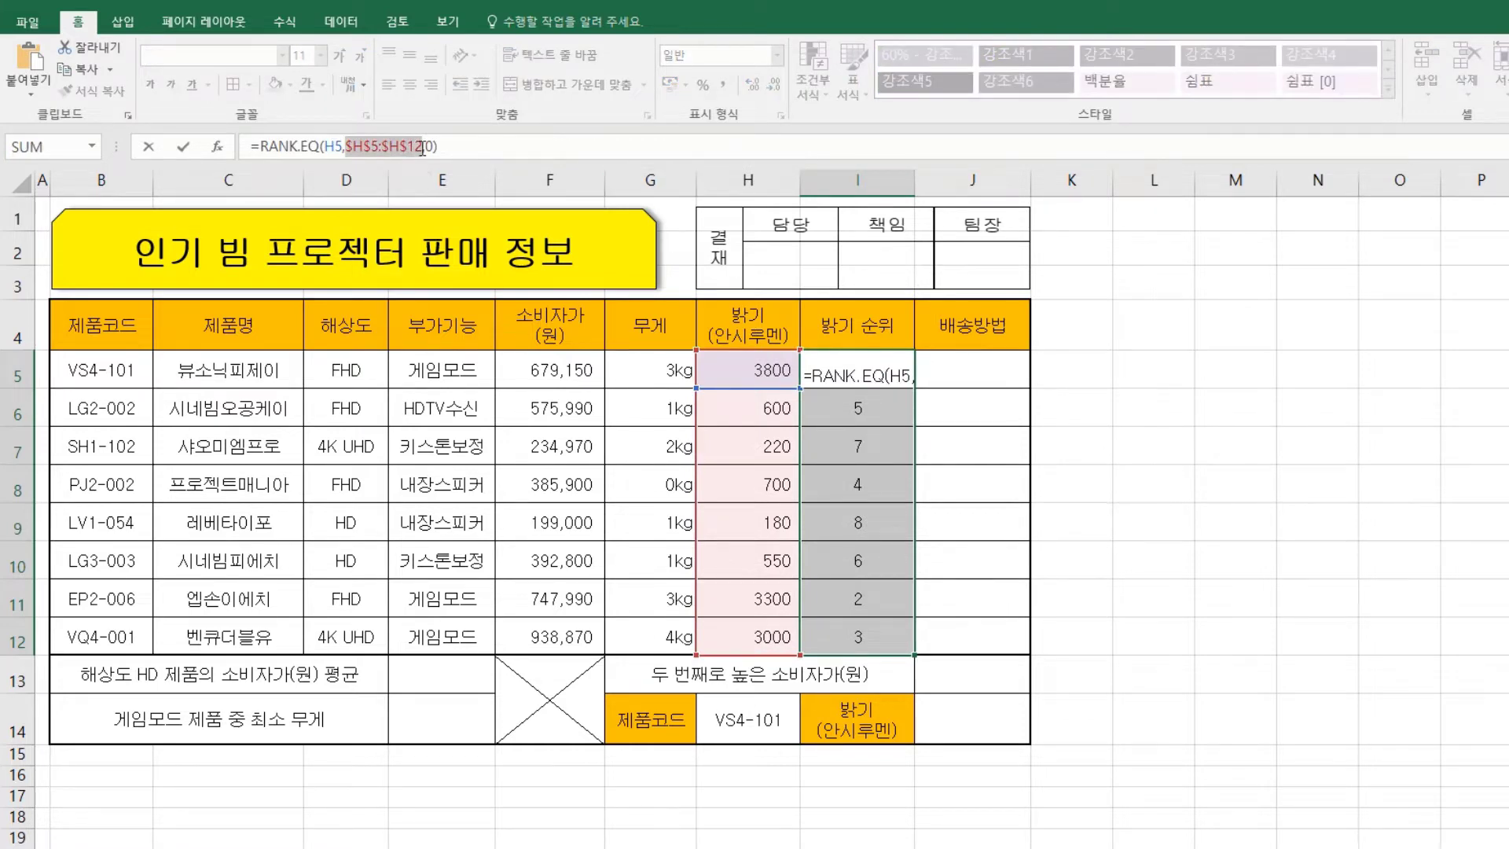
click(531, 147)
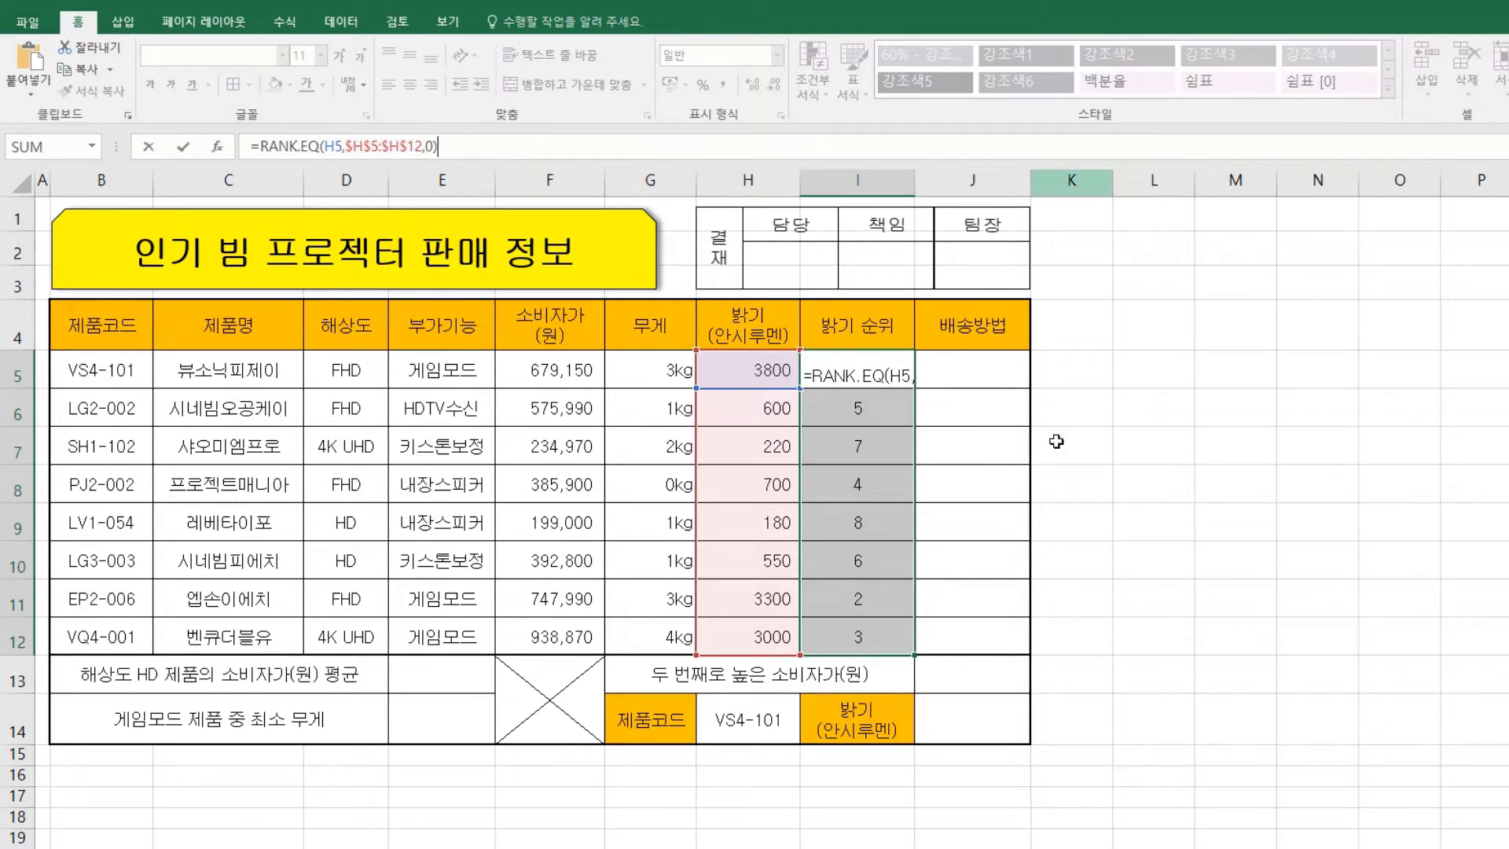
key(Escape)
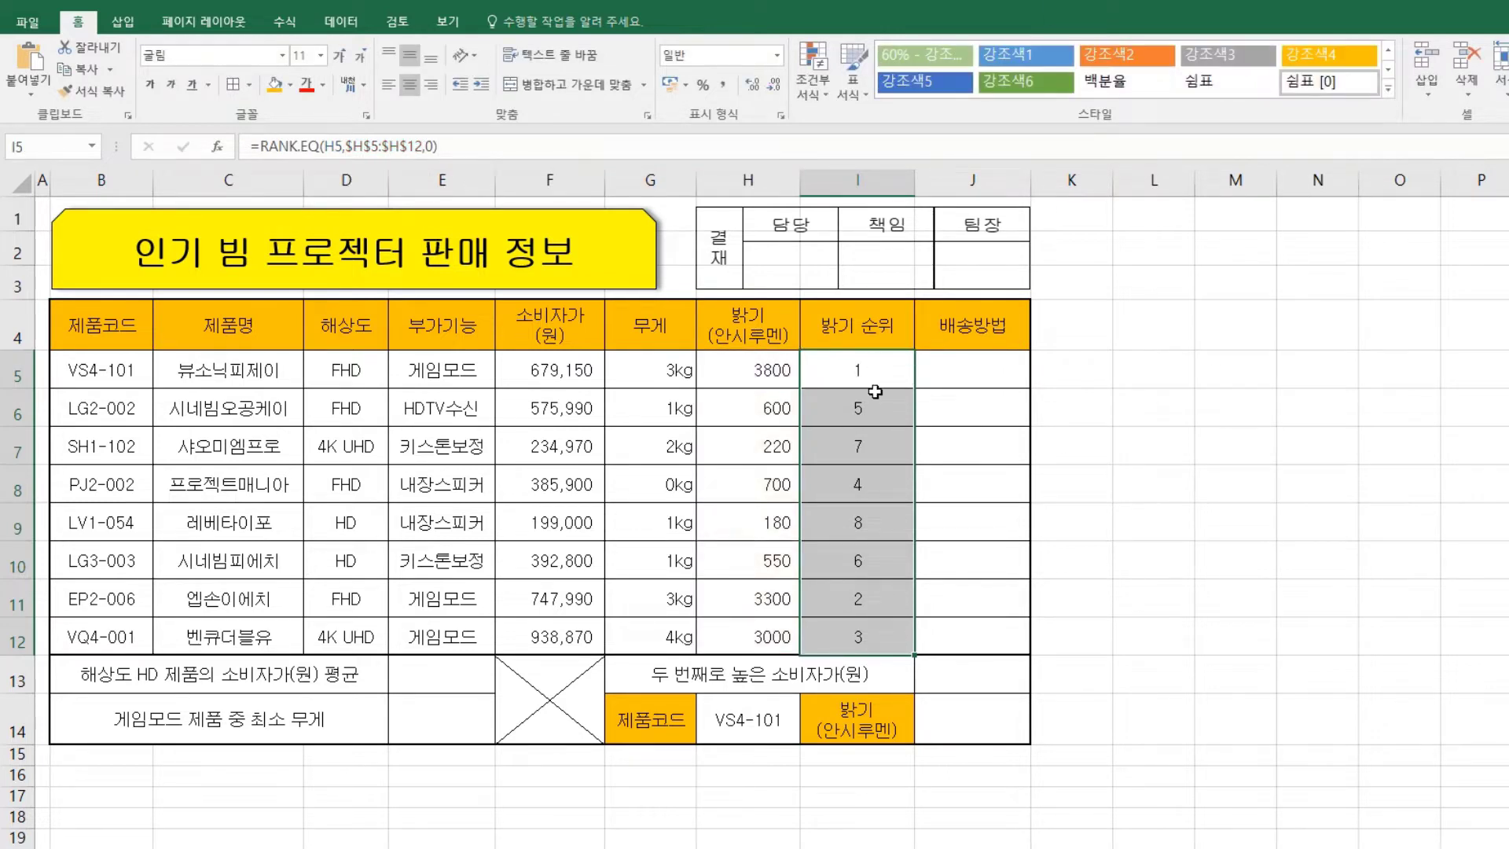
Append &"위" to the RANK.EQ formula across all the 밝기 순위 cells I5:I12
click(506, 146)
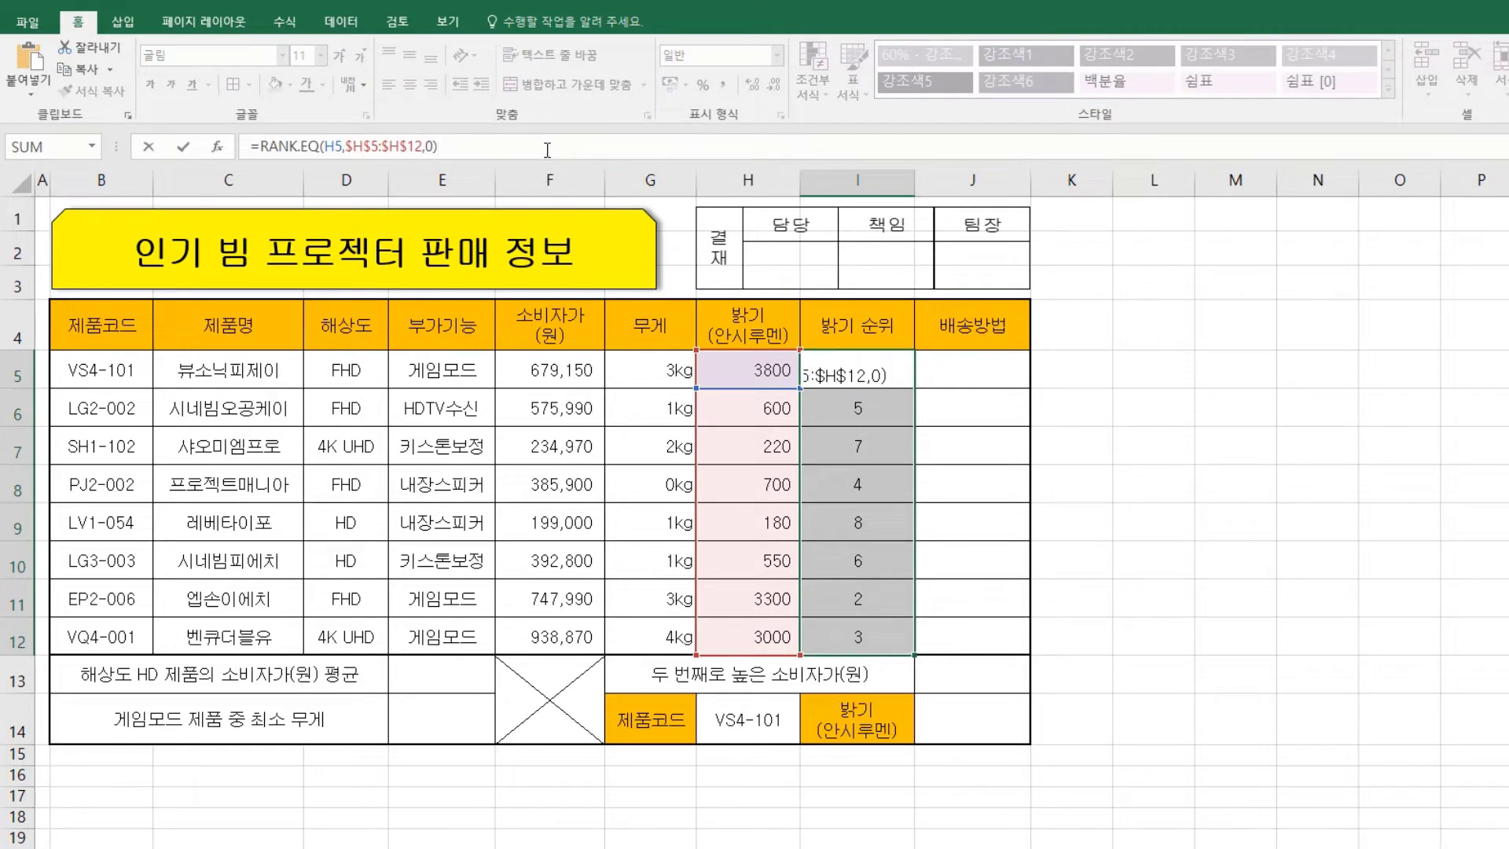
text(&)
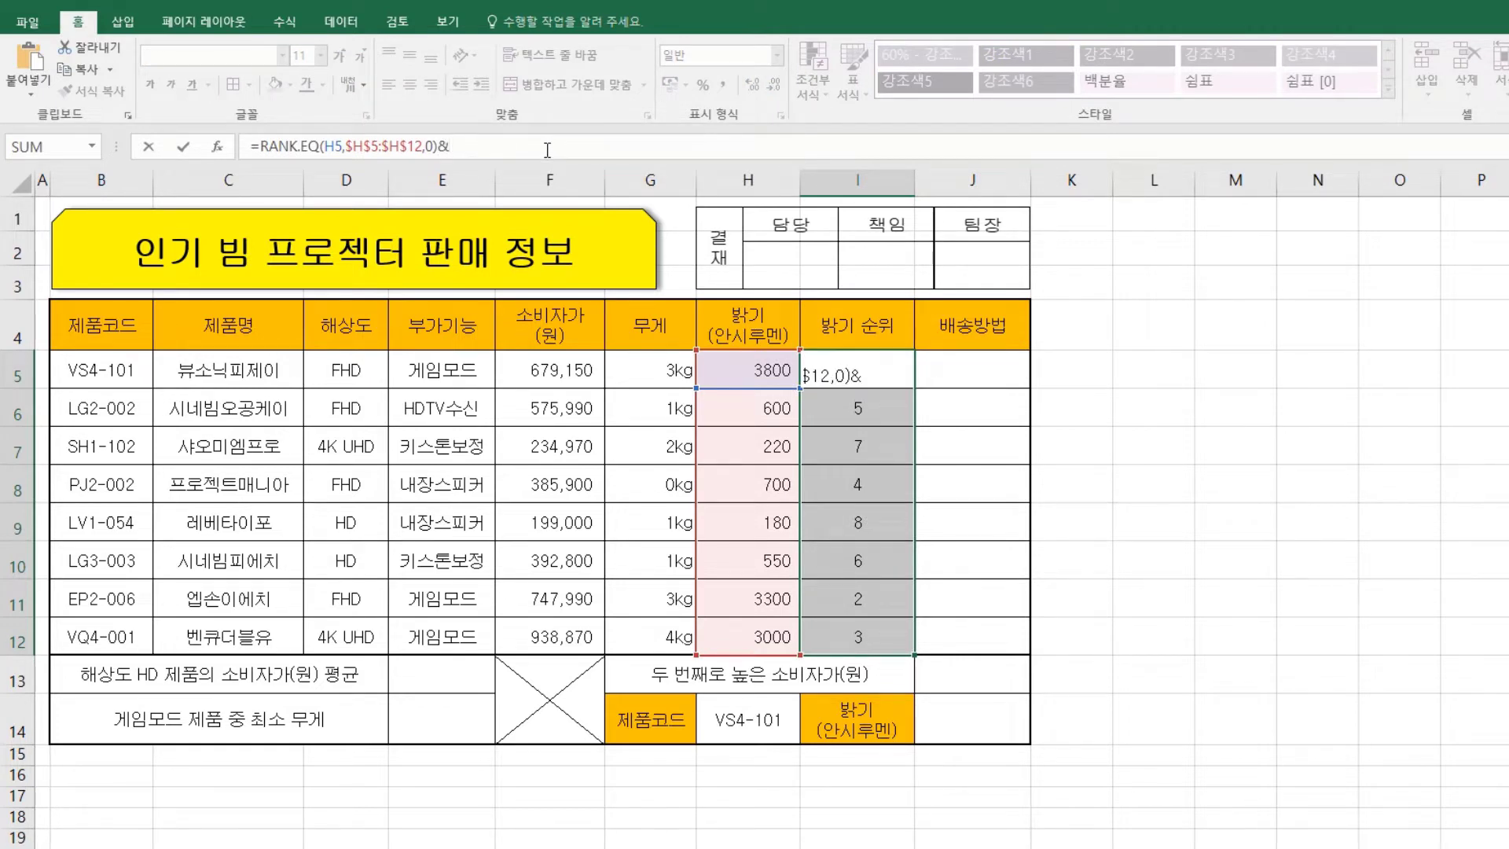
text("위")
key(ctrl+Return)
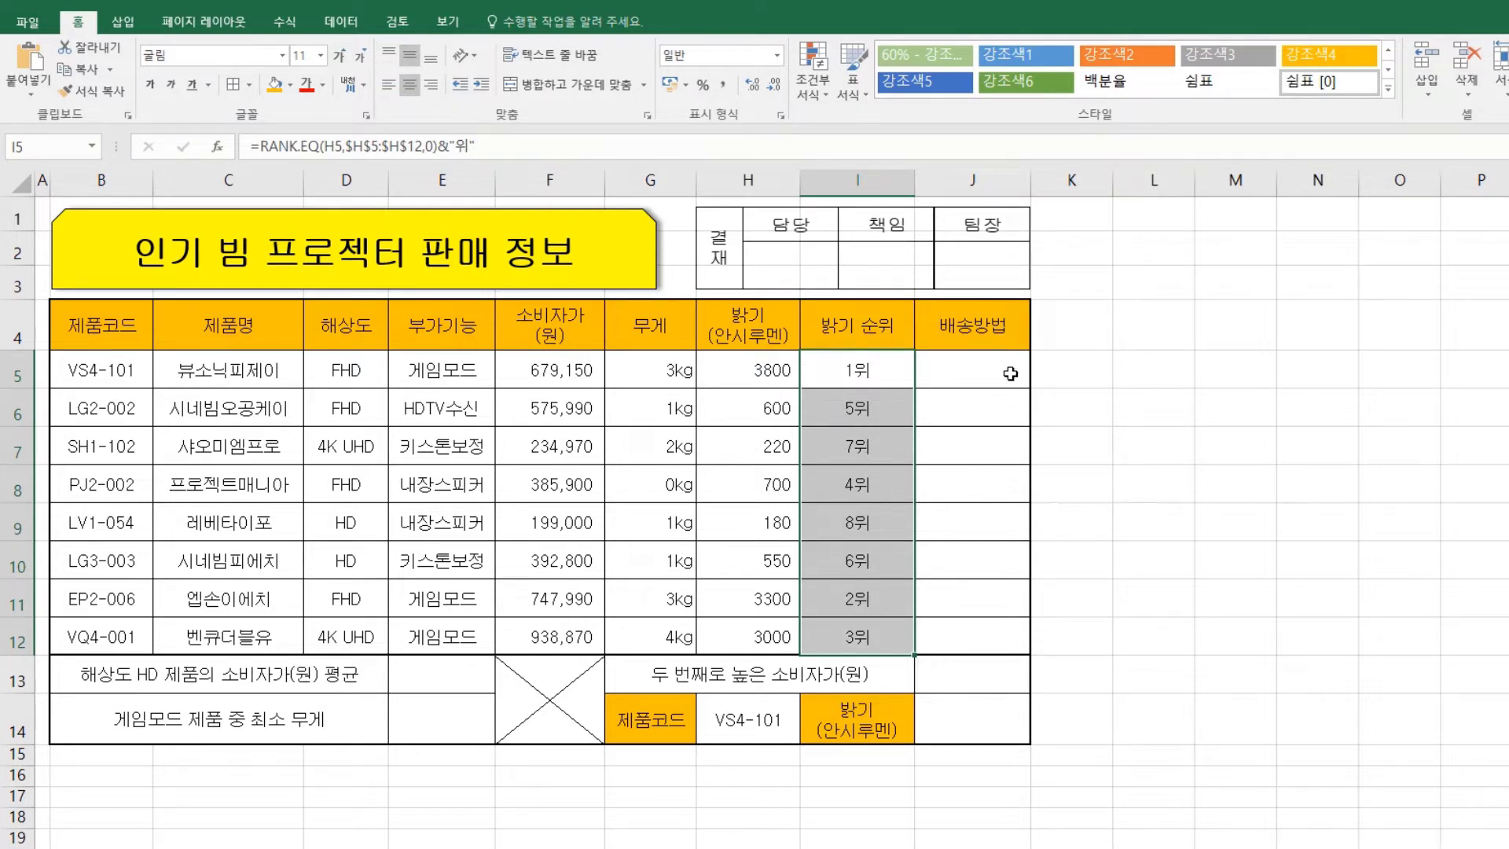
Fill the 배송방법 cells J5:J12 with =MID(B5,3,1) to extract the third character of each 제품코드
drag(1010, 374, 1009, 641)
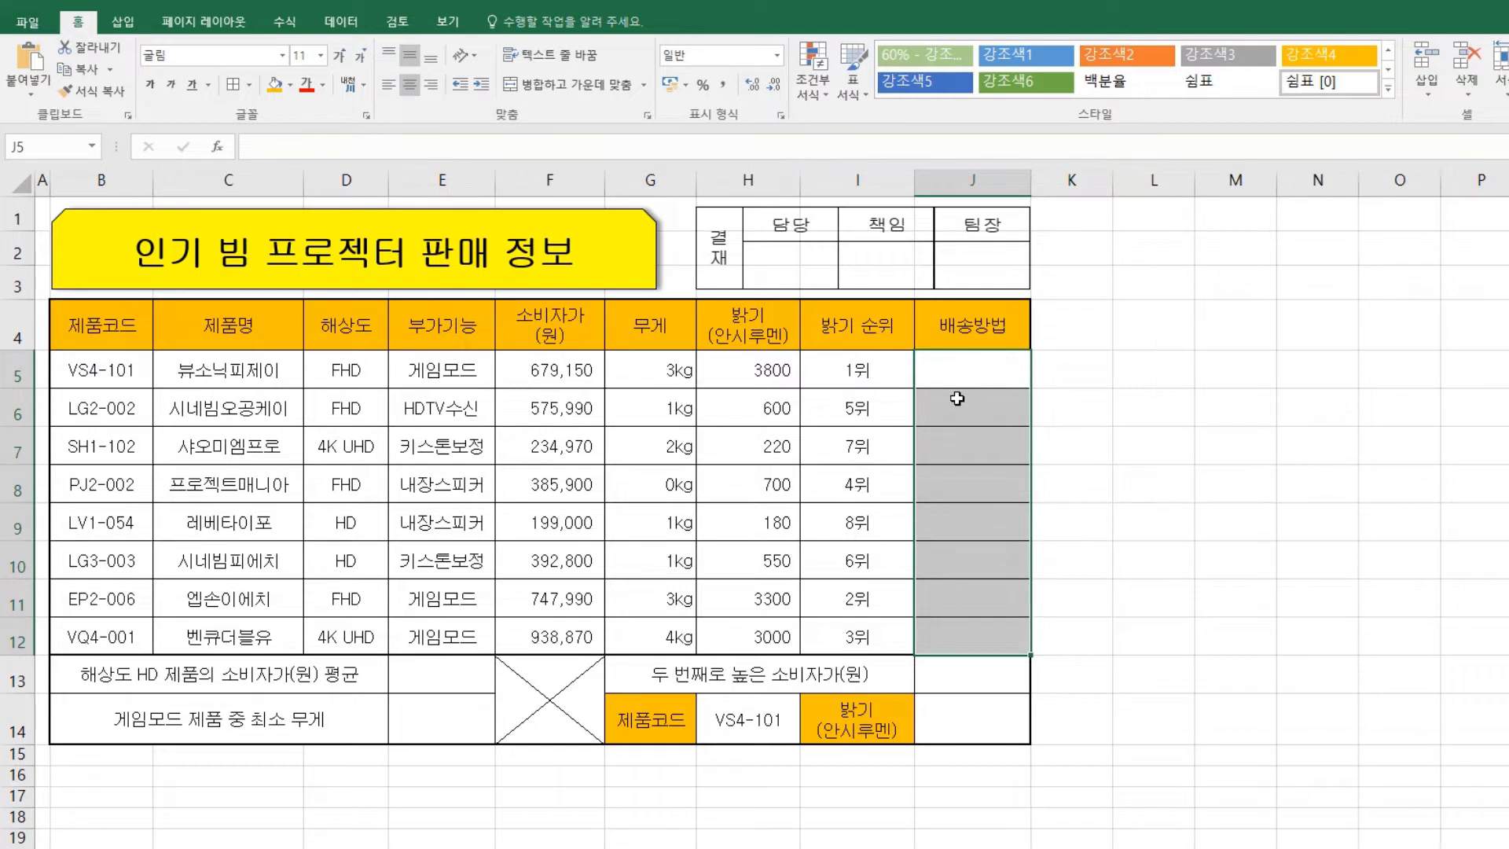
click(344, 142)
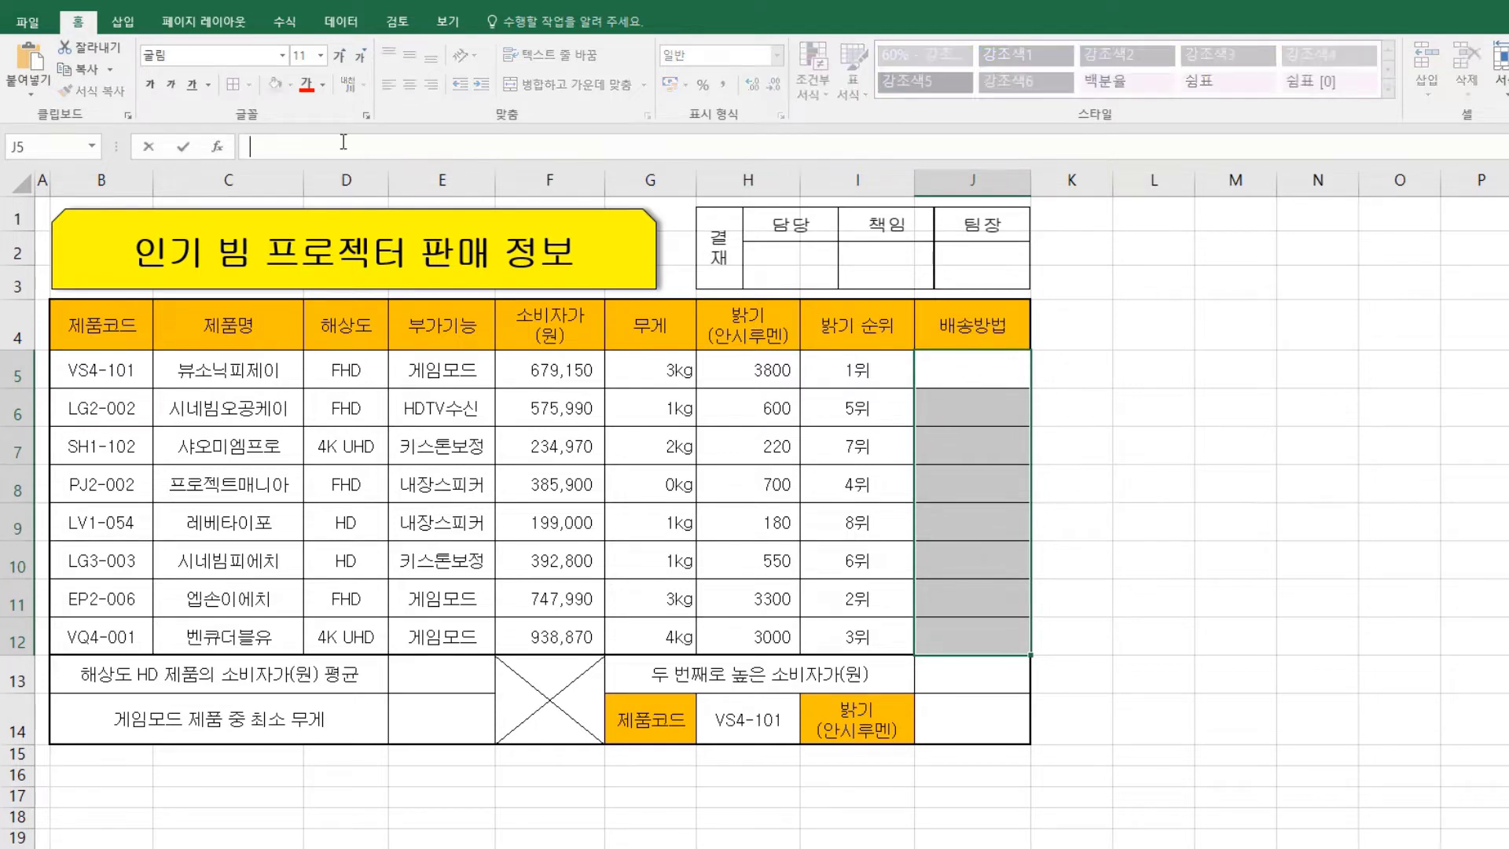
text(=)
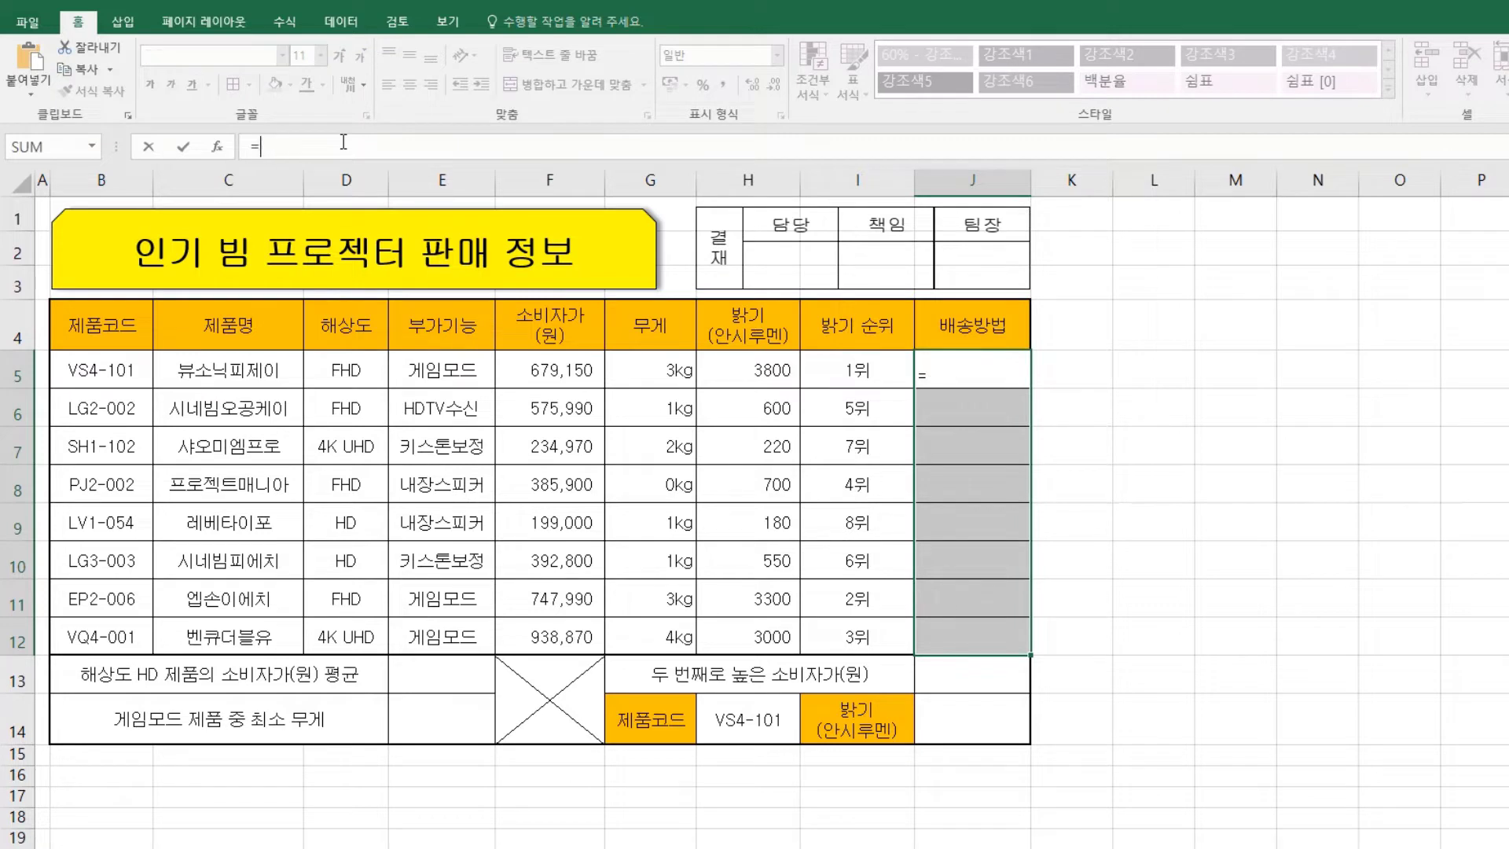
text(MID()
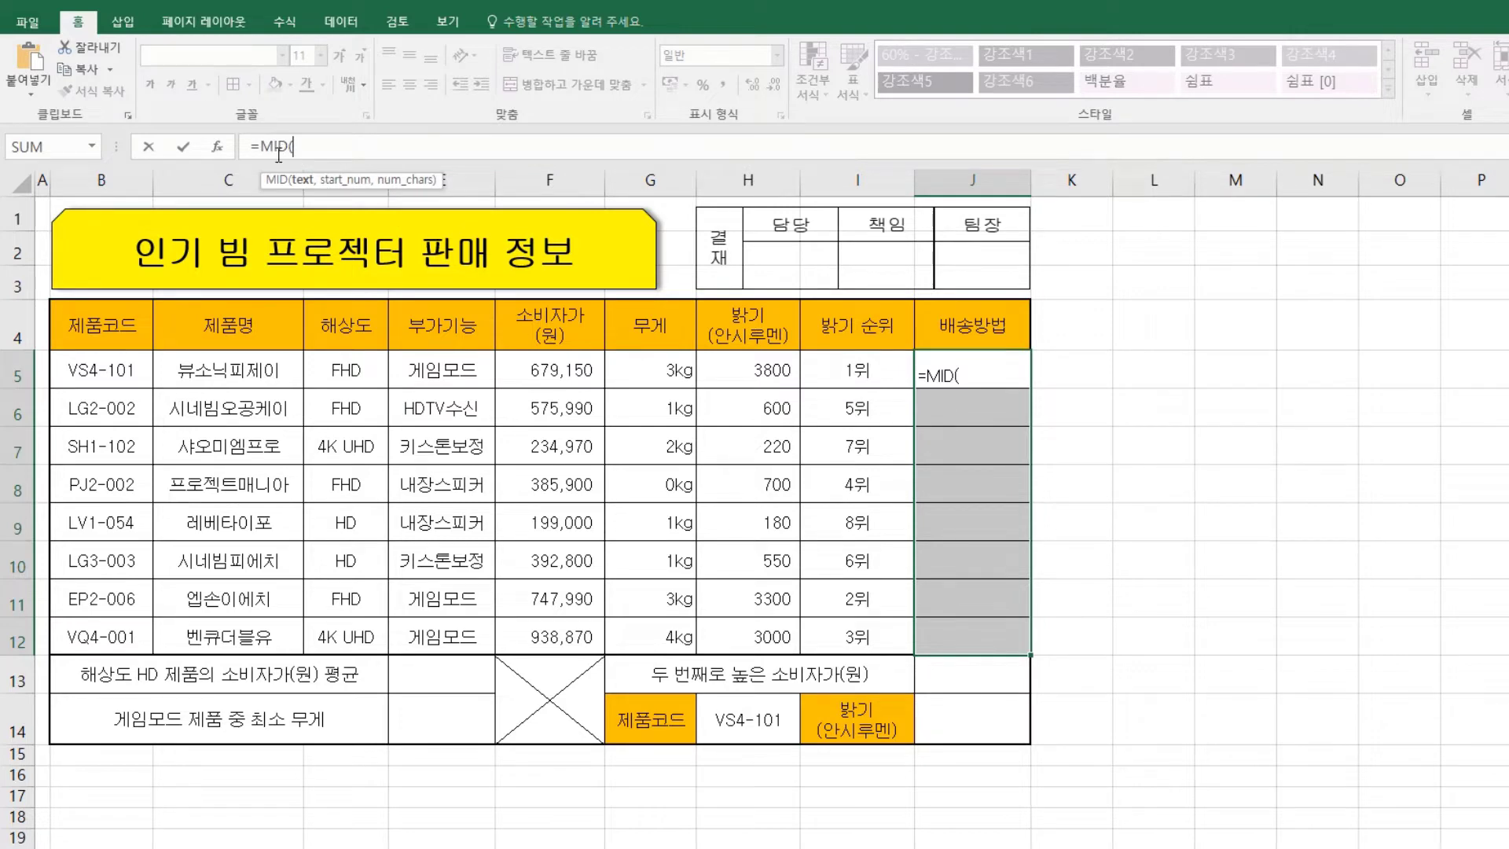
click(123, 371)
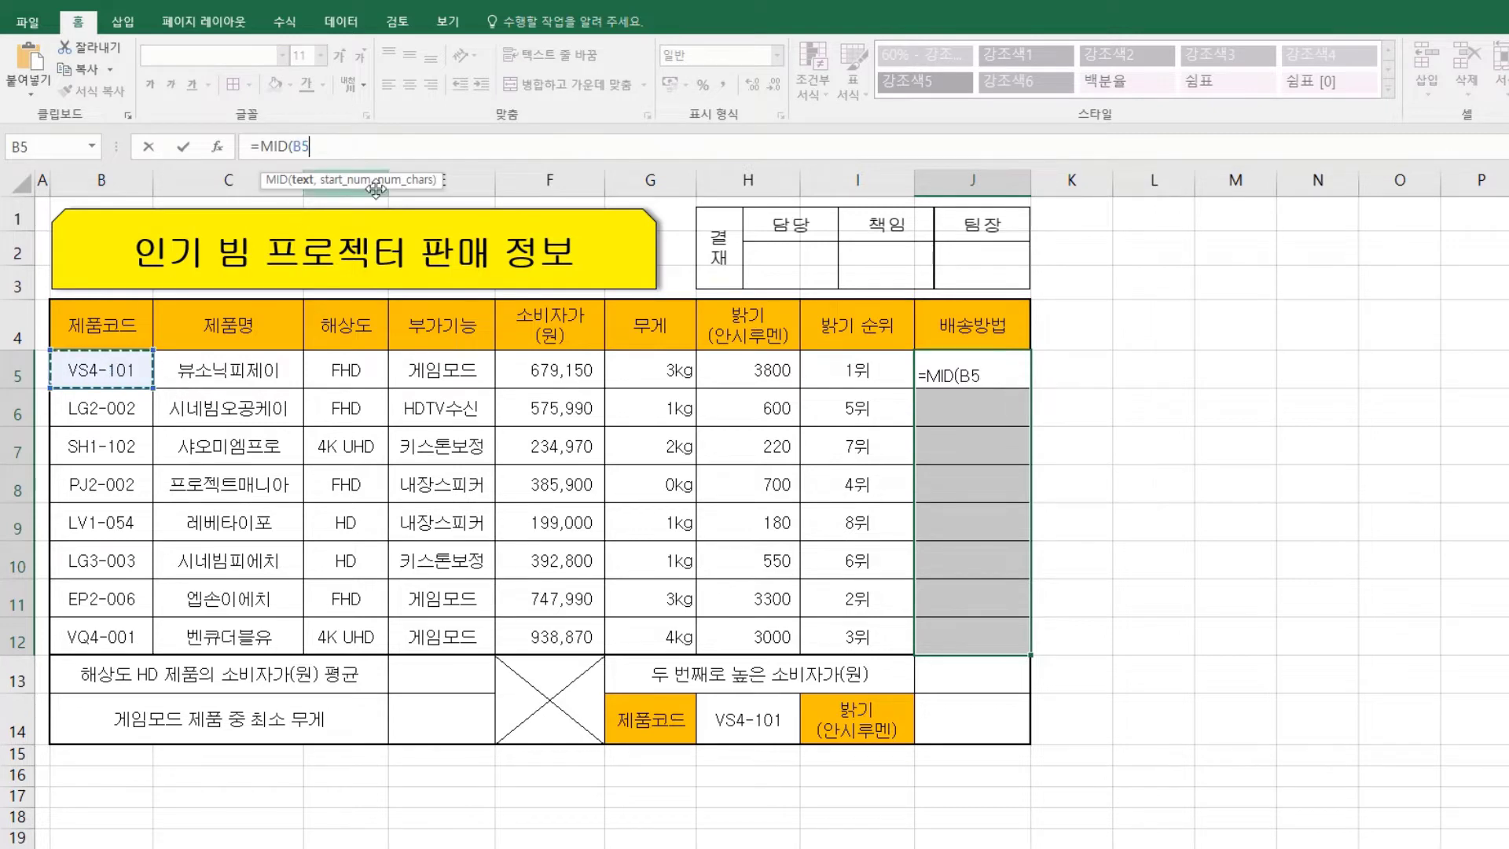
click(504, 147)
text(,3)
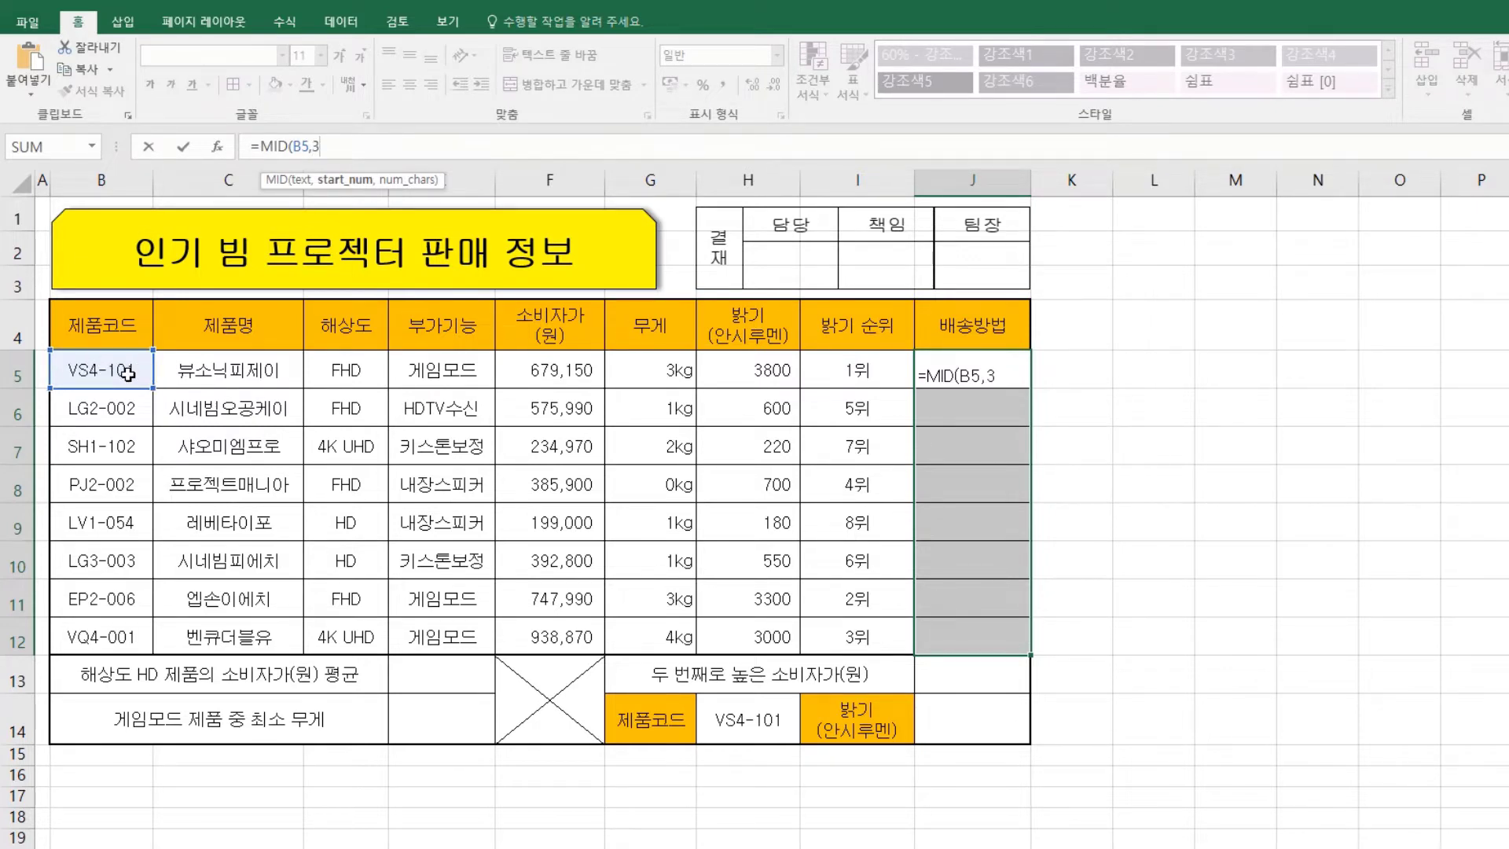
text(,)
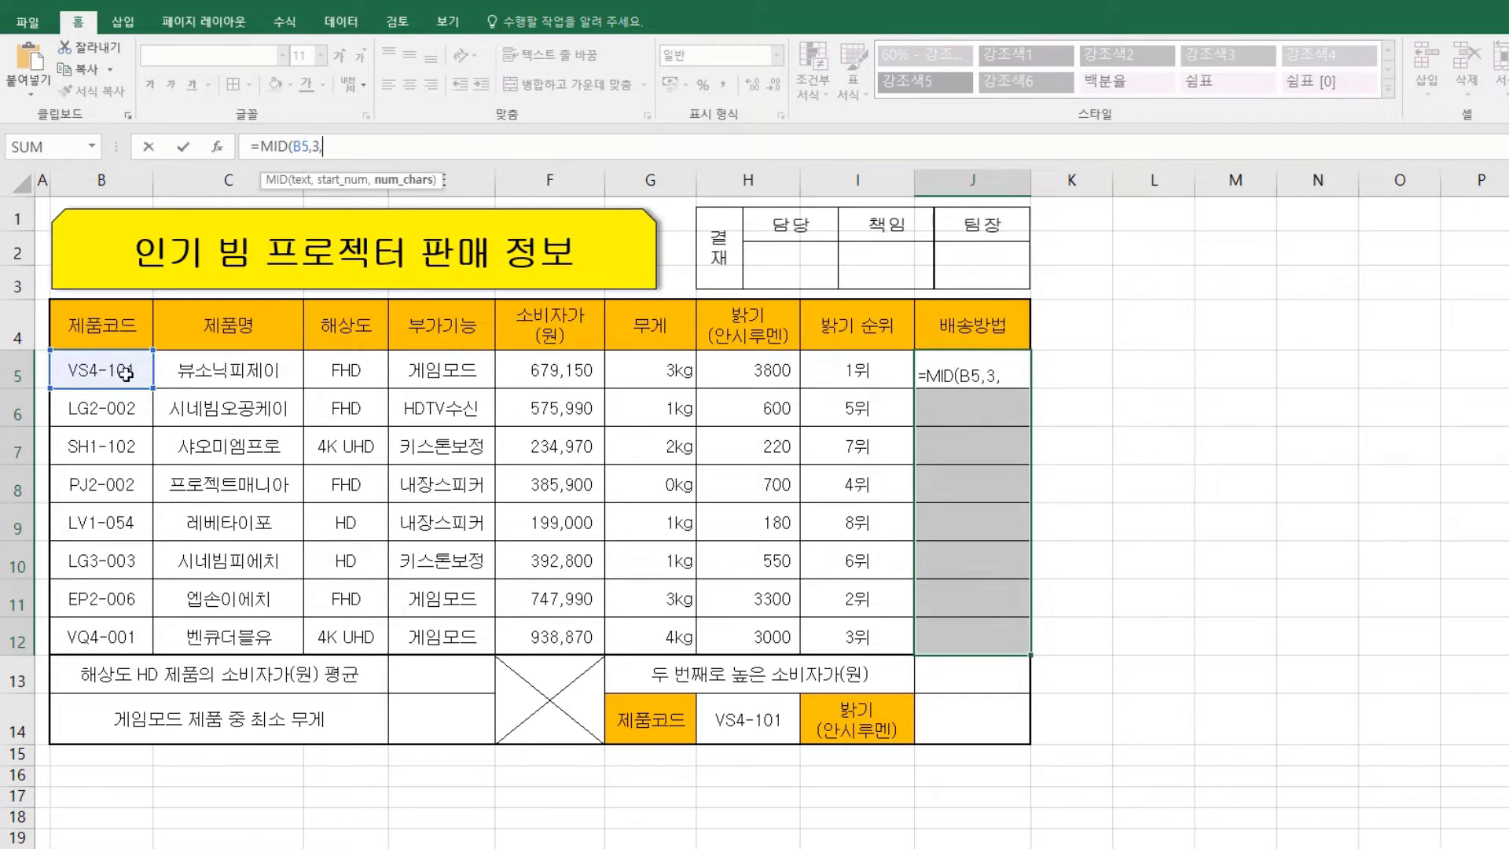
text(1)
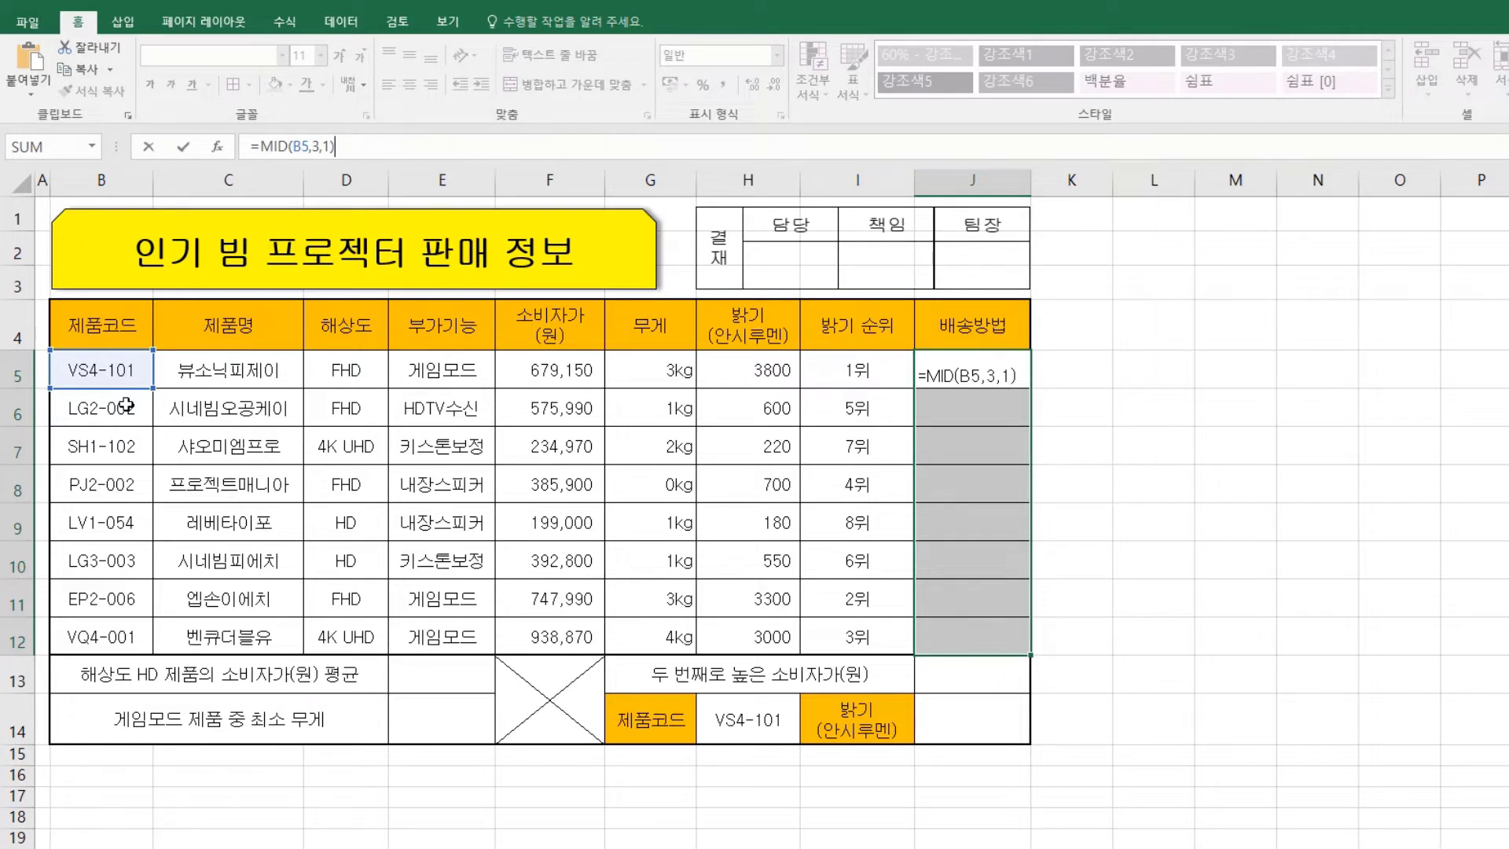
key(ctrl+Return)
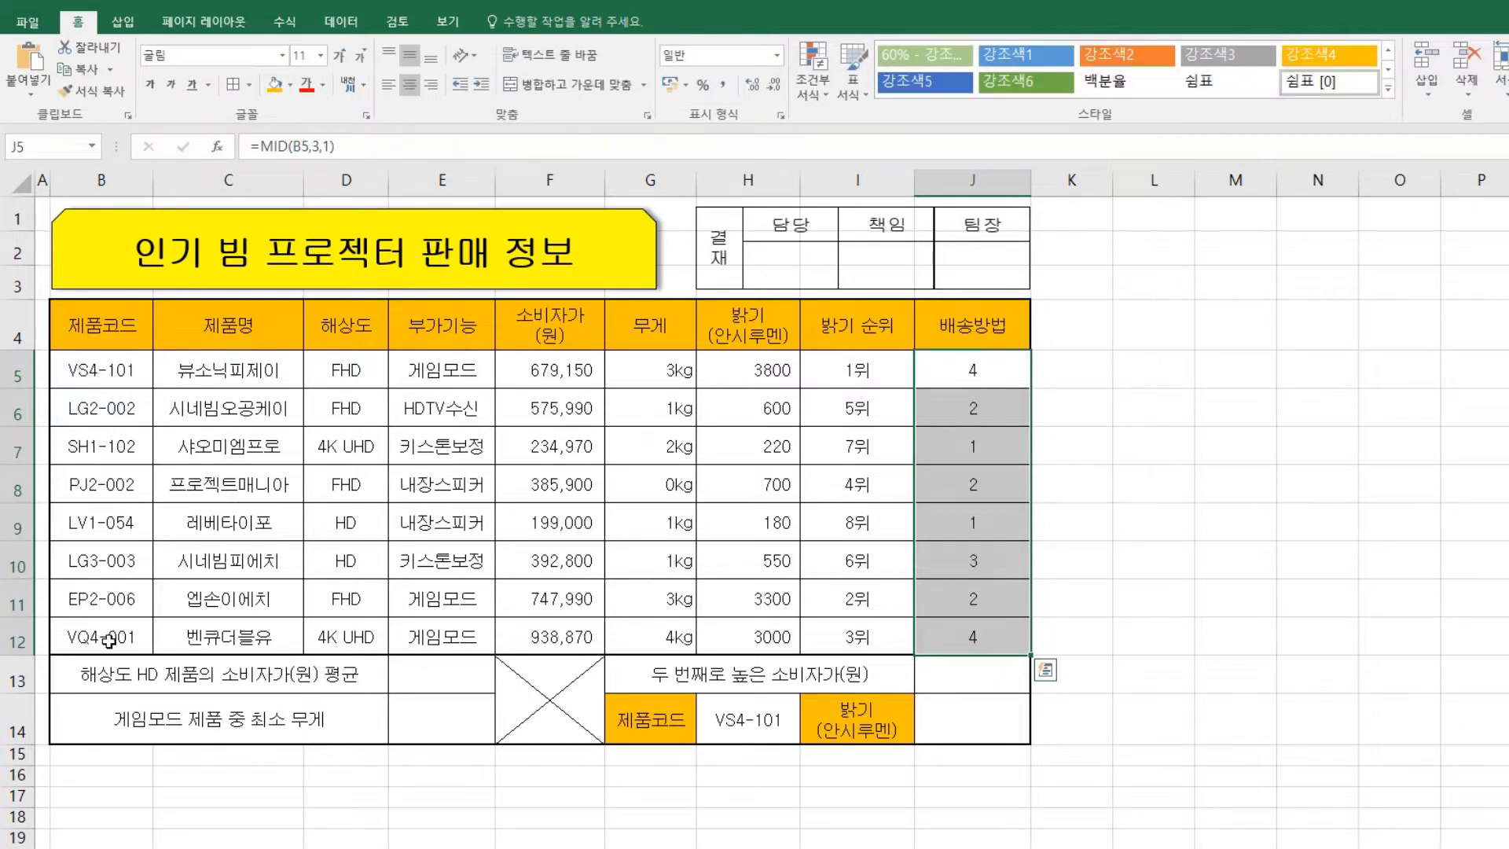
Rework the 배송방법 formula for J5:J12 so it starts with an IF function testing MID(B5,3,1)=1
drag(1010, 606, 992, 621)
drag(992, 370, 970, 616)
click(344, 146)
drag(345, 146, 261, 147)
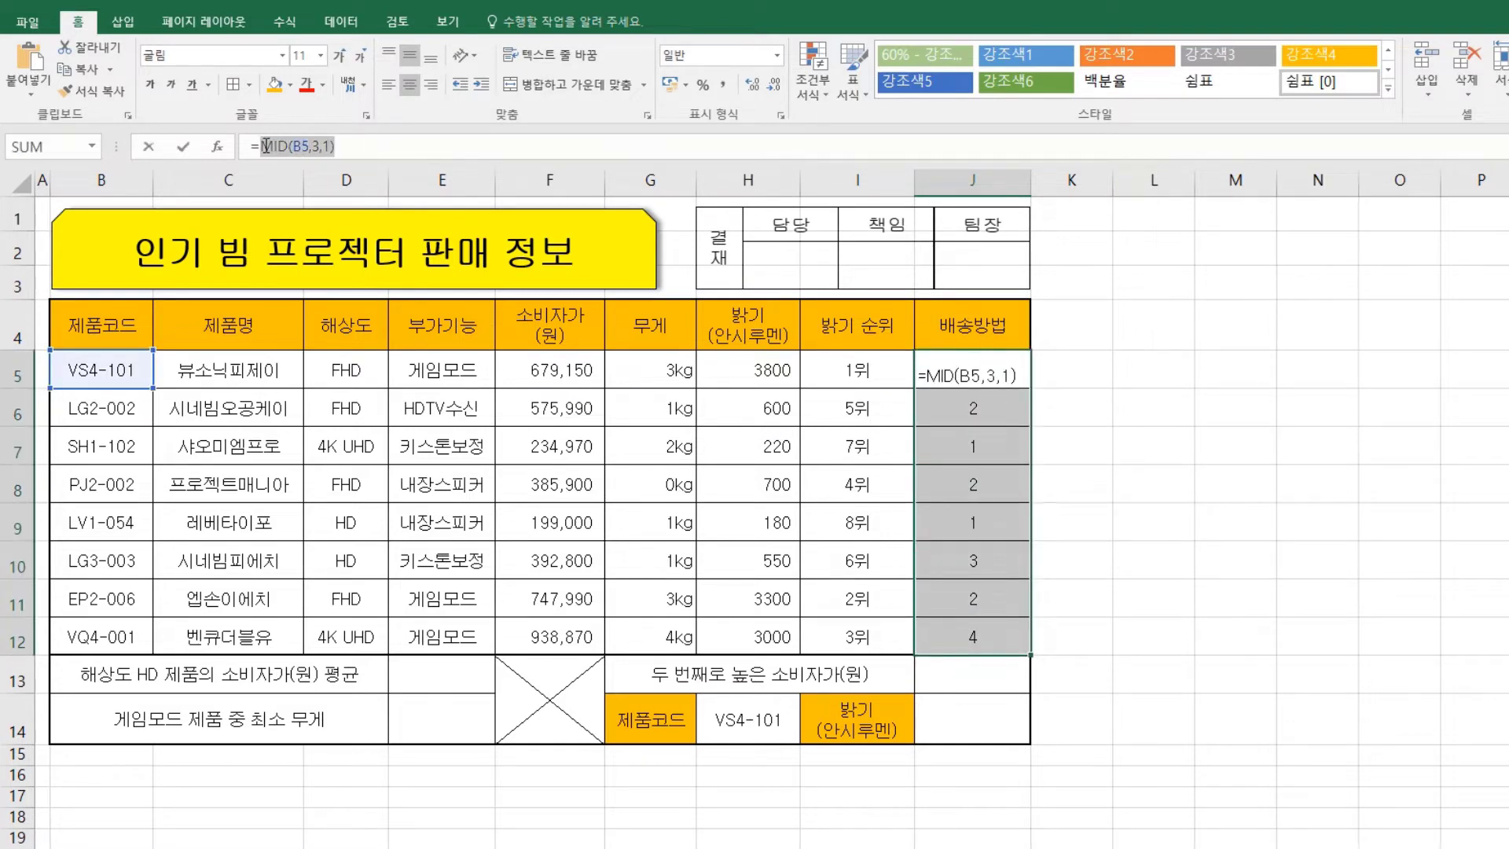
right_click(276, 148)
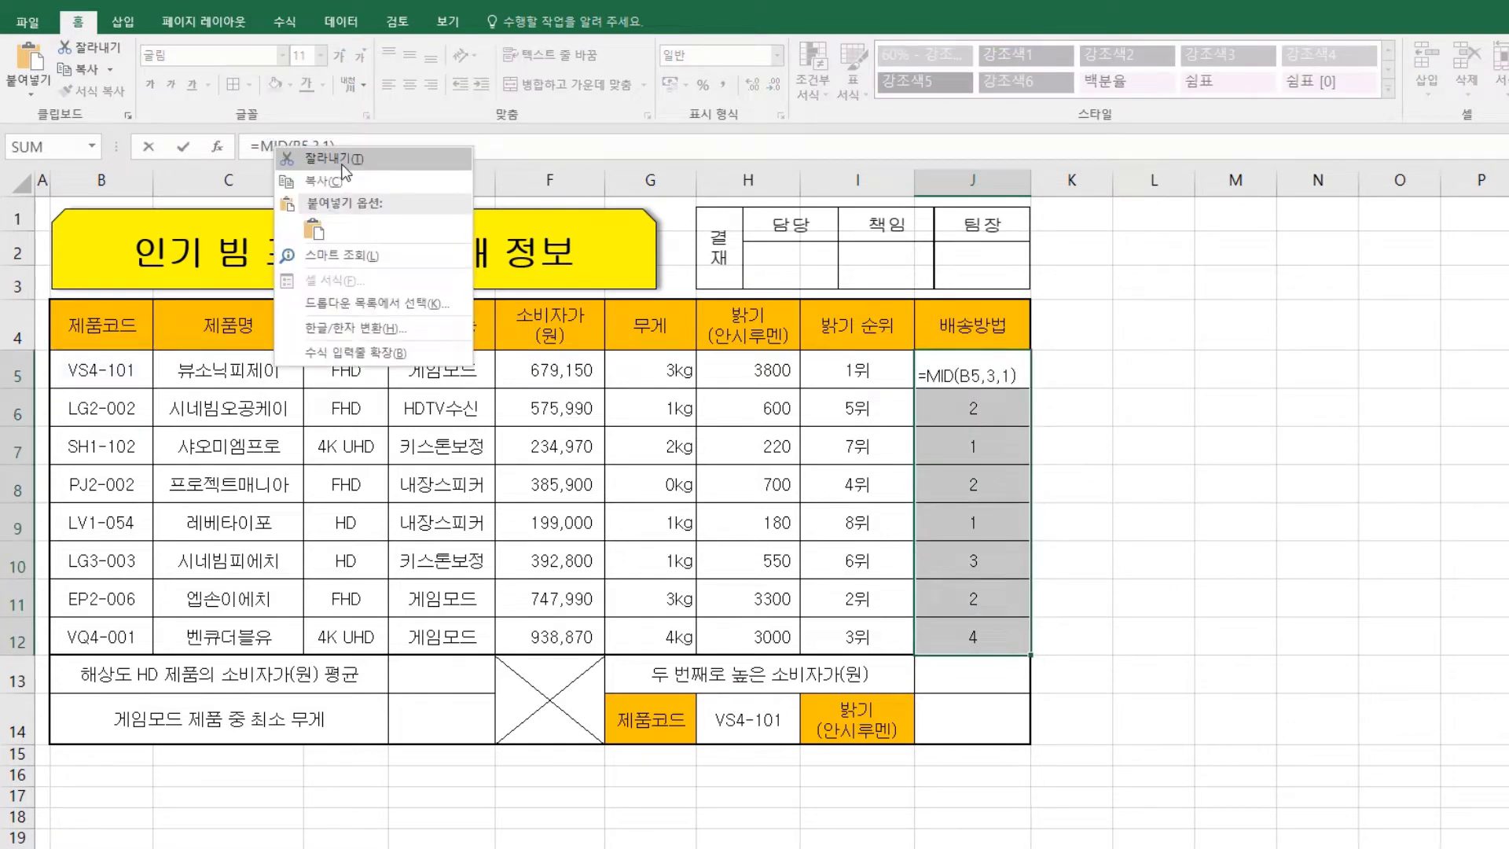
click(343, 160)
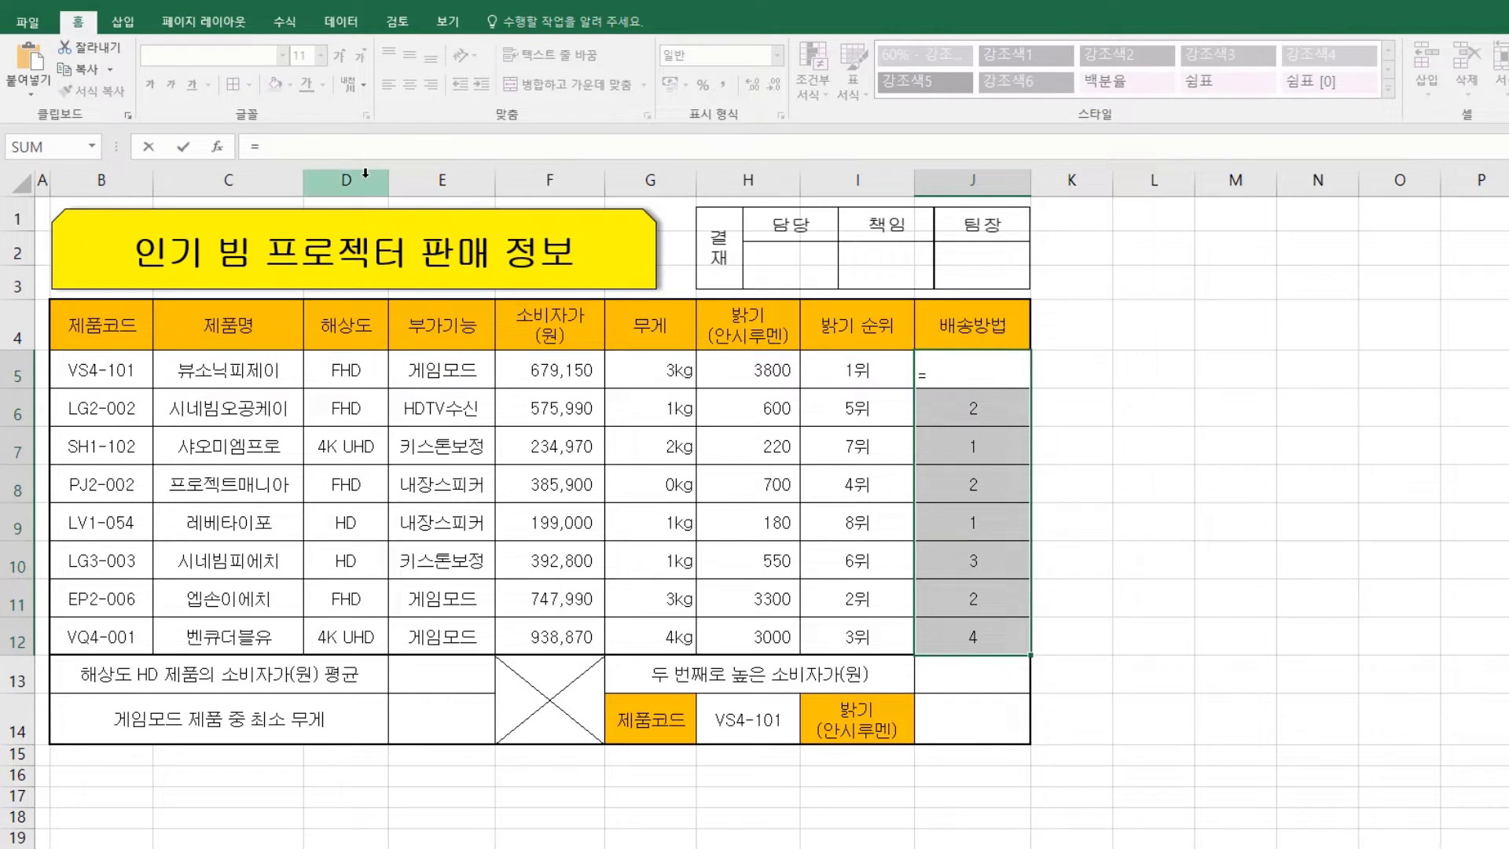
text(if)
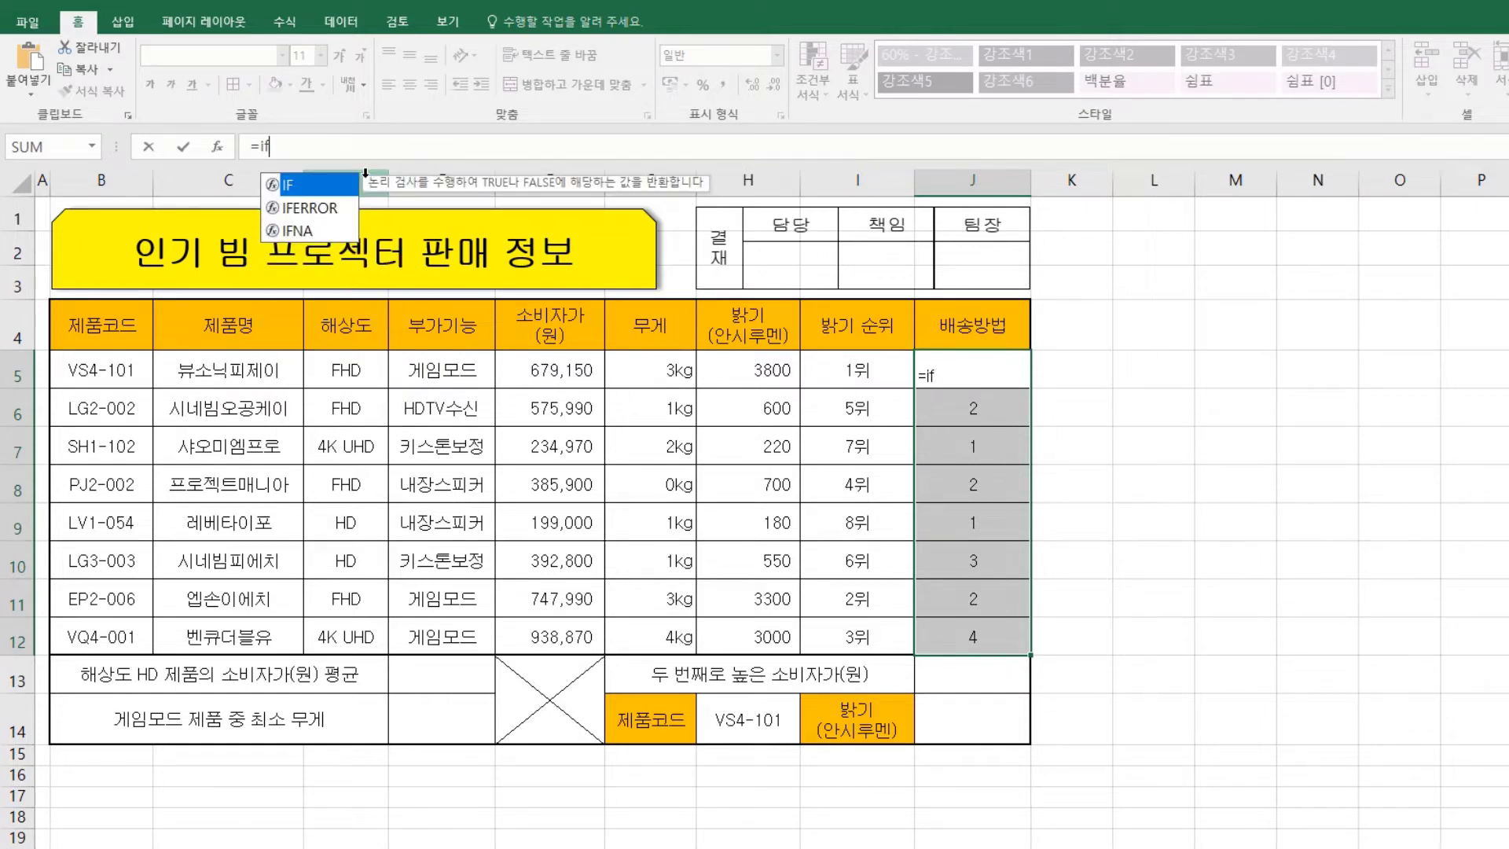
text(()
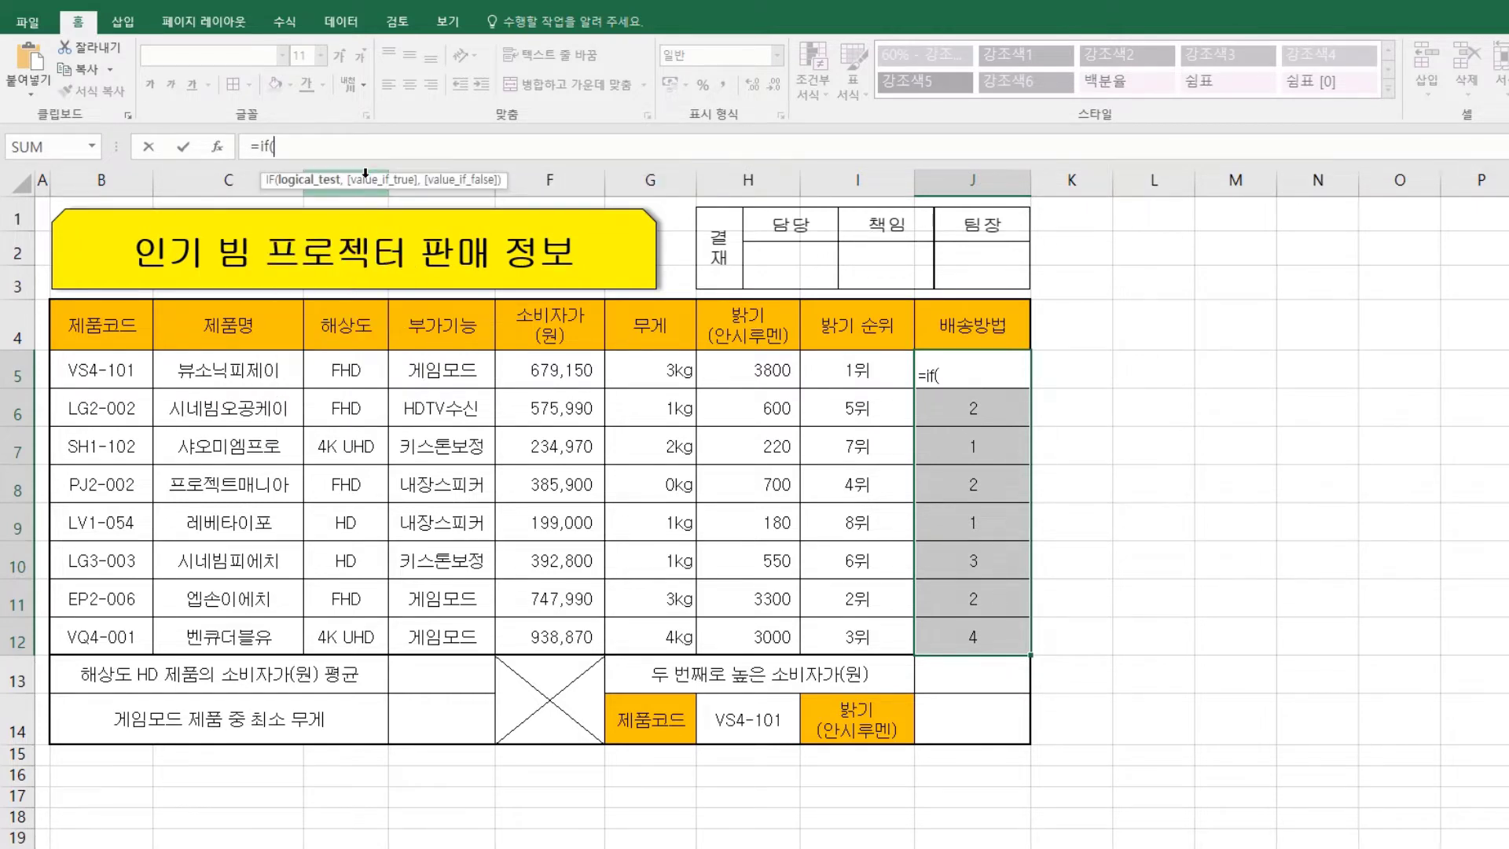
text(MID(B5,3,1))
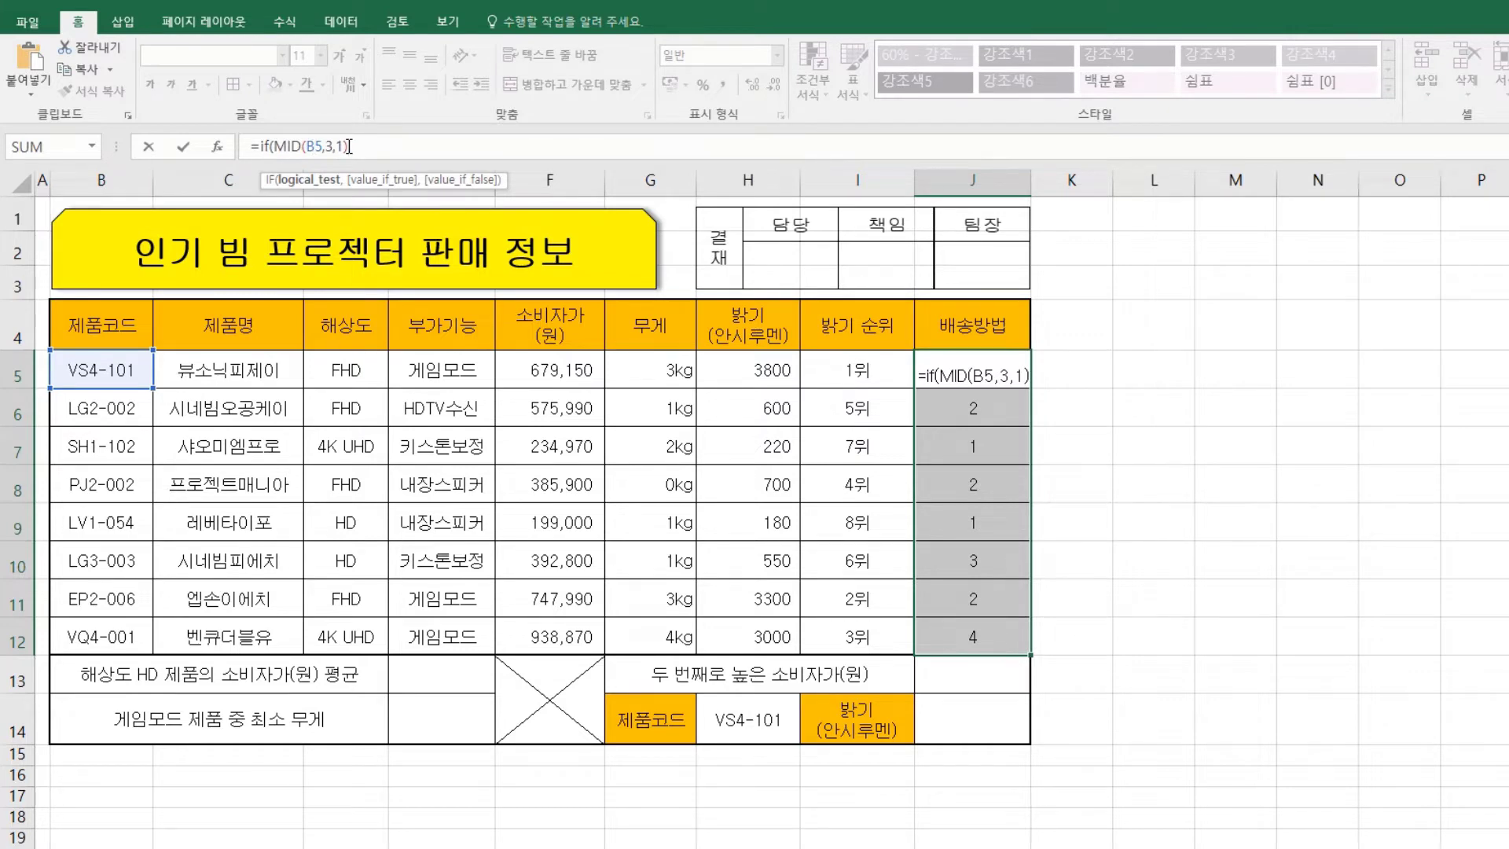
text(=1)
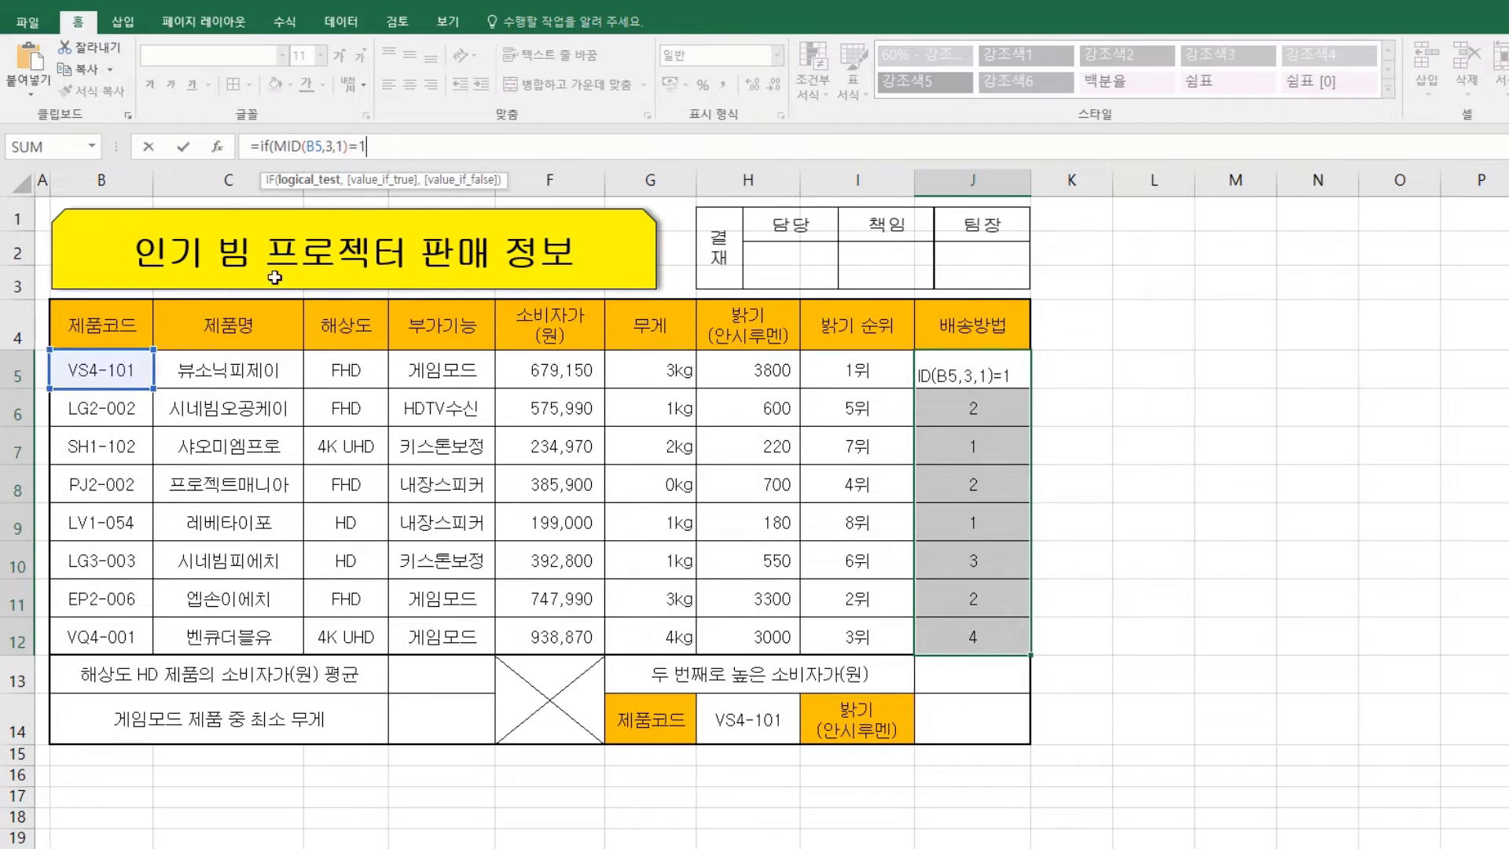
key(BackSpace)
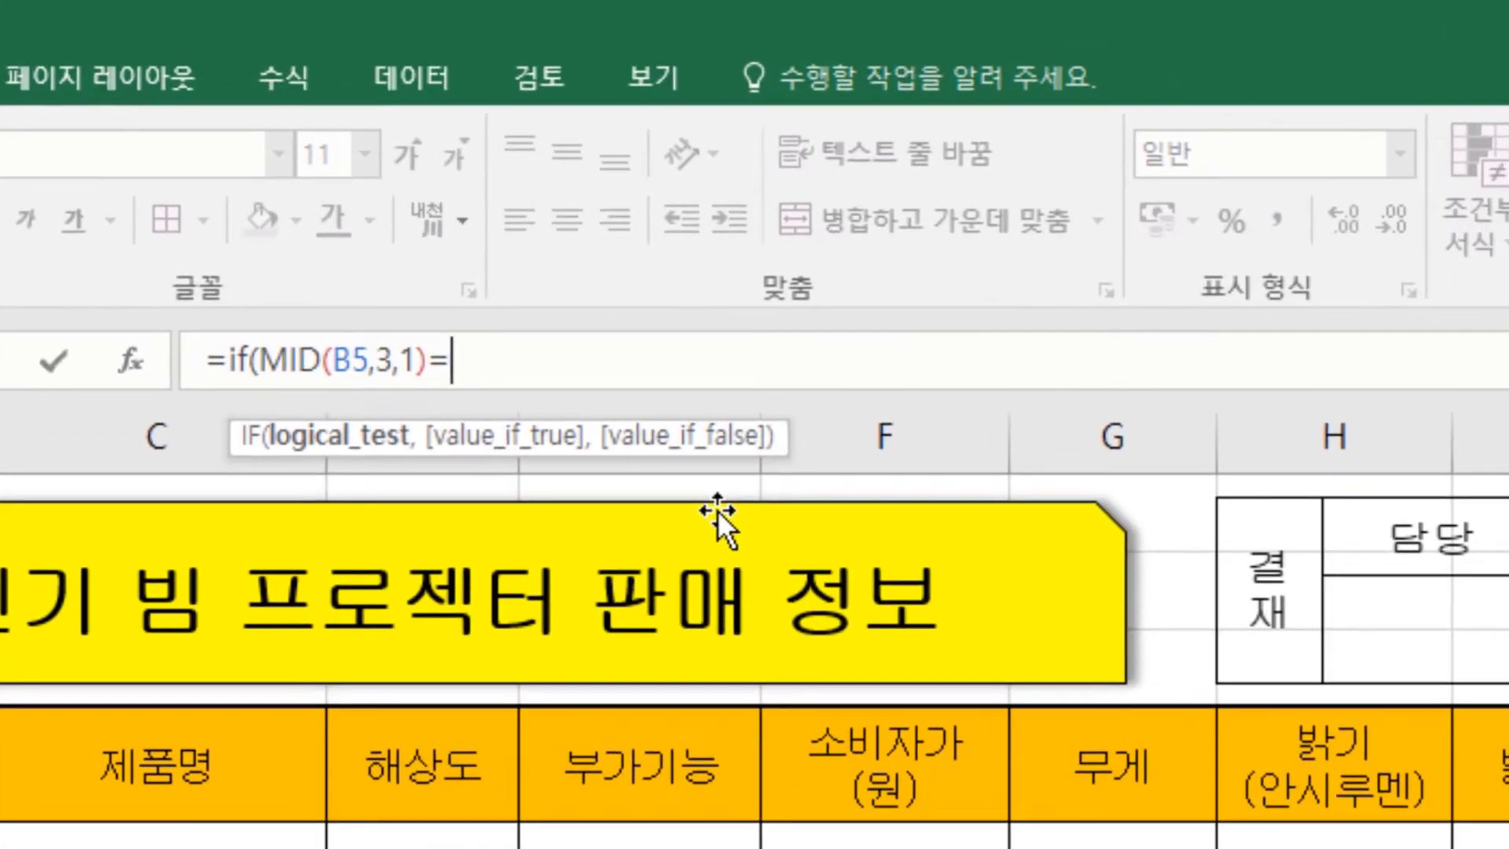
text("1)
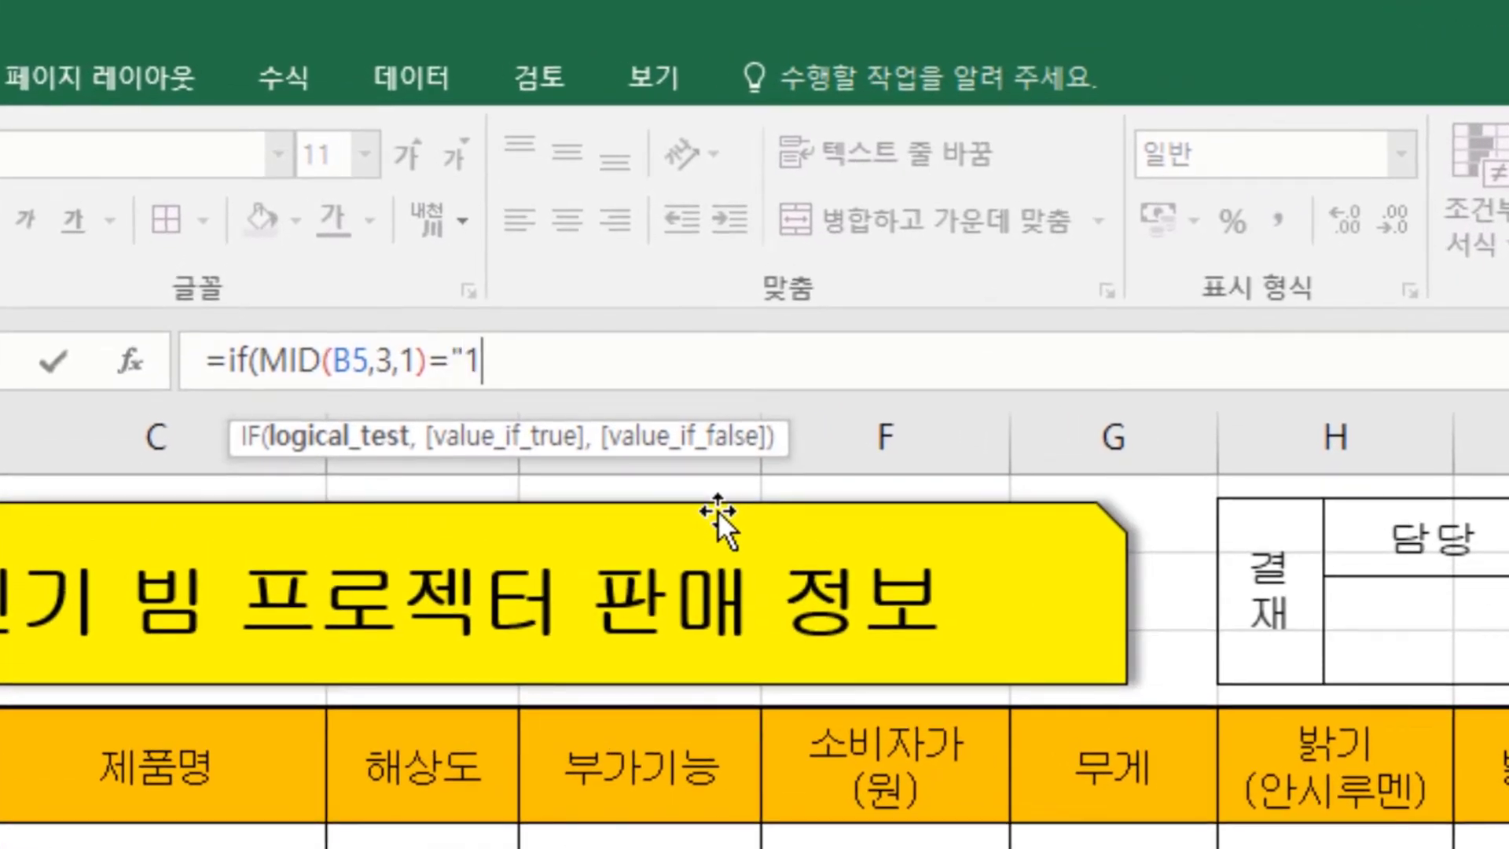
text(")
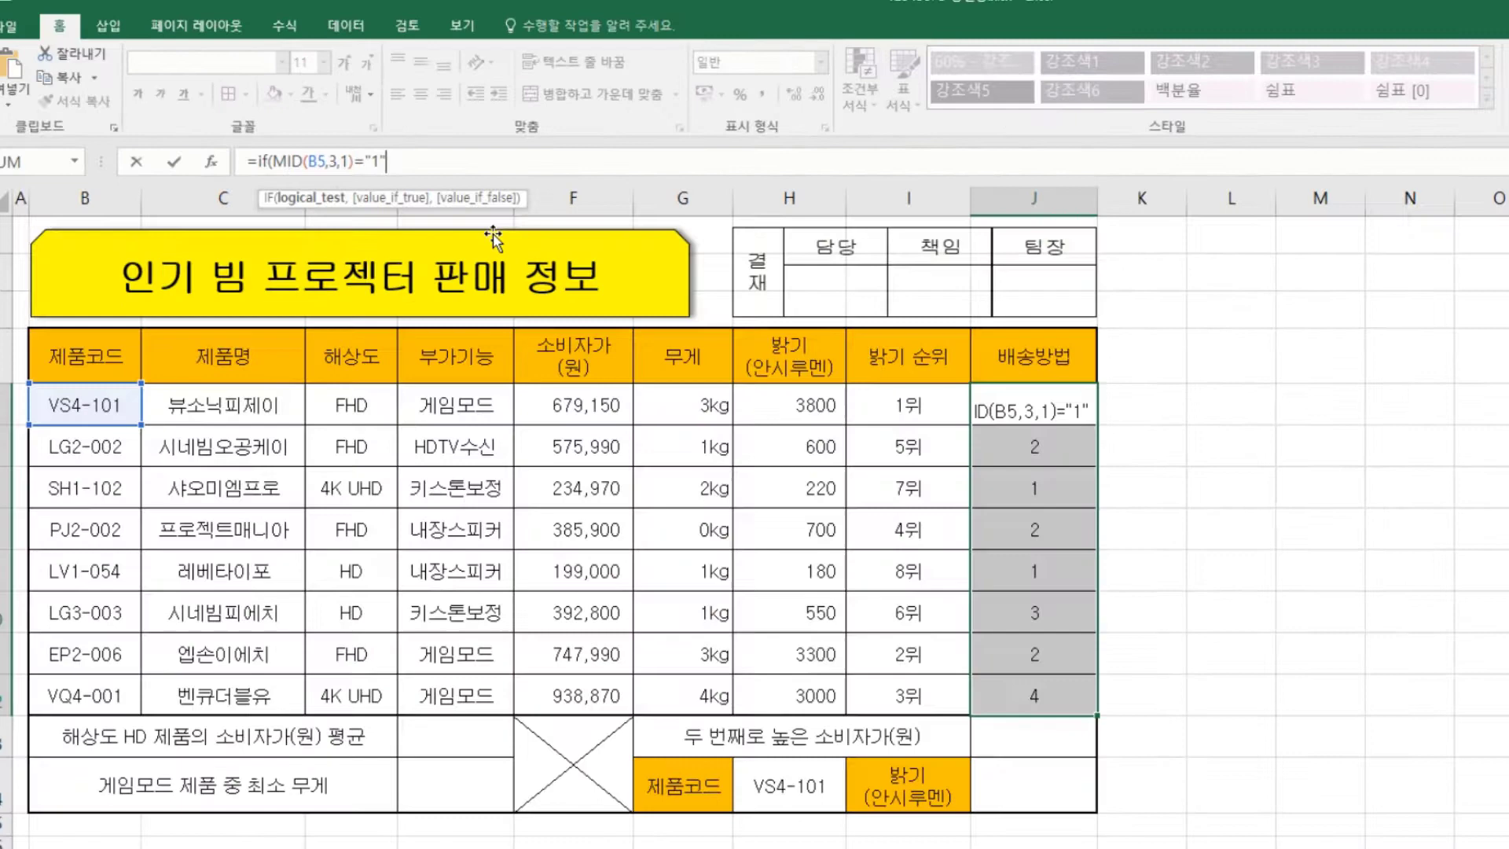
key(BackSpace)
key(BackSpace)
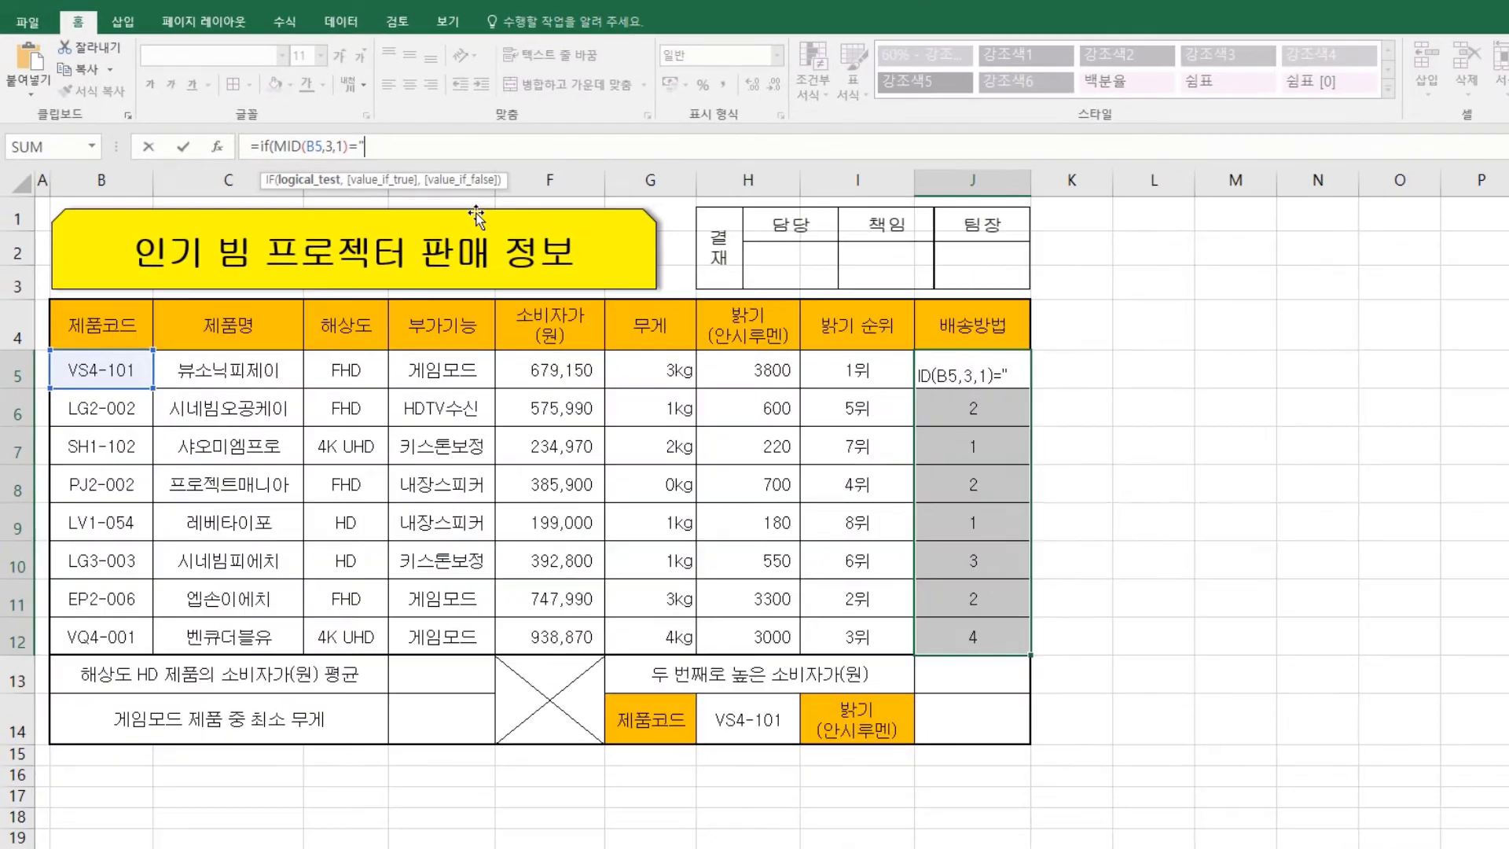
text(1)
Set "해외배송" as the IF function's result when the test is true
text(,)
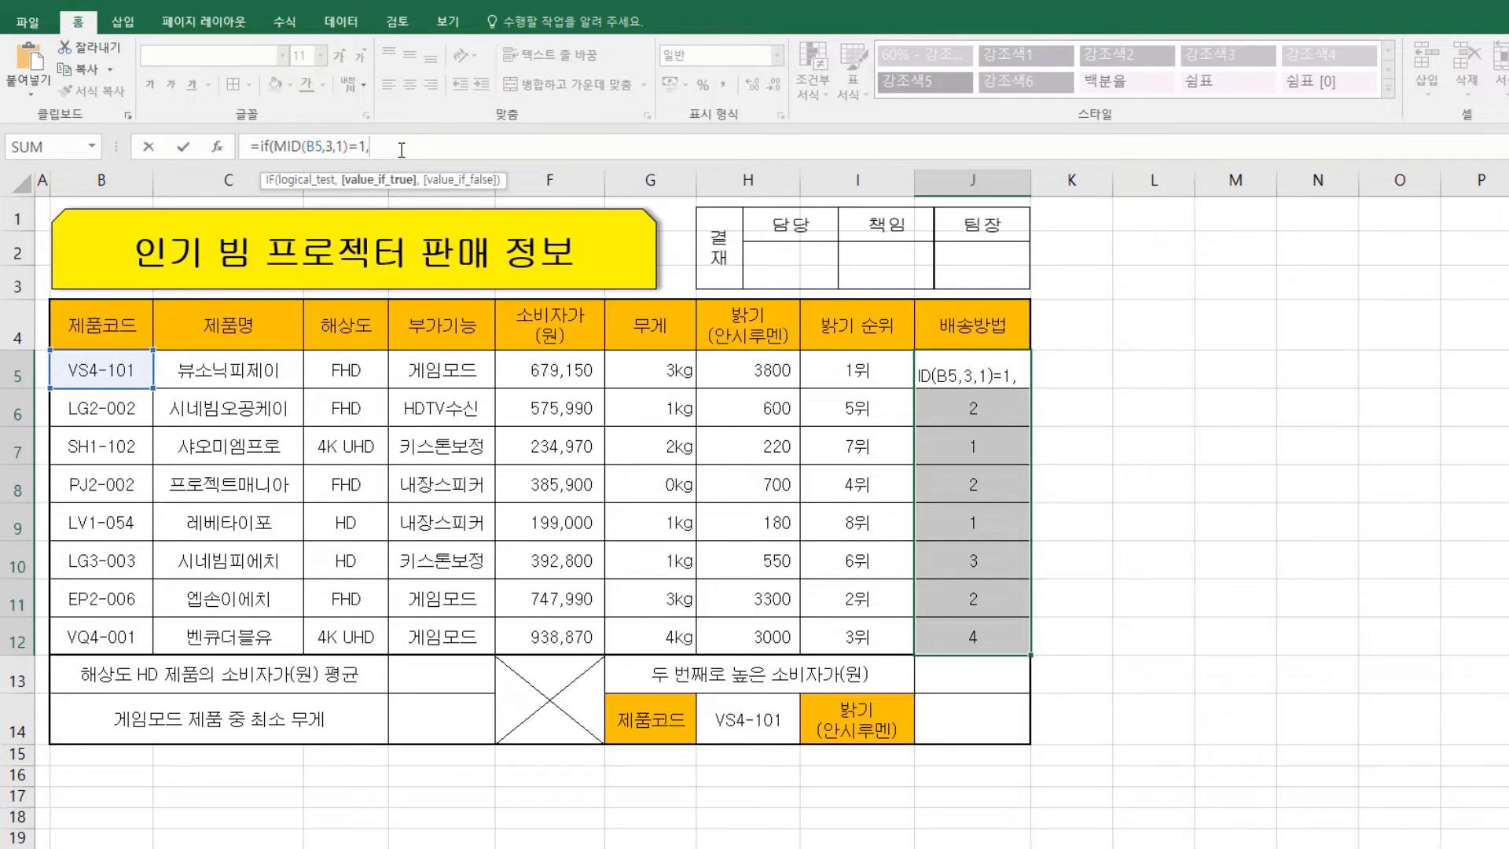
text(""해외배송)
key(Hangul)
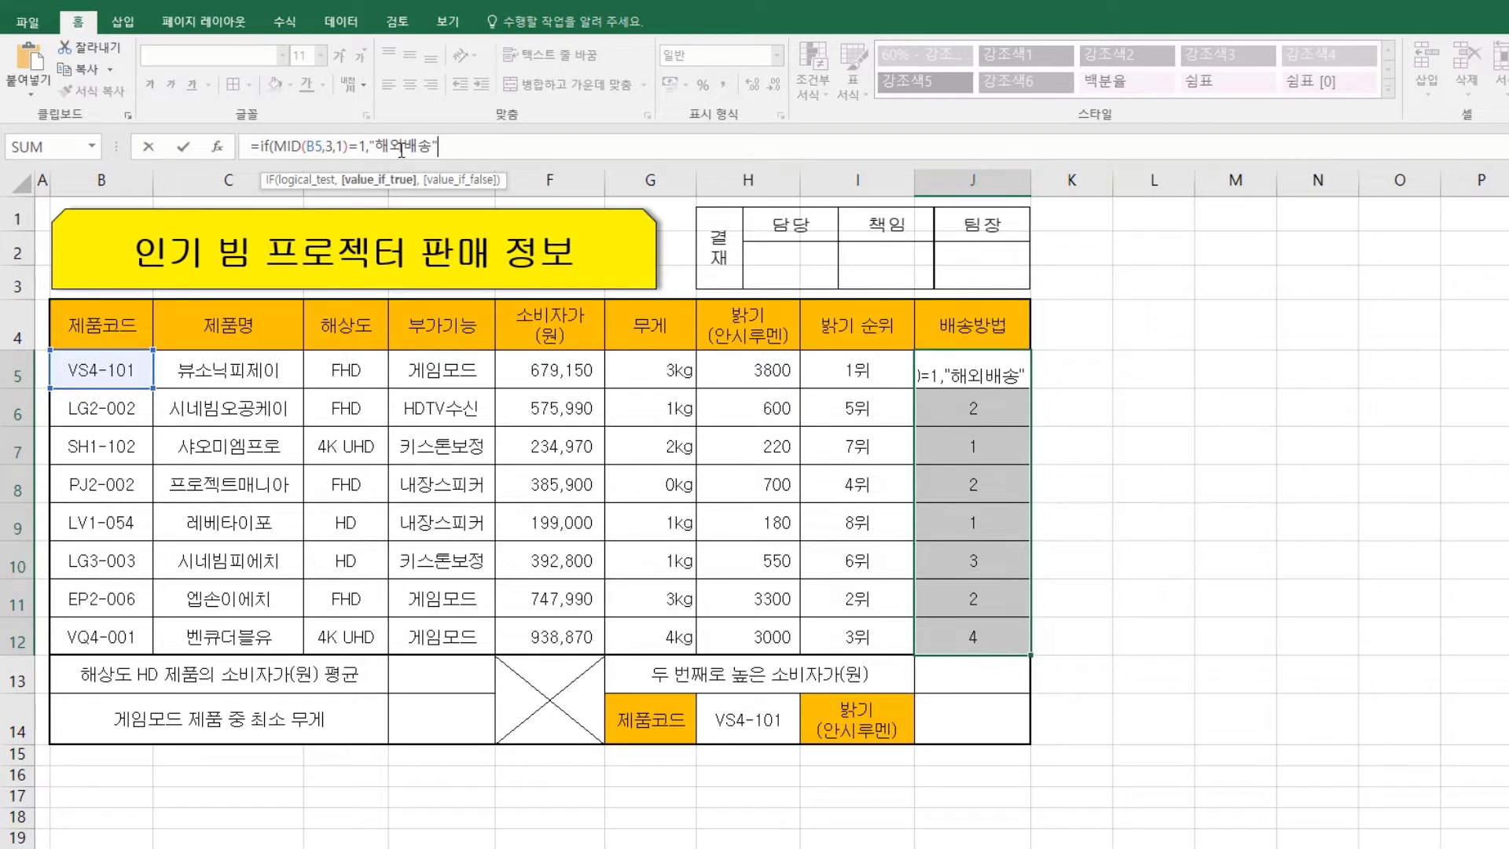
text(",)
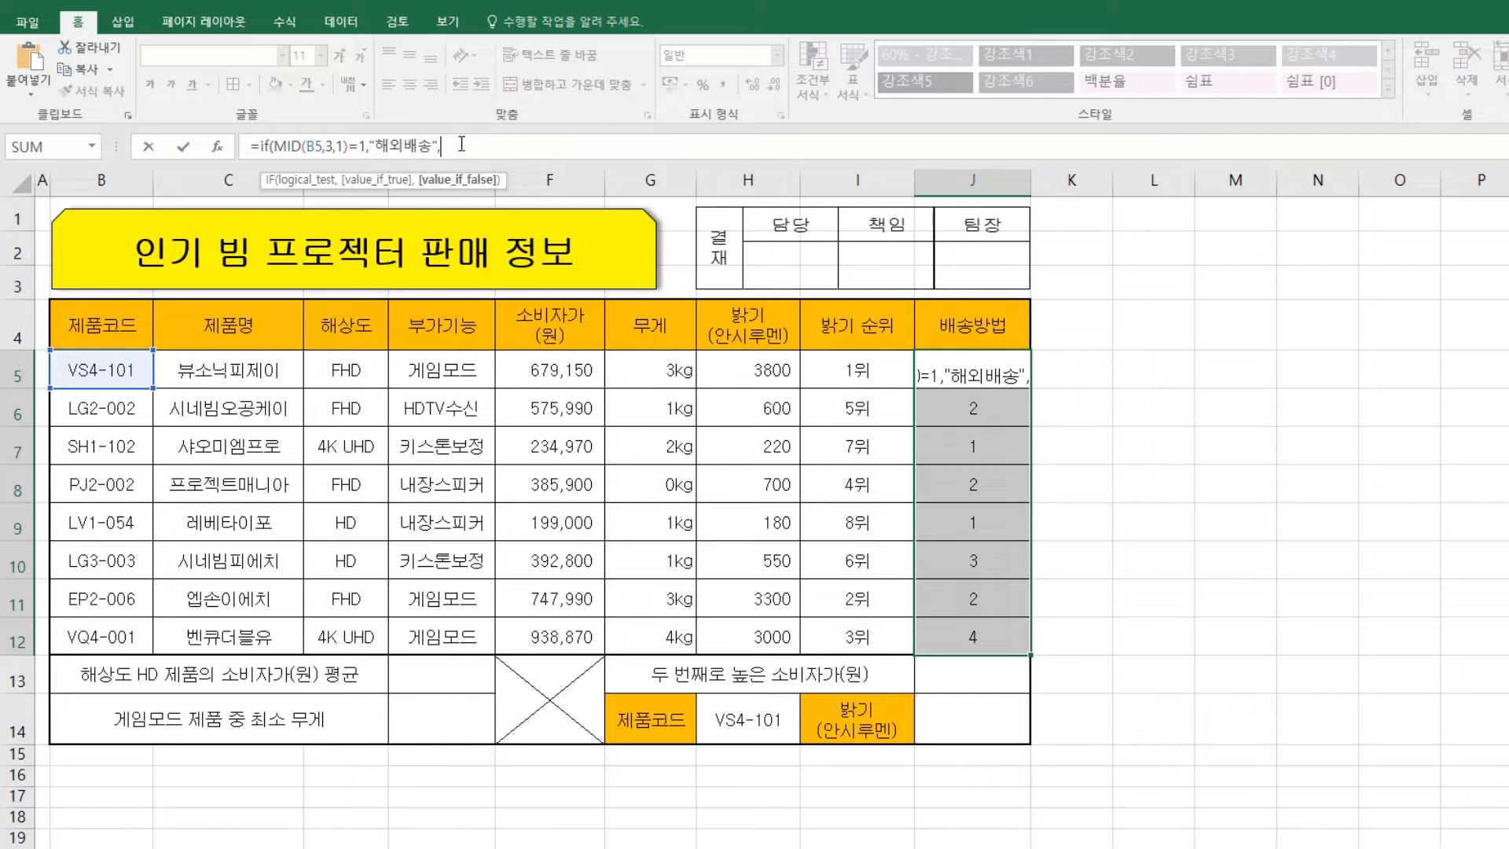
Nest a second IF as the false result, testing MID(B5,3,1)=2 and returning "직배송" when true
text(ㅑ)
key(BackSpace)
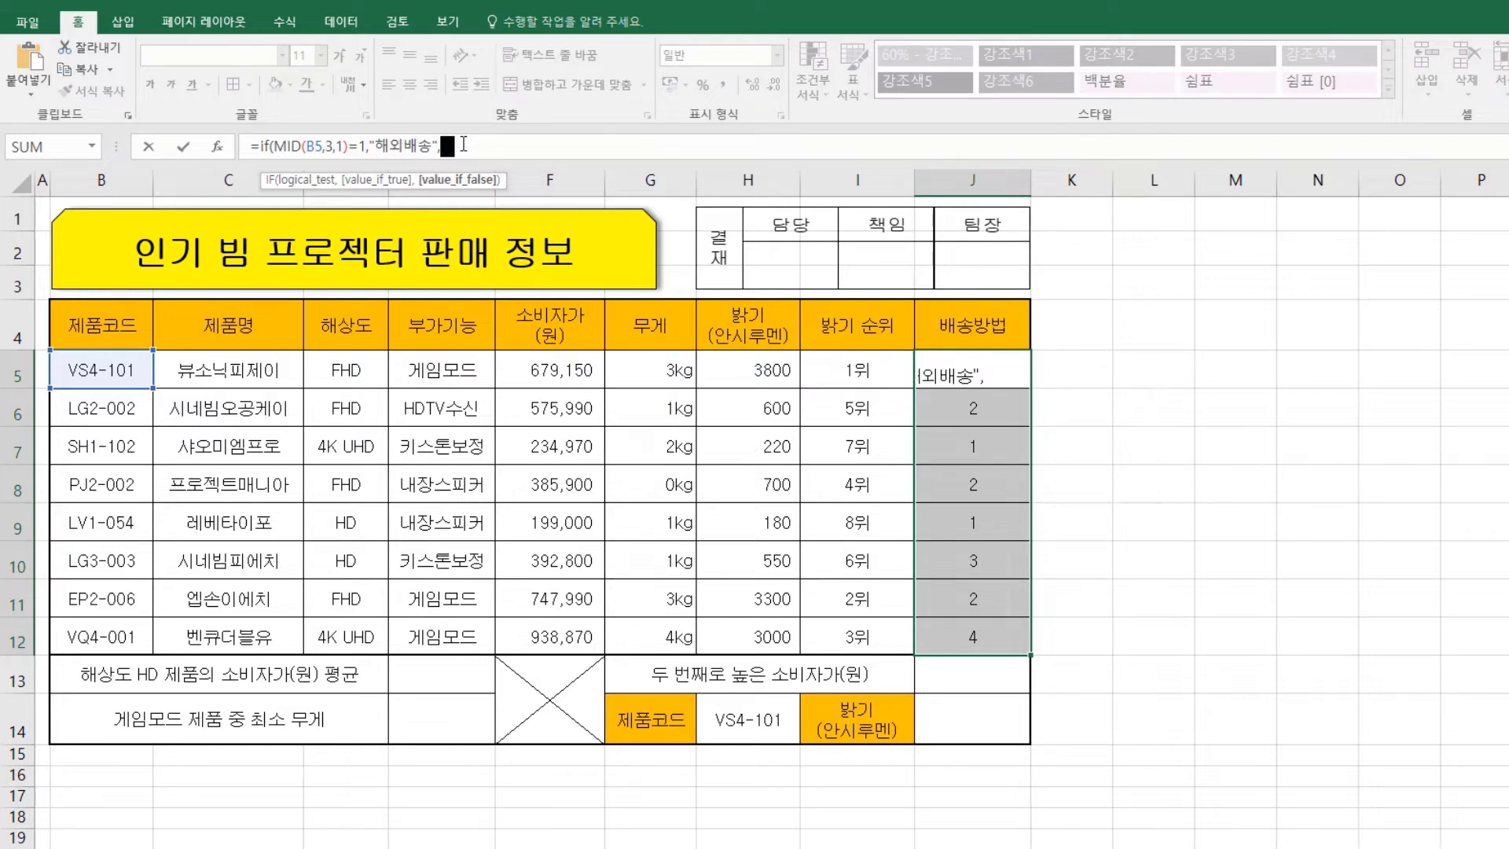
text(if()
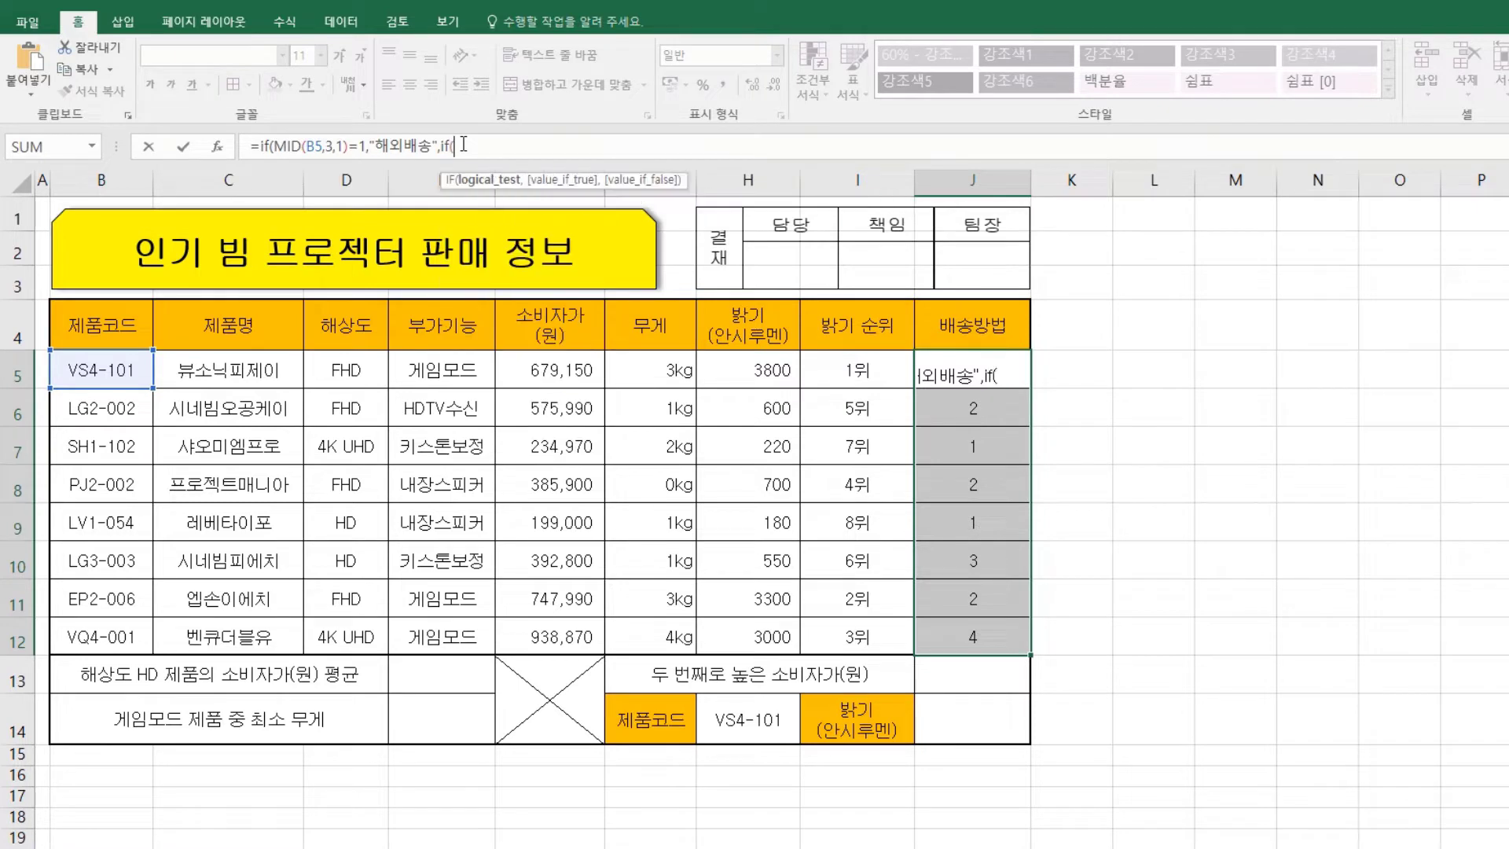
key(ctrl+v)
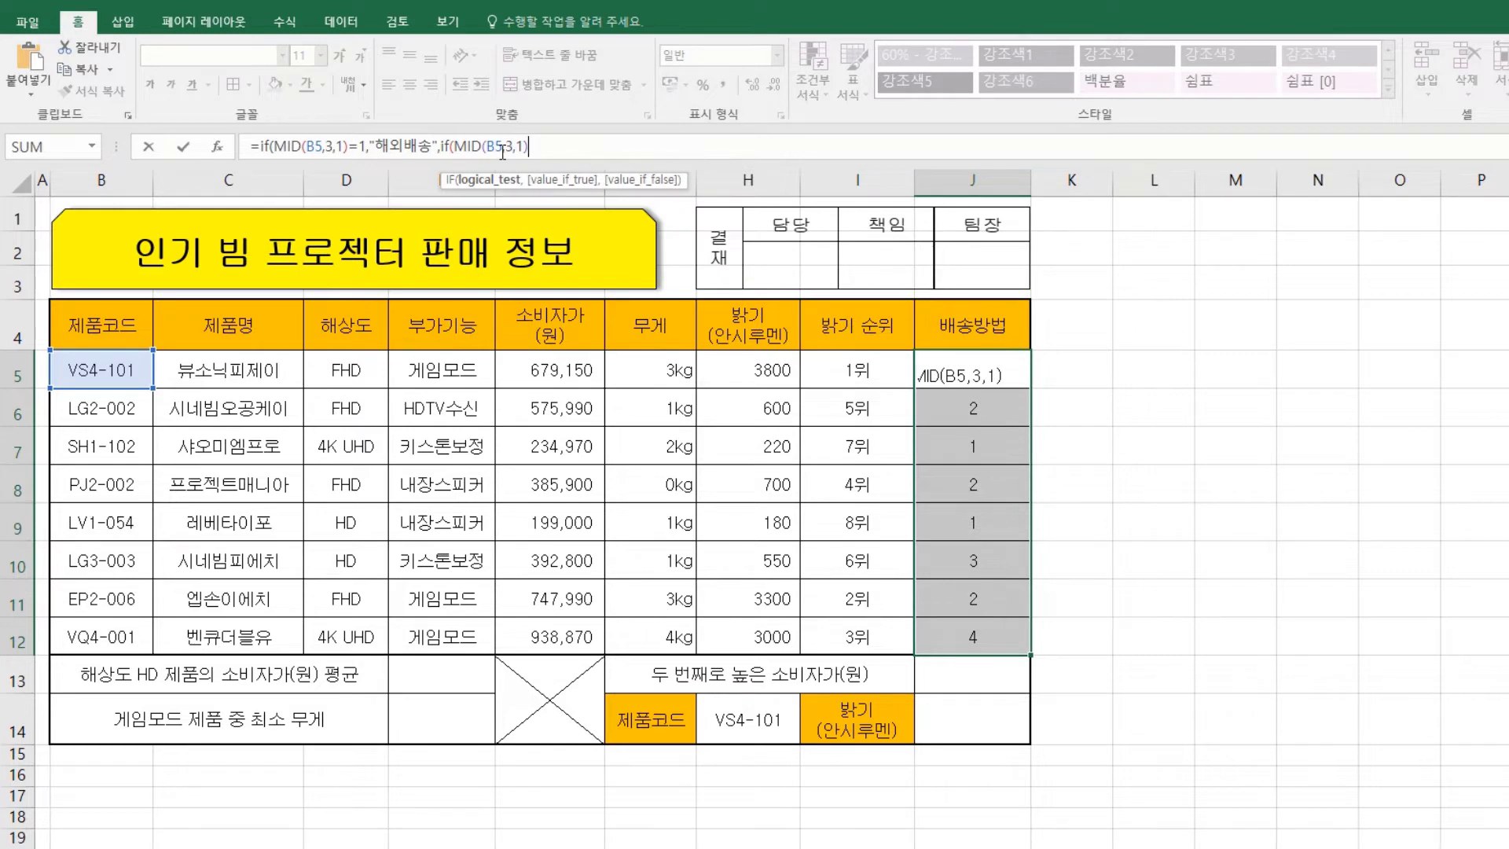
text(=2,)
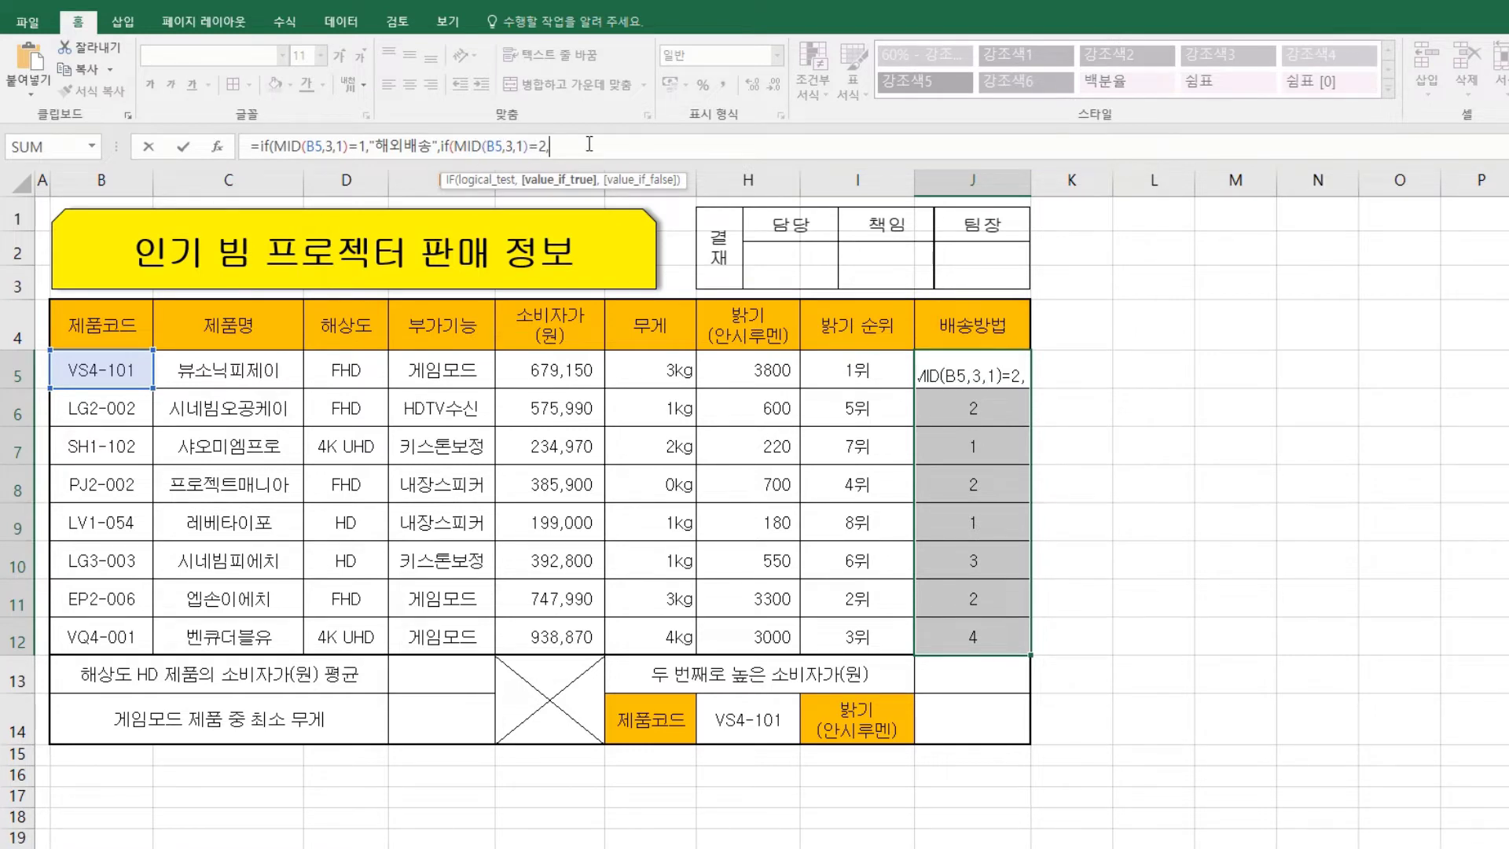
text(")
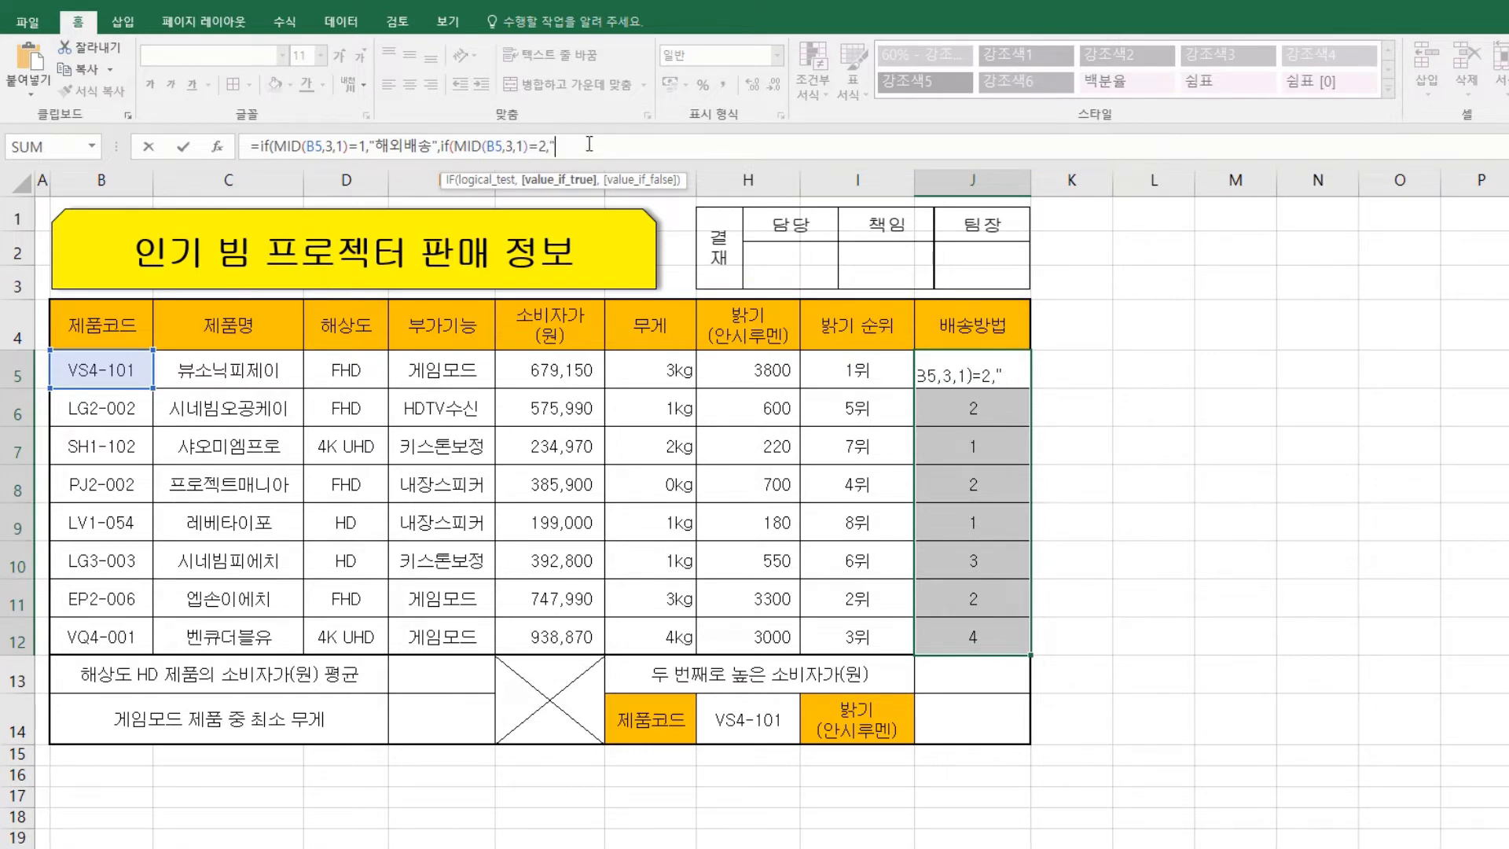
text(직배송)
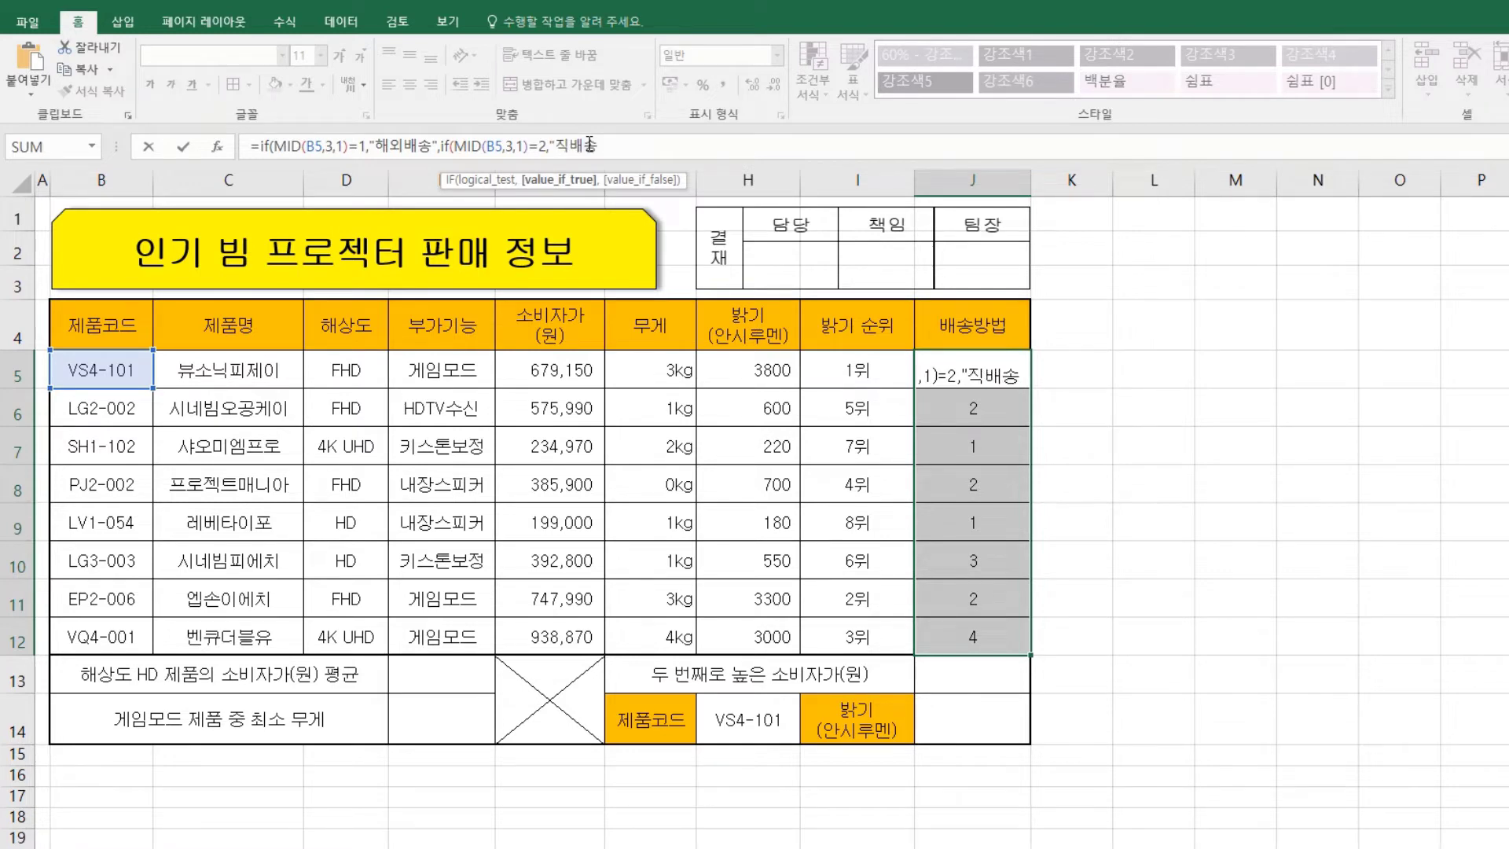
text(",)
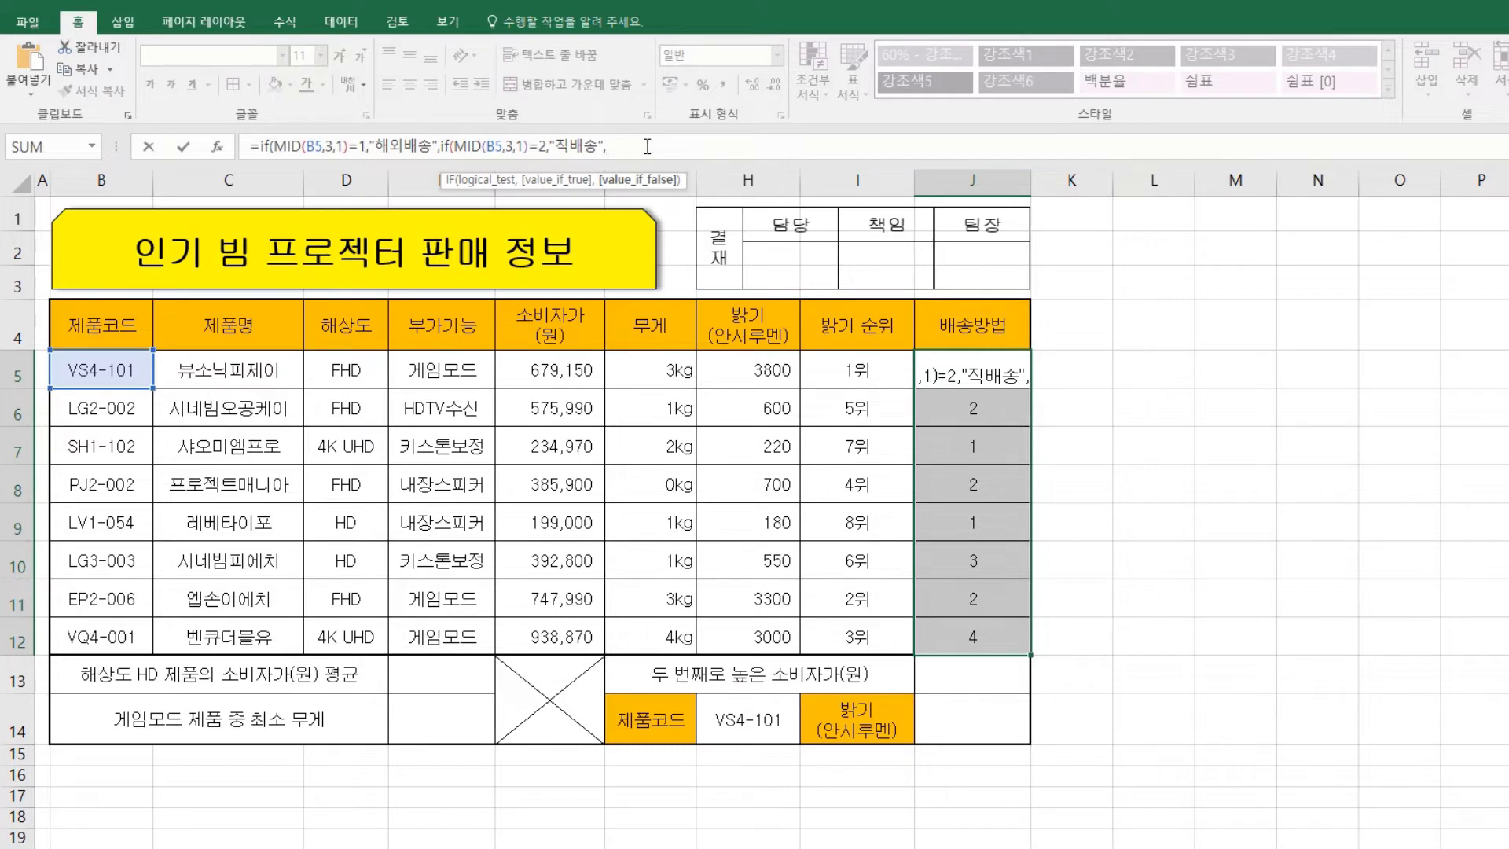
Set "기타" as the nested IF's false result, close both functions and fill the formula into J5:J12
text("기타)
text())
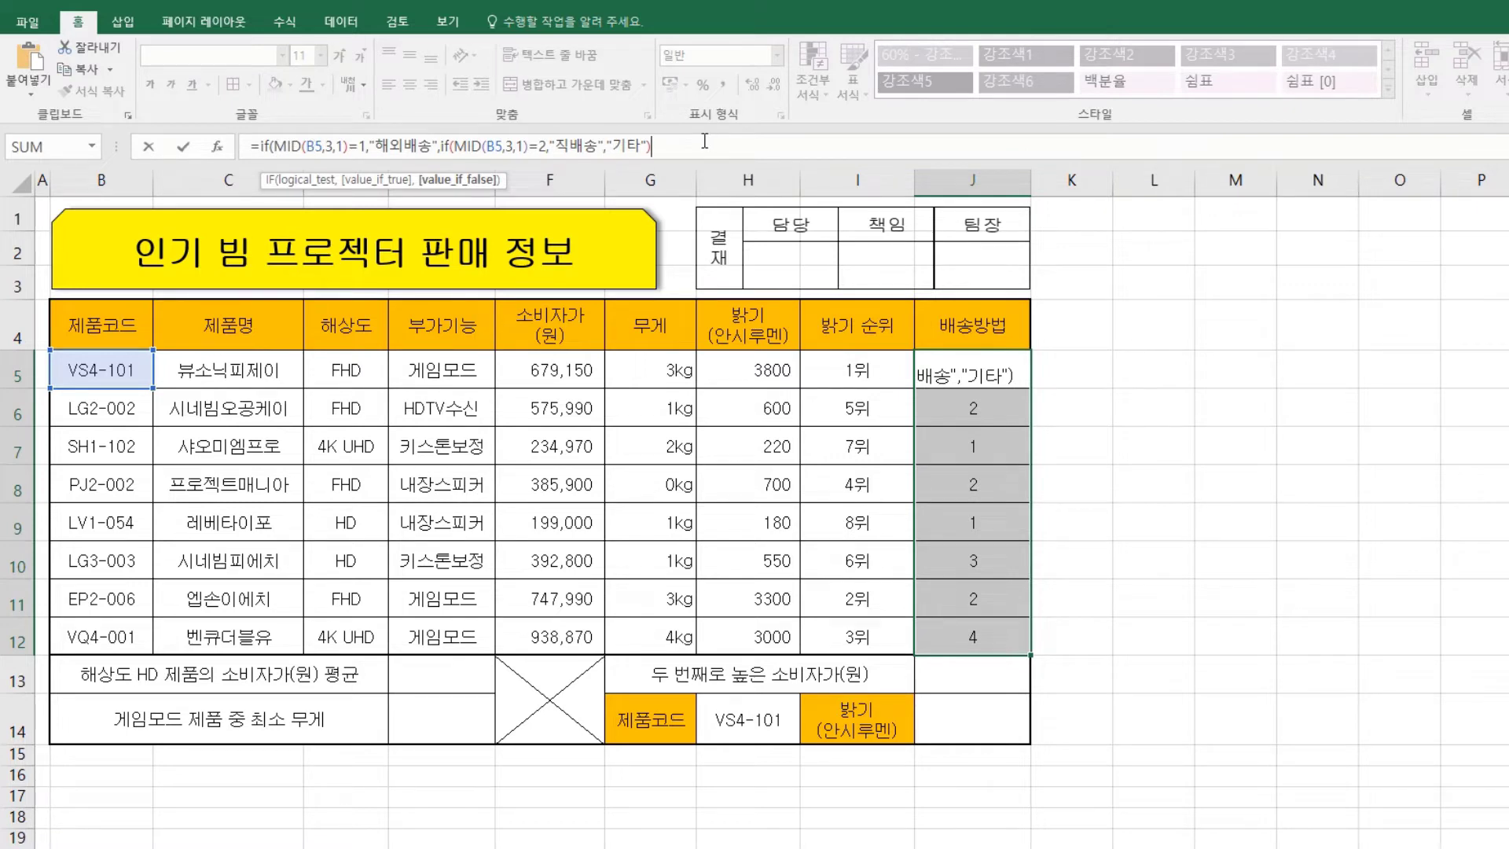
text())
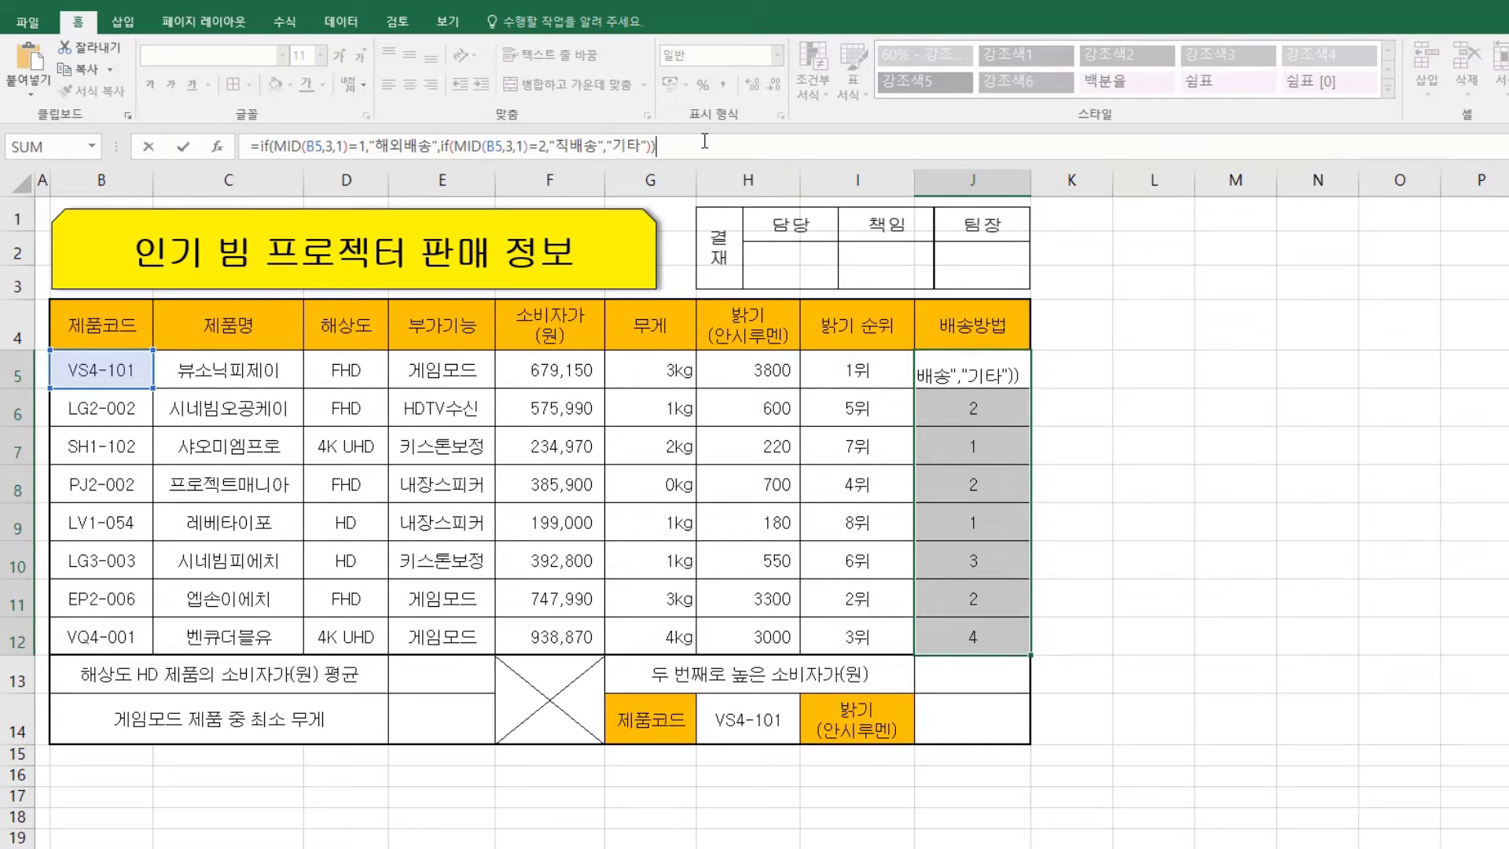
key(ctrl+Return)
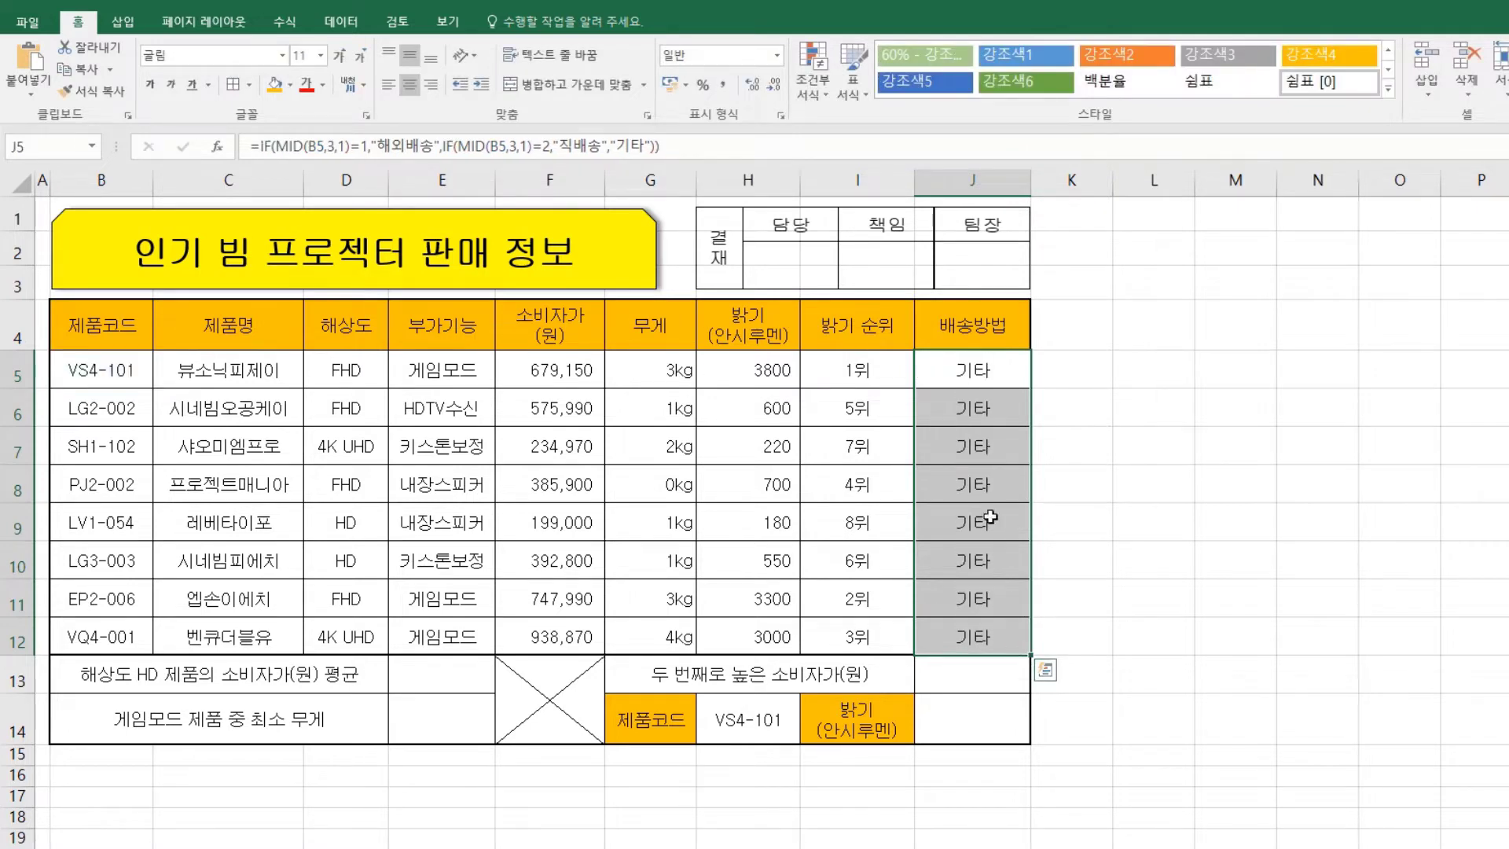
Change the comparison values to the text strings "1" and "2" in the 배송방법 formula and refill J5:J12
click(369, 151)
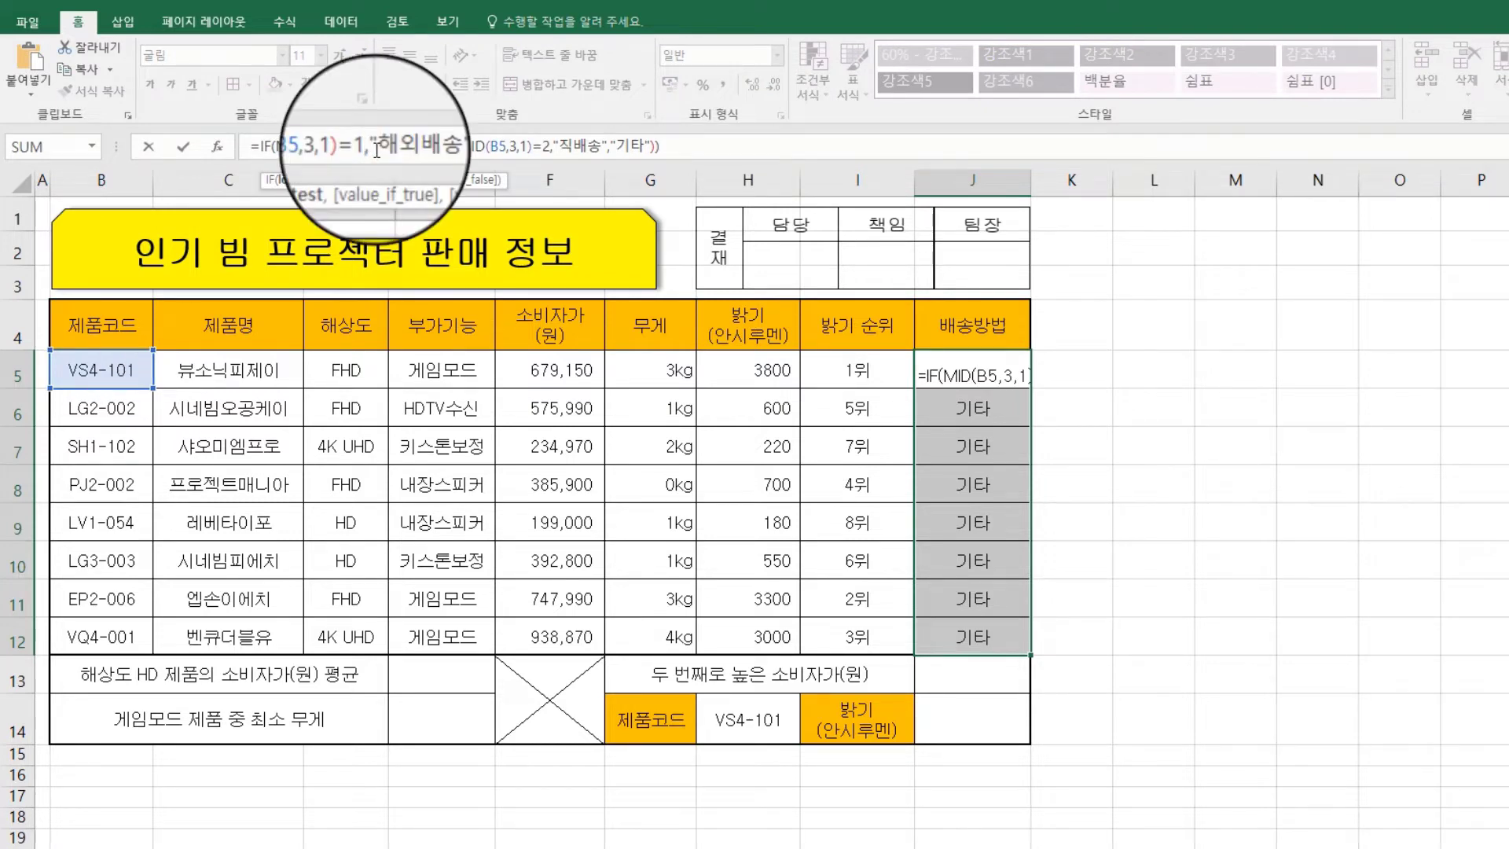
key(Left)
text(")
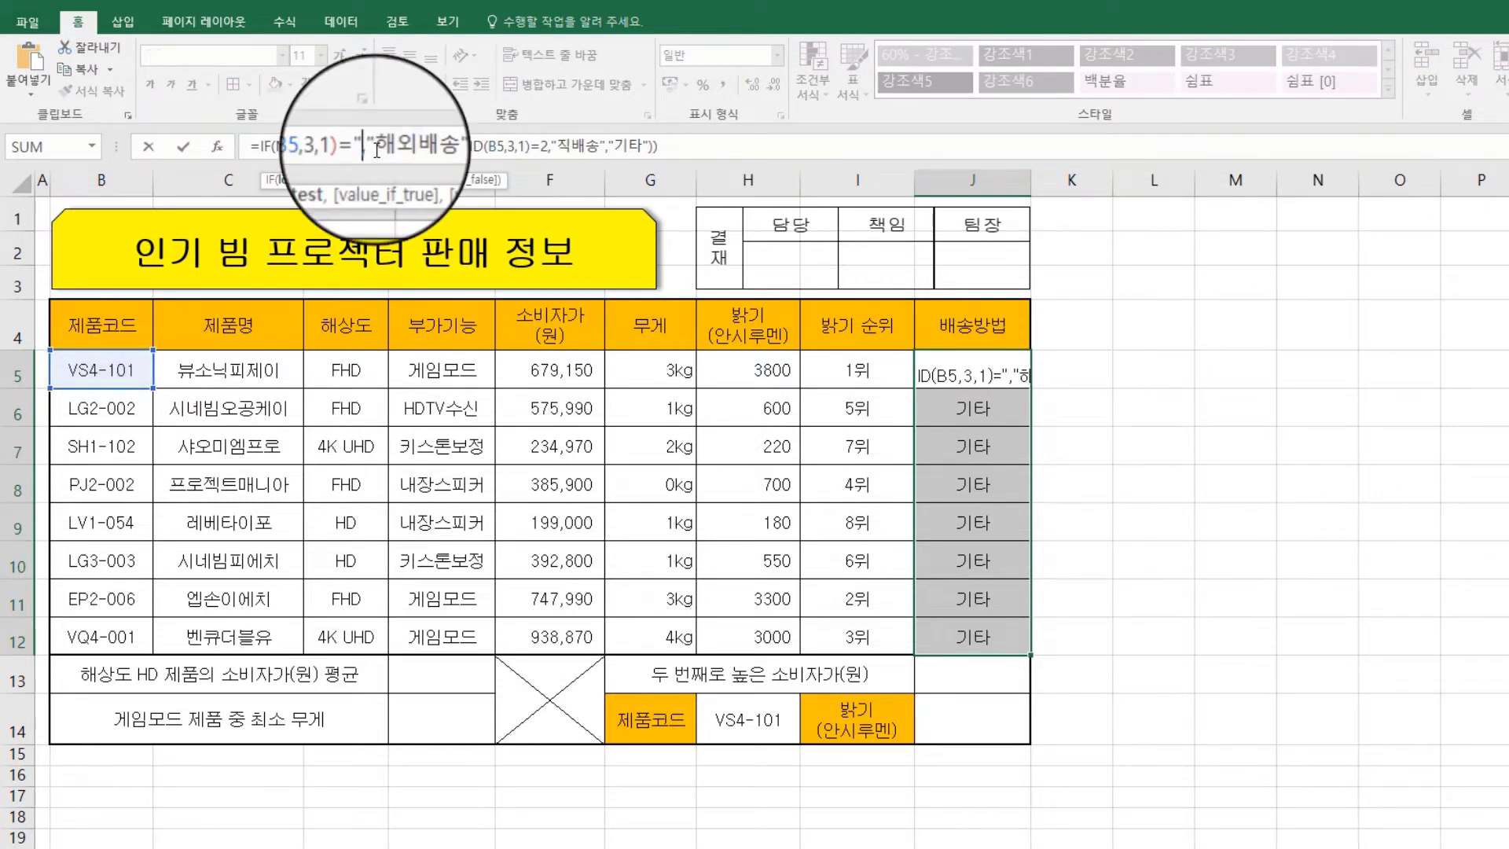
key(Right)
text(")
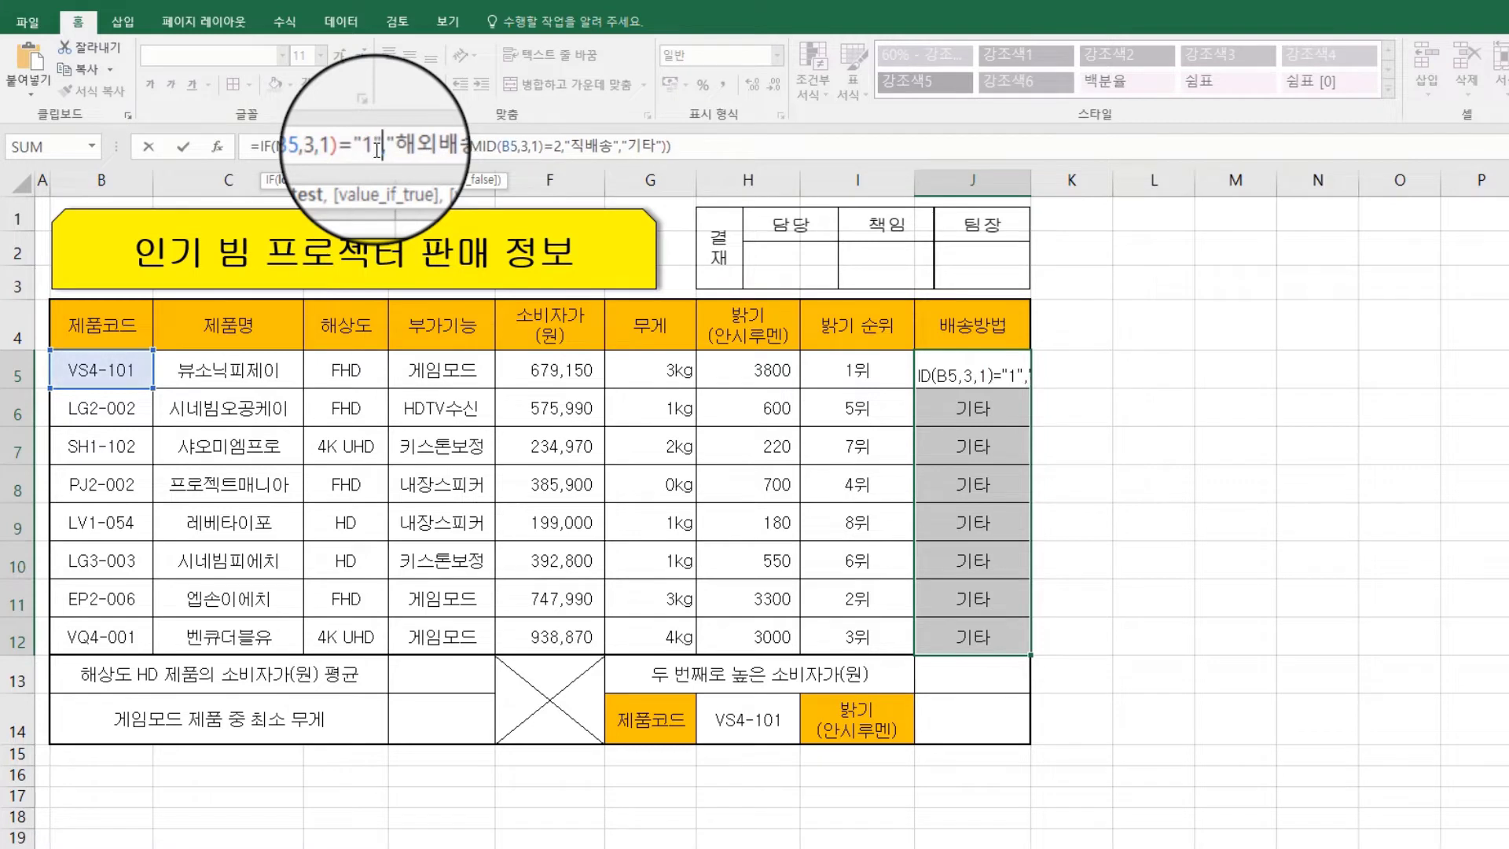
click(552, 148)
text(")
key(Right)
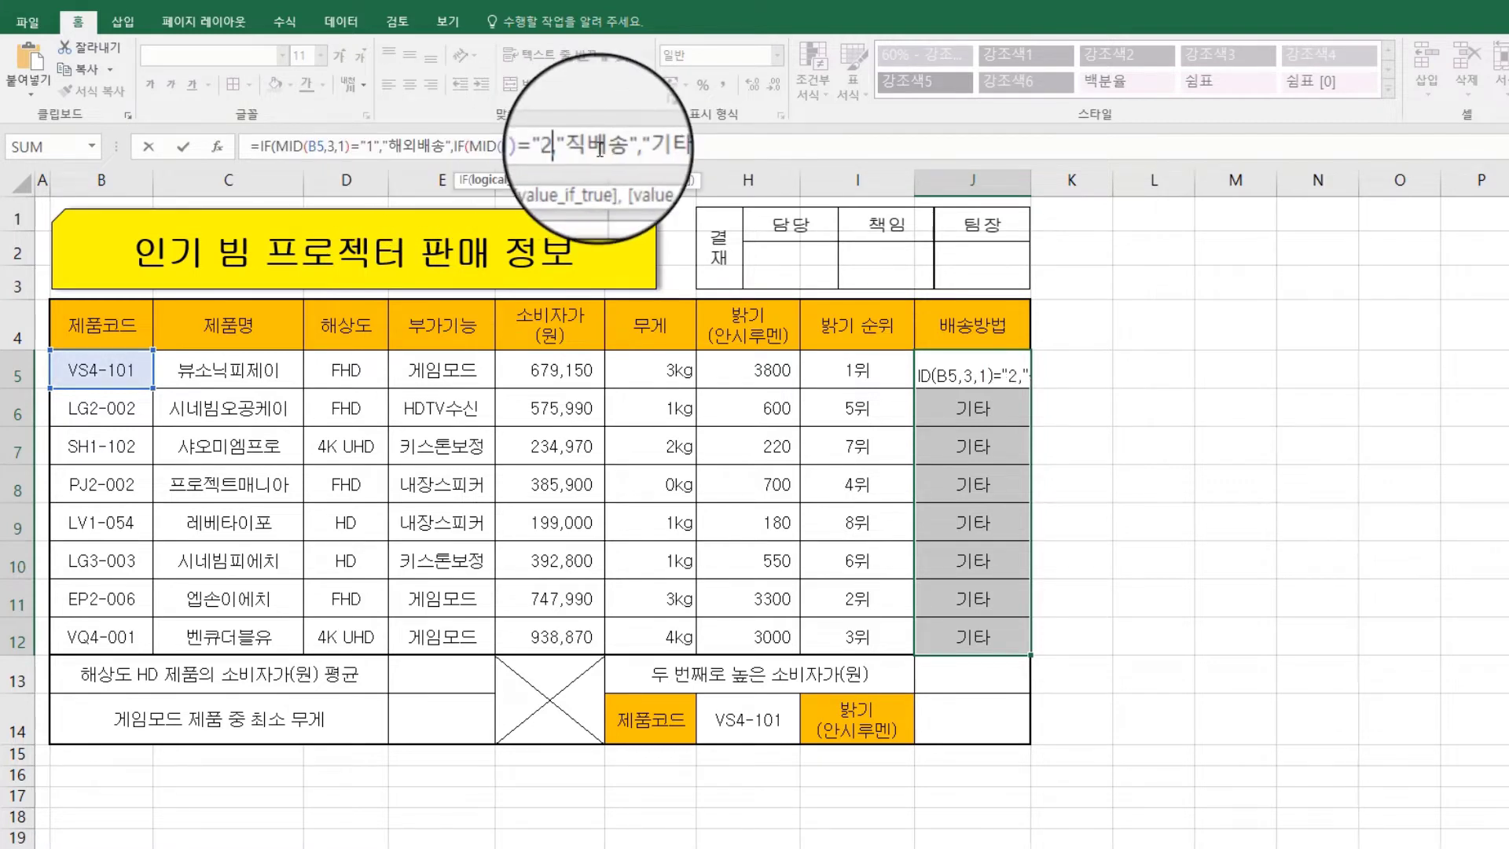
text(")
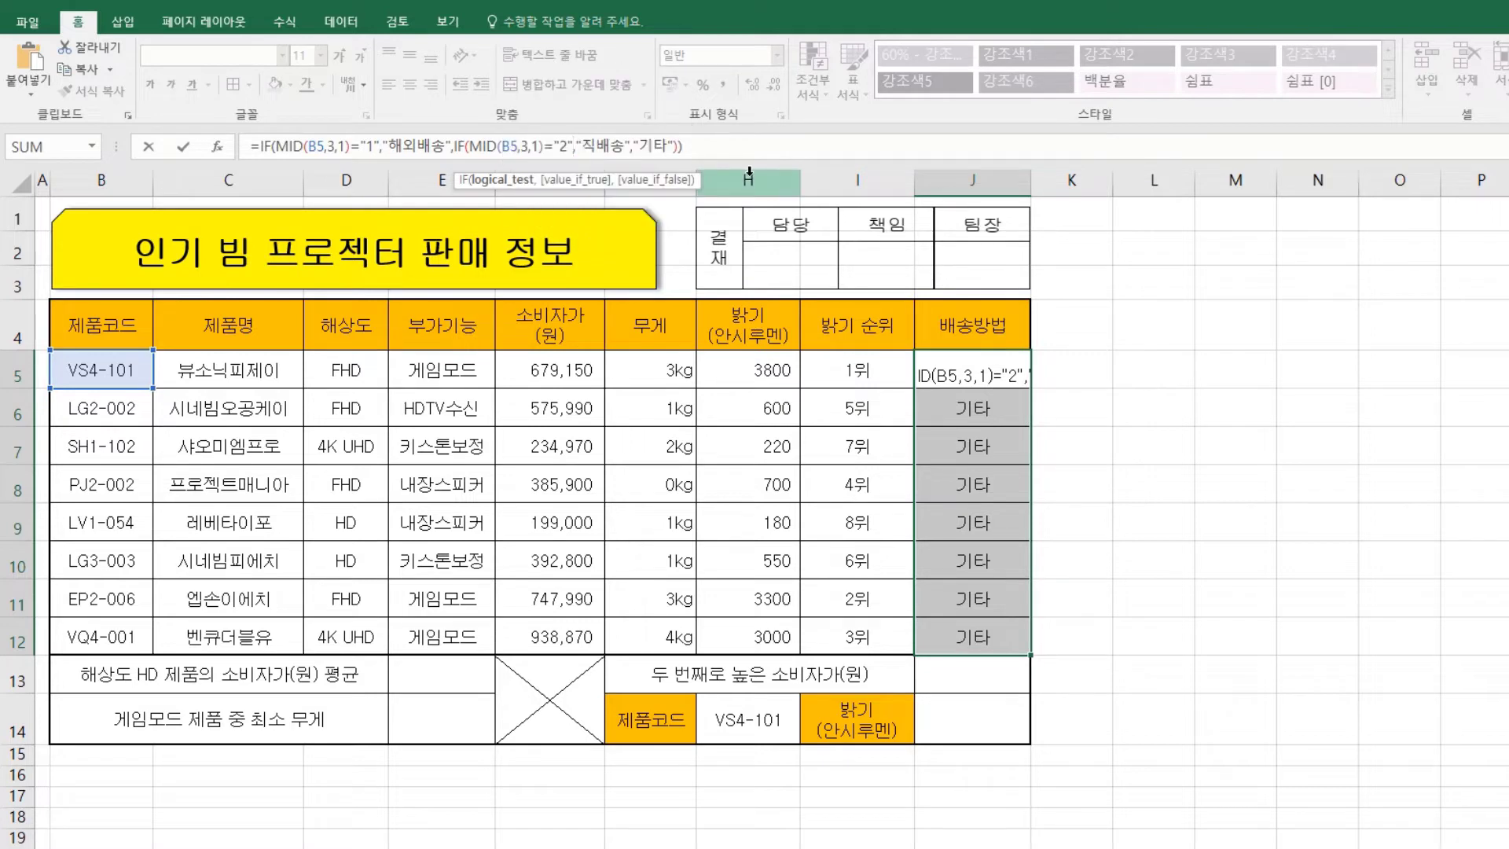
key(ctrl+Return)
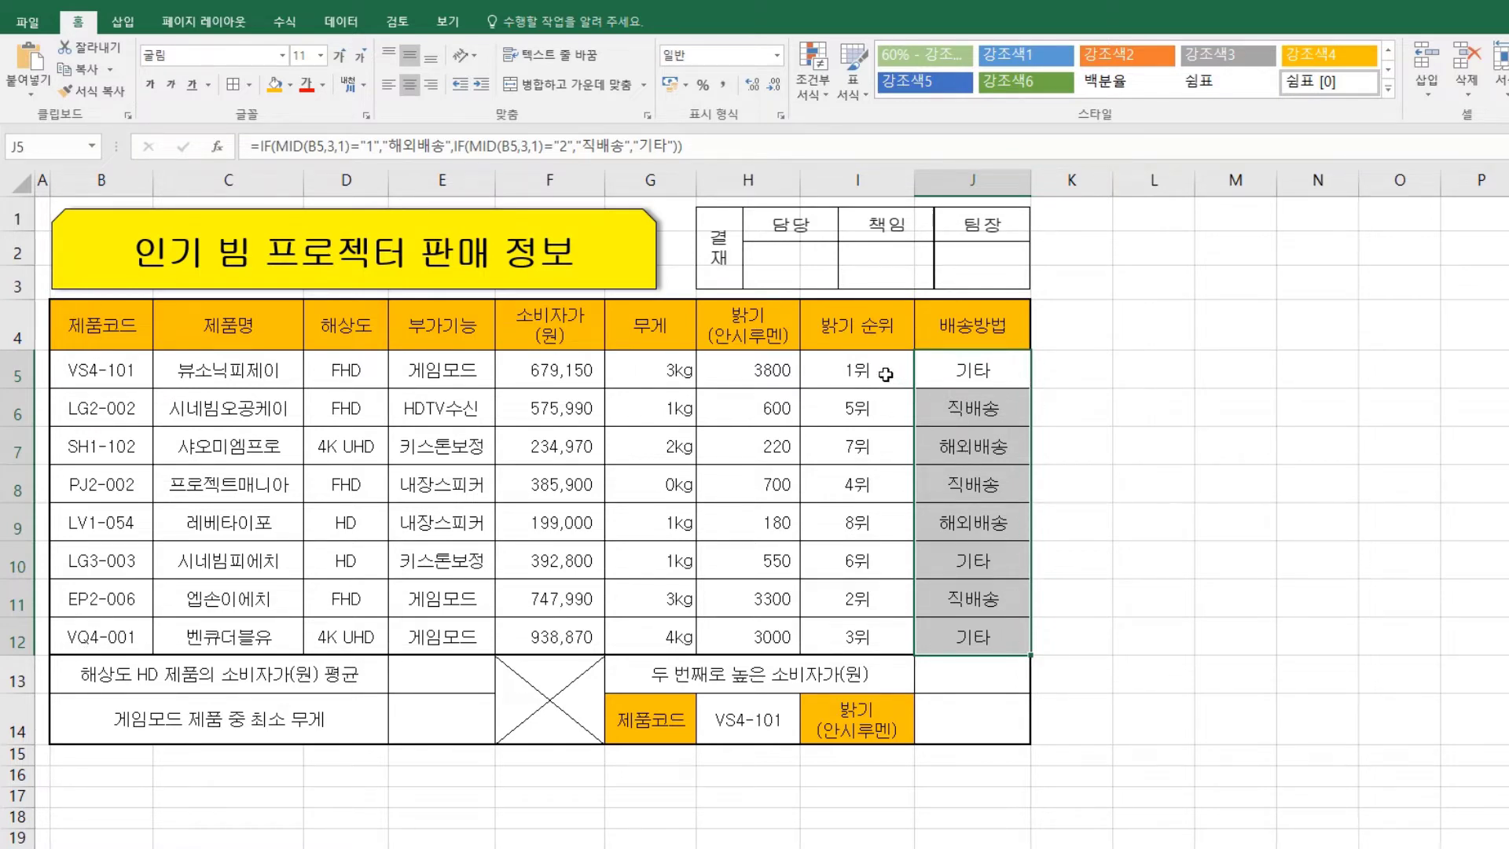
Start a SUMIF formula in E13 with the 해상도 data D5:D12 as its criteria range
drag(886, 375, 967, 637)
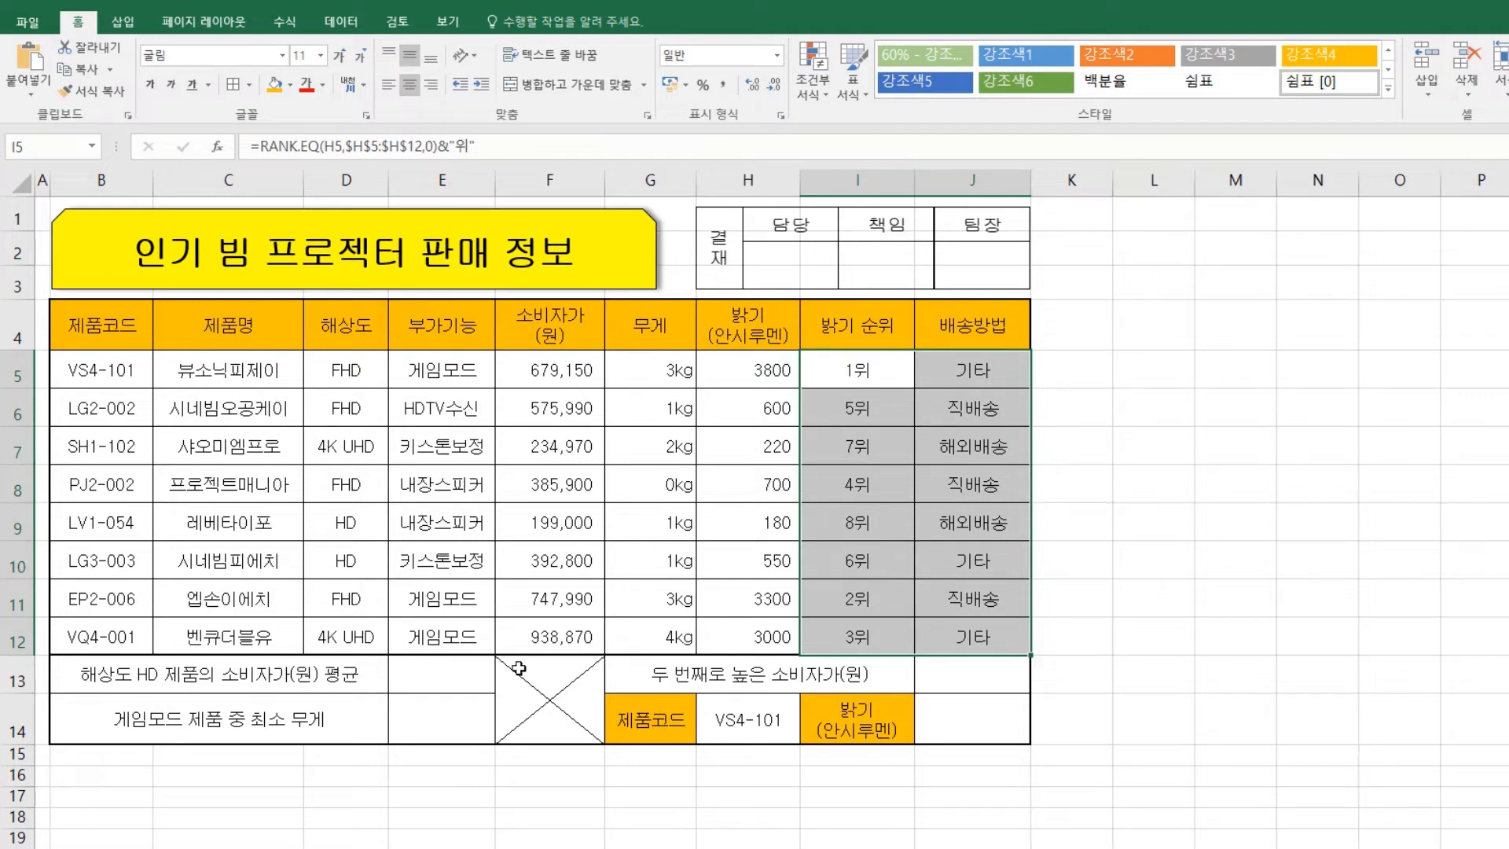
click(465, 676)
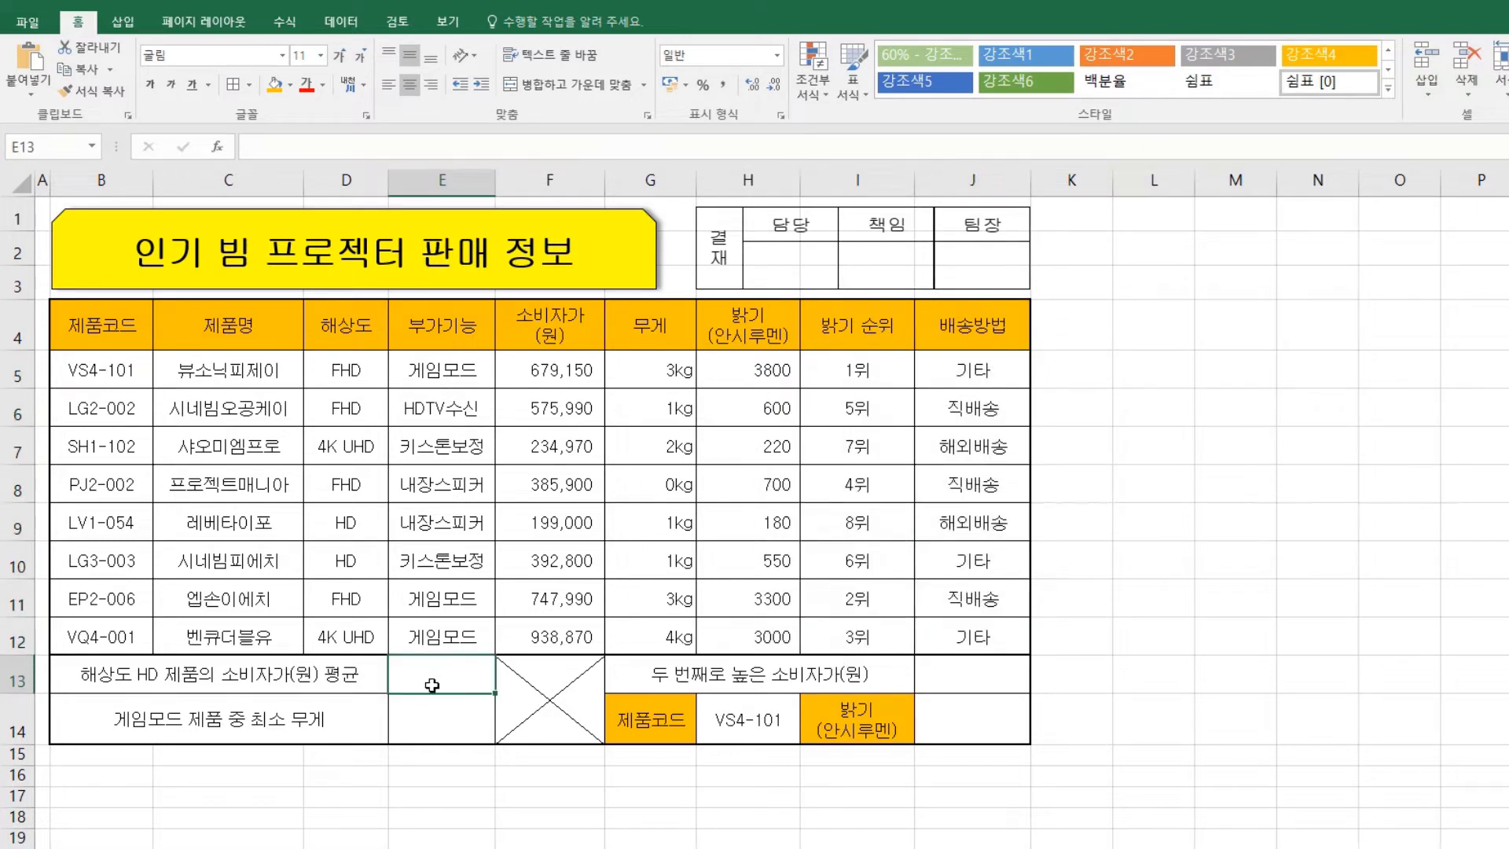
click(368, 147)
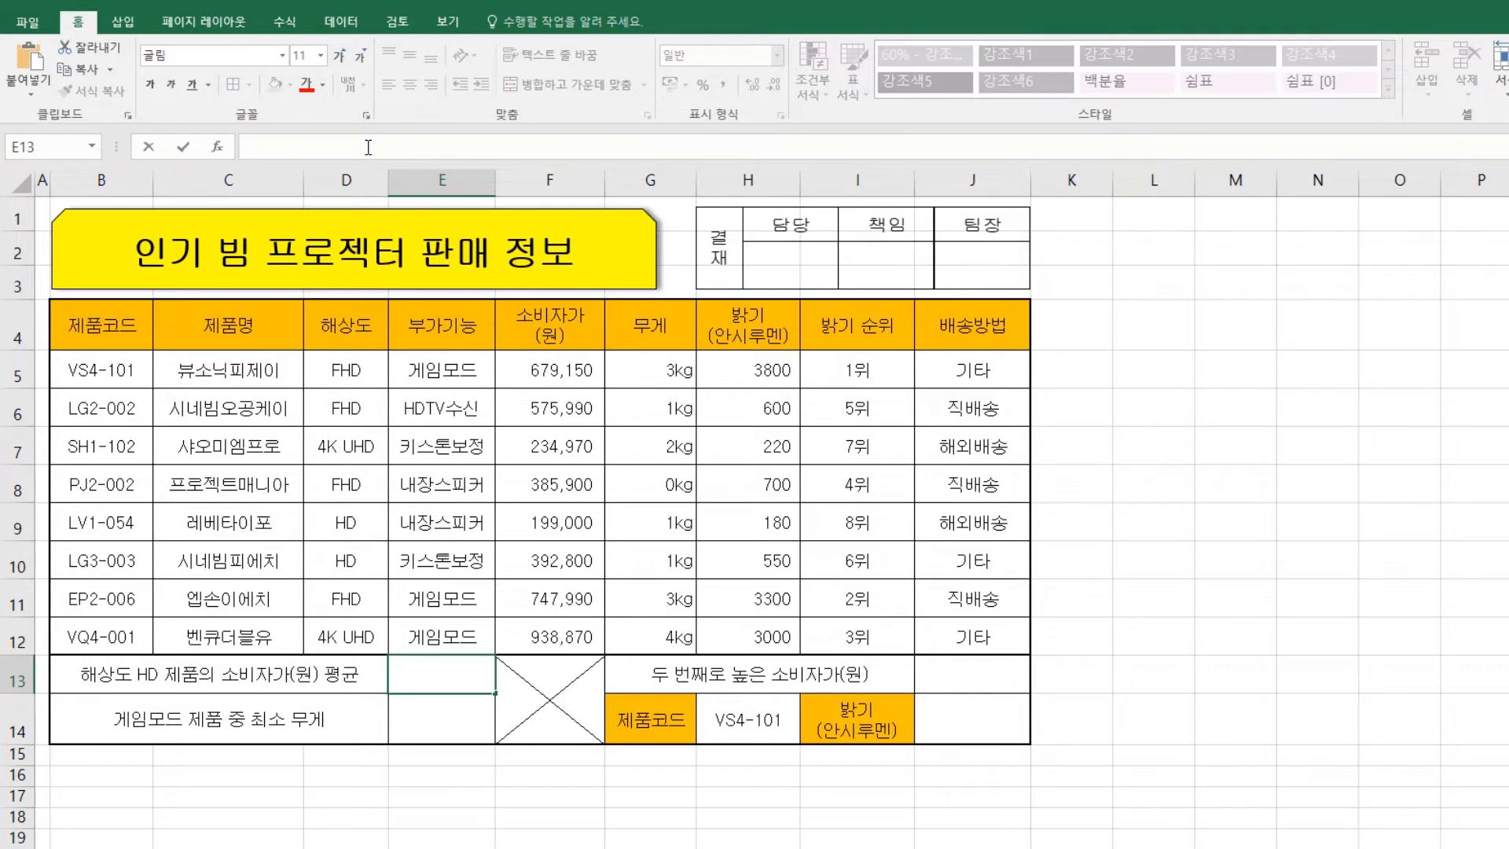
text(=)
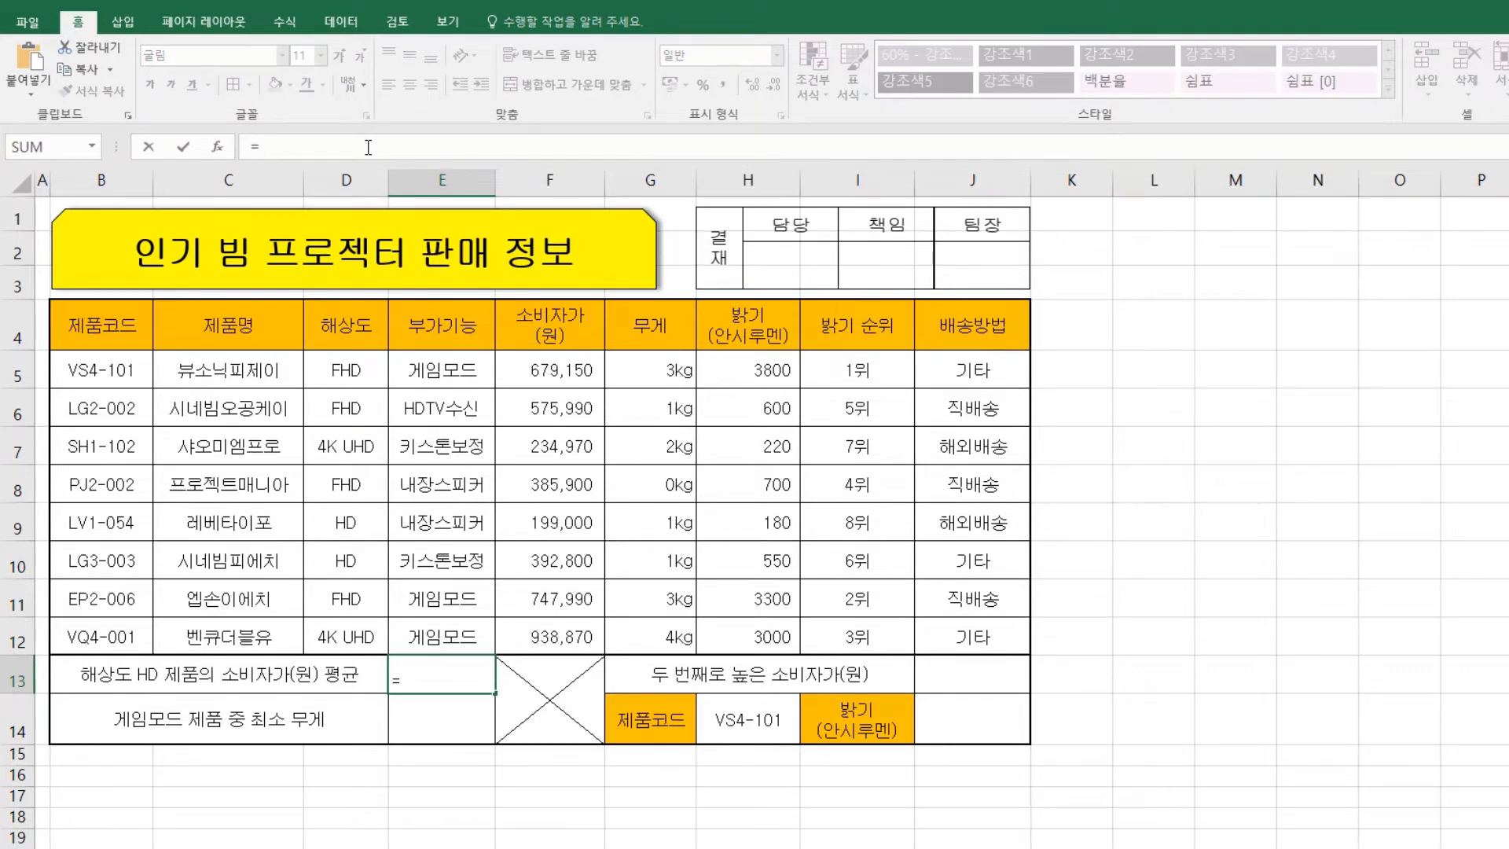
text(sumif)
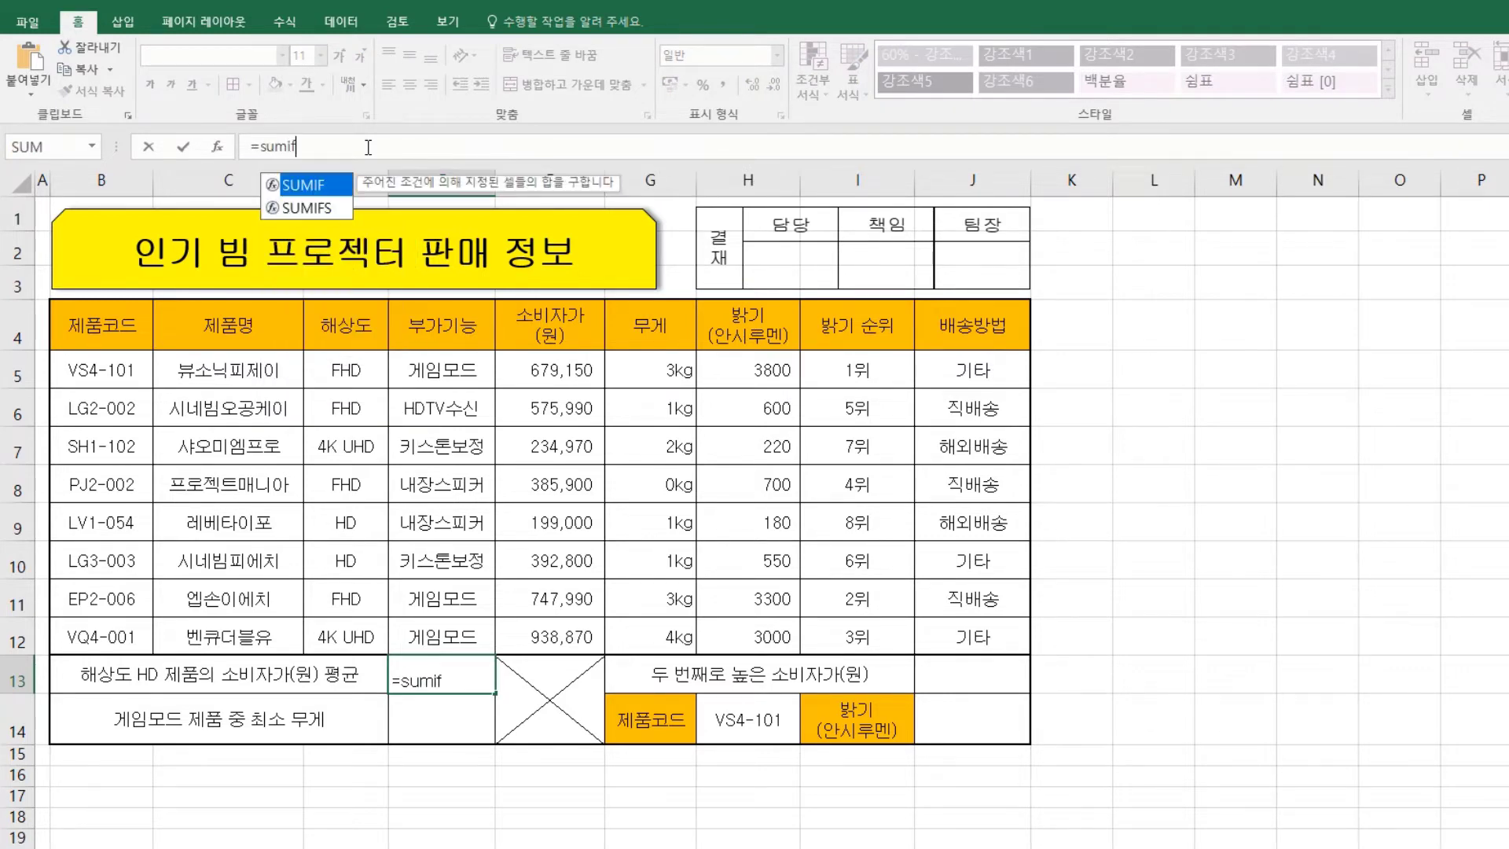
key(Tab)
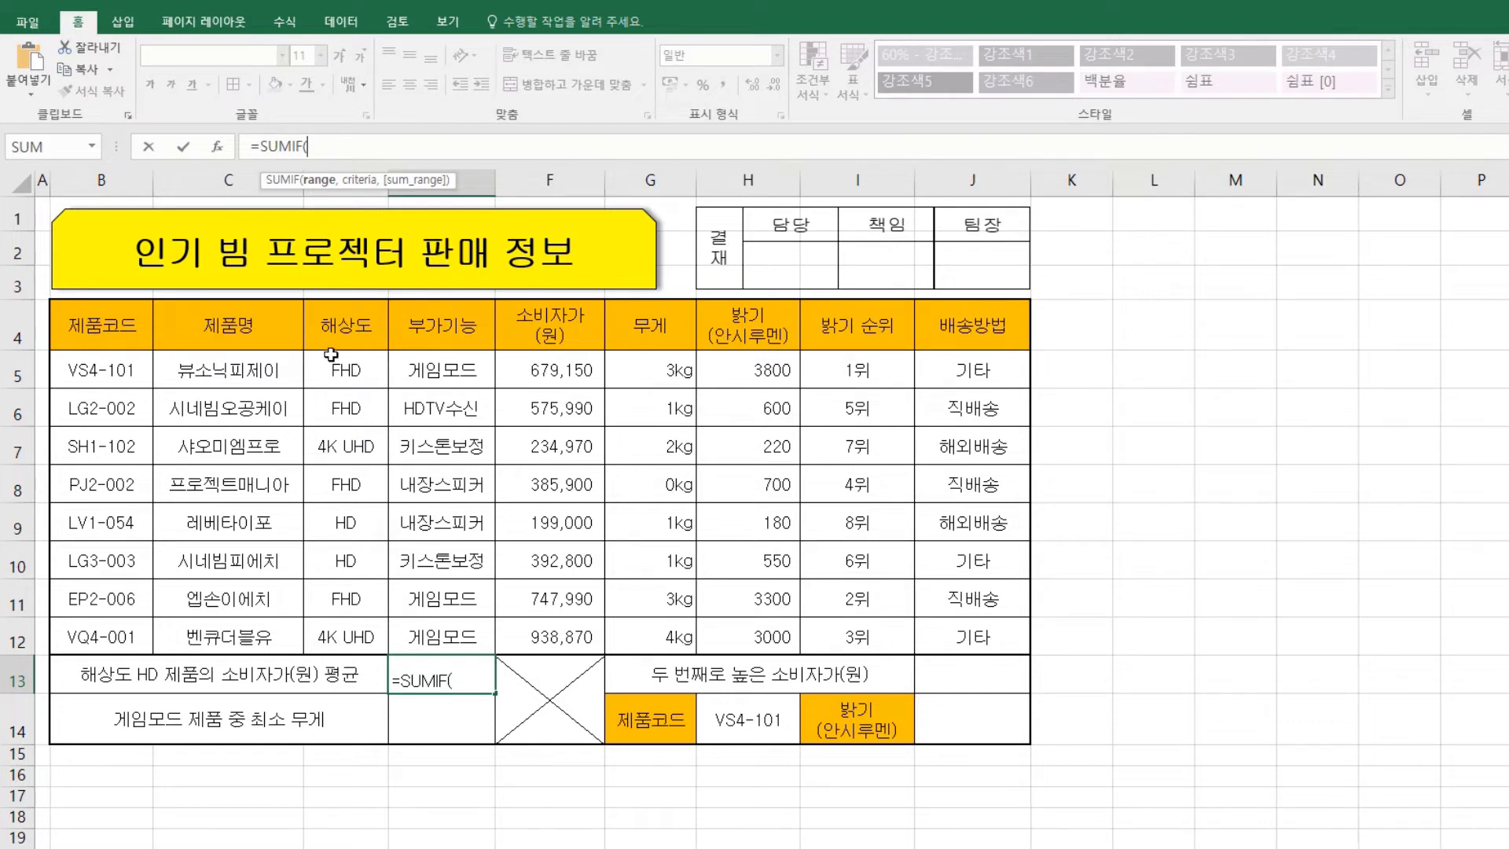
drag(360, 369, 345, 636)
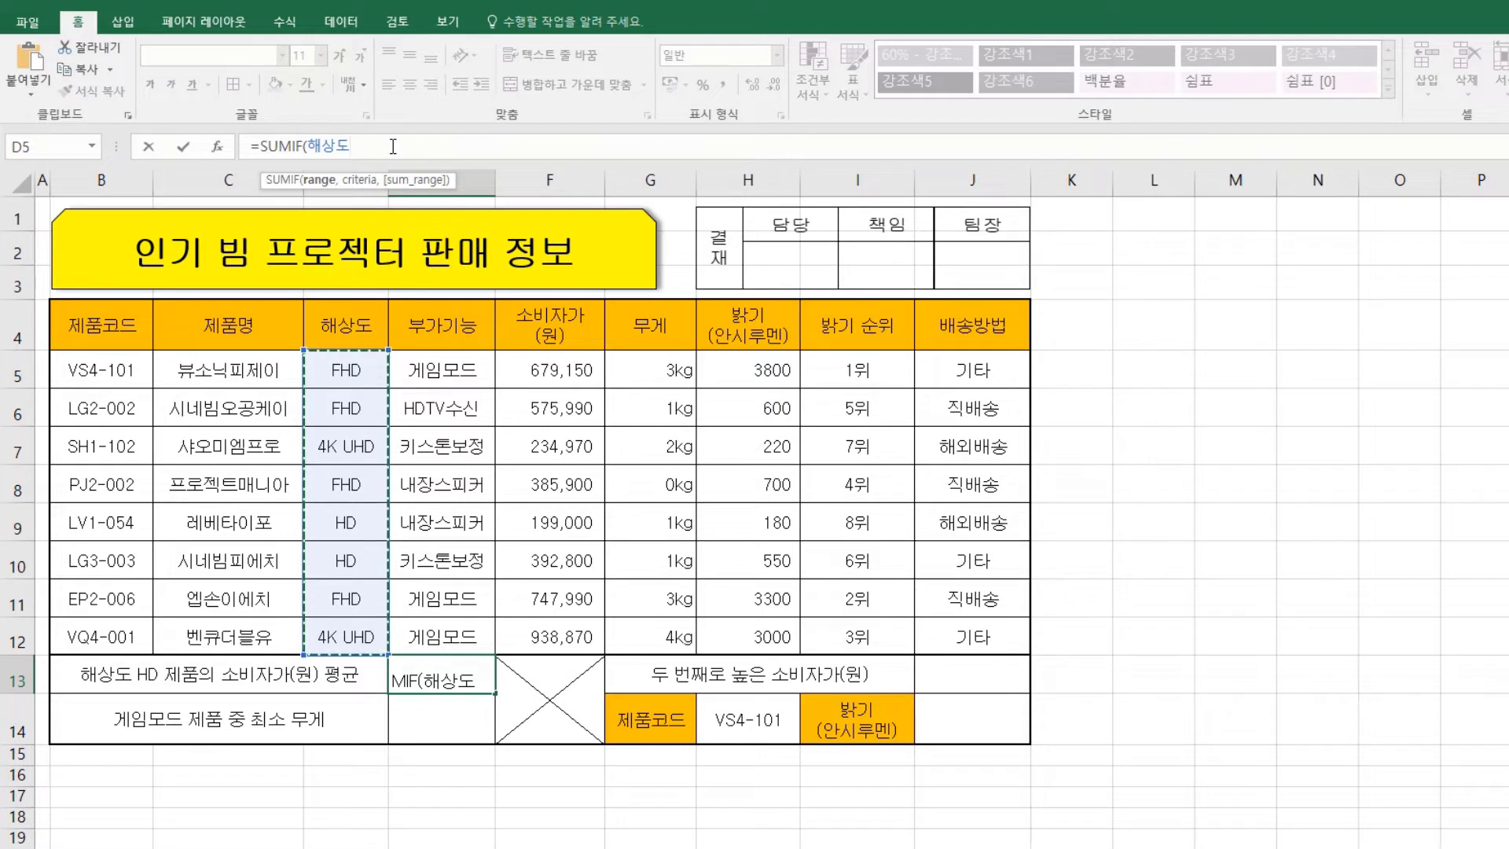
Complete the SUMIF in E13 with criteria "HD" and the 소비자가 values F5:F12 as the sum range
text(,)
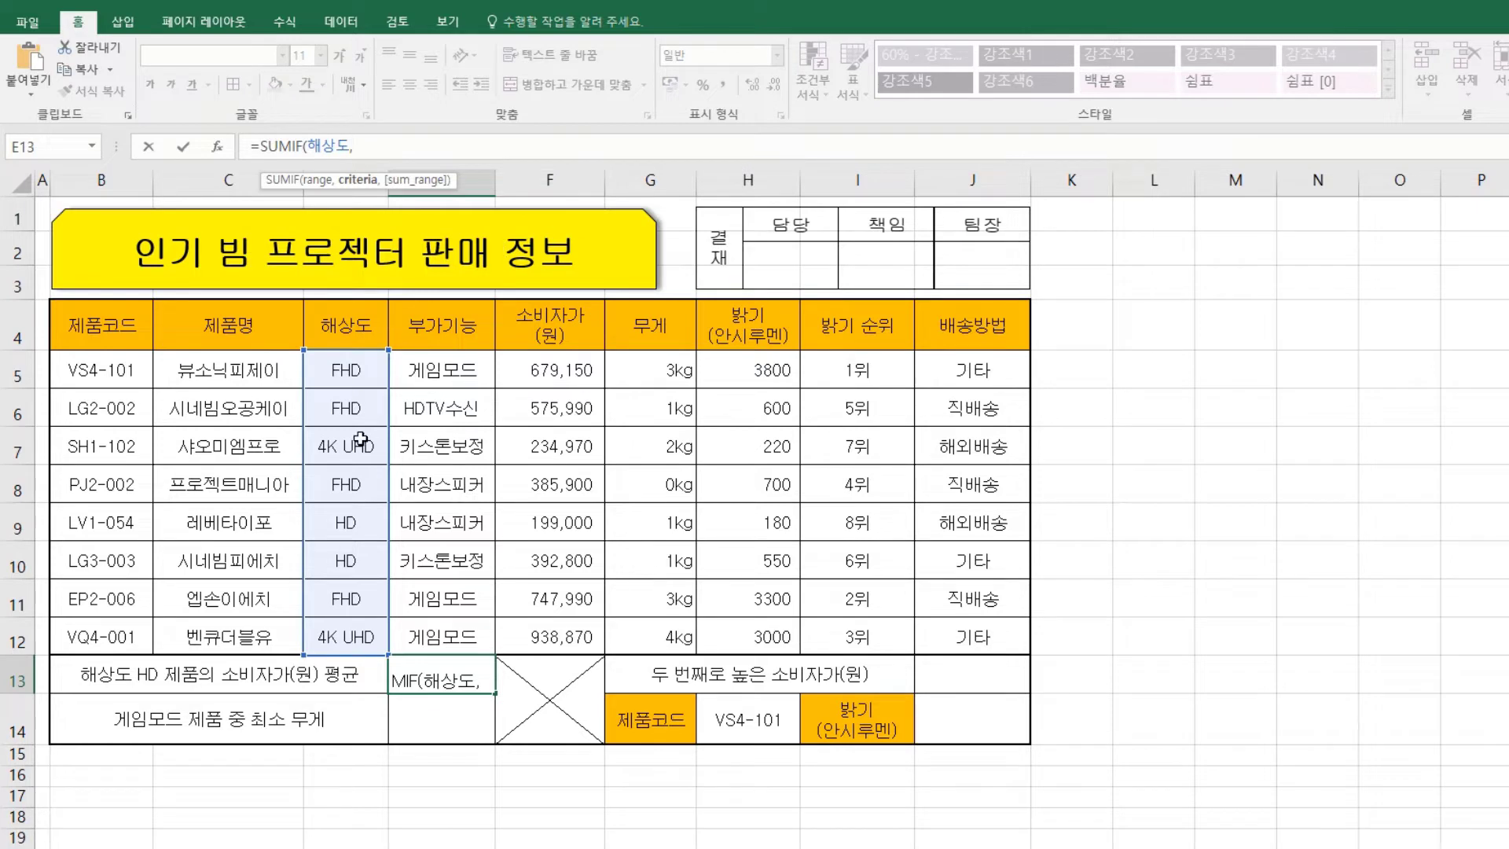
text("HD)
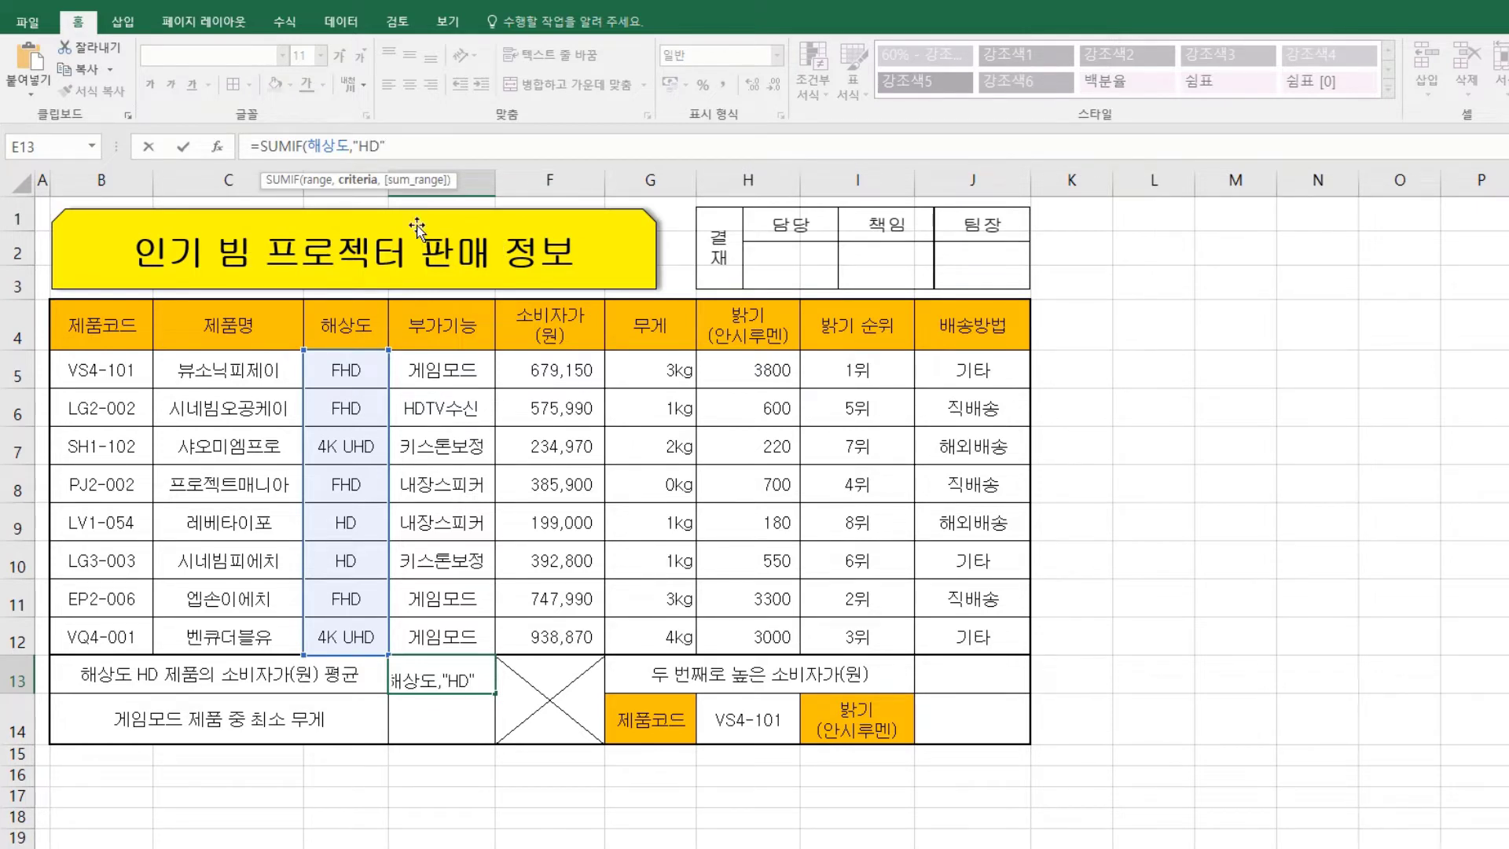
text(",)
drag(566, 370, 562, 638)
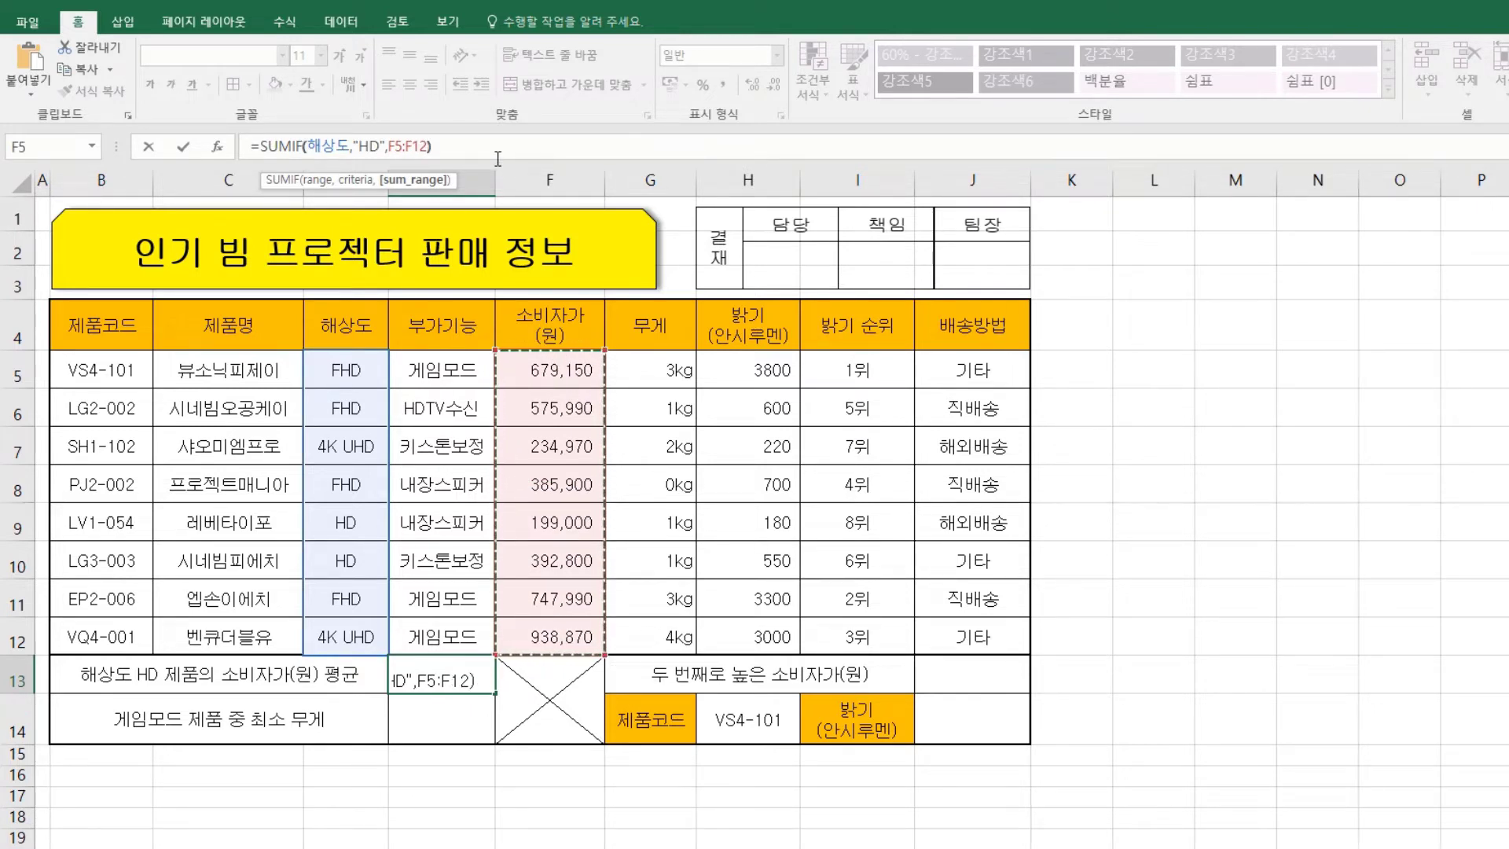
text())
key(Return)
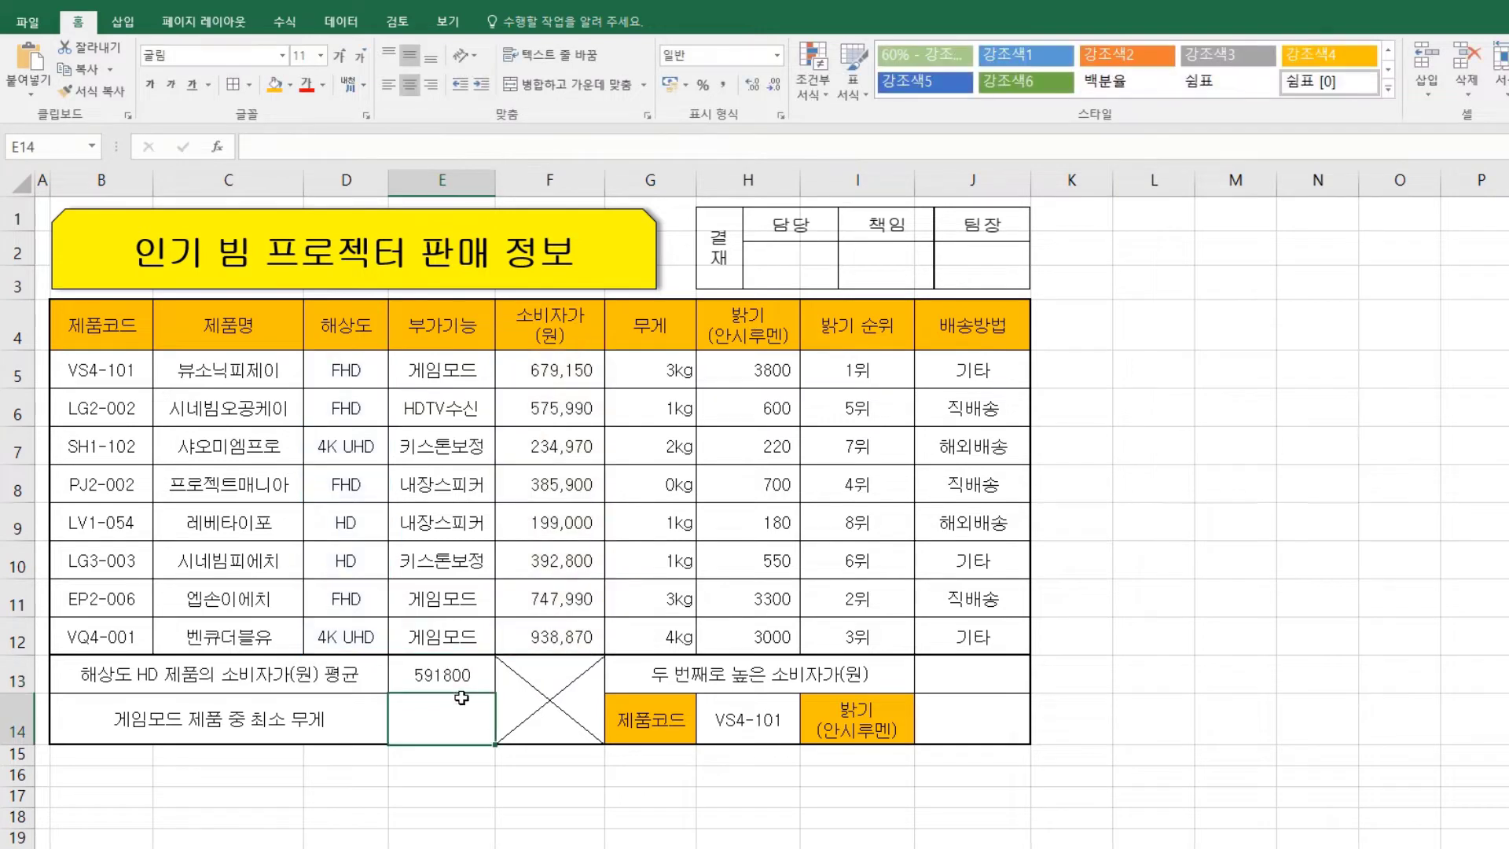
Apply the comma style to E13 and divide its SUMIF by COUNTIF(해상도,"HD") to calculate the average
click(461, 686)
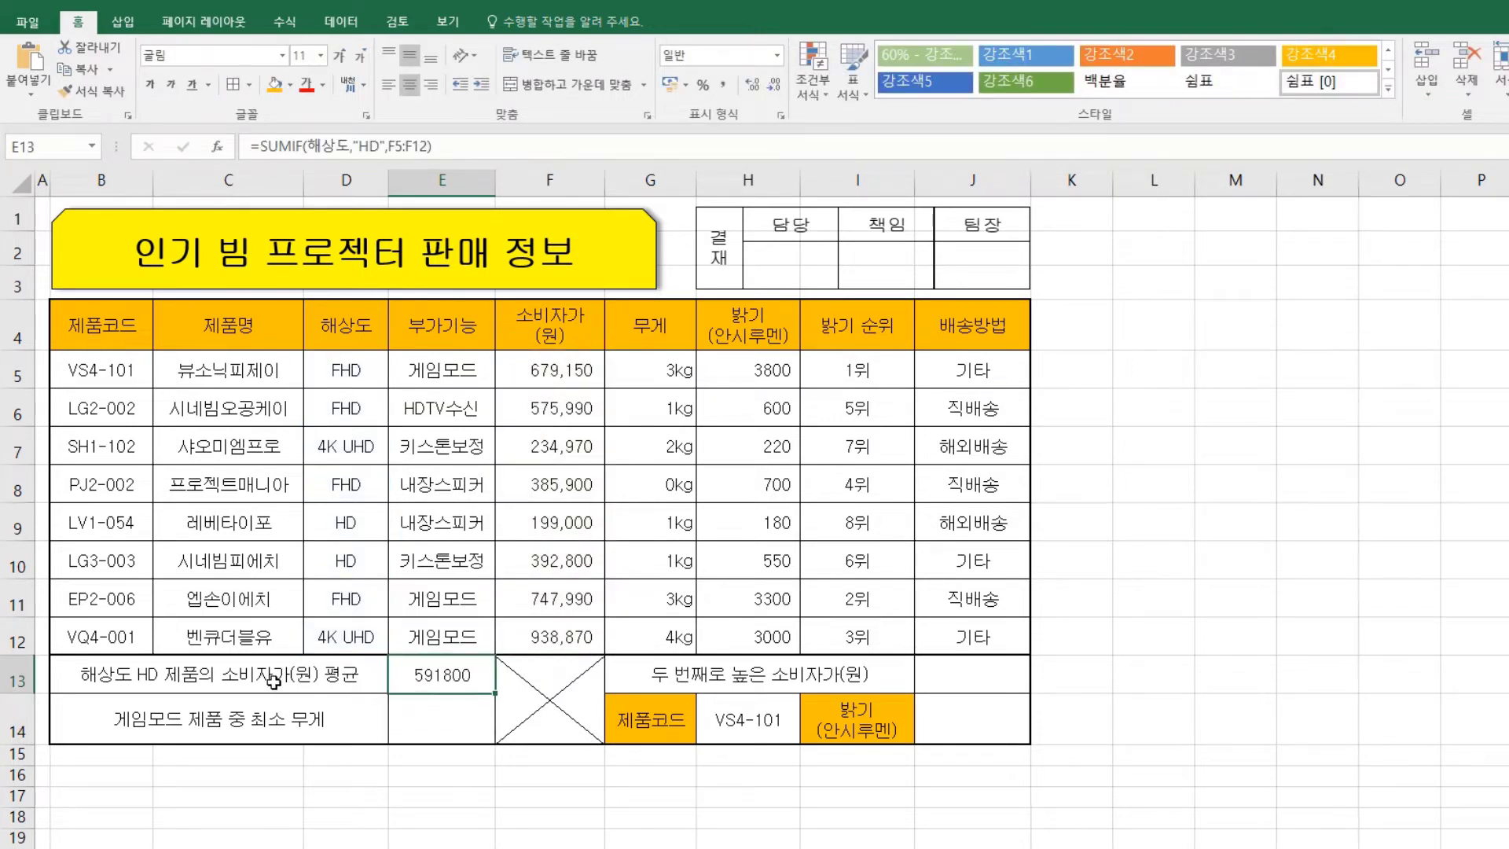
click(729, 85)
click(443, 146)
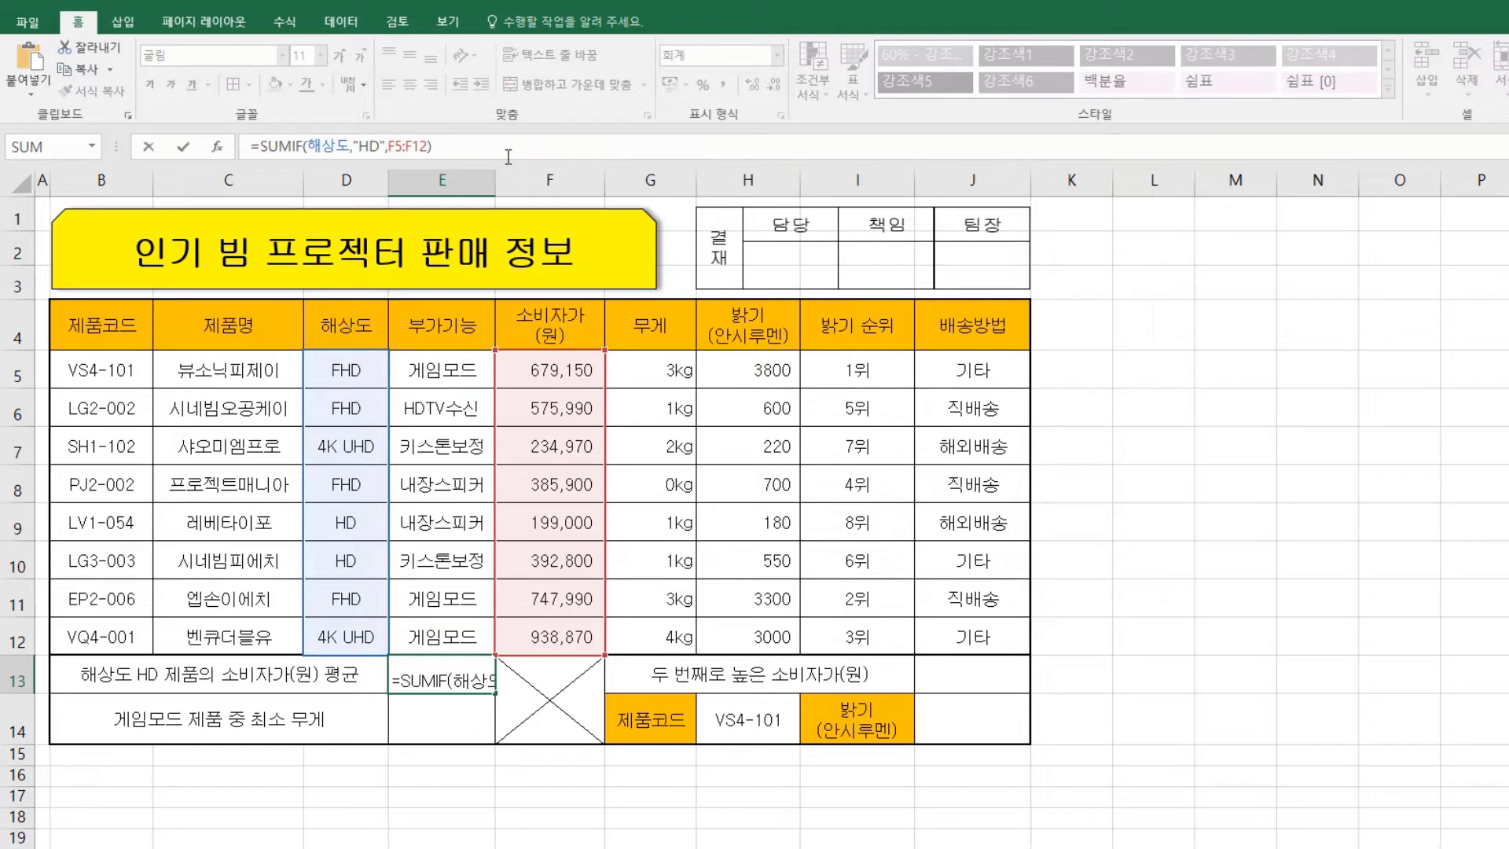
text(/)
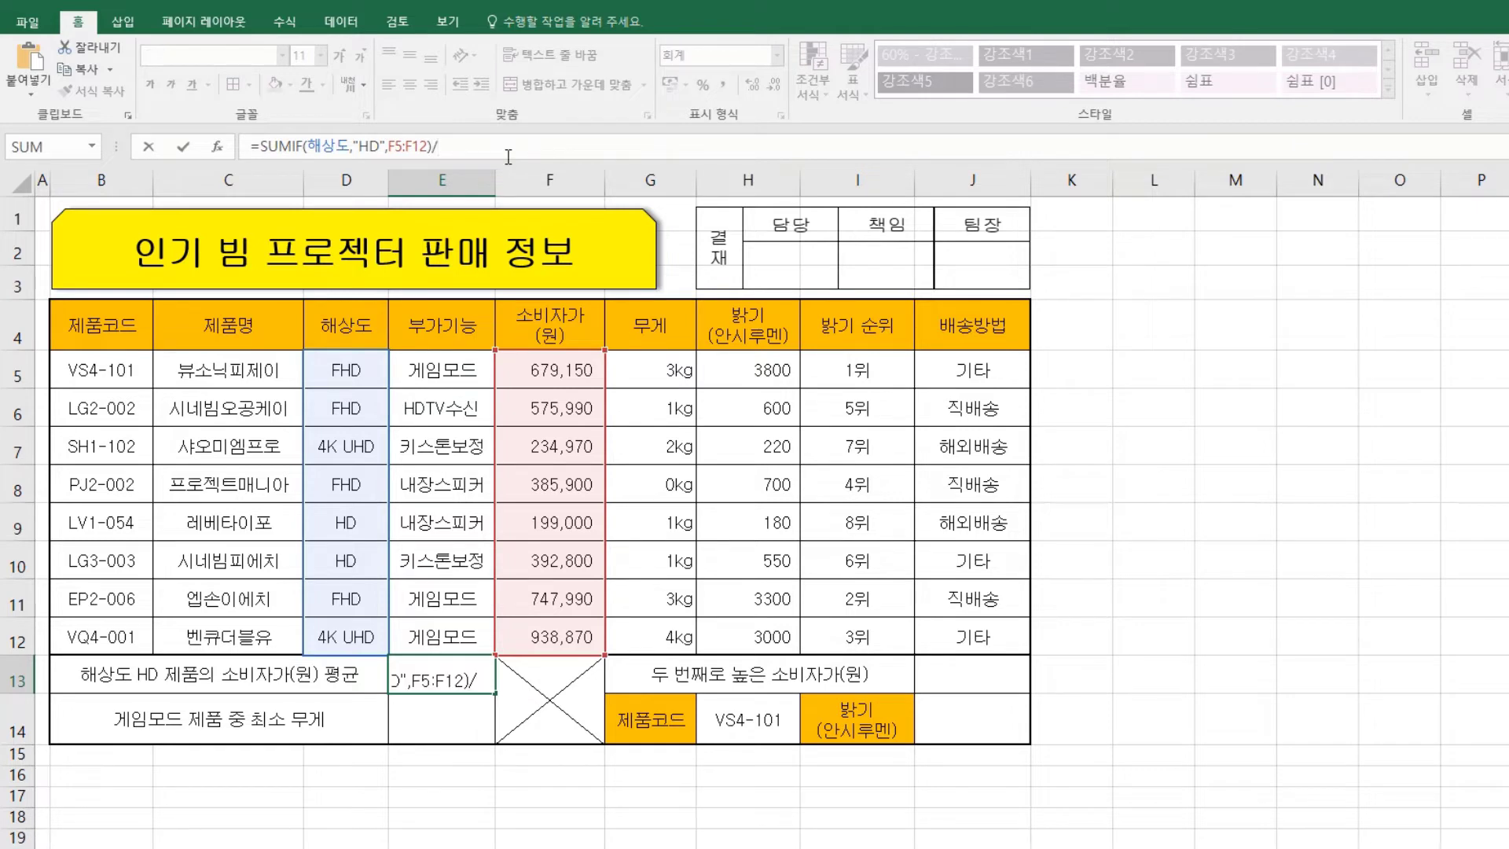
text(countif)
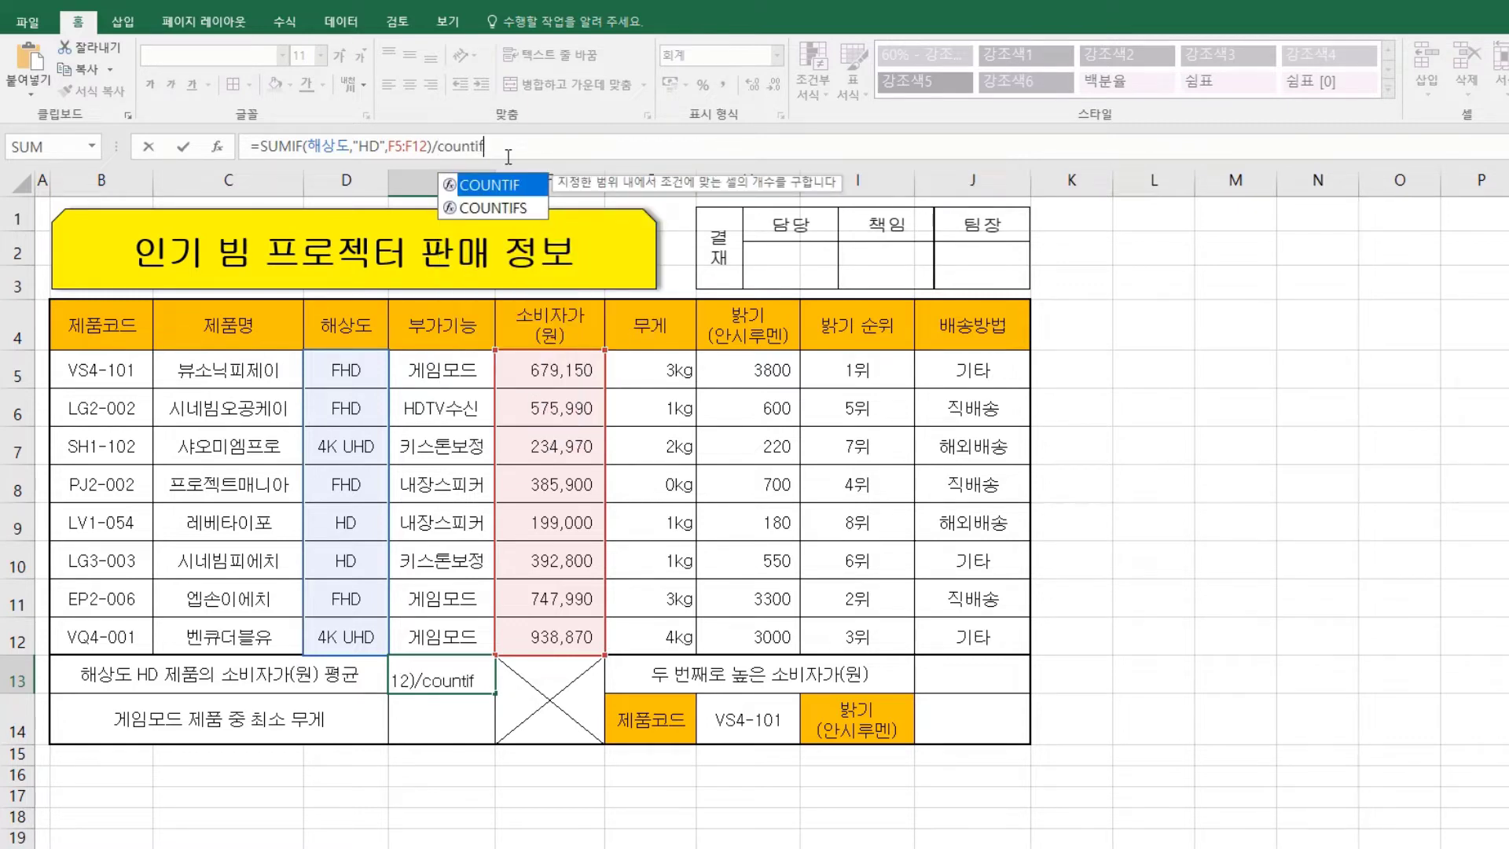
key(Tab)
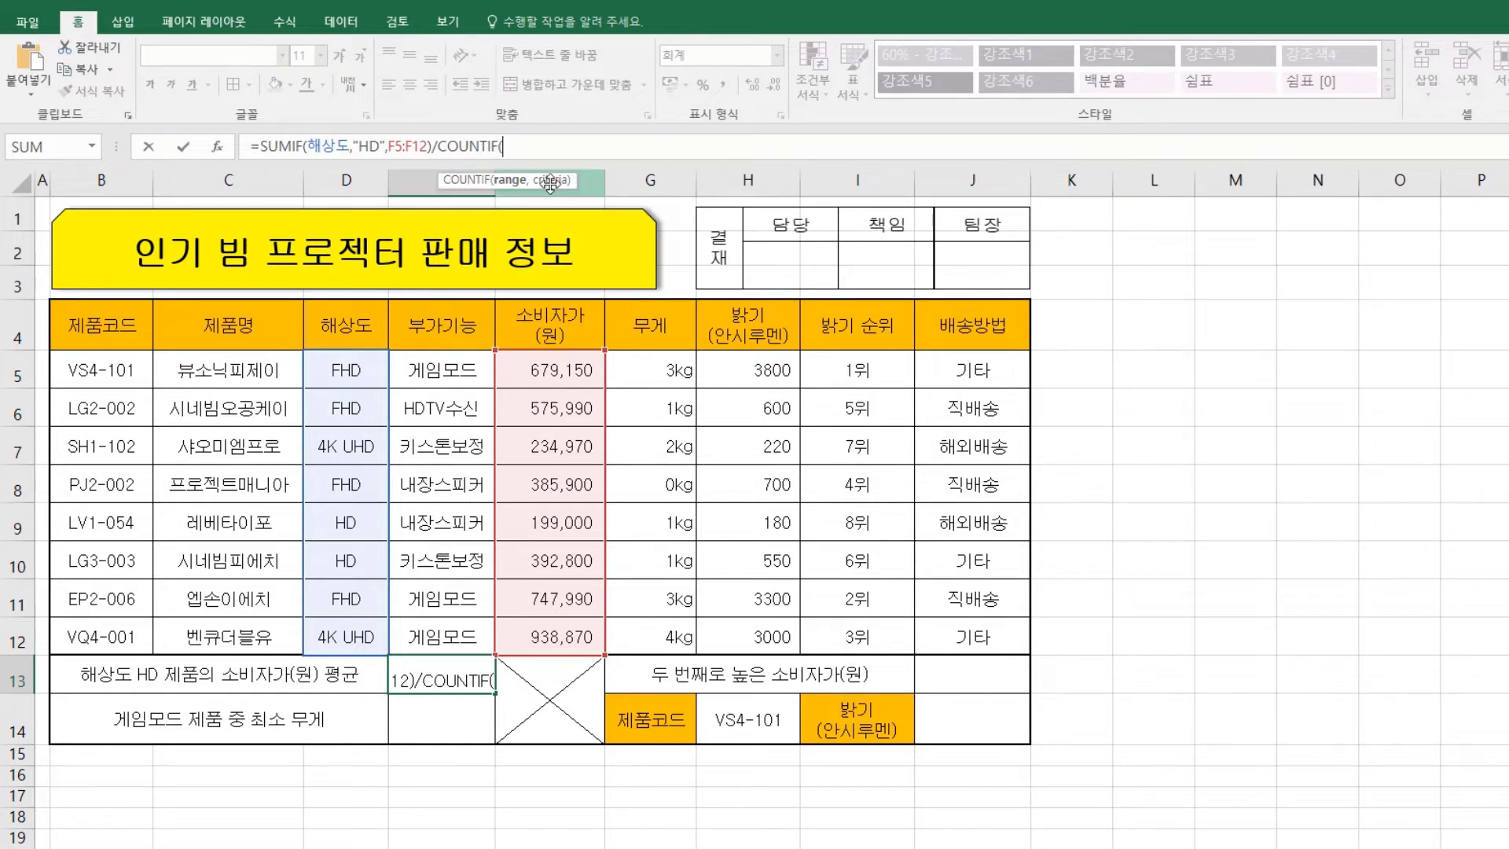
drag(350, 361, 339, 639)
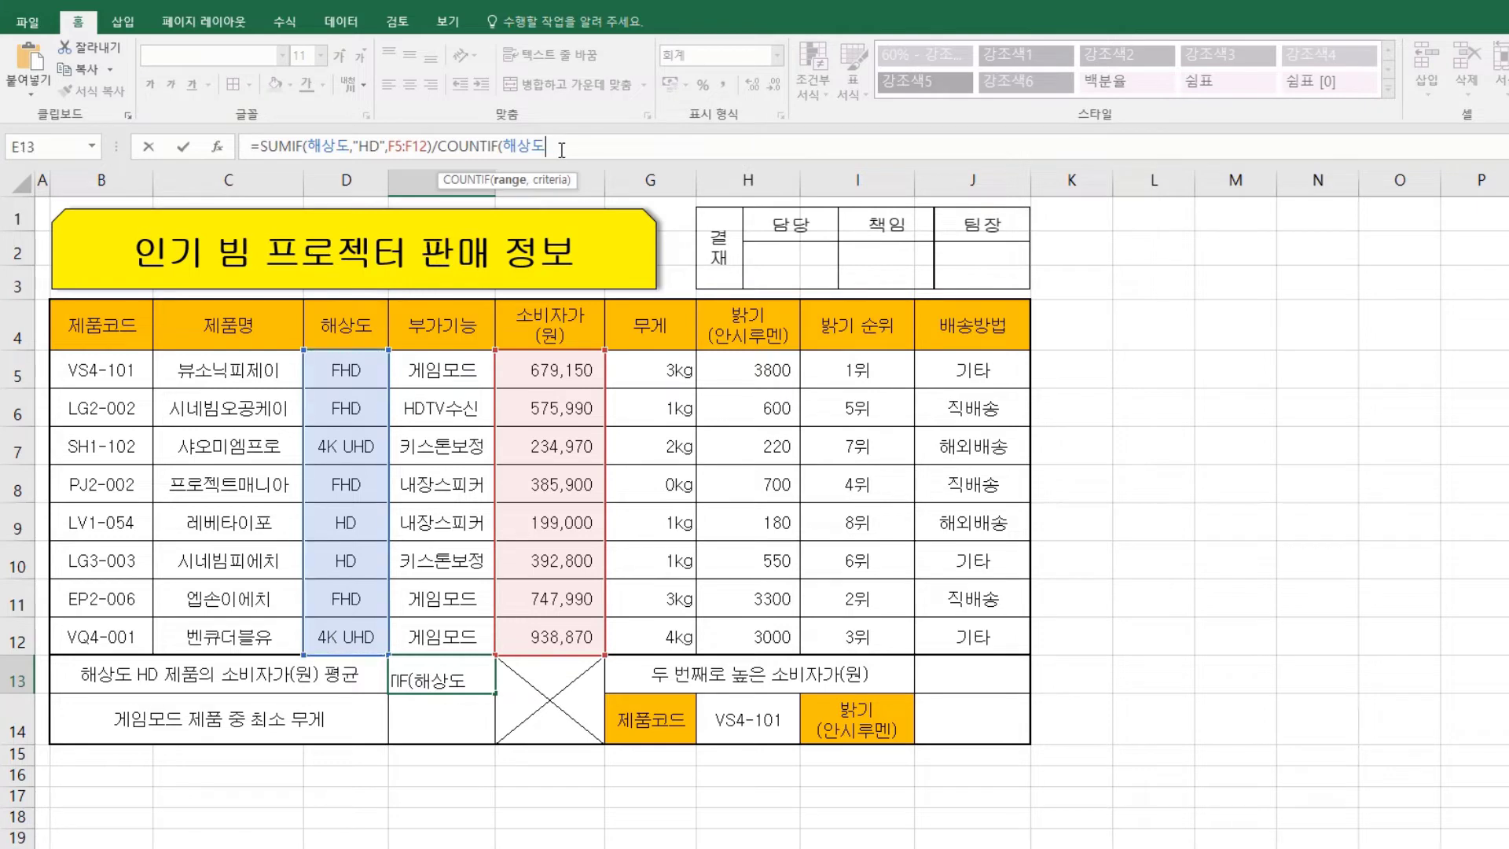
text(,)
text("HD)
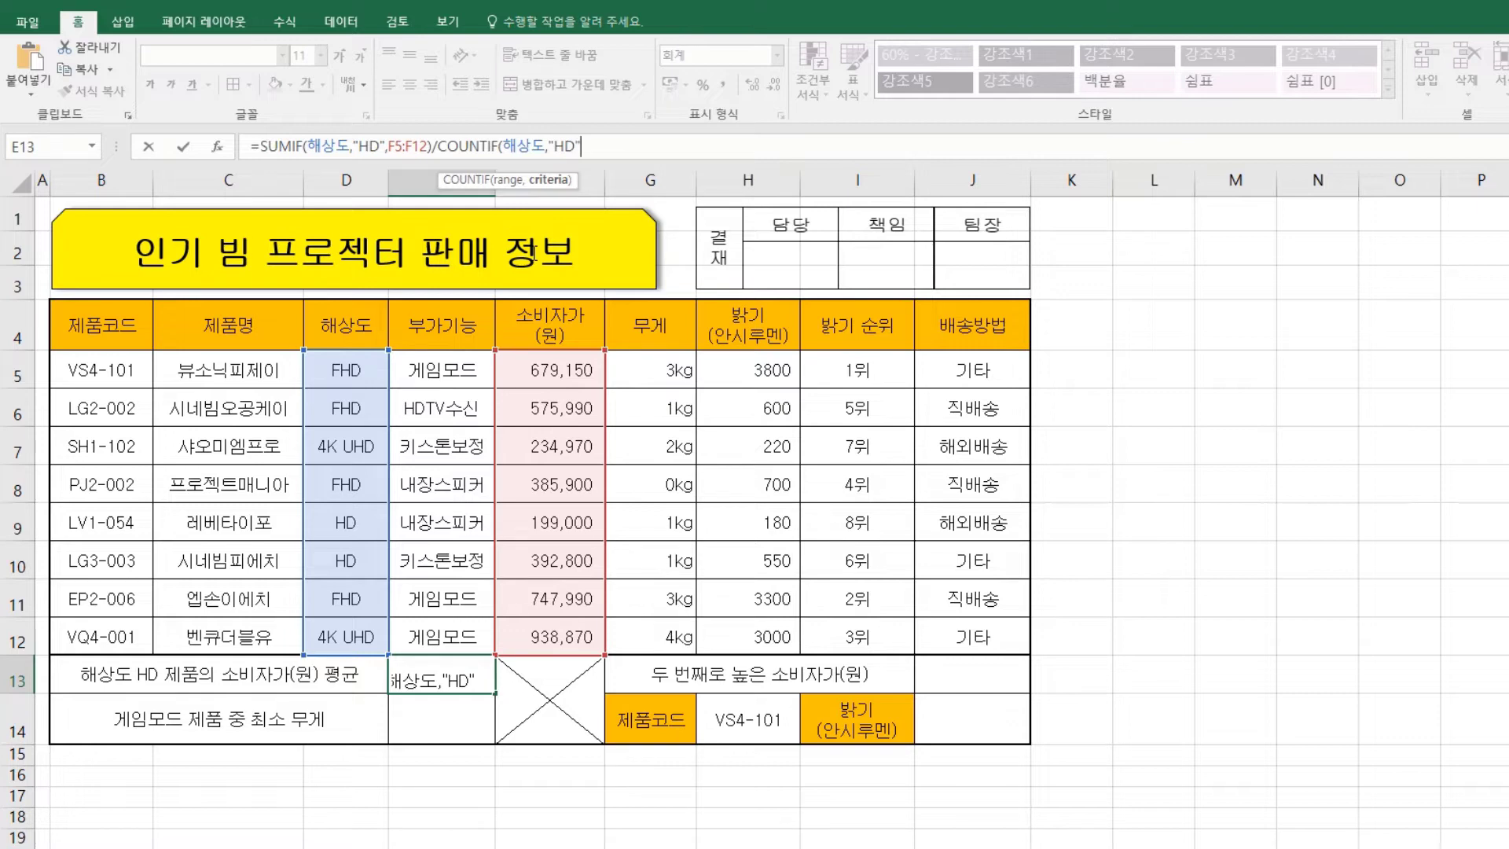
text("))
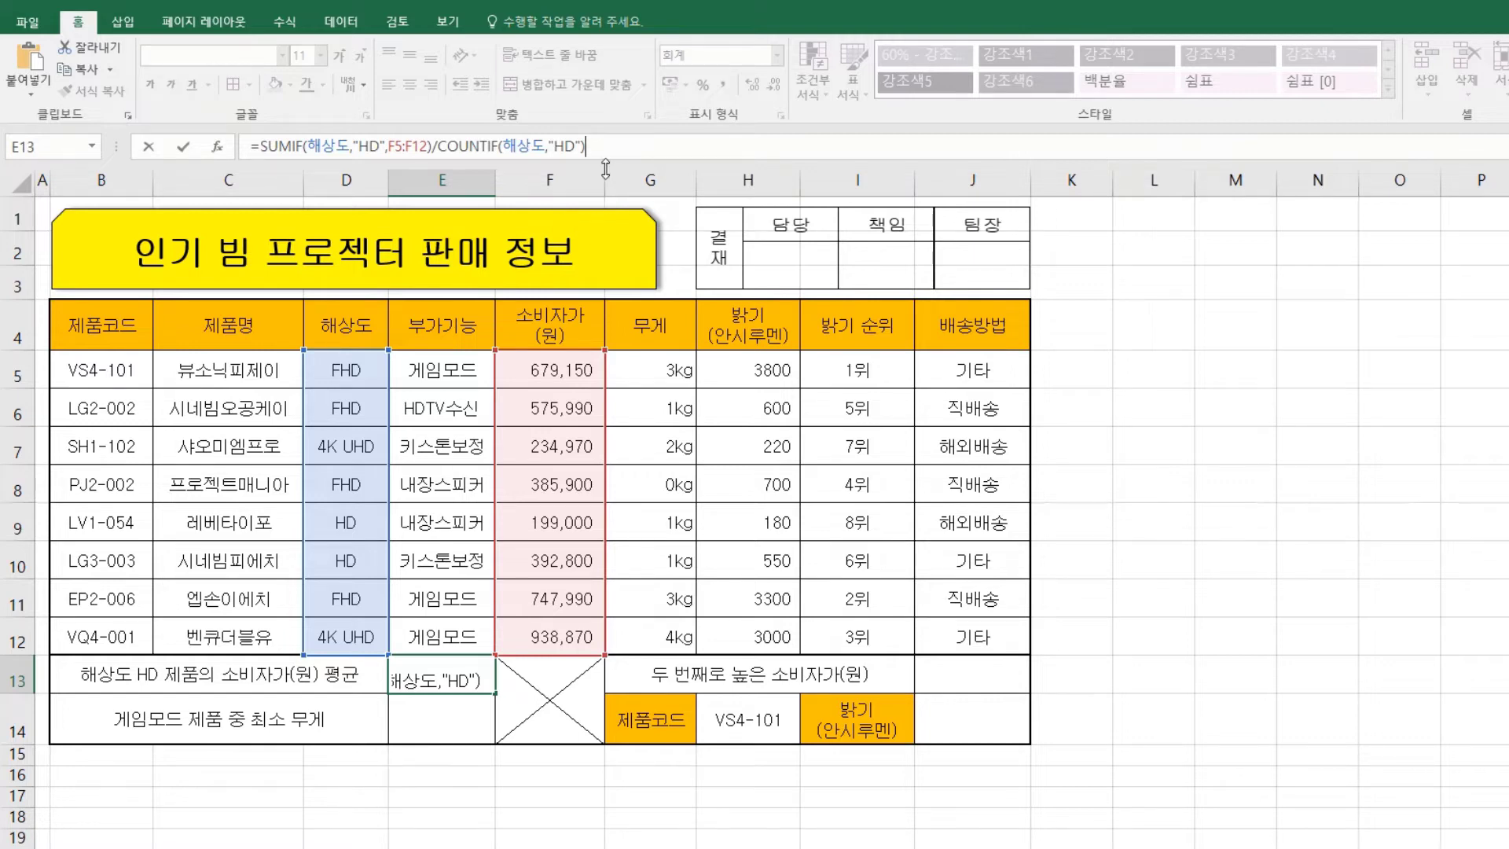
key(Return)
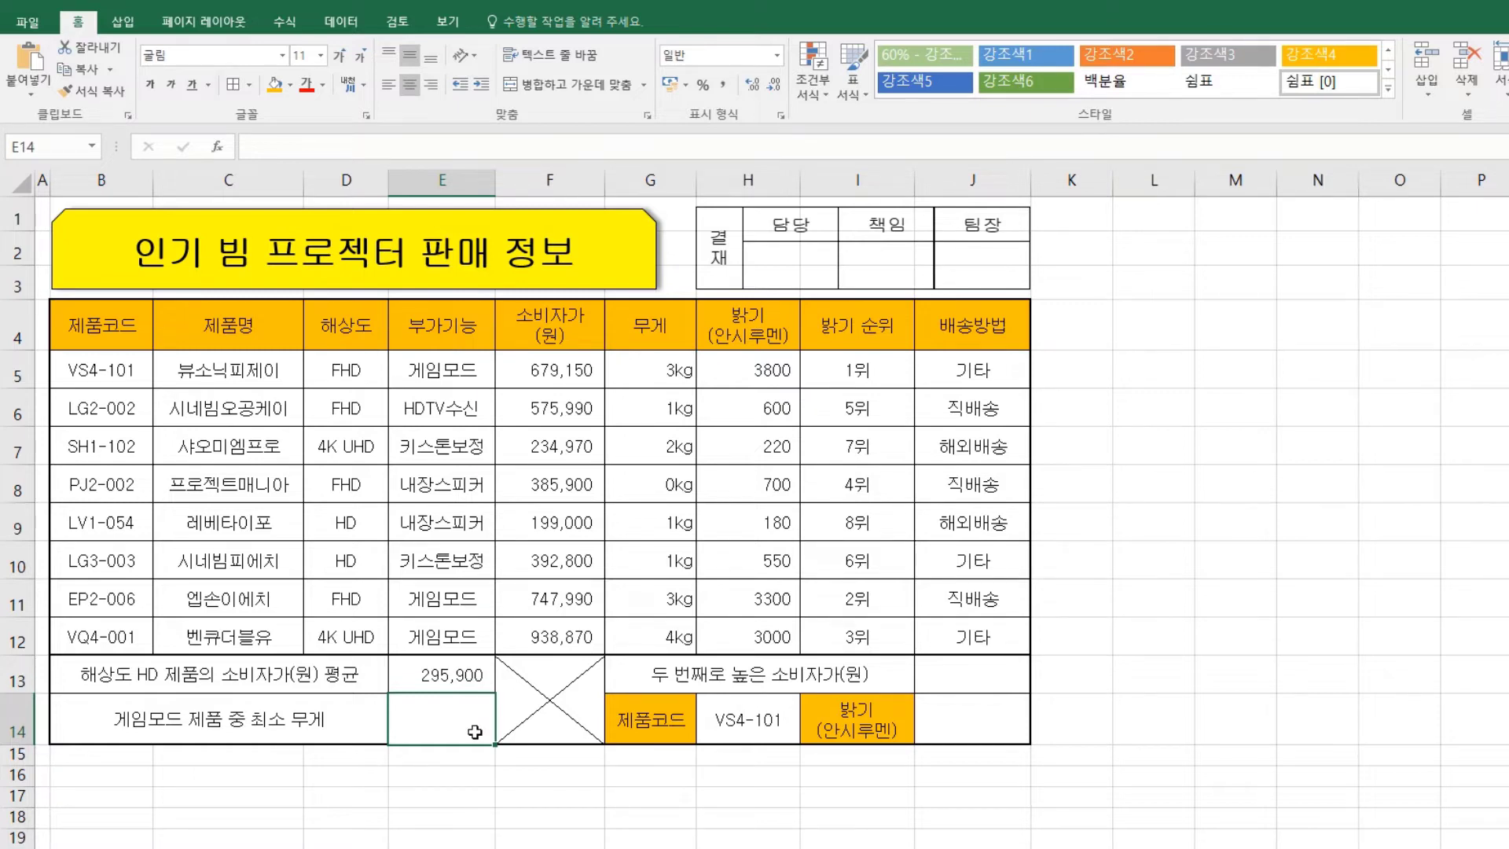
Examine the Database, Field and Criteria arguments of the DMIN function for E14, then close the function arguments without entering anything
text(=dmin)
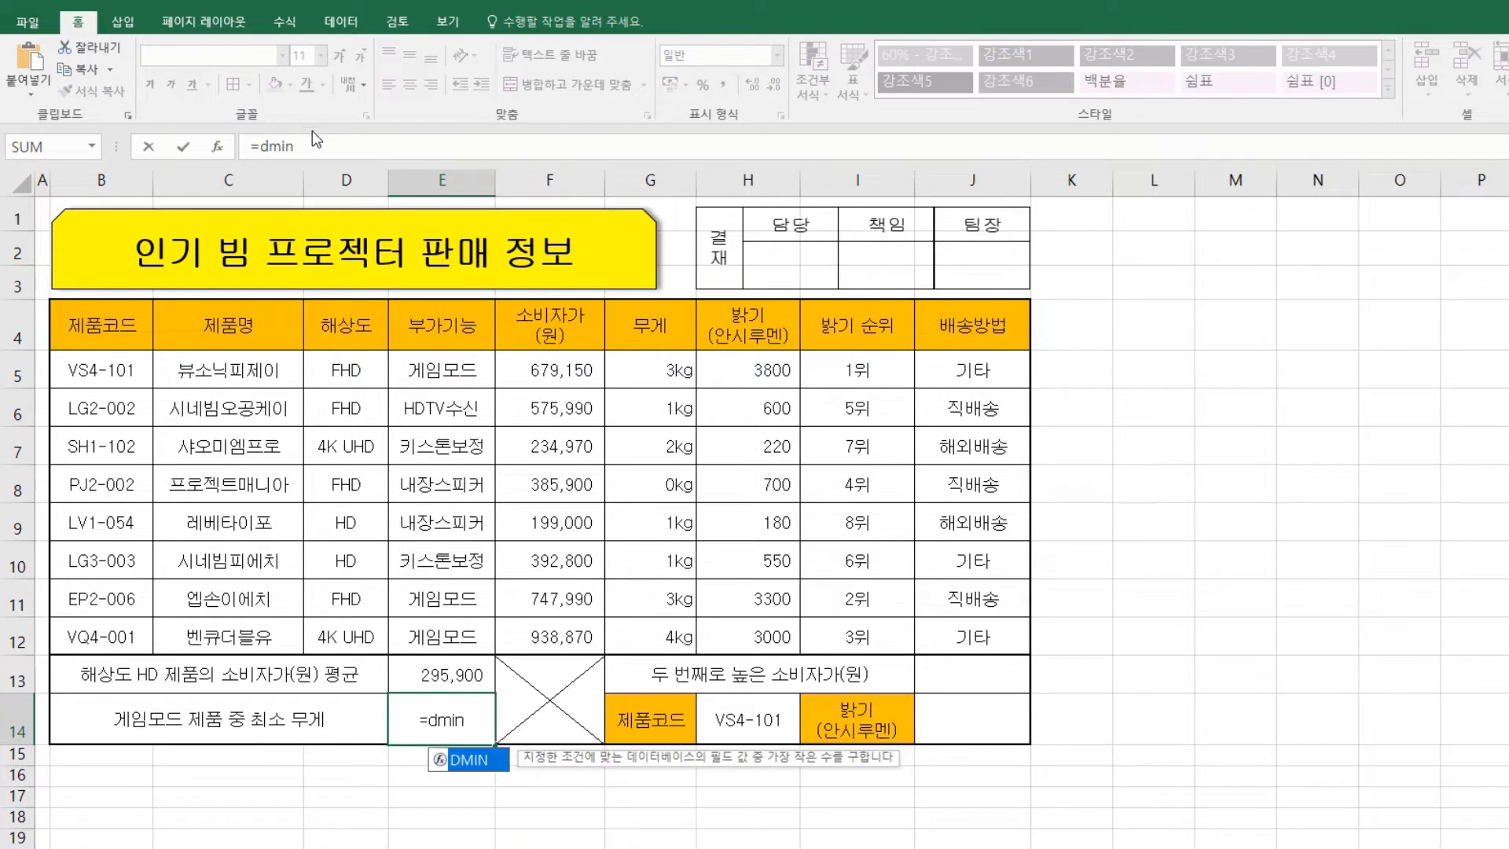
click(309, 146)
text(()
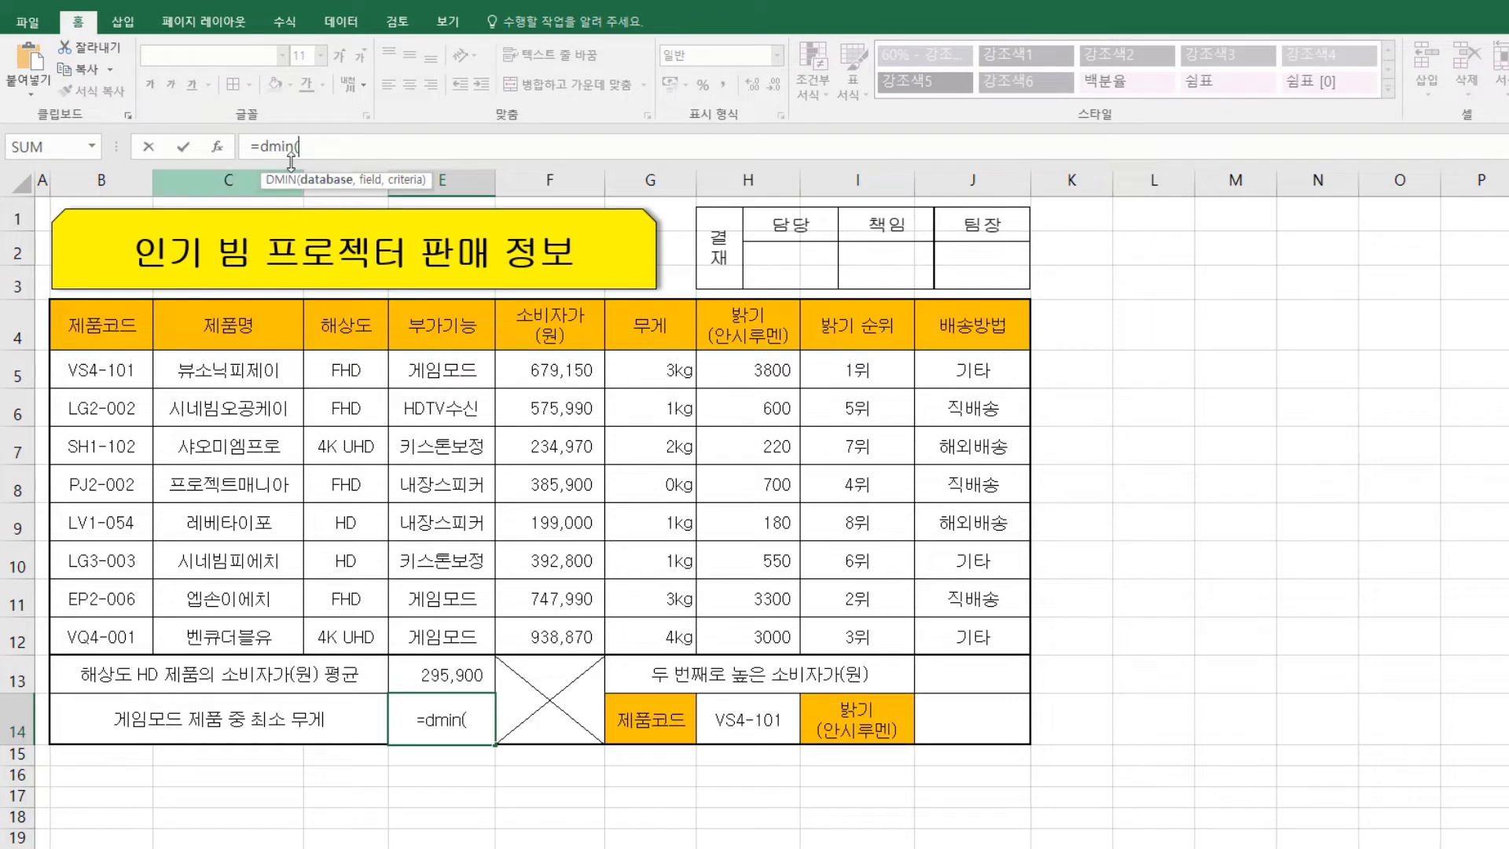
click(218, 146)
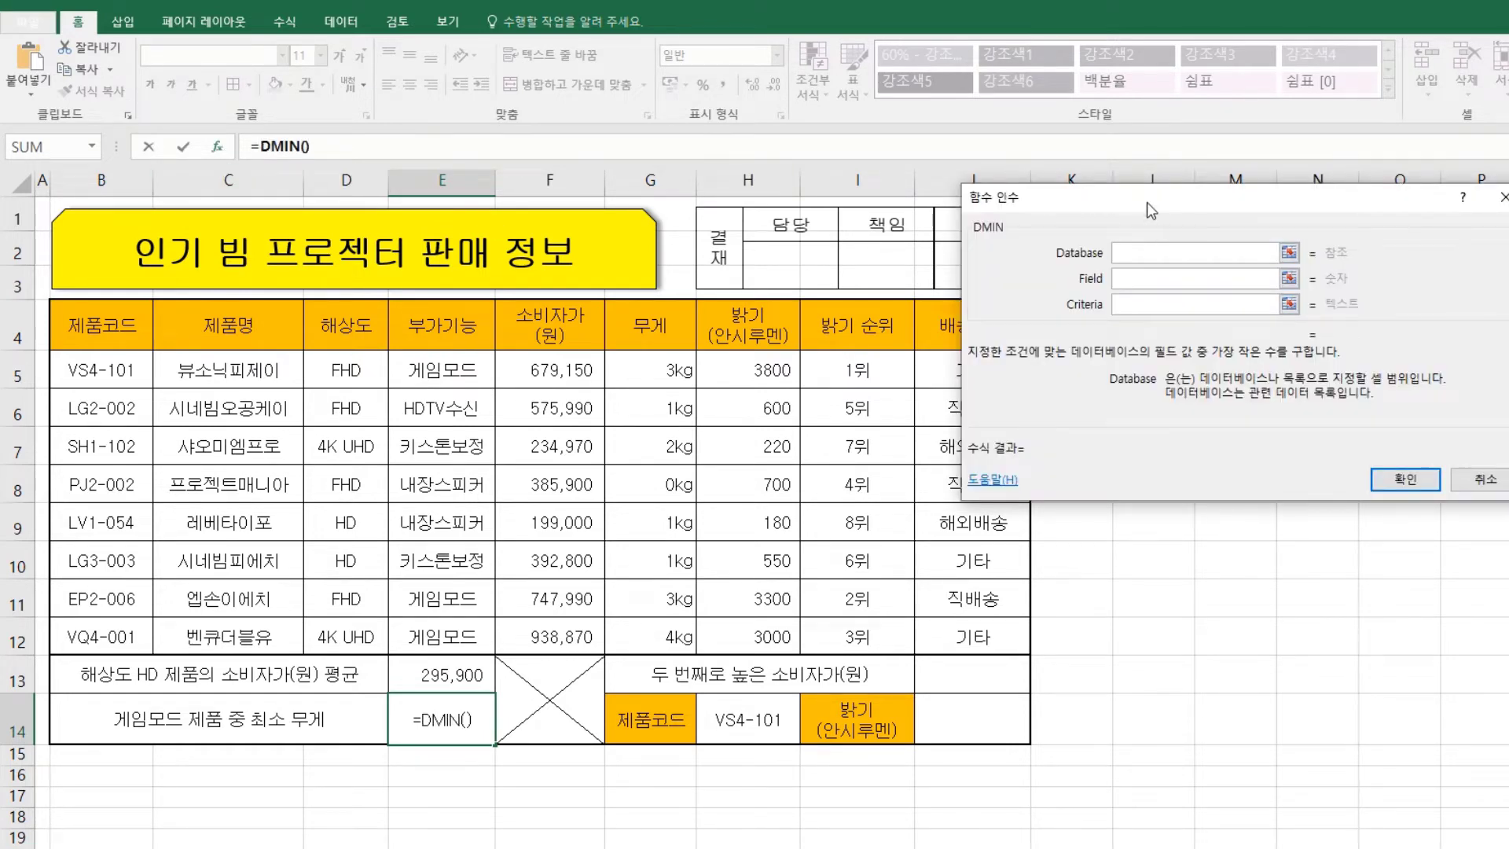
drag(1148, 201, 1094, 178)
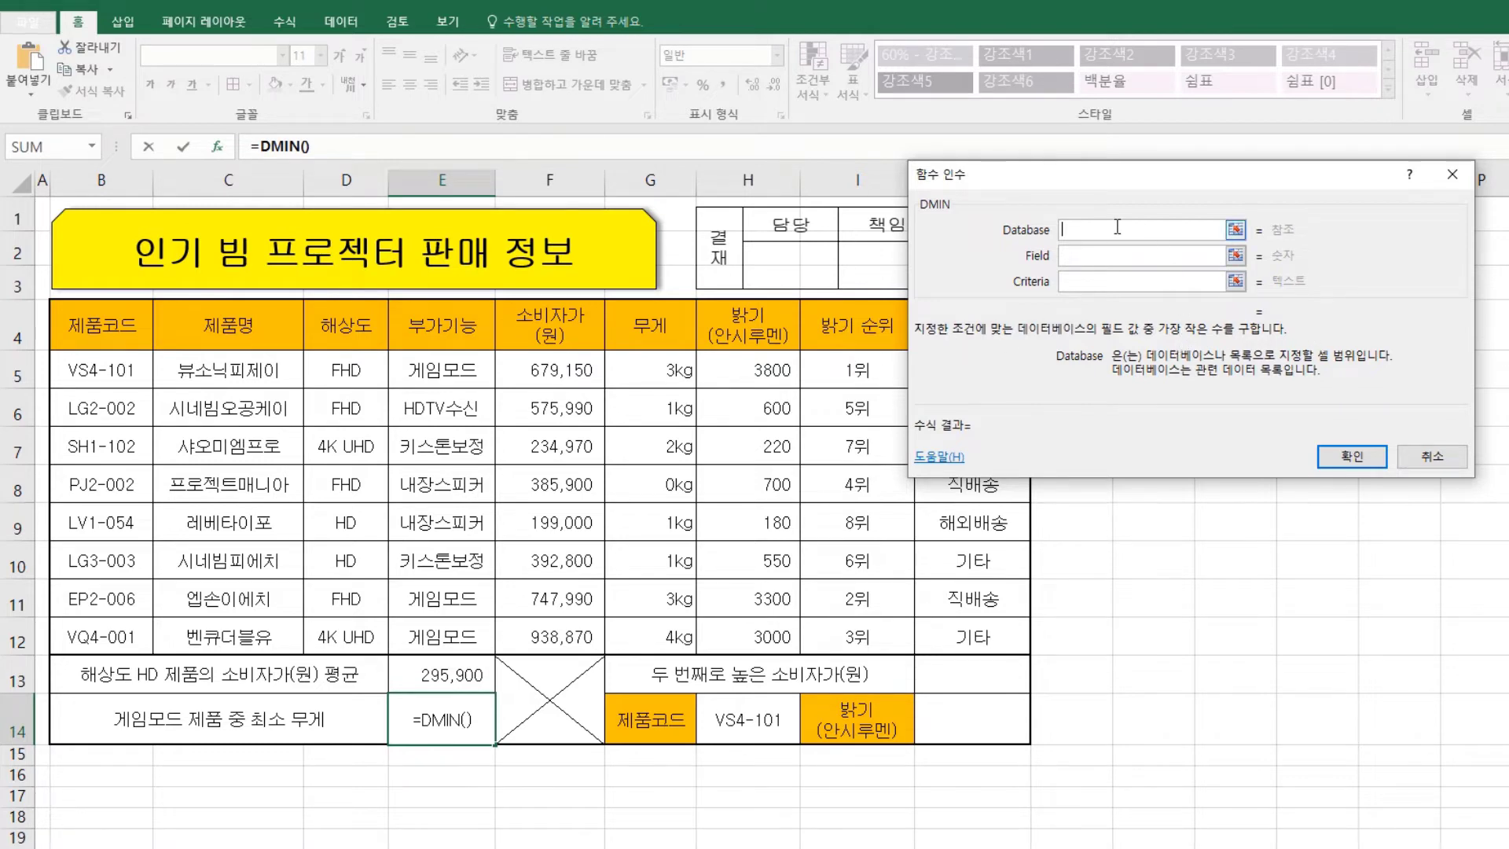
click(1101, 253)
click(1099, 279)
click(1090, 231)
click(1086, 256)
click(1087, 281)
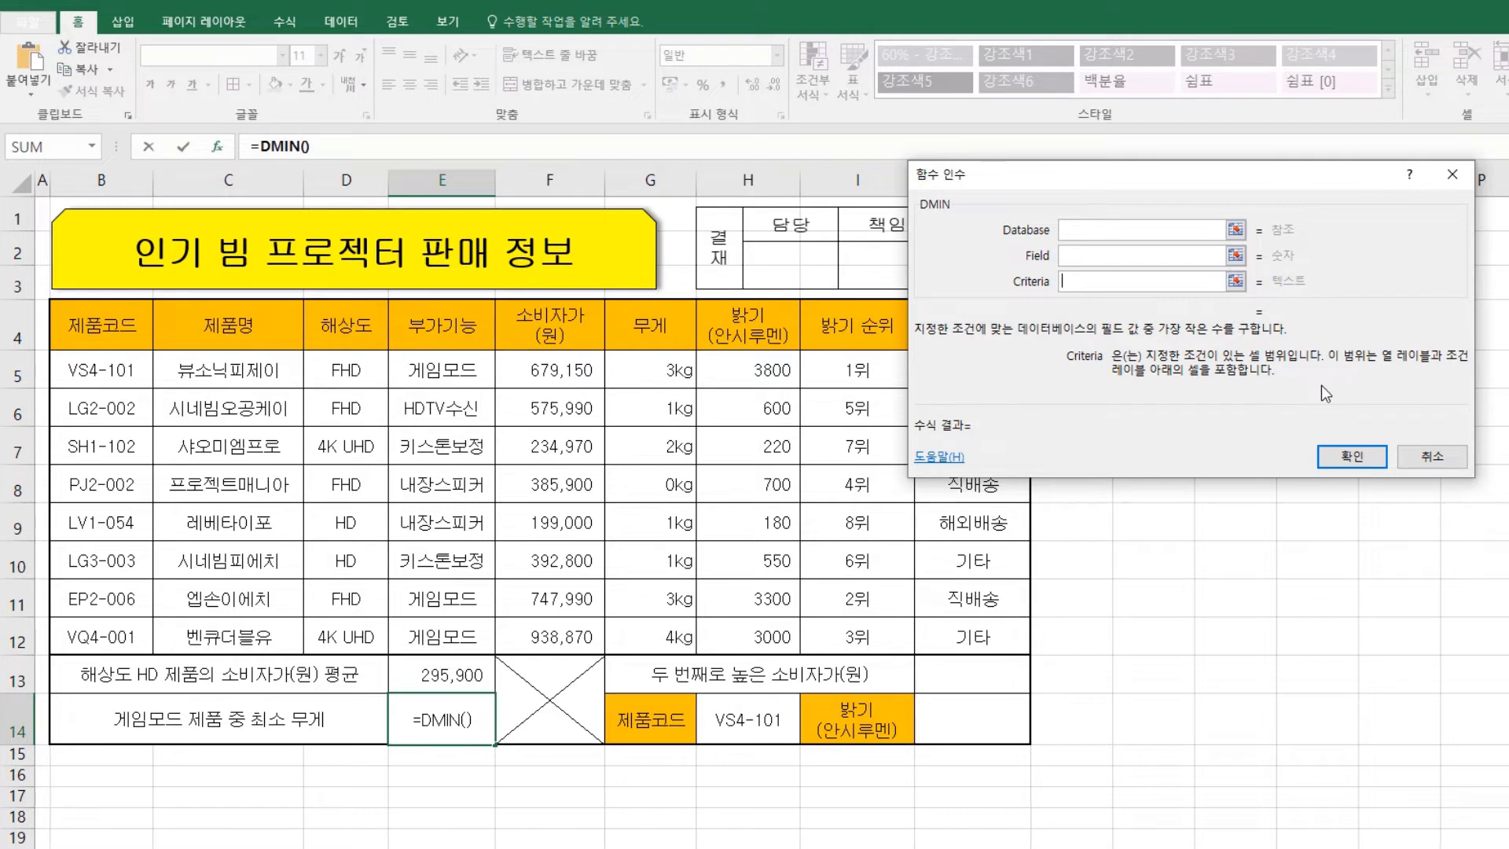
click(1114, 231)
click(1102, 253)
click(1105, 283)
click(1113, 233)
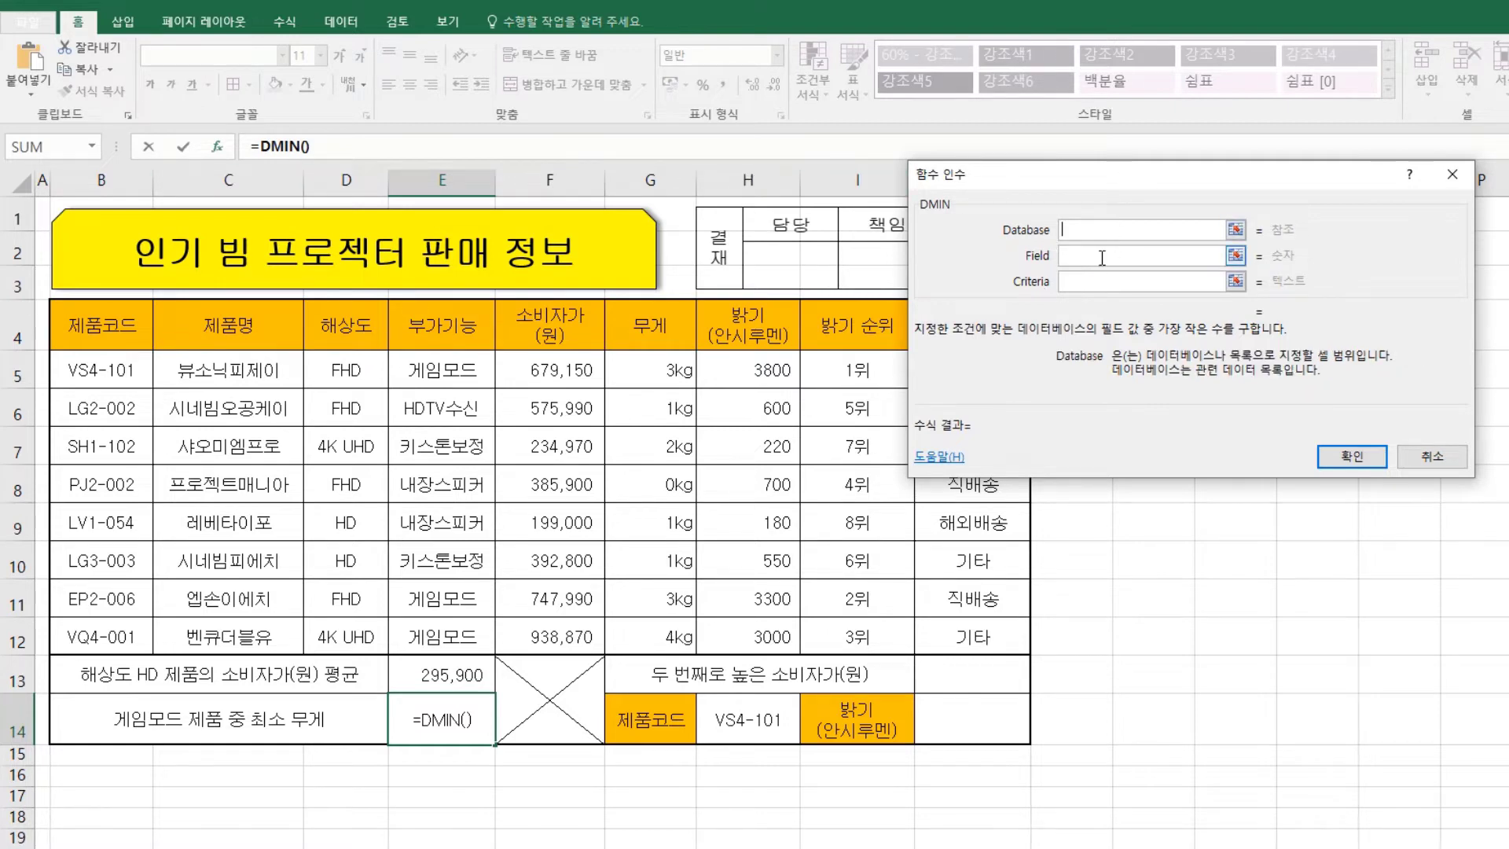
click(1101, 256)
click(1095, 280)
click(1101, 256)
click(1101, 235)
click(1100, 281)
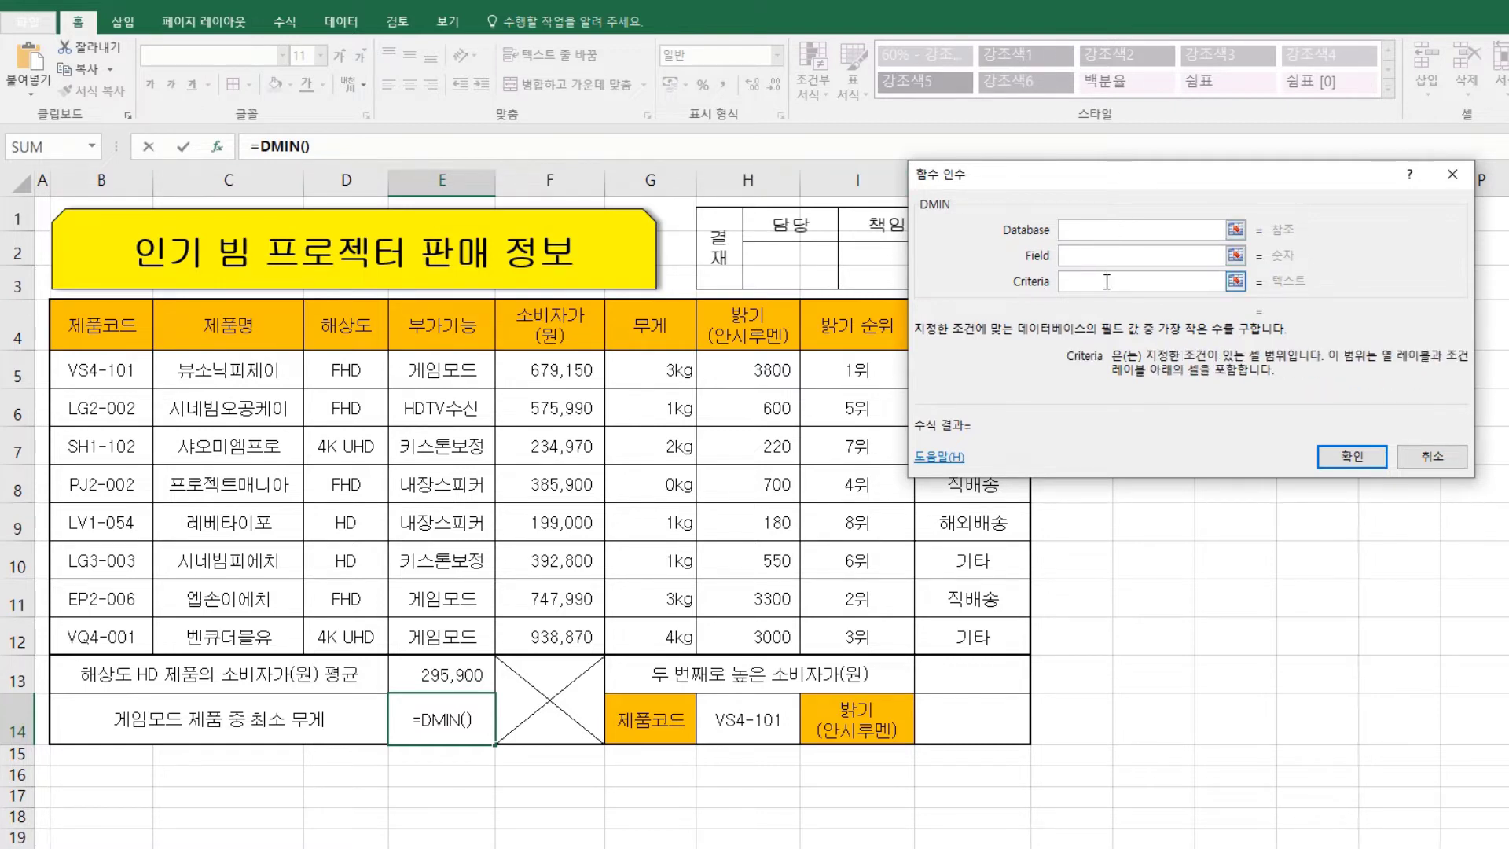
click(1455, 177)
Start a DMIN formula in E14 with E4:G12 as the database and 3 as the field number
click(371, 144)
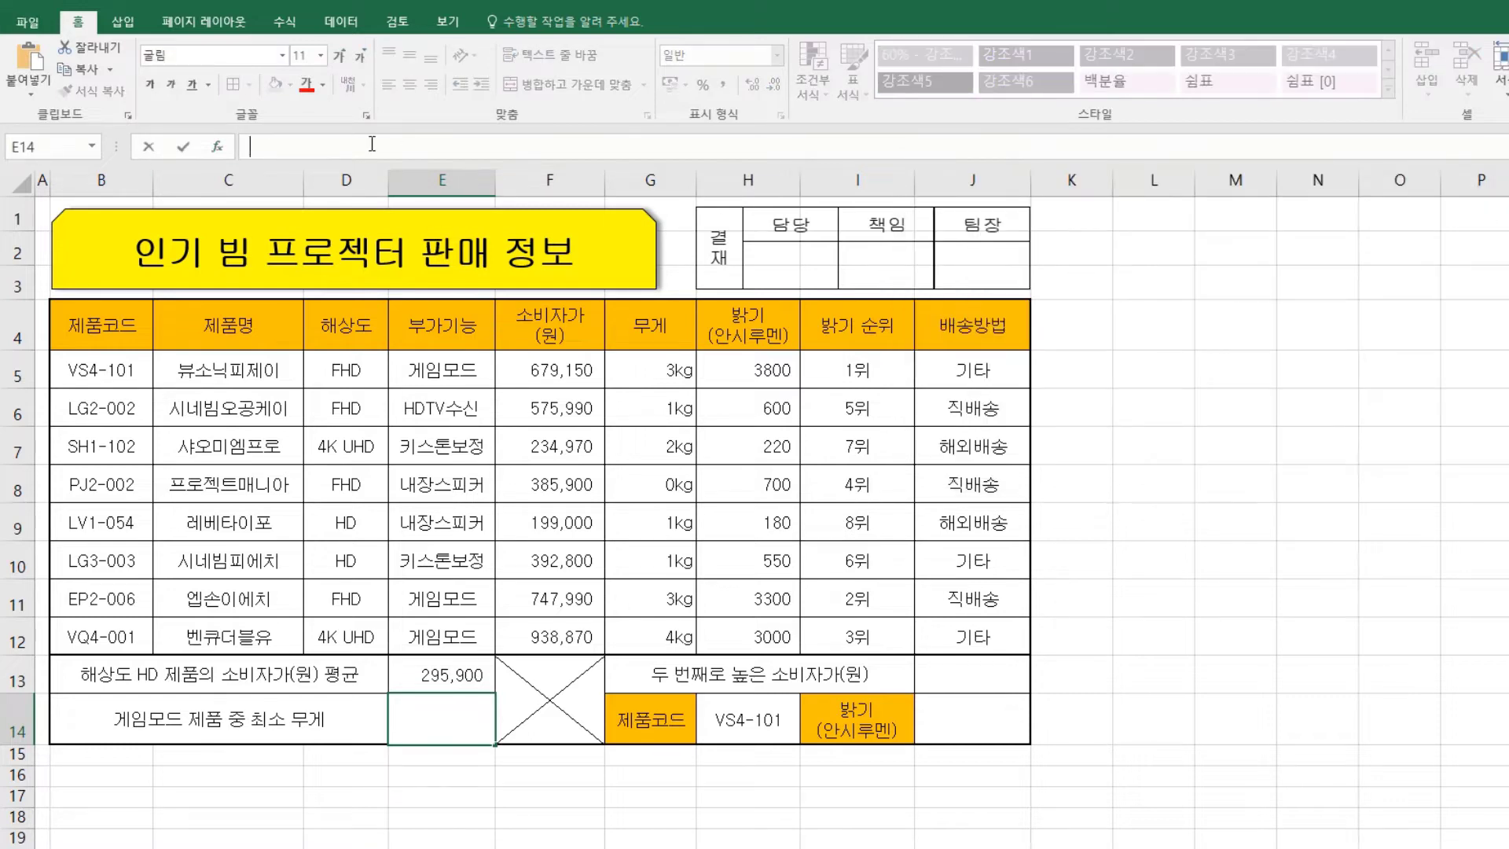
text(=dmin)
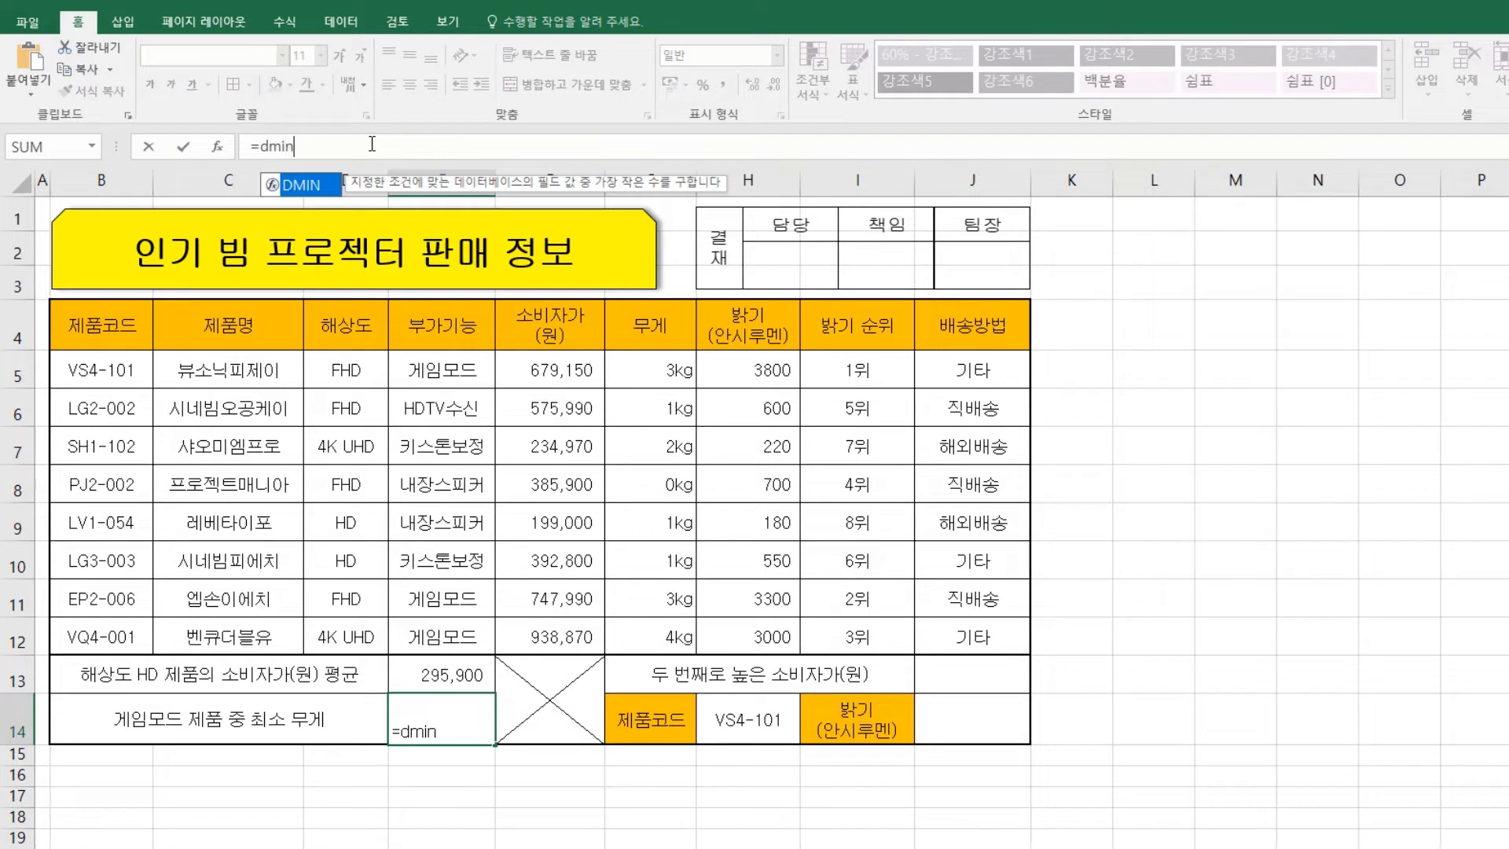
text(()
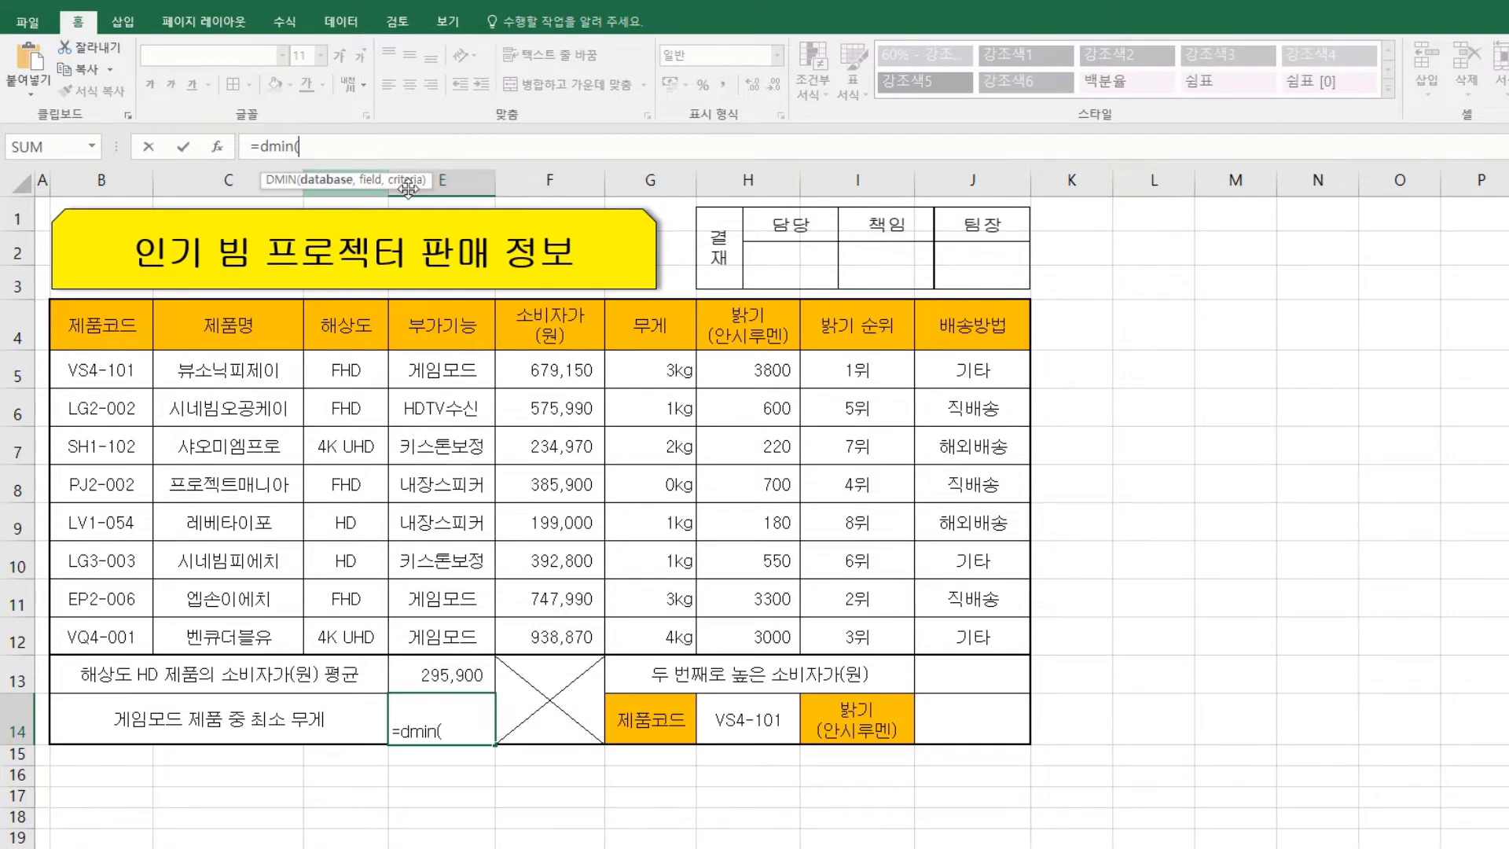
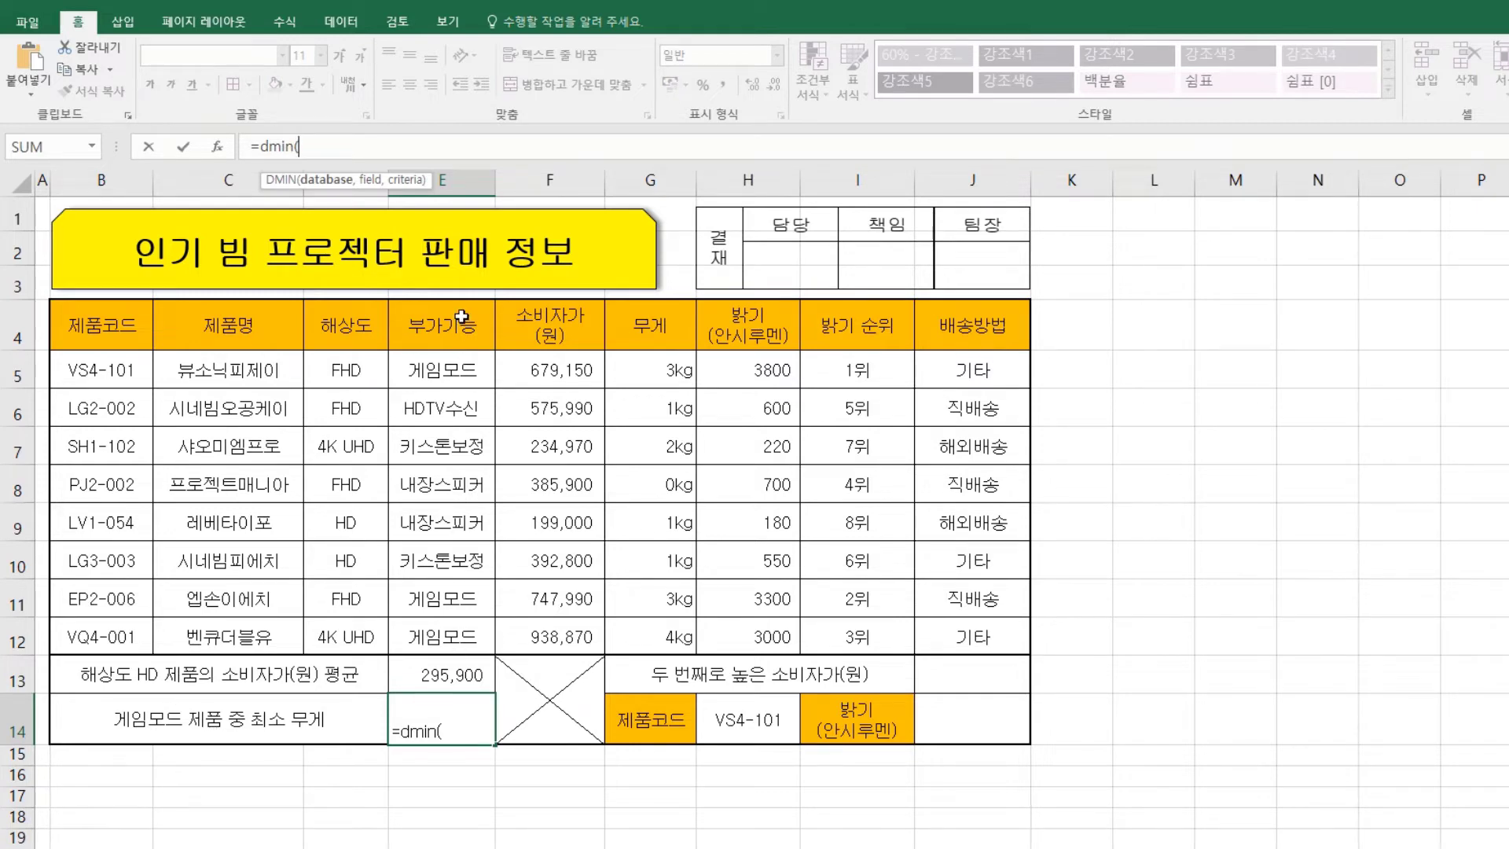
drag(462, 317, 675, 645)
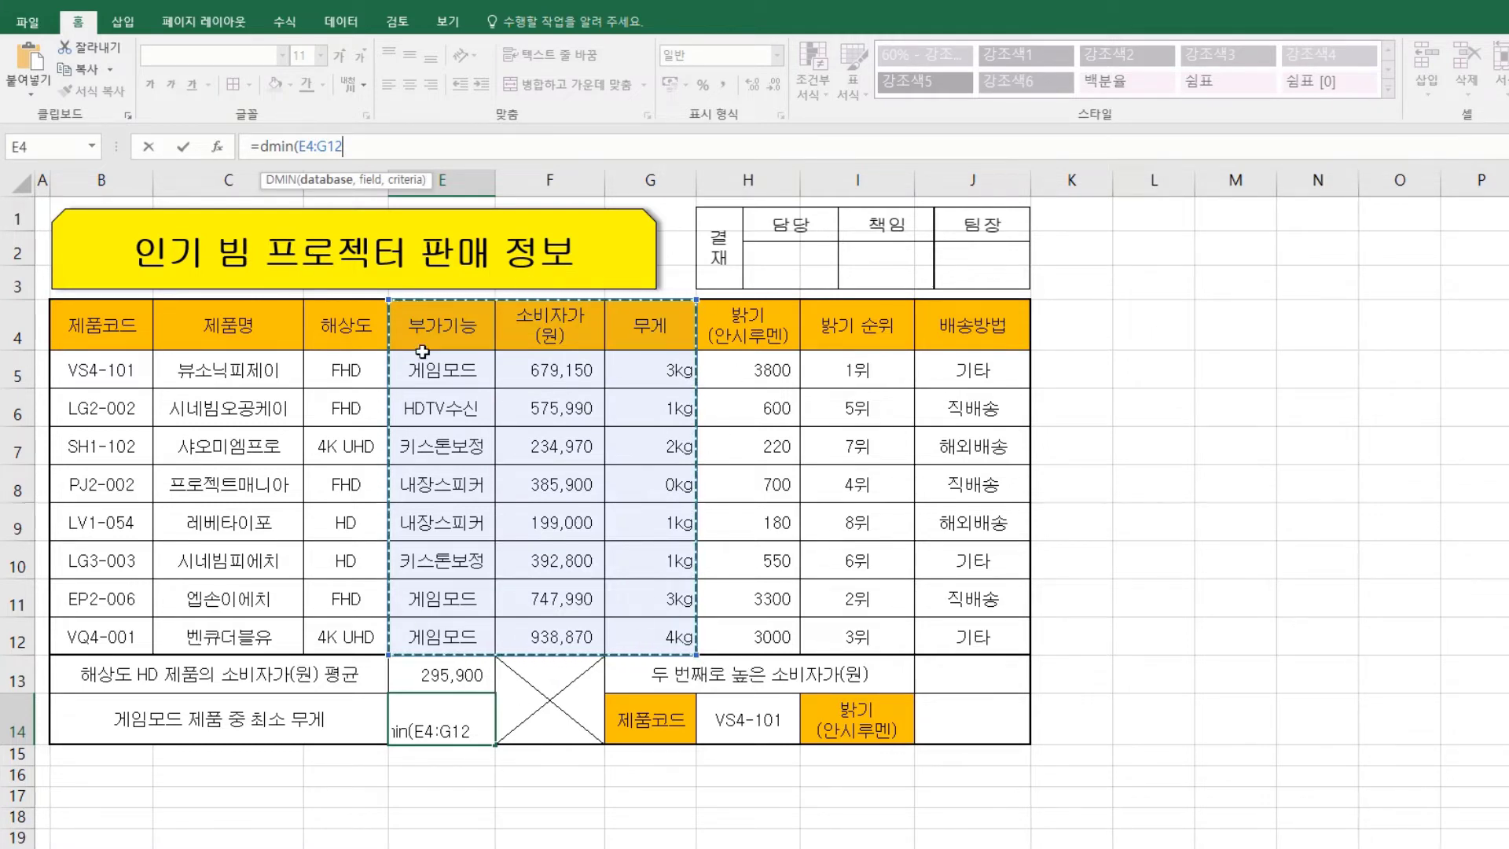
text(,3)
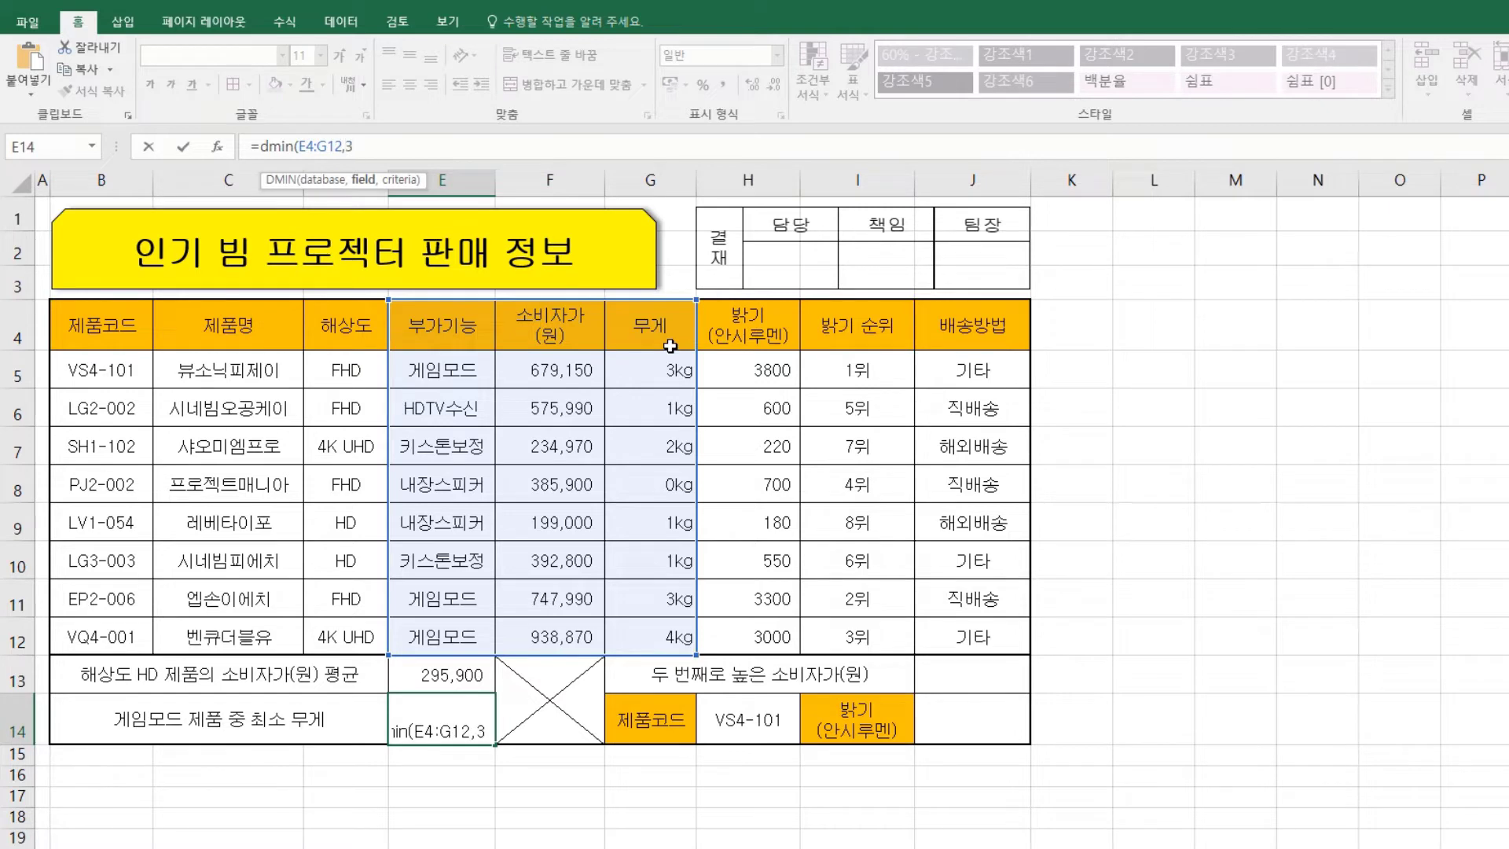
text(,)
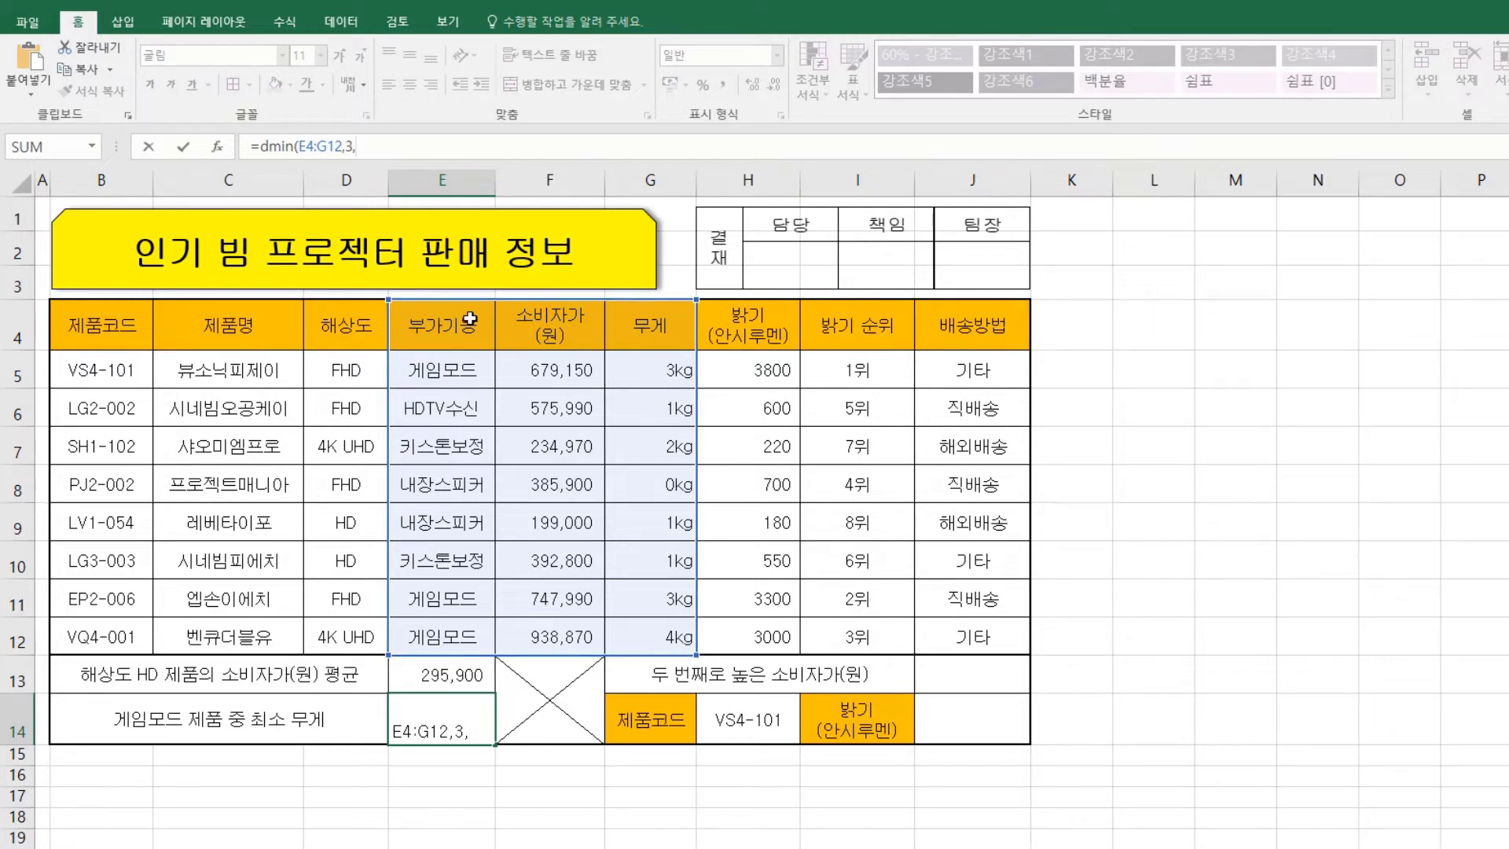
Complete the DMIN in E14 with E4:E5 as the criteria range and keep the result centred in the cell
drag(471, 319, 460, 370)
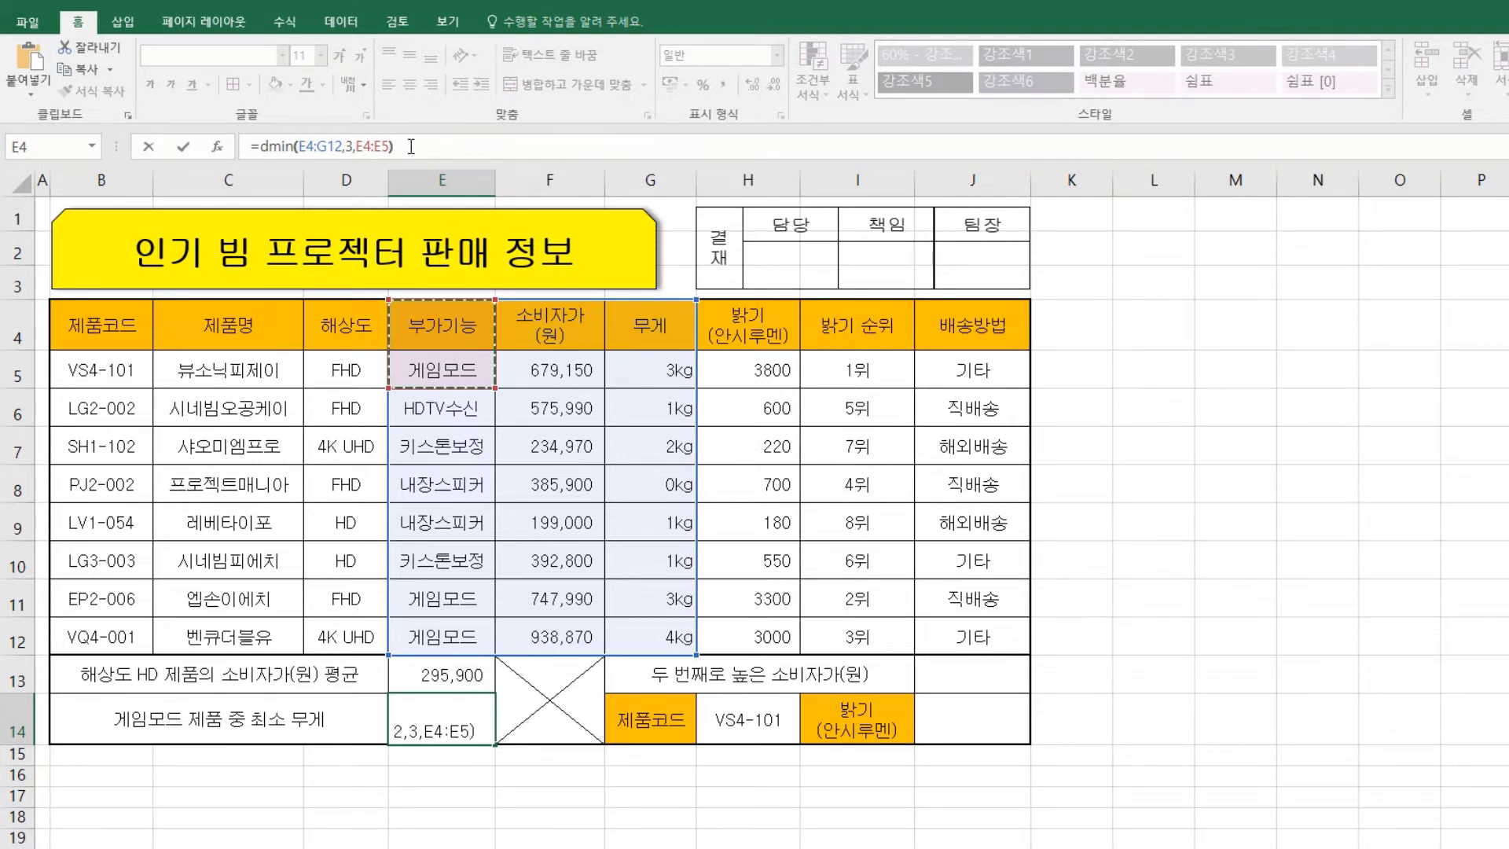
key(Return)
click(456, 723)
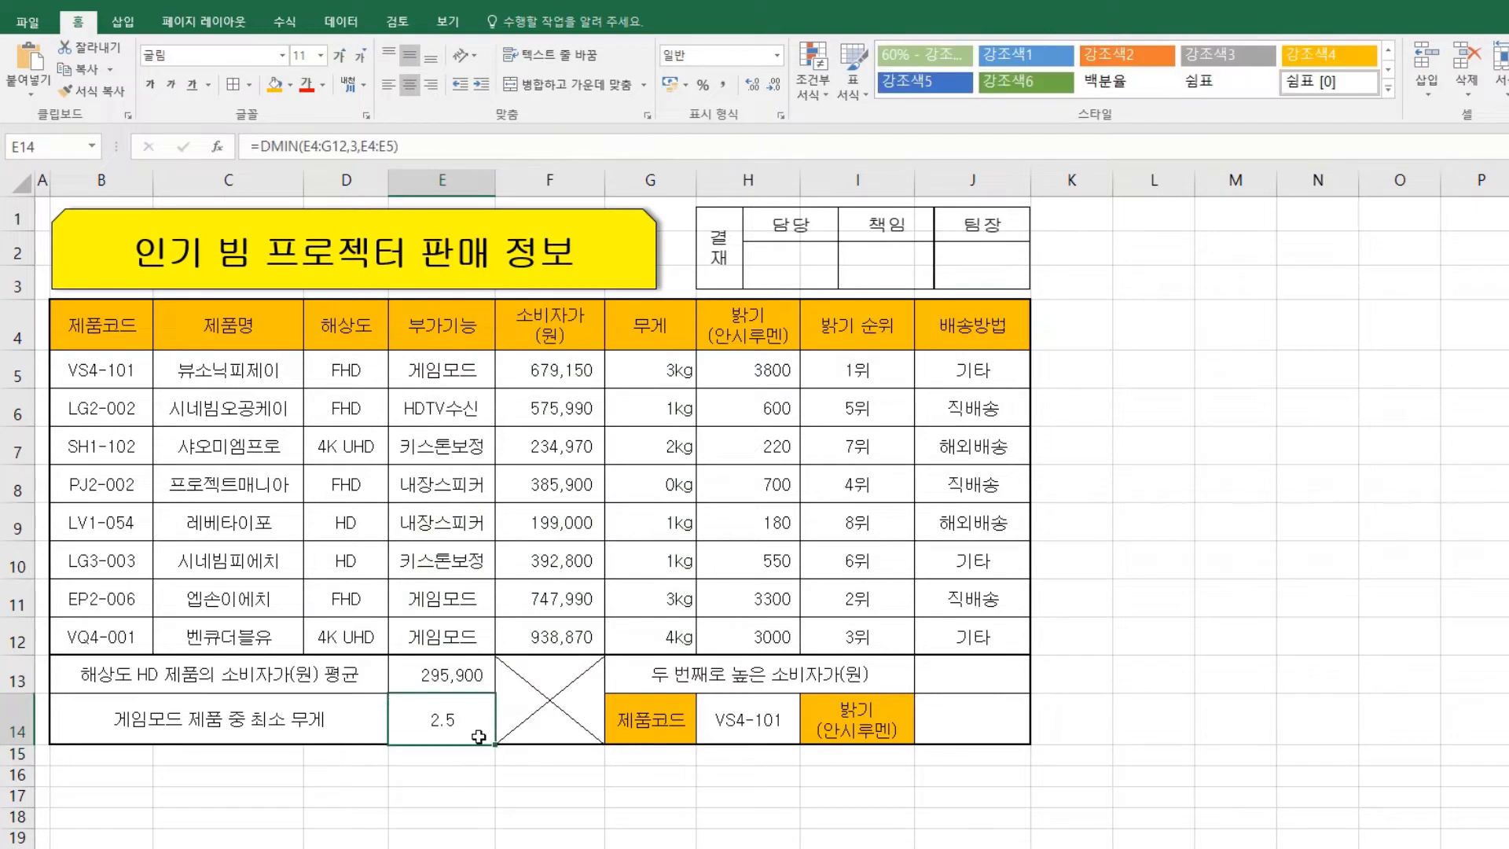
click(426, 85)
click(410, 85)
Enter =LARGE(F5:F12,2) in J13 for the second-highest 소비자가 and apply the comma style to the cell
click(975, 675)
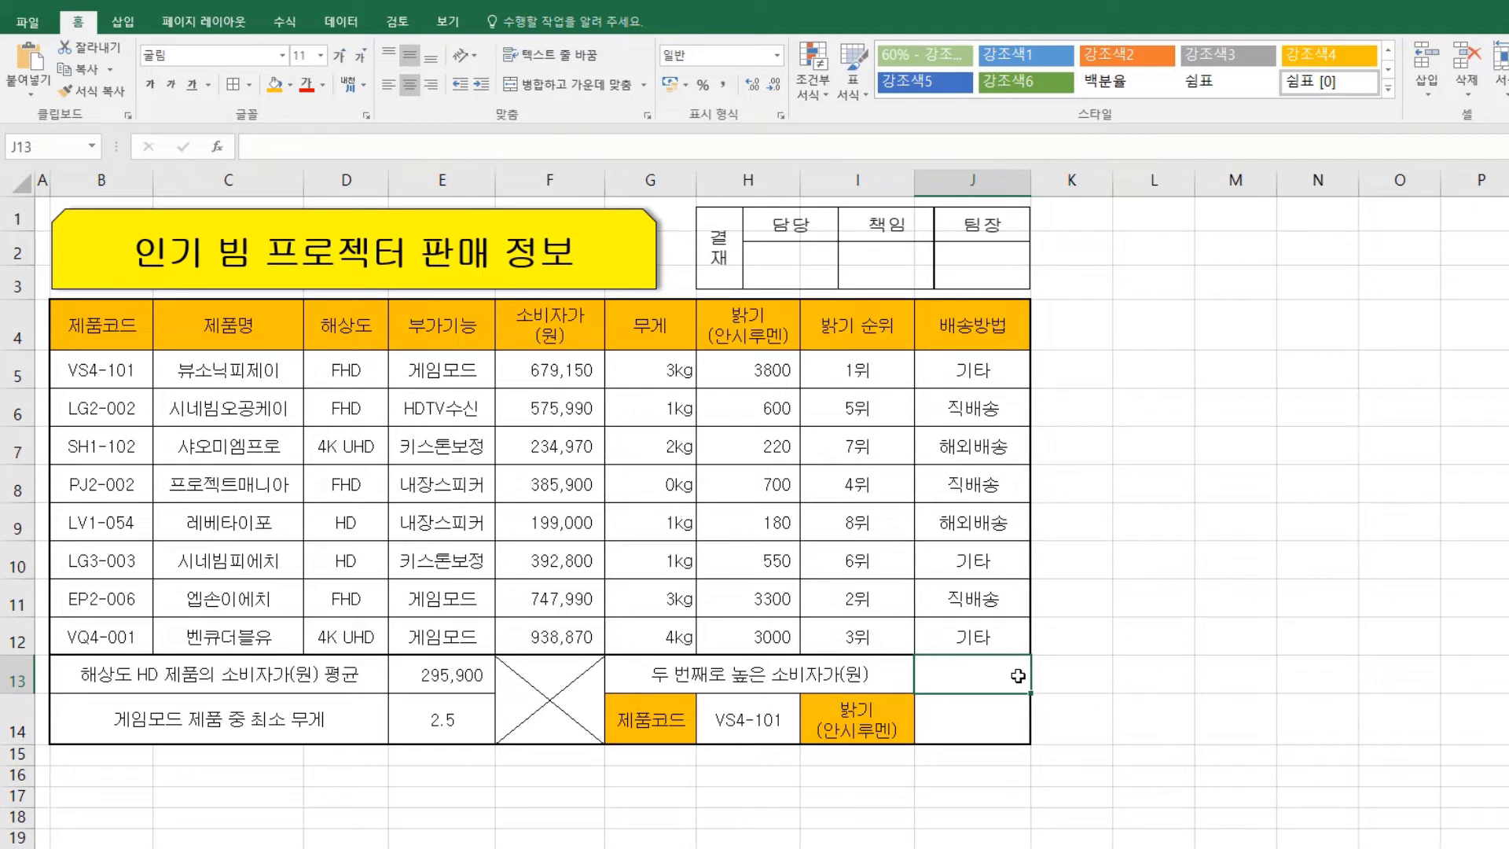
click(929, 157)
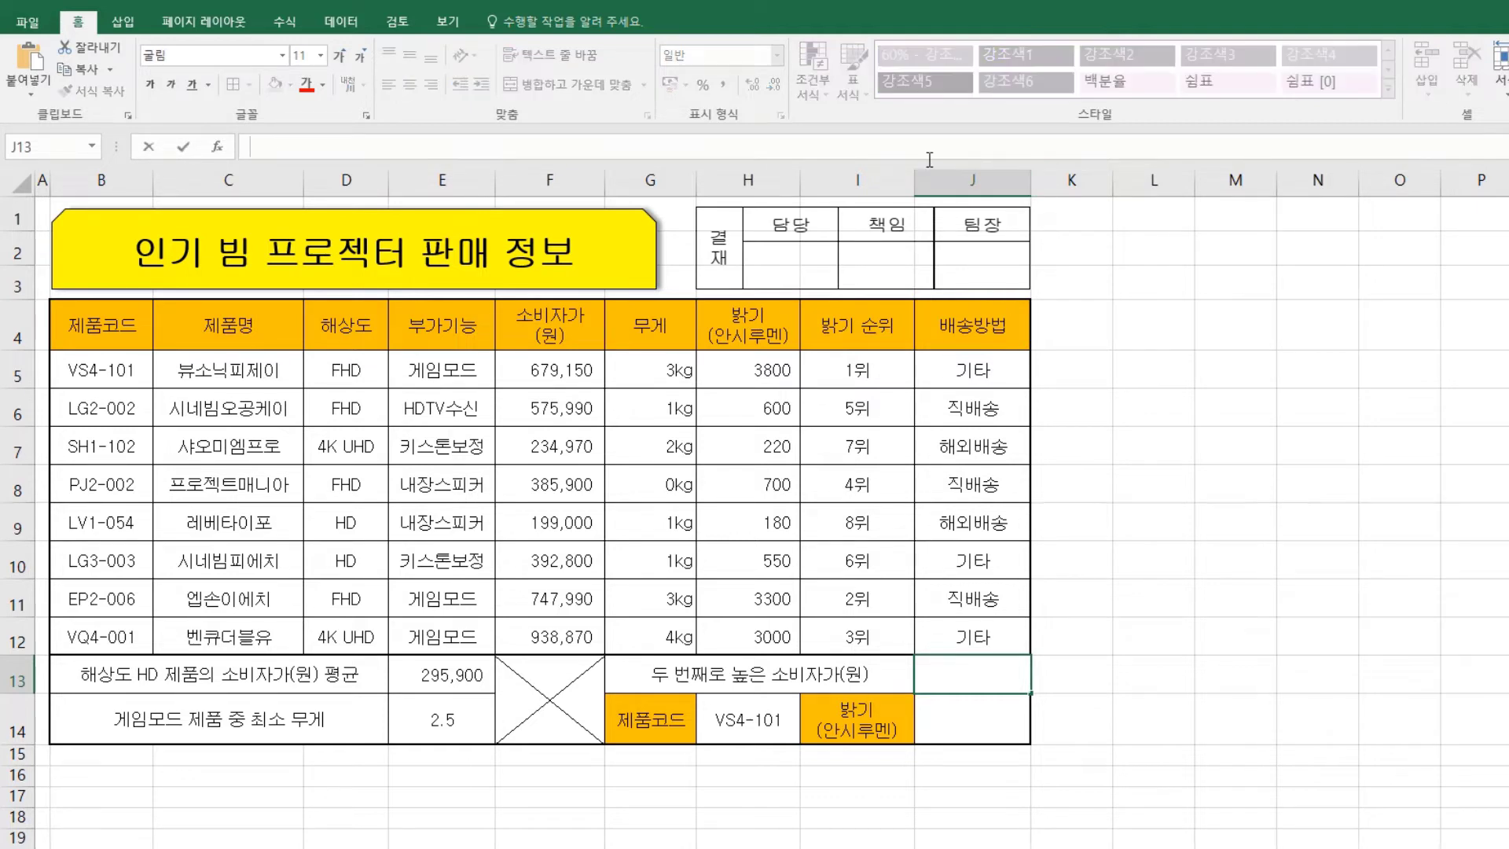
text(=la)
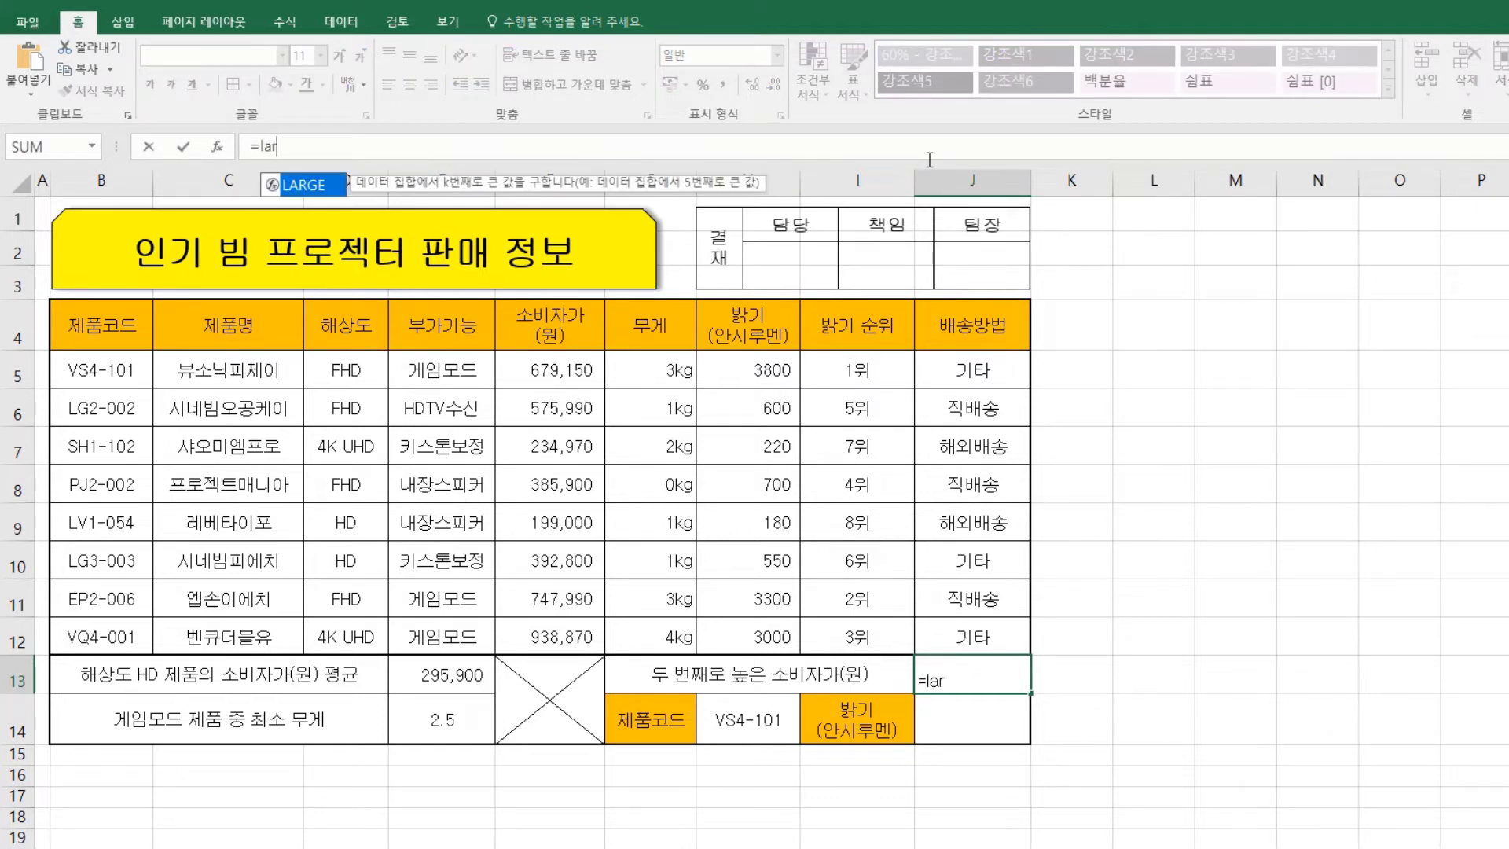
text(r)
key(Tab)
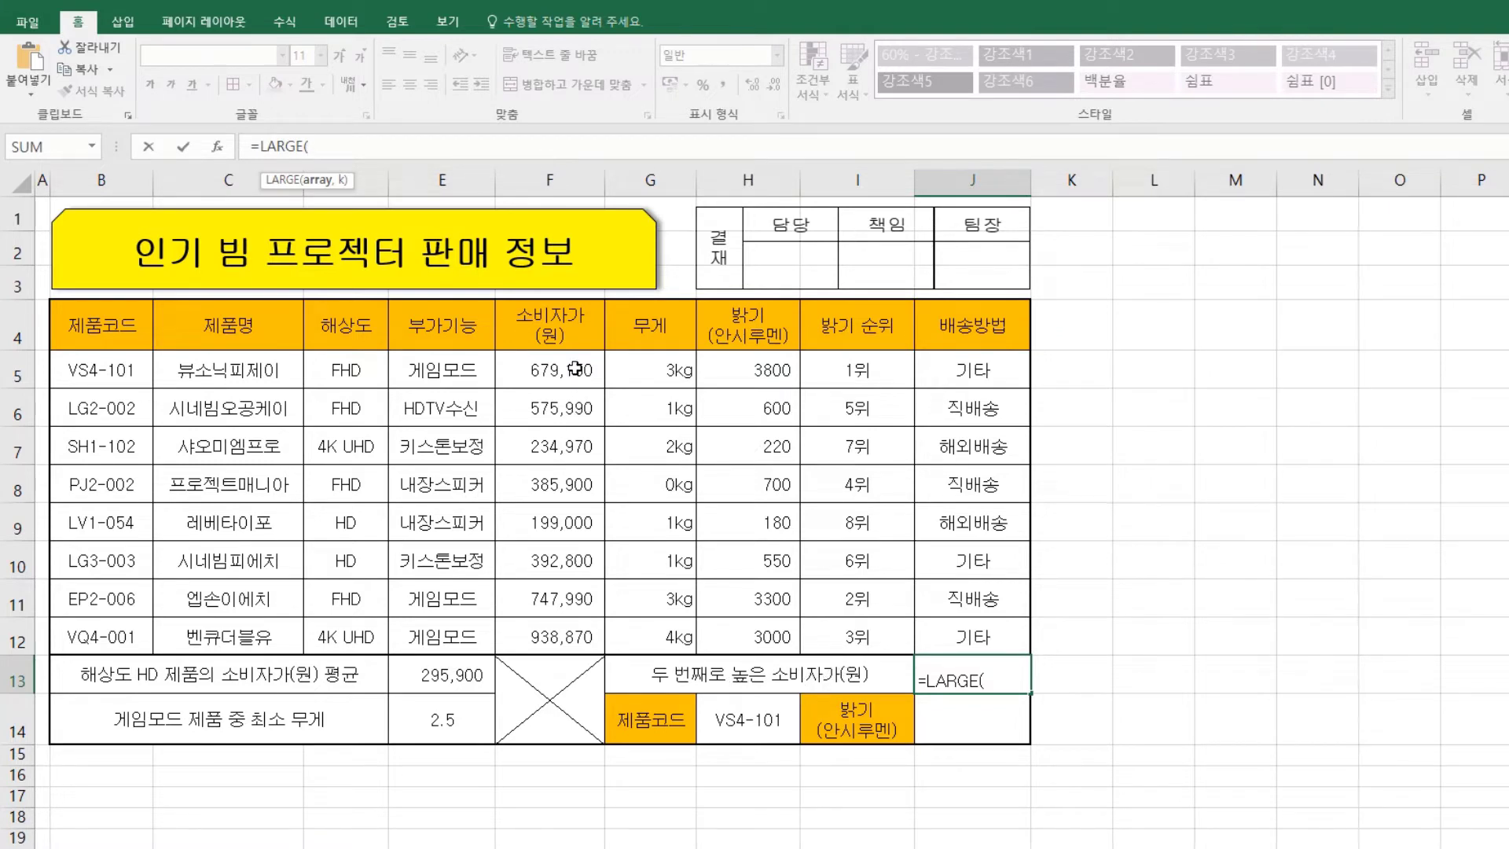
drag(573, 369, 551, 638)
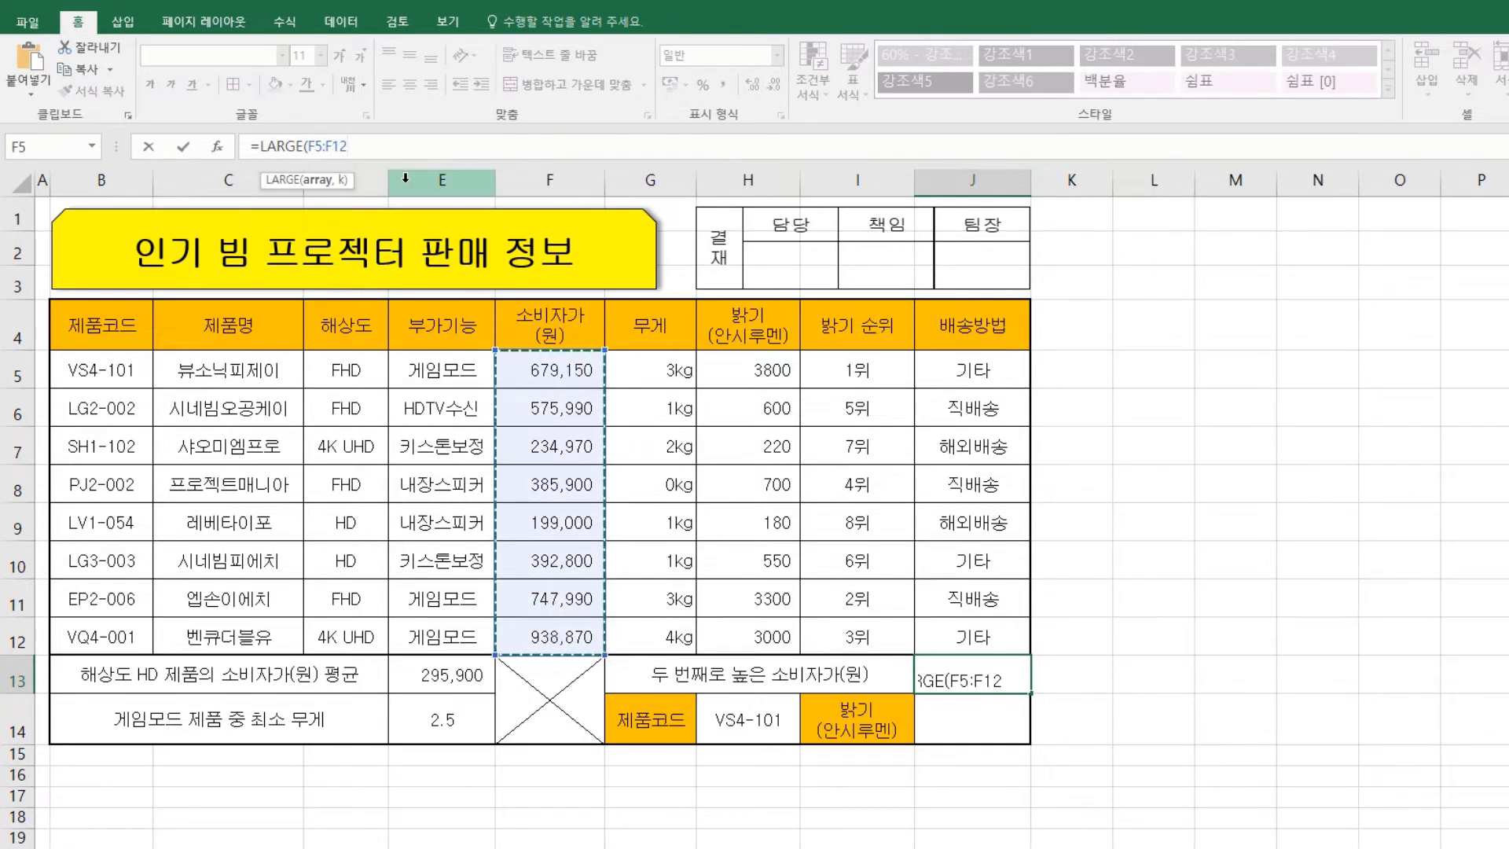
text(,)
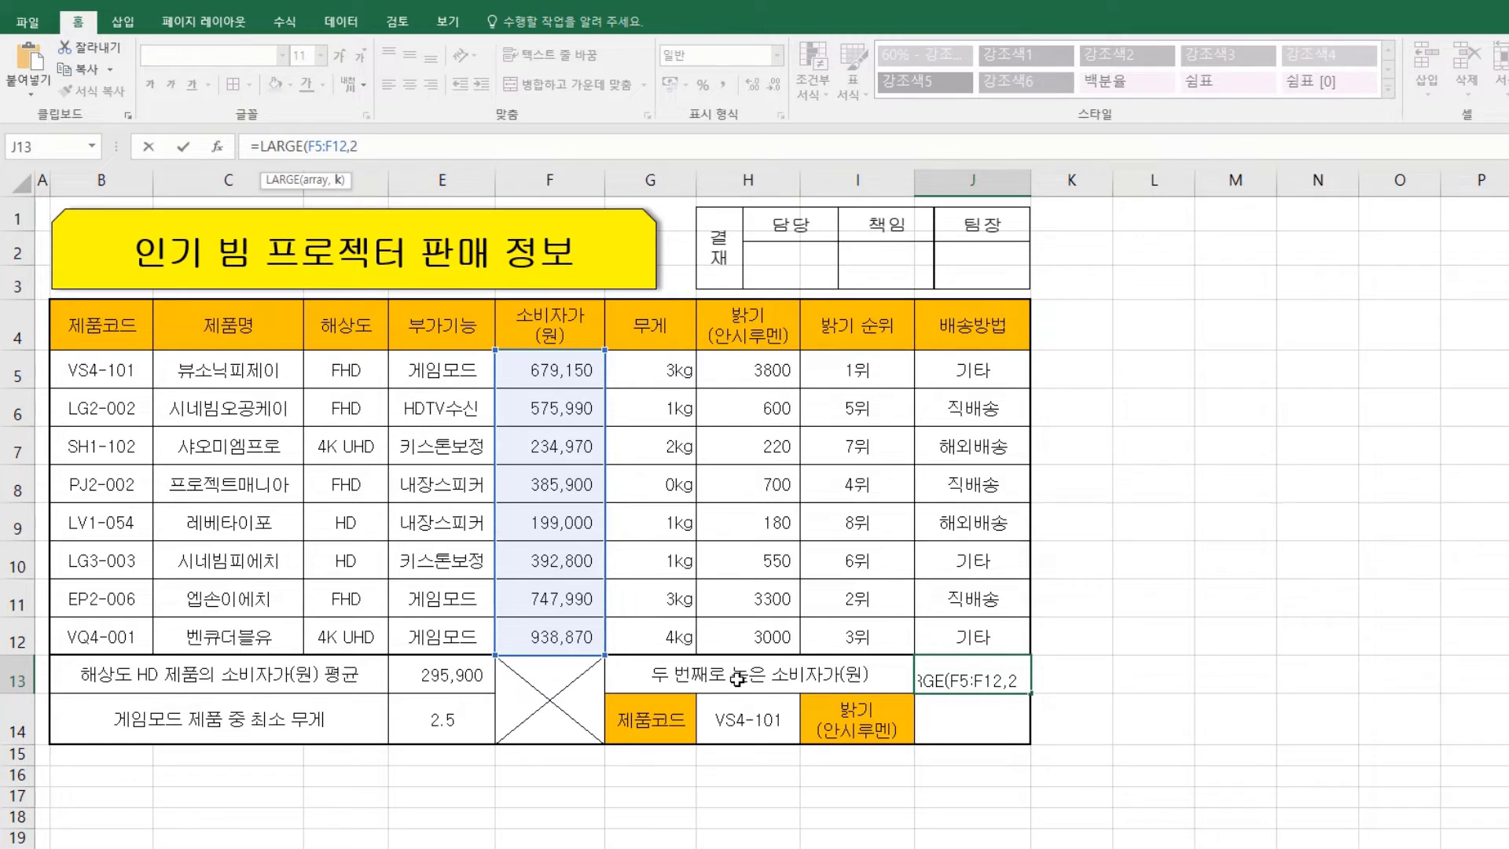
text(2))
key(Return)
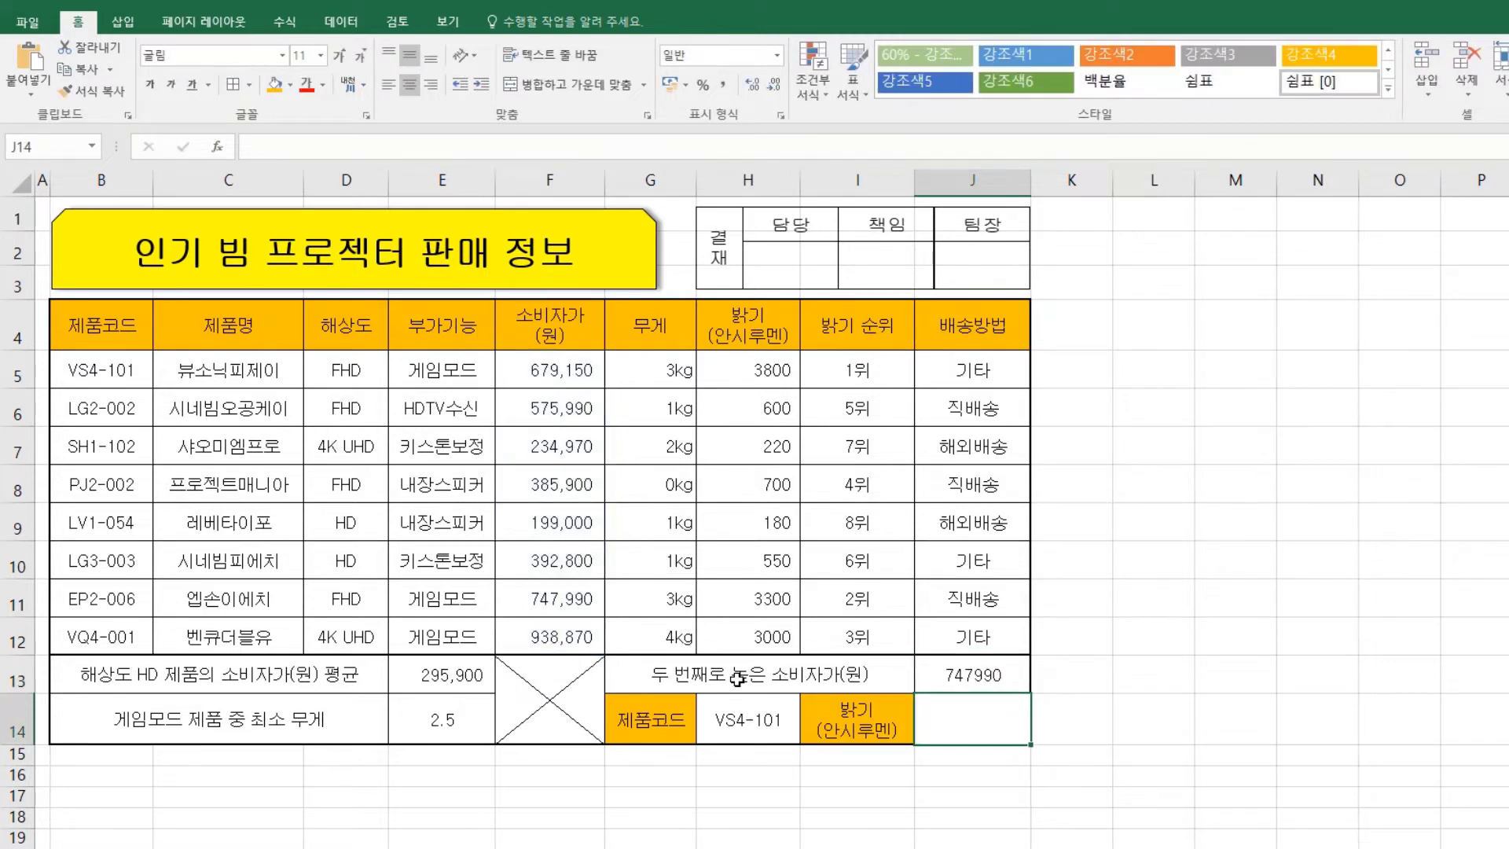
click(1013, 681)
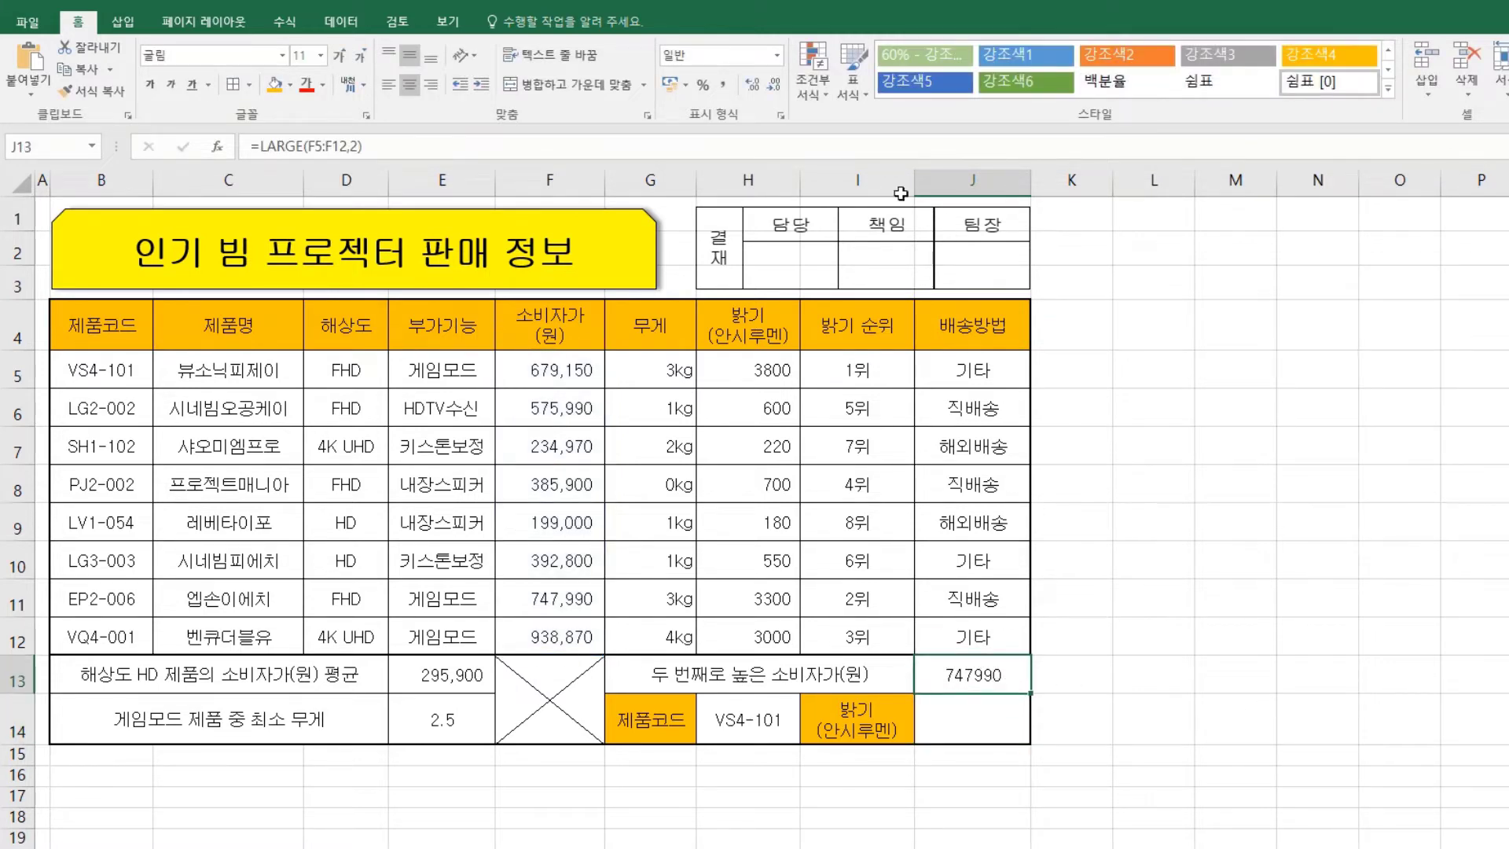
click(723, 87)
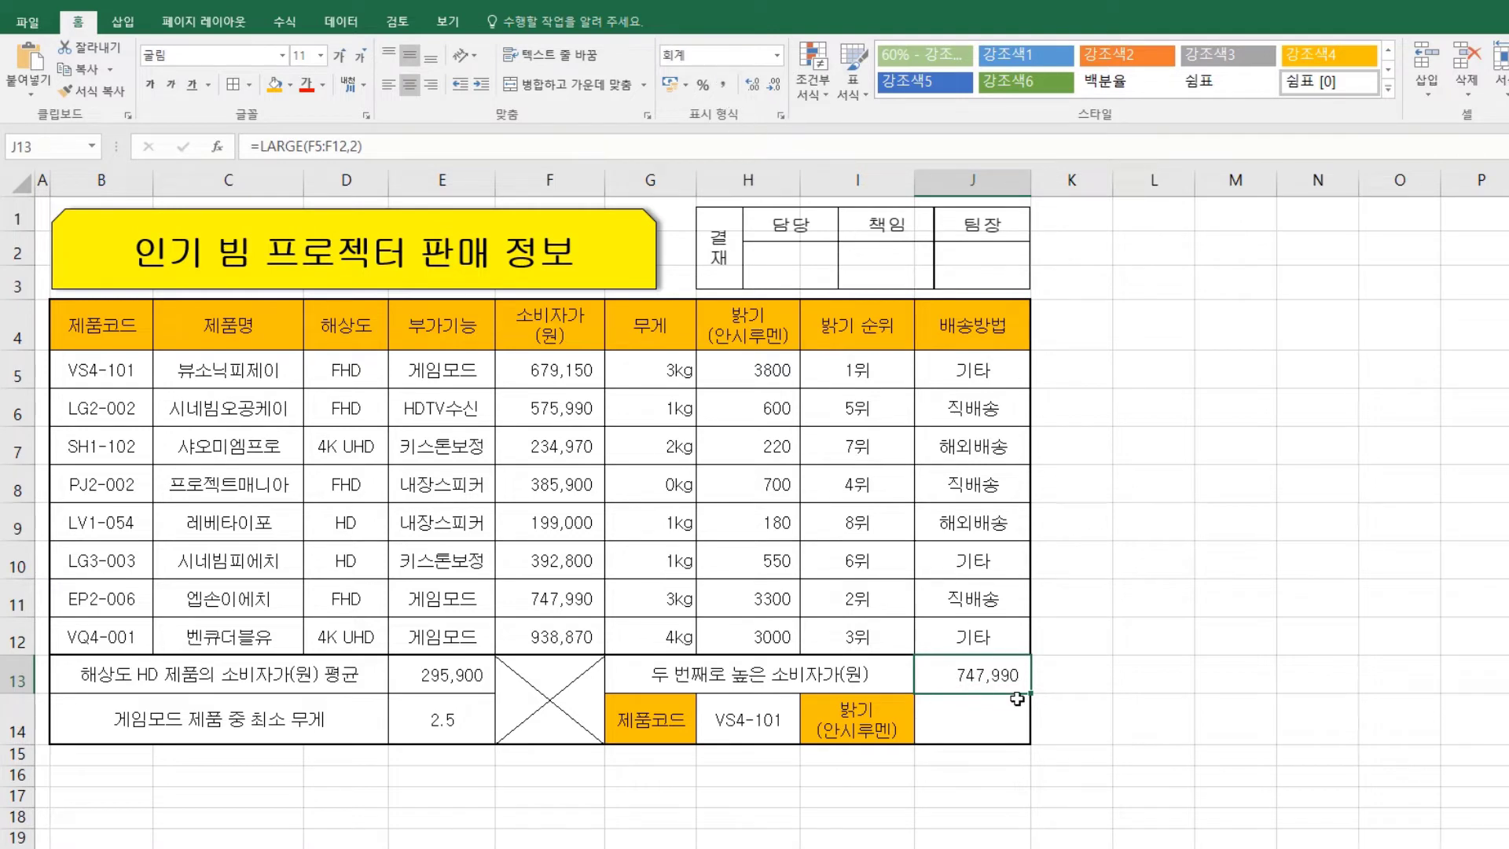
Start a VLOOKUP formula in J14 with H14 as the lookup value and B5:H12 as the table array
click(979, 730)
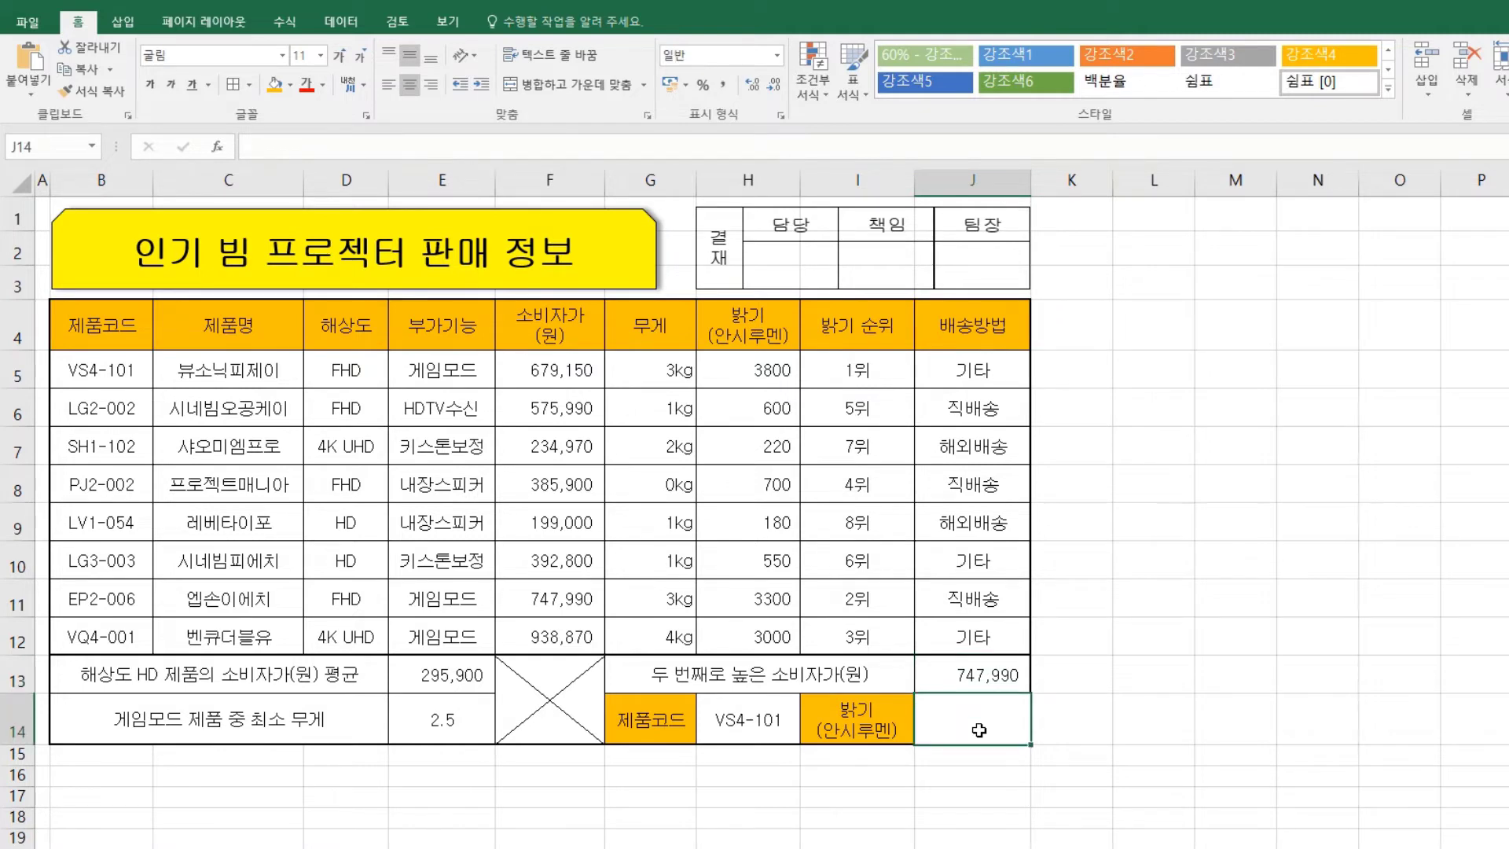
click(798, 147)
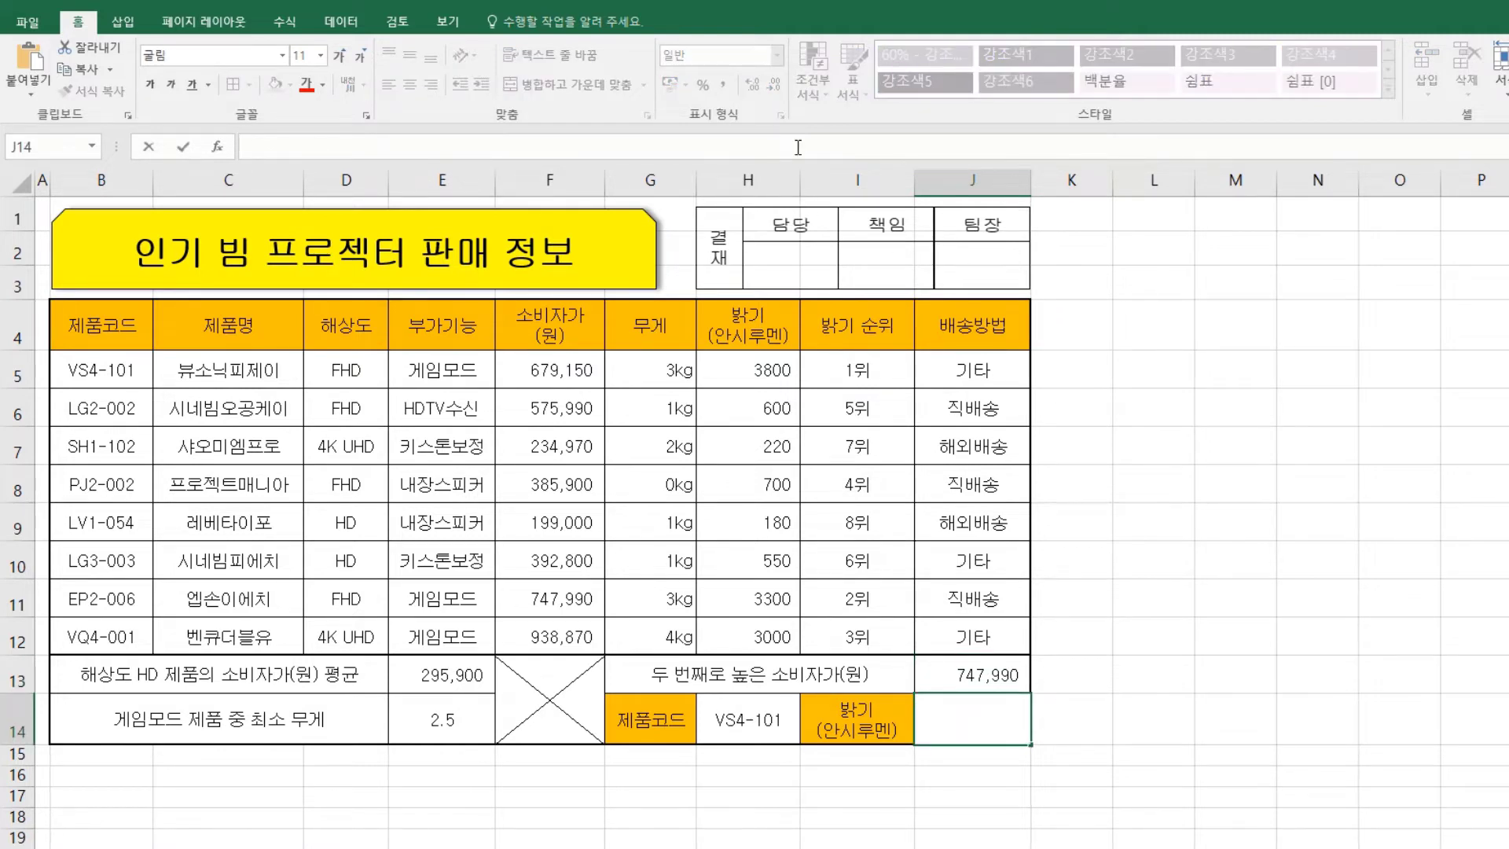
text(=v)
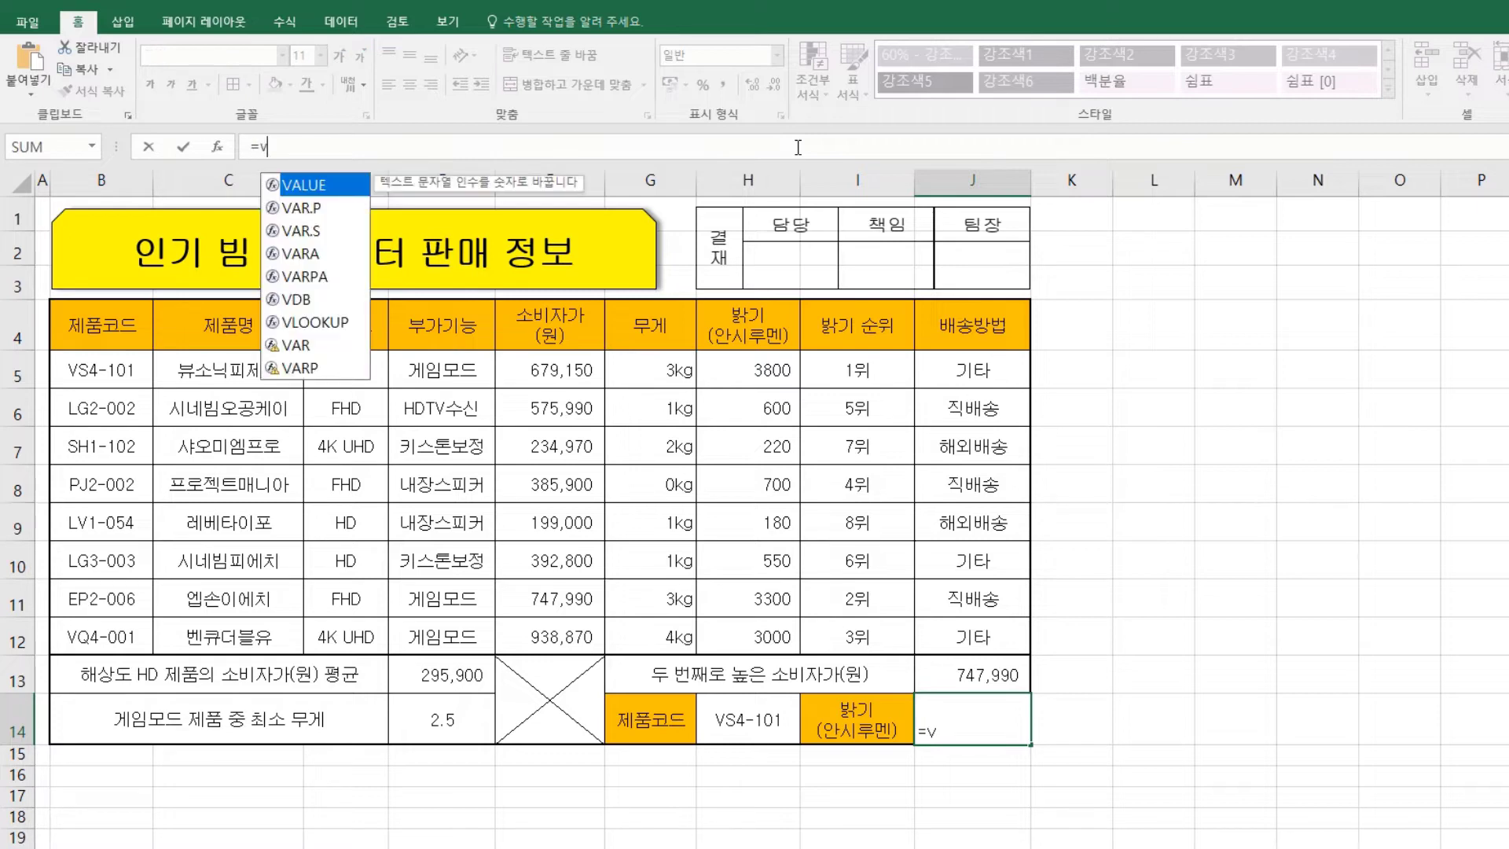
text(lo)
key(Tab)
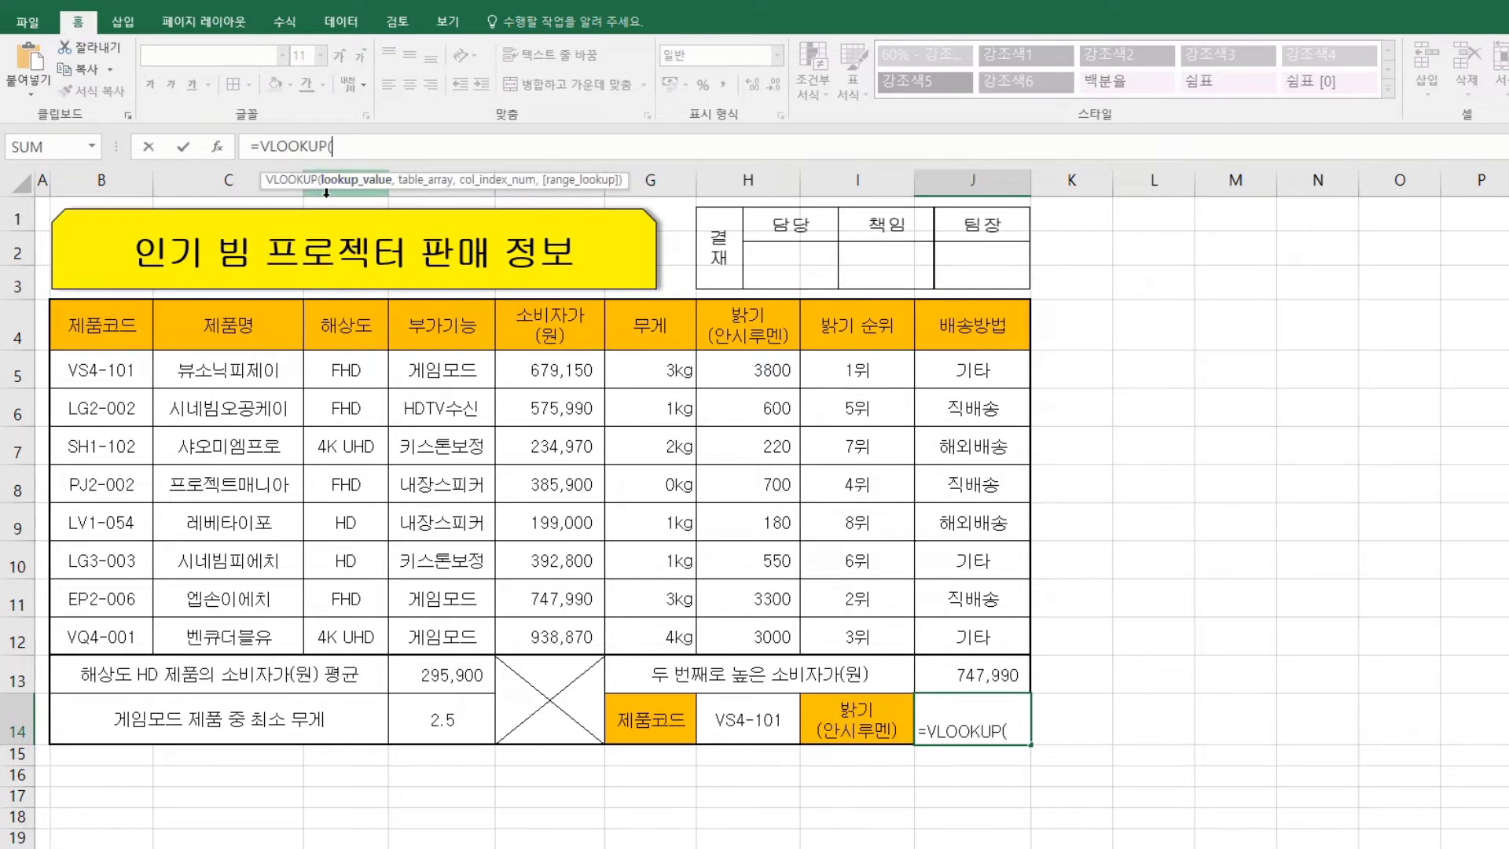
click(756, 713)
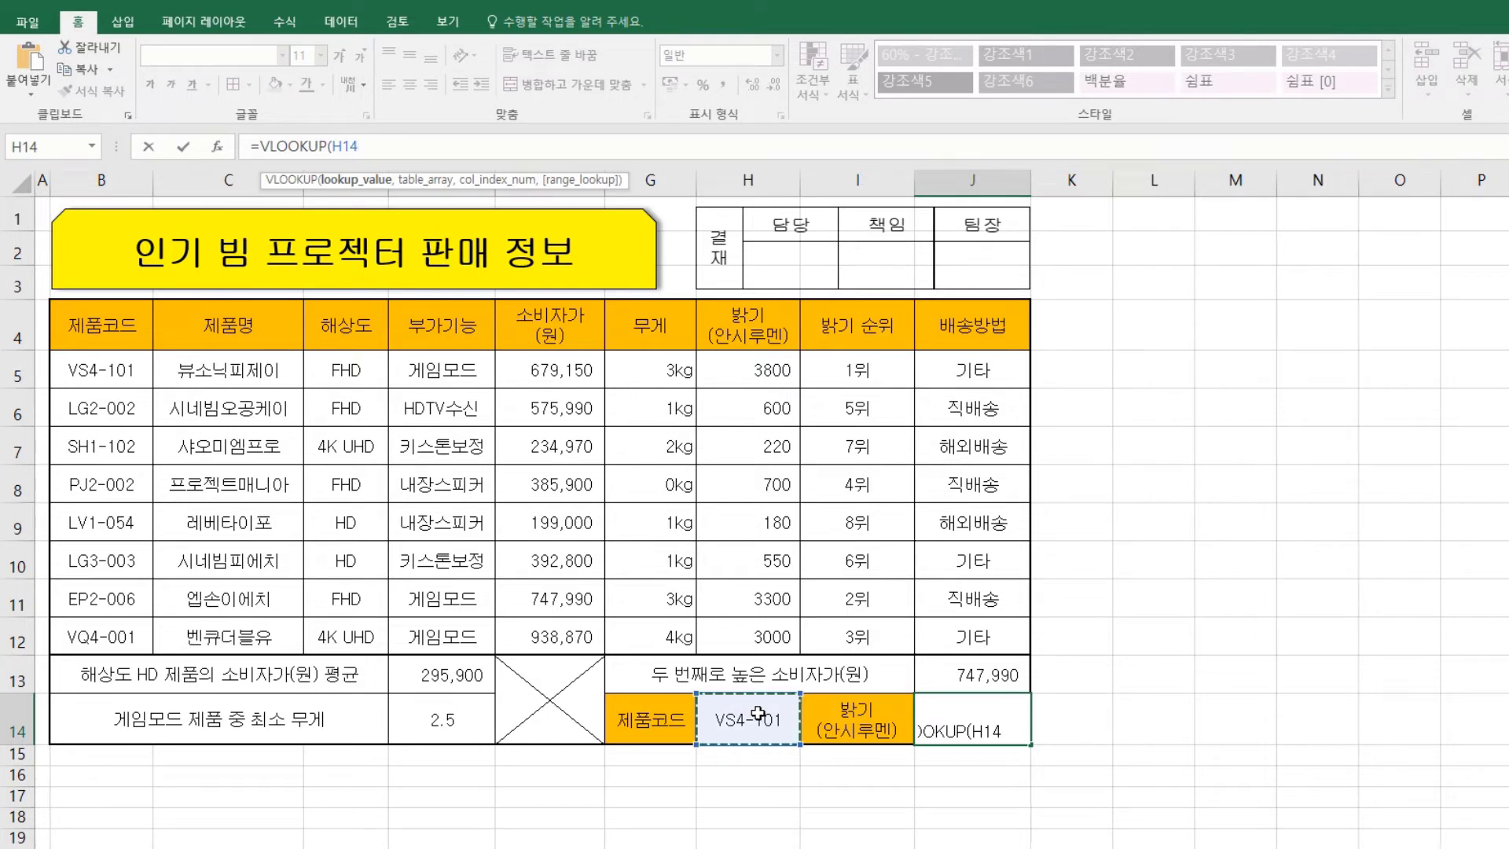
text(,)
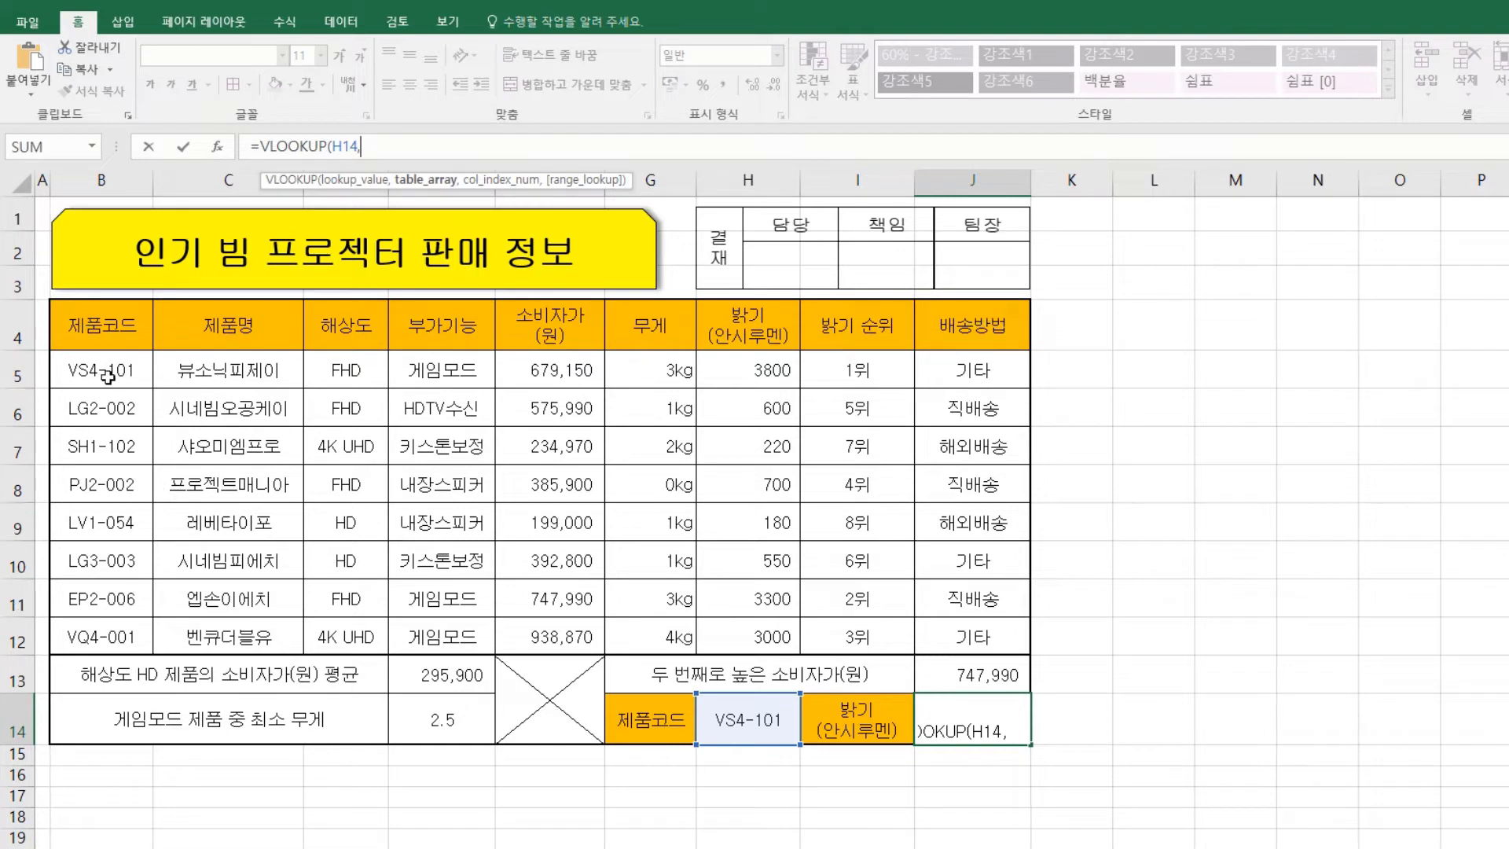
drag(107, 373, 106, 634)
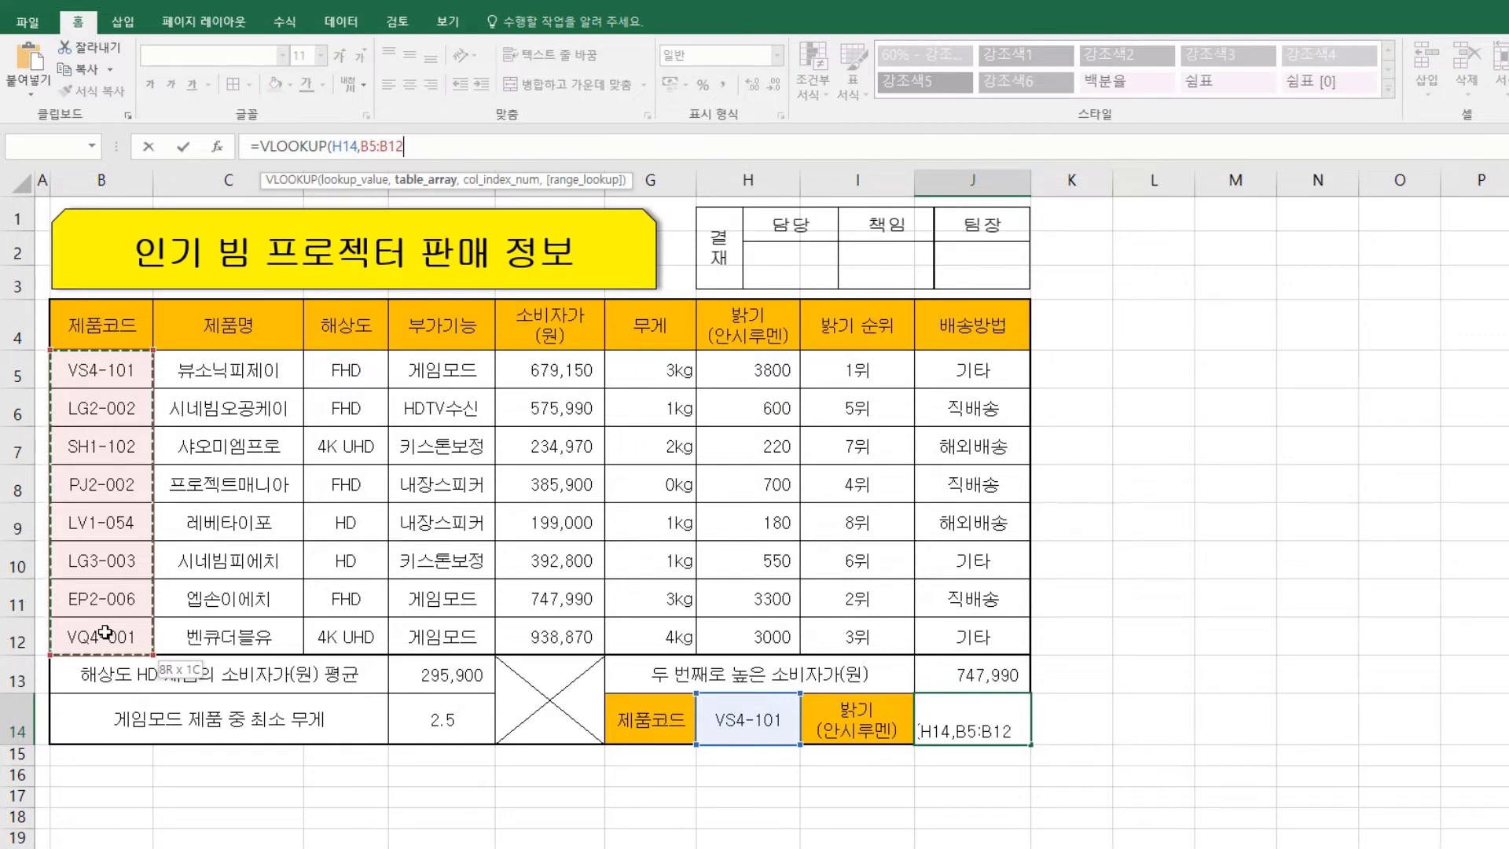
drag(106, 633, 749, 641)
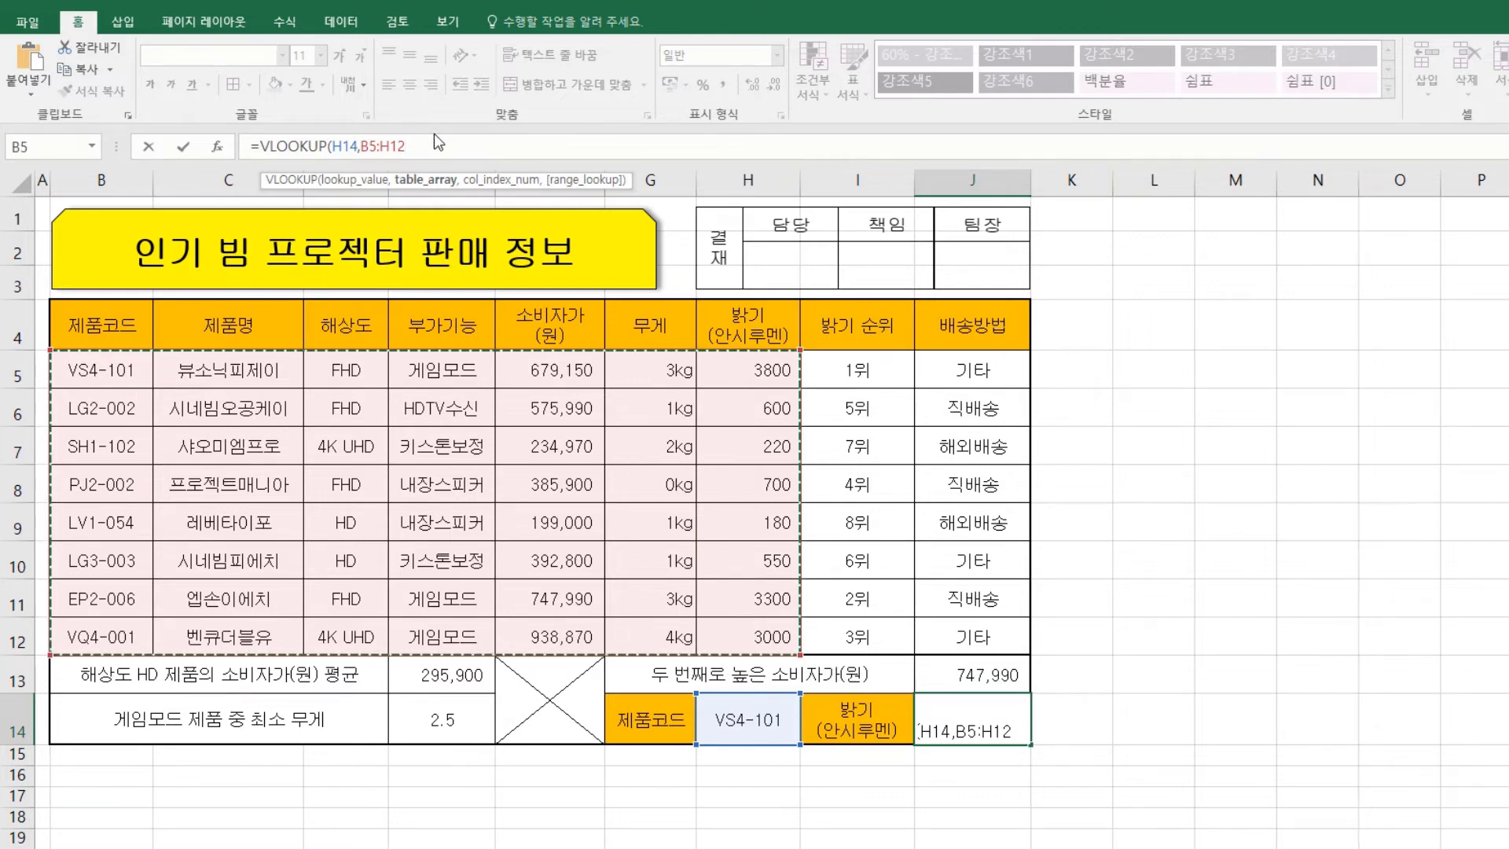
Complete the VLOOKUP in J14 with column index 7 and FALSE for an exact match
text(,7)
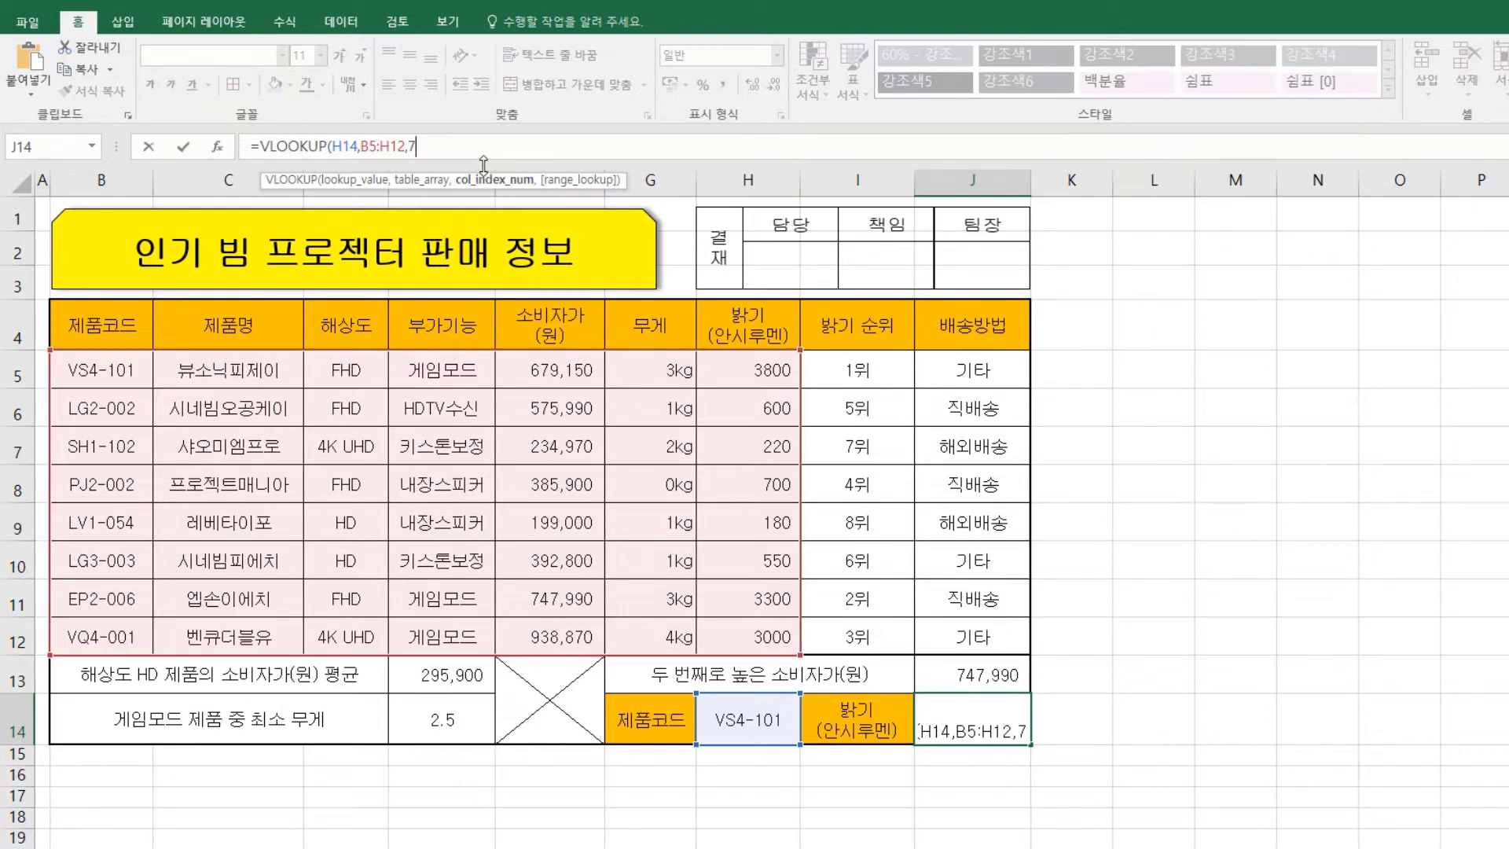
text(,)
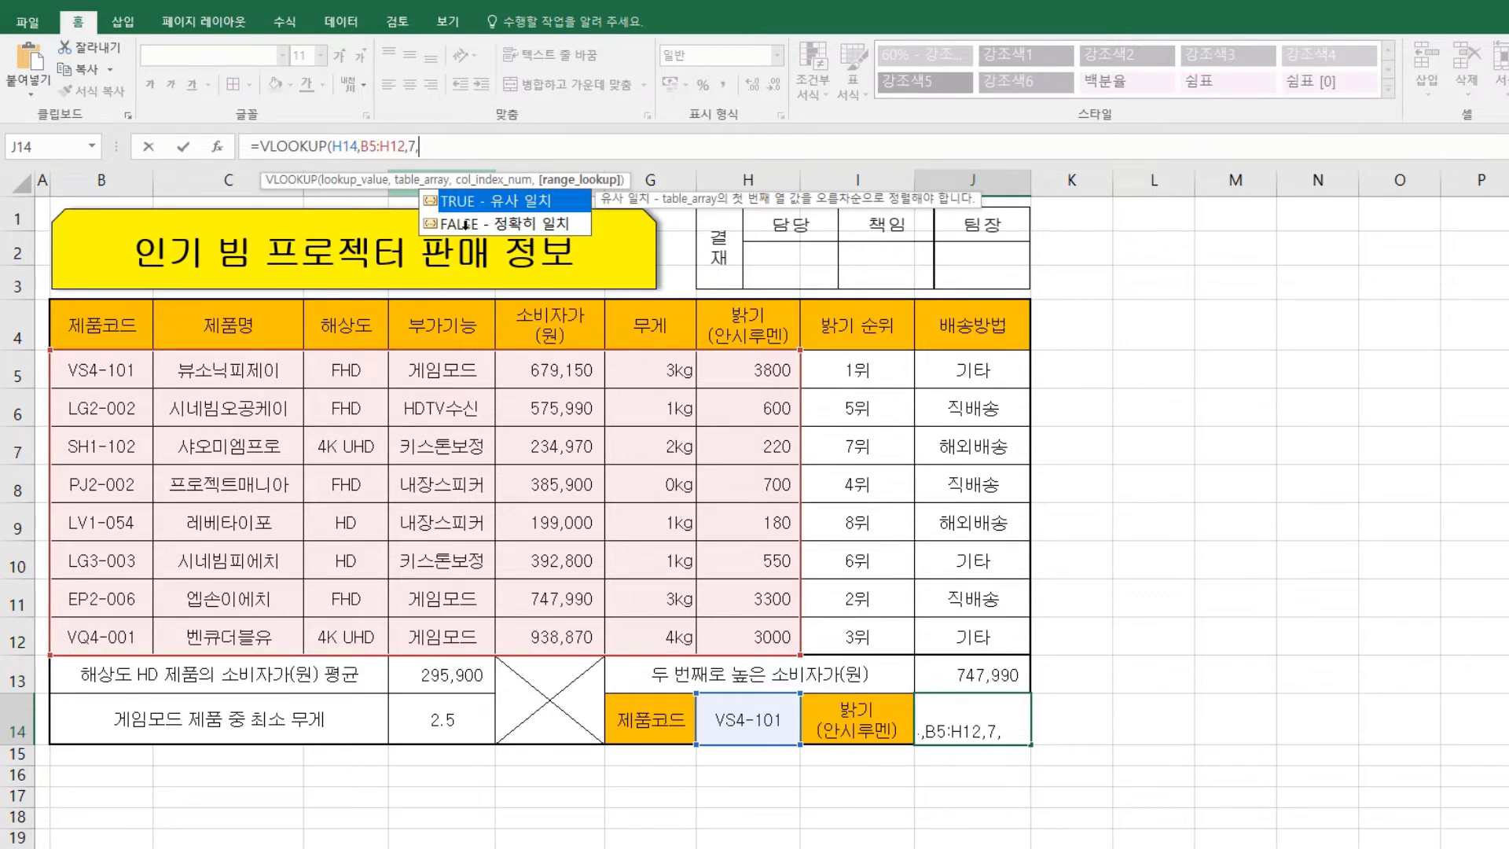
click(506, 224)
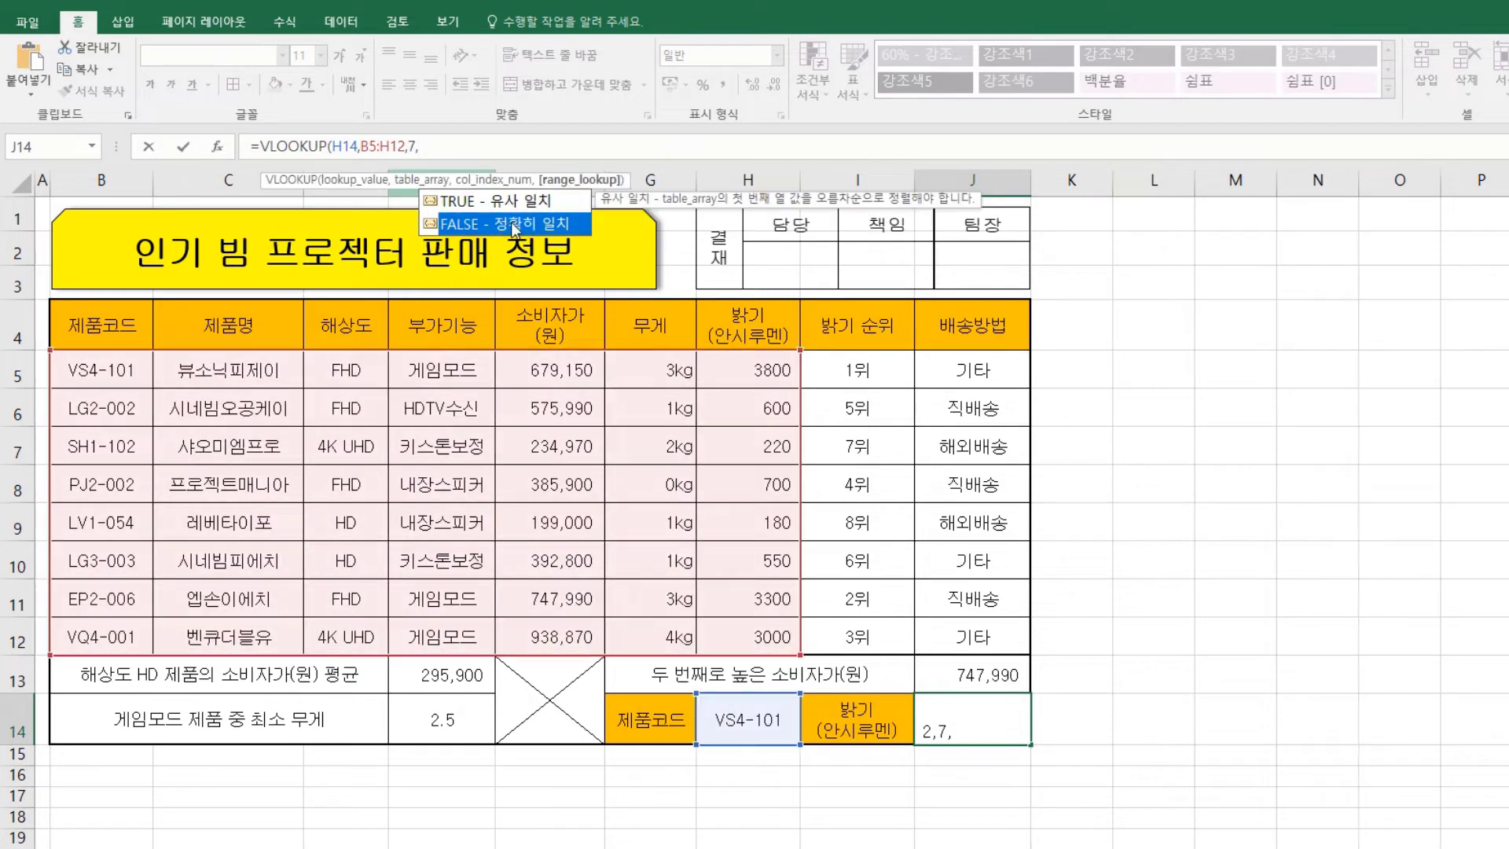
double_click(503, 225)
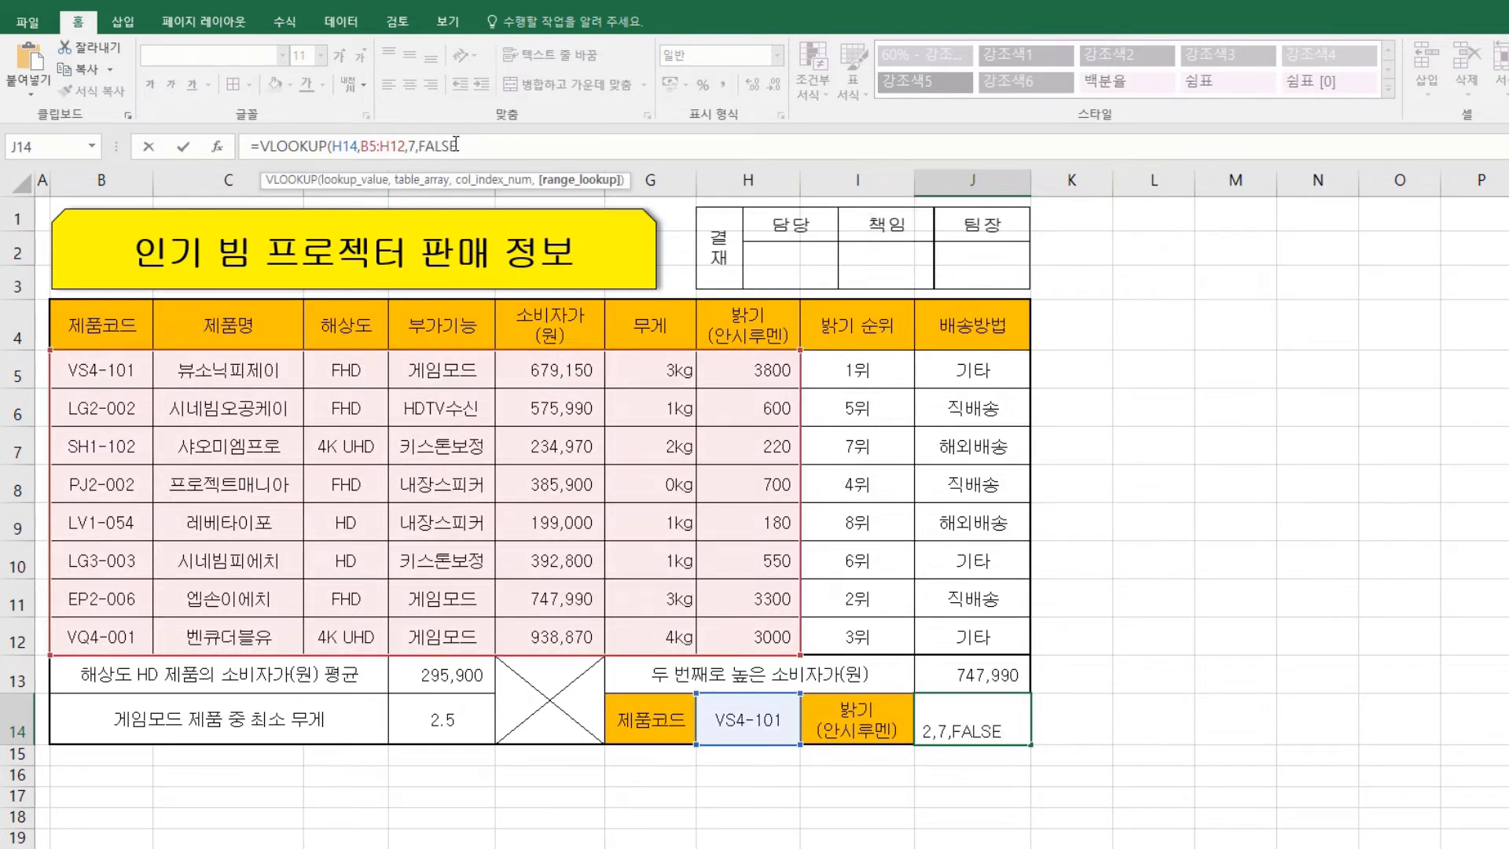
drag(458, 146, 422, 147)
text(0)
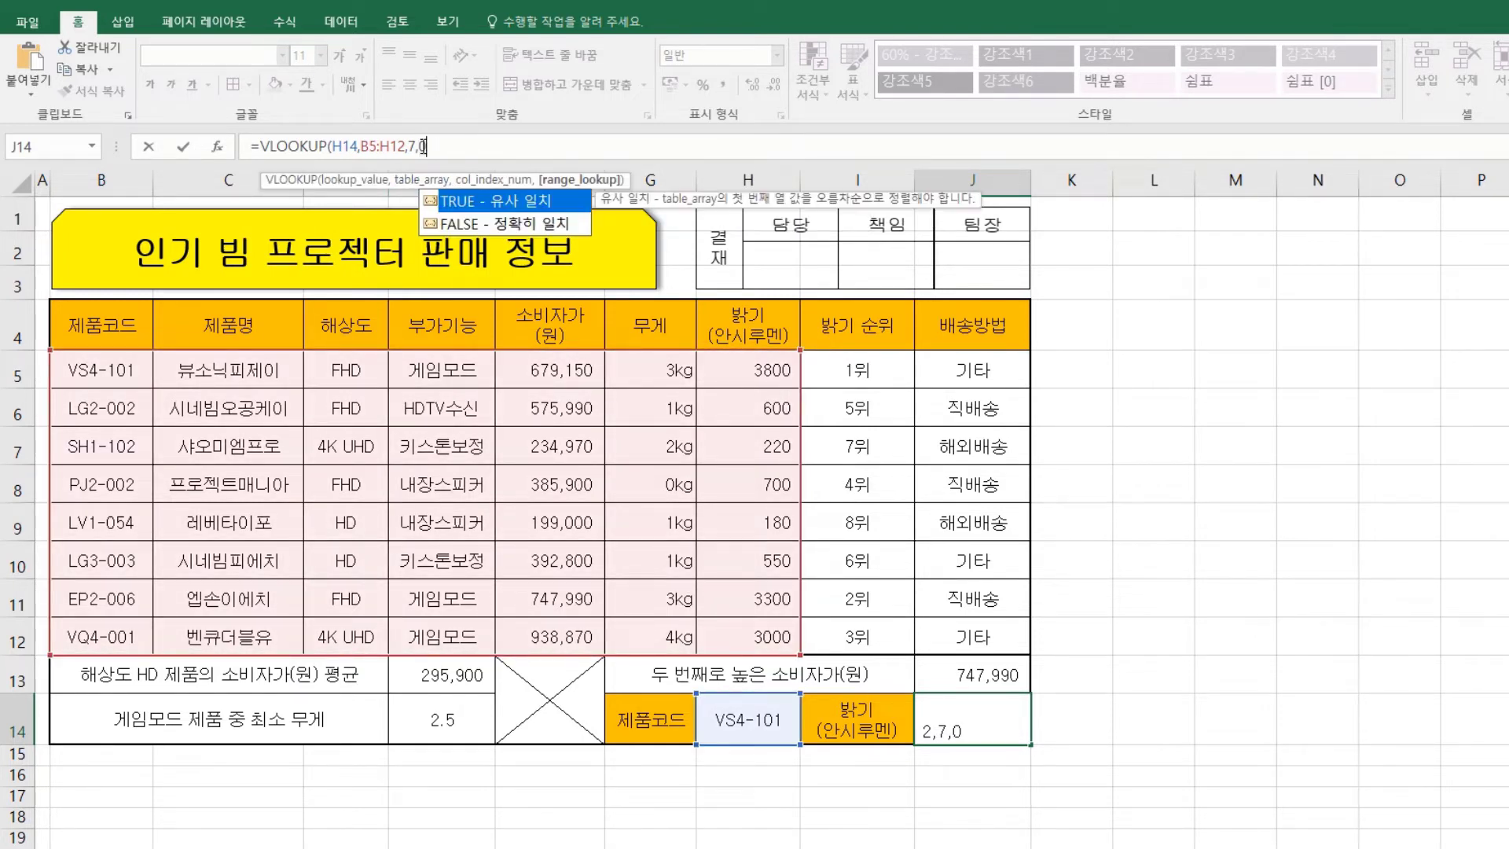
key(BackSpace)
double_click(487, 224)
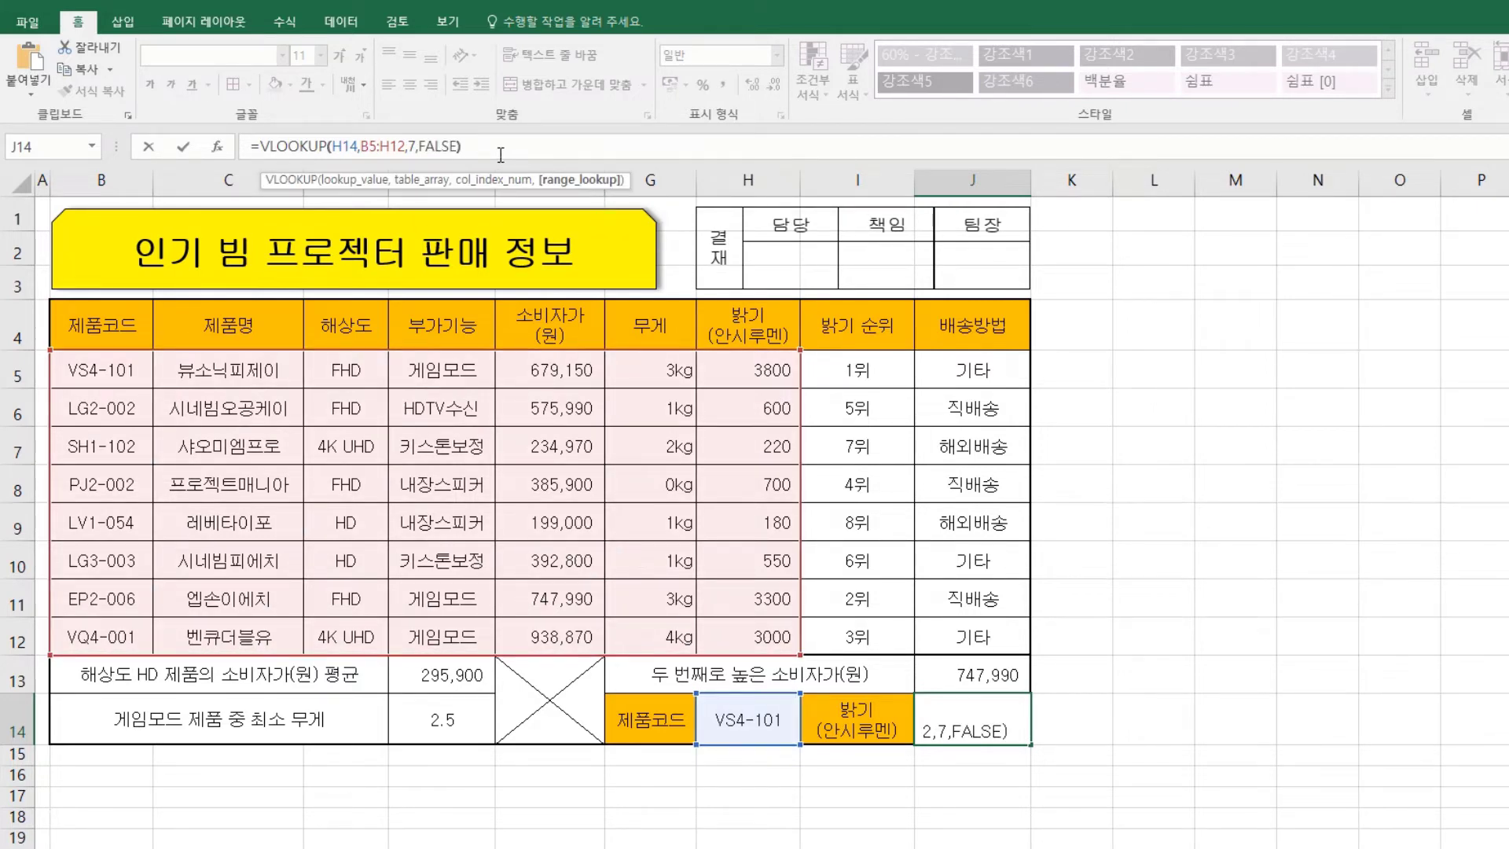
key(Return)
click(984, 728)
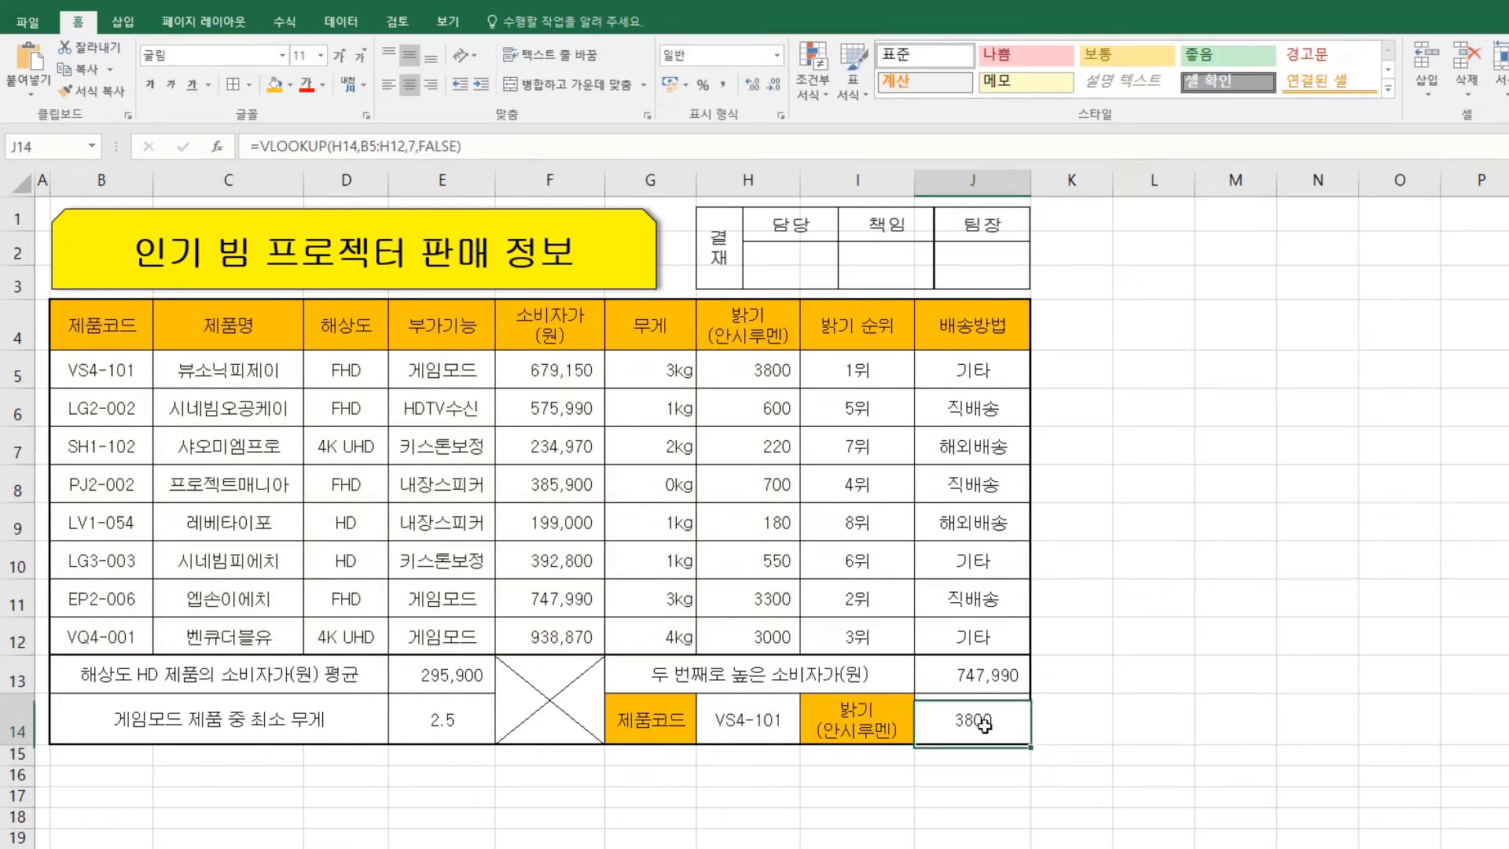
Format the 밝기 values in H5:H12 as numbers with the 1000 separator
click(83, 384)
key(ctrl+End)
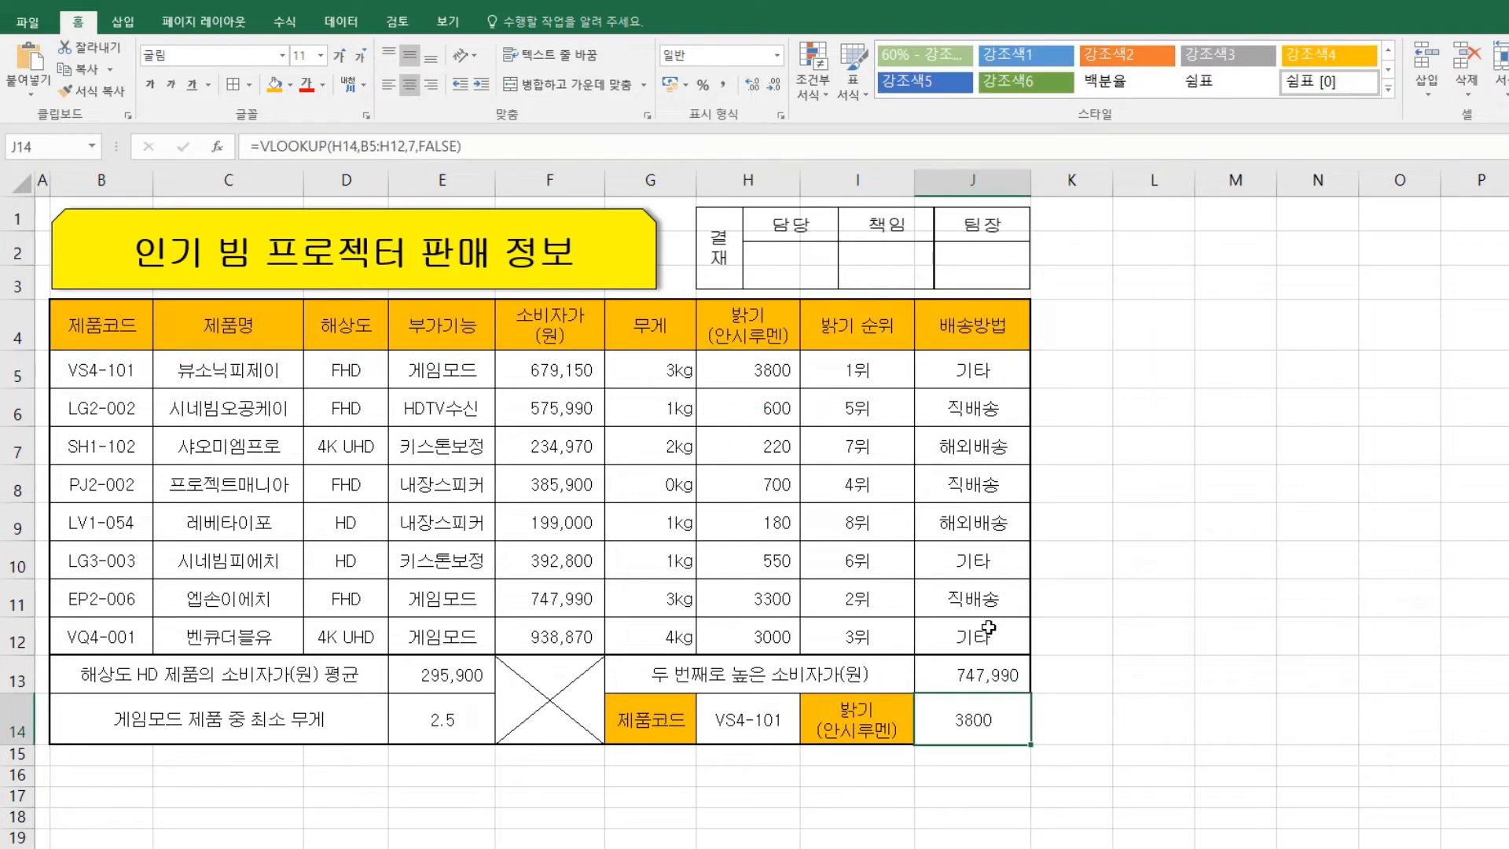
click(774, 369)
drag(773, 368, 768, 629)
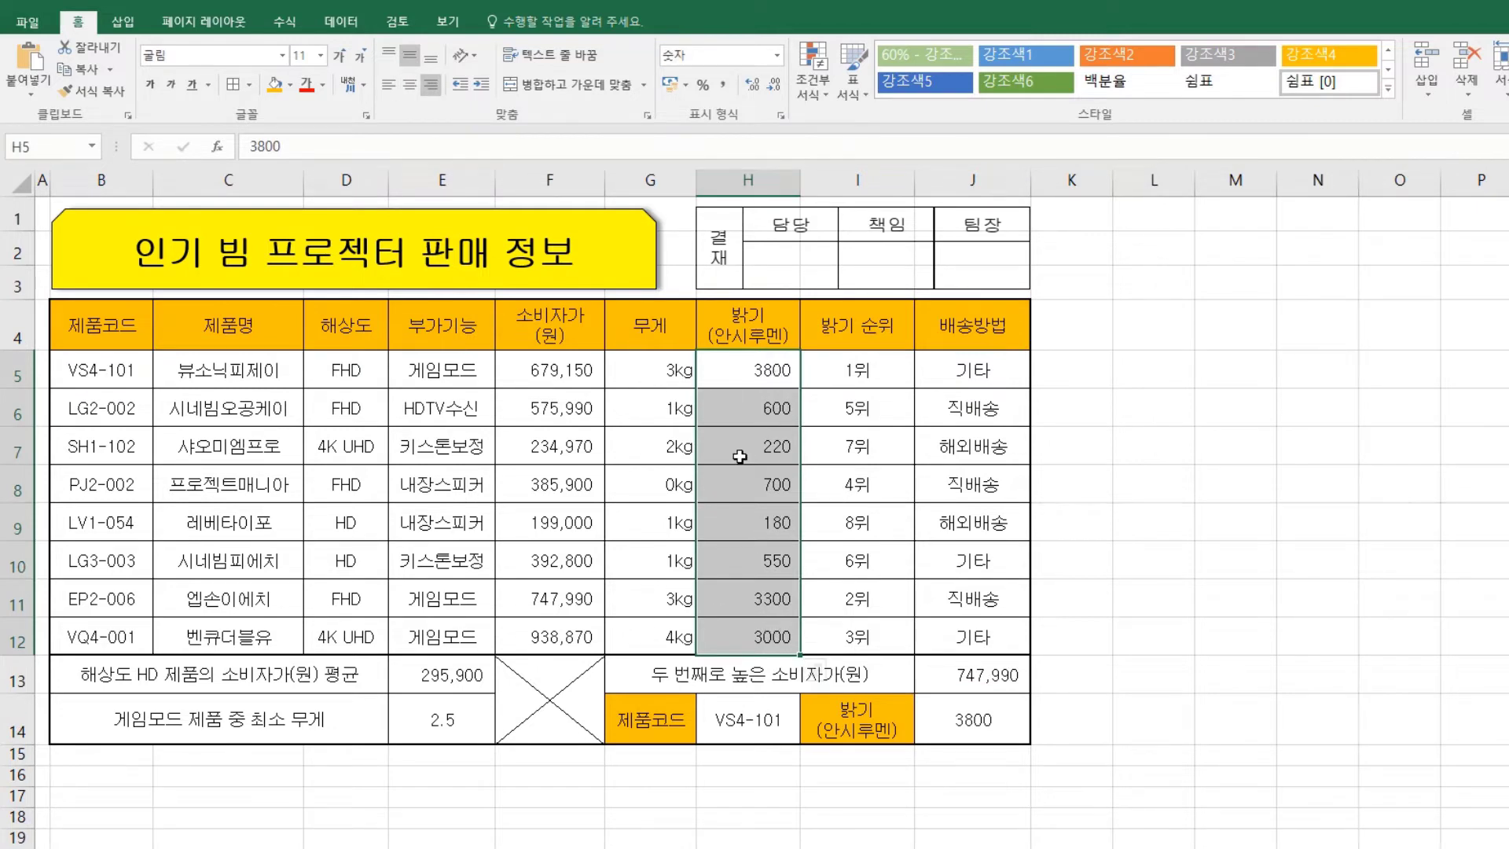
key(ctrl+1)
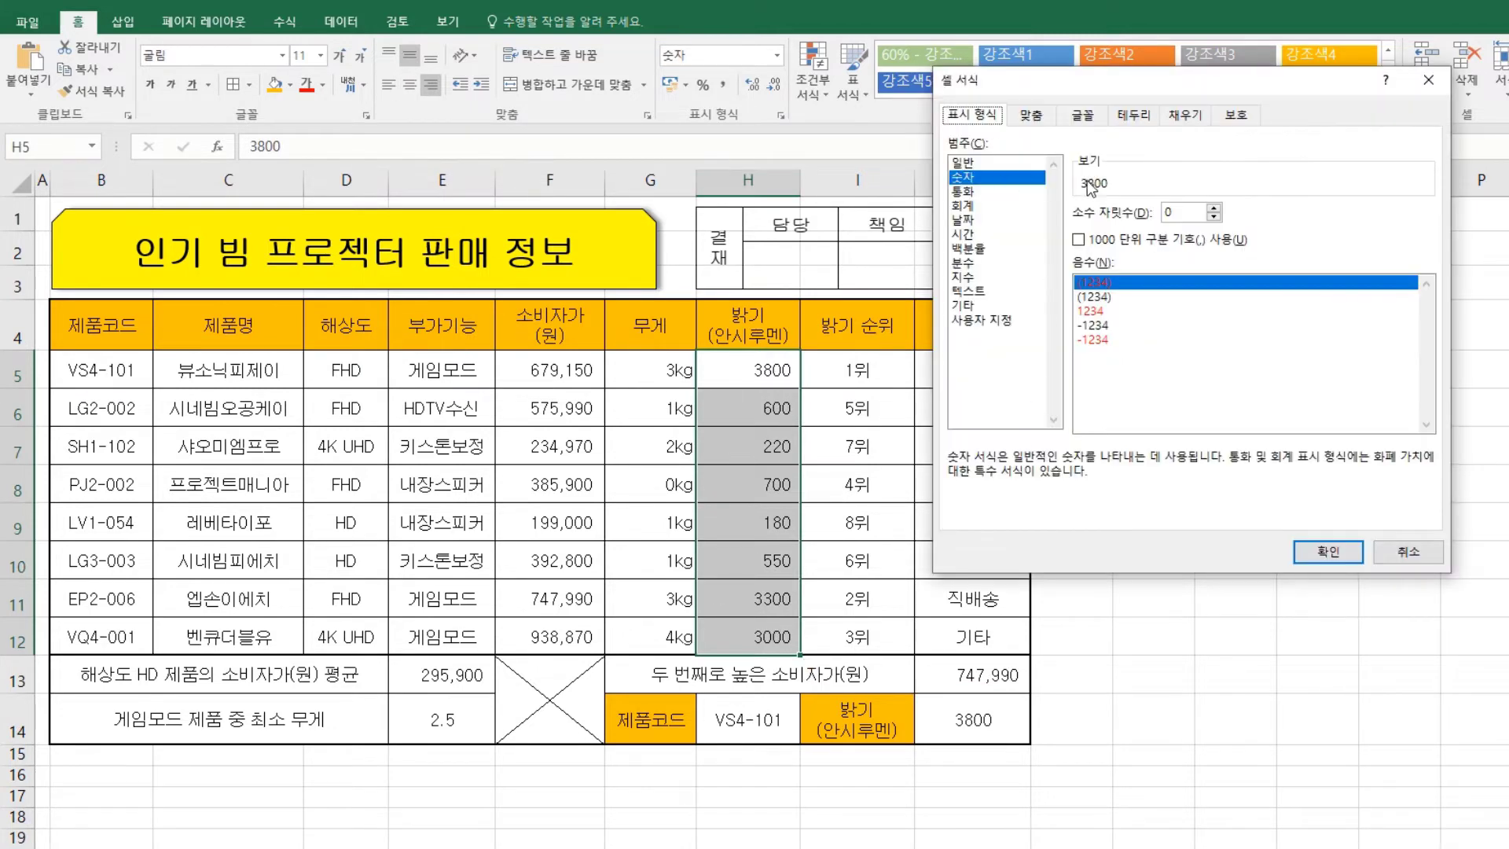
click(1156, 238)
click(1334, 558)
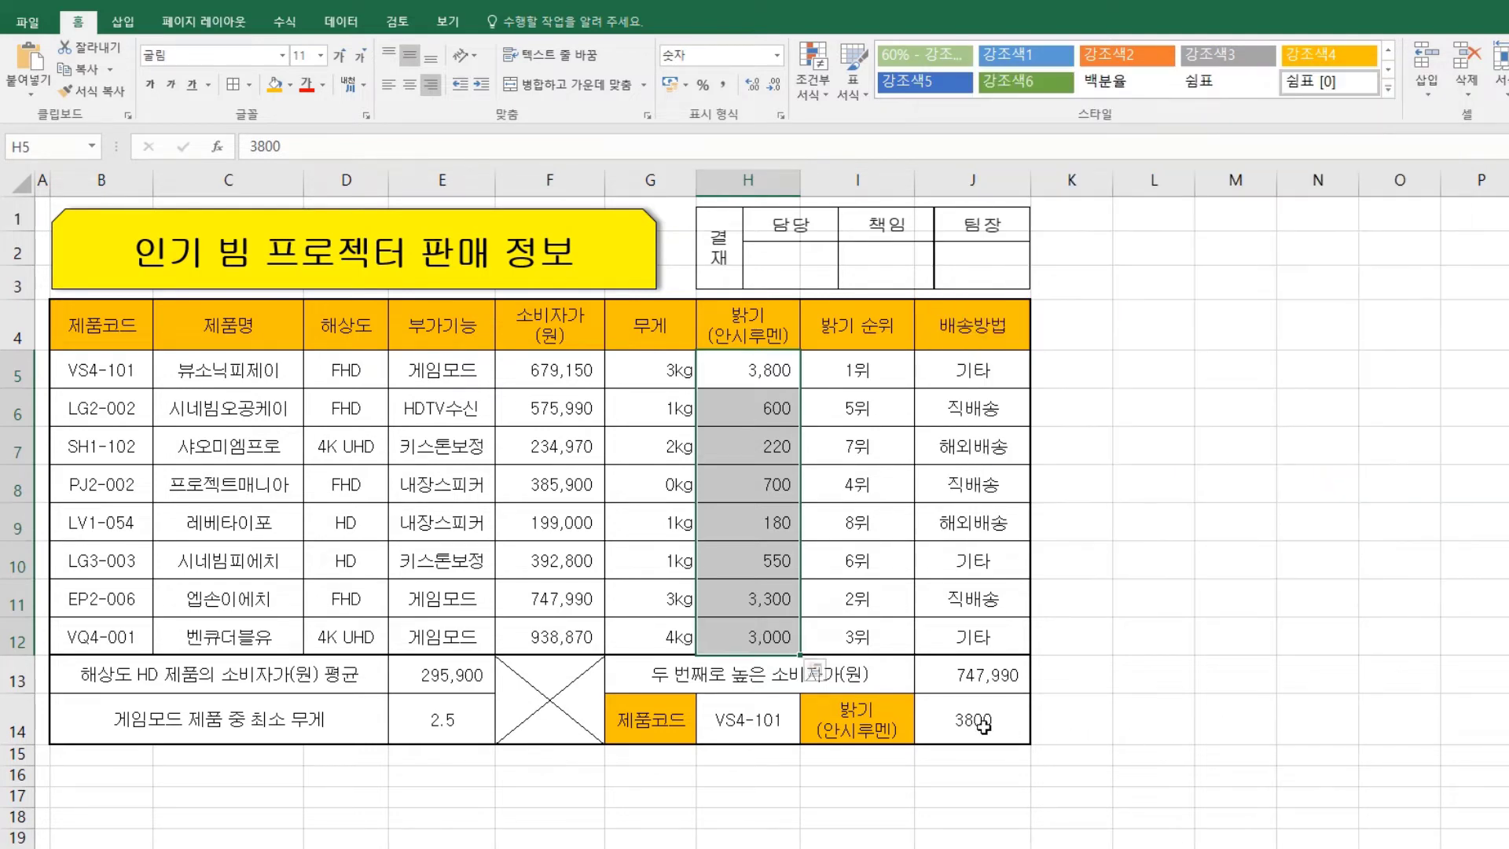
Format the brightness lookup result in J14 as a number (숫자) with a thousands separator
click(983, 724)
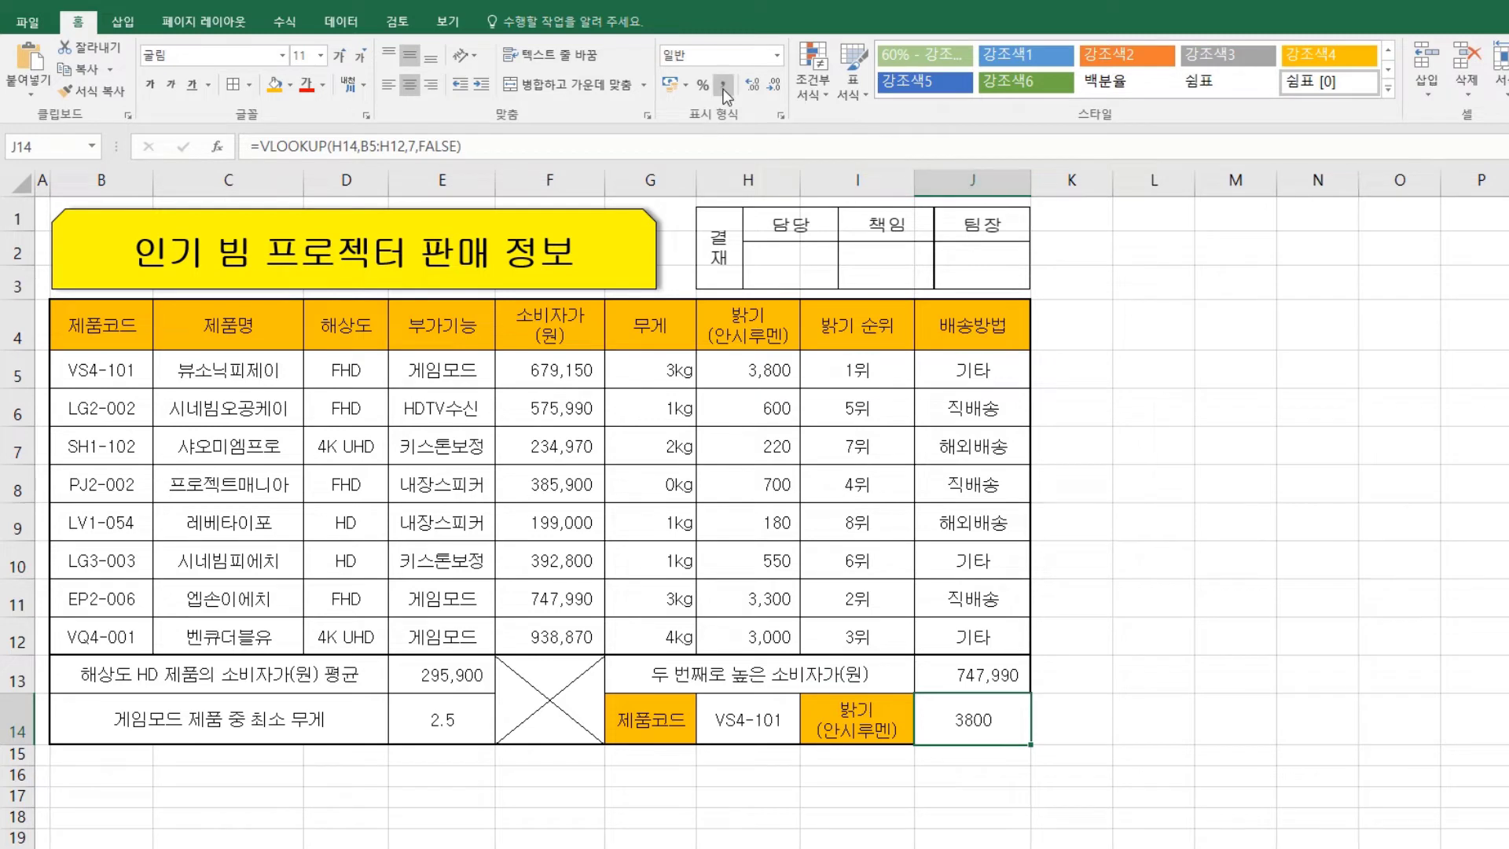
key(ctrl+1)
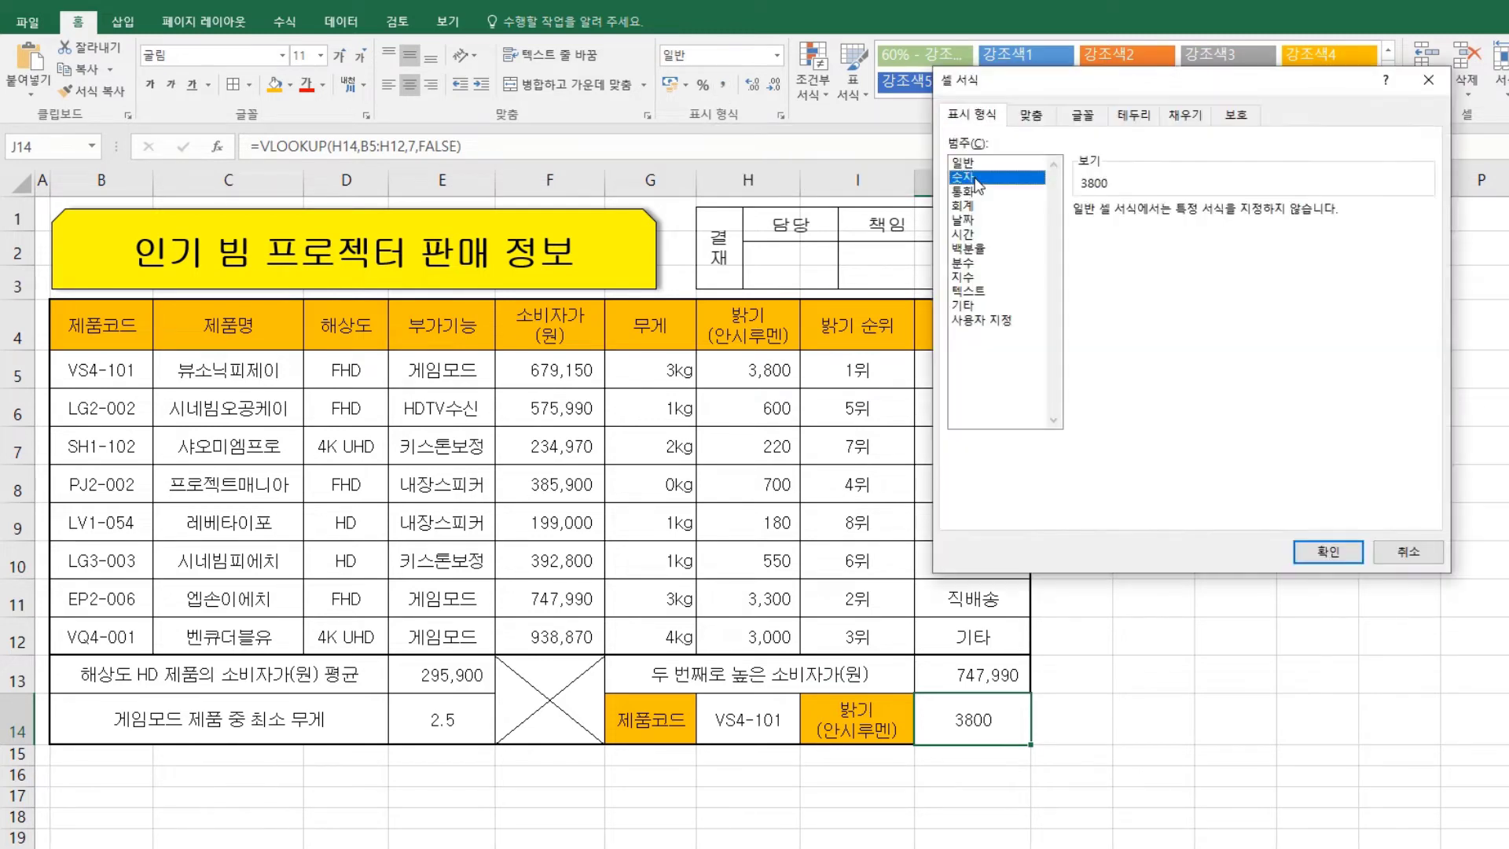
click(1078, 239)
click(1328, 551)
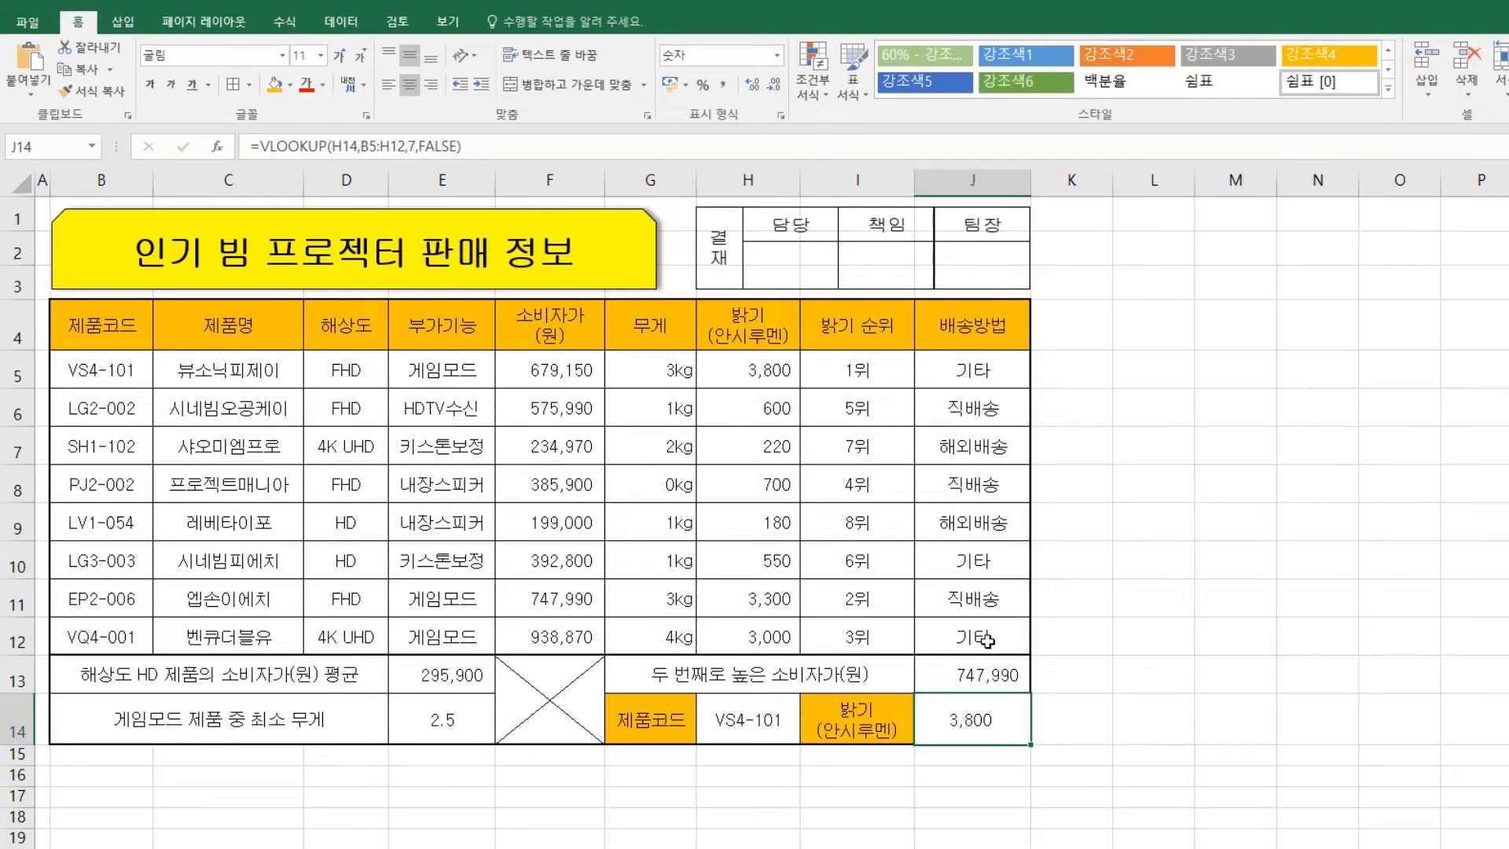
Test the brightness lookup by choosing product code VQ4-001 in H14, and restore the code to VS4-101
click(728, 690)
click(767, 698)
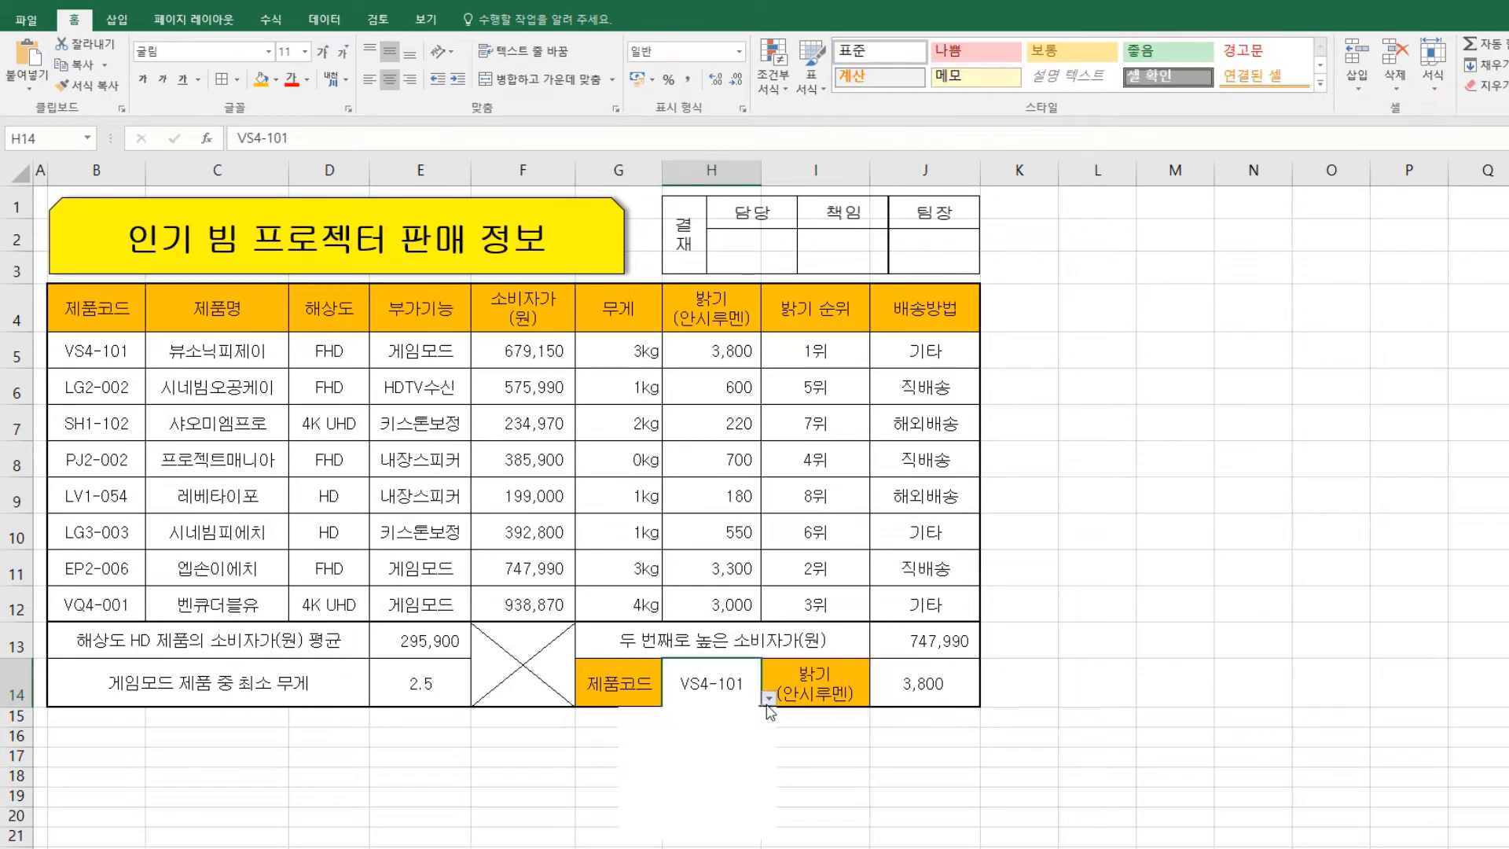
click(650, 829)
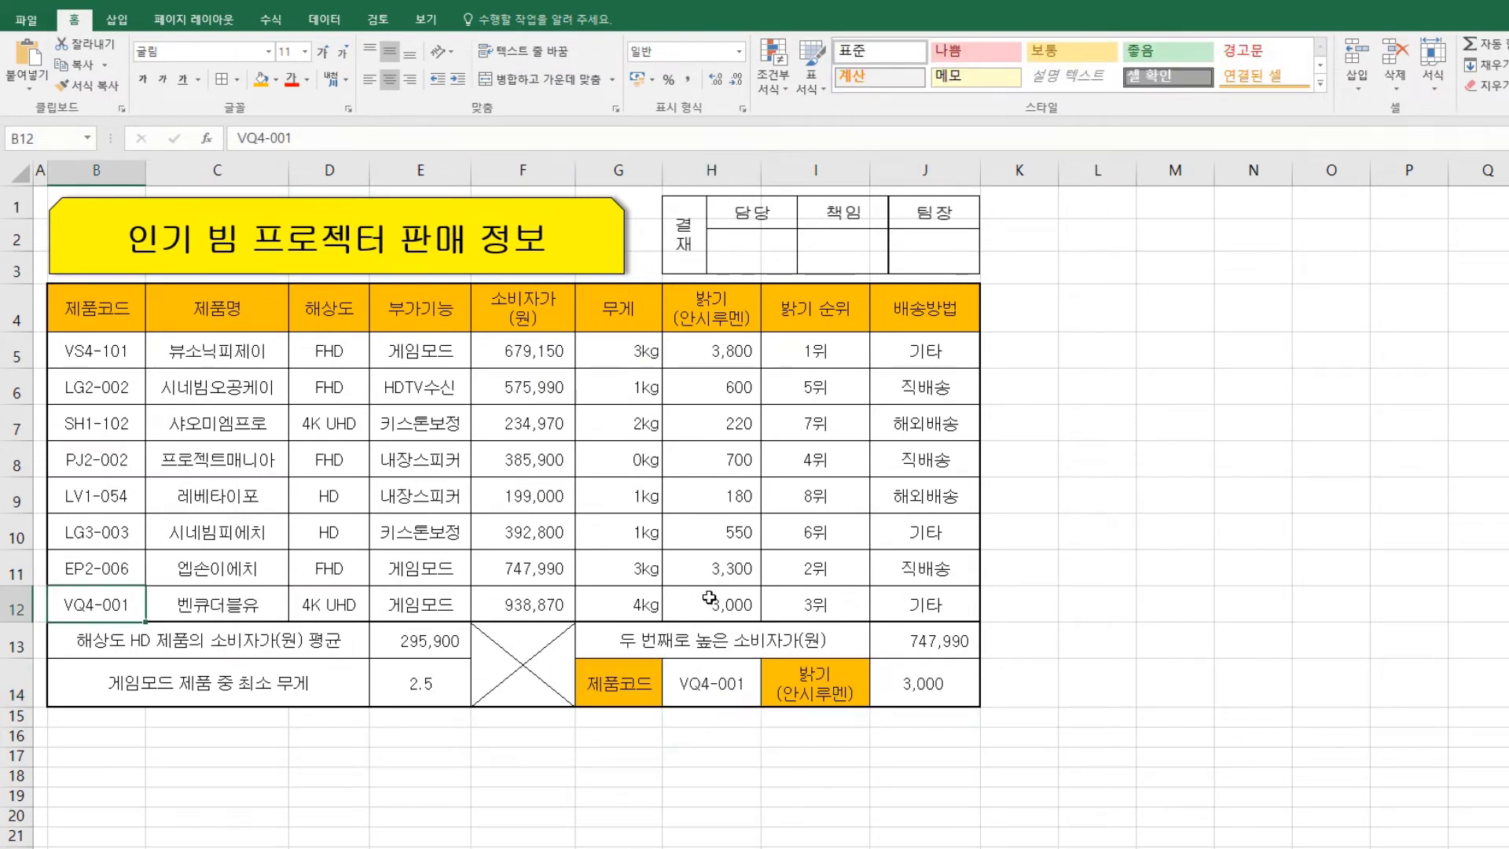
click(930, 686)
click(711, 684)
click(767, 698)
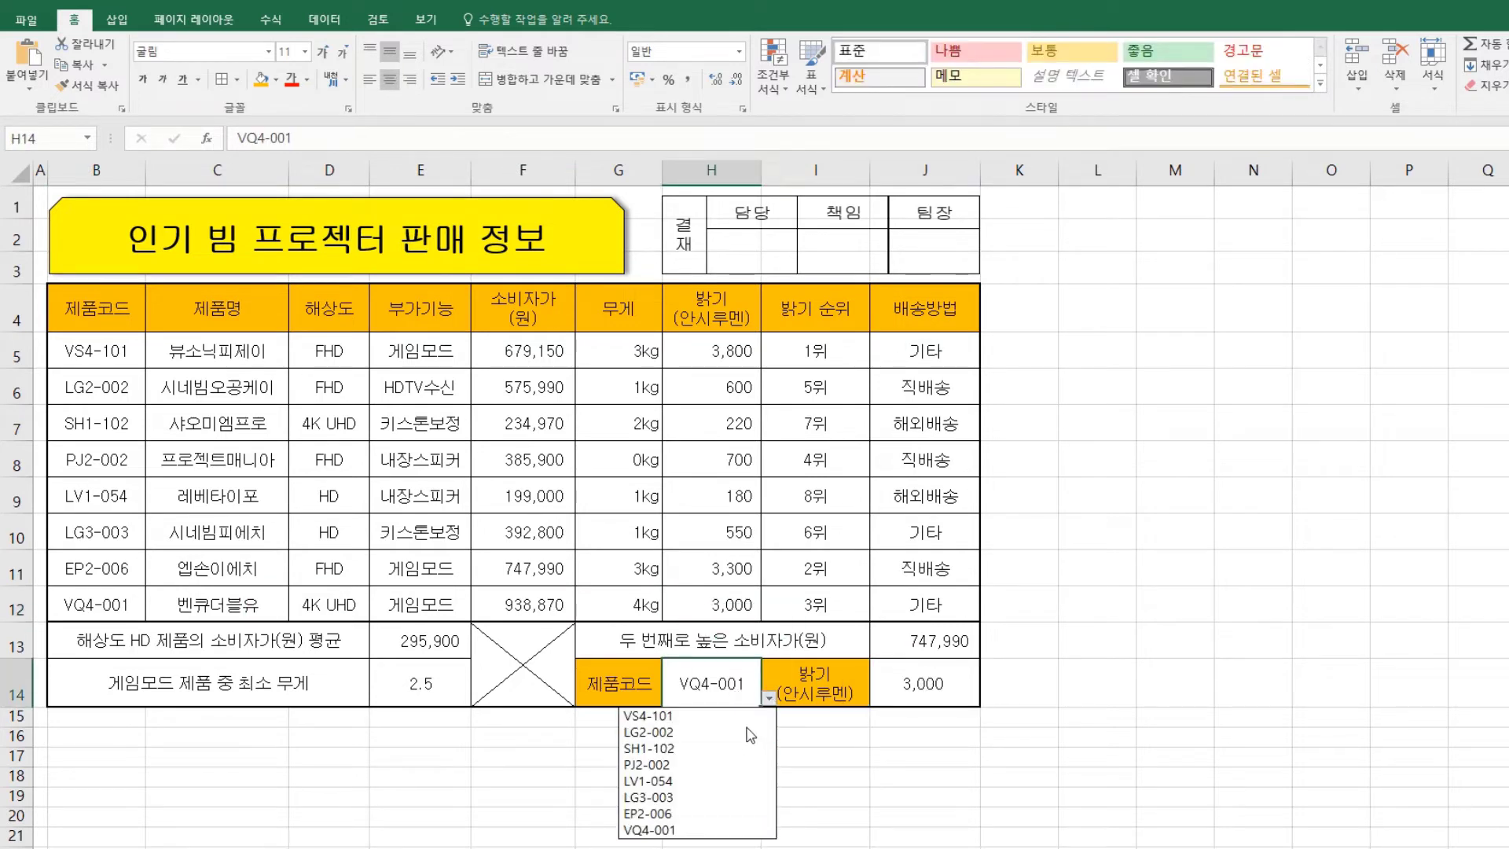
click(649, 714)
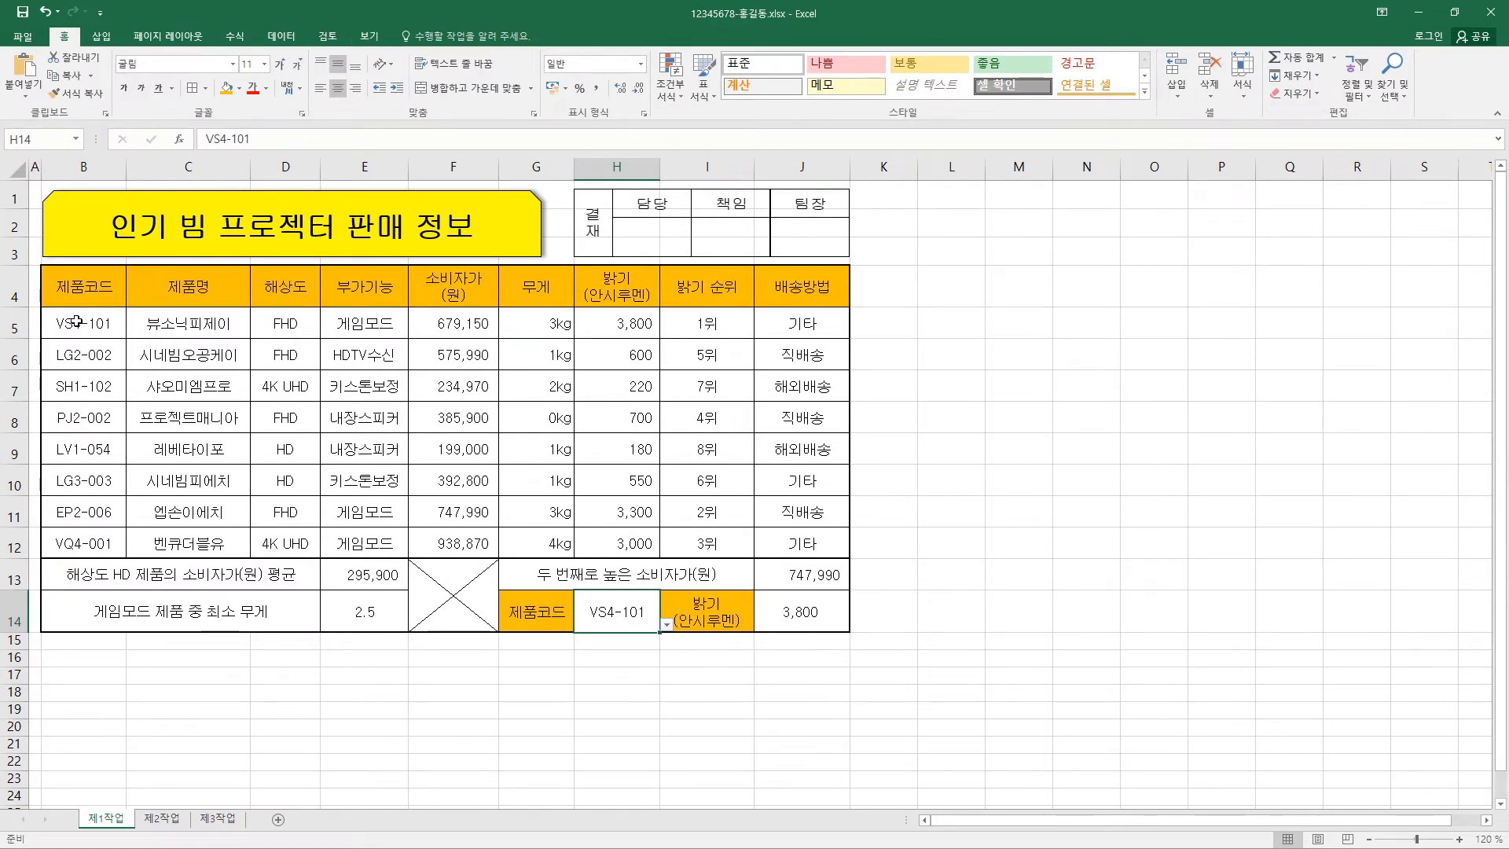
Create a new conditional formatting rule for B5:J12 that uses a formula to determine which cells to format
drag(77, 321, 778, 543)
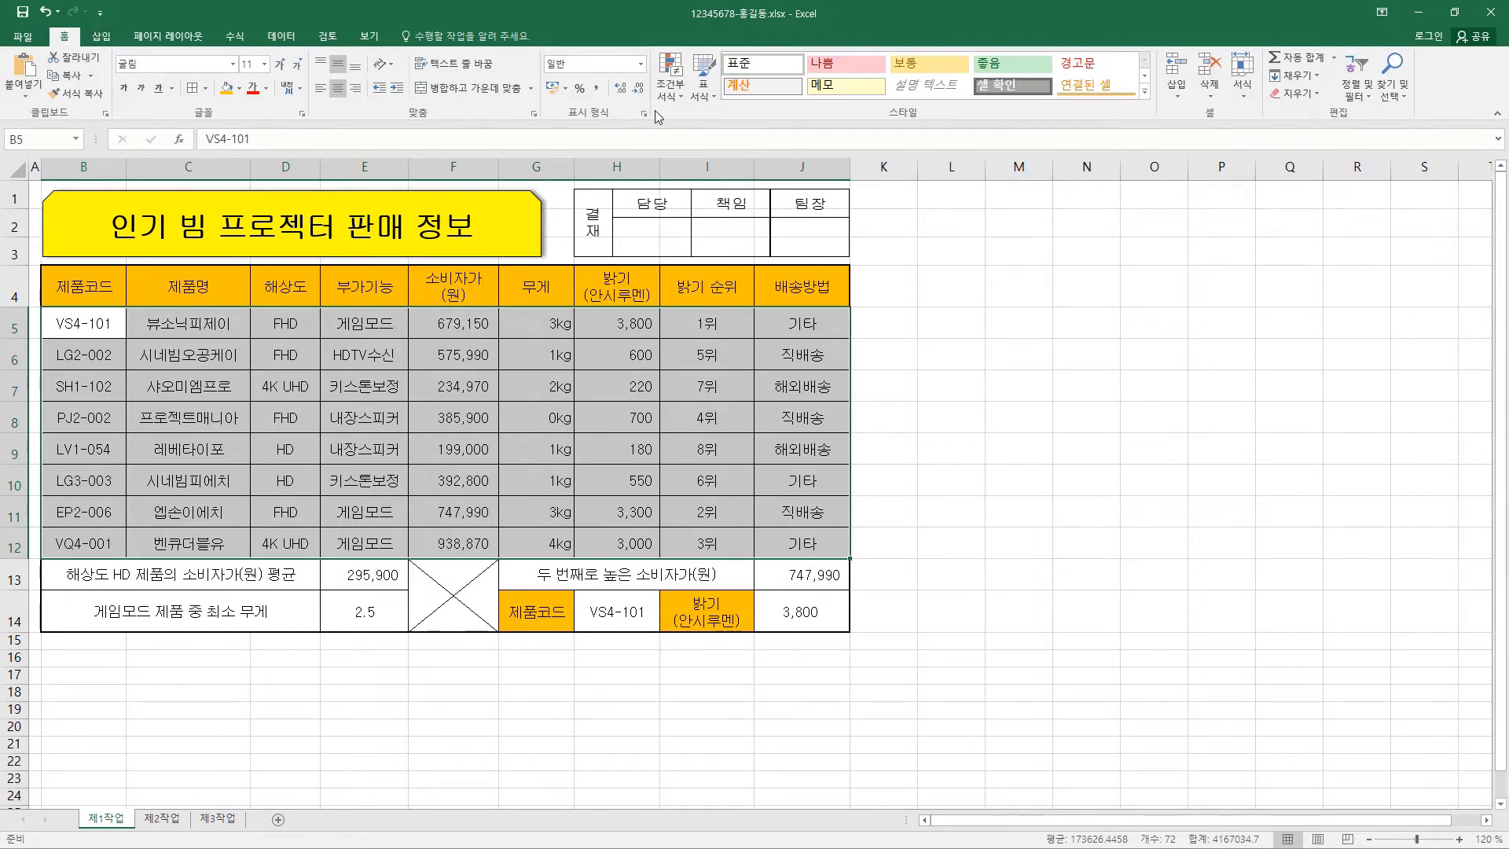
click(681, 96)
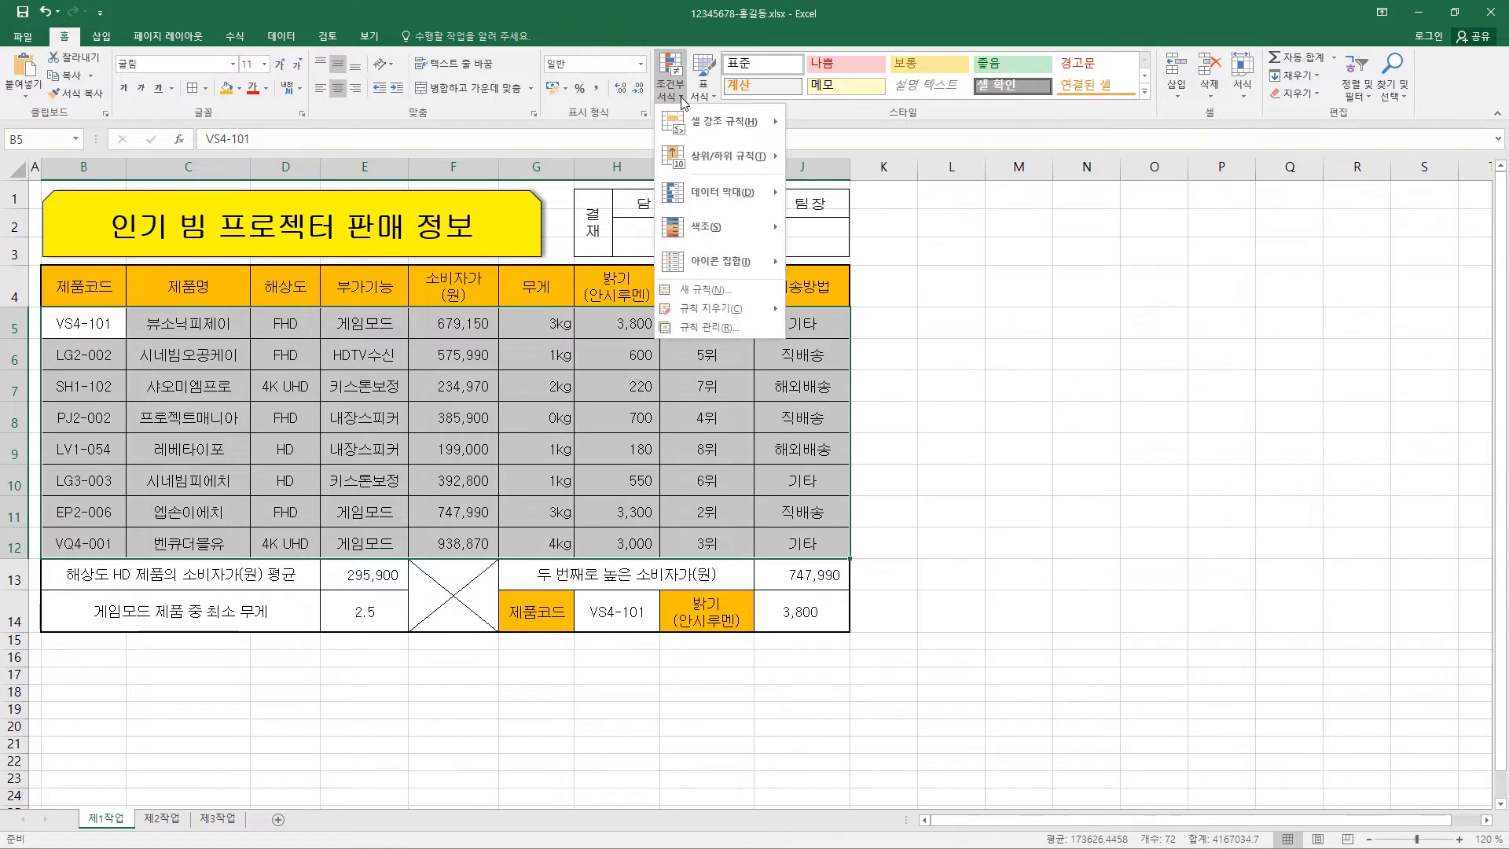
click(703, 290)
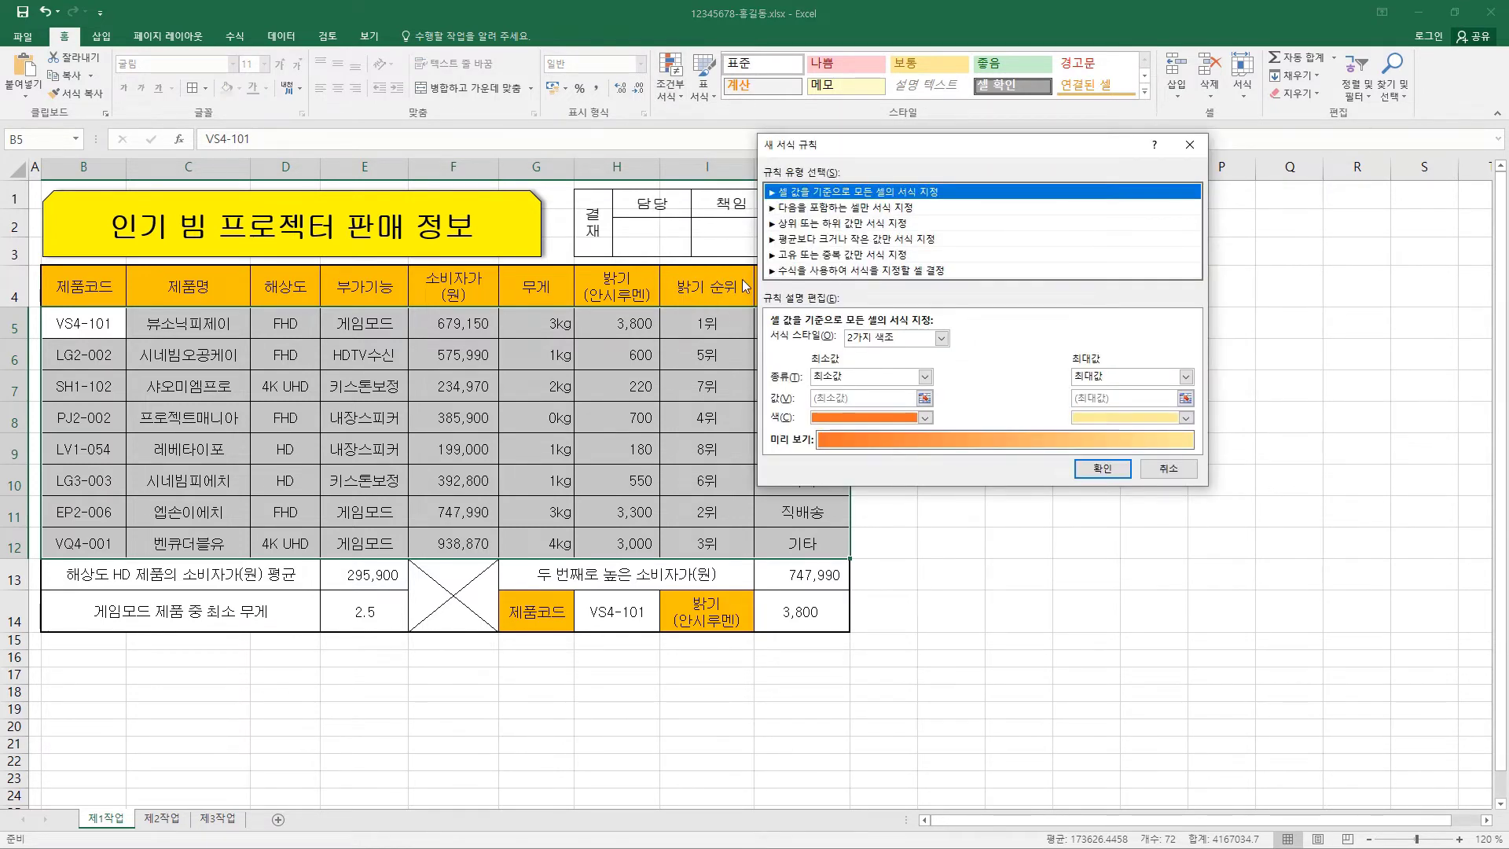
drag(936, 146, 1162, 133)
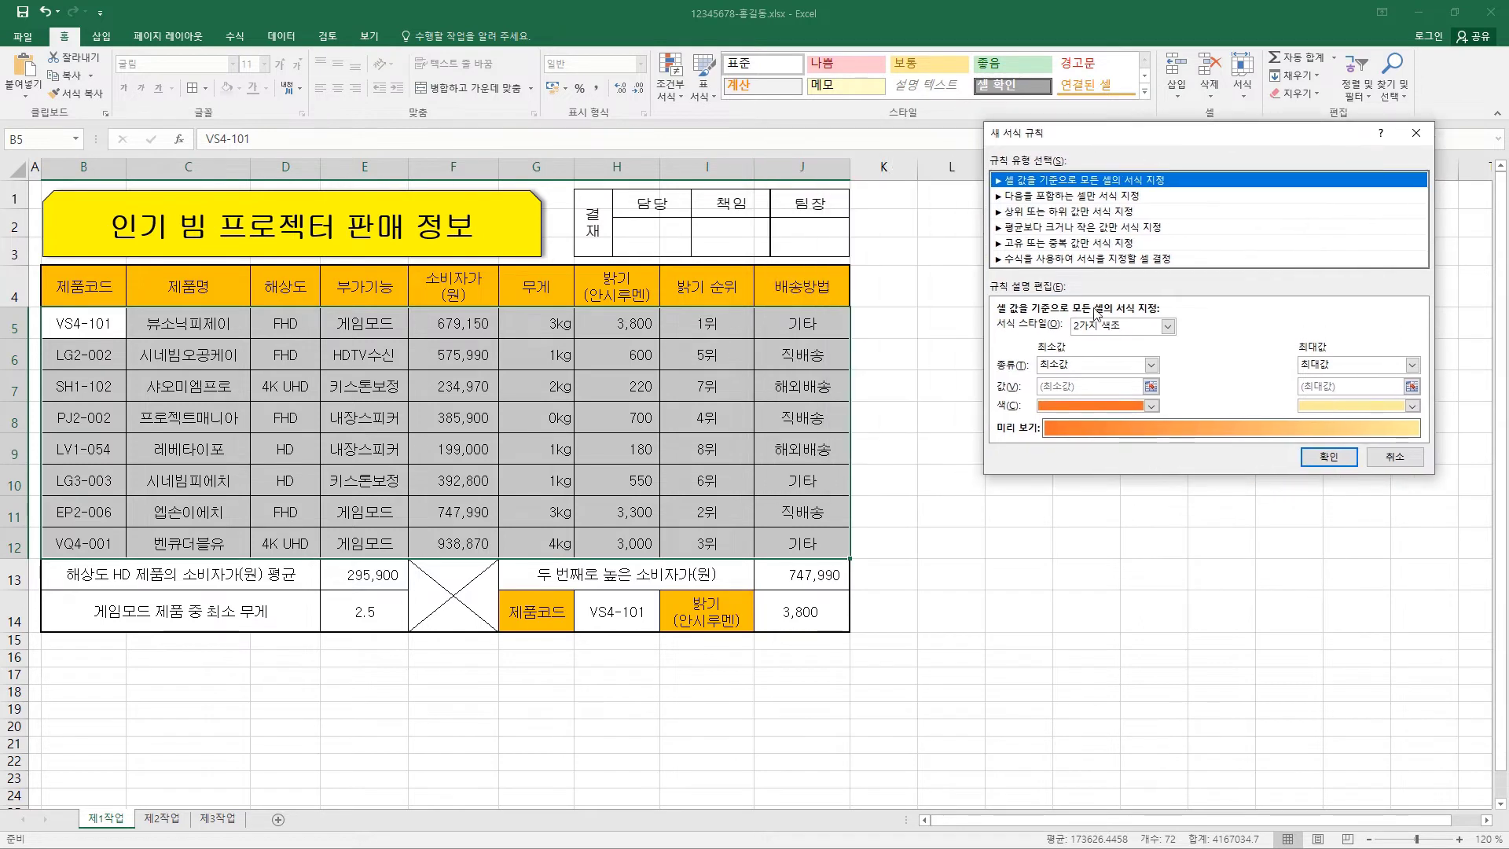
click(1022, 260)
Enter the rule formula =$G5<=1.0, with only the weight column locked in the reference
click(1021, 327)
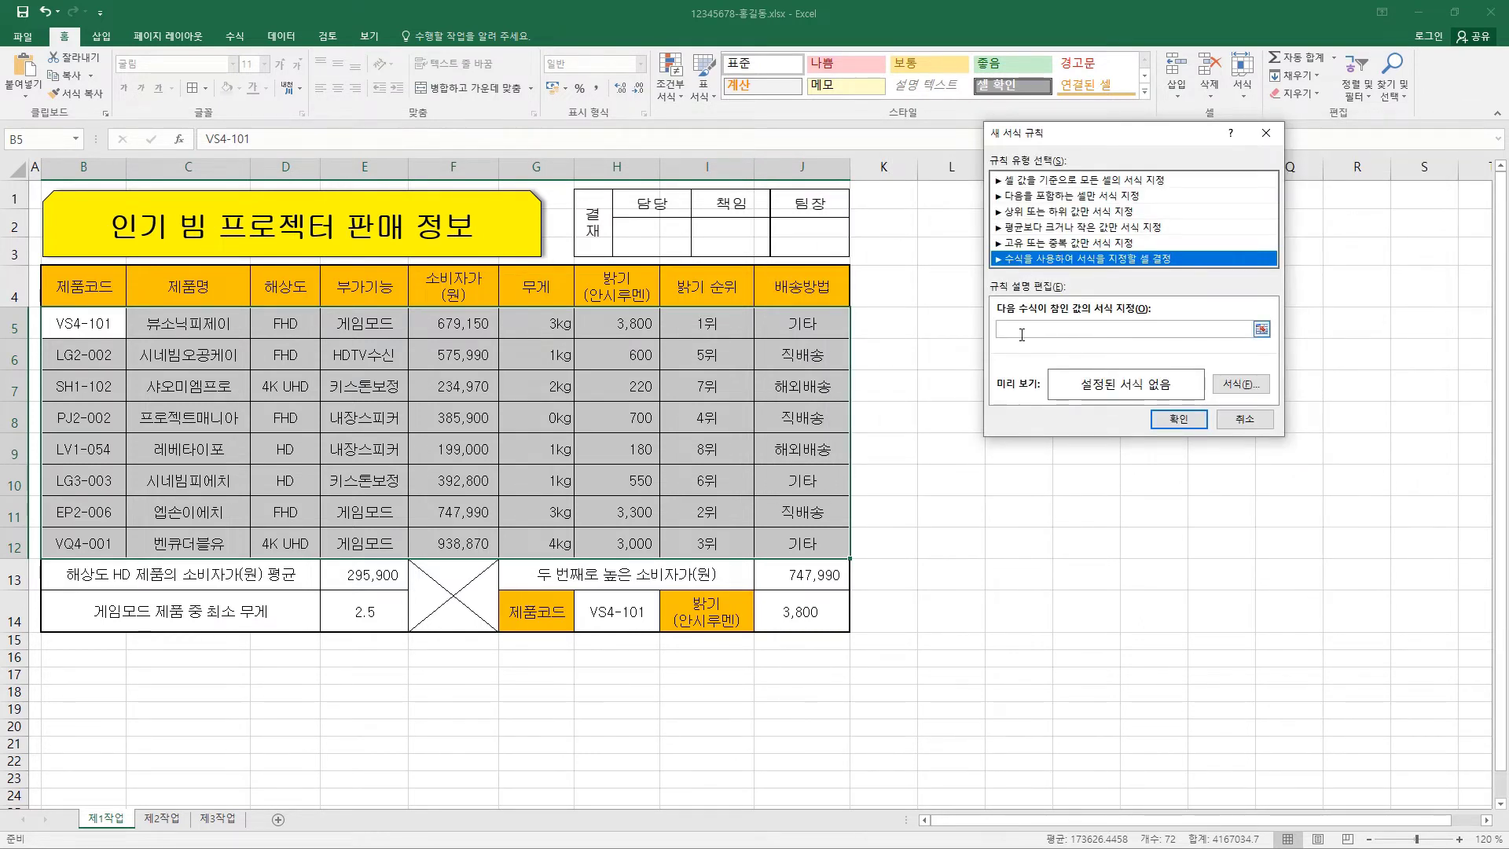
click(1022, 332)
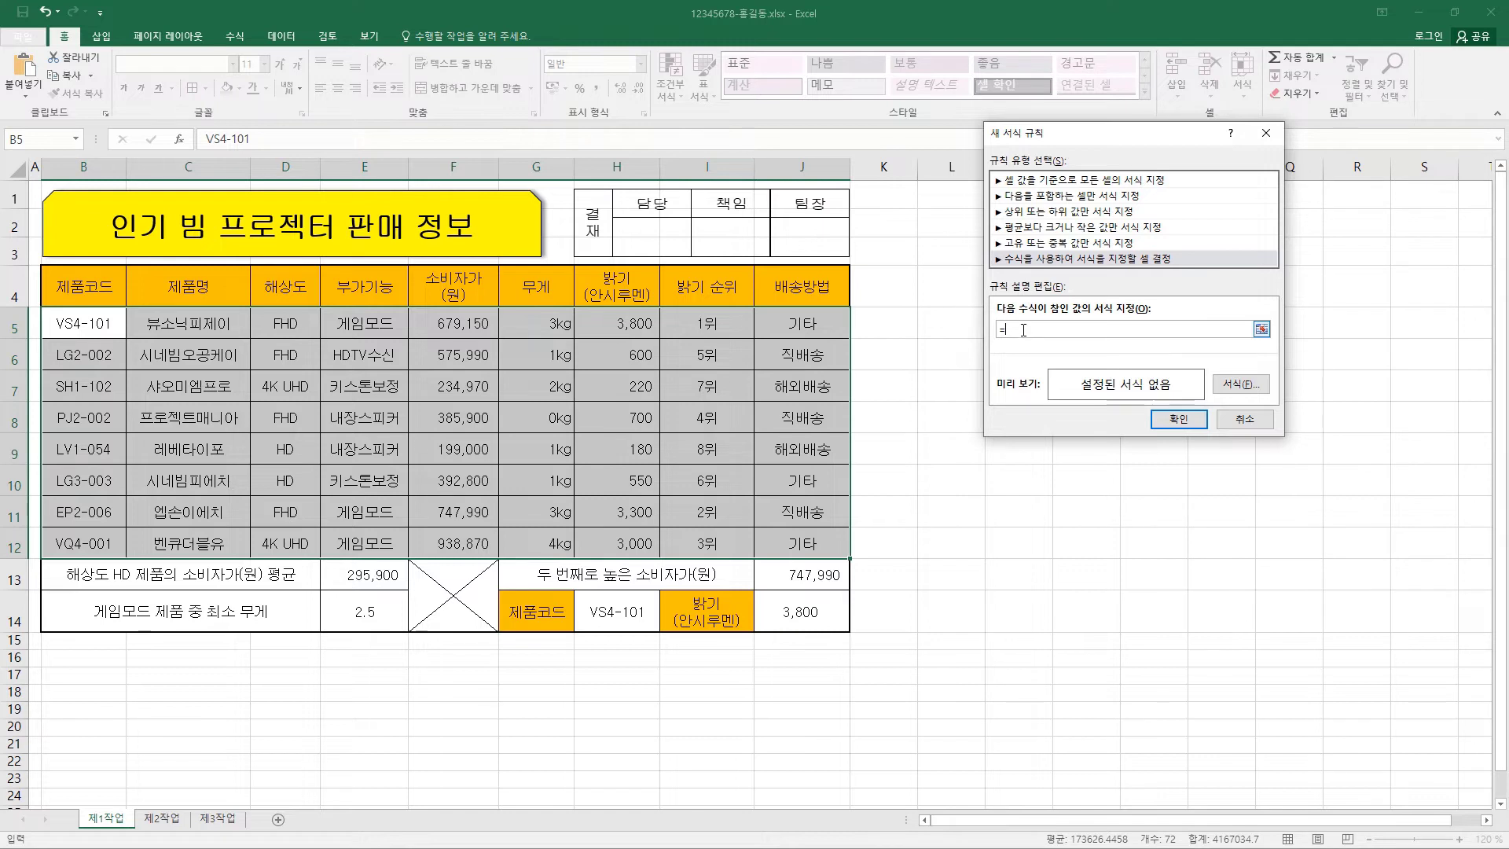
click(545, 329)
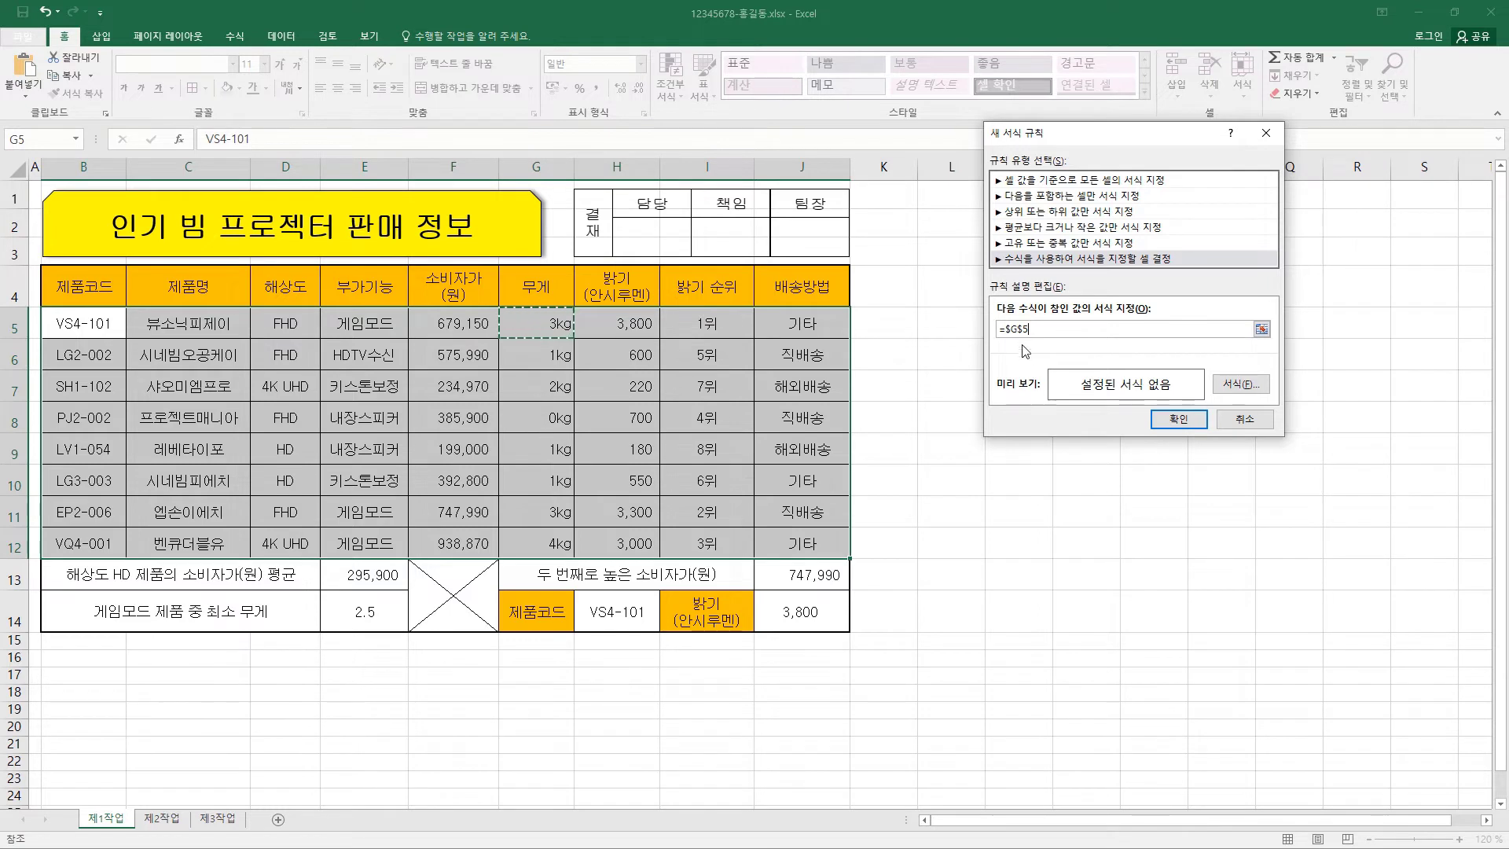
click(1108, 329)
click(1029, 328)
key(F4)
key(F4)
key(F4)
text(=)
Set the rule's font to bold (굵게) and standard blue, and apply the conditional formatting
click(1258, 386)
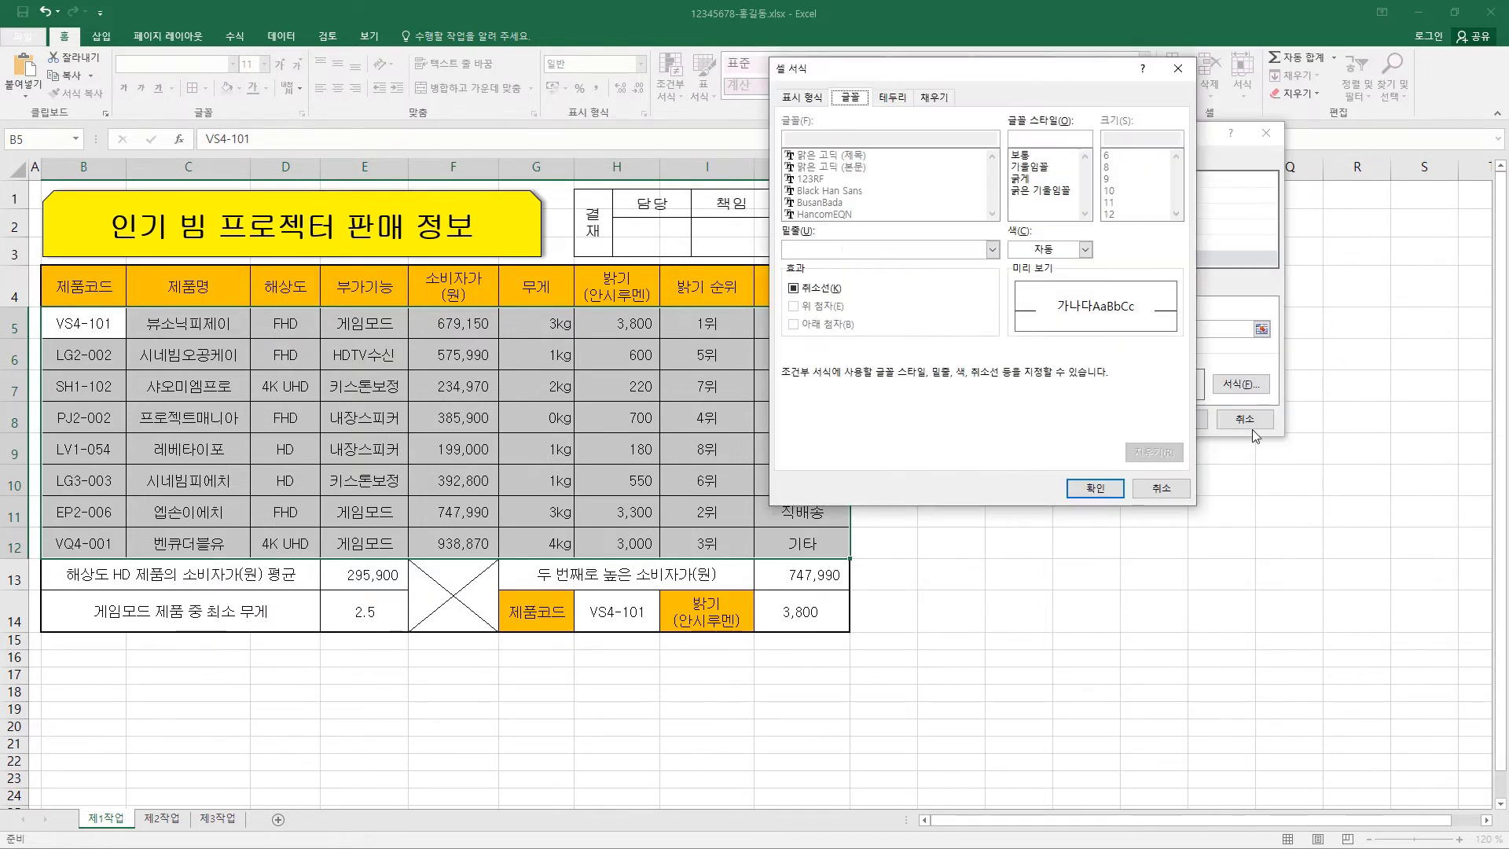
click(1085, 249)
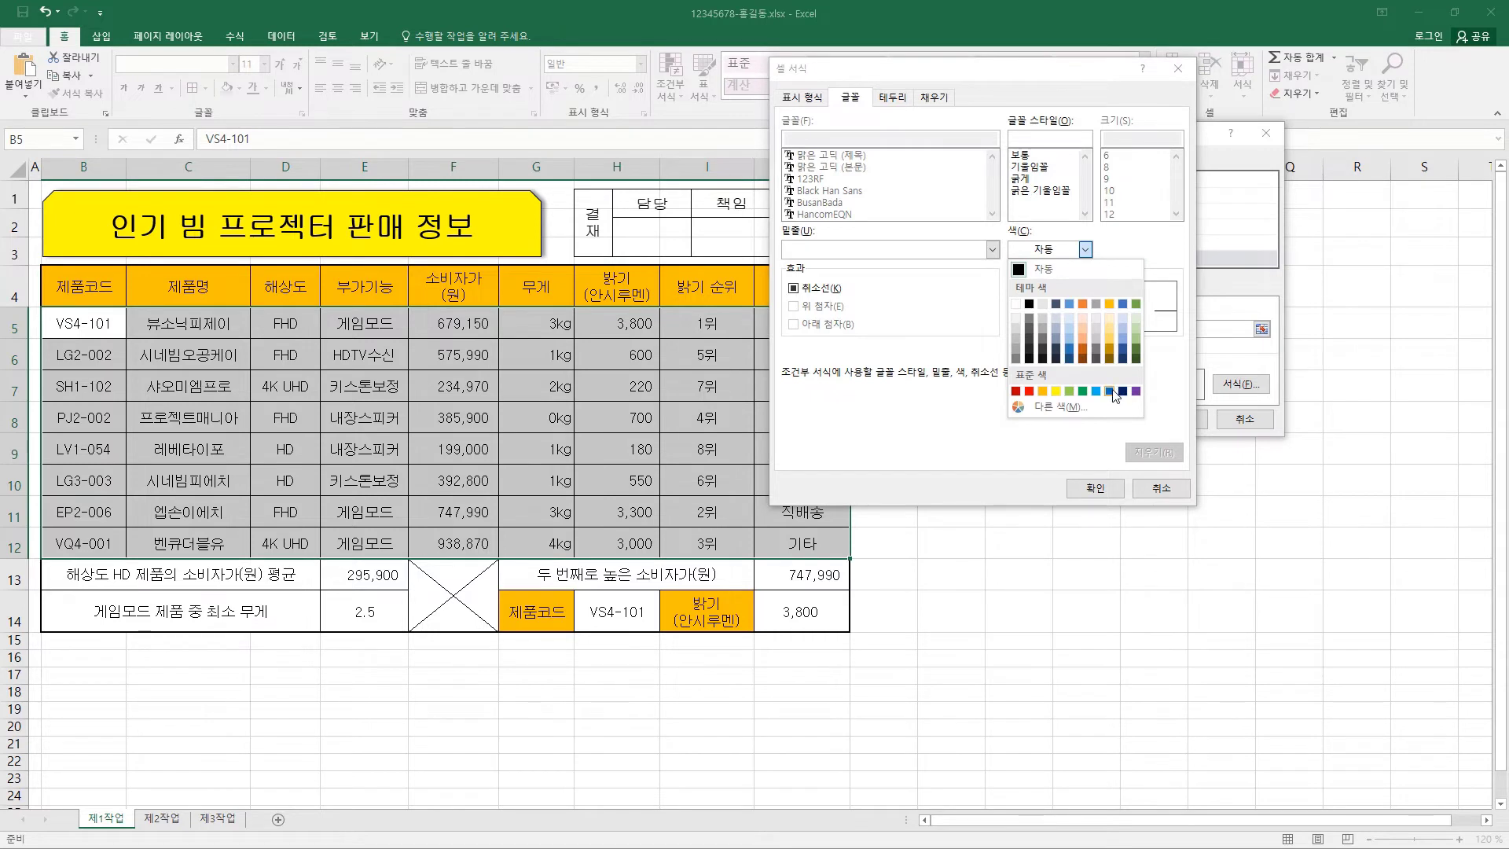
click(1109, 391)
click(1021, 179)
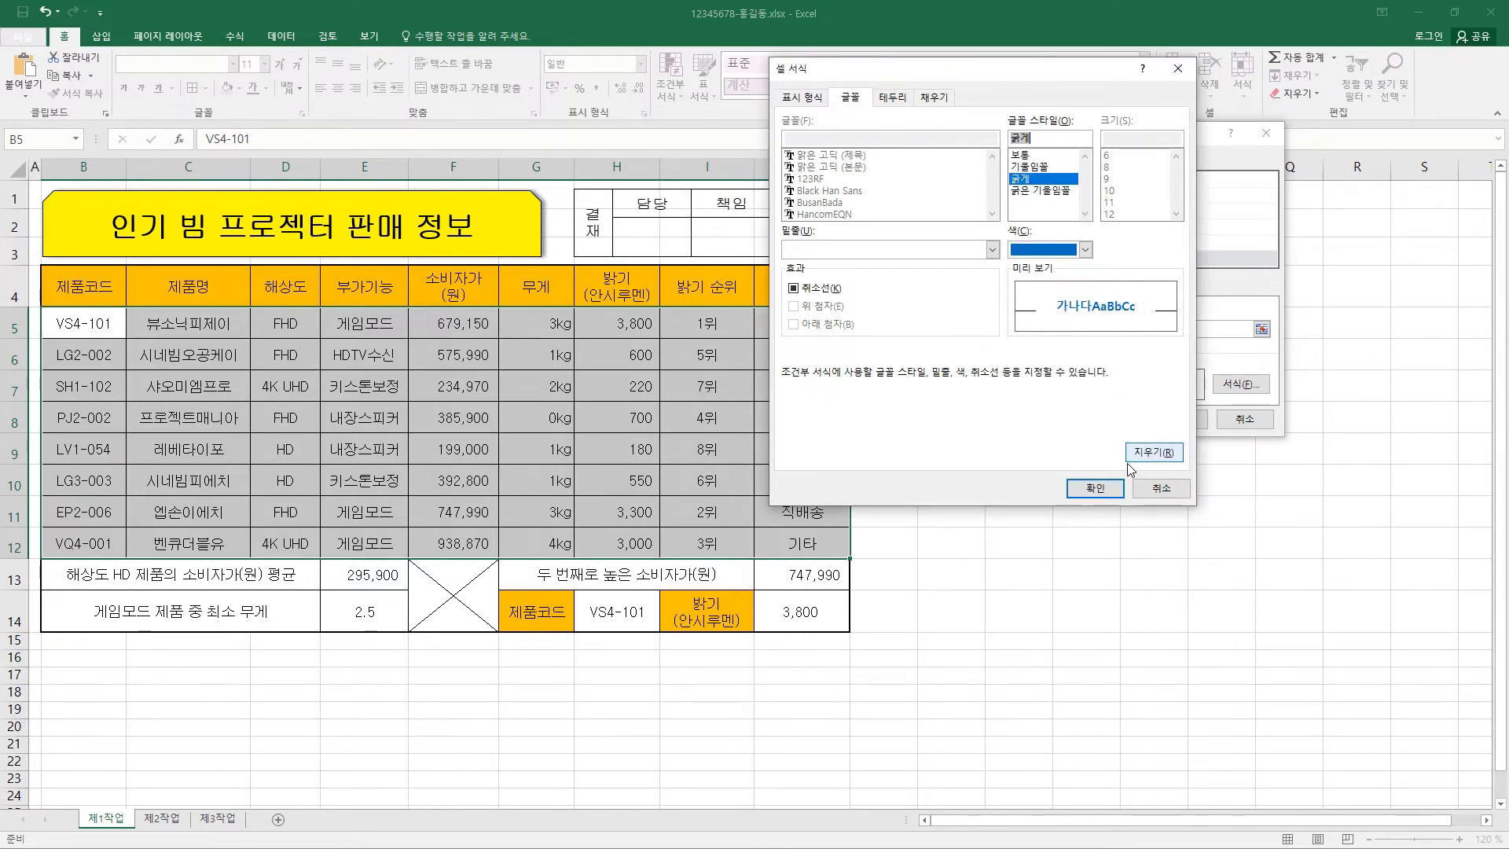
click(1095, 488)
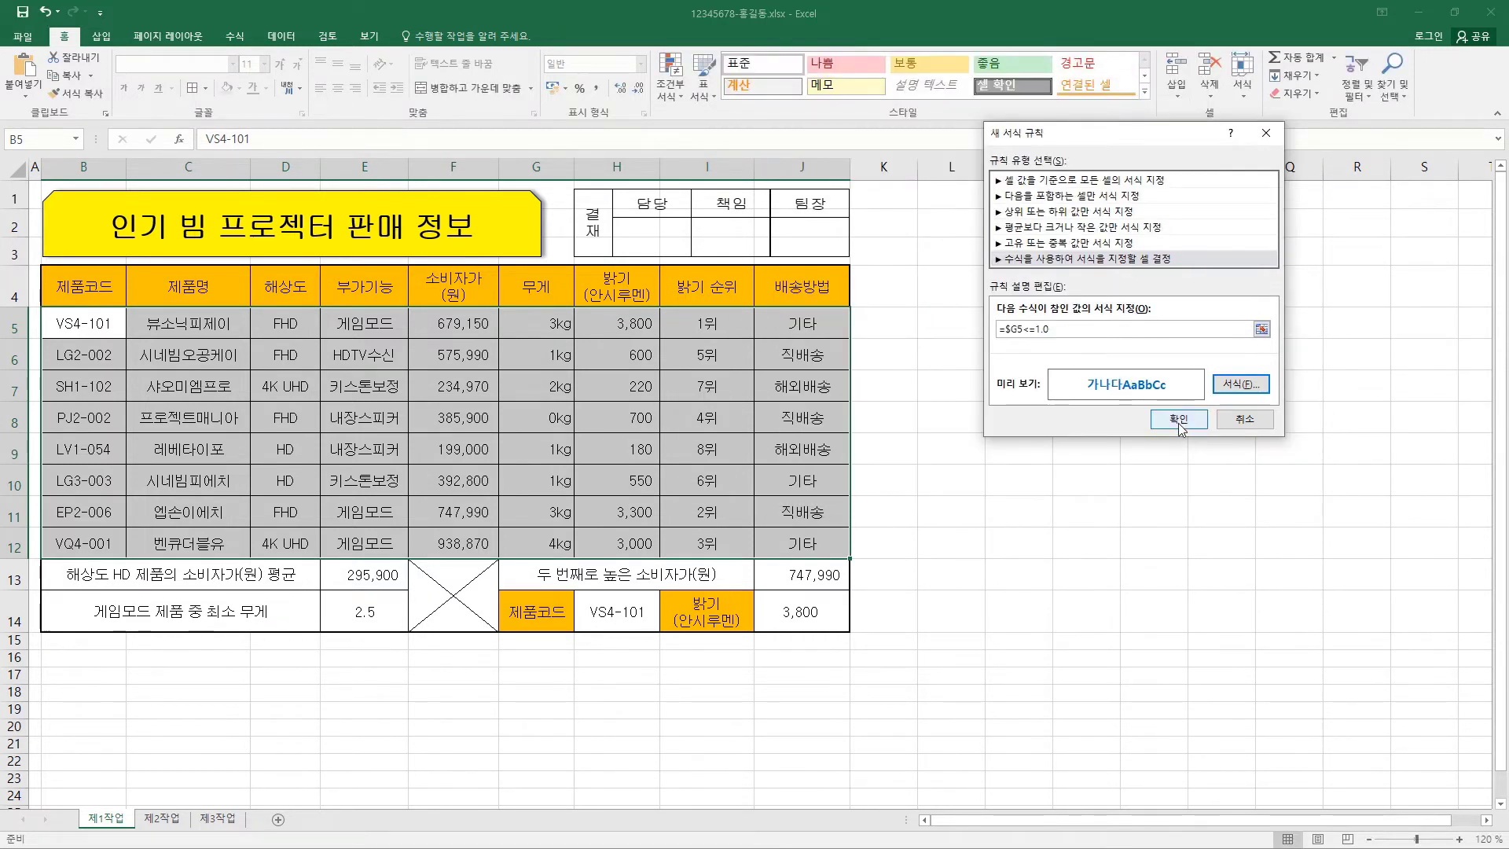
click(1178, 419)
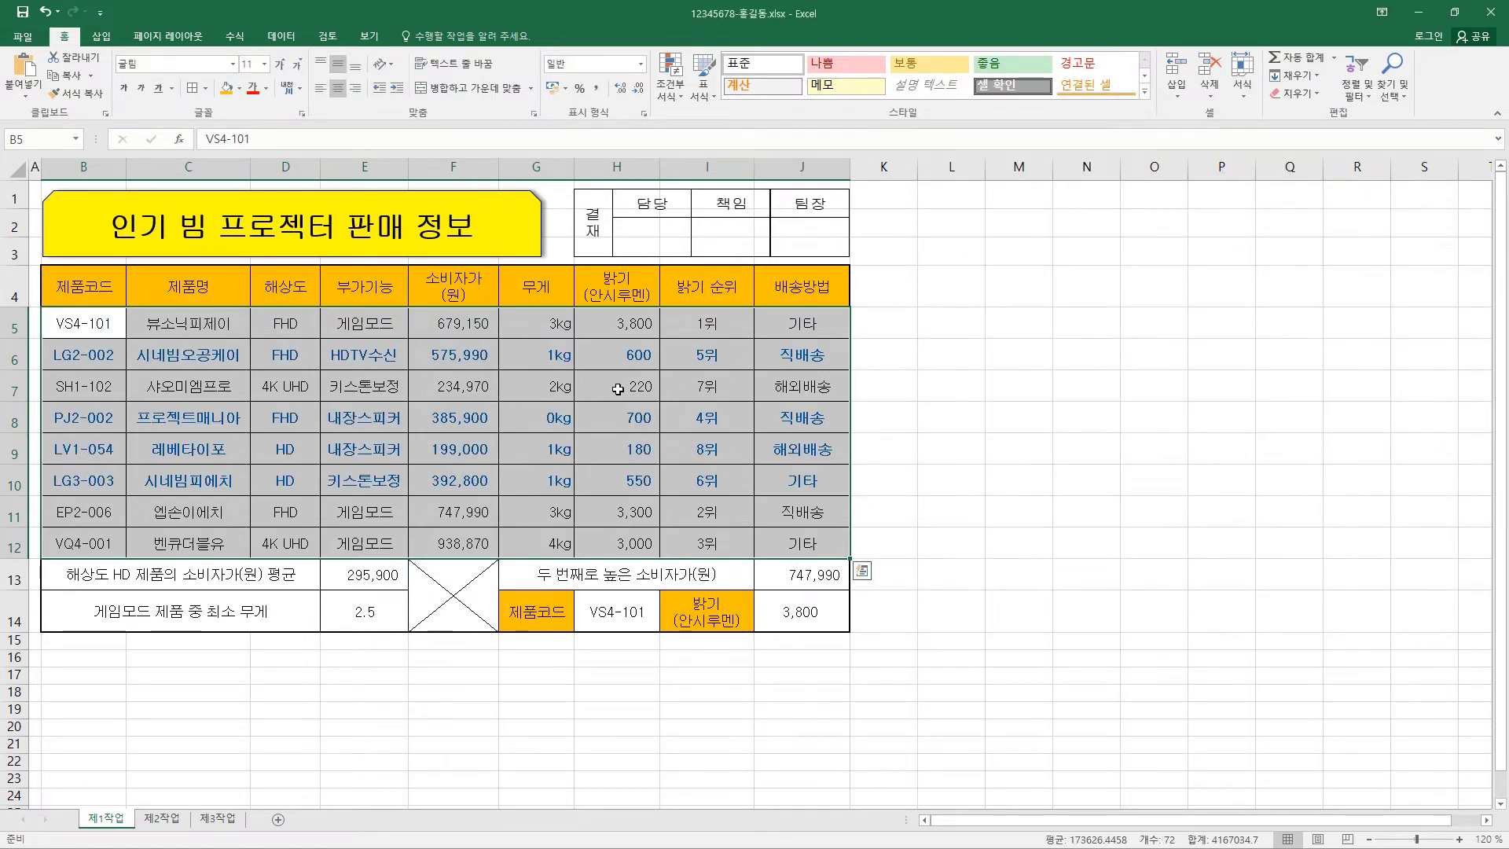
Check the underlying weight values in G6, G8 and G9 against the formatting rule
click(557, 358)
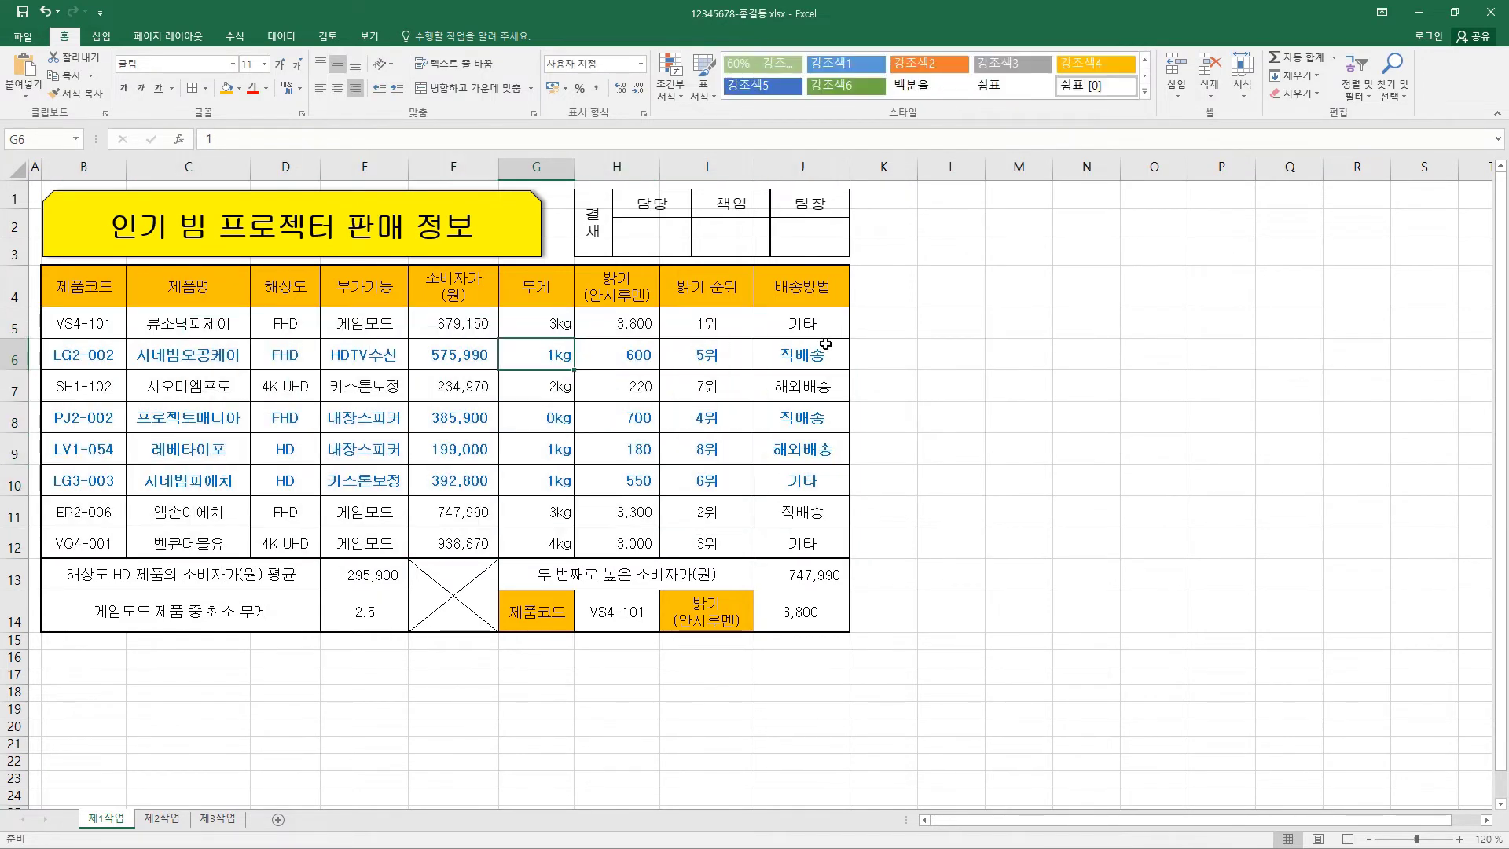
click(564, 419)
click(563, 450)
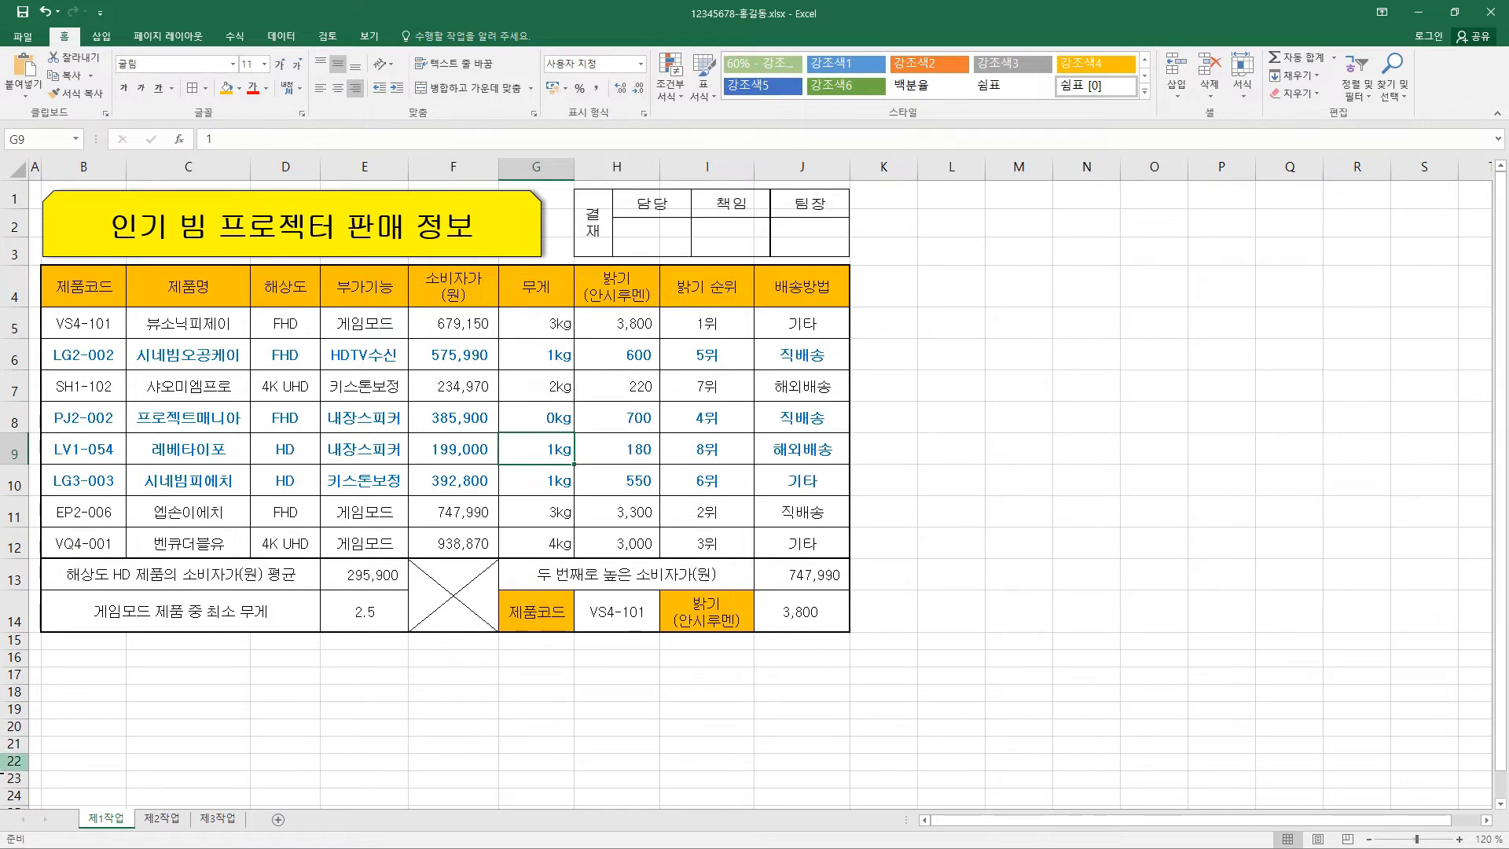
Copy the product table range B4:H12 and go to the 제2작업 sheet
mouse_move(84, 290)
mouse_down()
mouse_move(621, 314)
mouse_move(623, 544)
mouse_up()
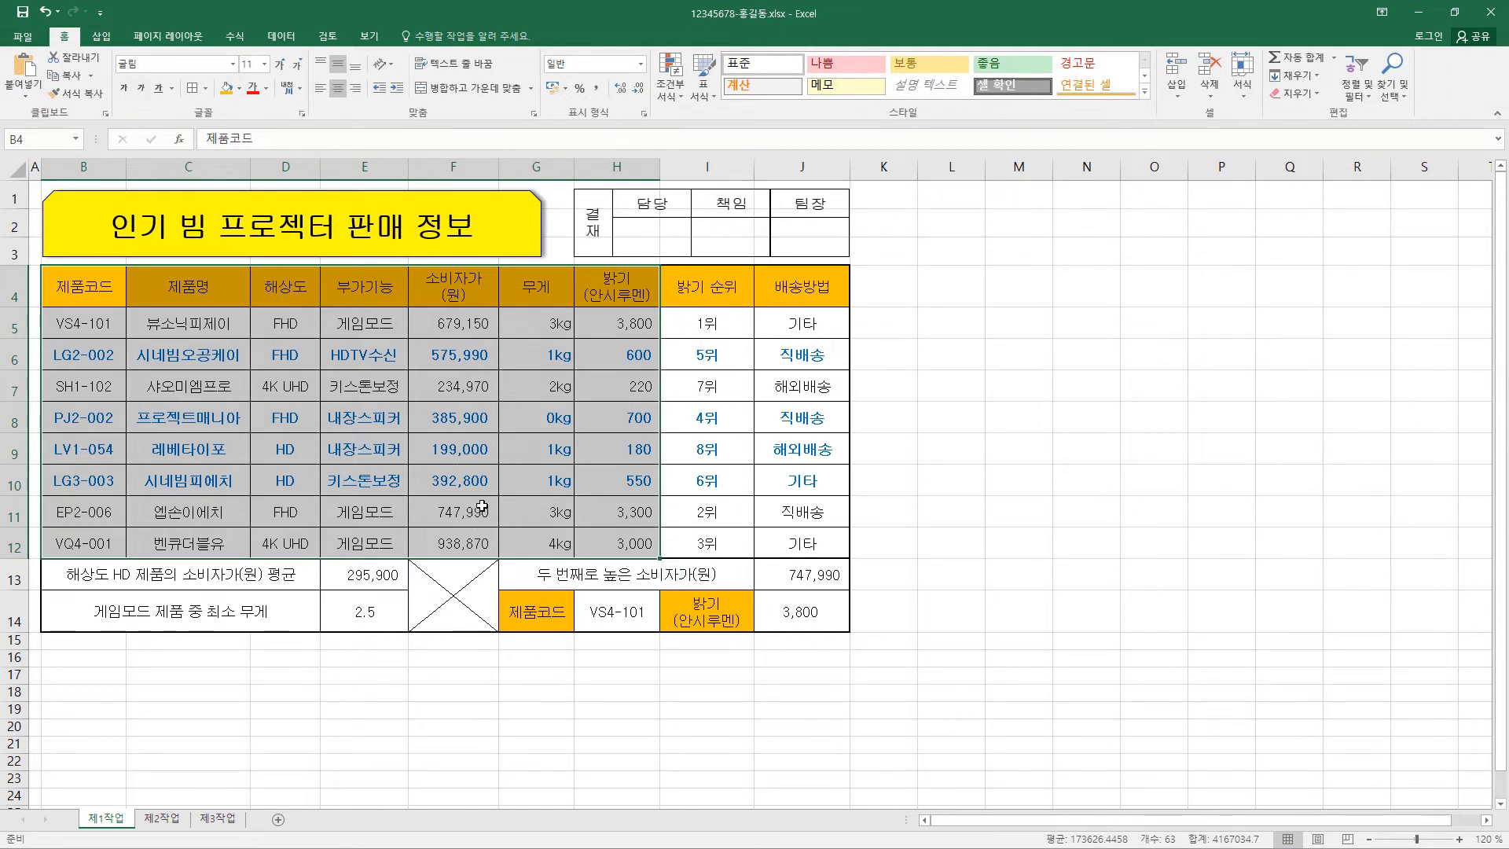
key(ctrl+c)
key(ctrl+q)
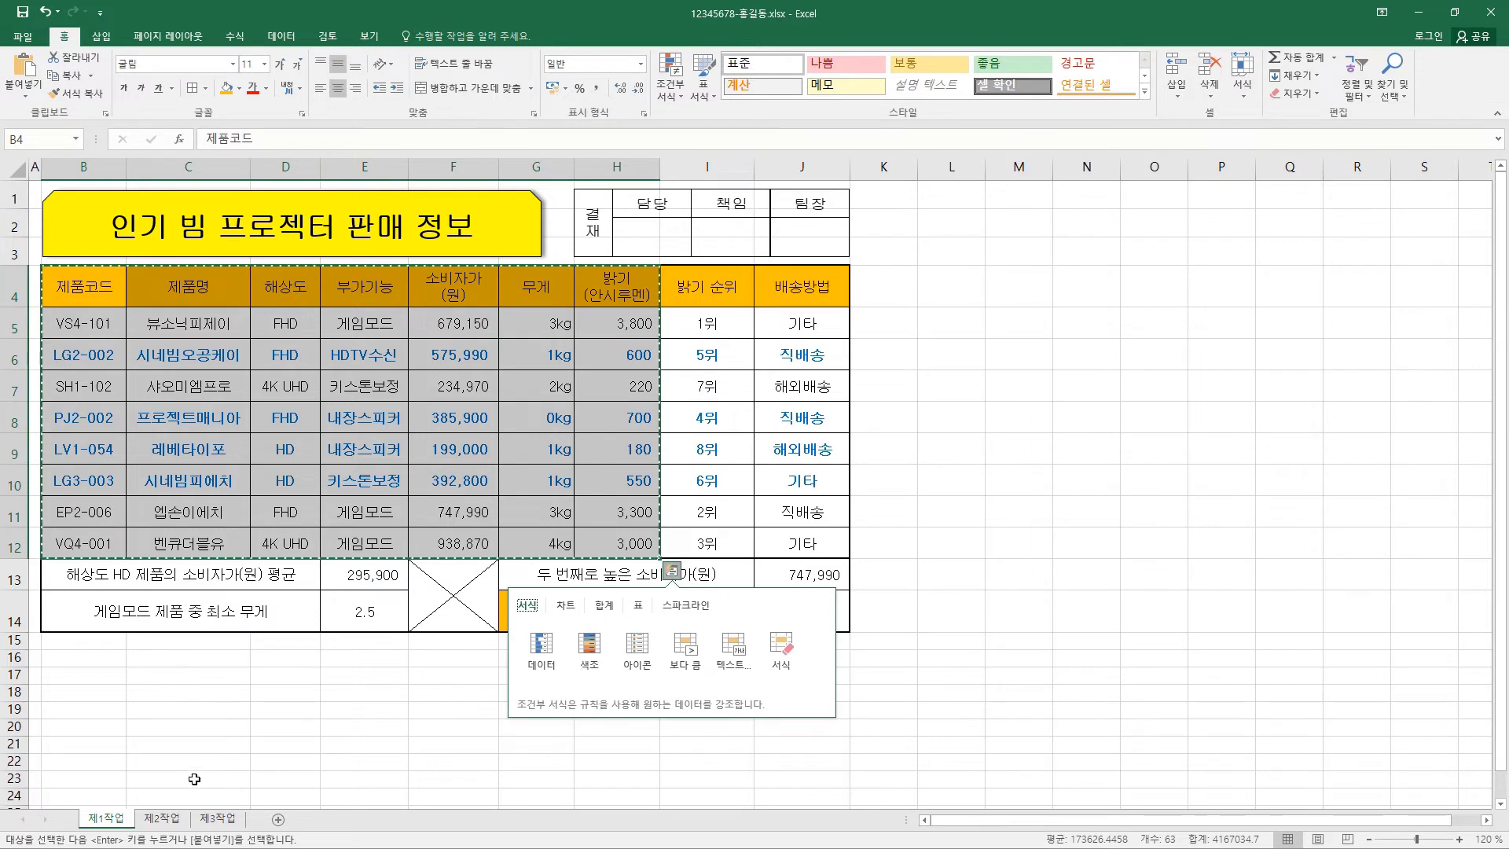
click(173, 820)
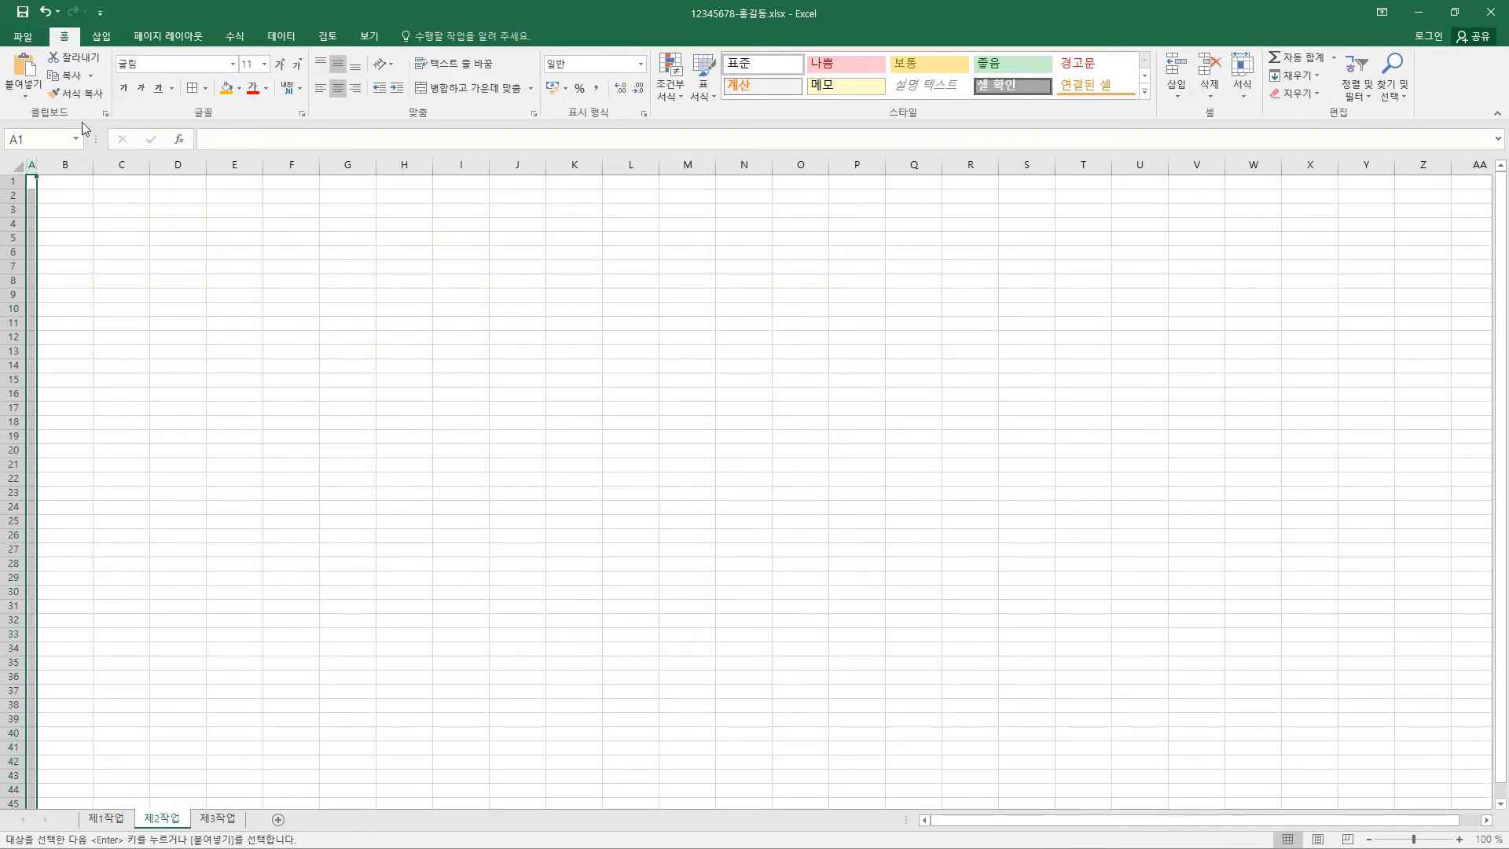
click(26, 96)
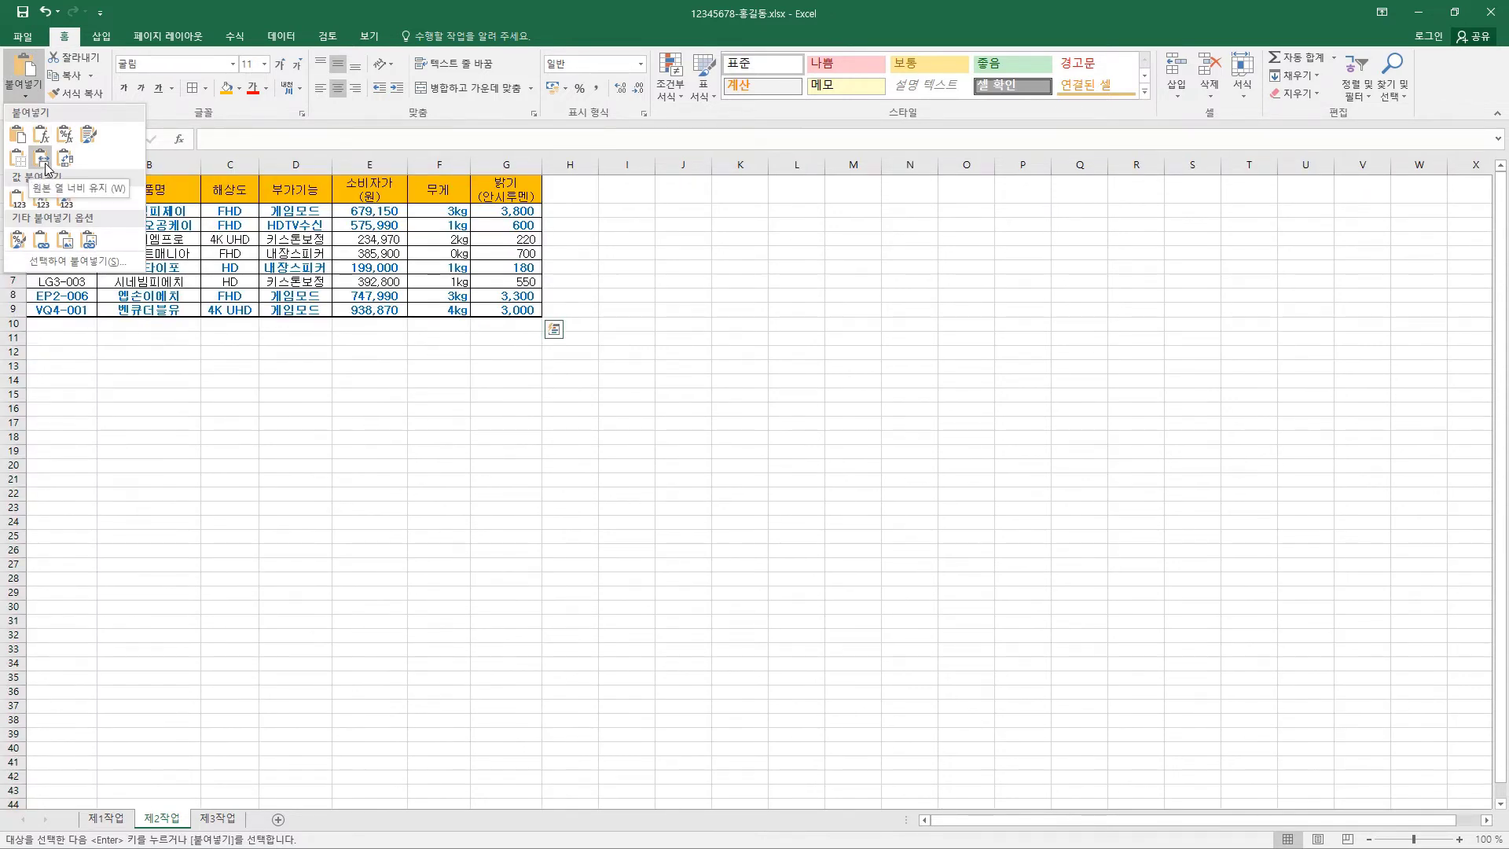
key(Escape)
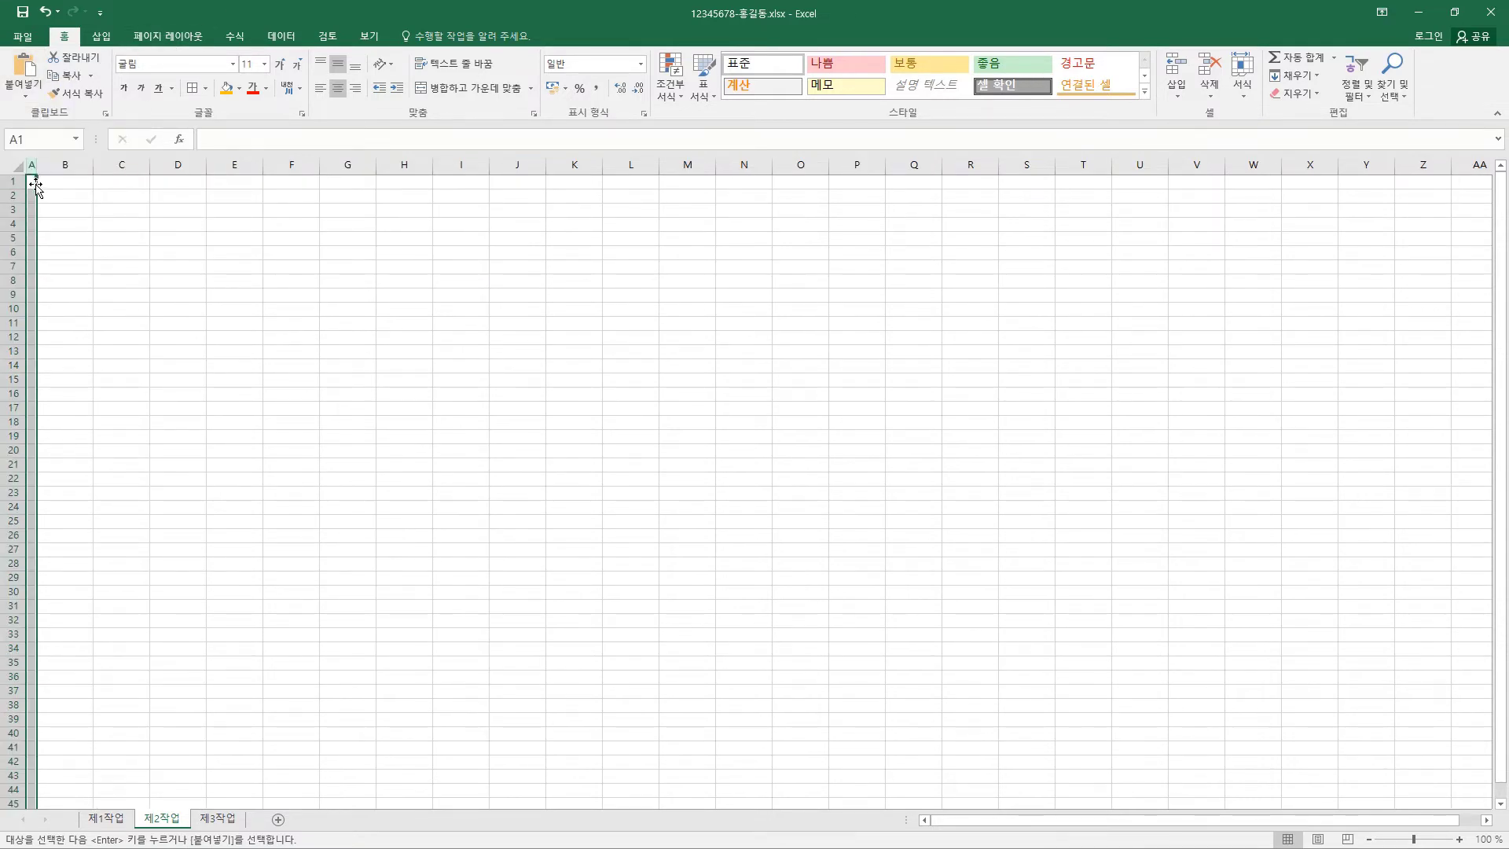
click(32, 96)
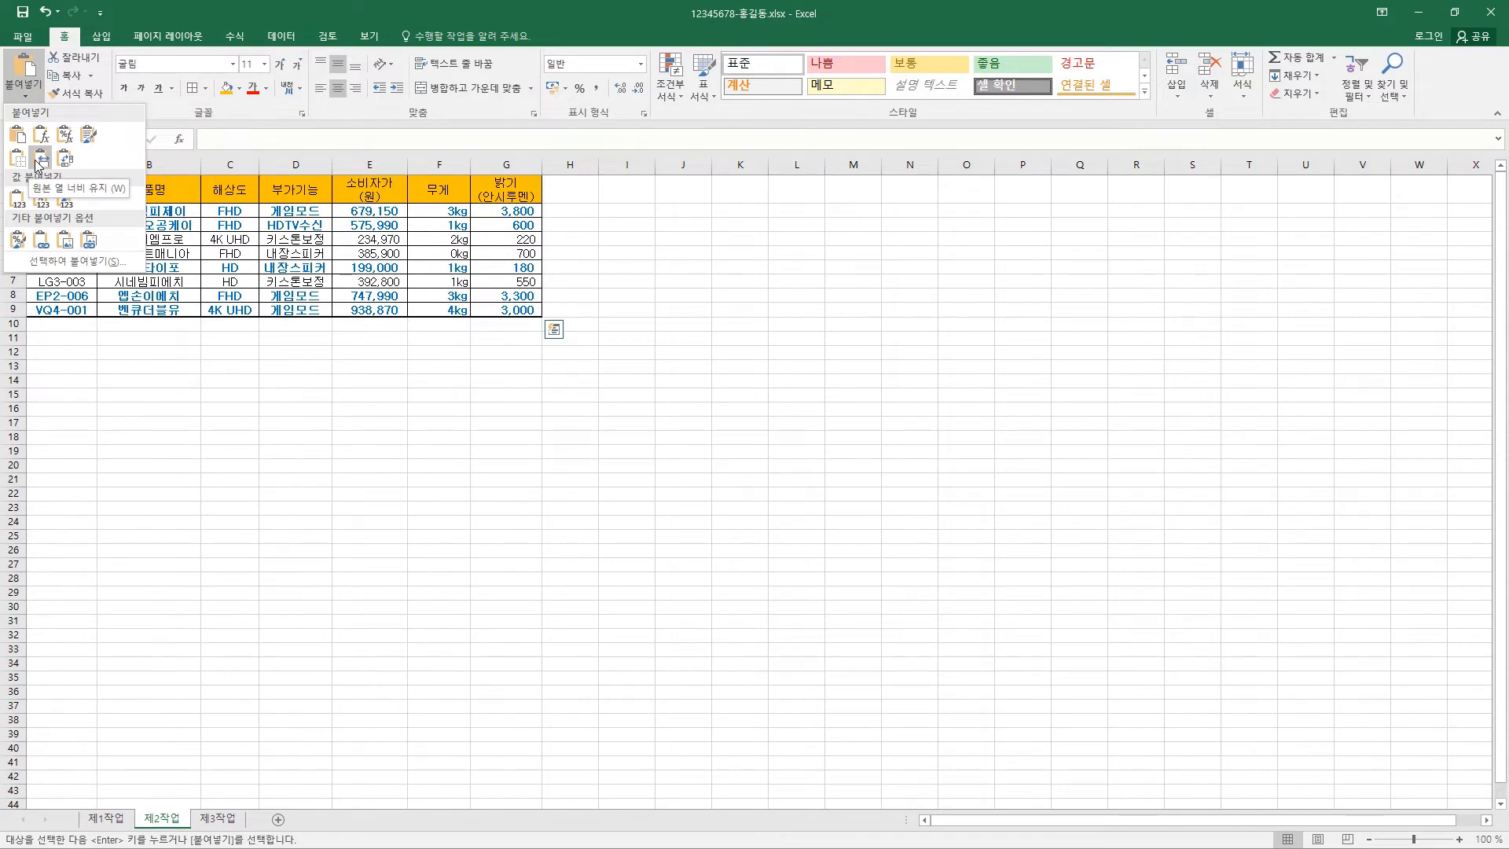
key(Escape)
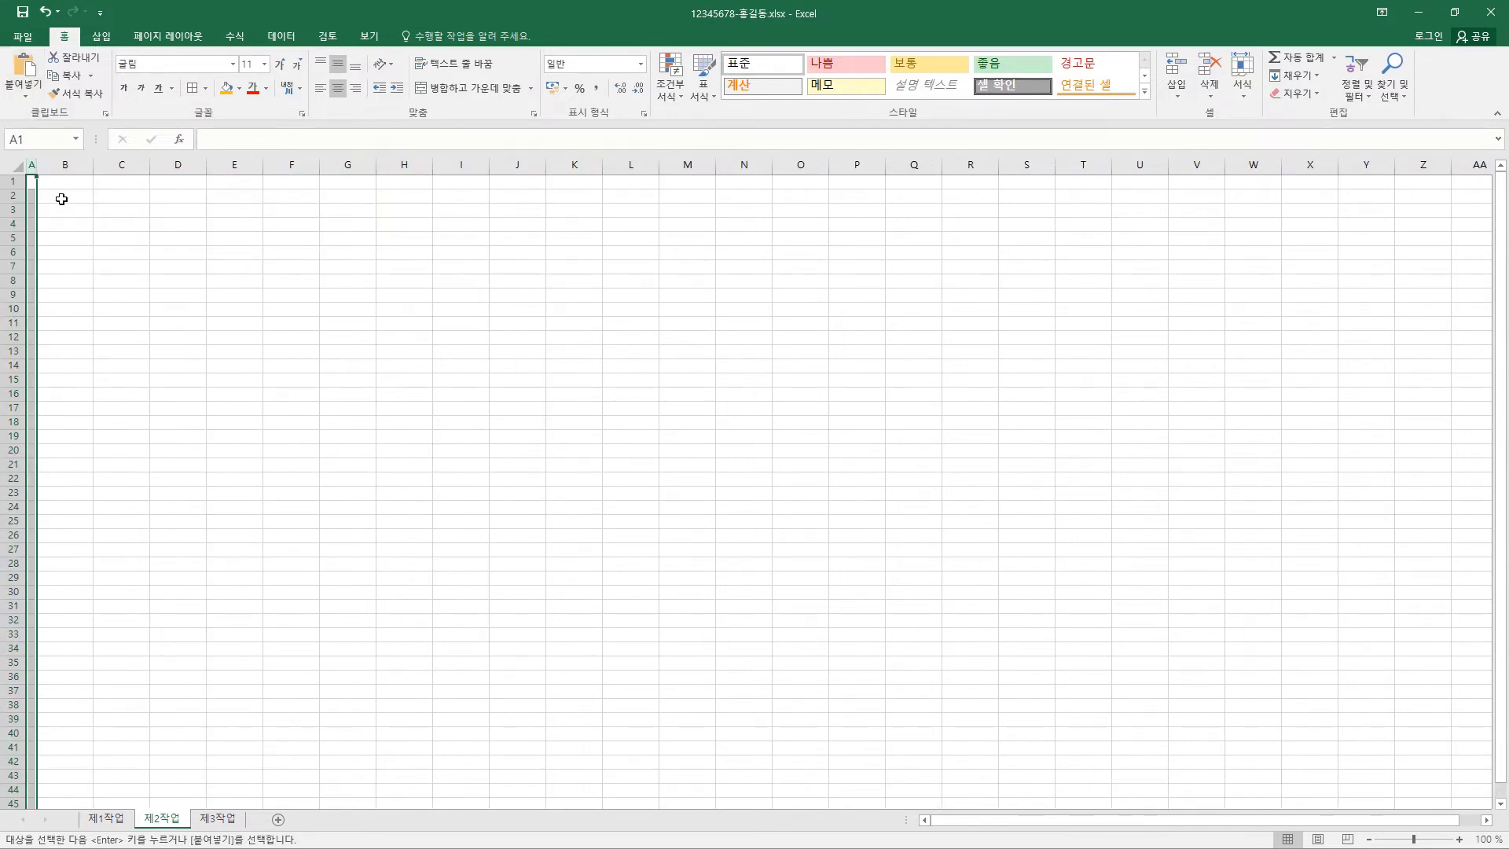
Paste the copied table at B2 keeping the source column widths, and increase the height of rows 3 to 10
click(29, 97)
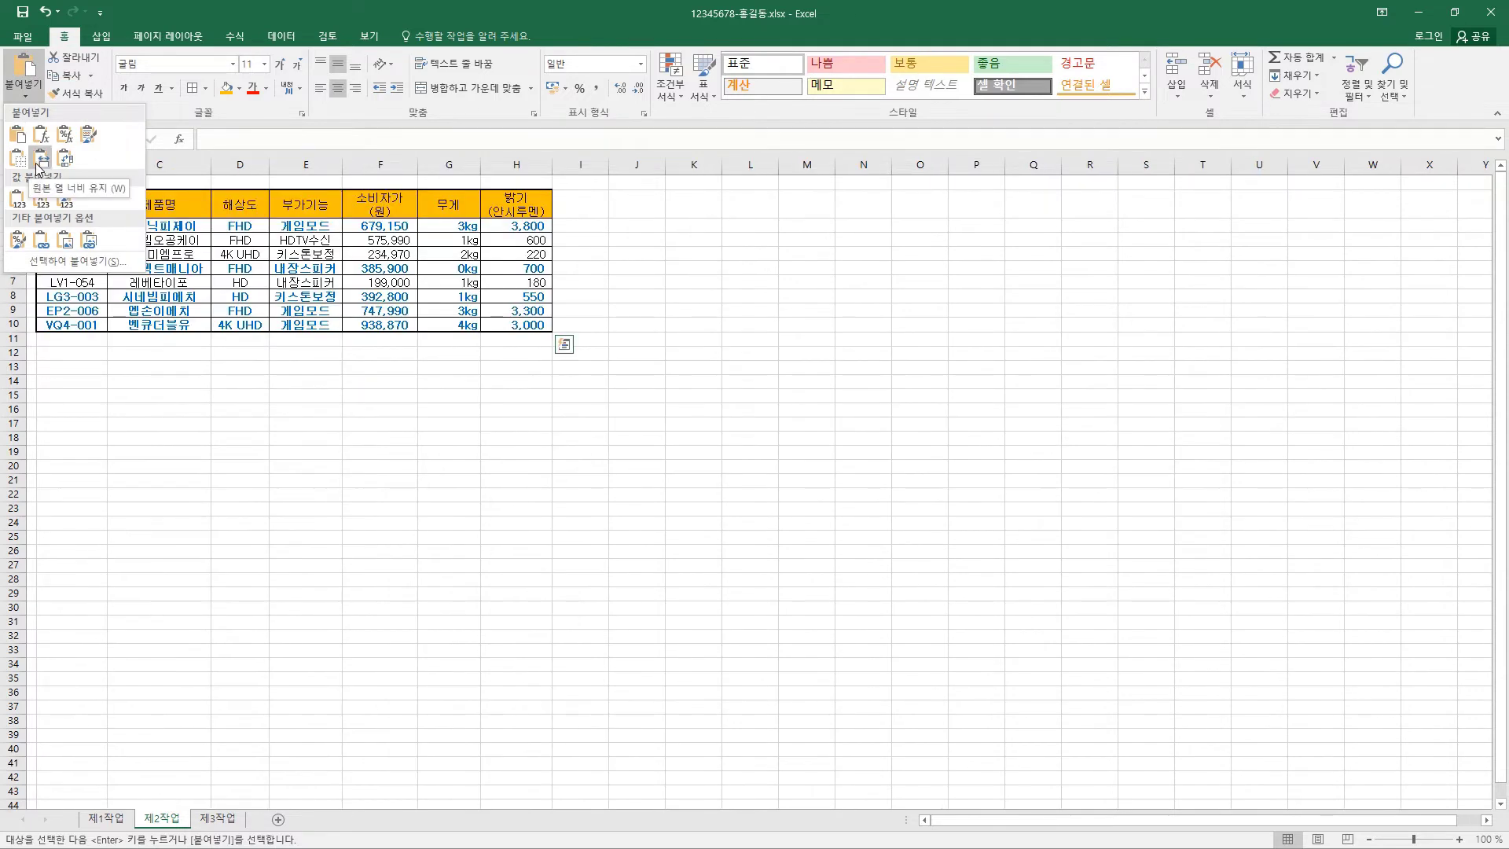
click(38, 162)
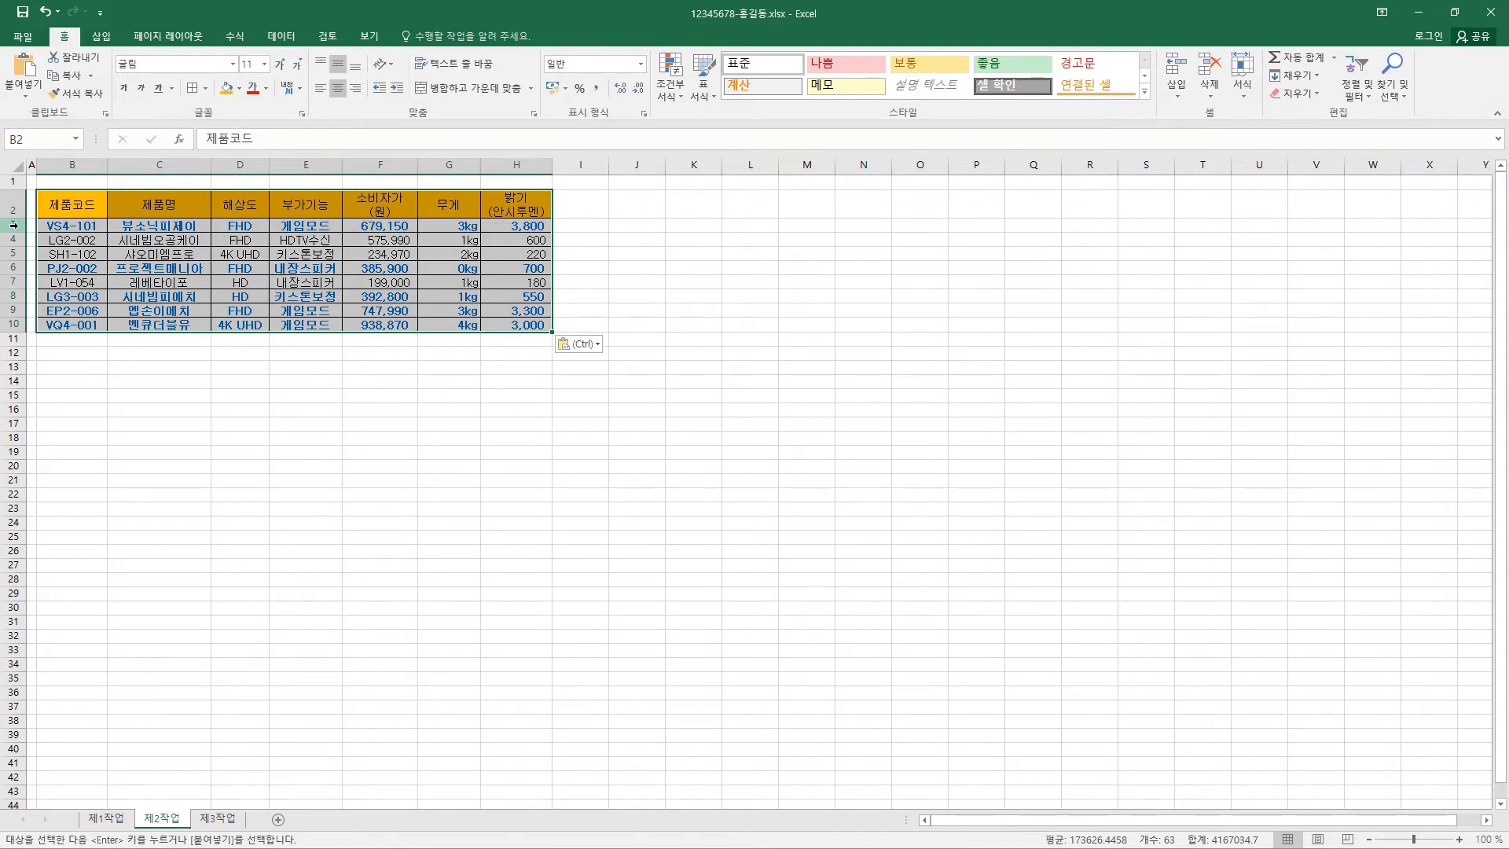
drag(13, 226, 16, 333)
click(526, 230)
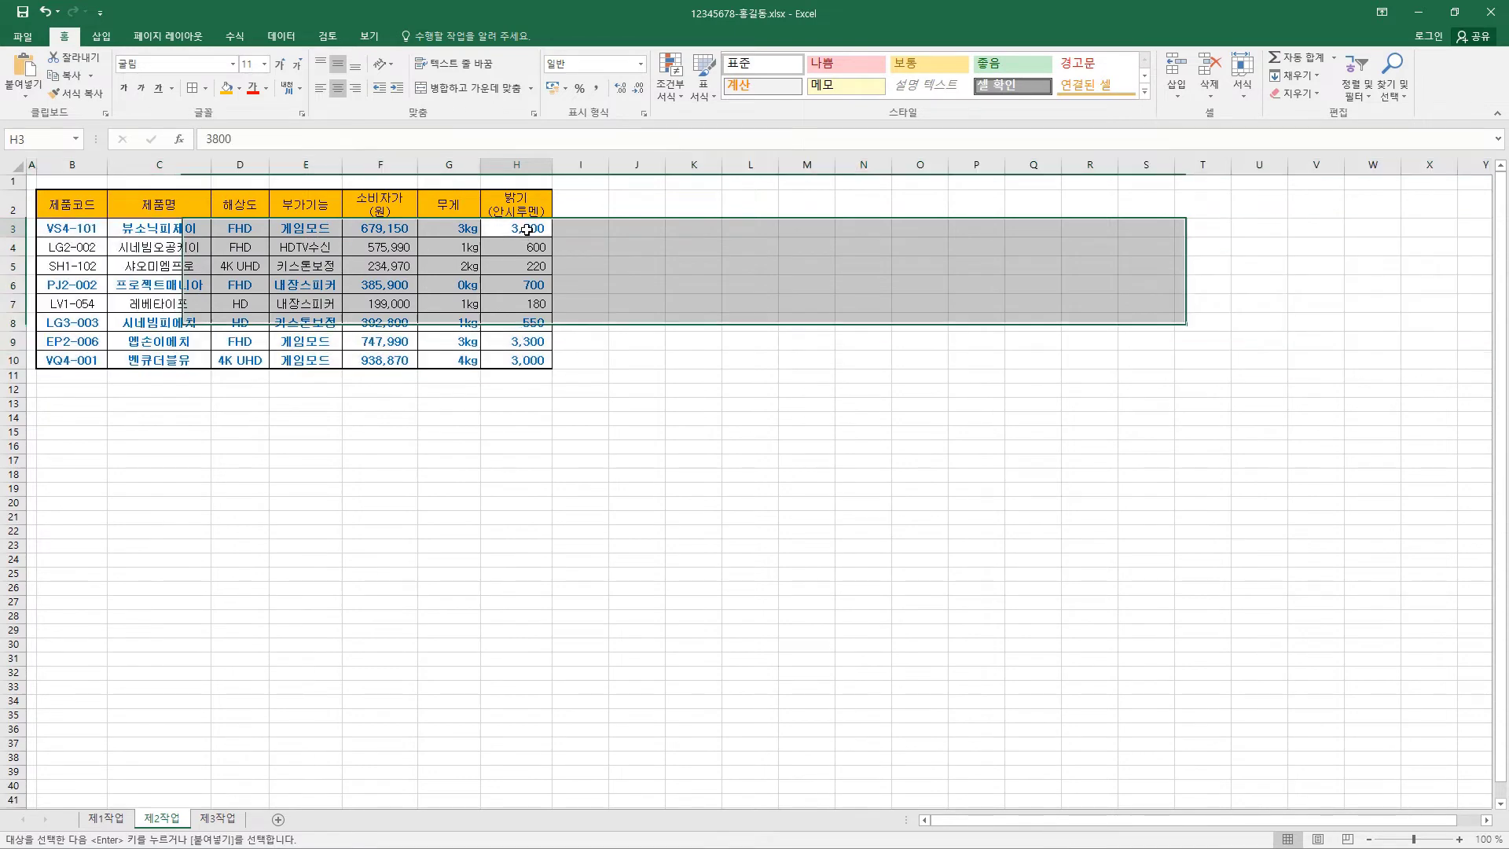
Merge and center B11:G11 and enter the label "해상도 FHD 제품의 무게 평균"
click(47, 378)
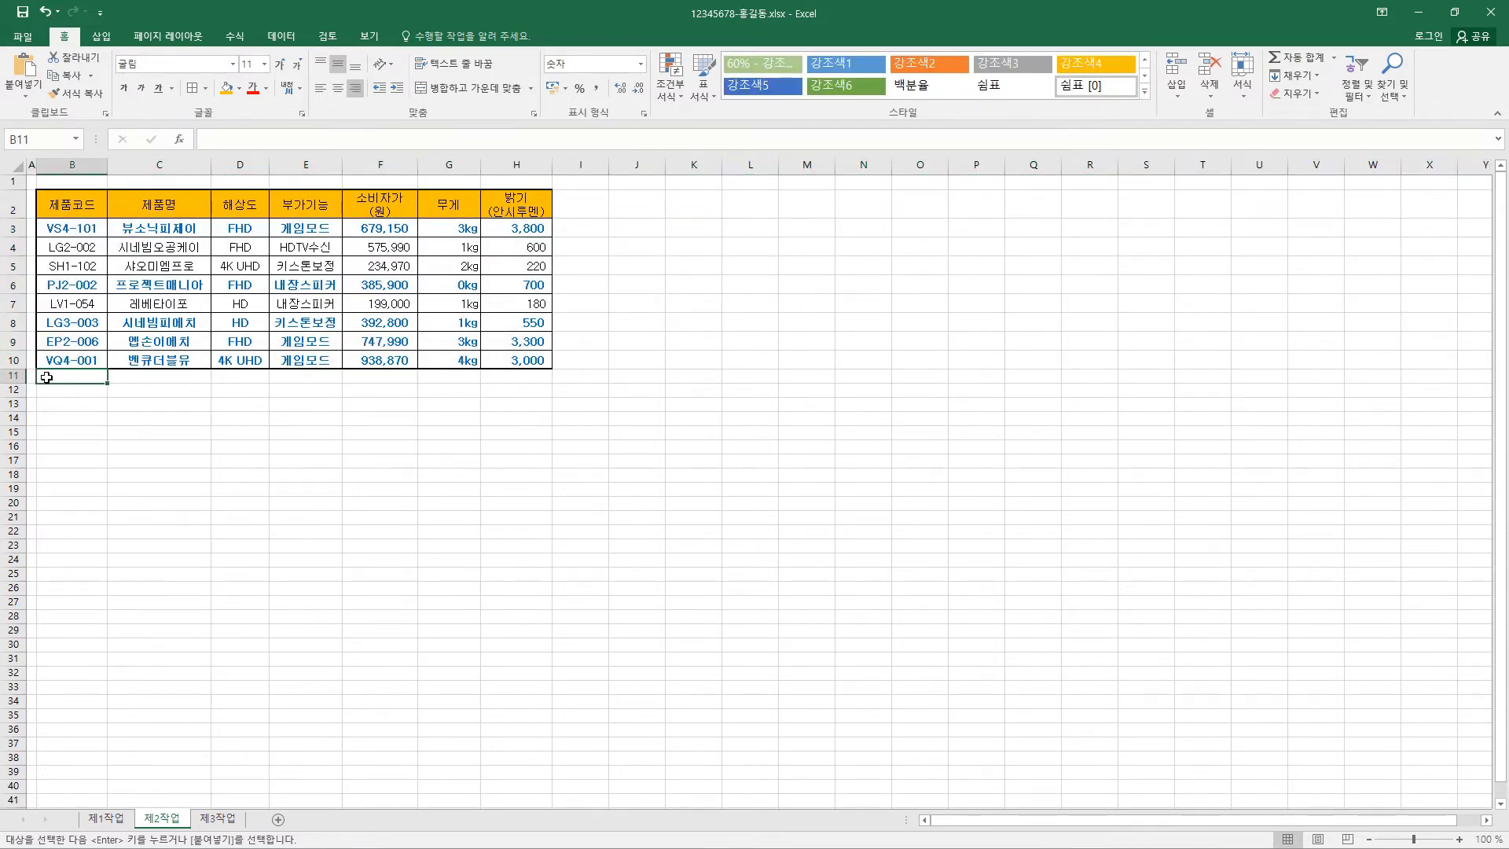
drag(47, 378, 444, 377)
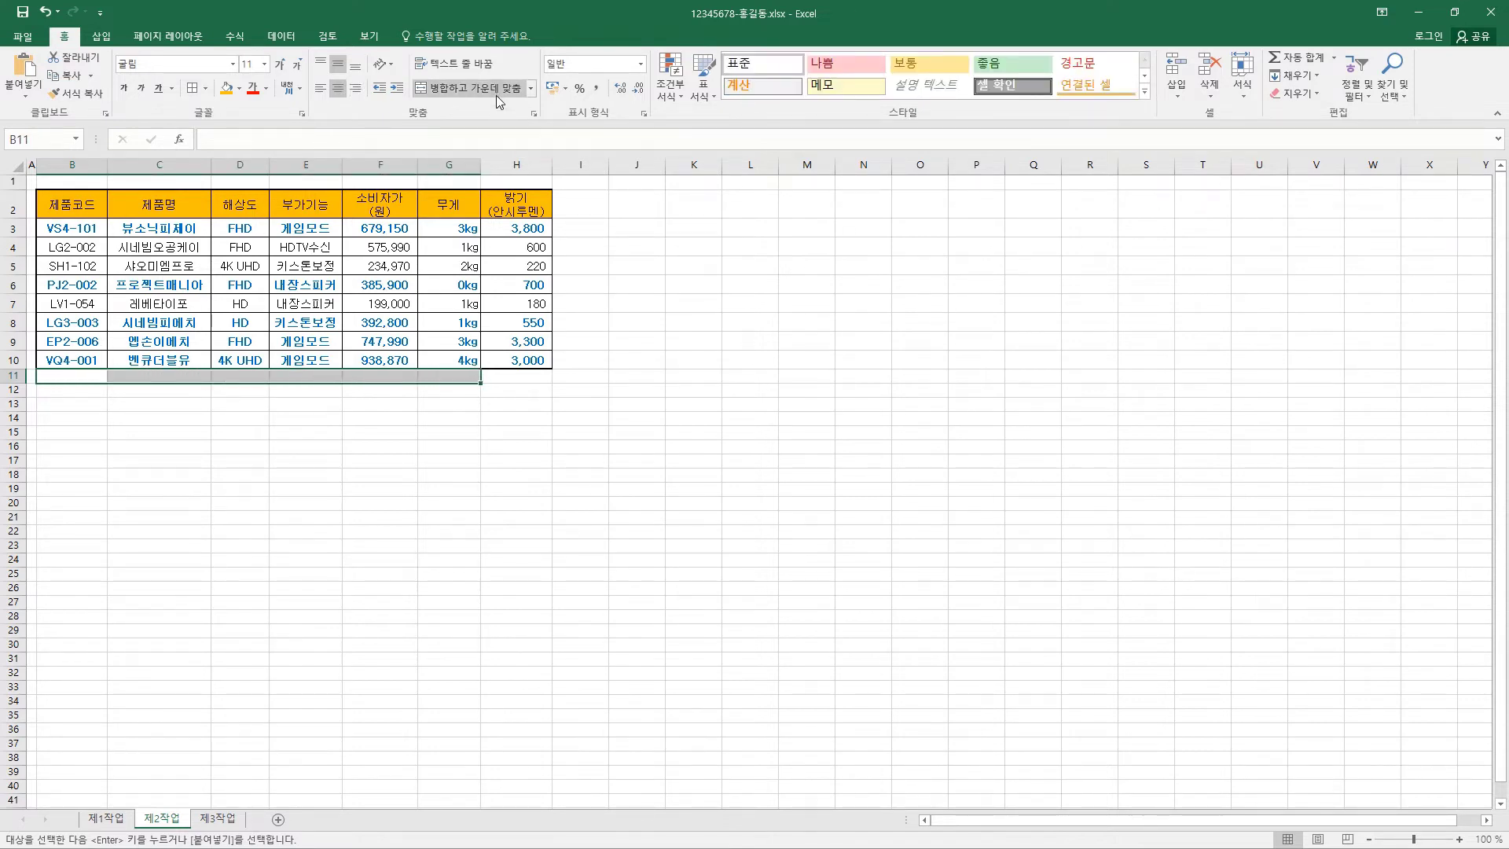
click(496, 93)
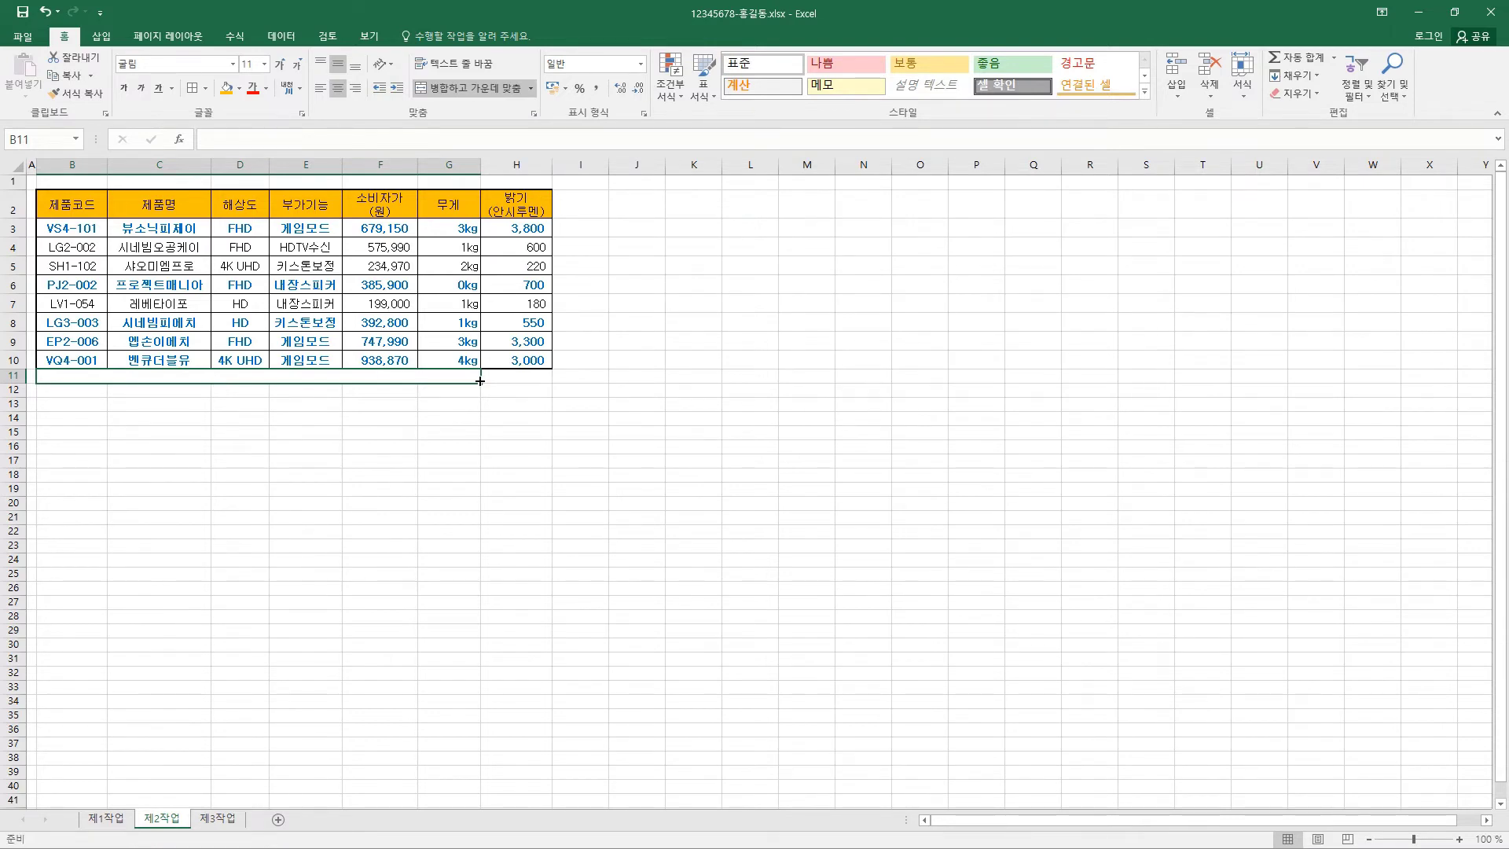
text(해상도 FHD 제품의 무게 평균)
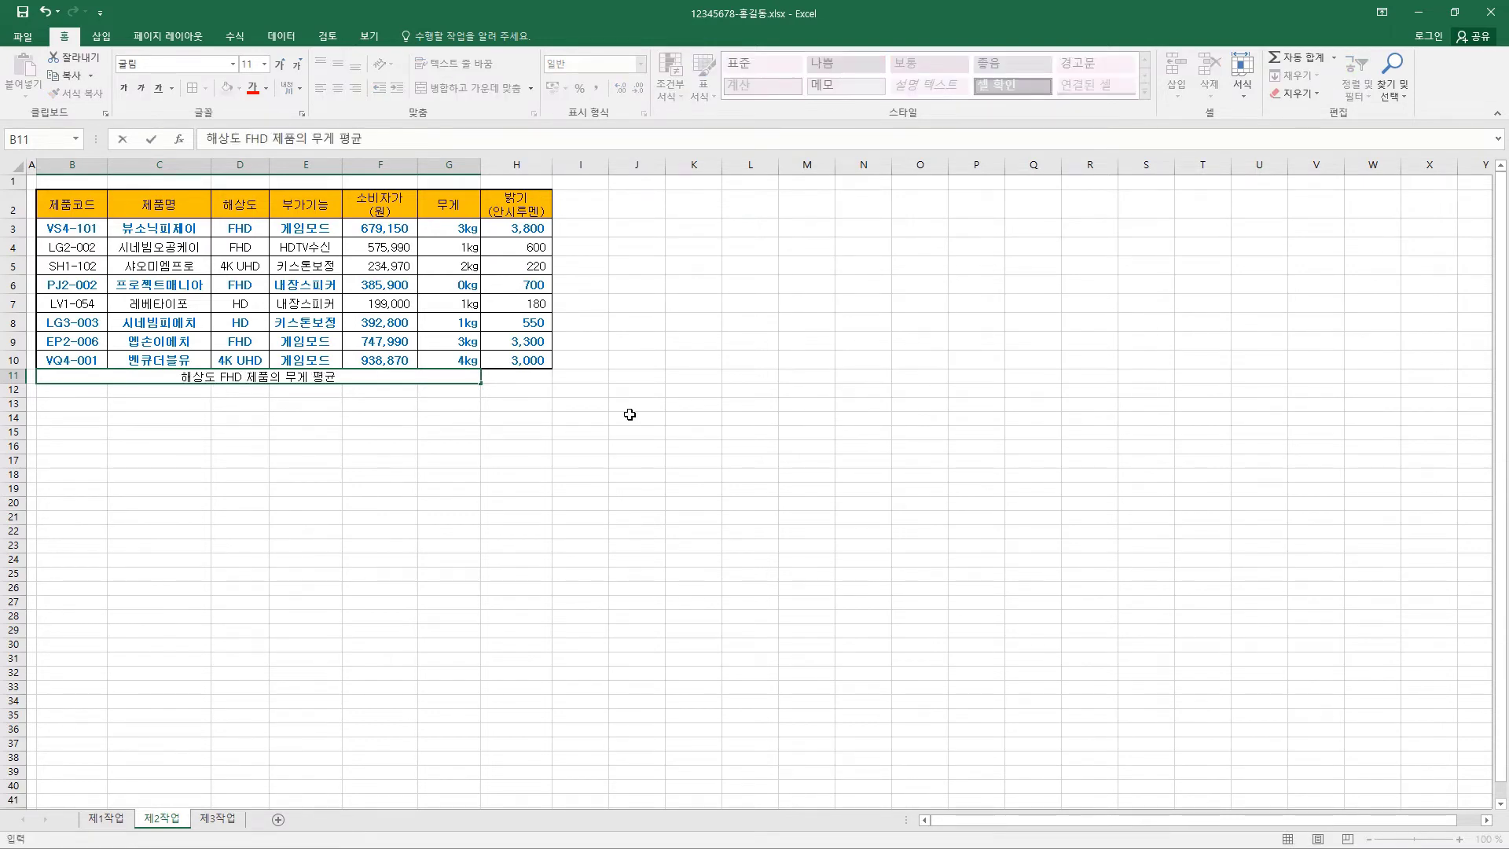
Enter the formula =DAVERAGE(D2:G10,4,D2:D3) in H11 to average the weight of the FHD products
click(524, 376)
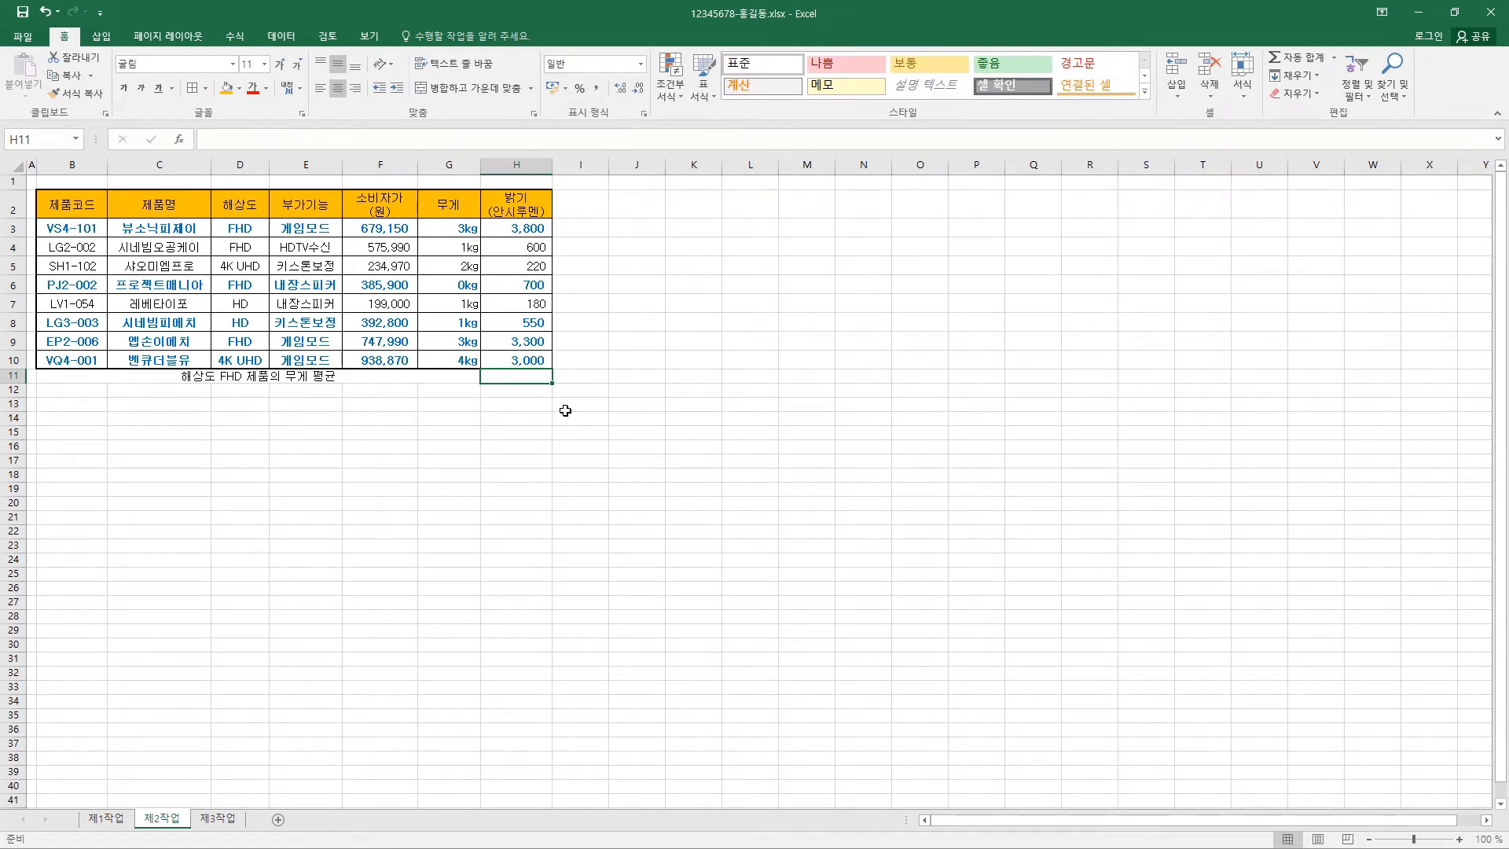
text(=)
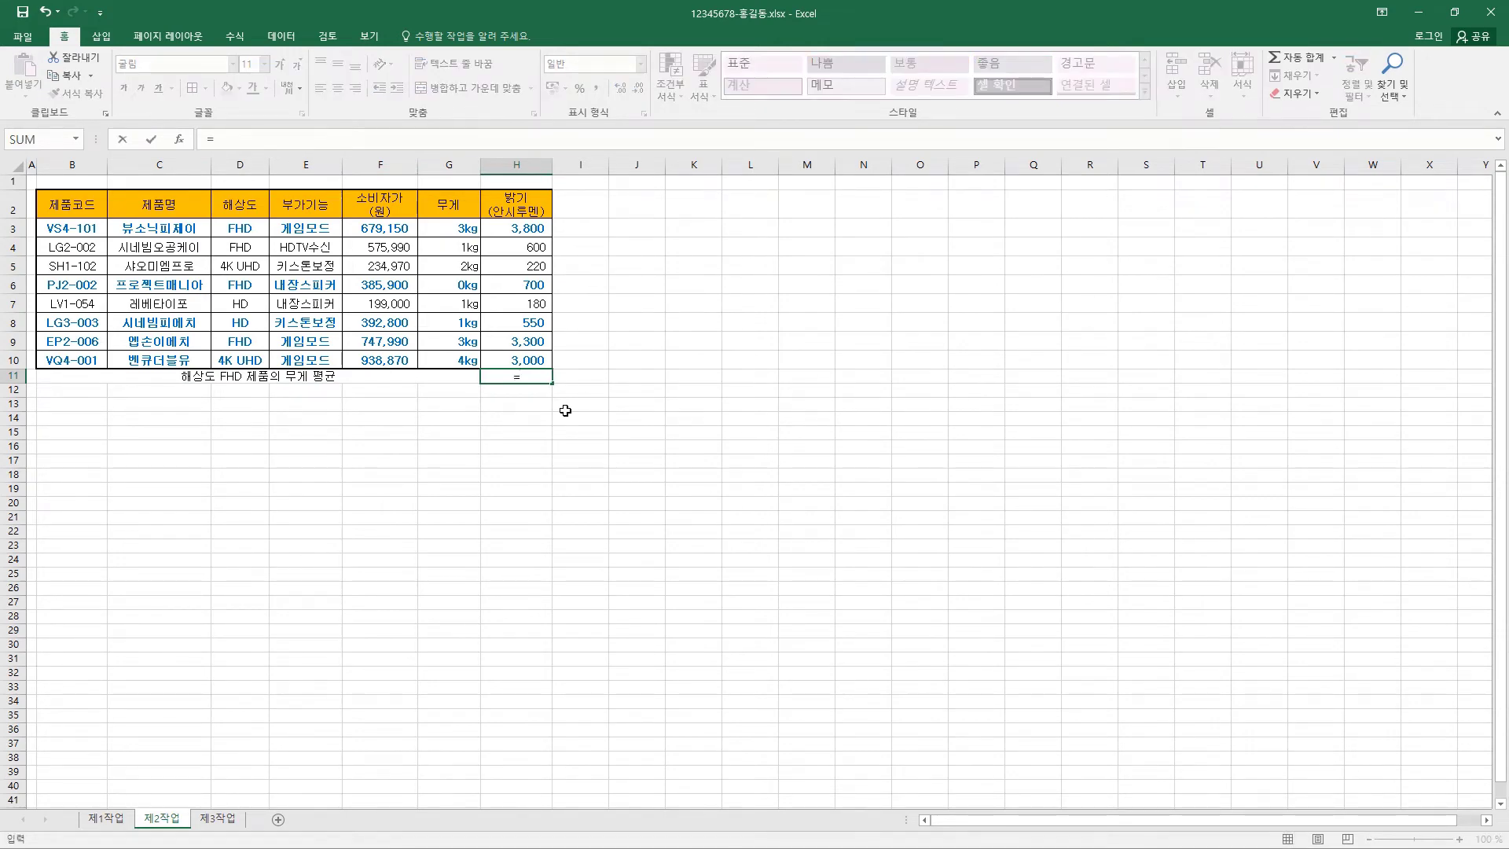
text(dave)
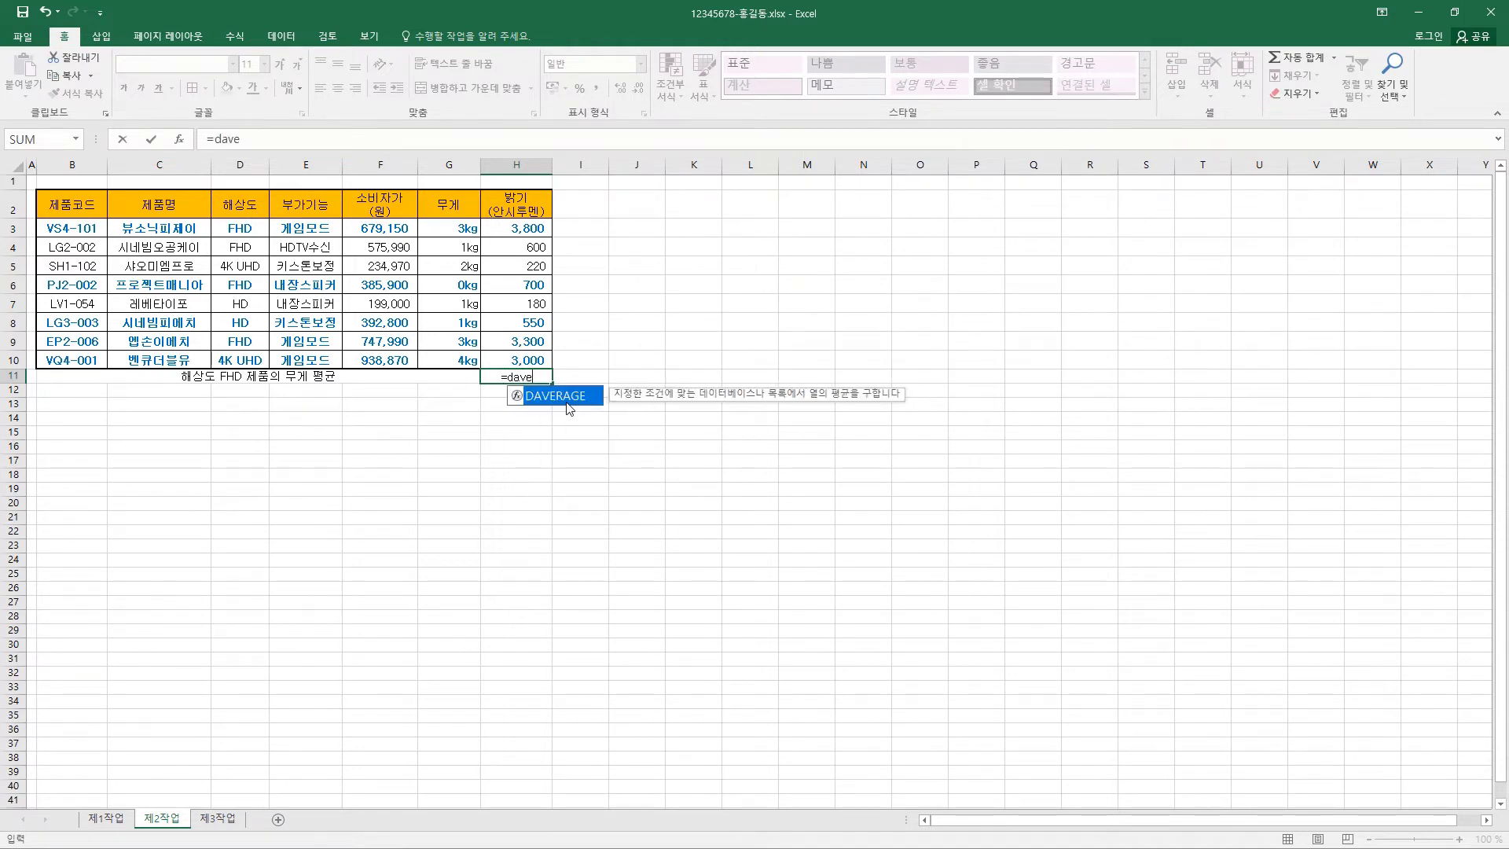
double_click(568, 401)
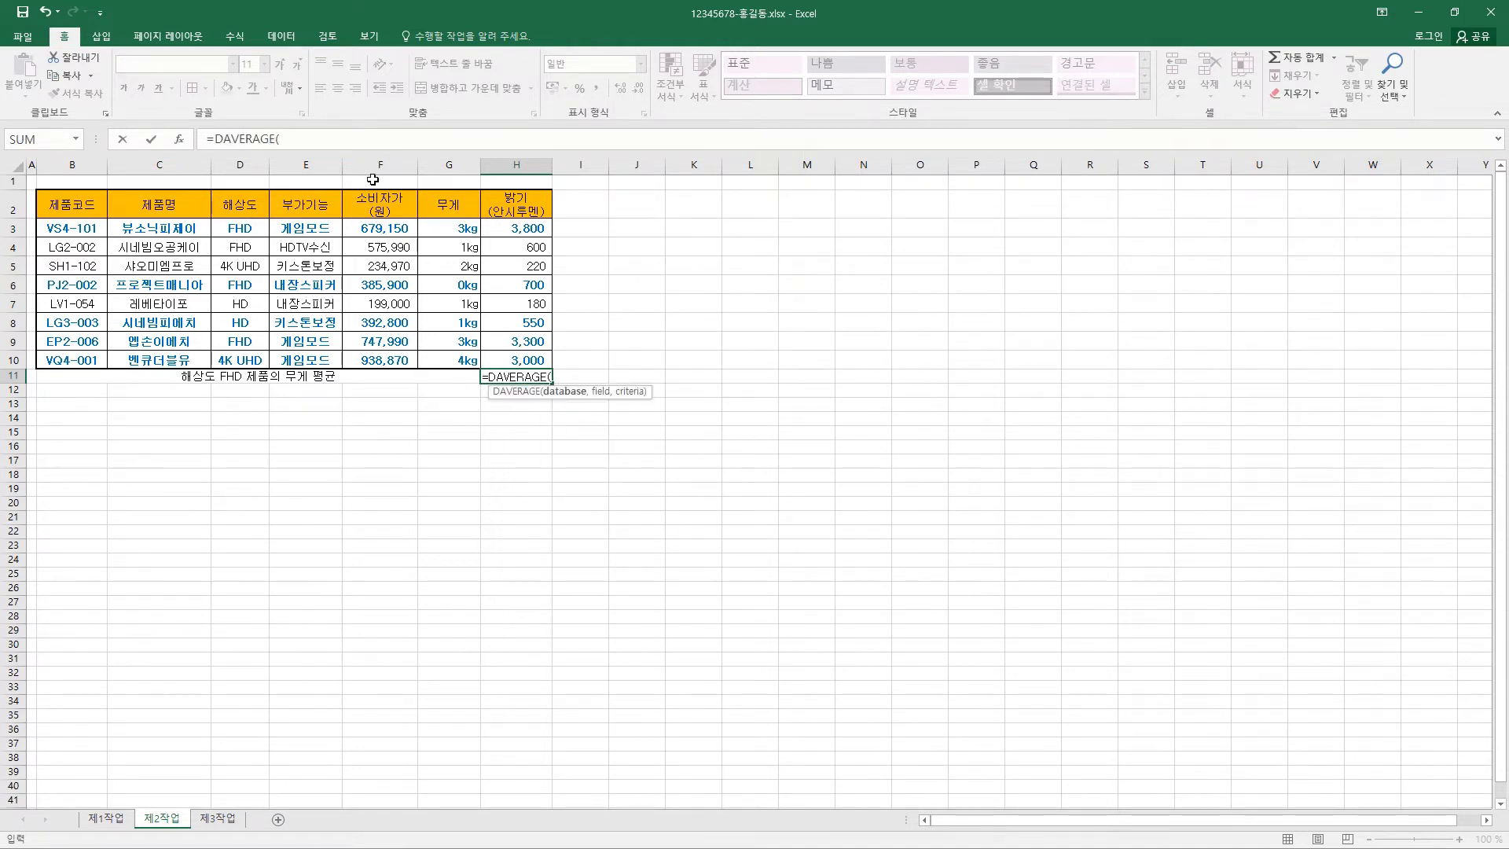
click(308, 139)
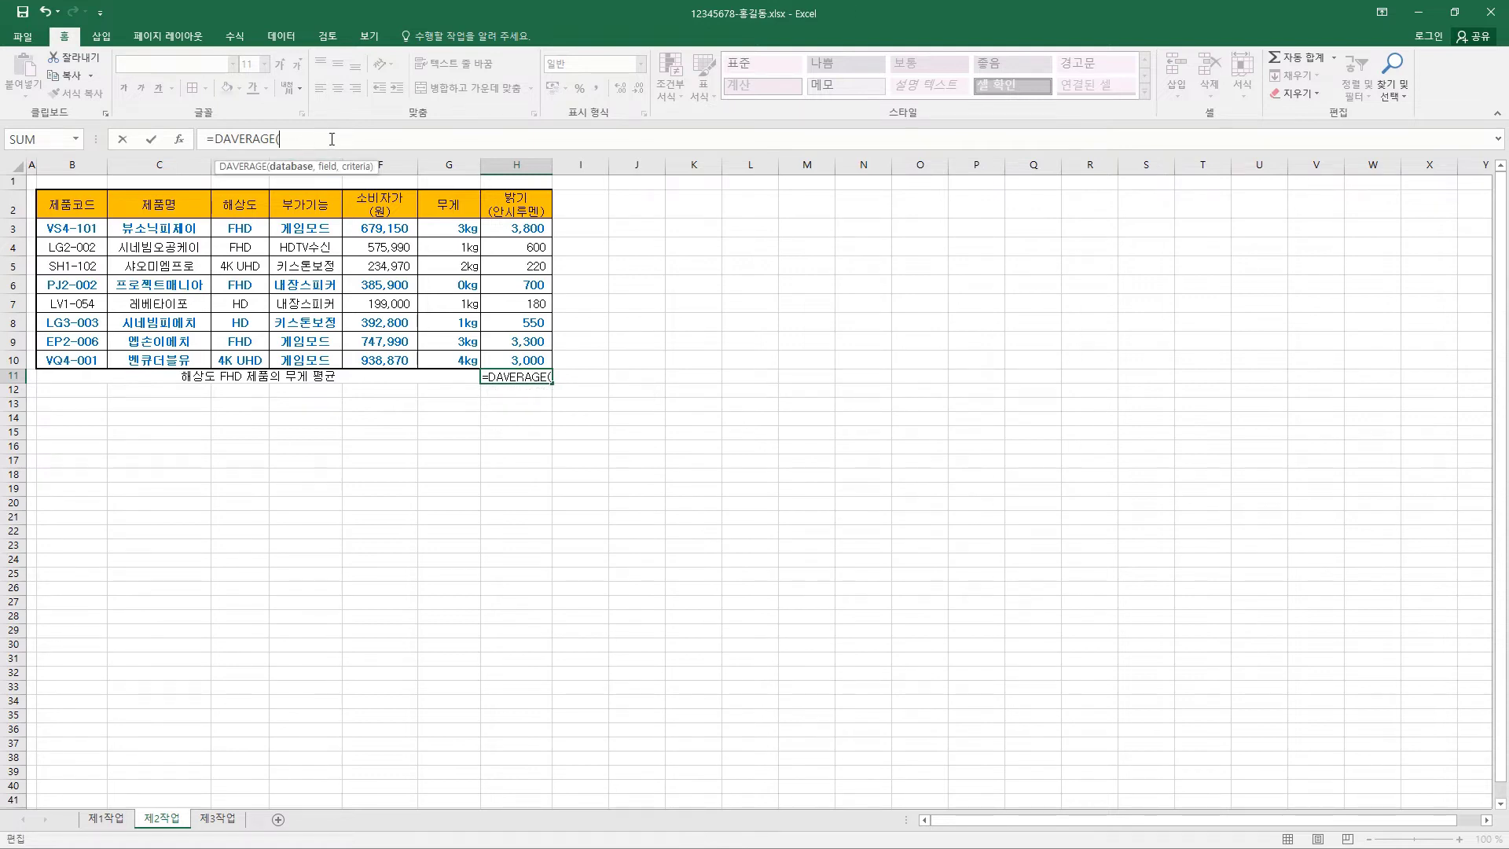
click(218, 138)
click(289, 140)
drag(240, 205, 243, 358)
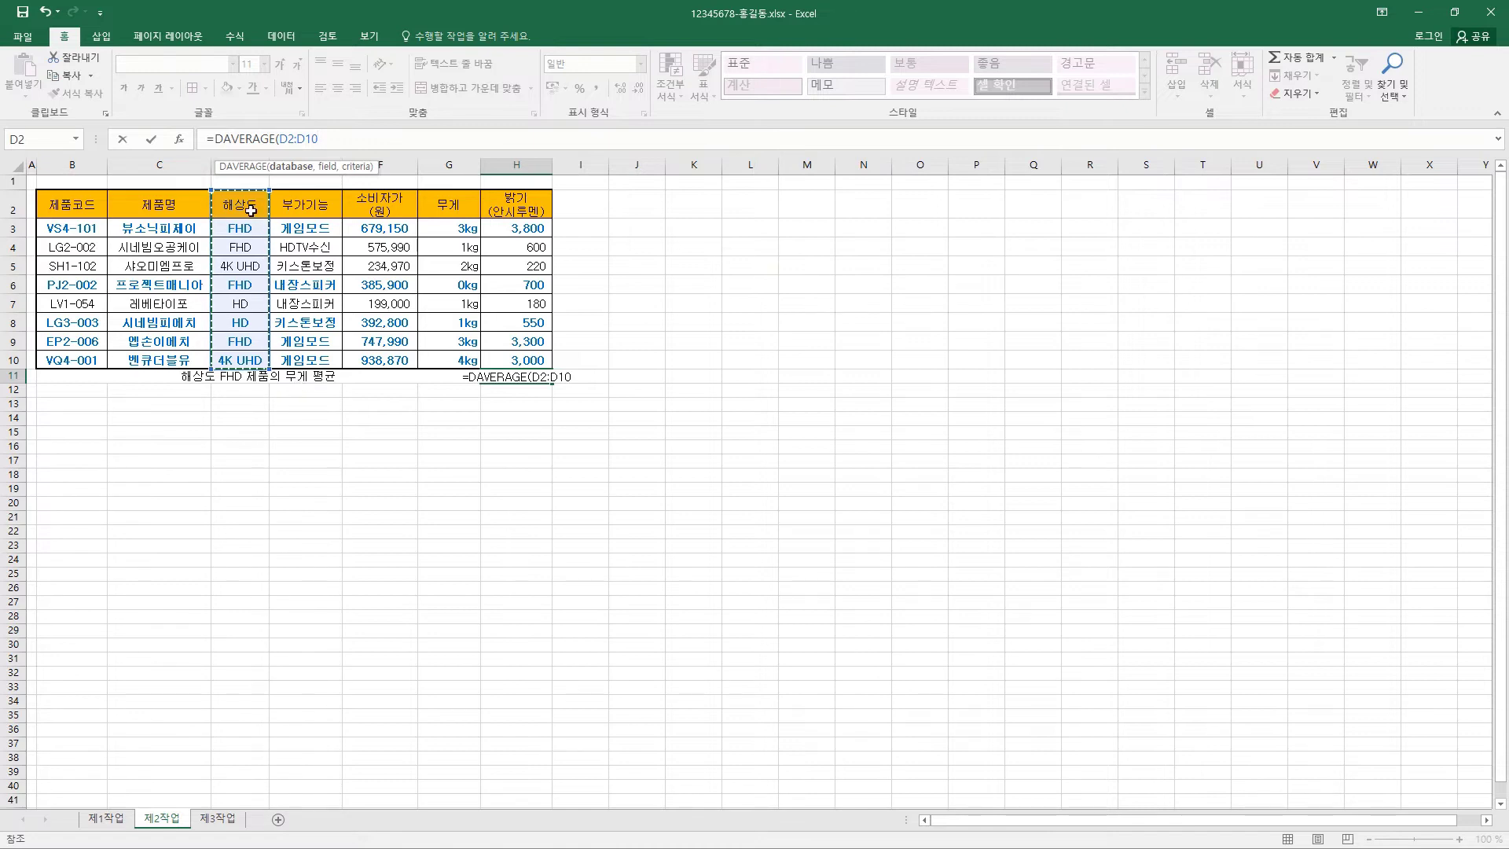
drag(251, 211, 448, 368)
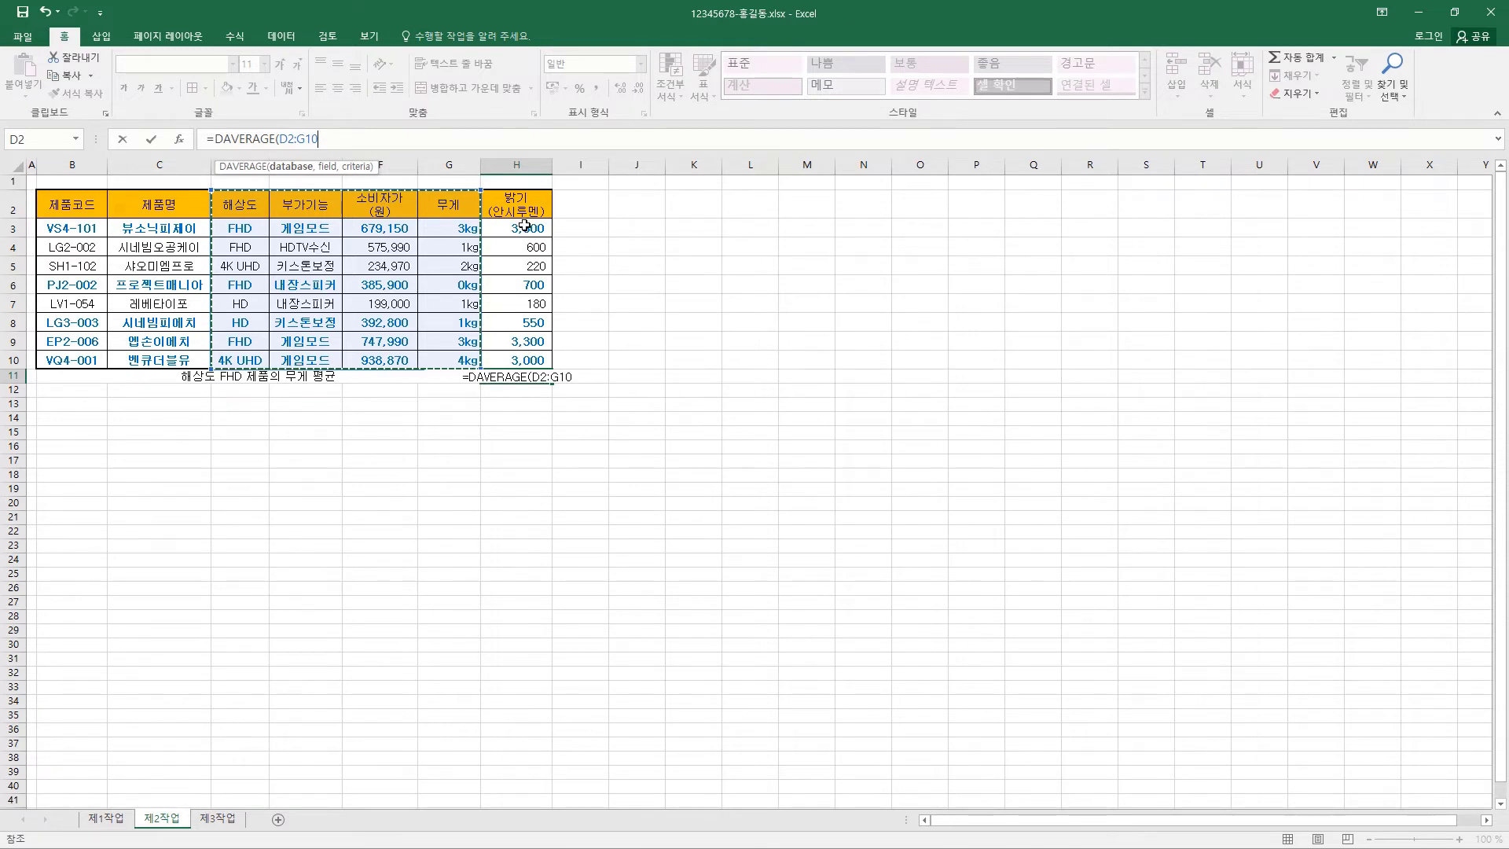
text(,)
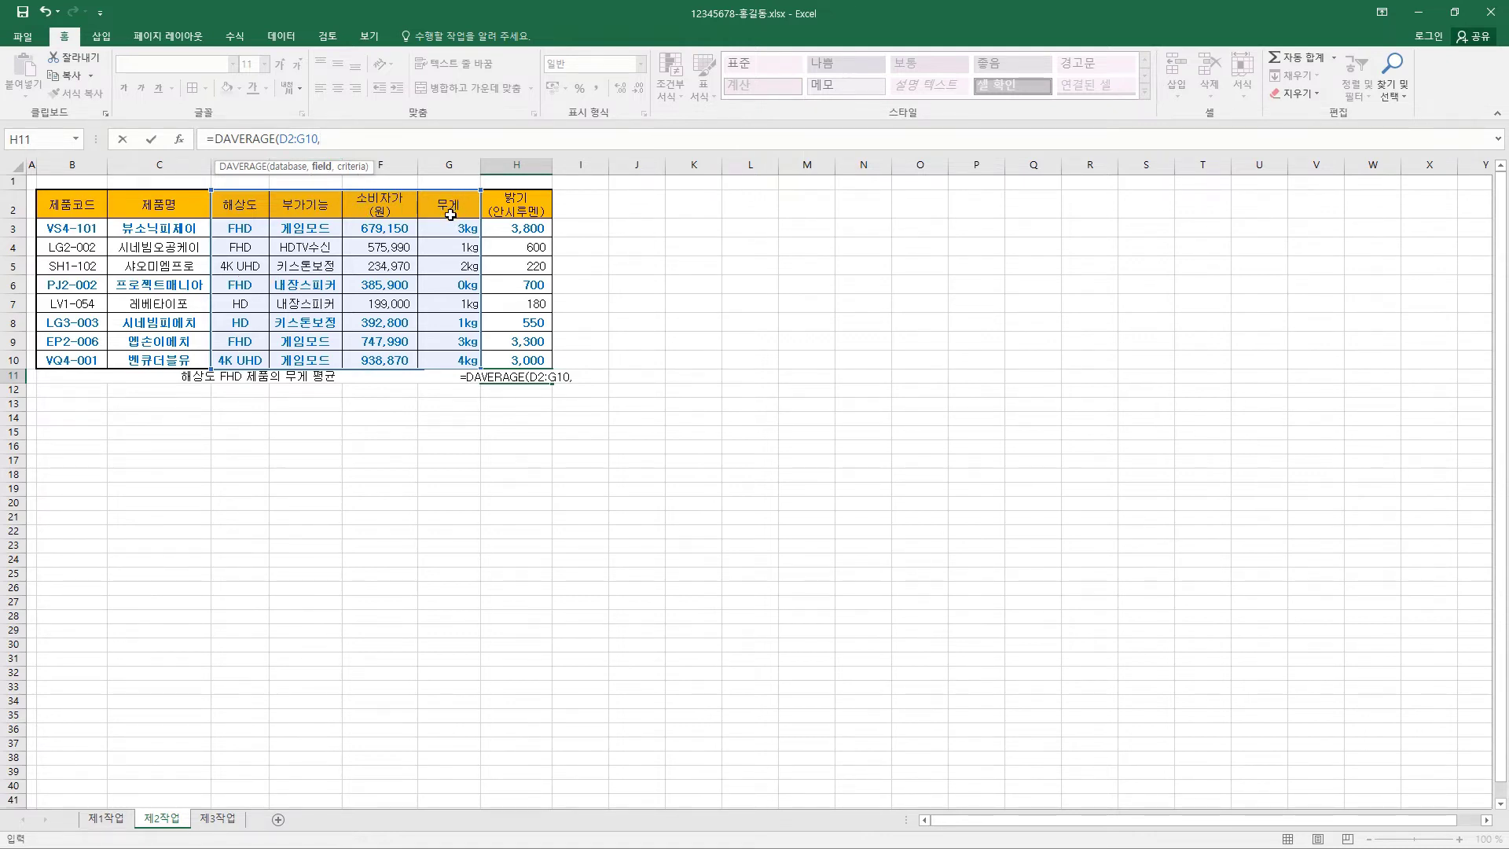
text(4,)
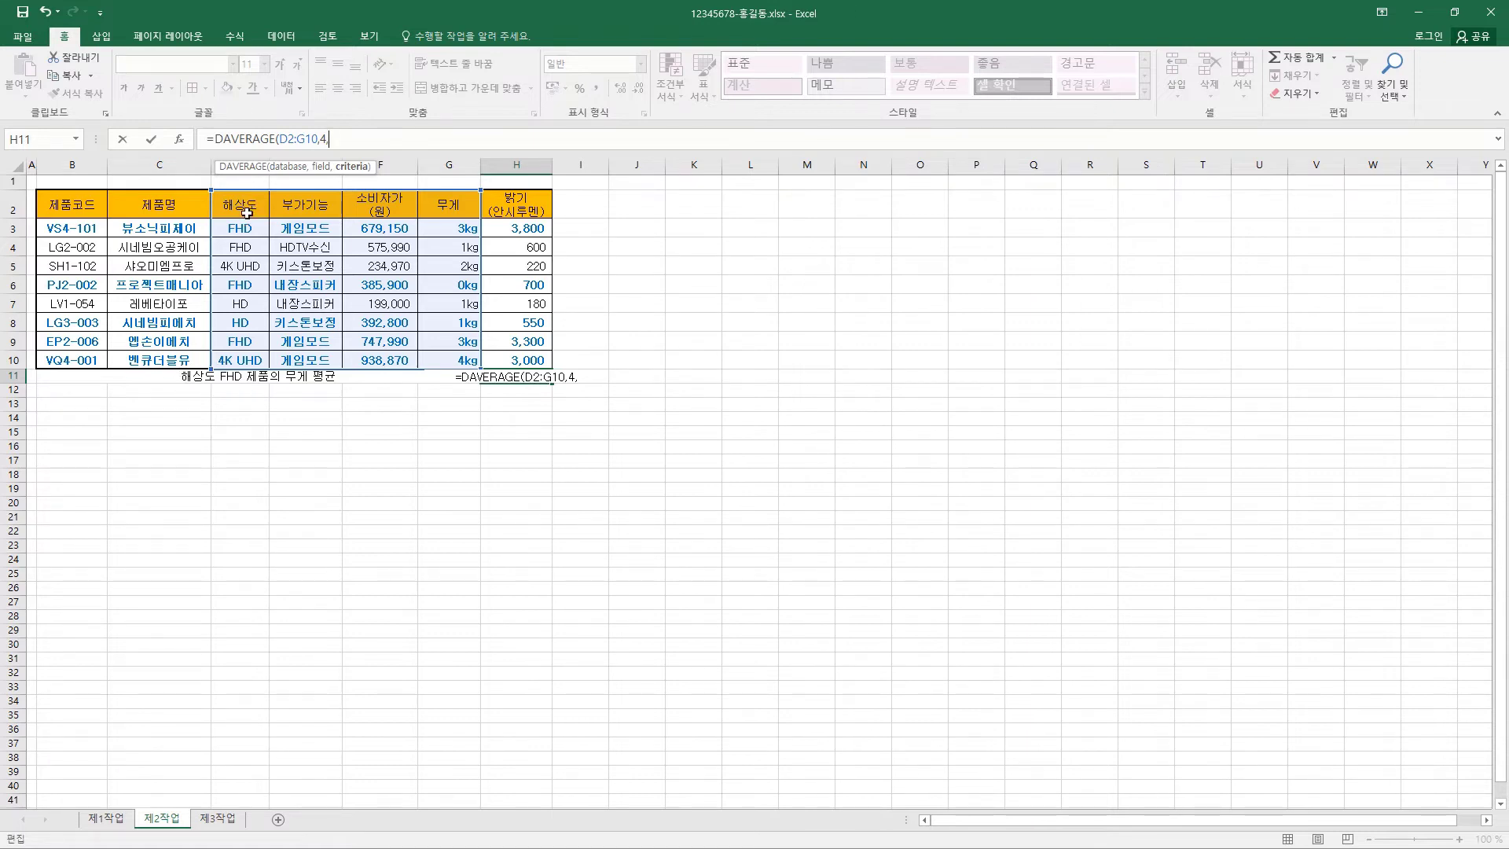
drag(246, 208, 247, 229)
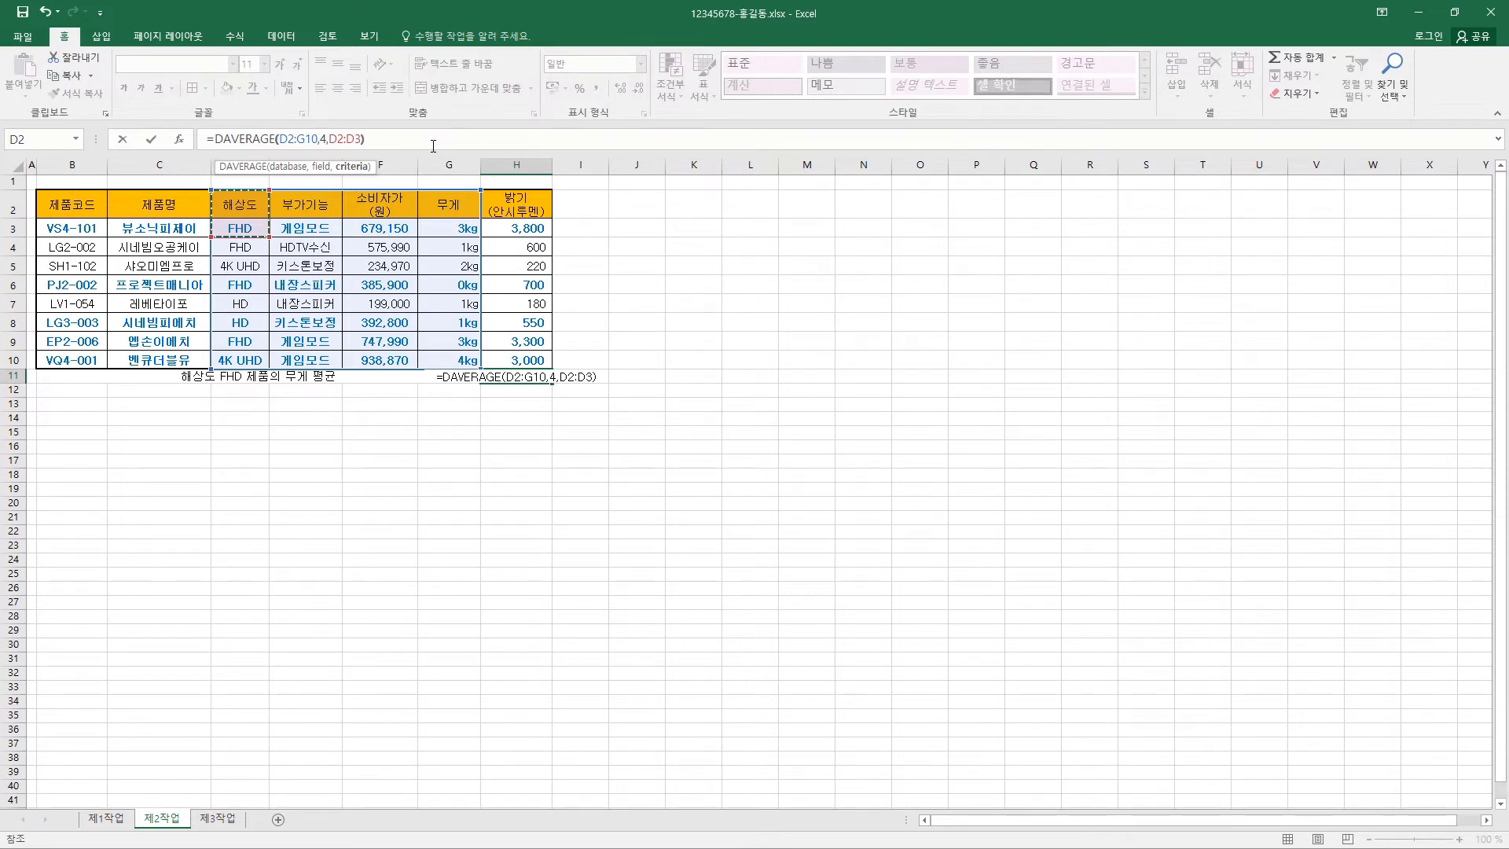
key(Return)
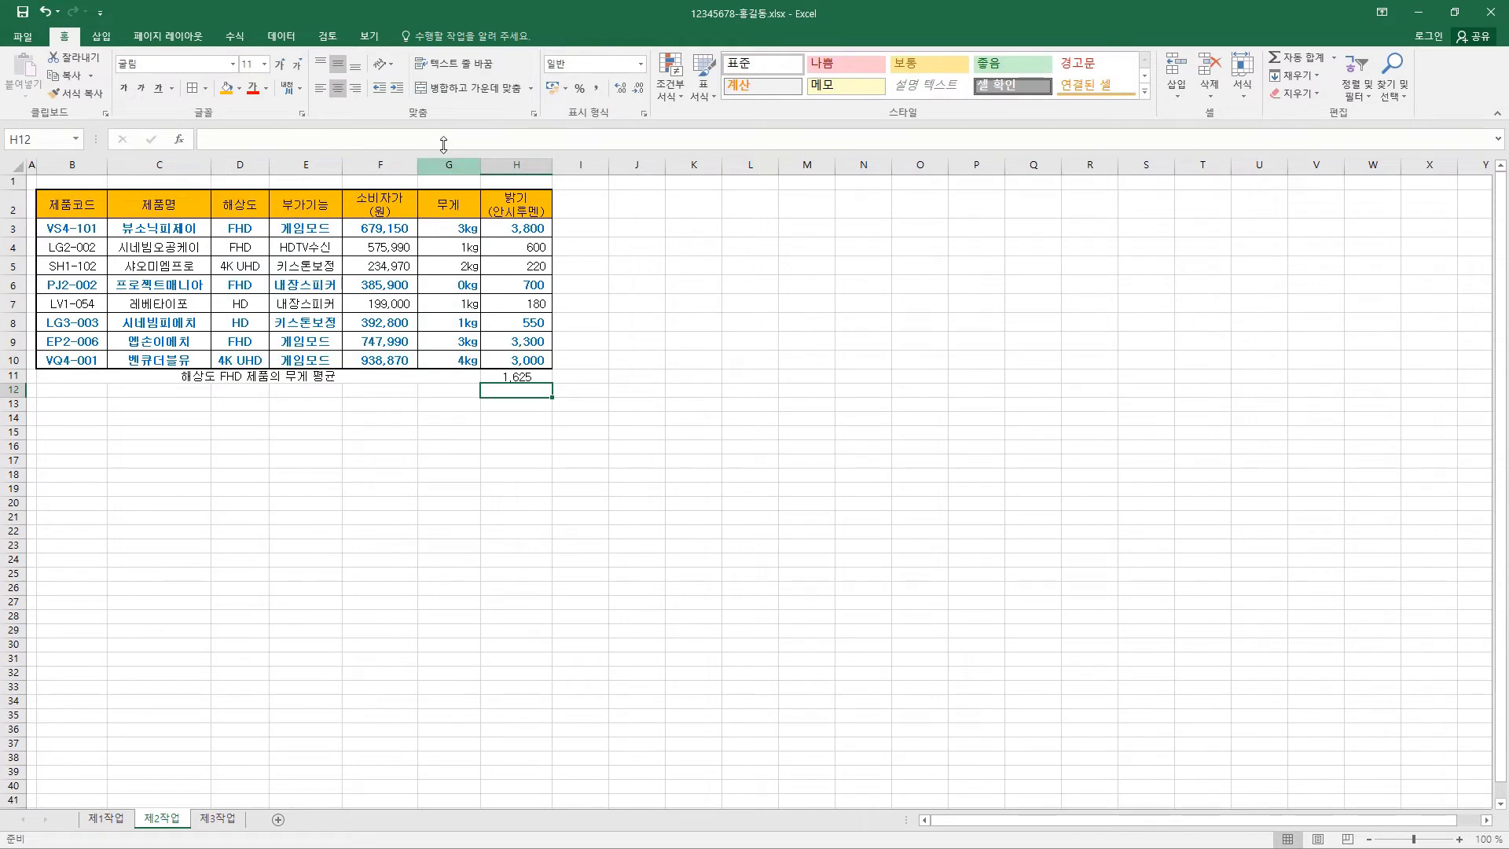
Apply all borders to the average-weight row B11:H11
click(546, 376)
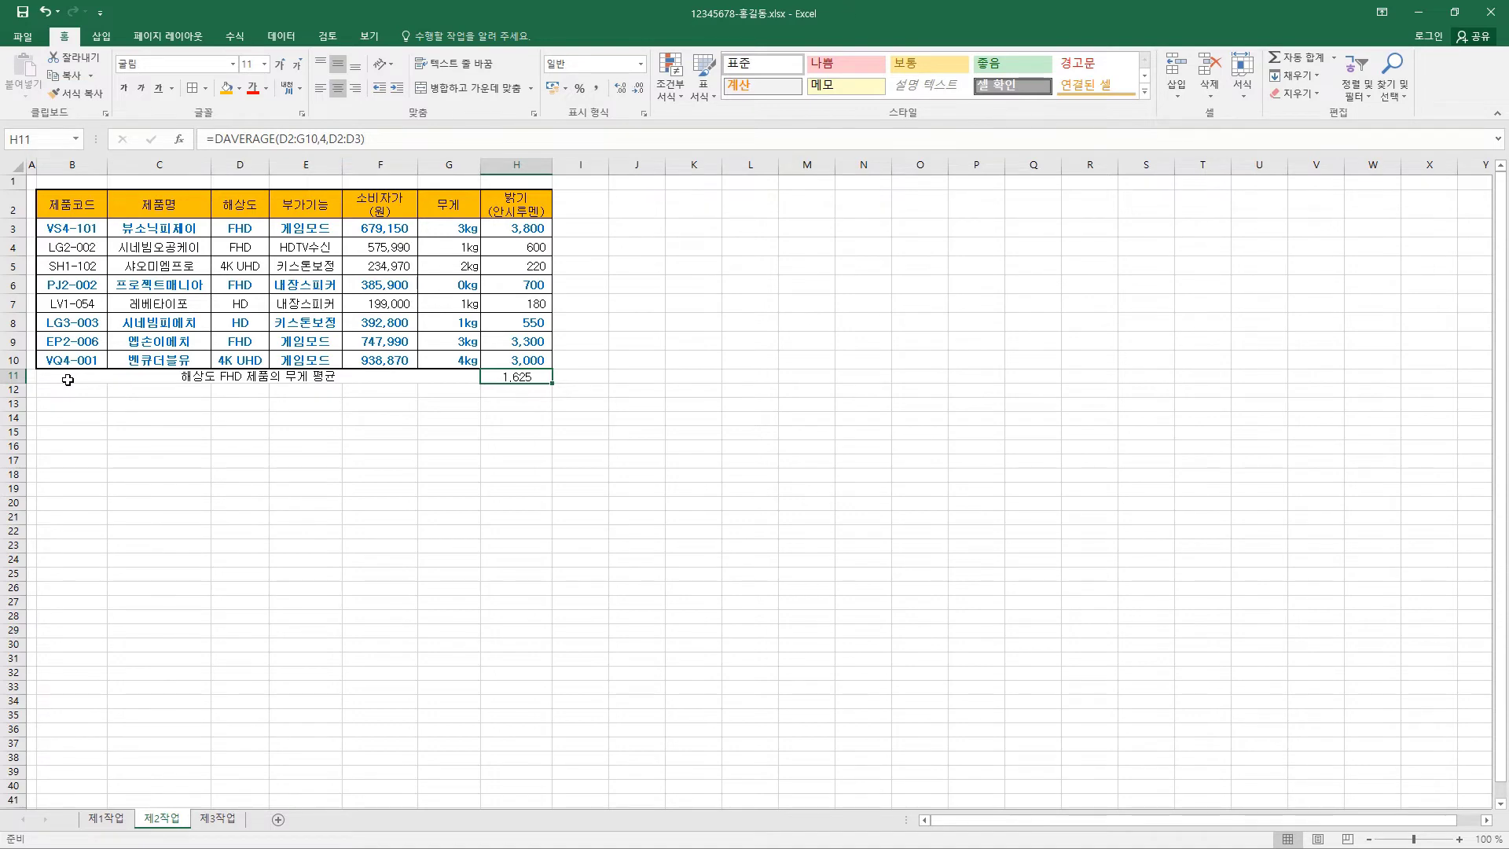
drag(68, 380, 512, 377)
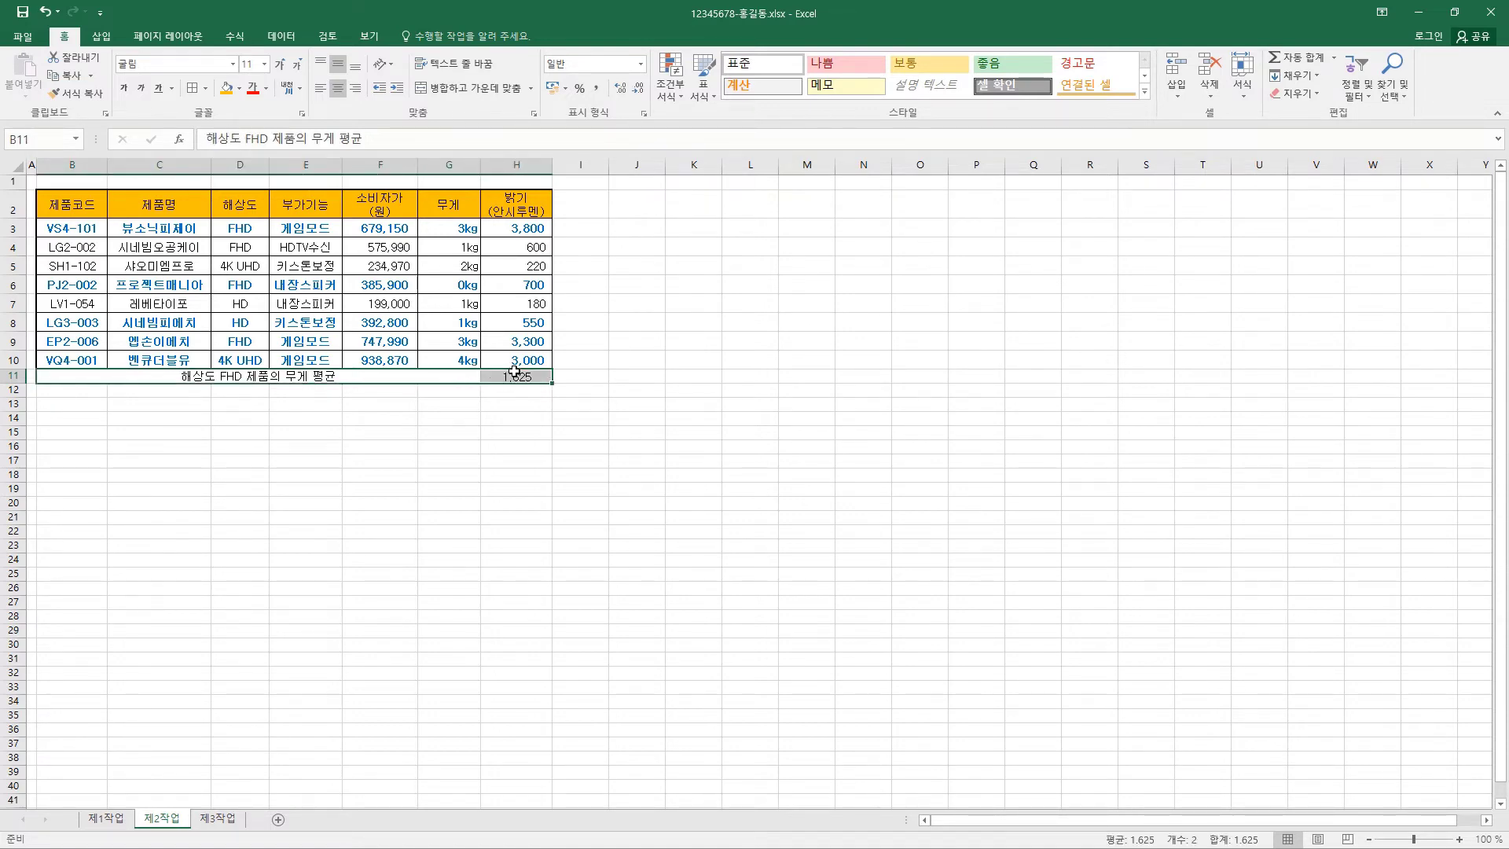
click(204, 88)
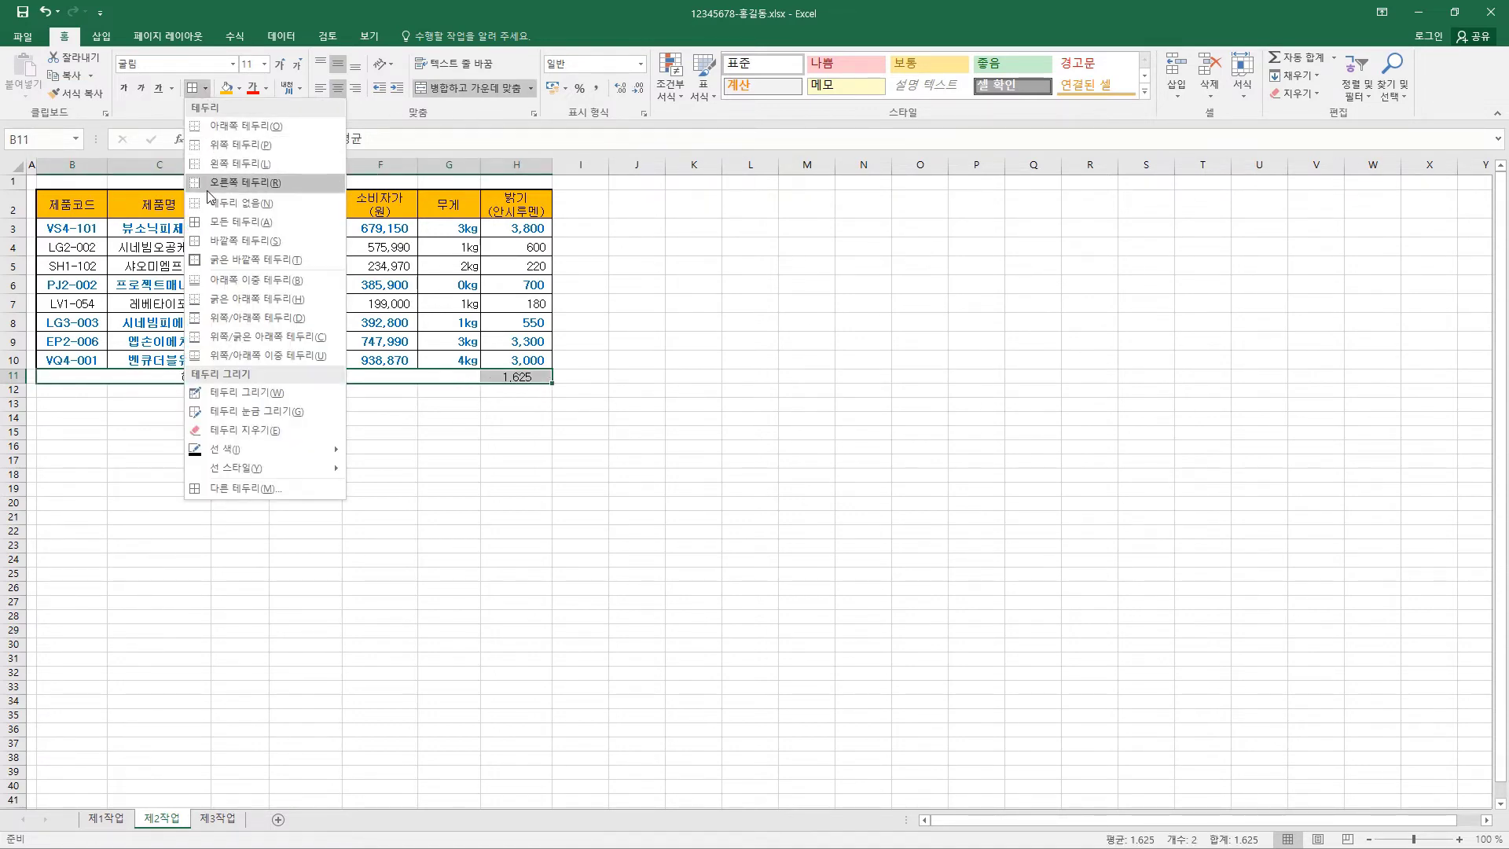
click(214, 225)
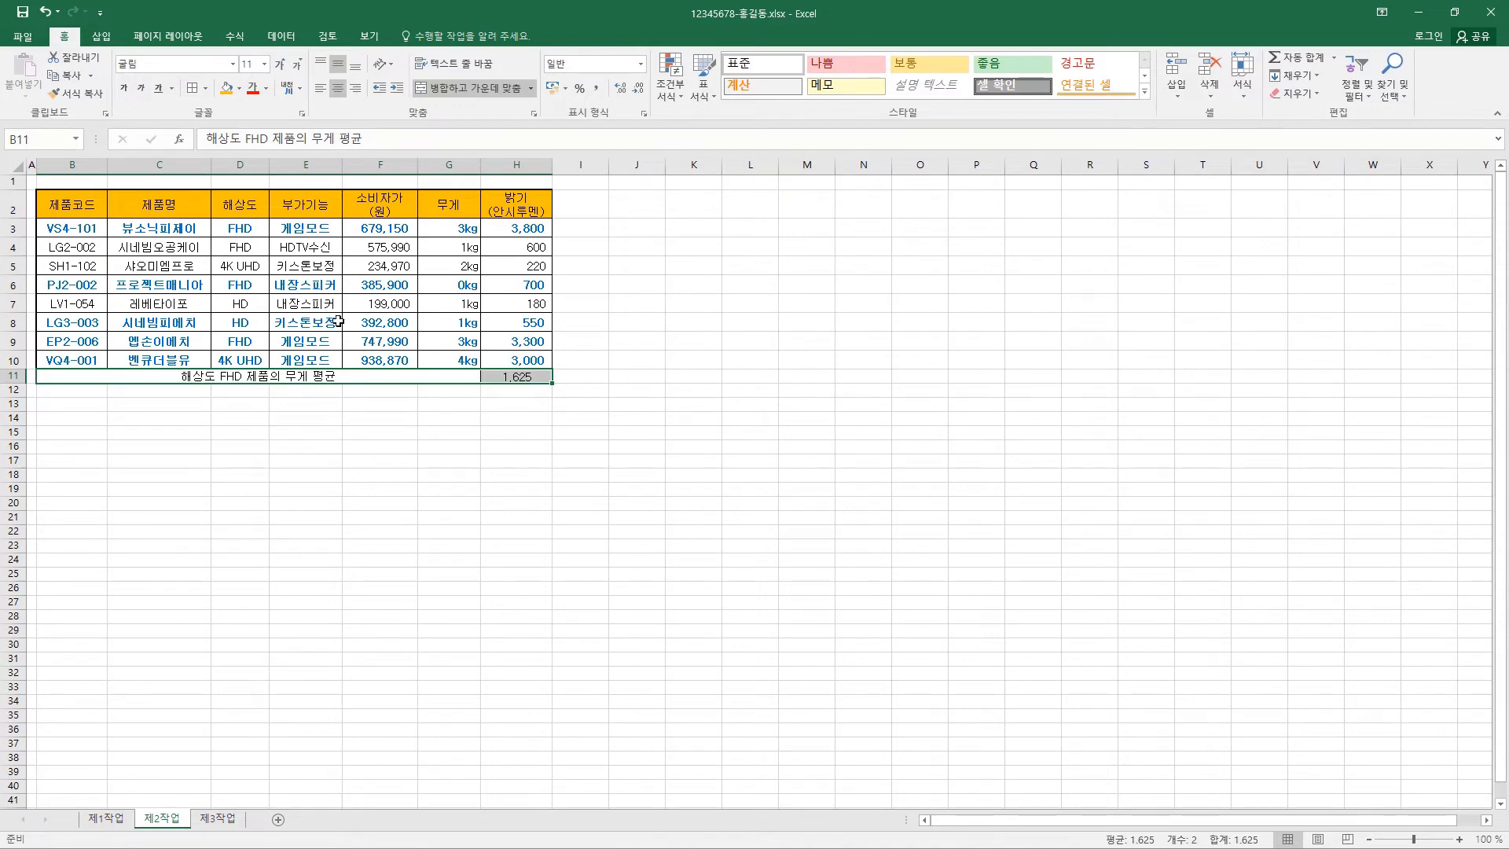
Run Goal Seek to bring the average in H11 to 1.6 by changing the weight in G3, and accept the solution
click(532, 378)
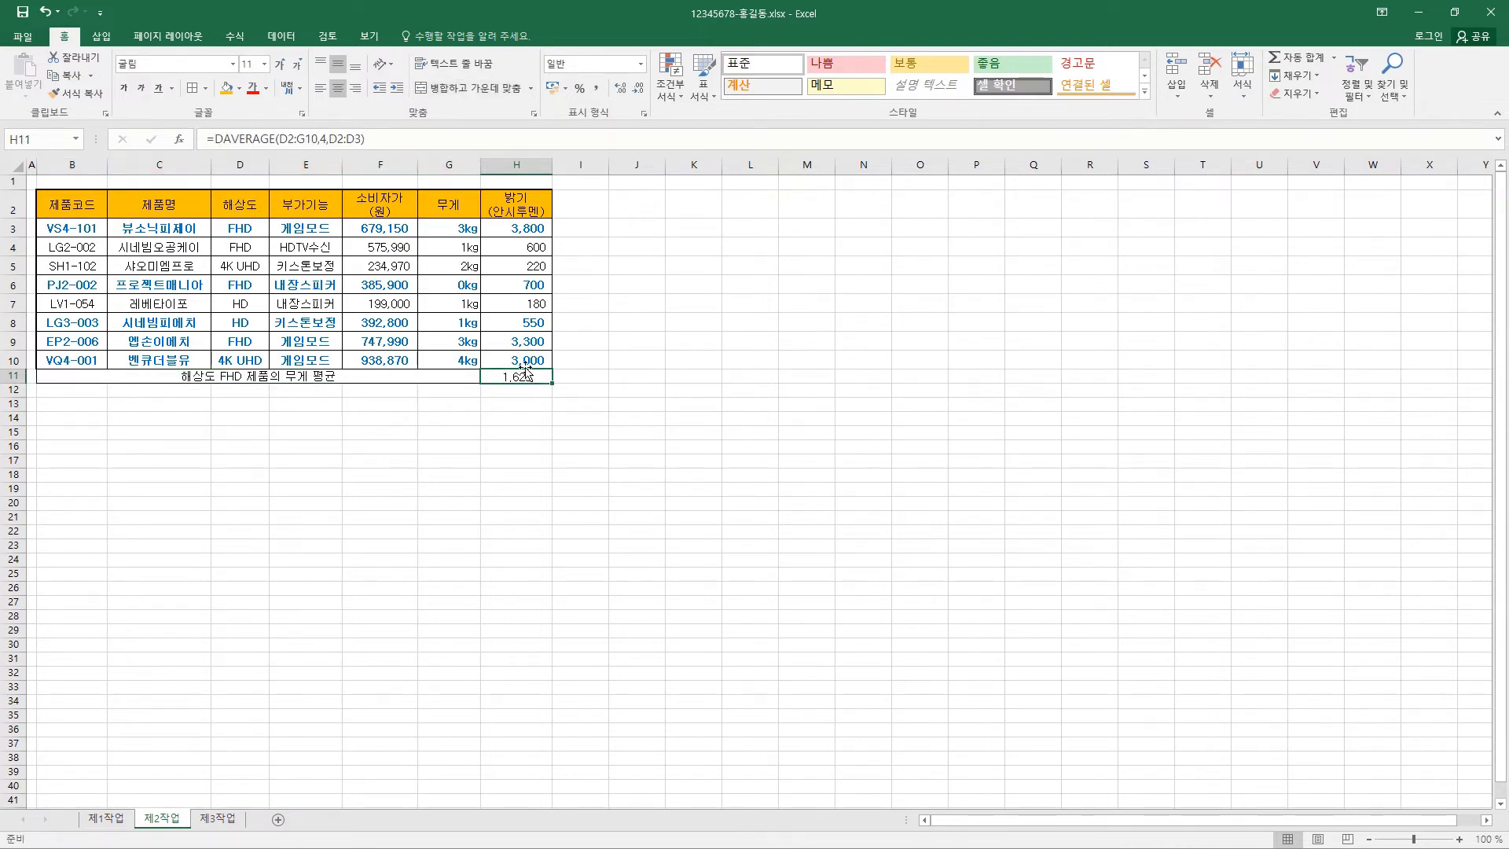
click(273, 37)
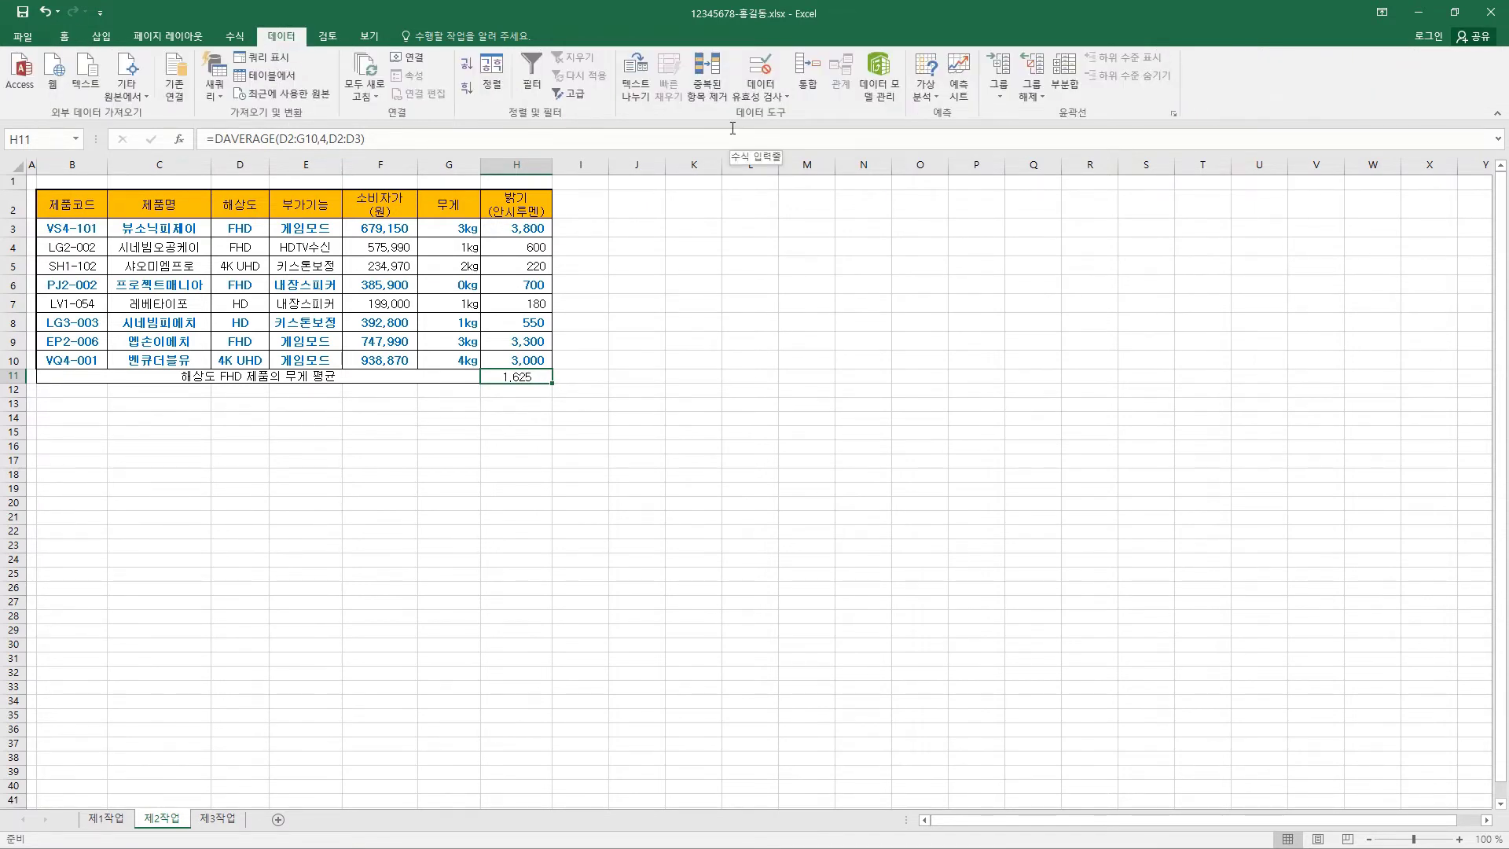
click(935, 96)
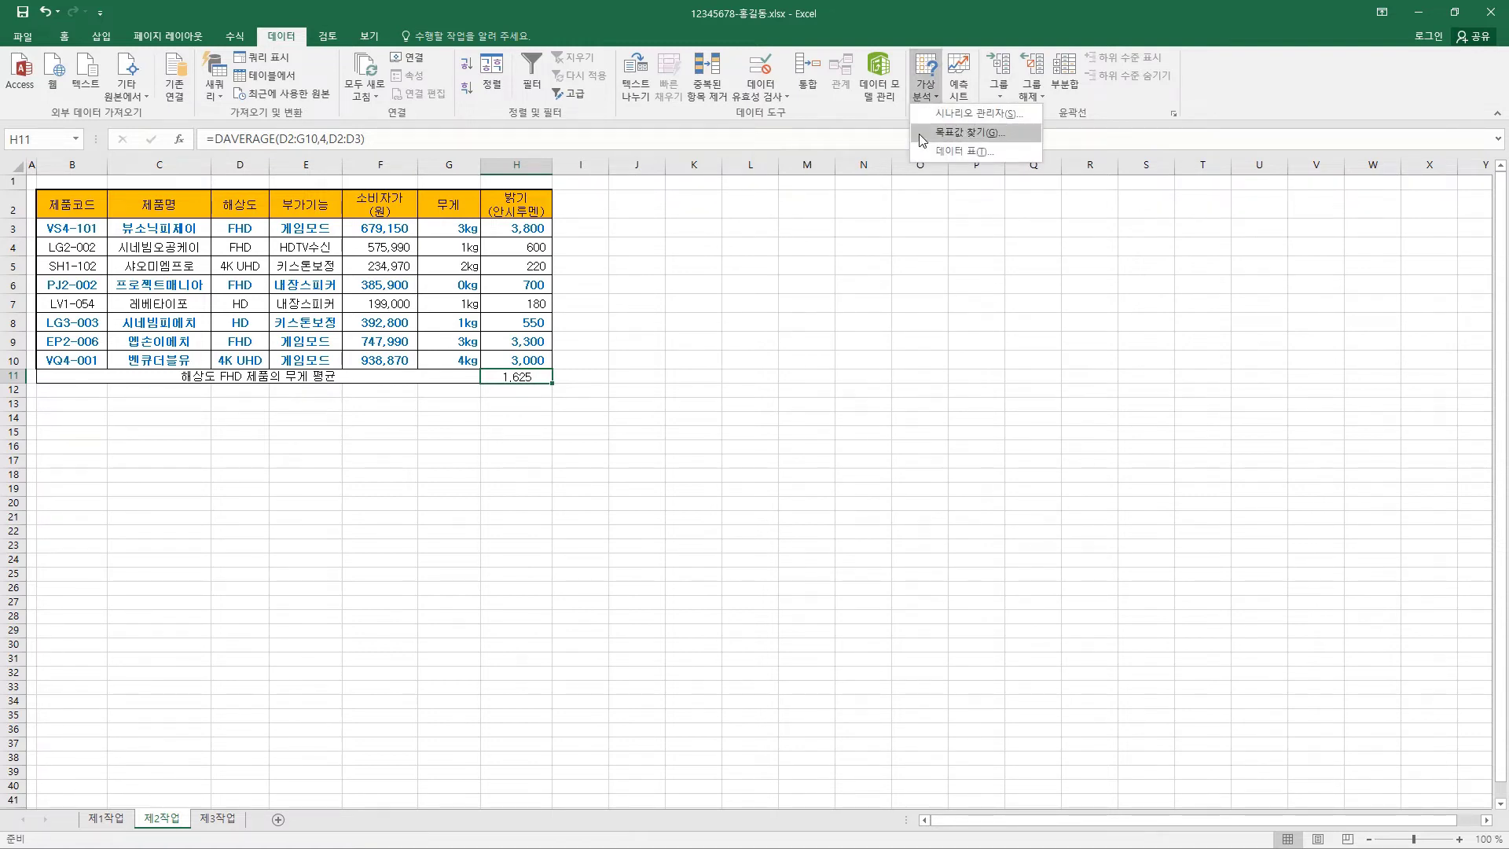
click(1003, 134)
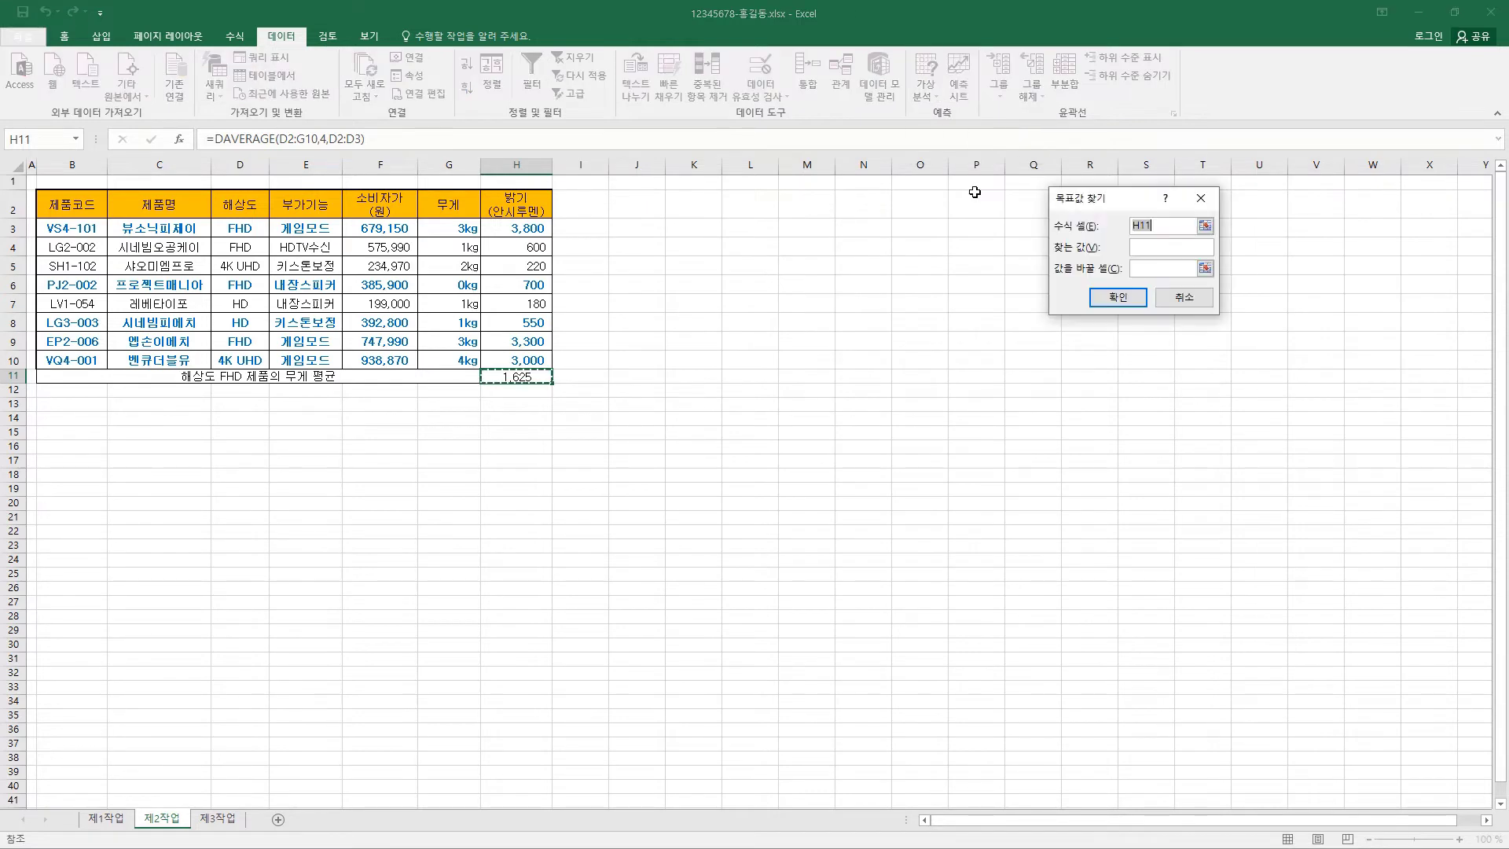
drag(1146, 202, 679, 191)
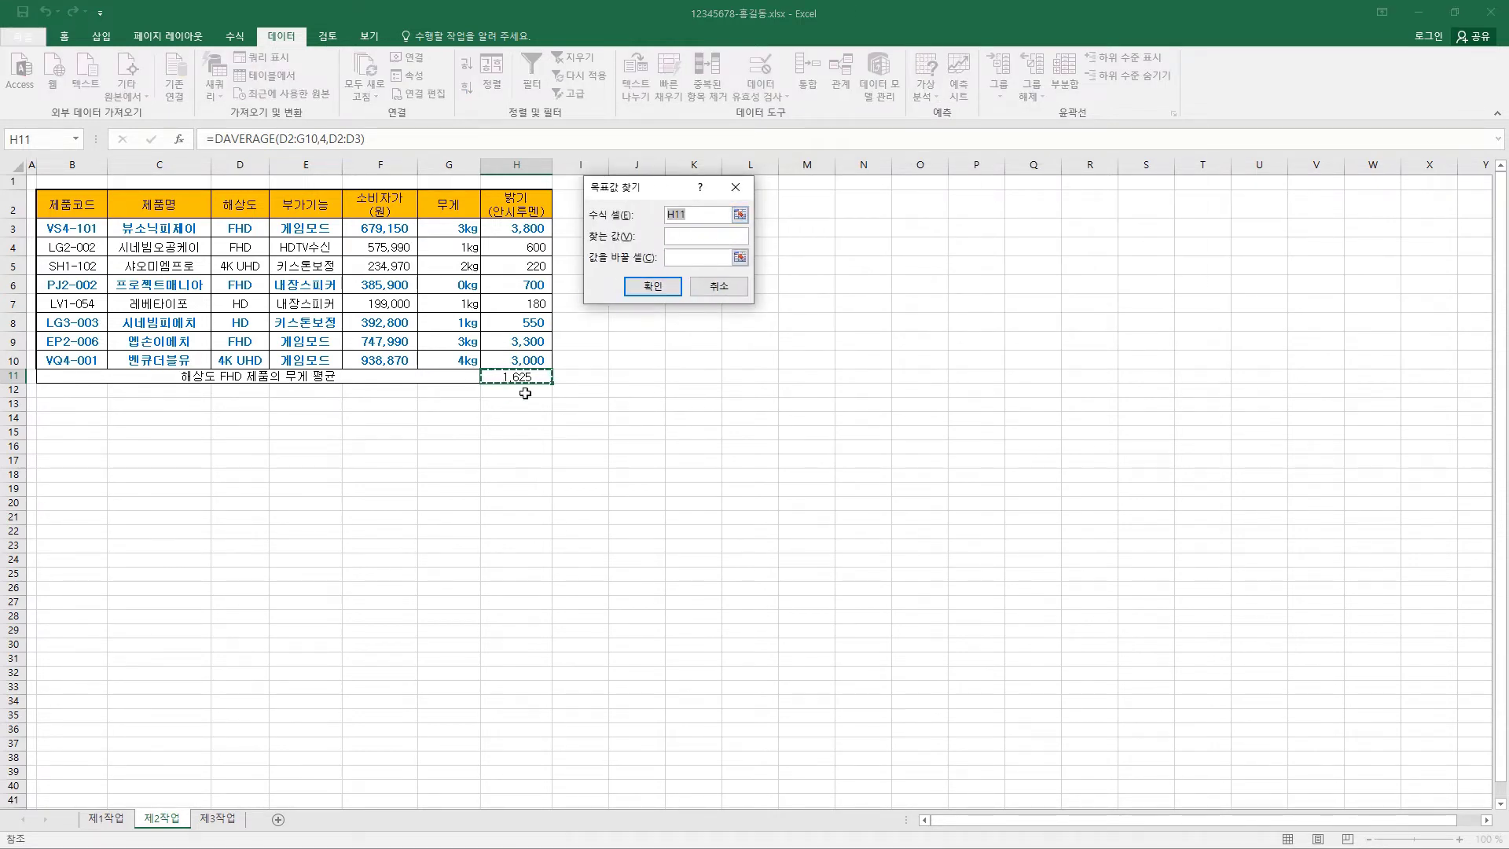
click(697, 216)
click(691, 256)
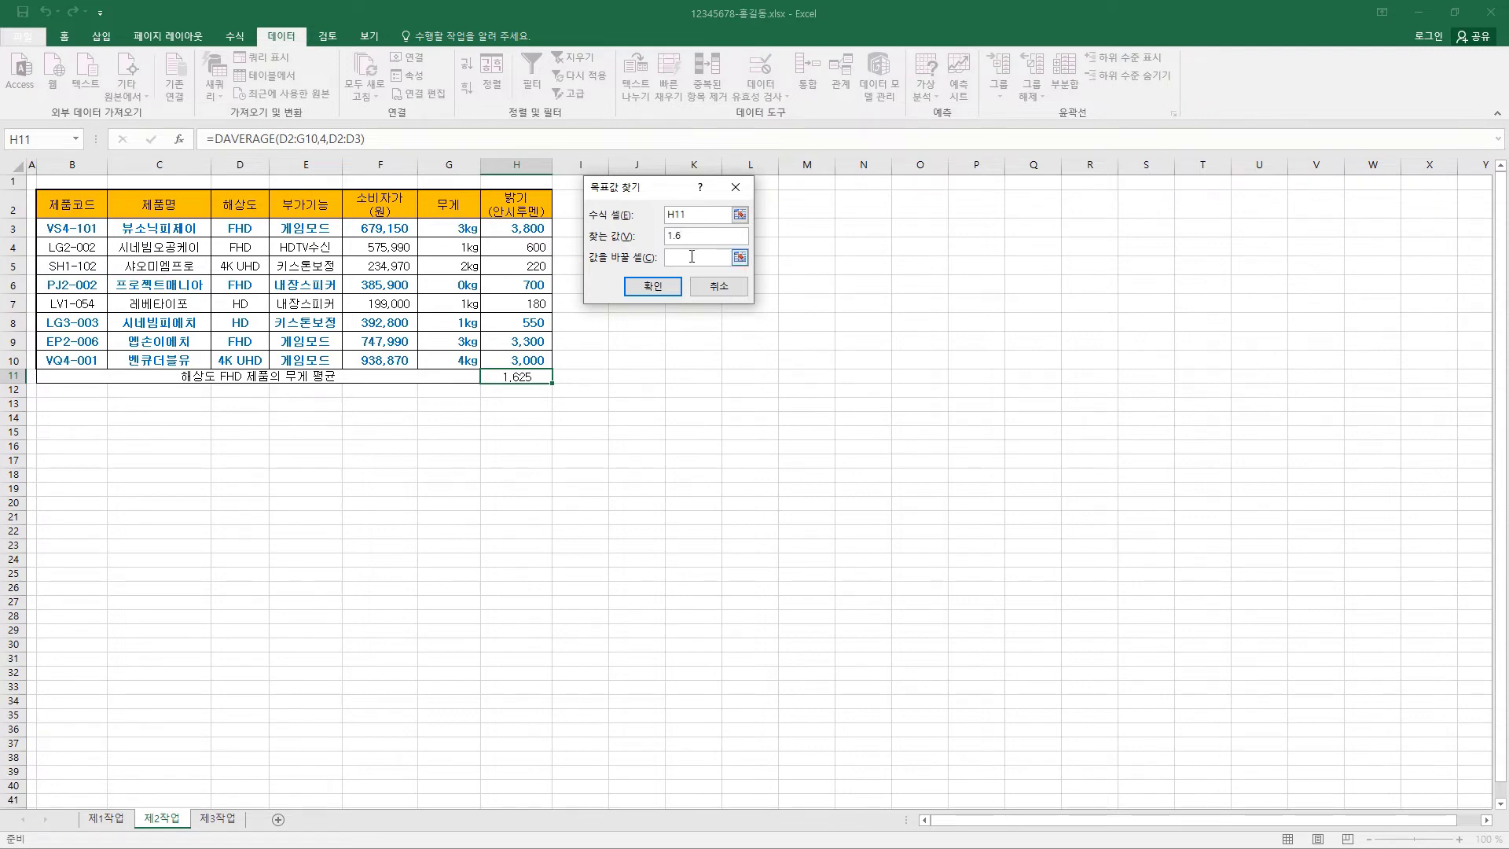
click(462, 230)
click(665, 288)
drag(663, 200, 682, 228)
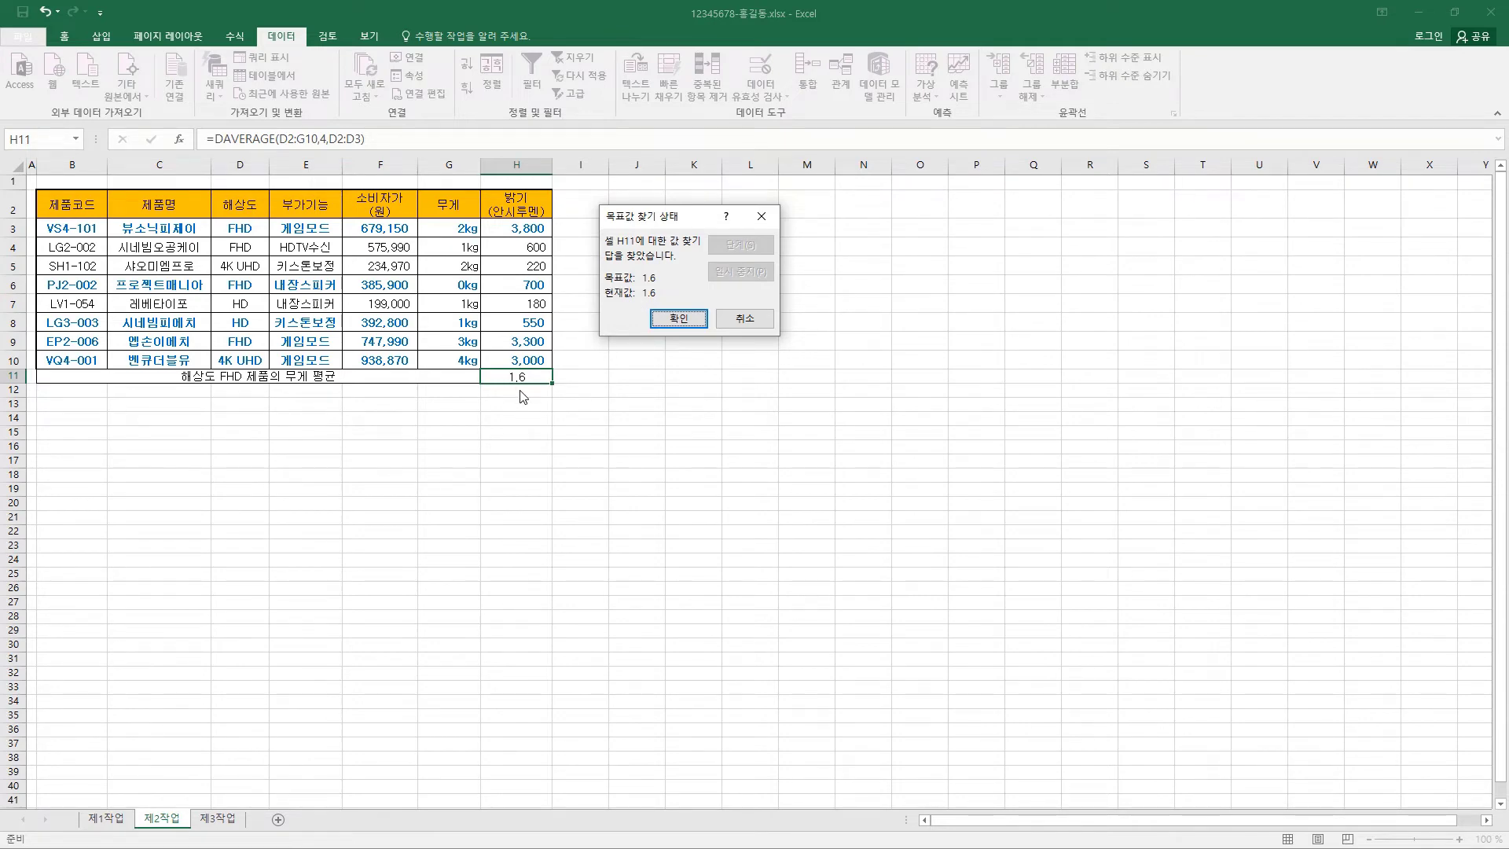
click(696, 322)
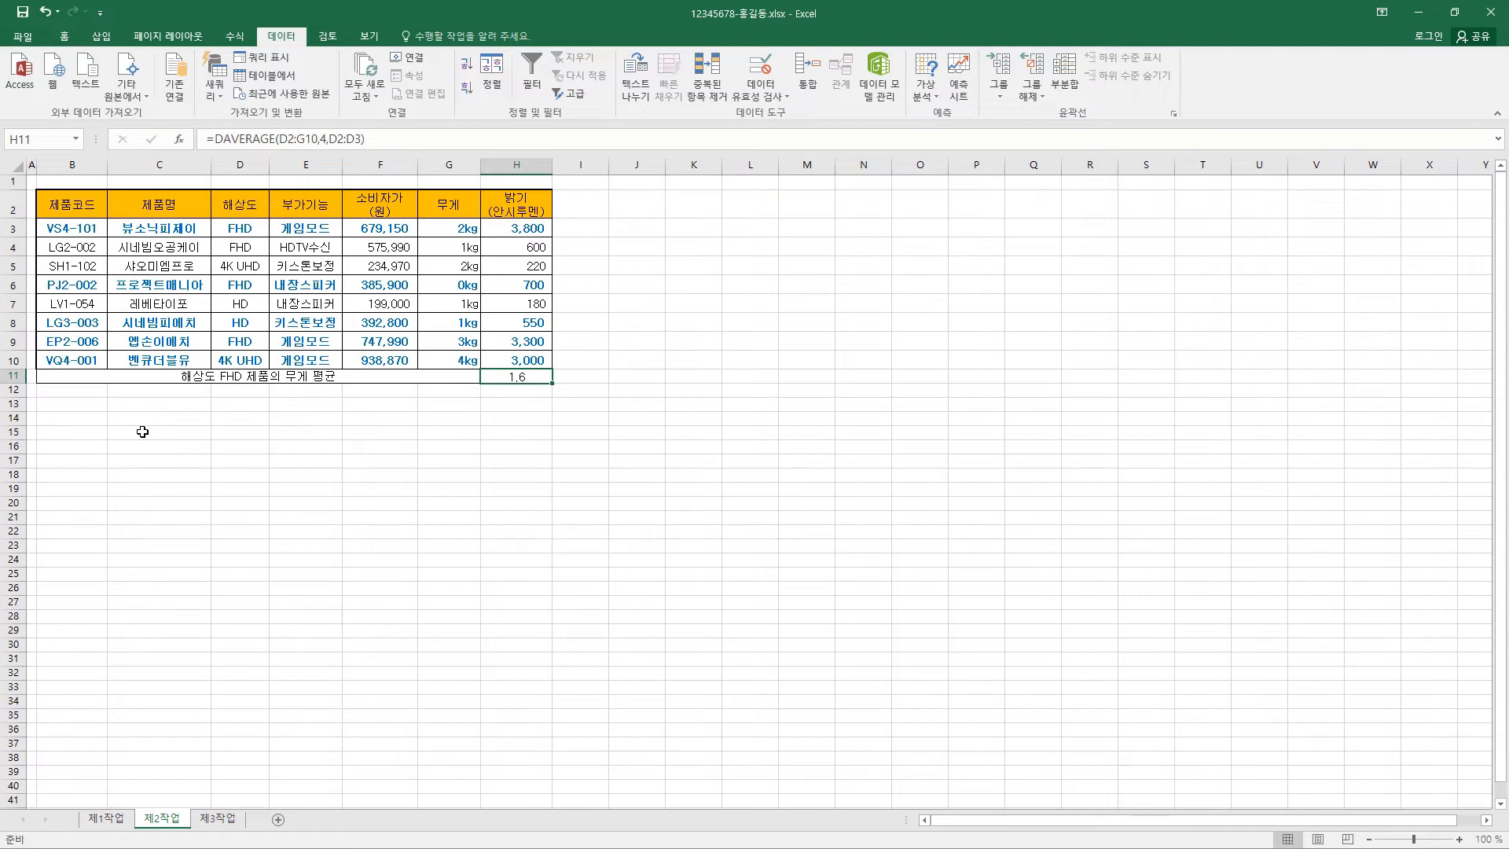
Copy the 제품코드 and 소비자가(원) headers from B2 and F2 and paste them at B14
click(89, 205)
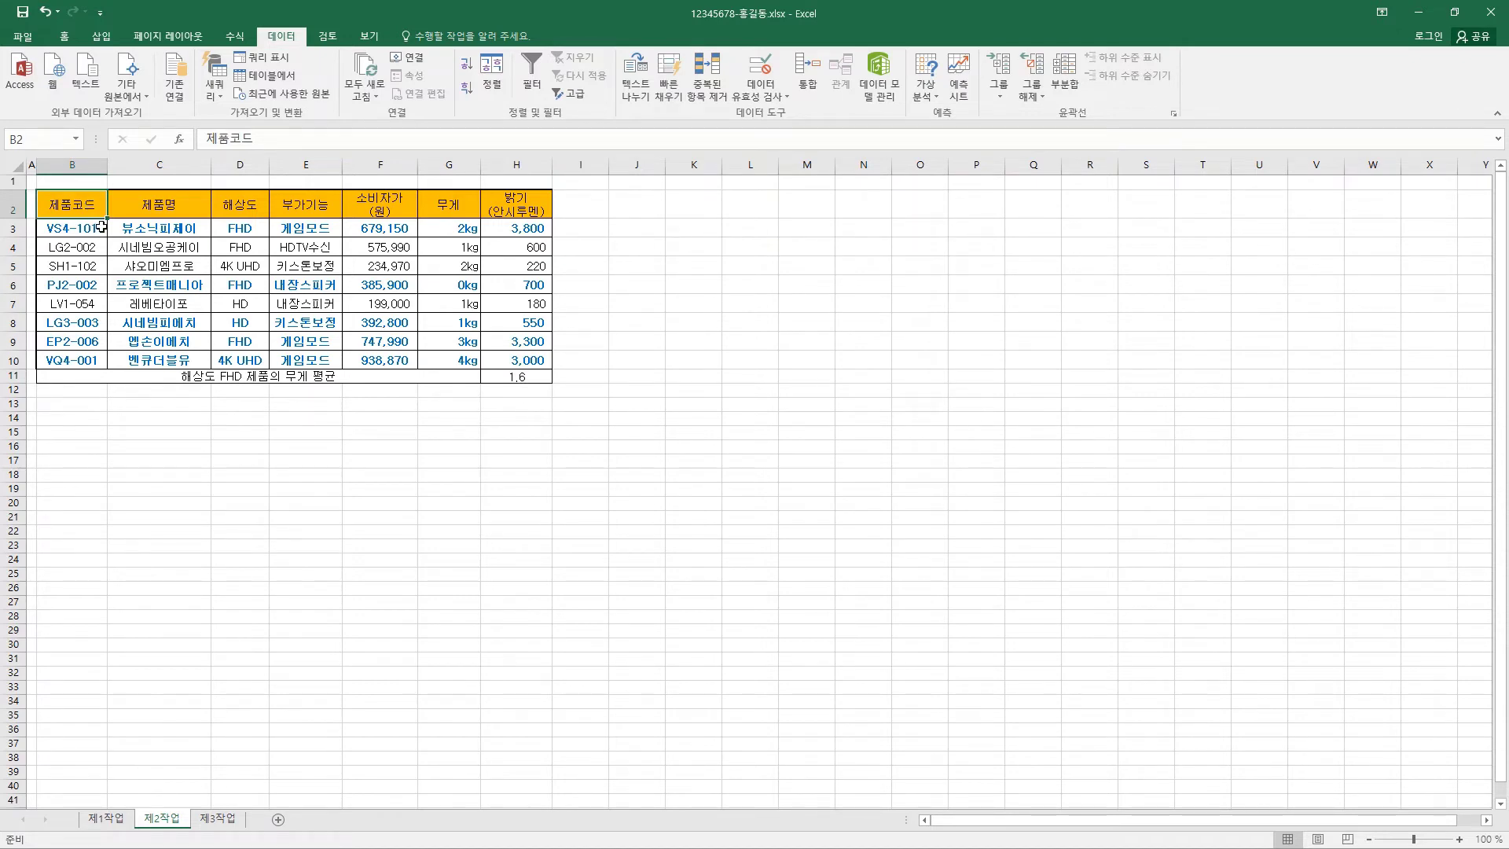
ctrl+click(396, 204)
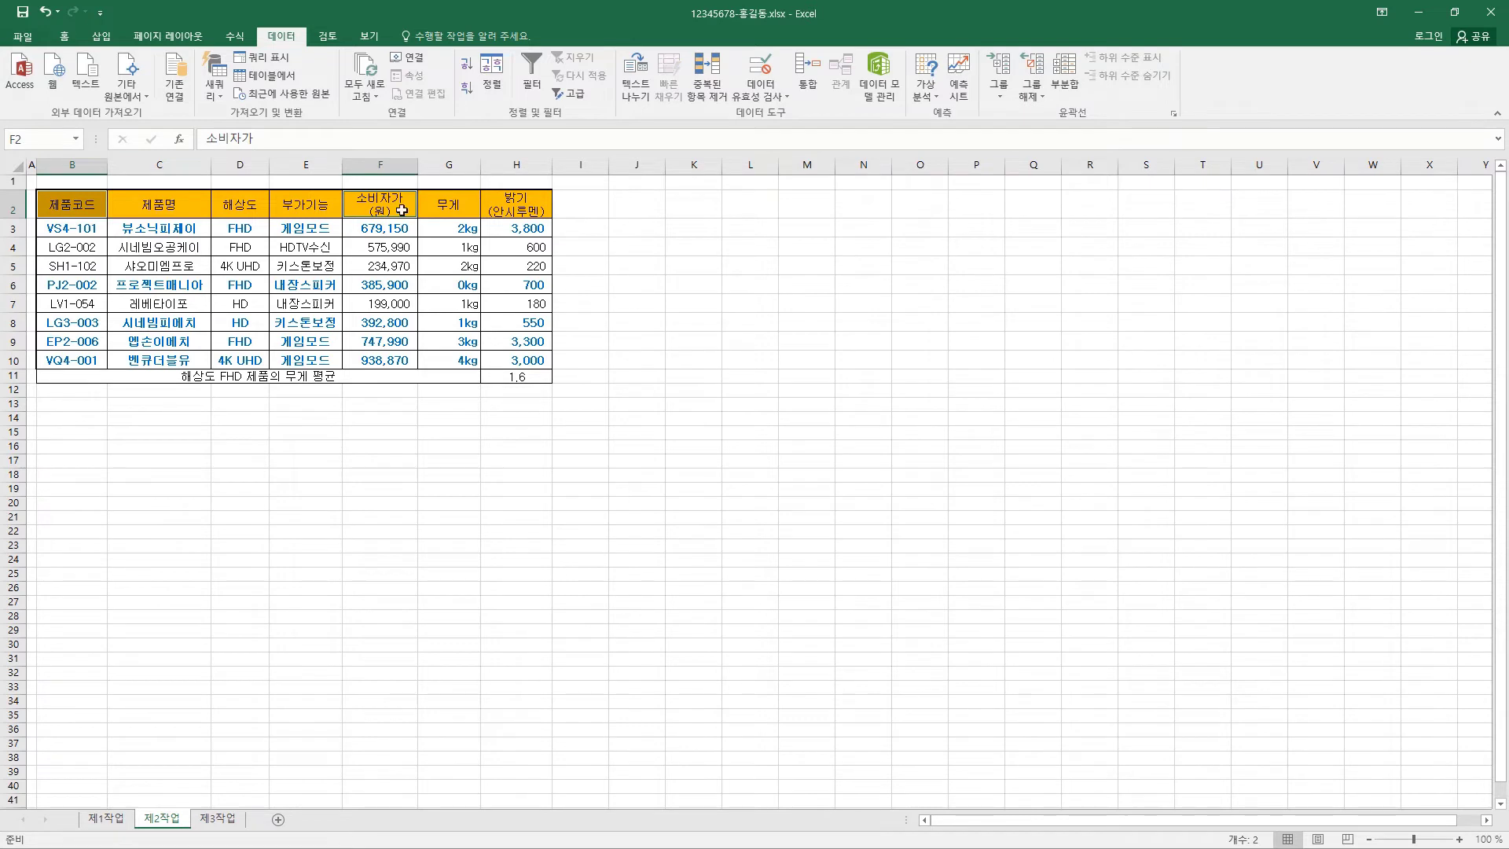
key(ctrl+c)
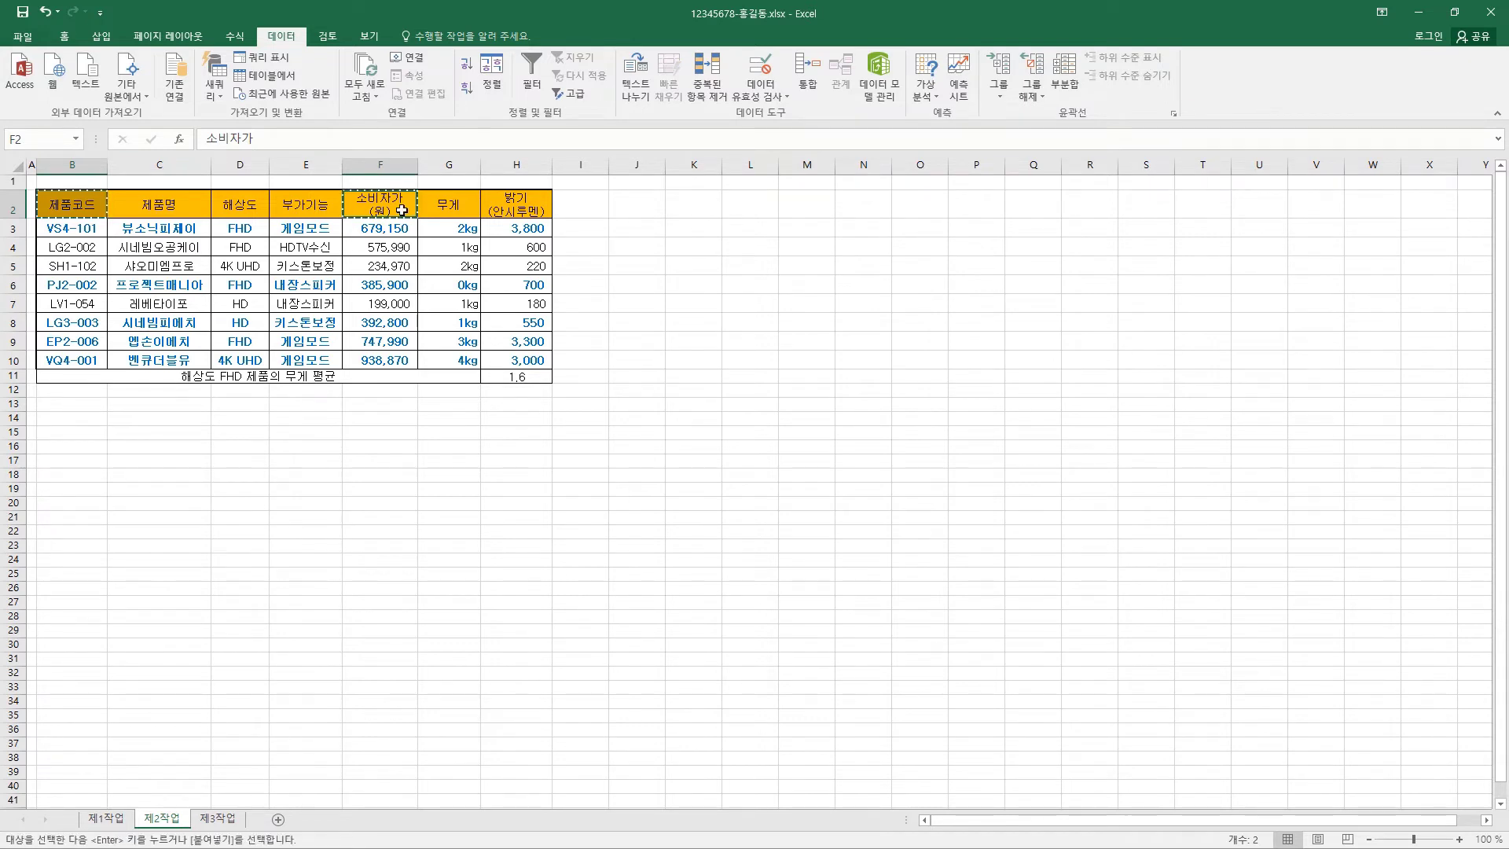
click(80, 420)
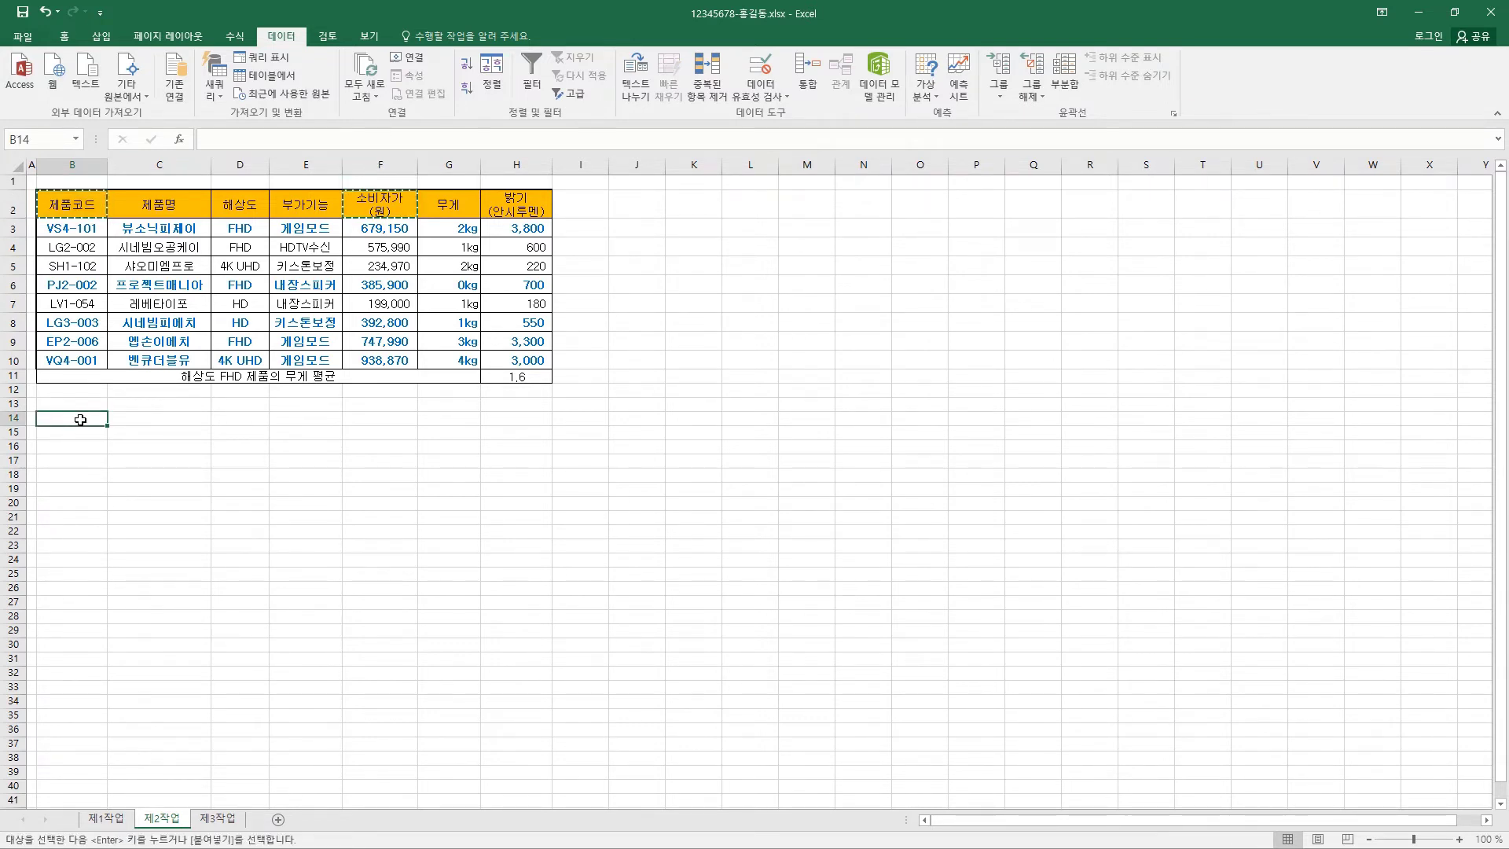
key(ctrl+v)
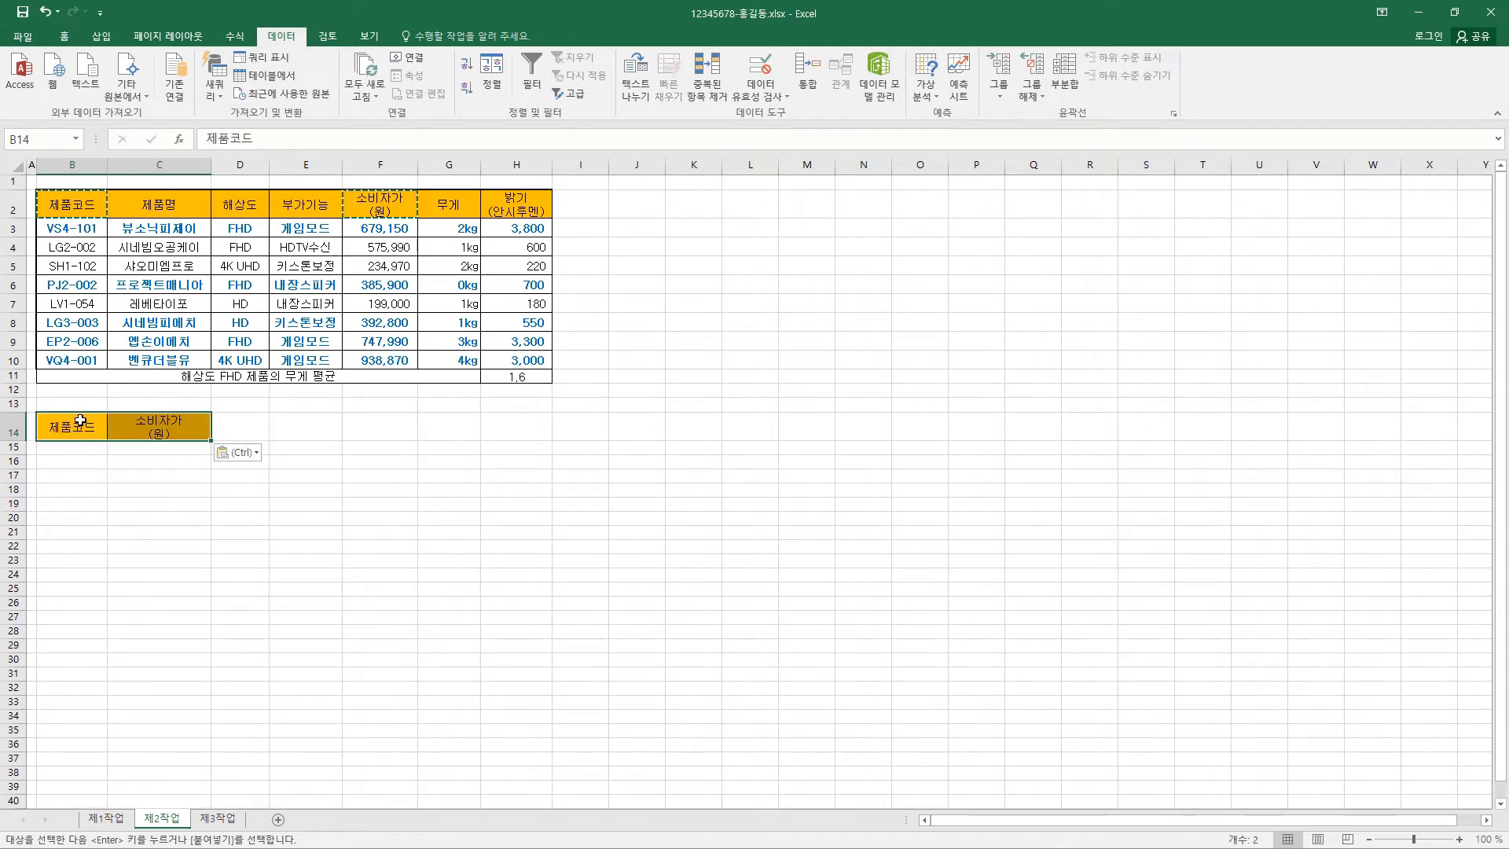
Enter the product code criterion L* in B15 under the 제품코드 header
click(93, 427)
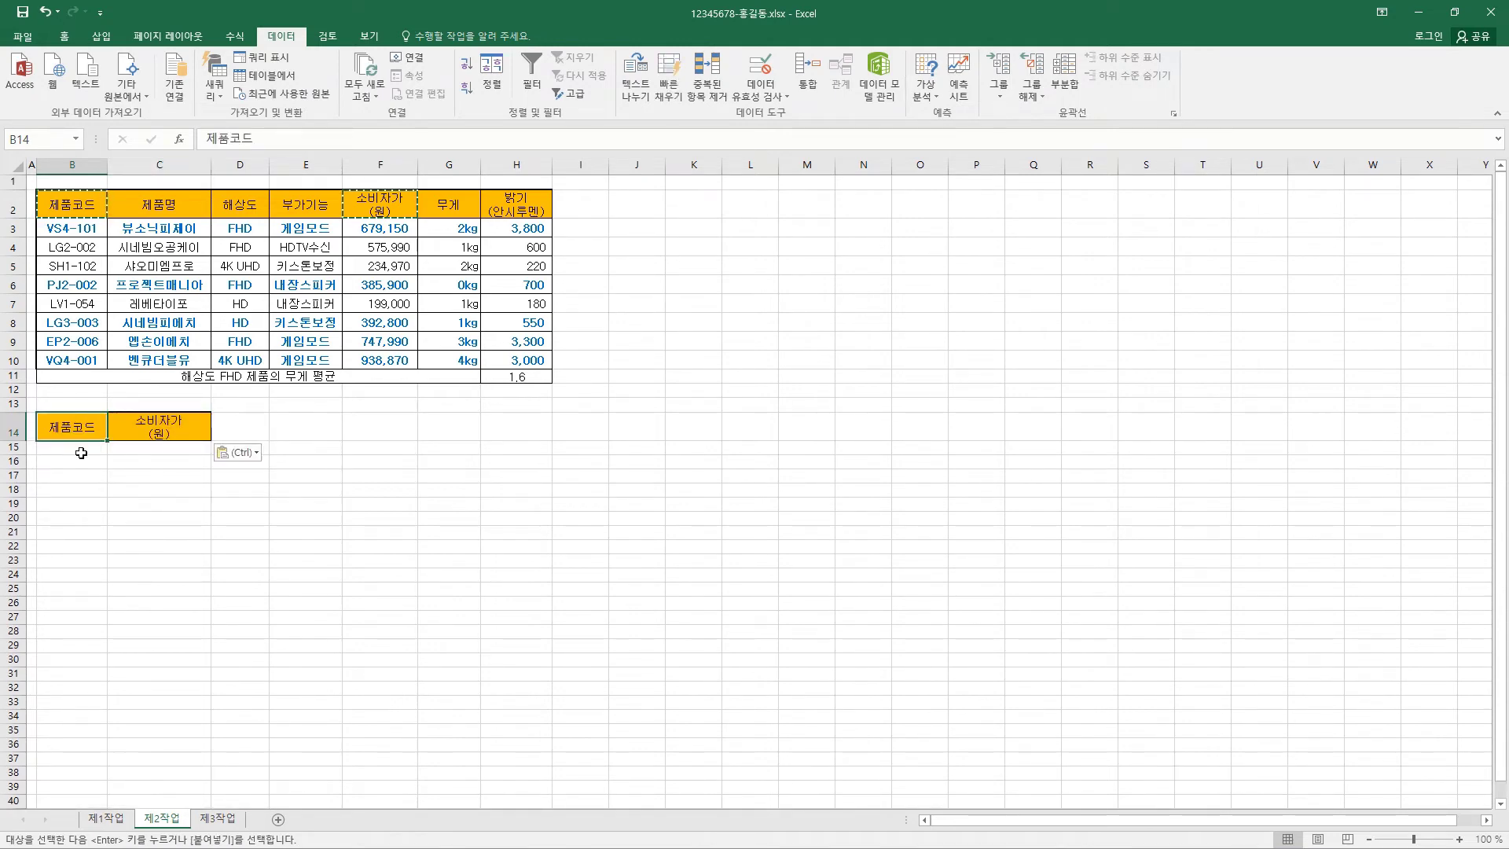
click(94, 446)
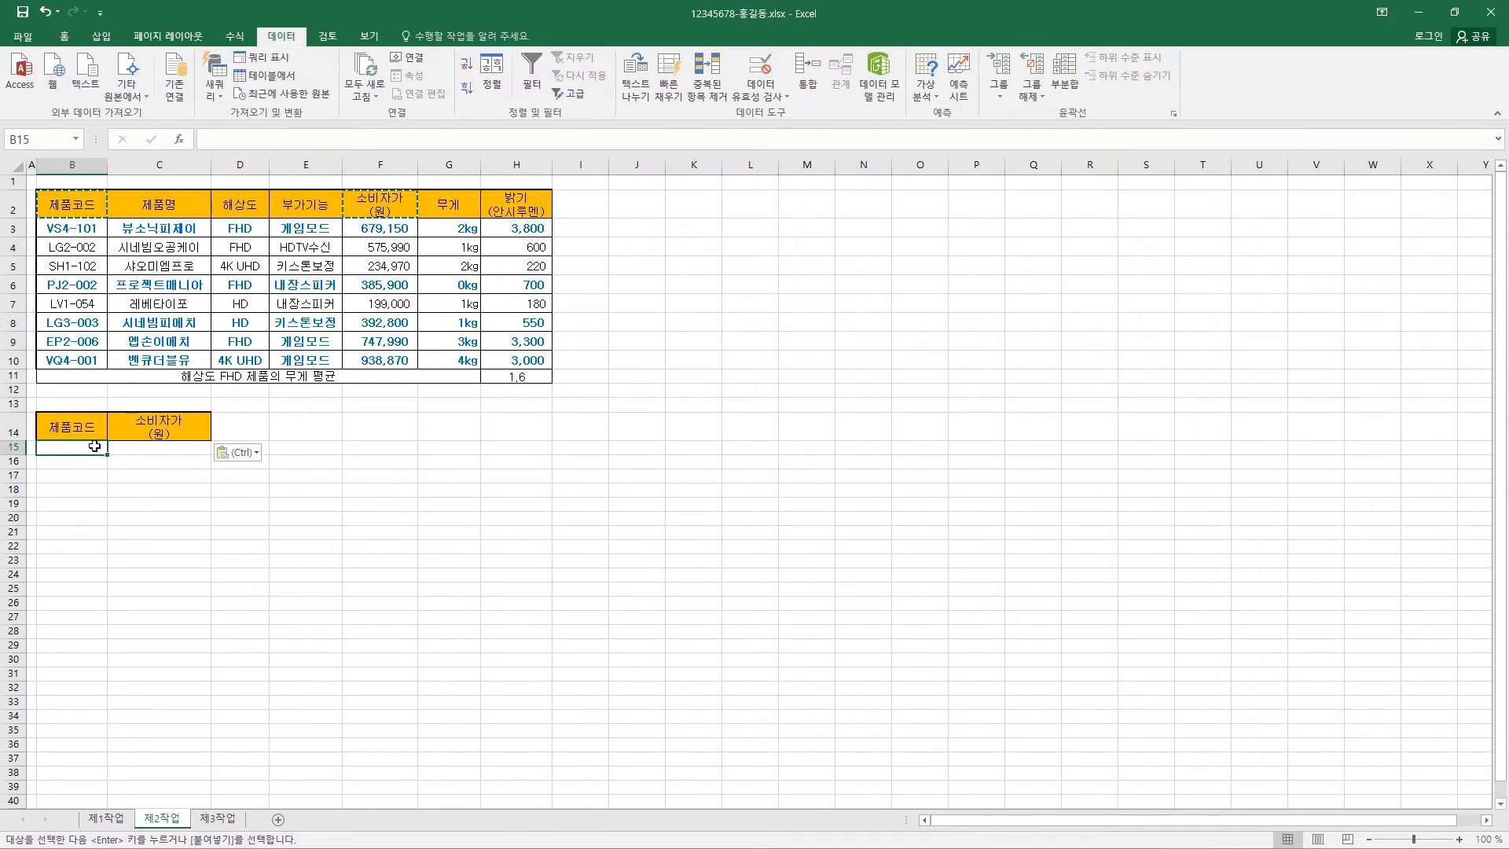
text(ㅣ)
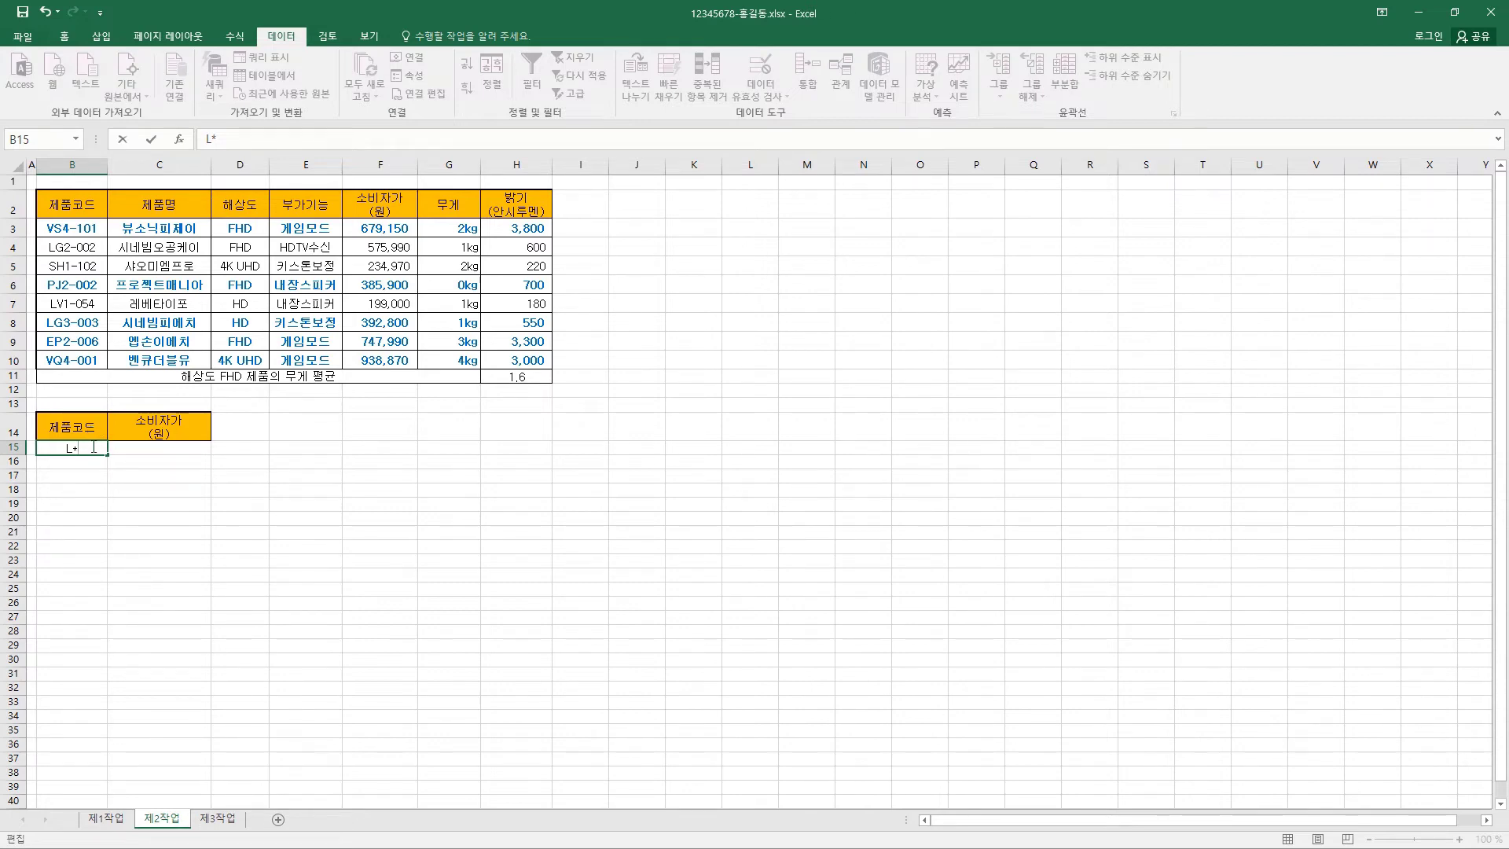
click(142, 449)
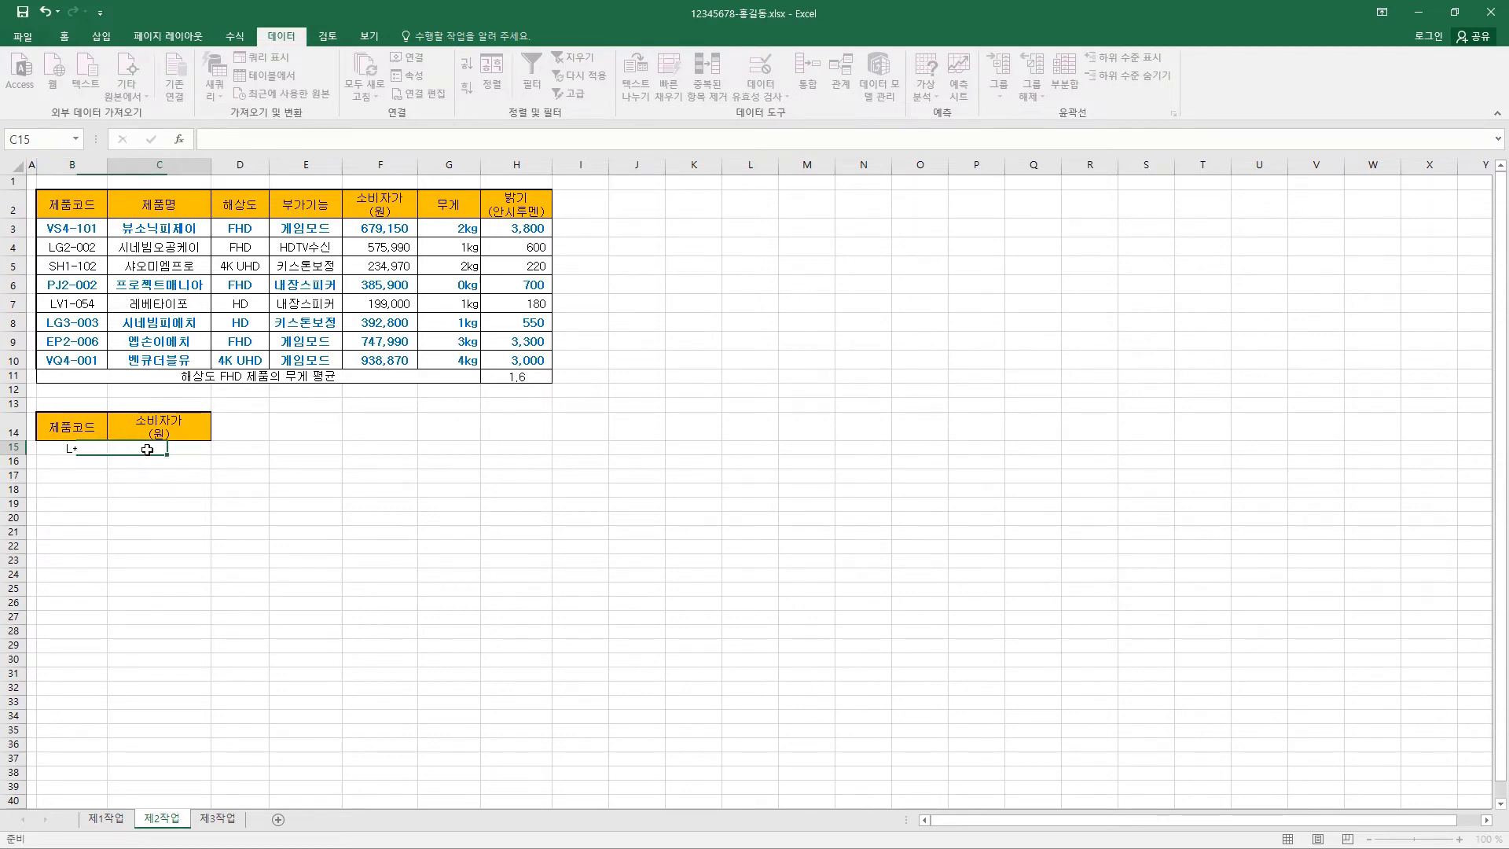
click(79, 447)
Enter the consumer price criterion <=300000 in C16, one row below the product code criterion
click(154, 451)
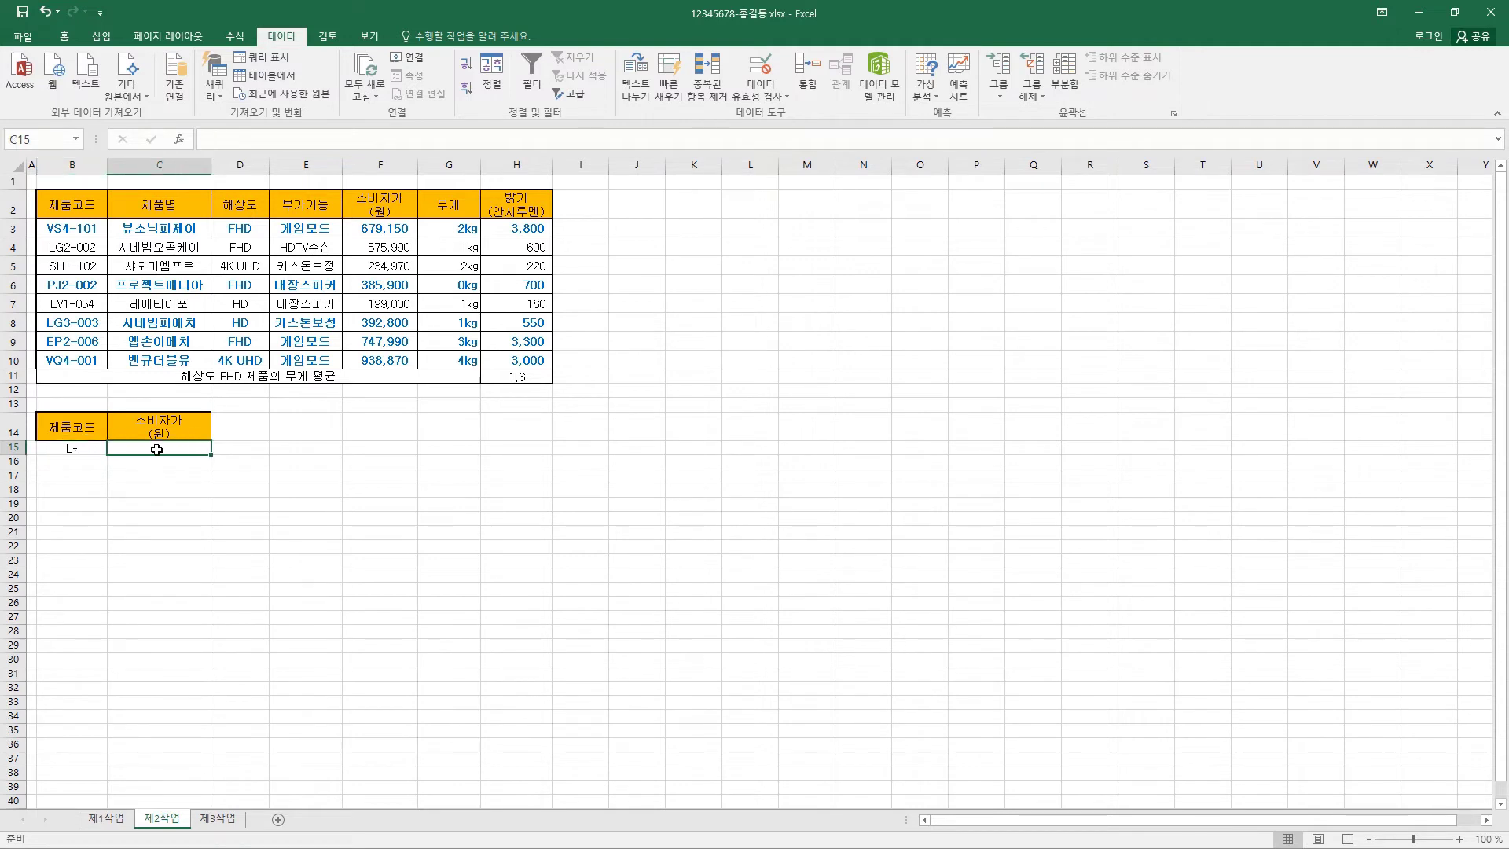
click(156, 460)
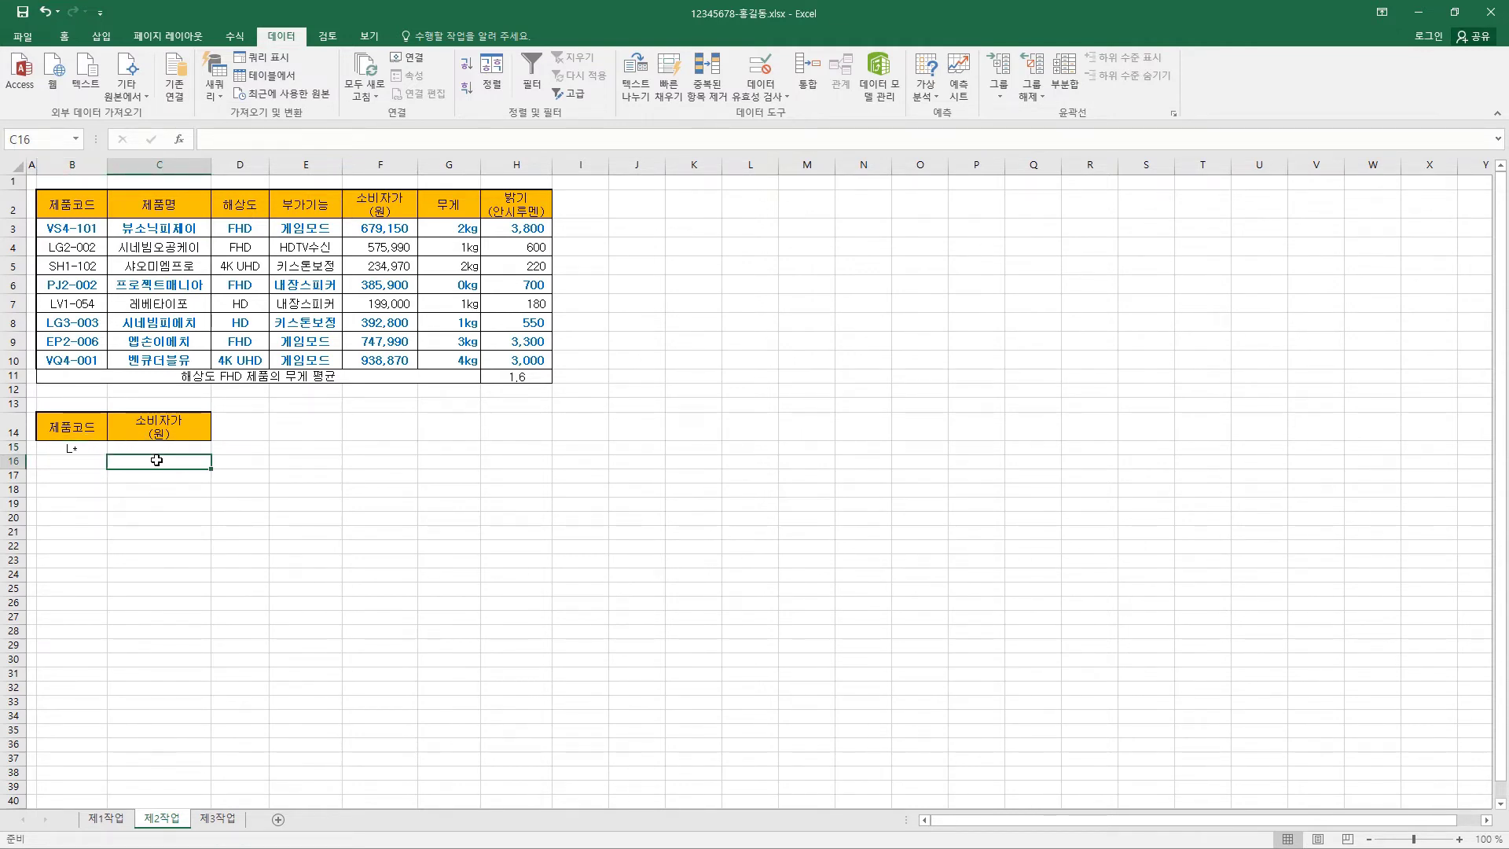
text(300000)
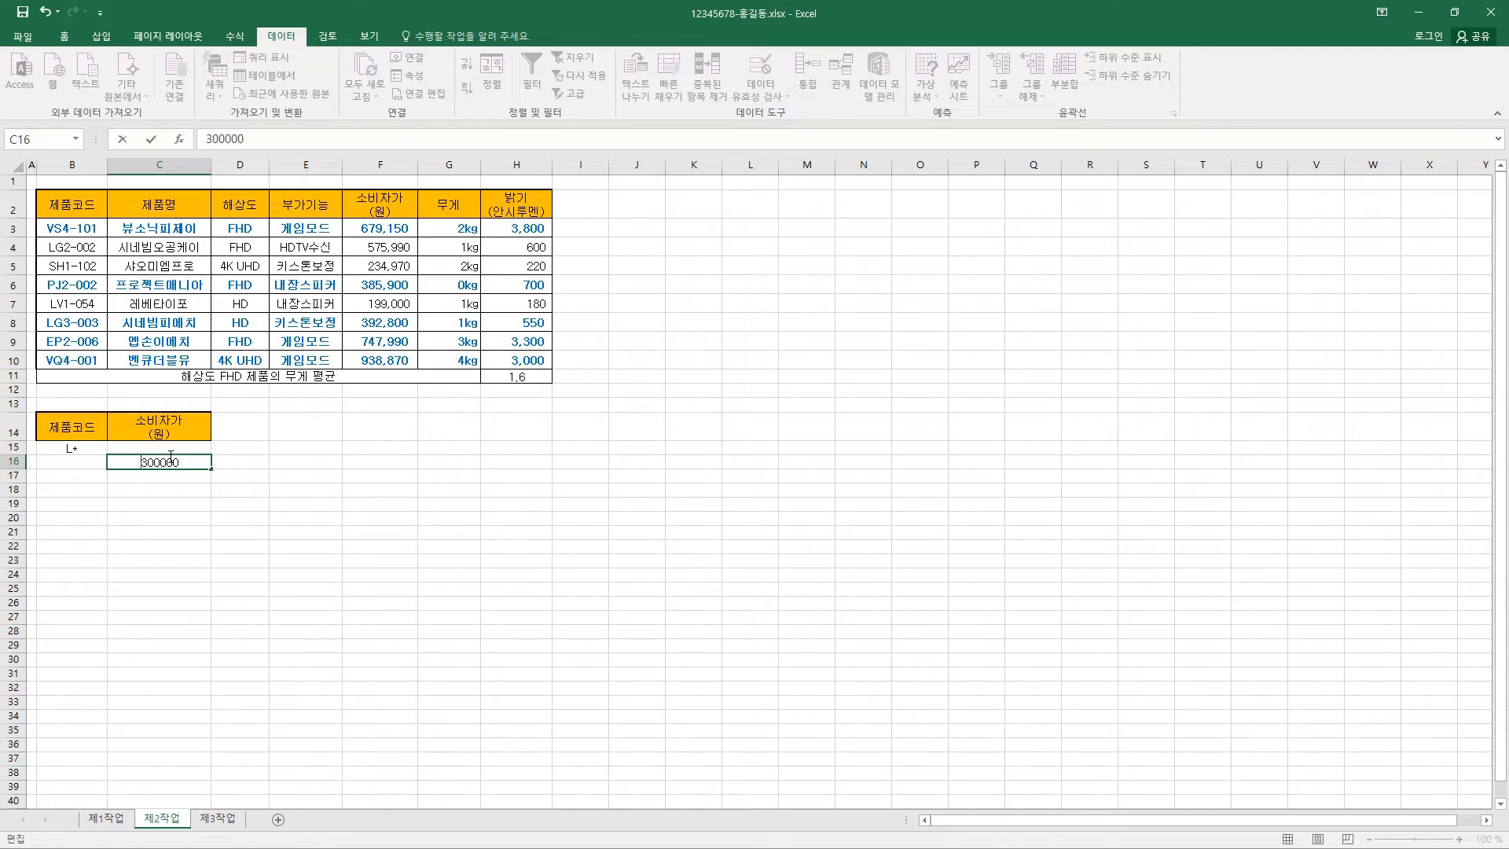
text(<=)
Copy the 제품명, 해상도, 소비자가(원) and 밝기(안시루멘) headers from row 2 and paste them at B18
click(145, 209)
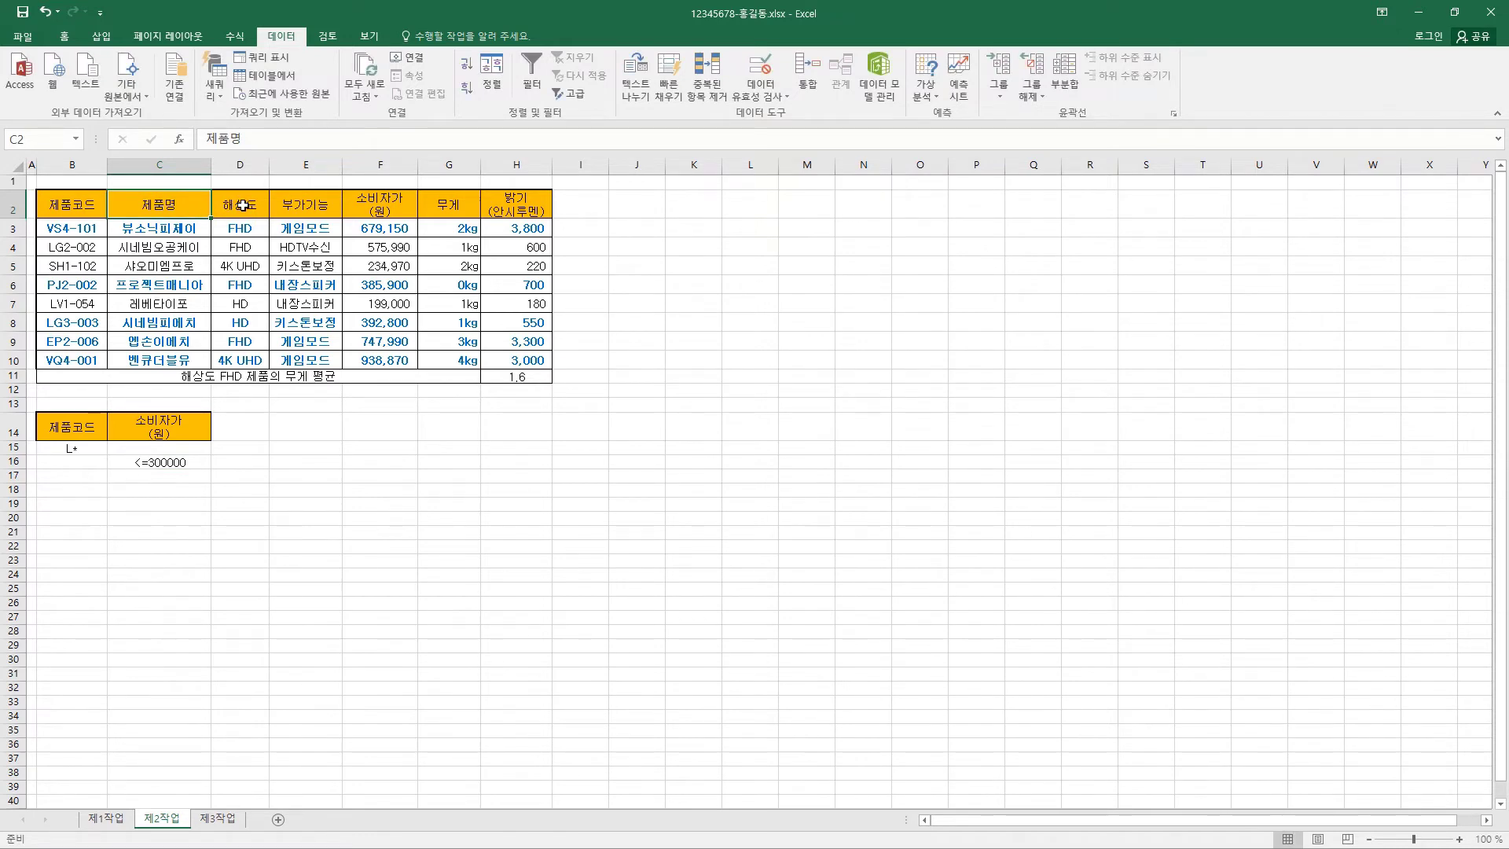
drag(194, 204, 226, 206)
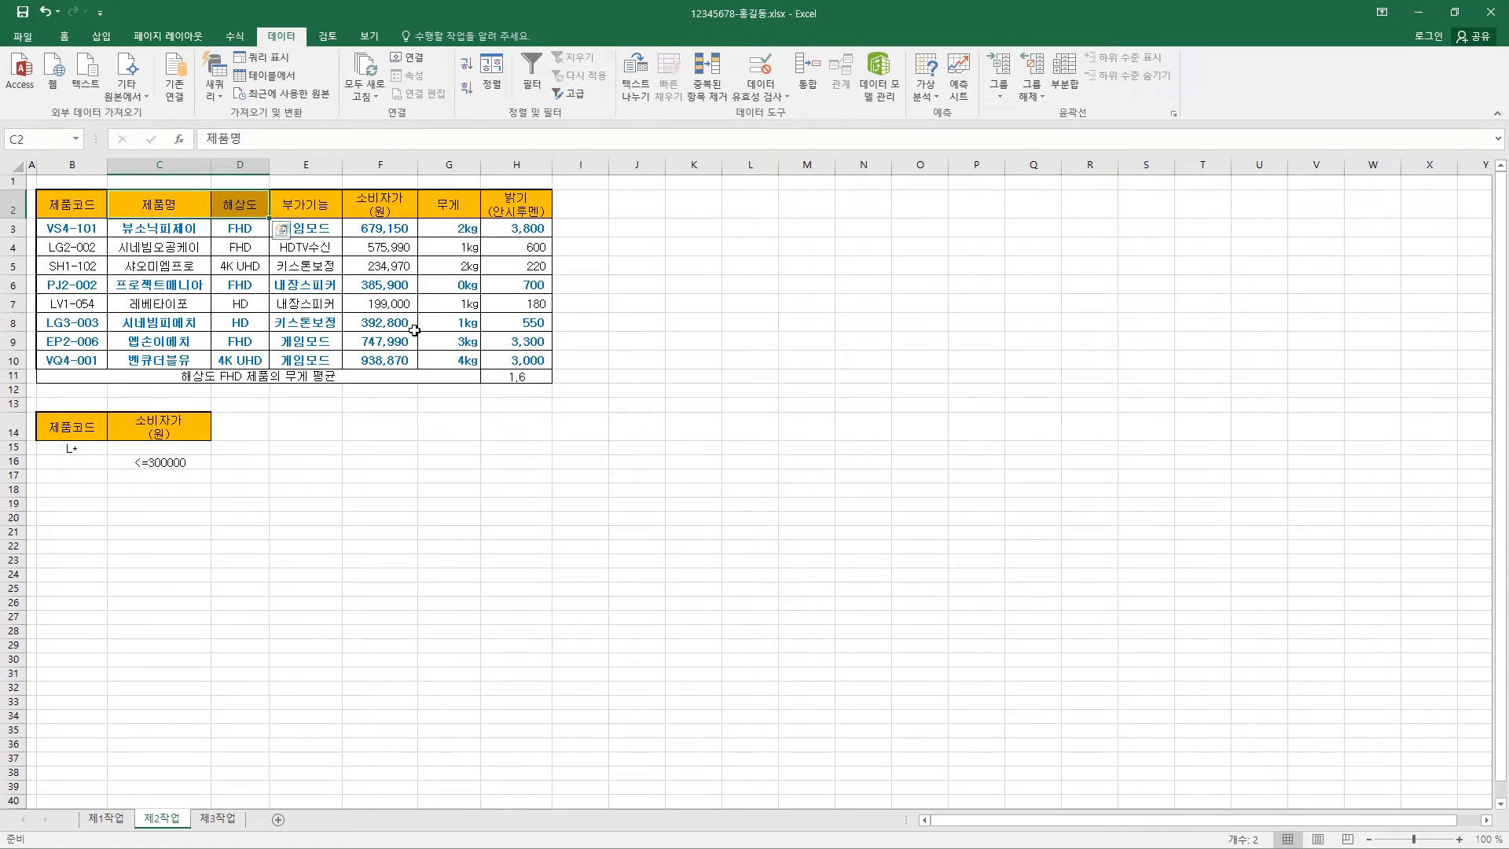
ctrl+click(383, 210)
ctrl+click(516, 206)
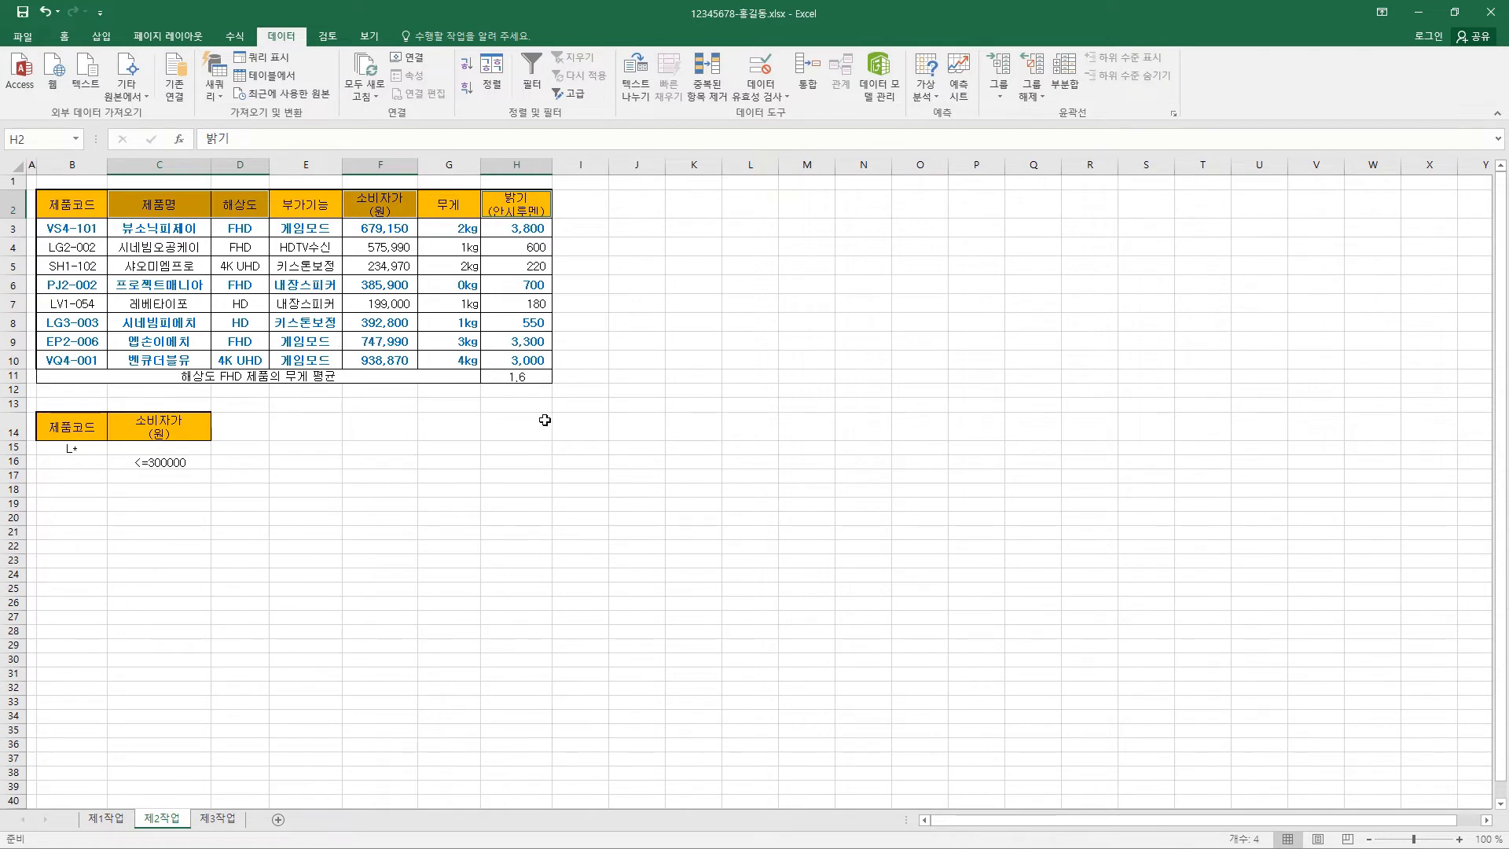
key(ctrl+c)
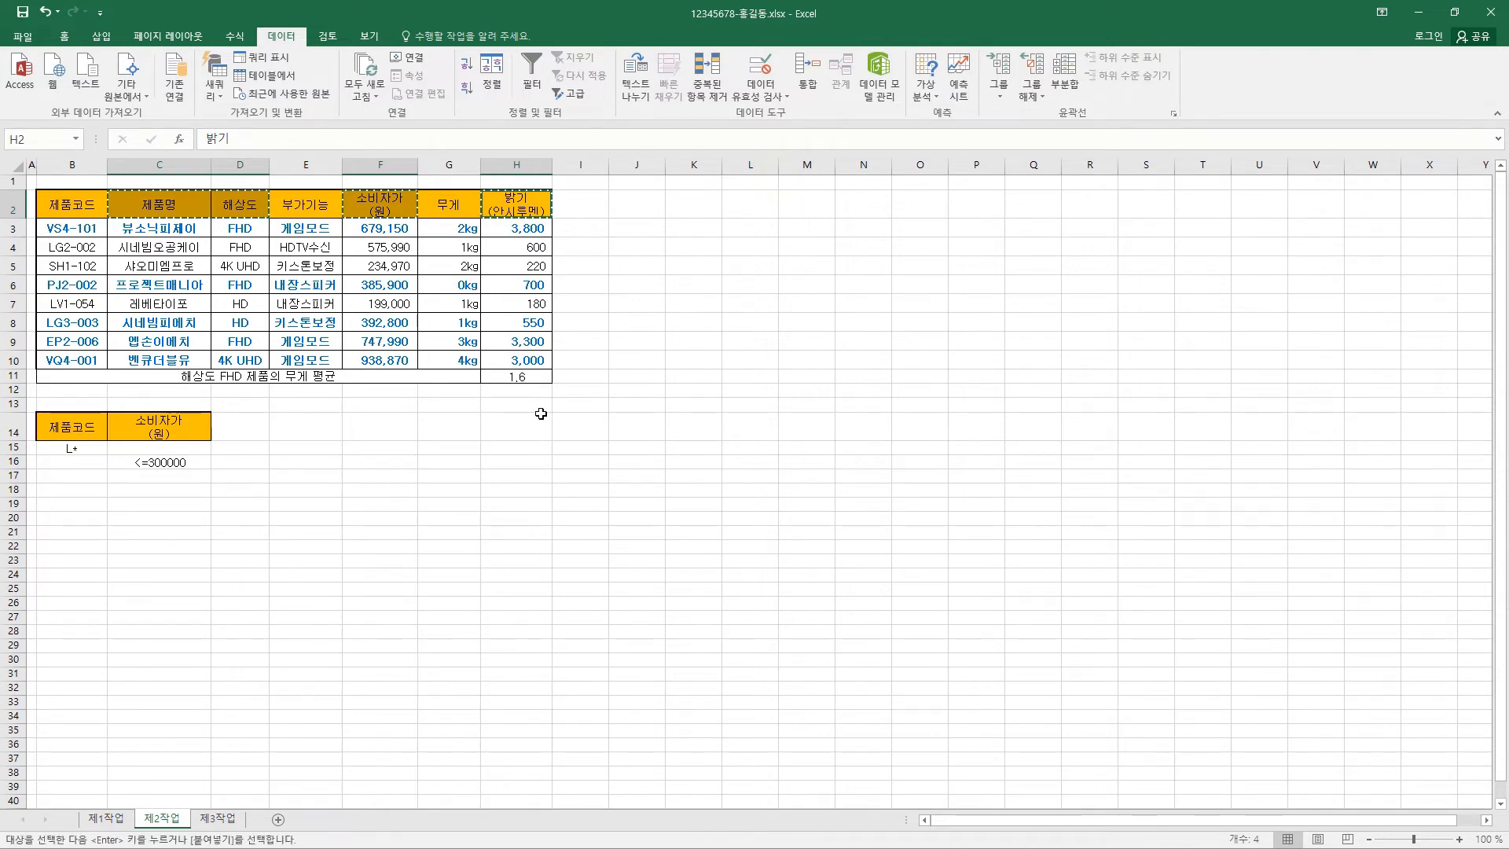
click(71, 489)
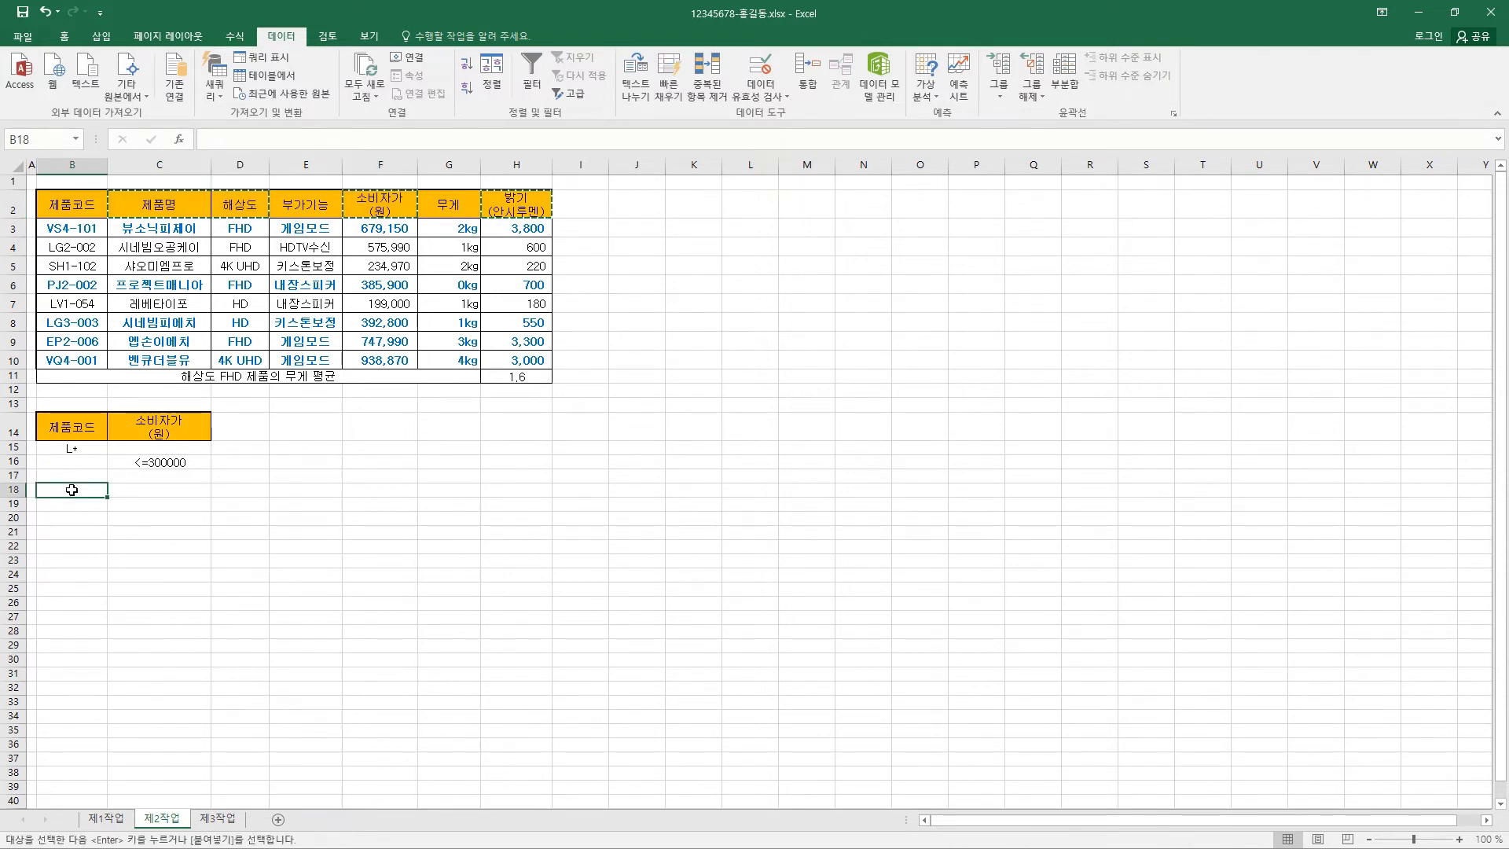
key(ctrl+v)
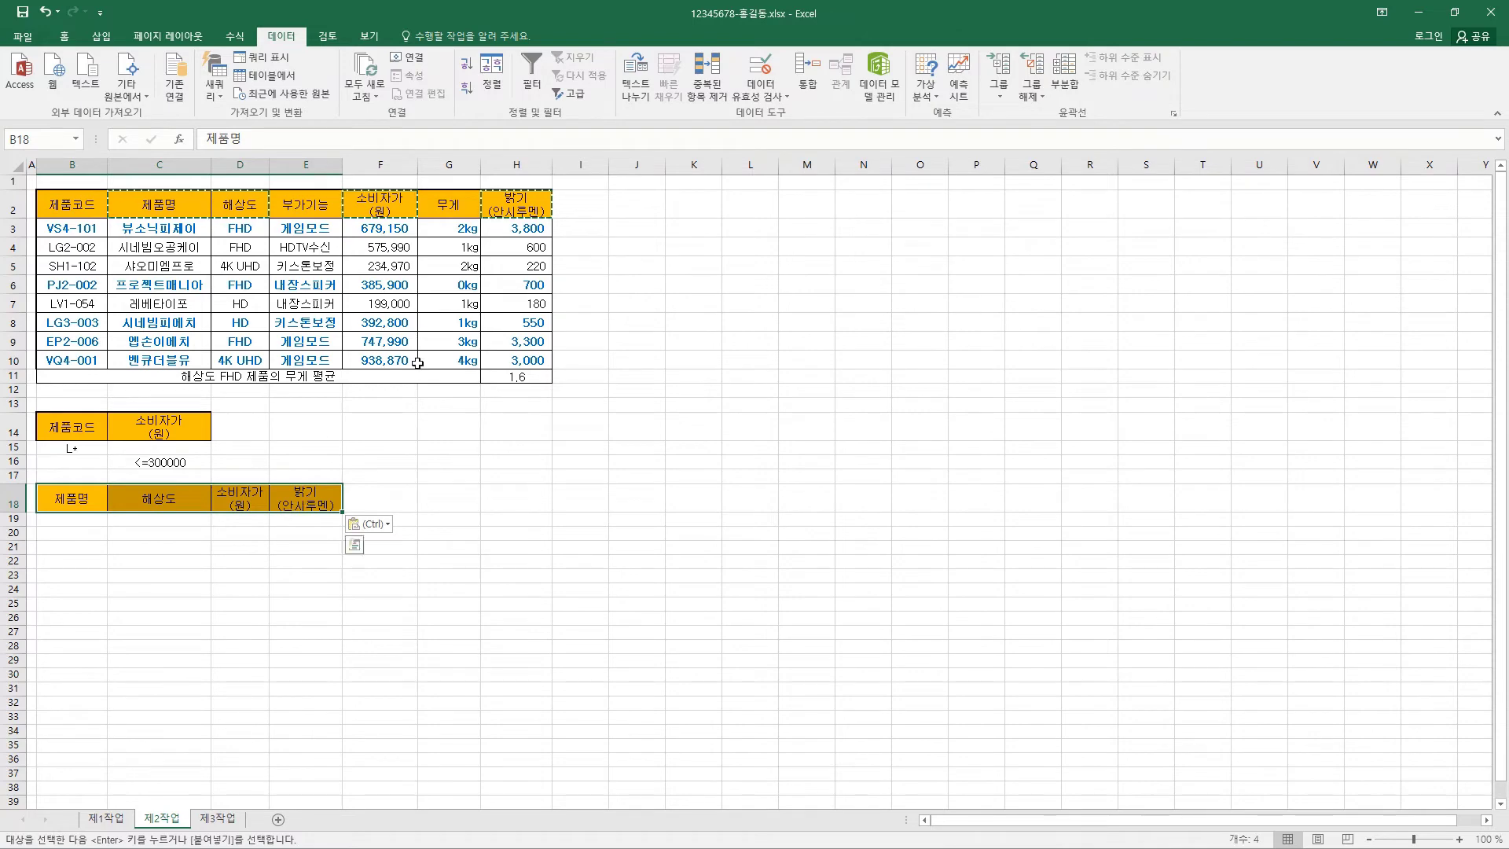
Start an advanced filter that copies results to another location, with B2:H10 as the list range
click(407, 269)
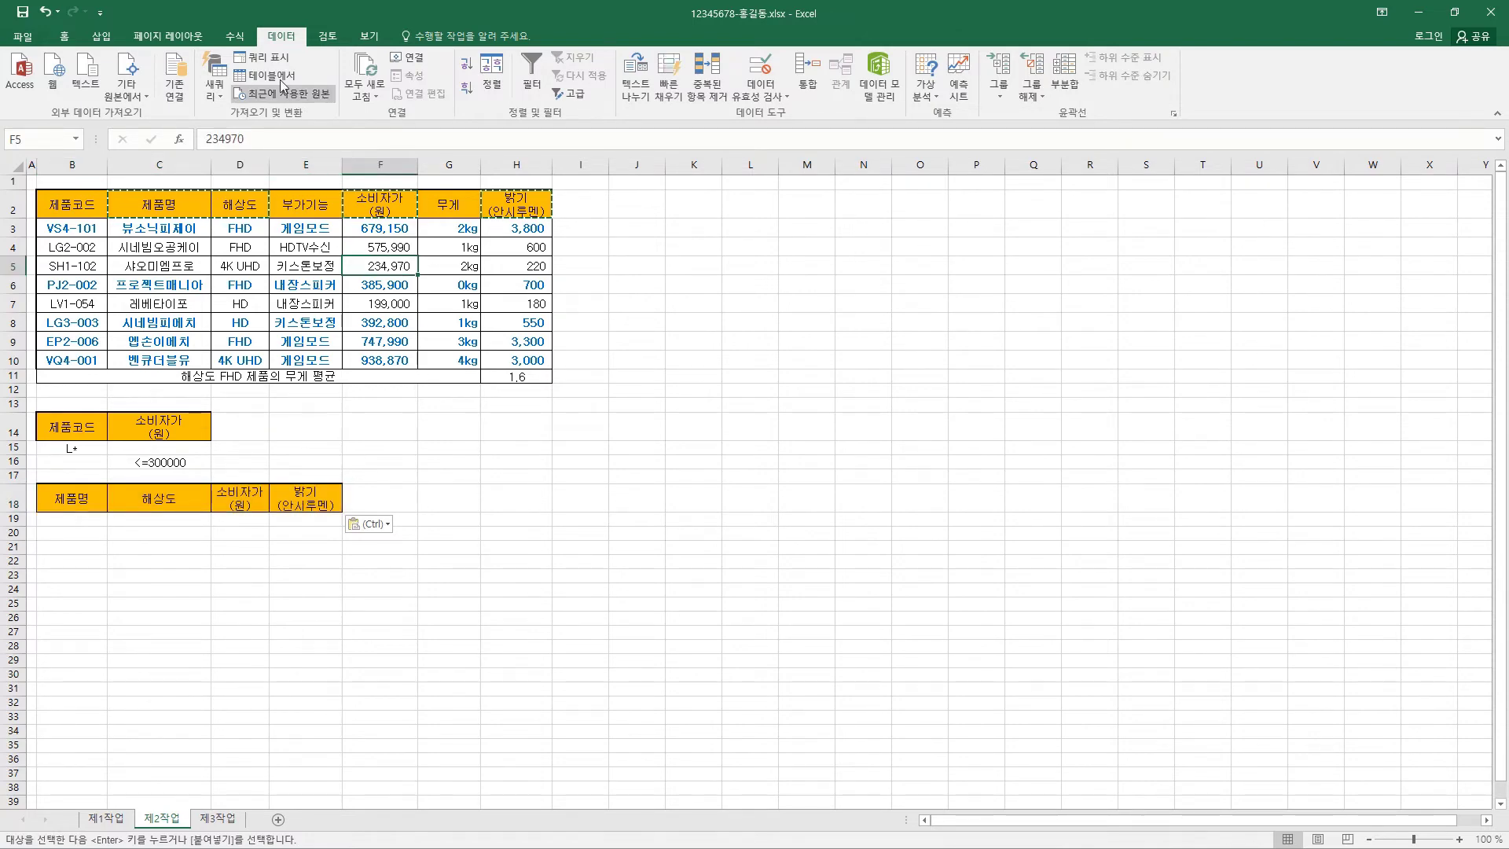
click(588, 98)
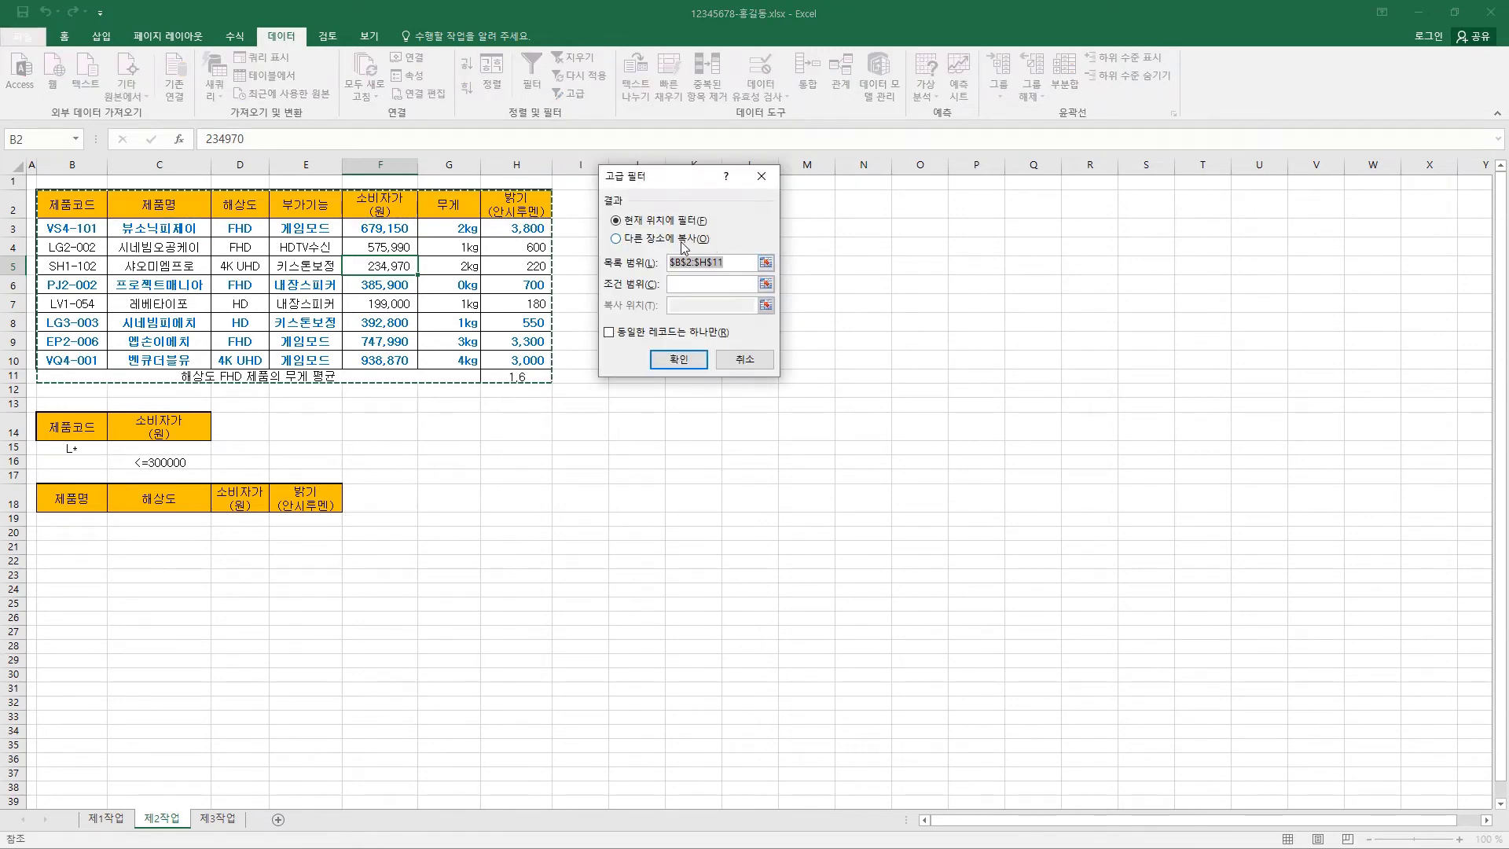
click(686, 247)
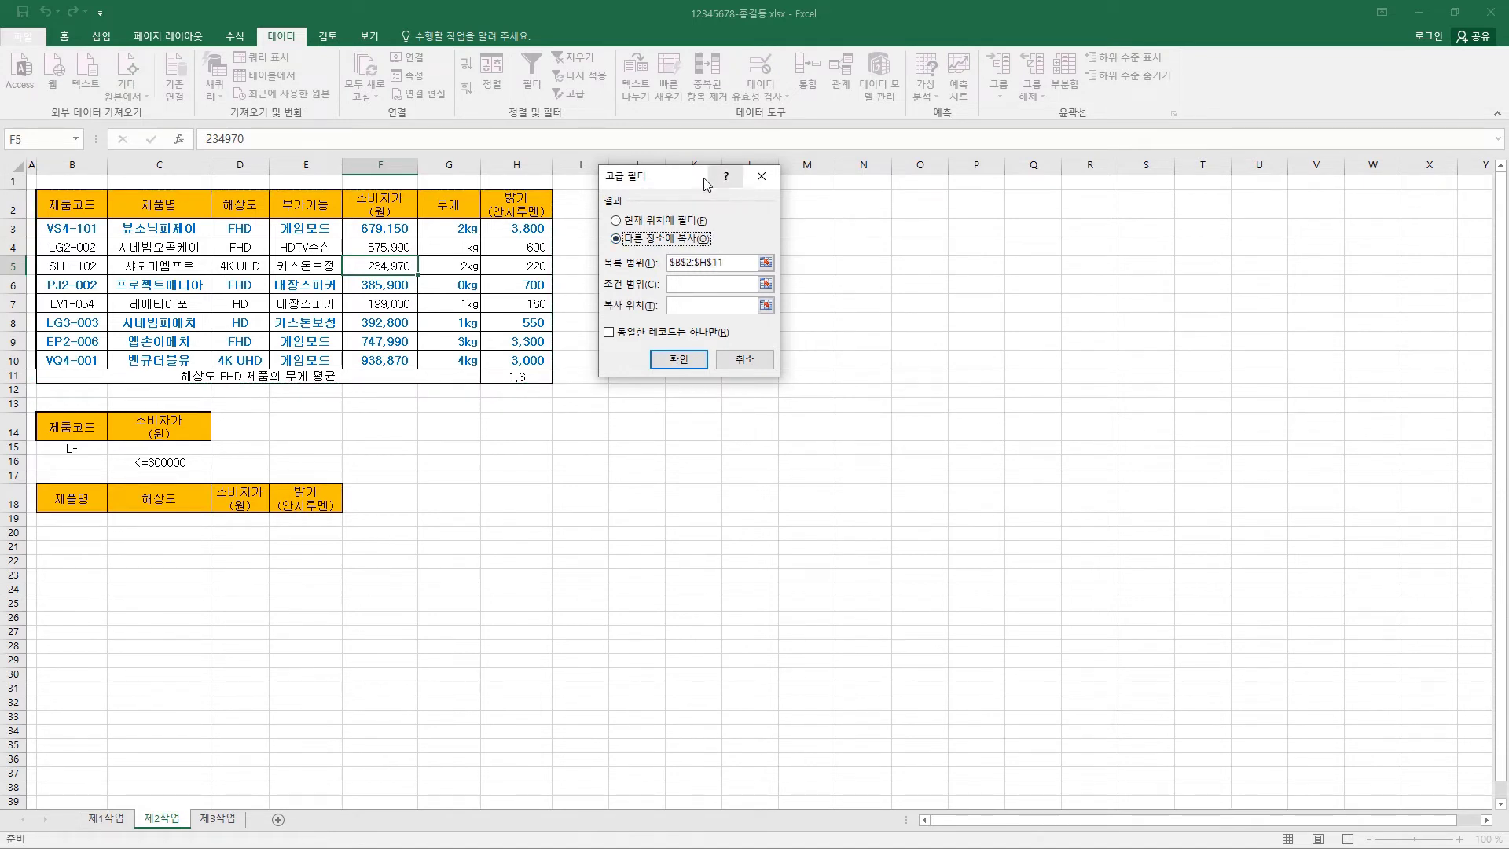
drag(723, 176, 776, 176)
click(789, 265)
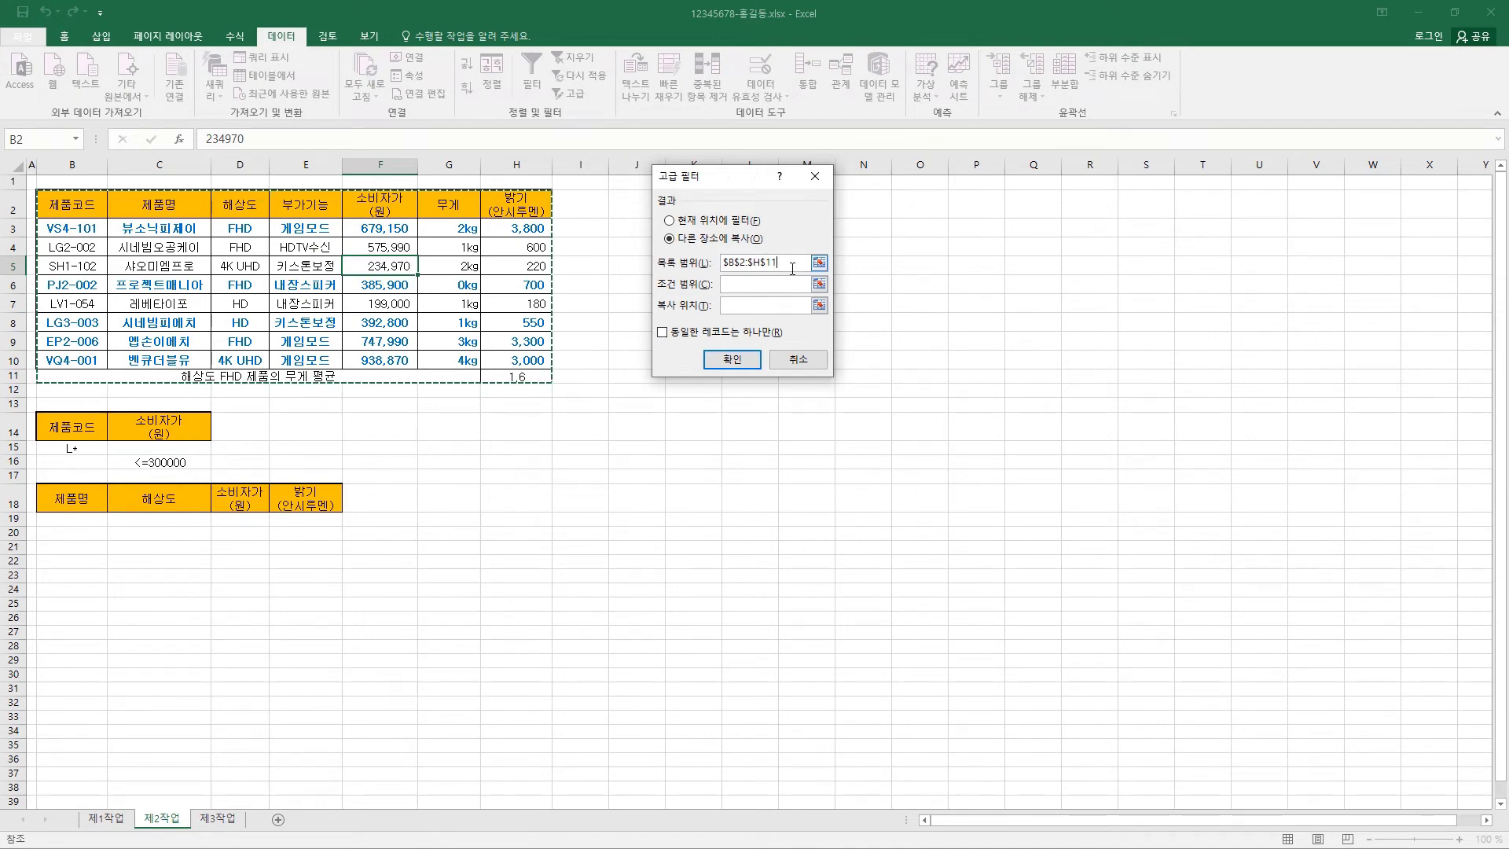
drag(792, 269, 708, 265)
drag(53, 200, 512, 359)
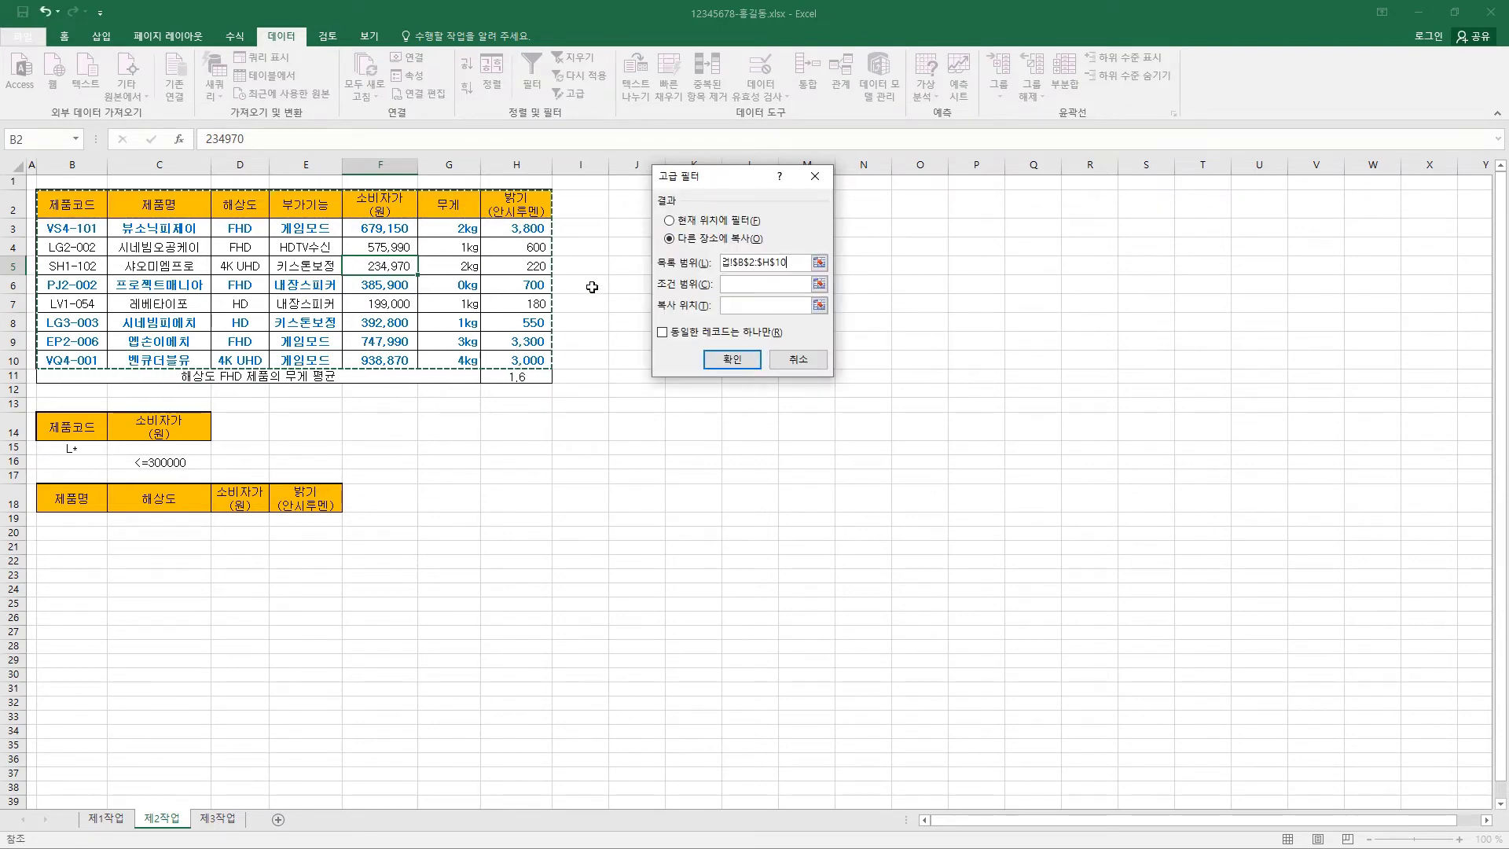
Run the advanced filter with criteria range B14:C16 and output range B18:E18, then widen column B to fit the product names
click(738, 284)
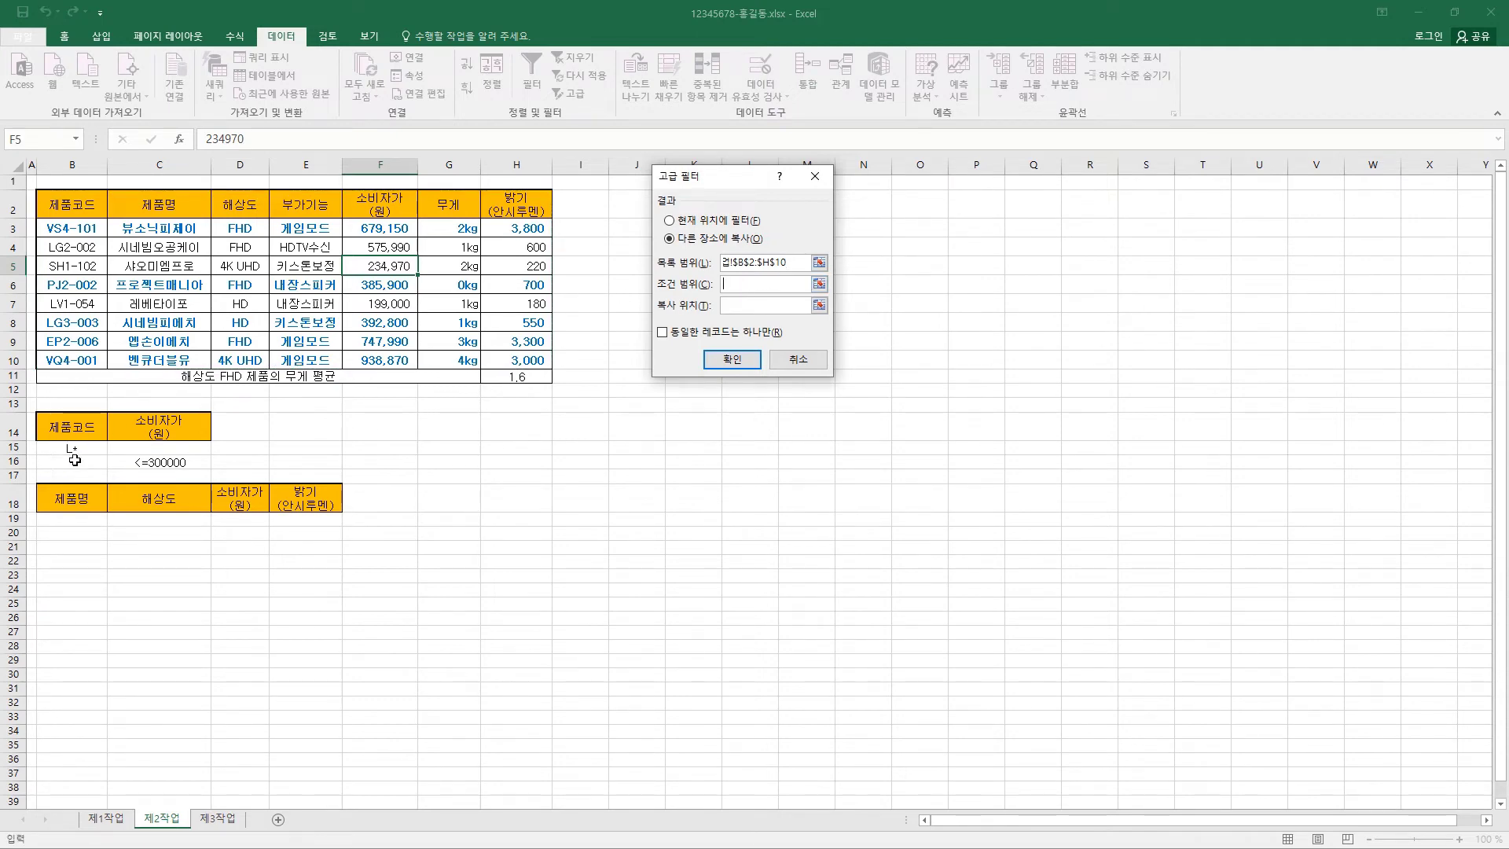
drag(77, 427, 170, 458)
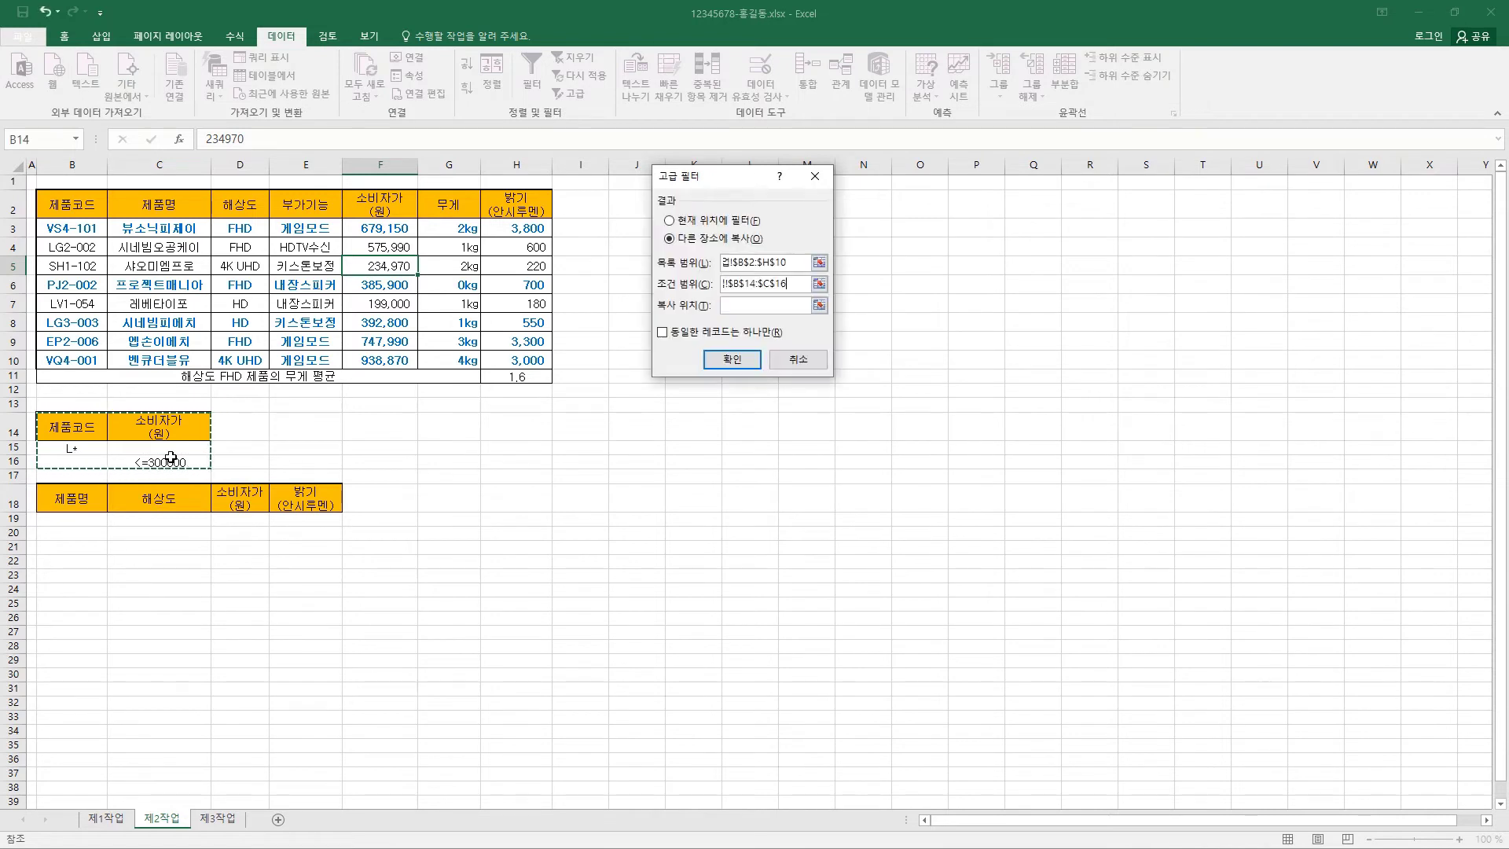
click(742, 304)
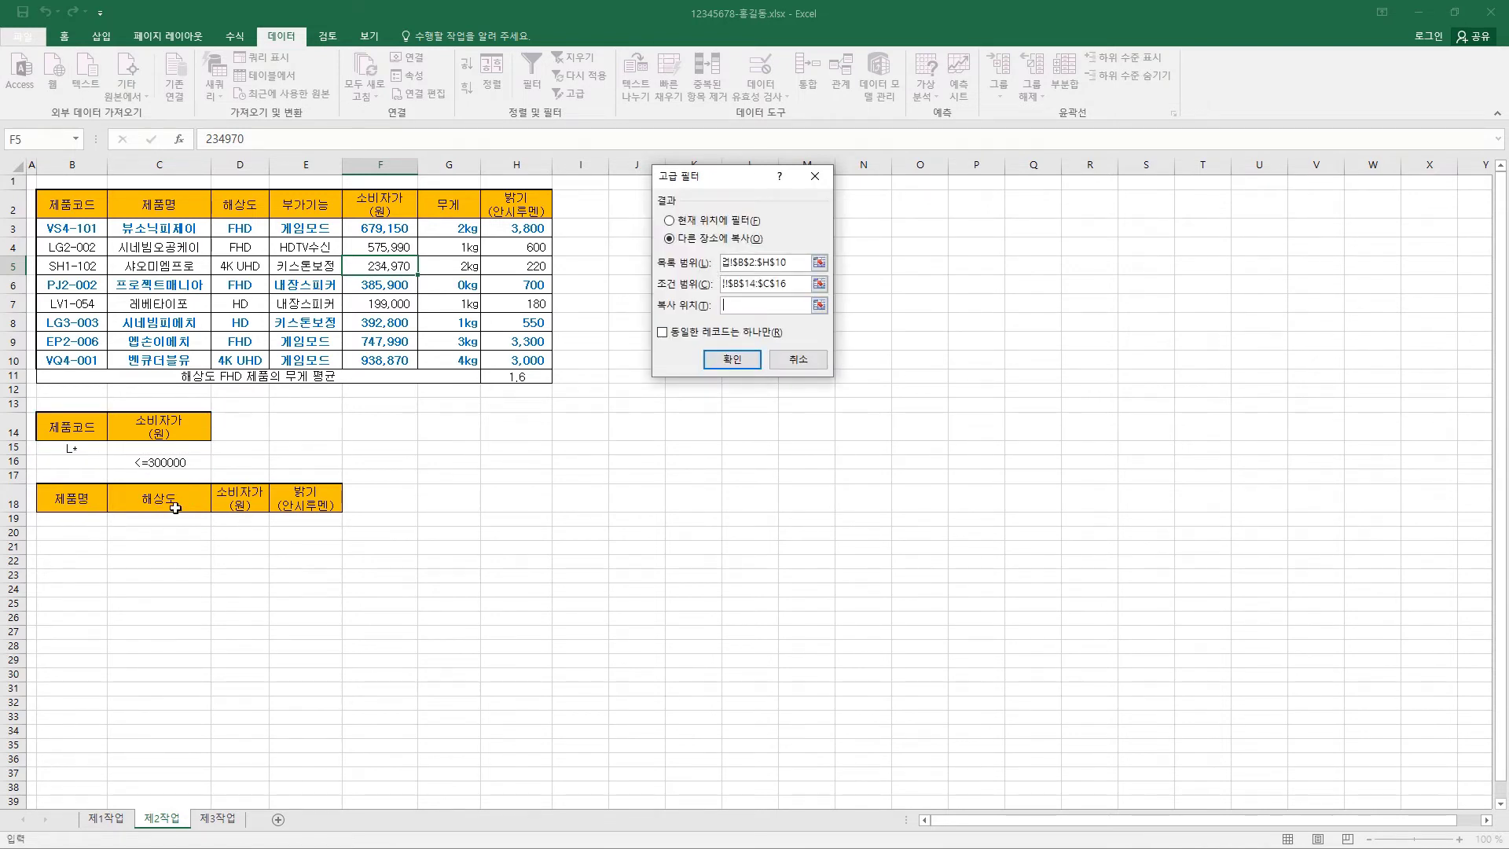
drag(59, 501, 291, 507)
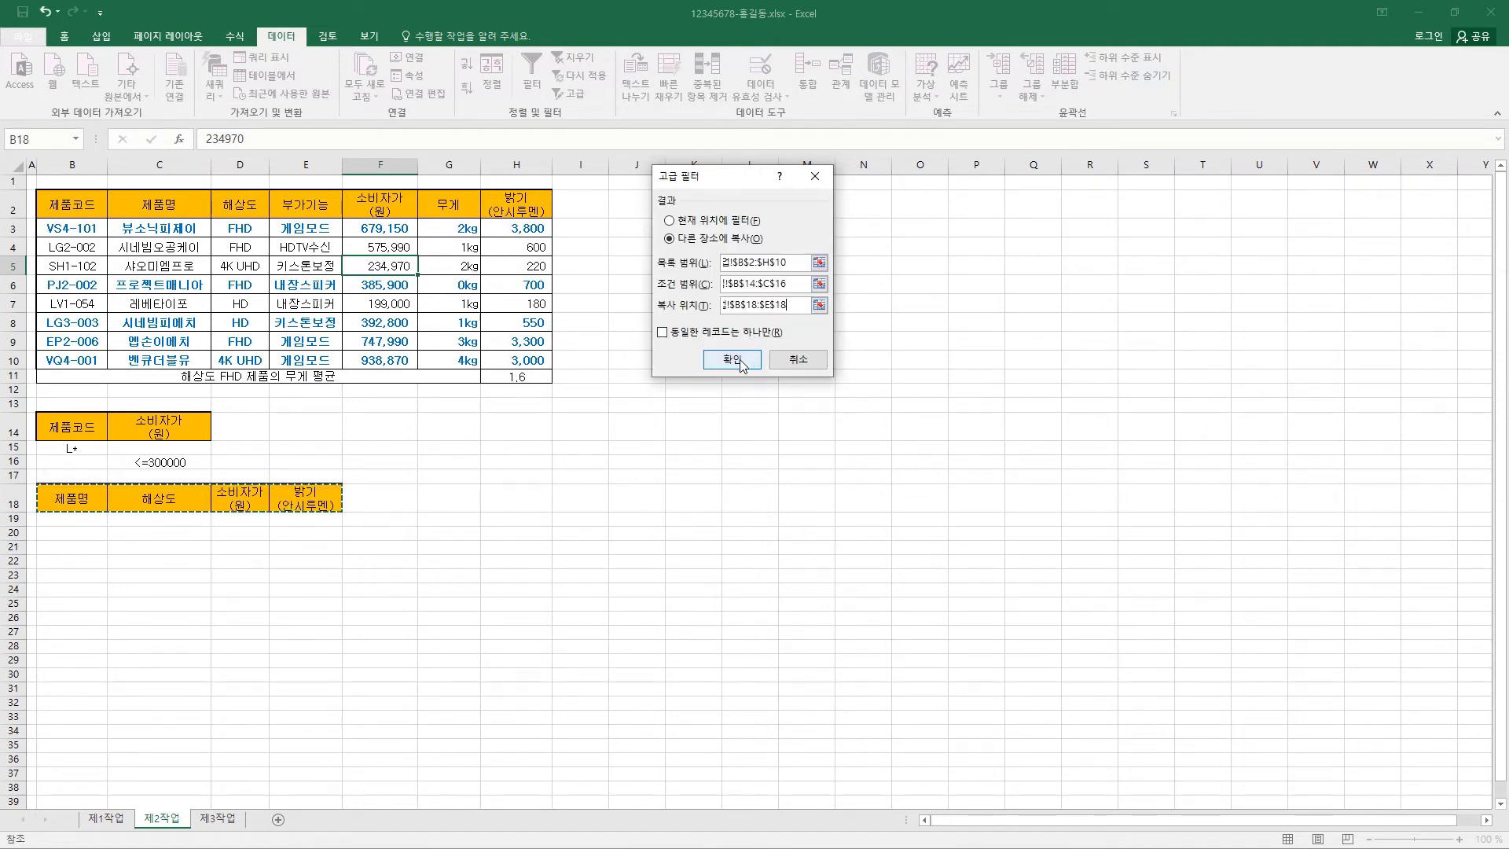
click(740, 364)
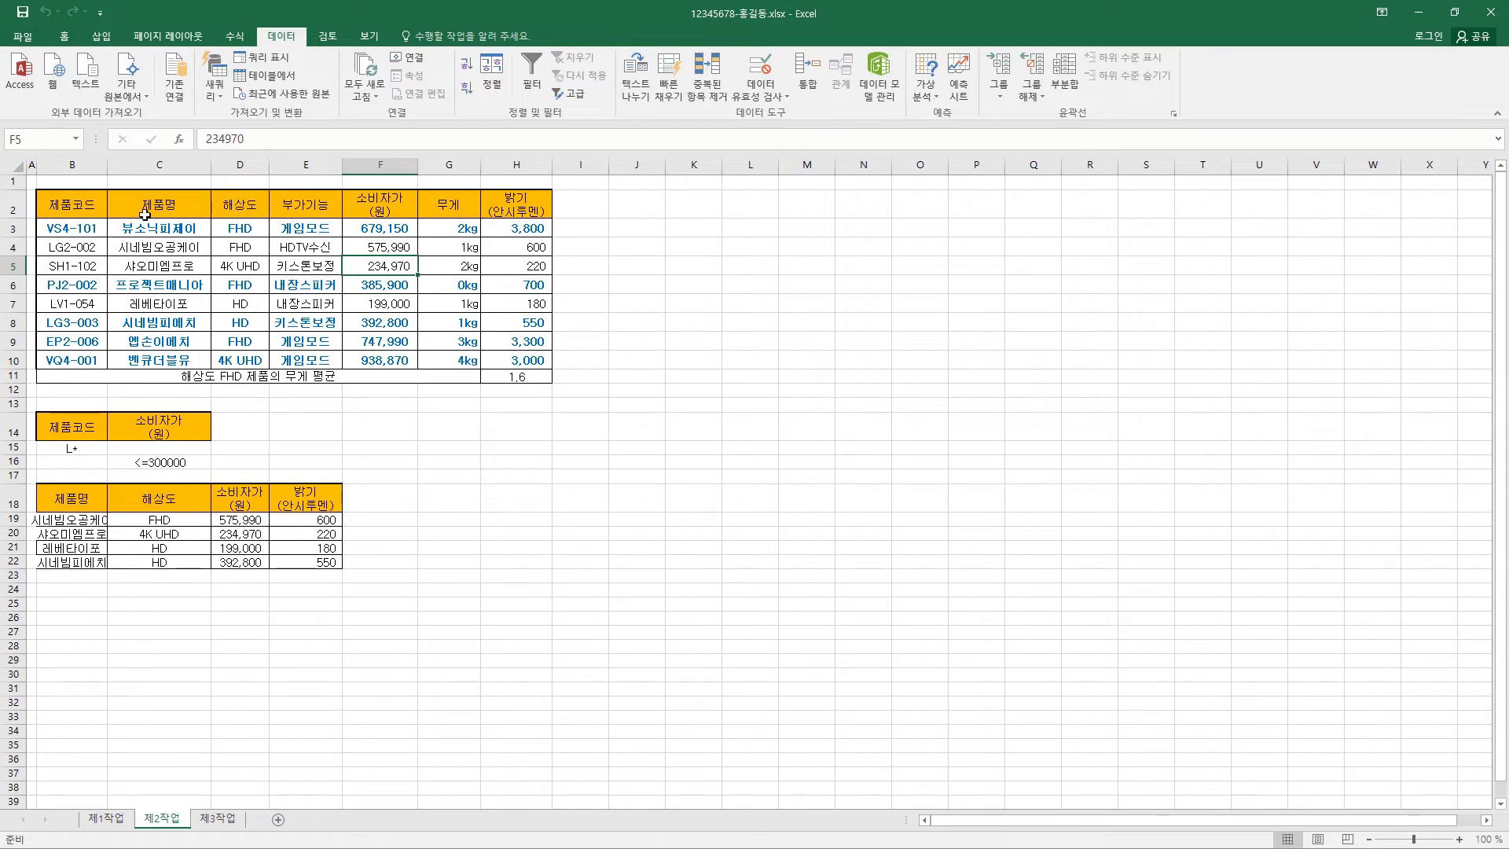
drag(106, 167, 139, 166)
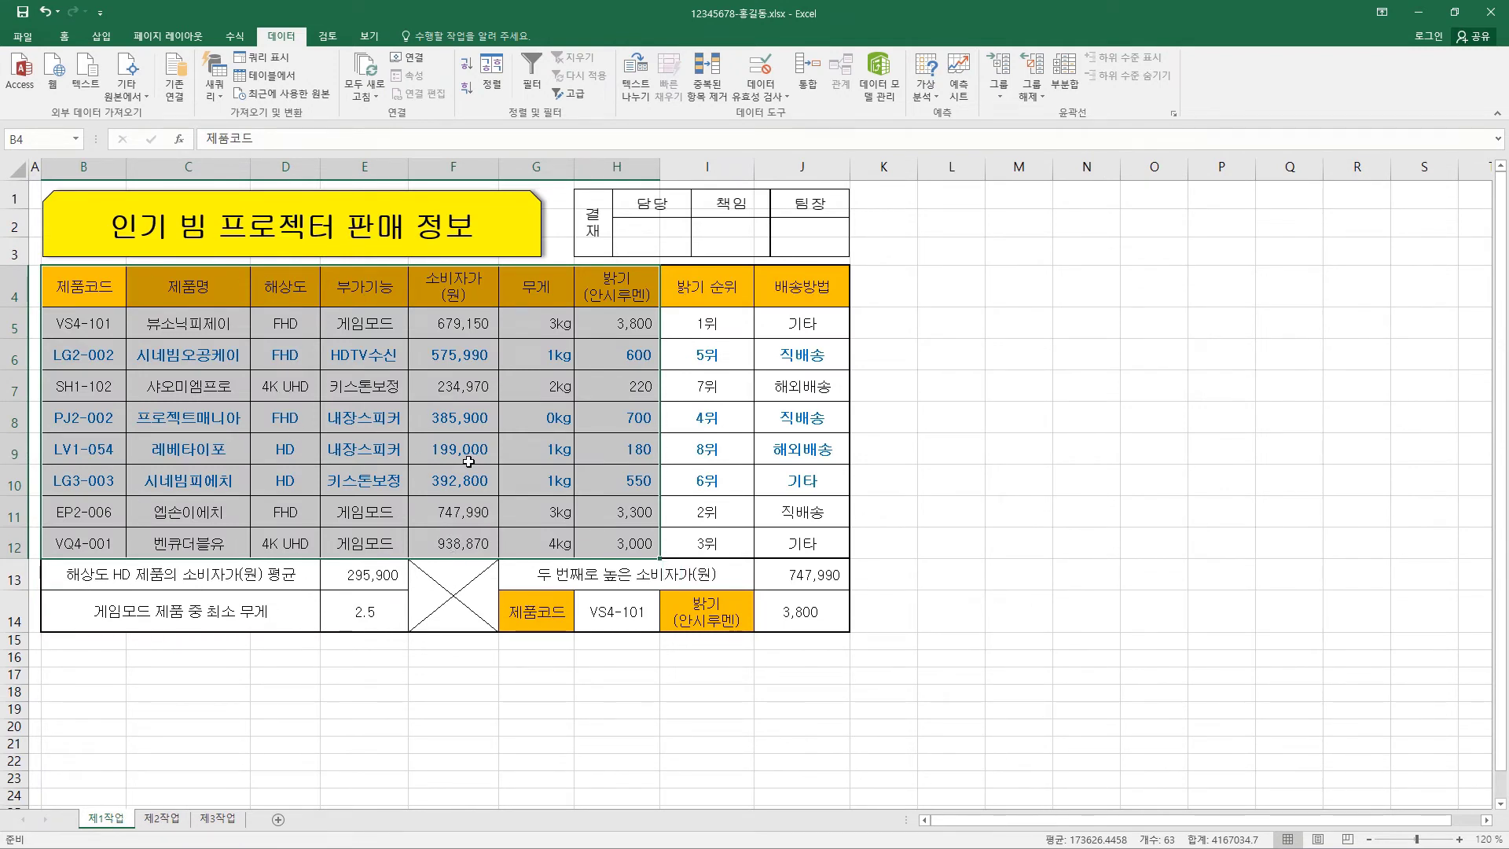
Copy B4:H12 from sheet 제1작업 to B2 of 제3작업 keeping source column widths, and make rows 3 to 10 taller
key(ctrl+c)
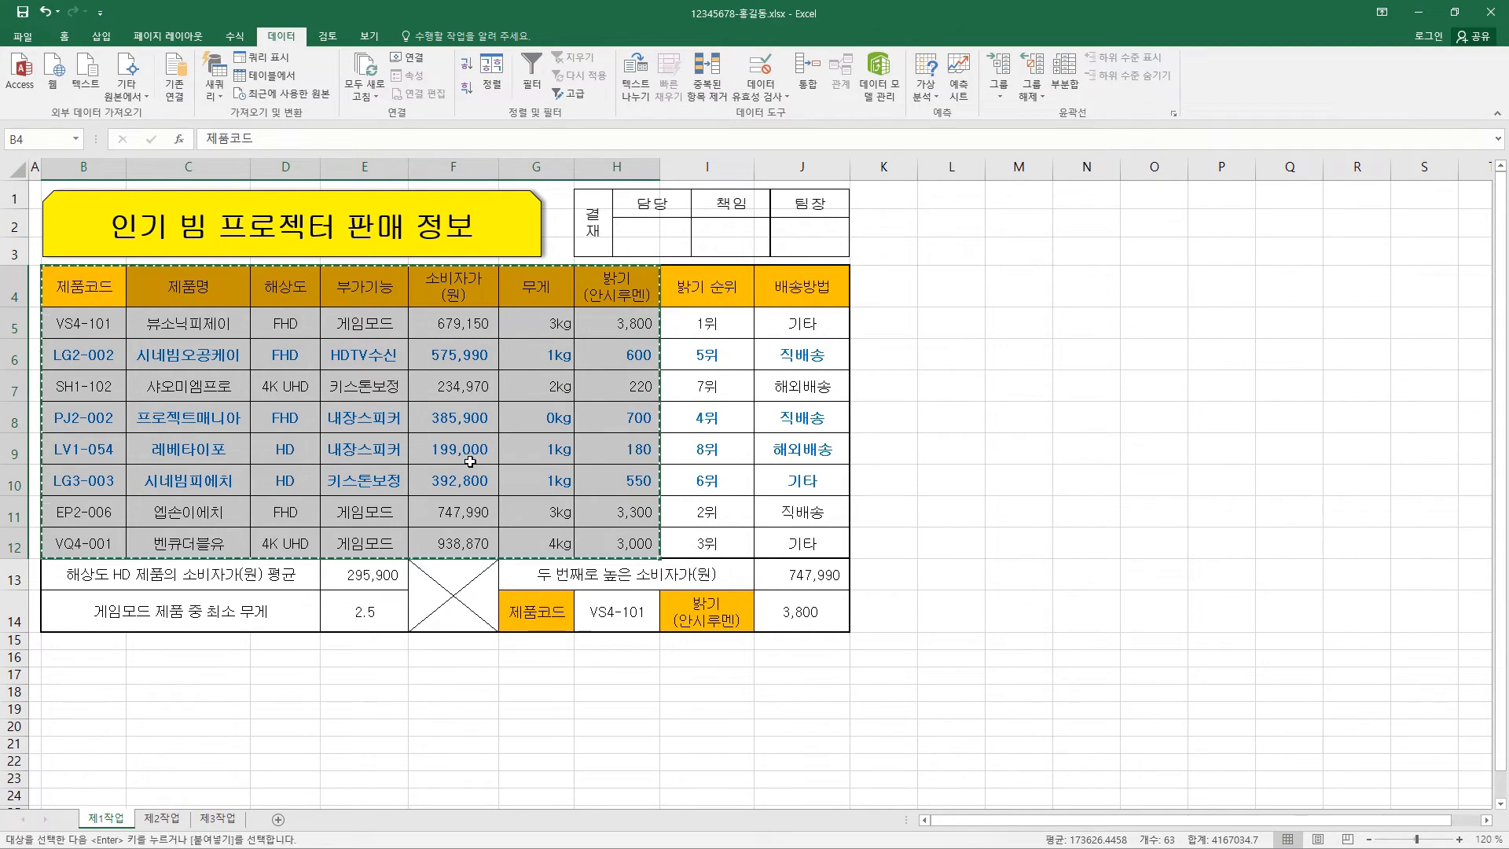
click(220, 819)
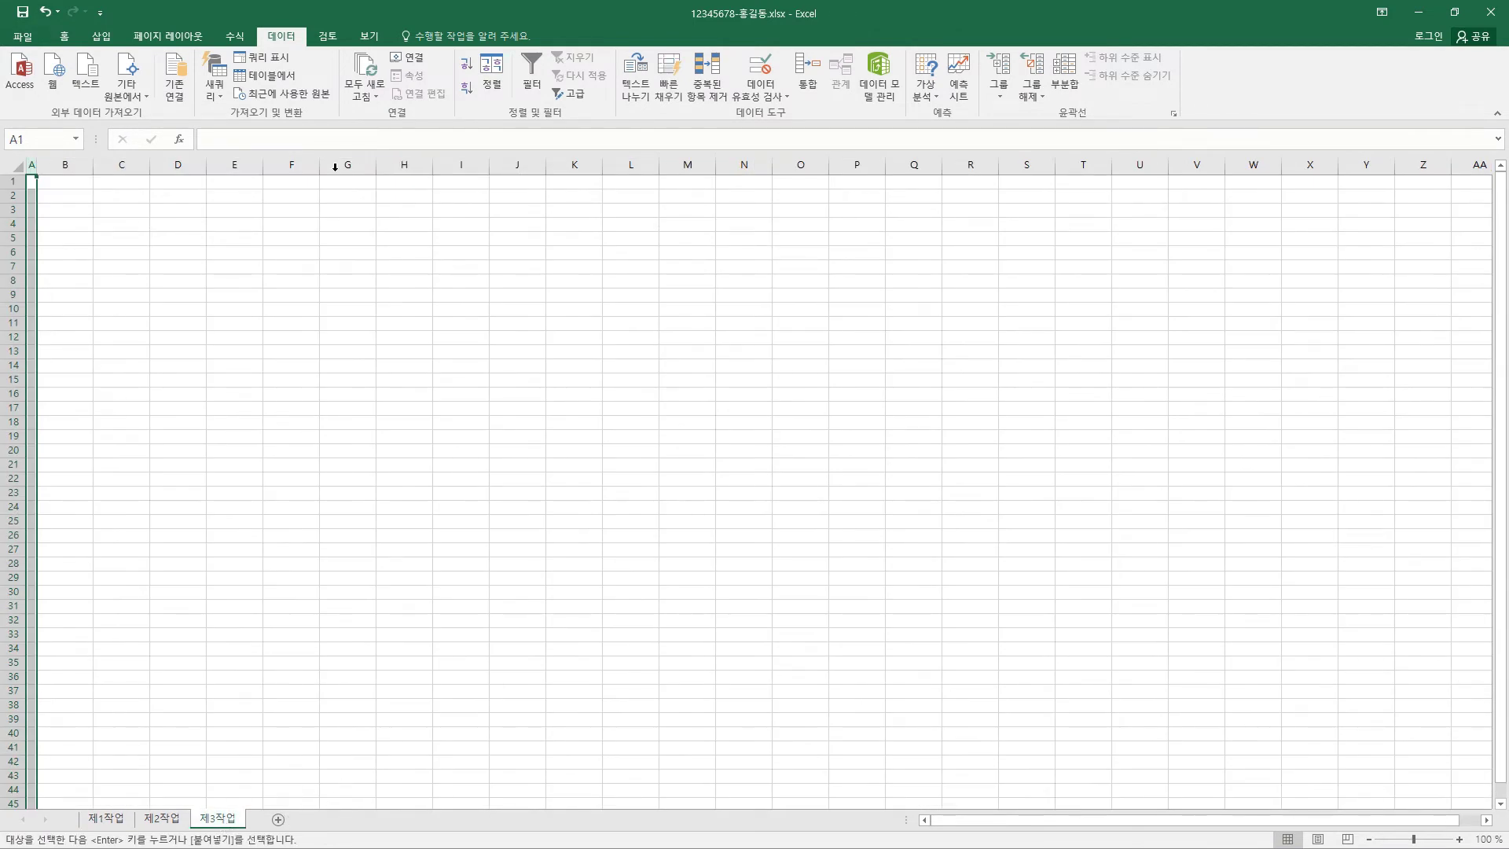
click(73, 199)
click(65, 36)
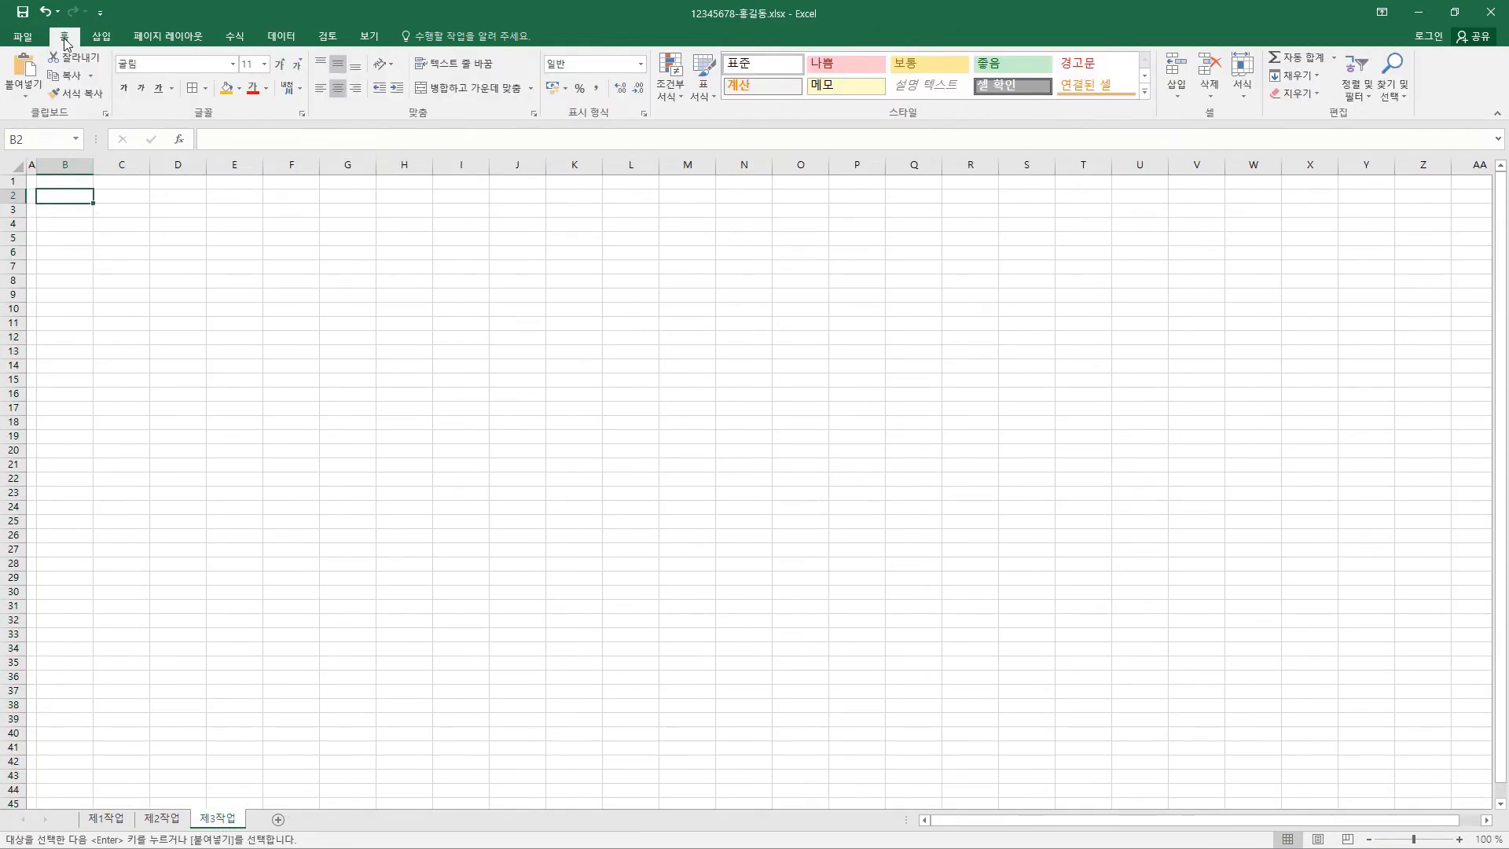
click(22, 96)
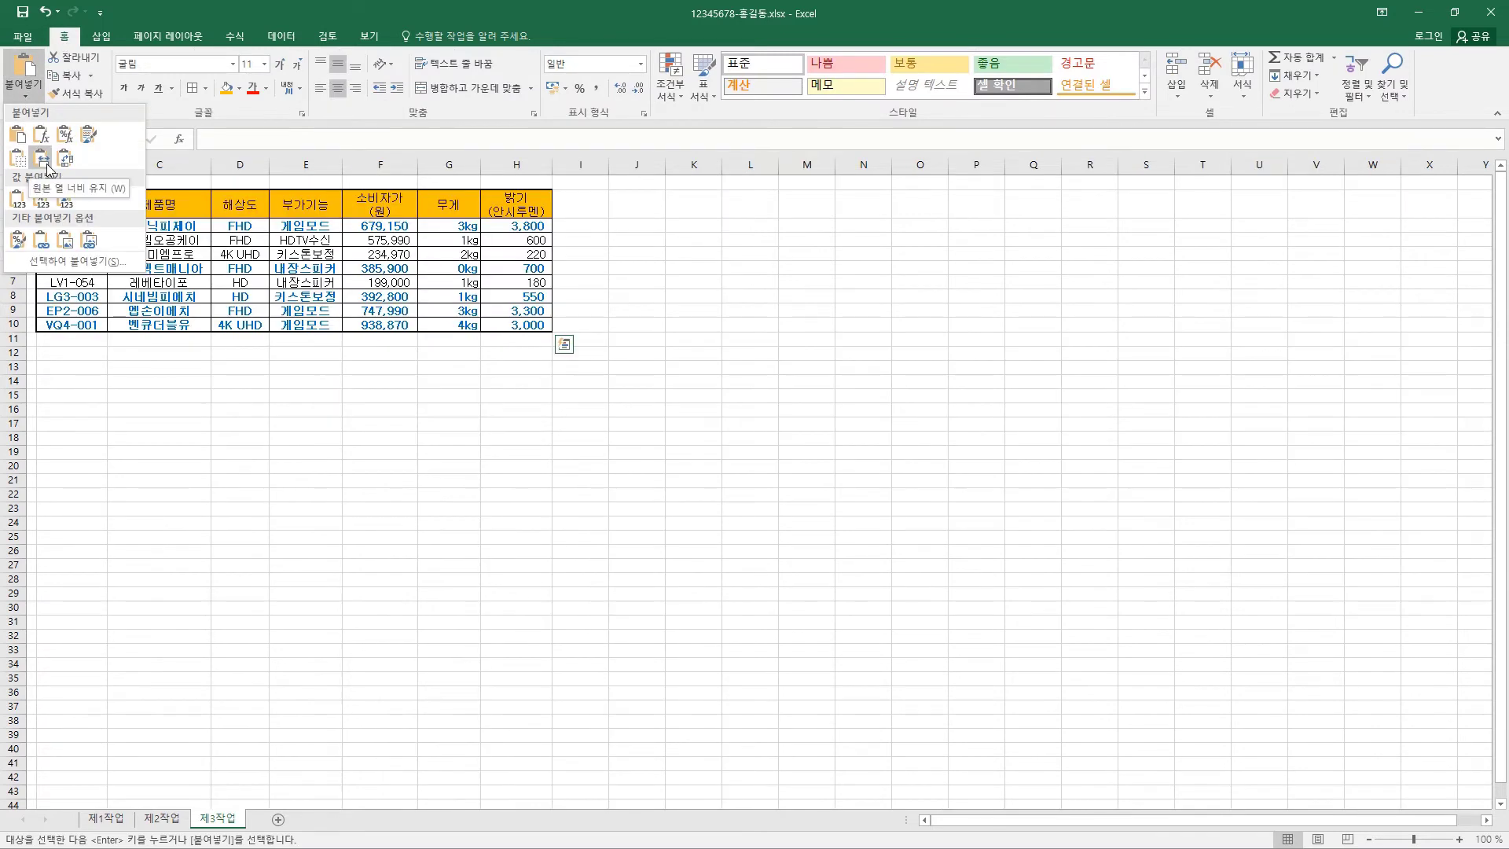
click(46, 163)
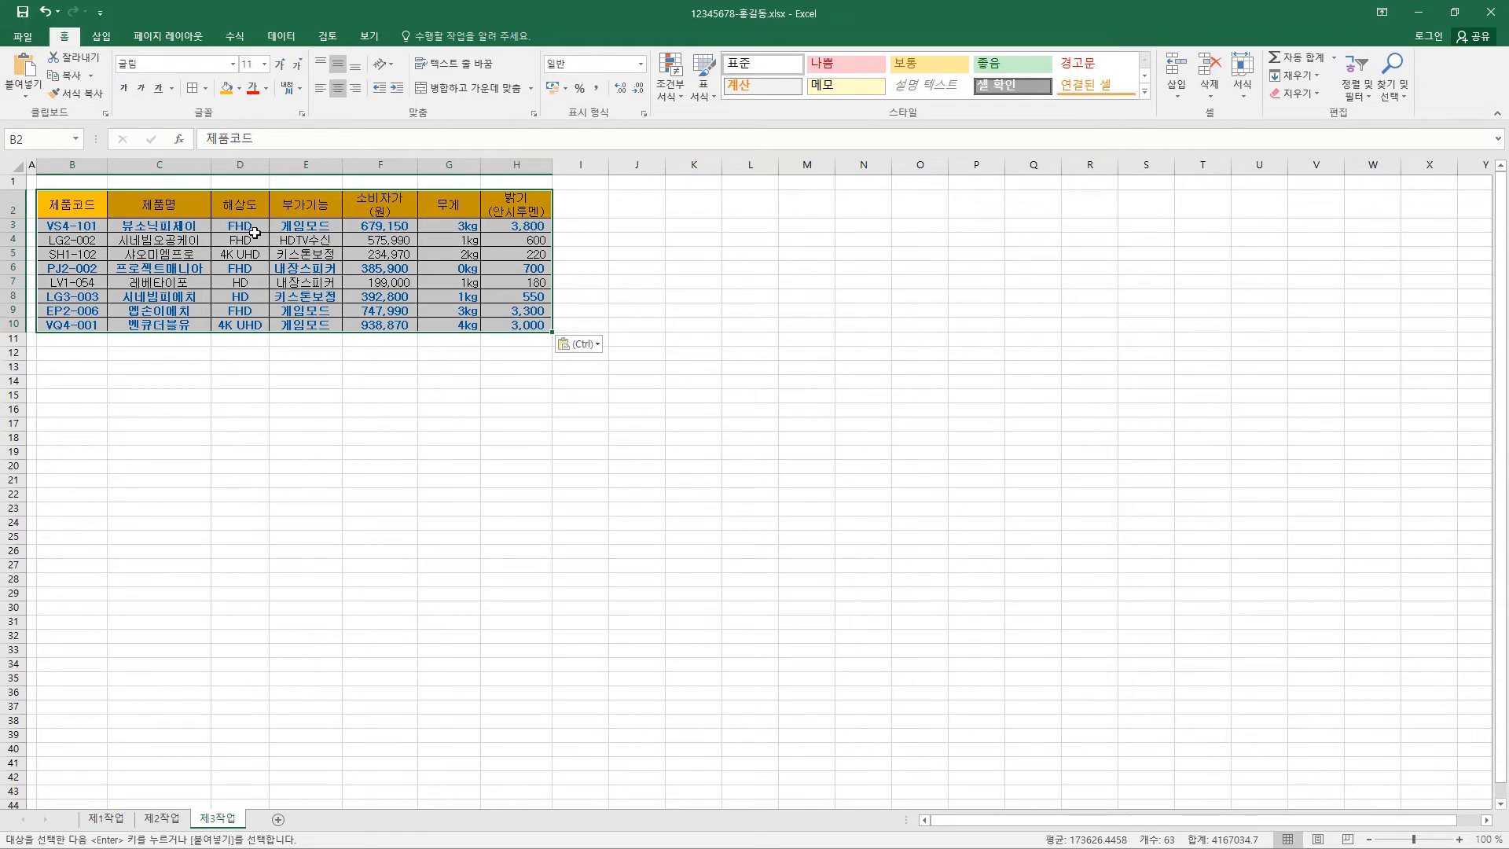
drag(16, 226, 14, 312)
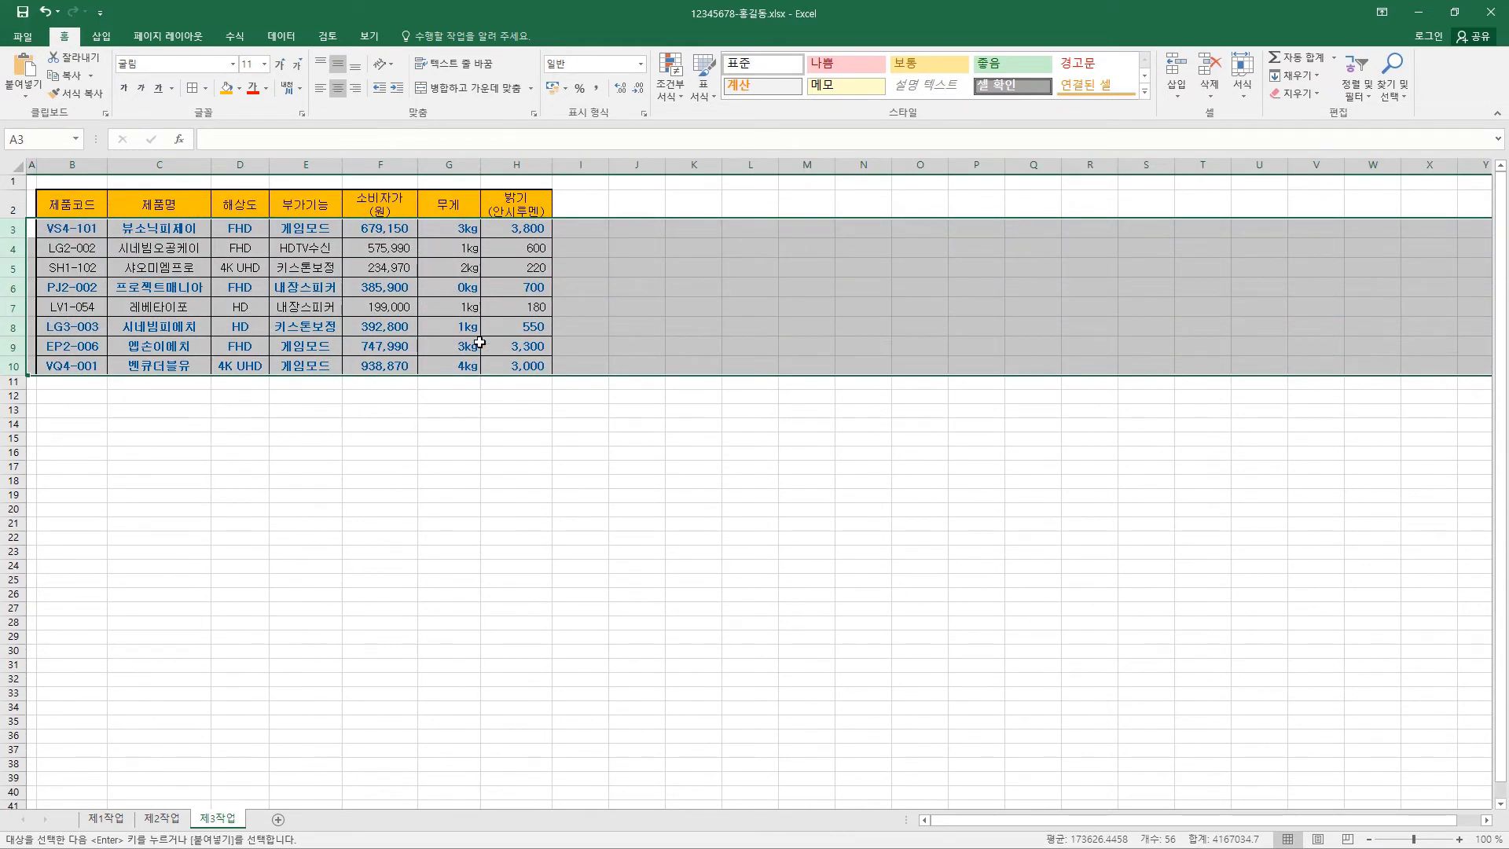
click(655, 231)
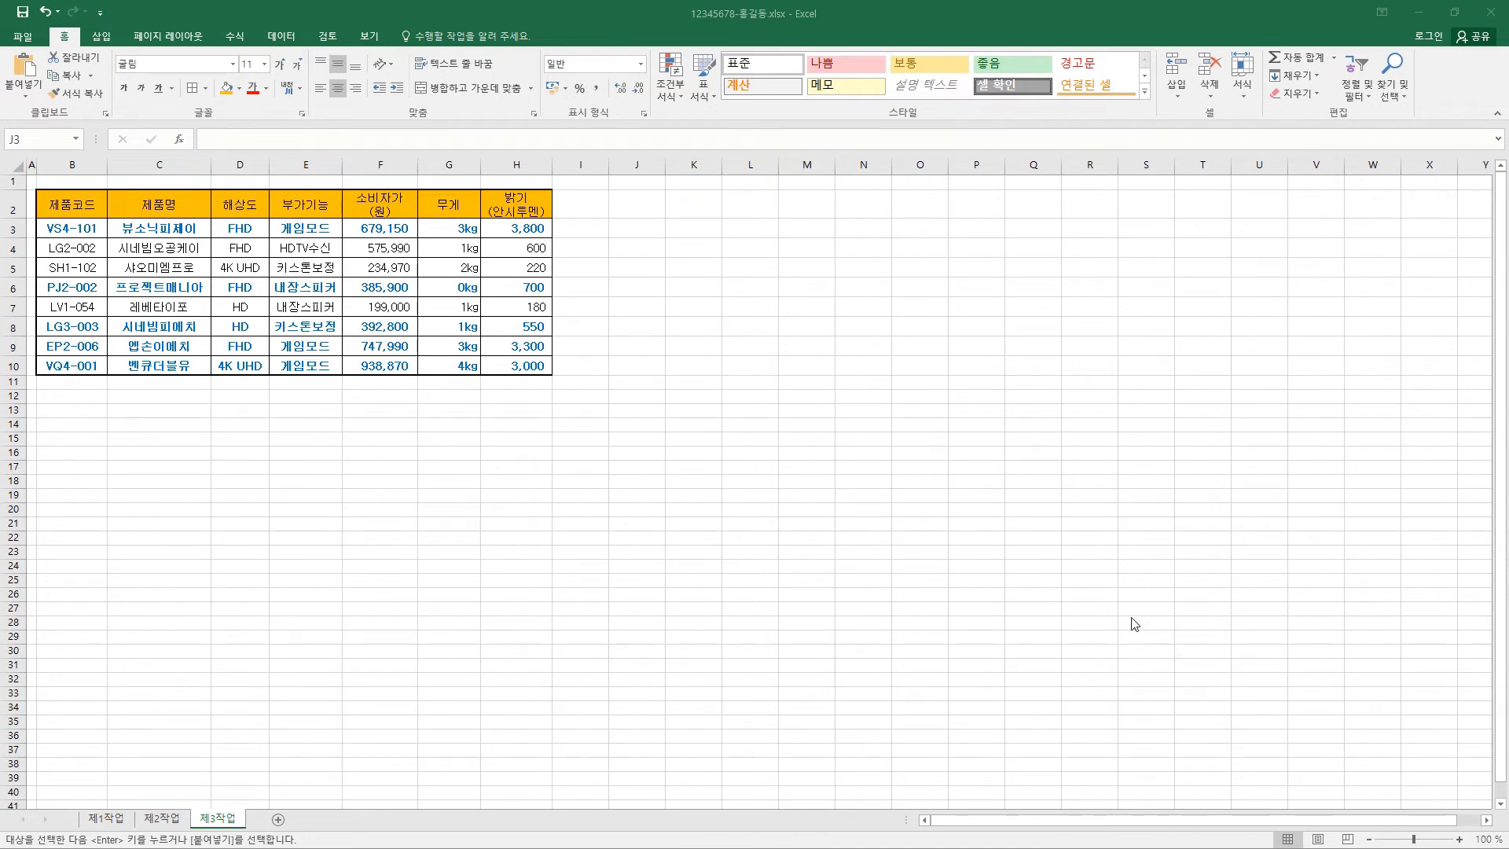
Sort the table on sheet 제3작업 by 해상도 in descending order and check the resulting order of that column
click(250, 208)
click(281, 36)
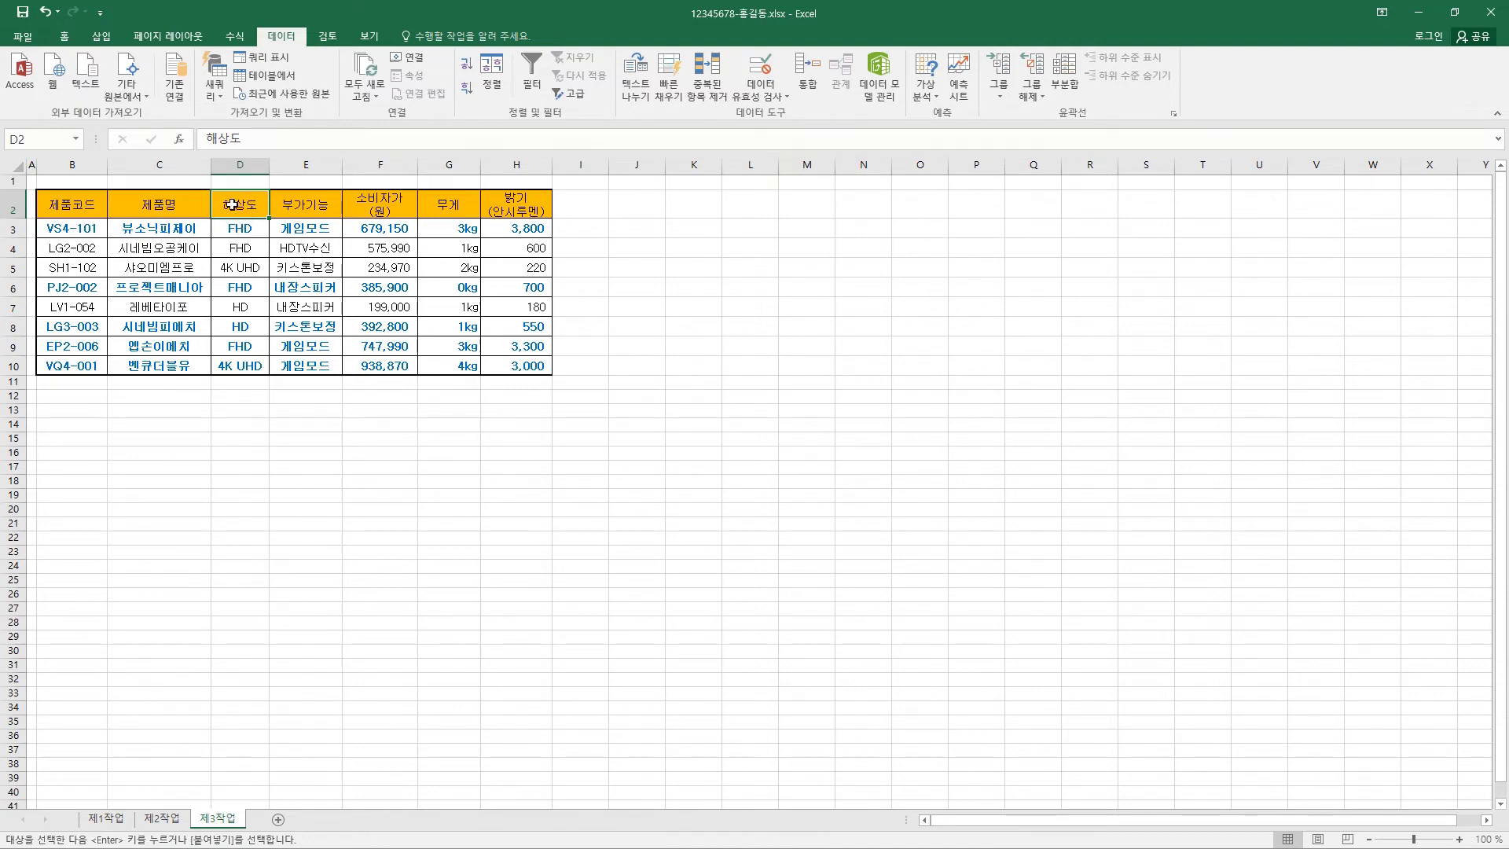
click(468, 93)
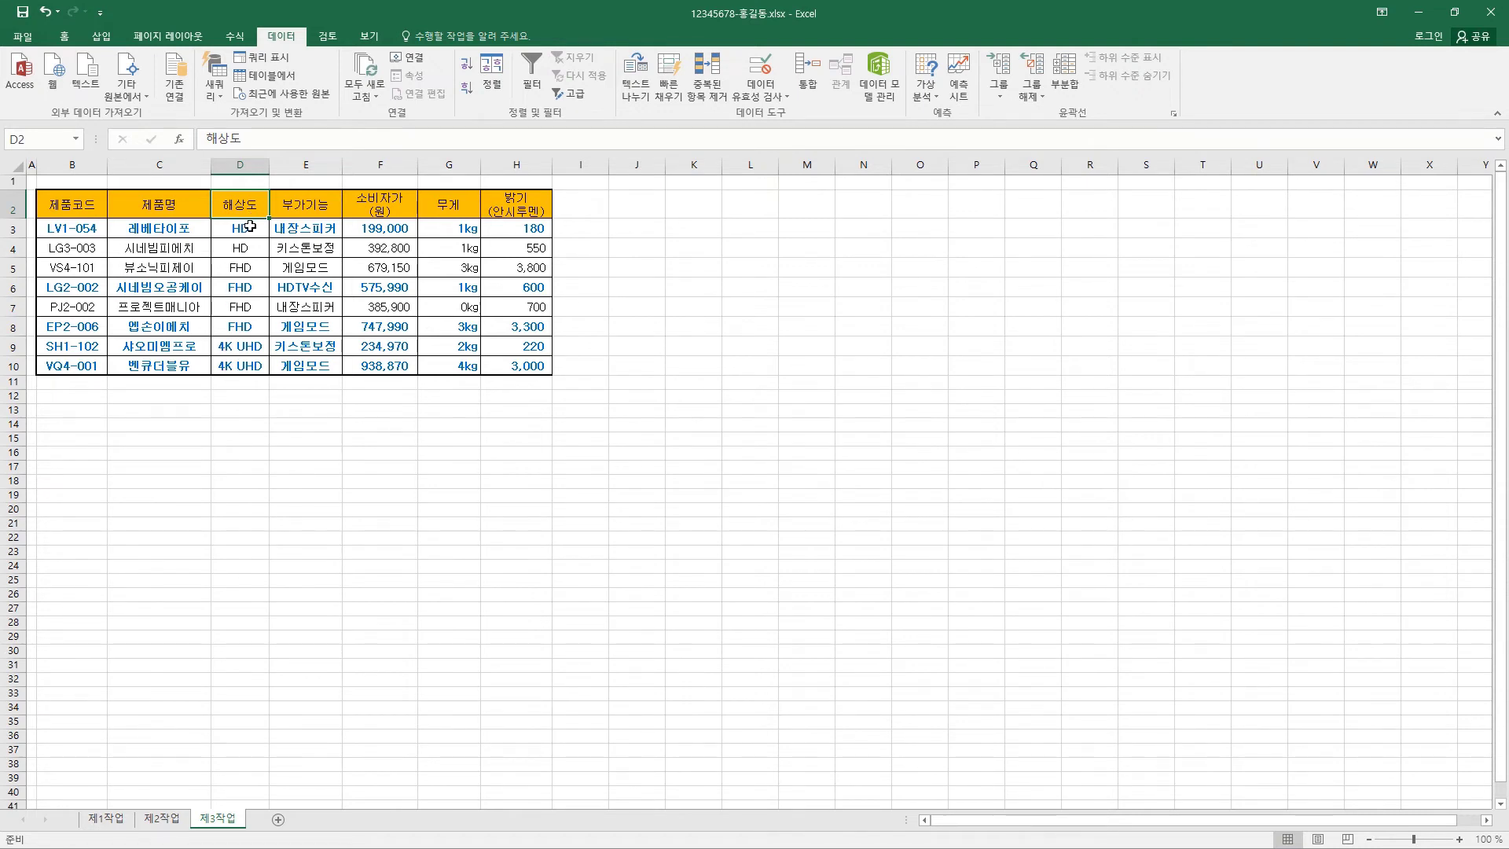
drag(251, 227, 249, 373)
Add a subtotal to the table on sheet 제3작업, grouped by 해상도 and using 개수 on 제품명 instead of 밝기(안시루멘)
click(249, 204)
click(1066, 76)
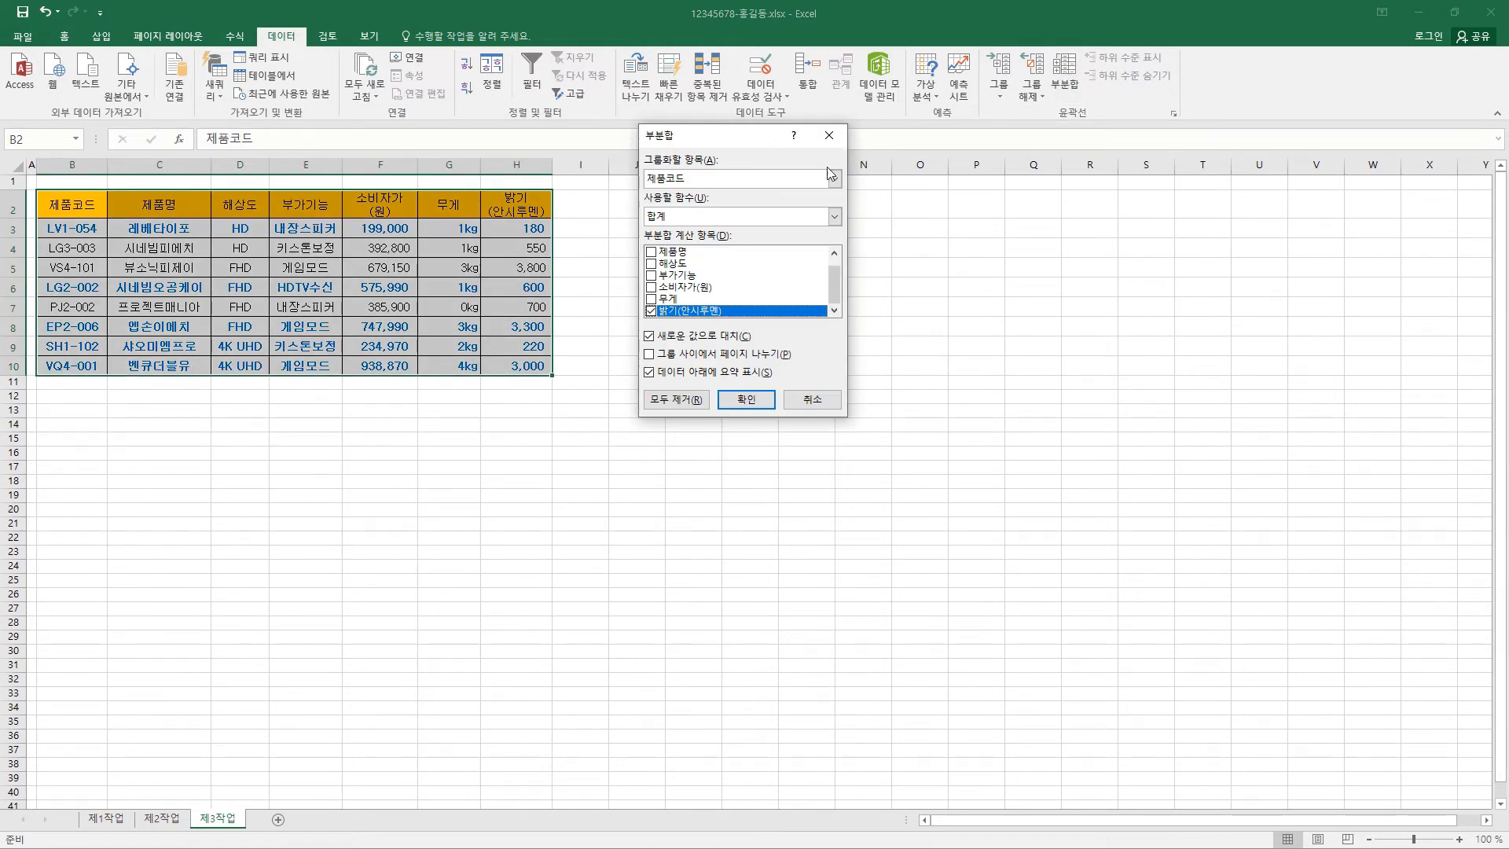
click(807, 179)
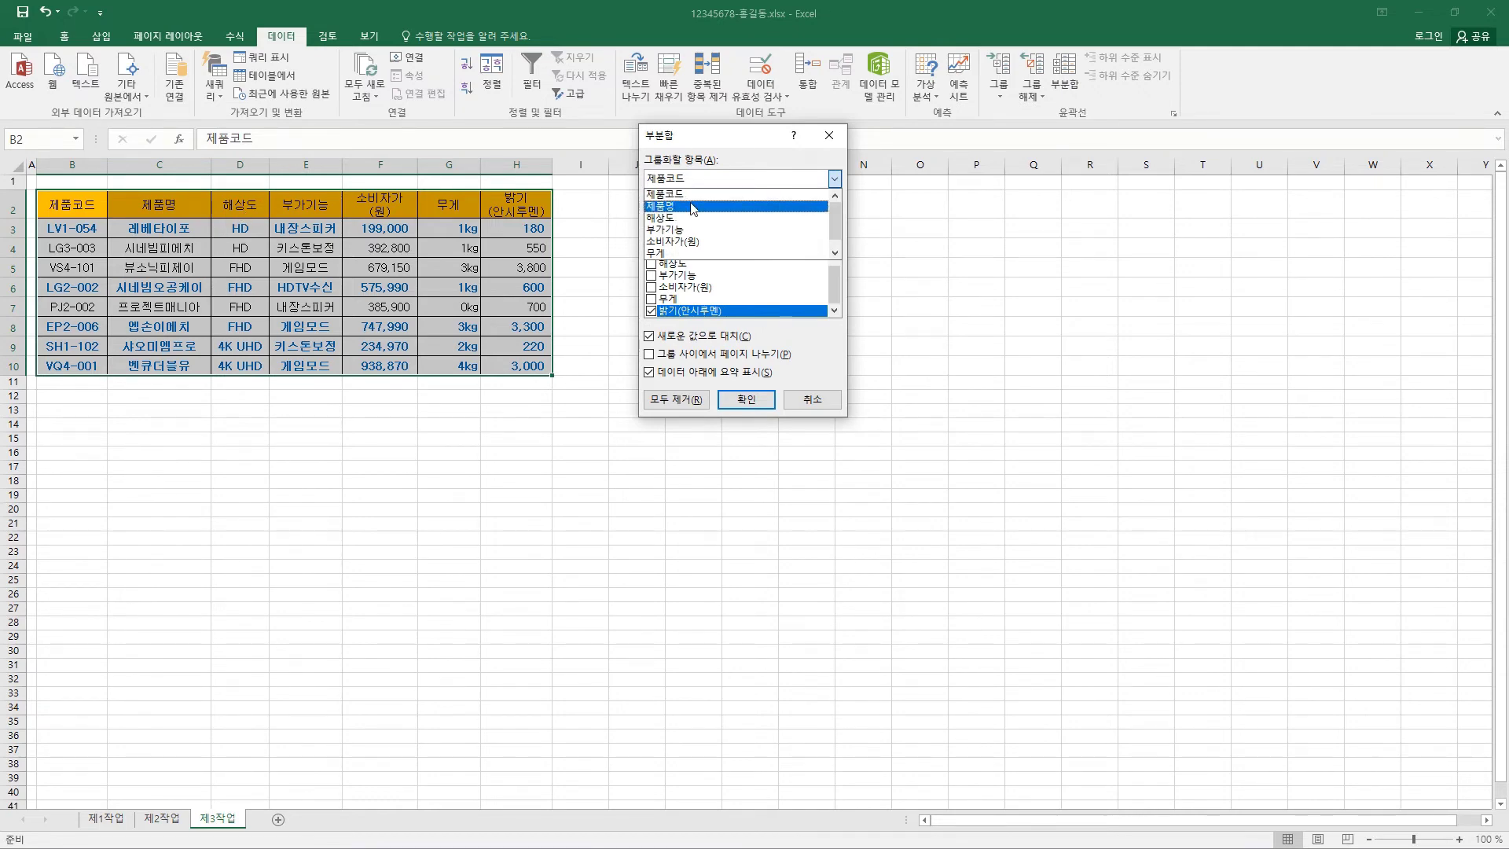
click(669, 218)
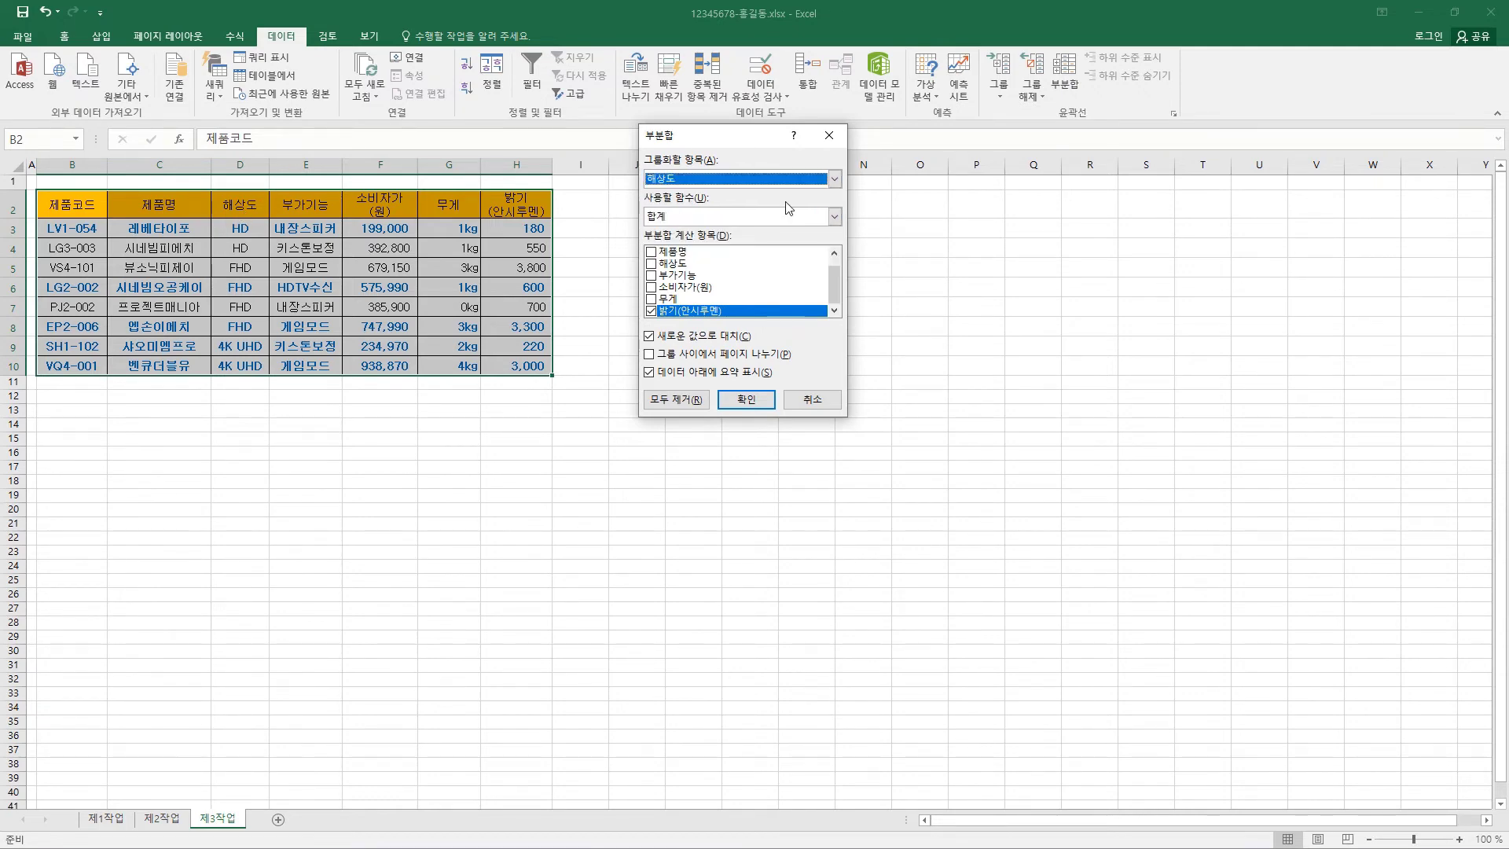
click(727, 221)
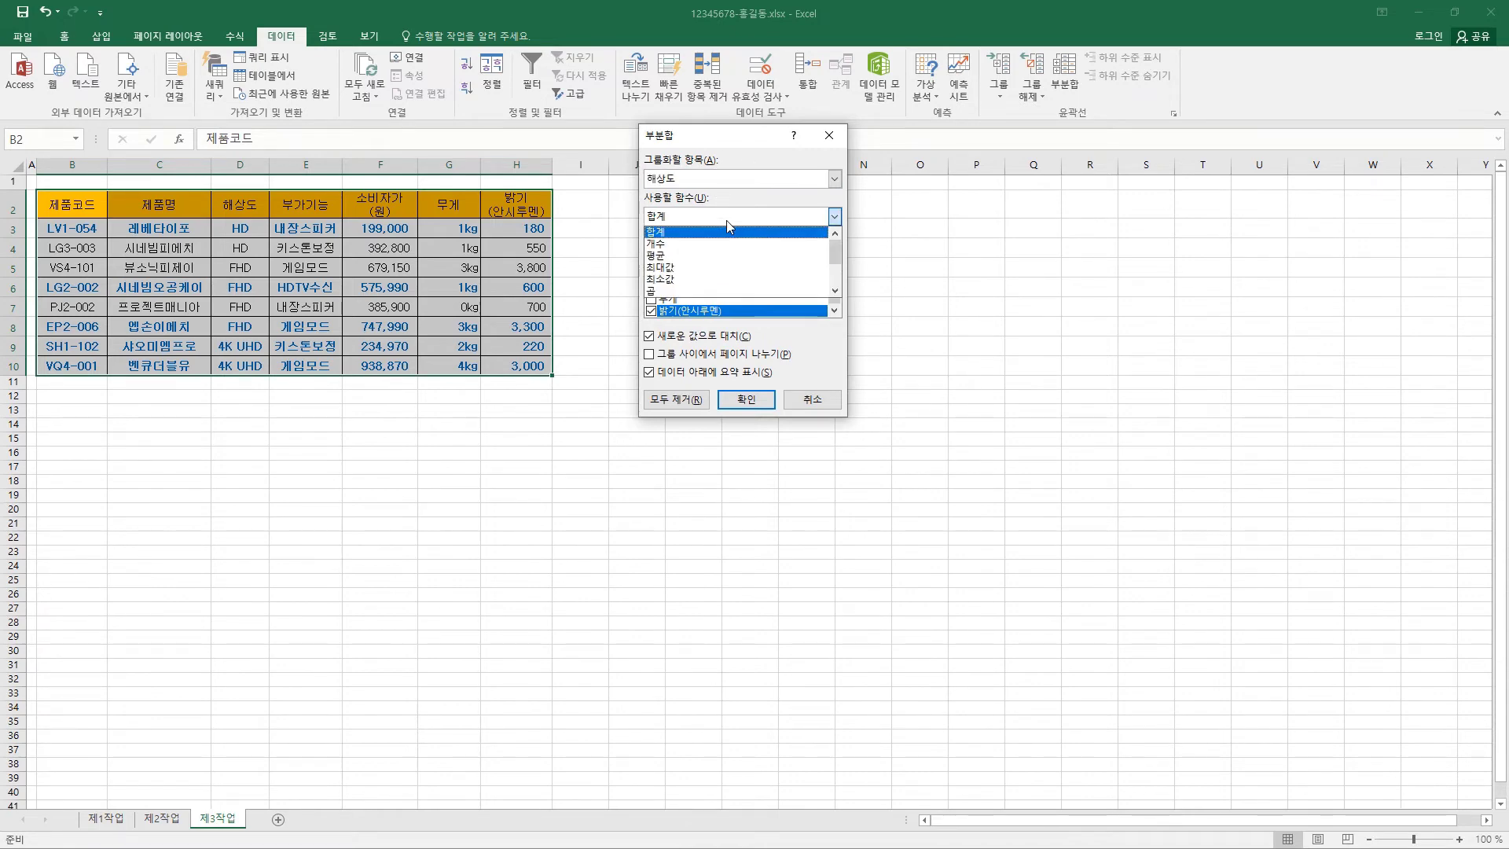
click(704, 243)
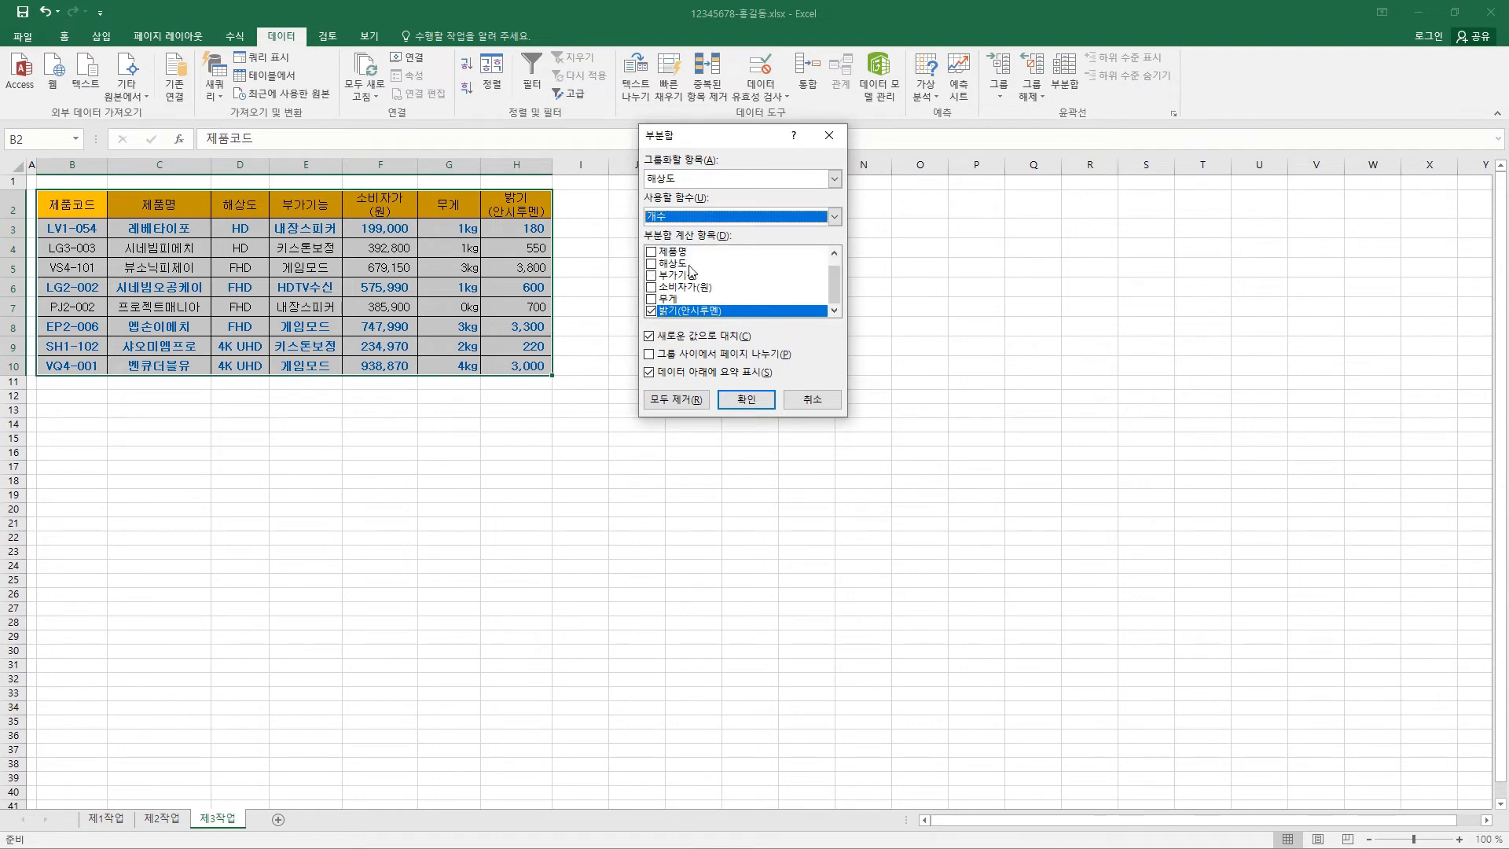
click(651, 311)
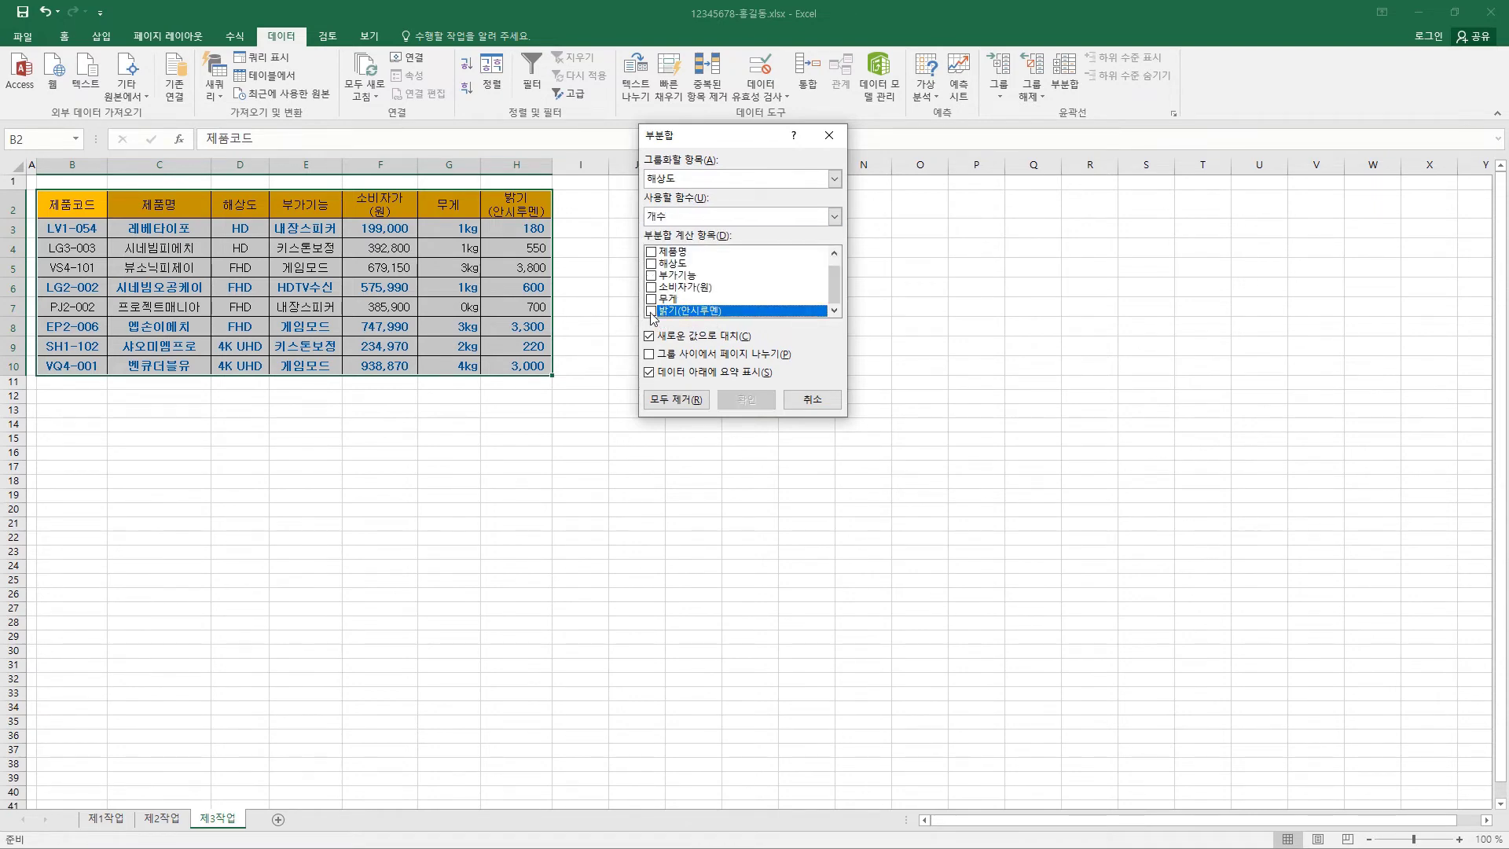
scroll(826, 285, up, 1)
click(651, 265)
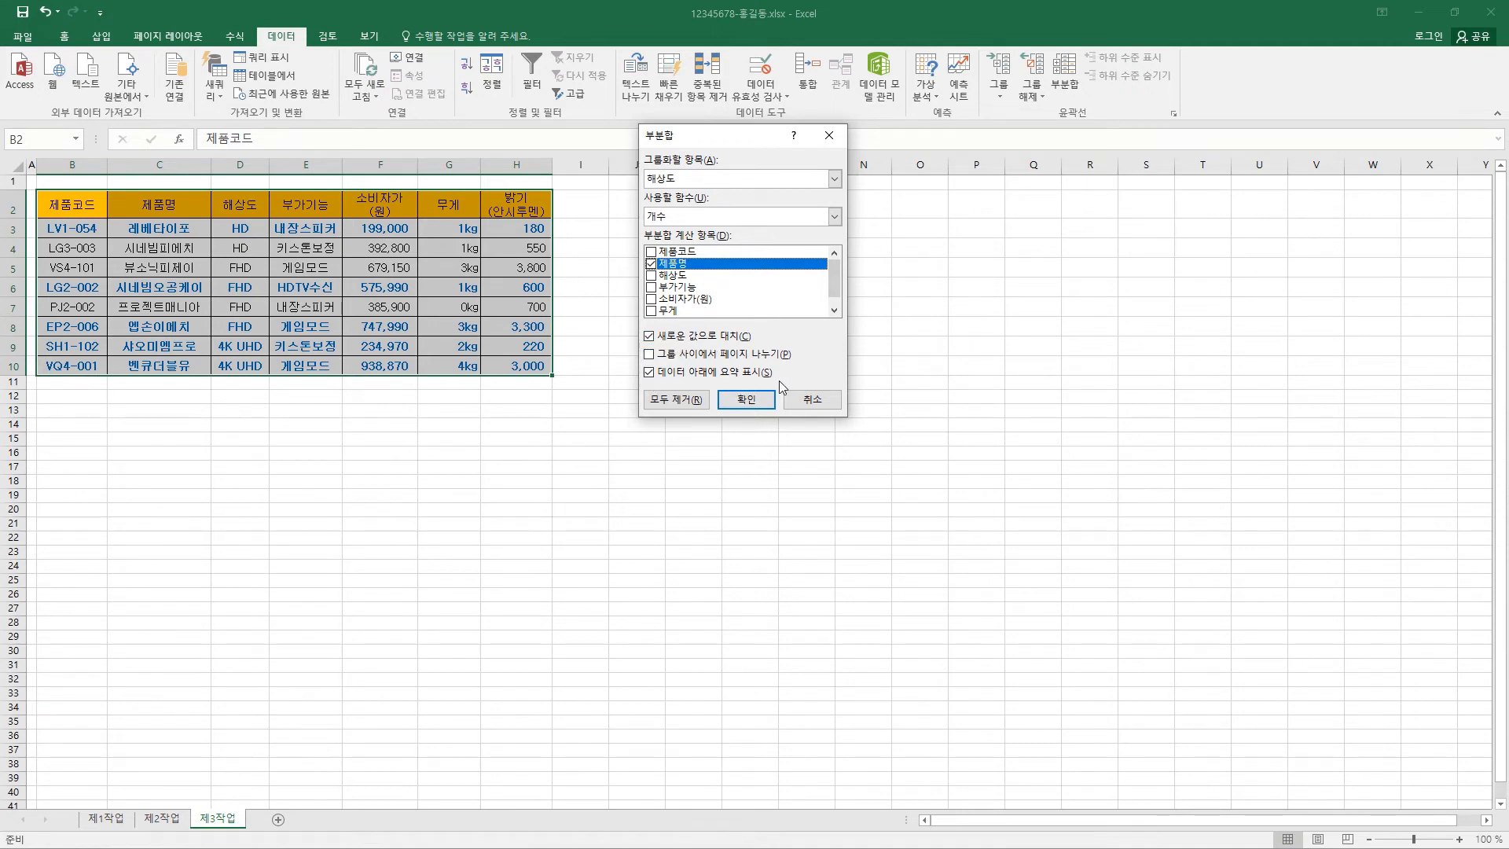
click(755, 402)
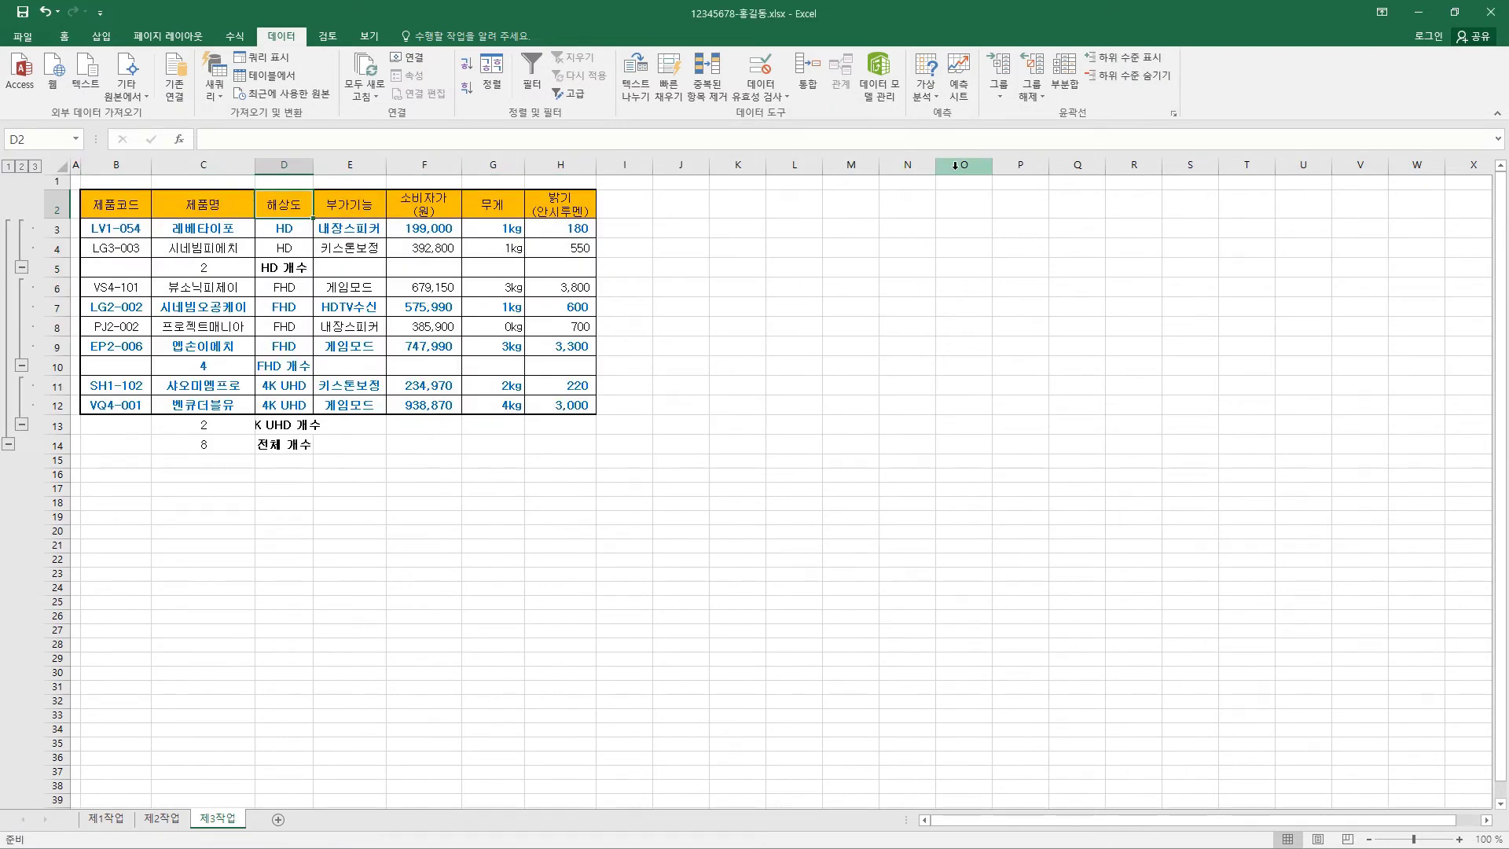
Add a second subtotal by 해상도 using 평균 on 소비자가(원) only, without replacing the existing subtotals
click(1068, 93)
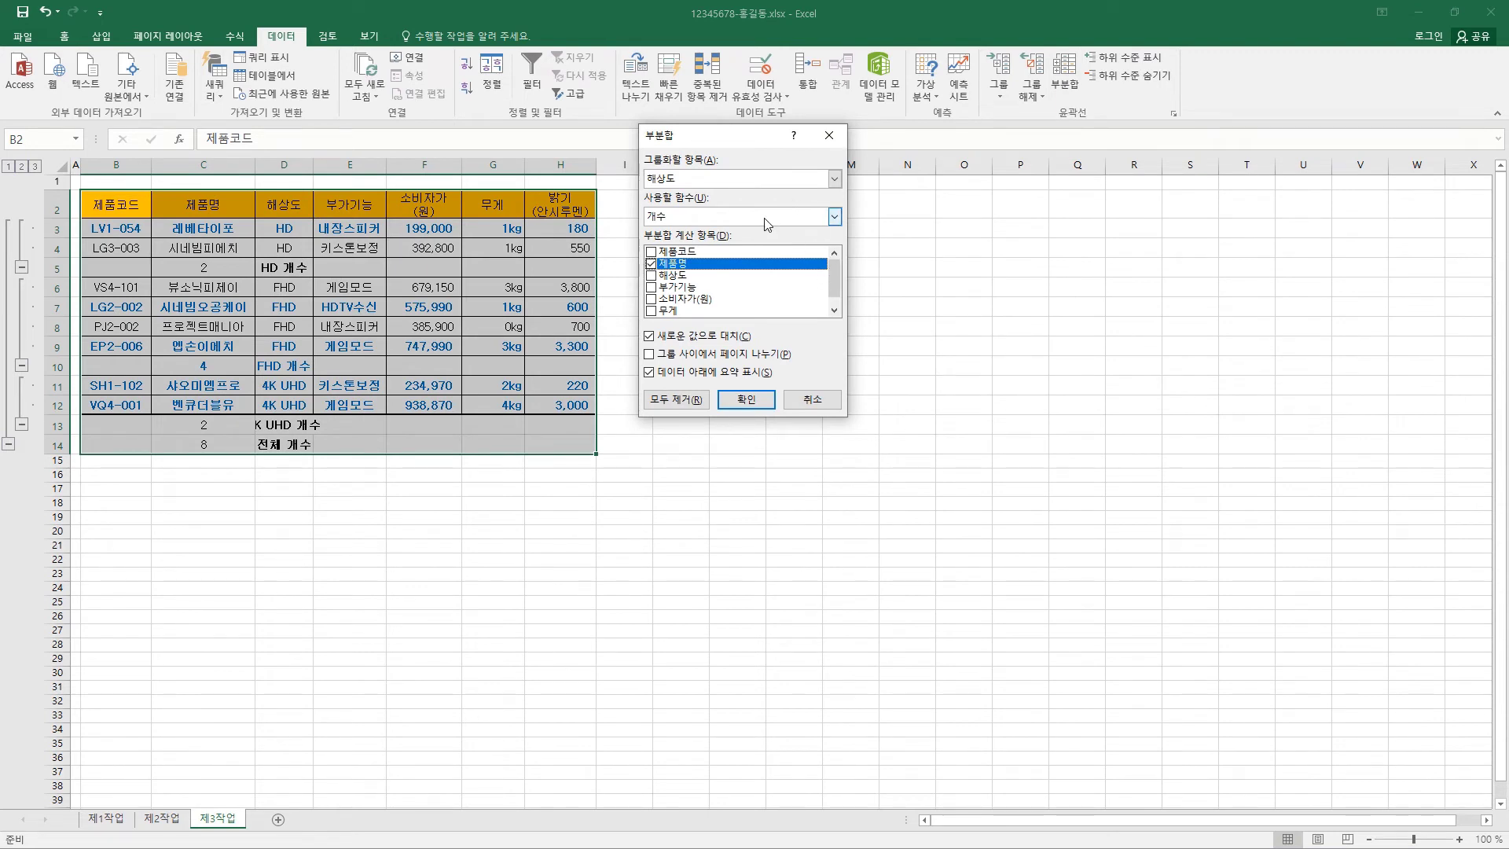
click(705, 220)
click(694, 261)
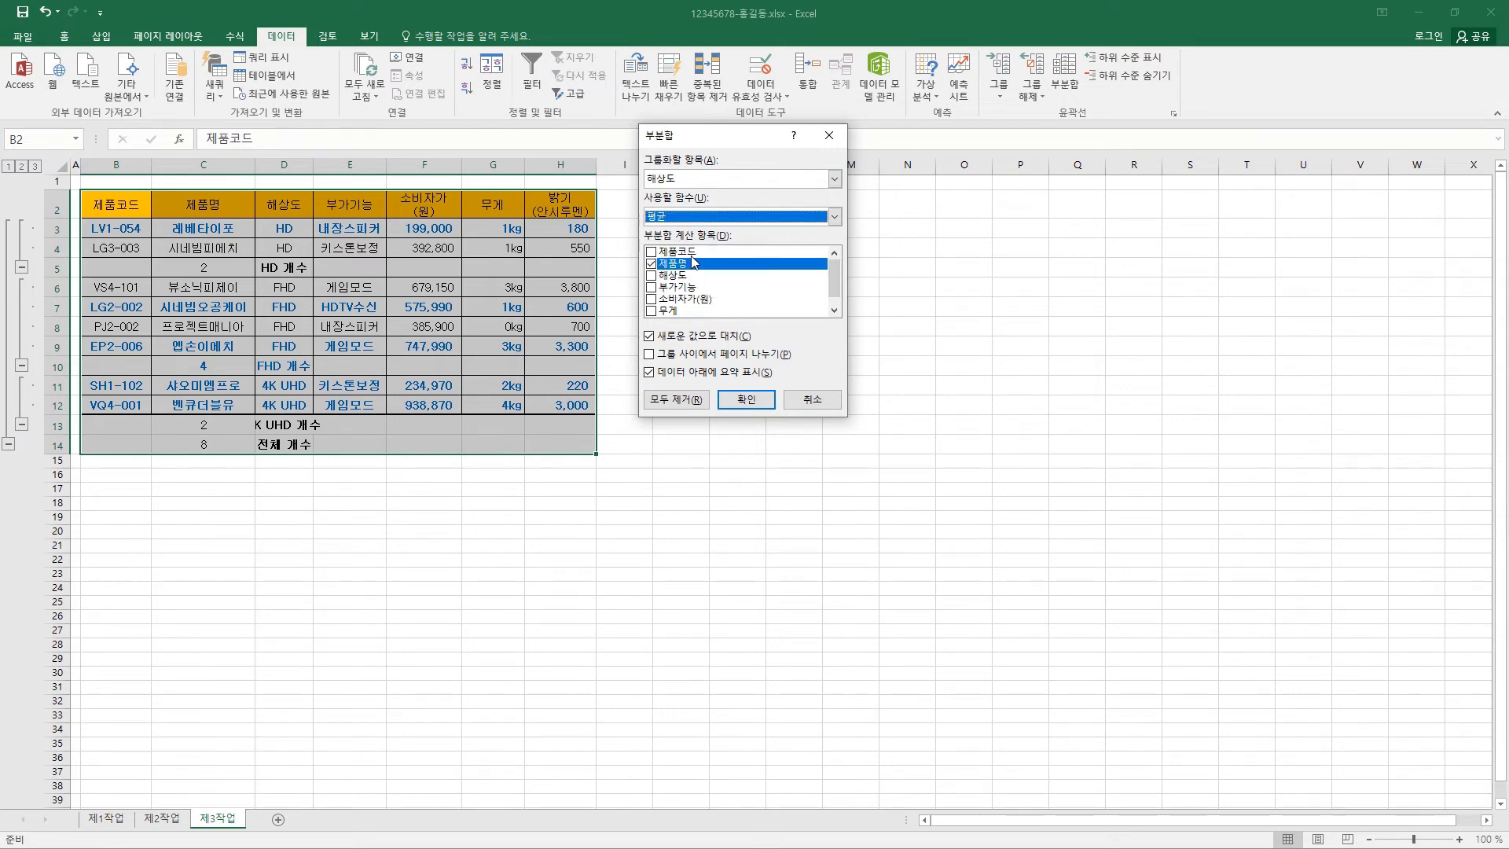
click(652, 265)
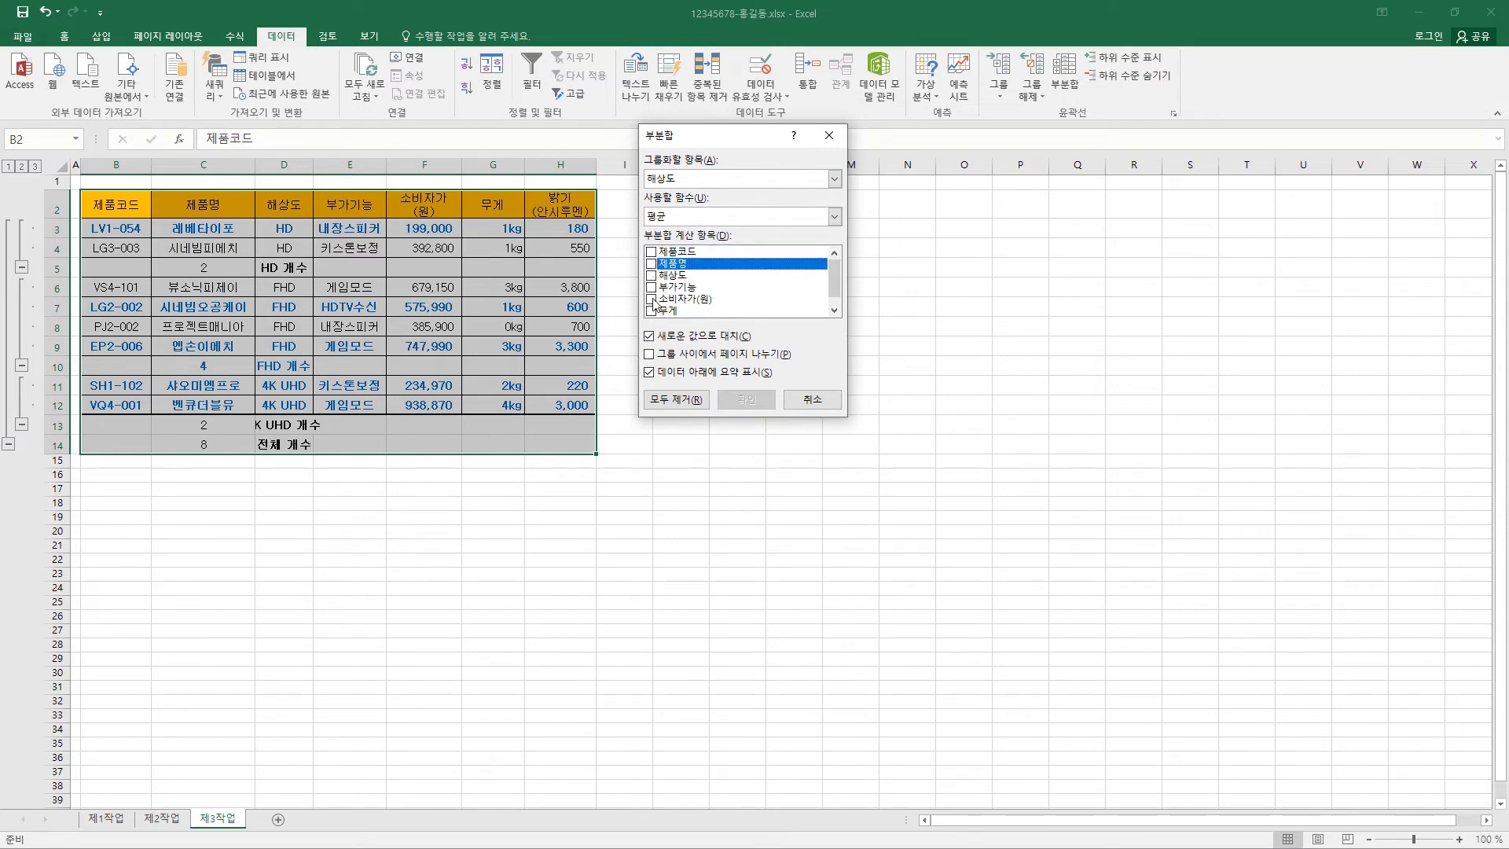
click(652, 299)
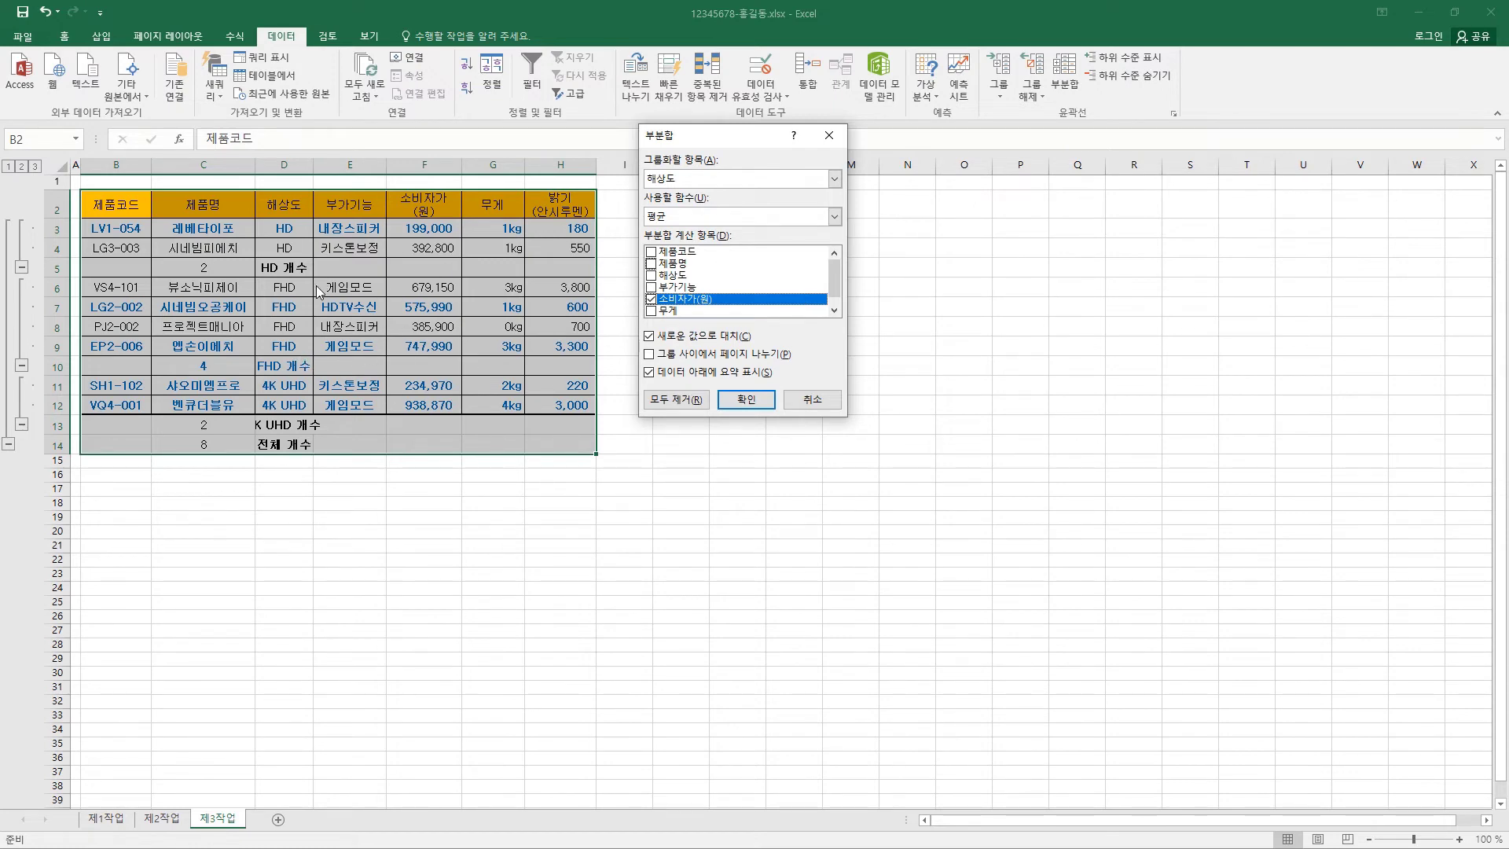
click(696, 338)
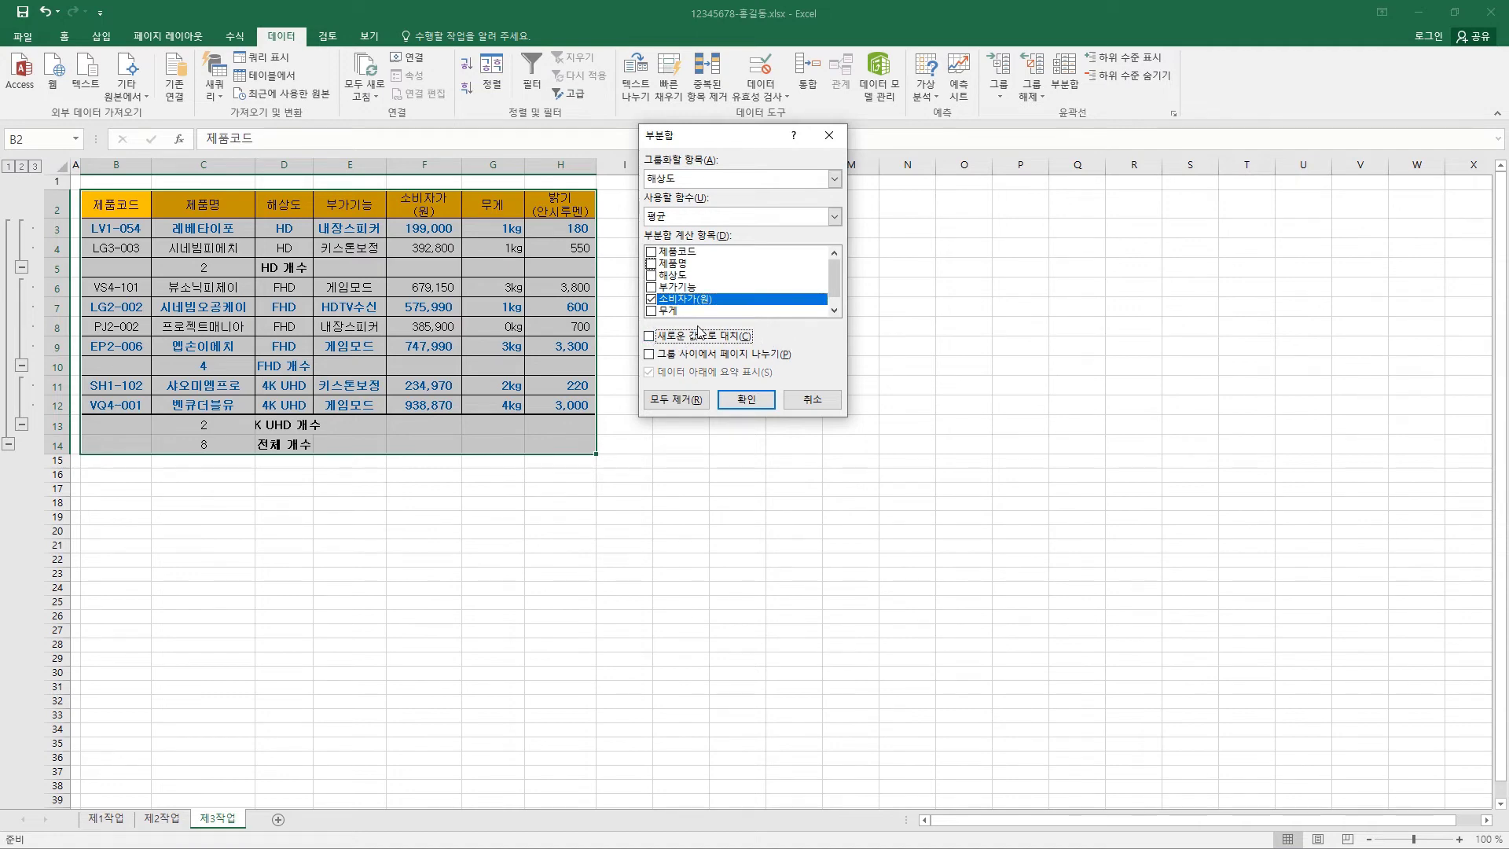
click(745, 401)
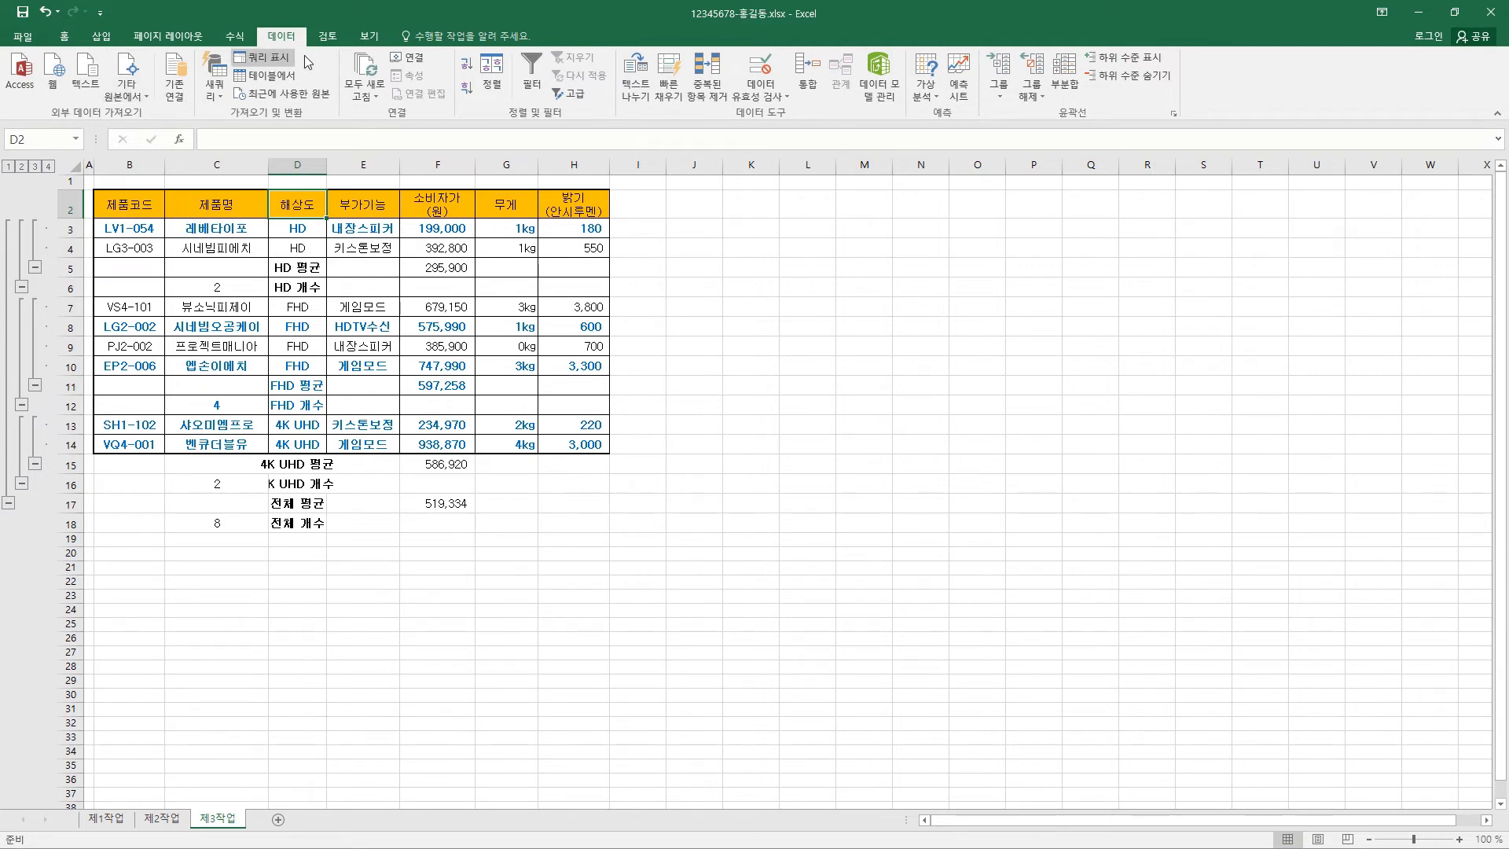
Clear the outline from the subtotaled table and widen column D to fit the subtotal labels
click(1042, 97)
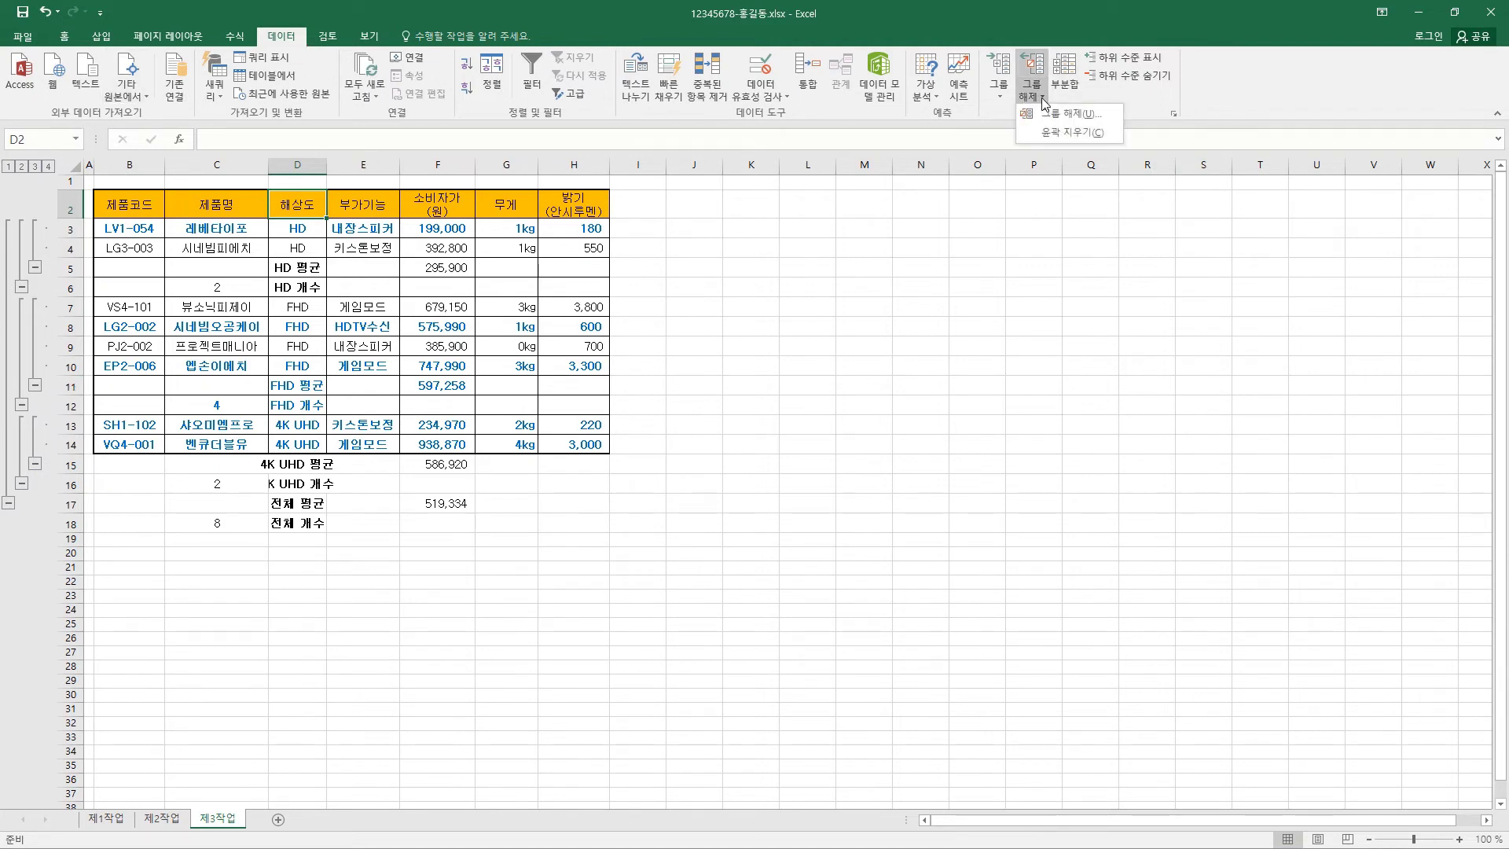
click(1091, 132)
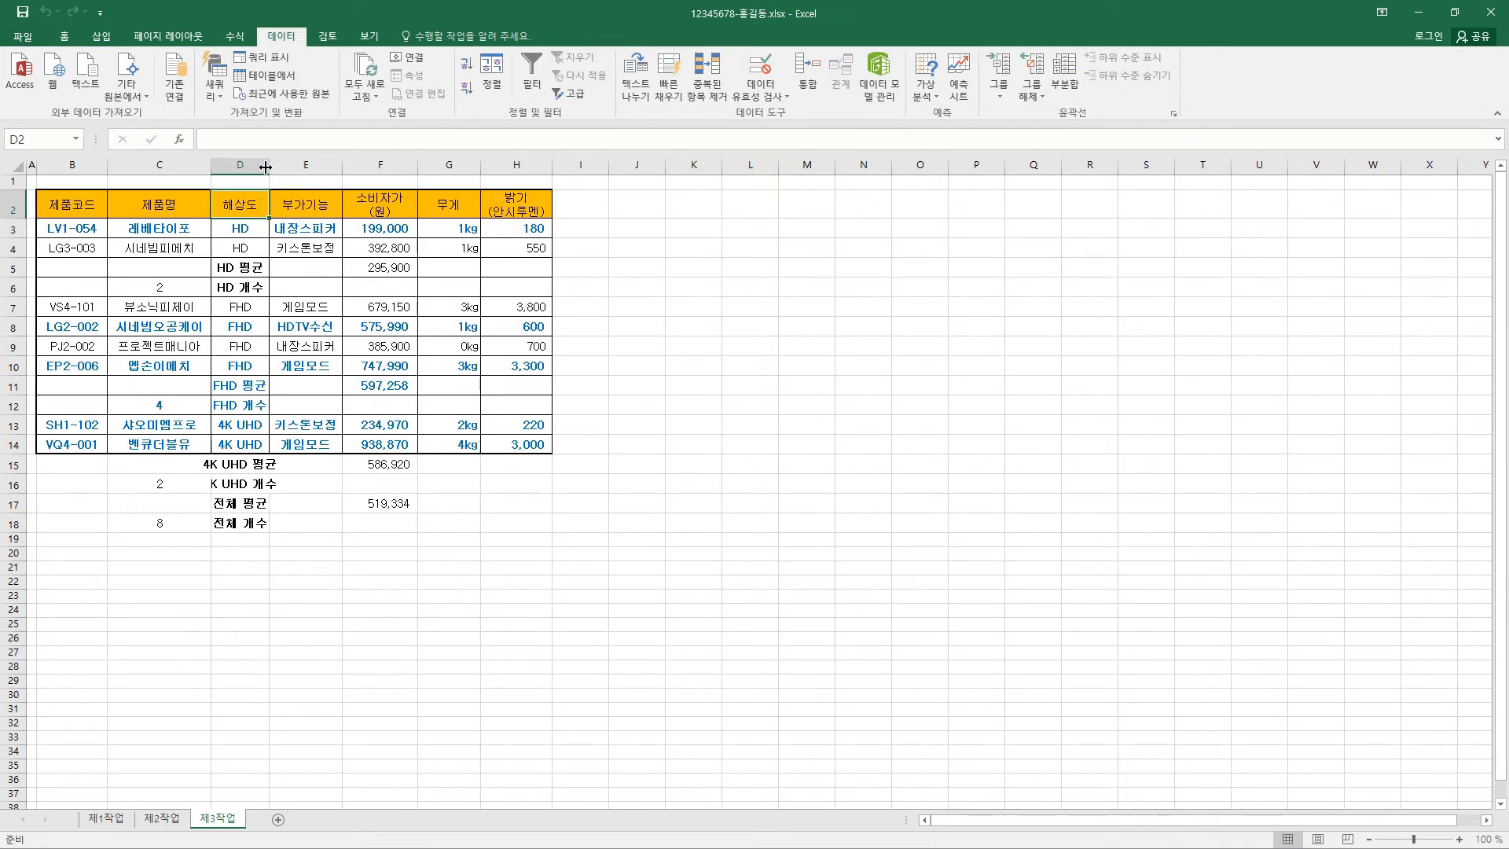
drag(268, 168, 304, 168)
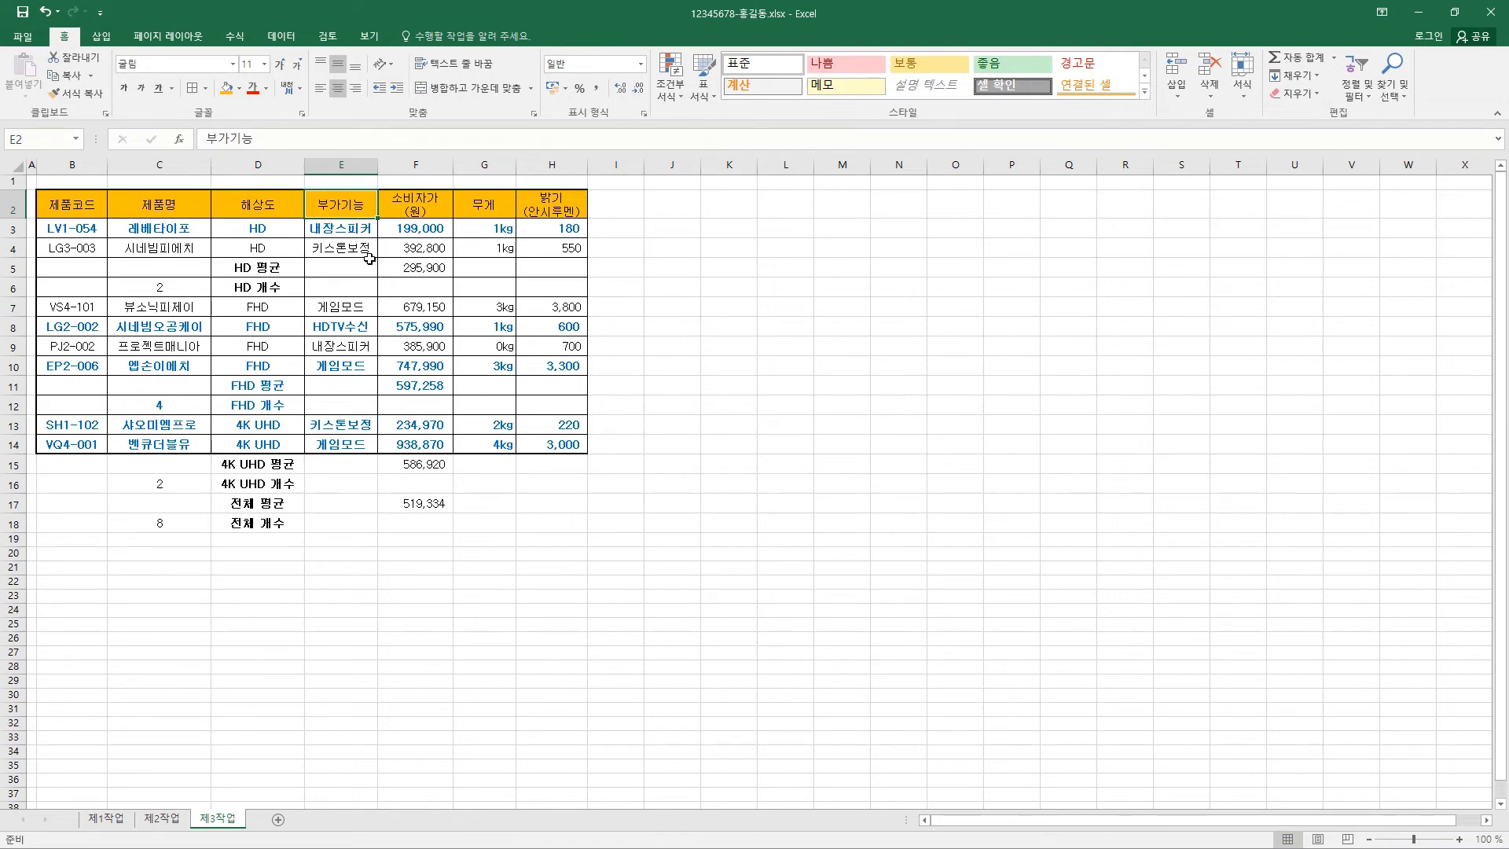
Open the conditional formatting rules manager and list the rules for the whole current worksheet
click(77, 228)
drag(76, 228, 552, 440)
click(550, 247)
click(344, 227)
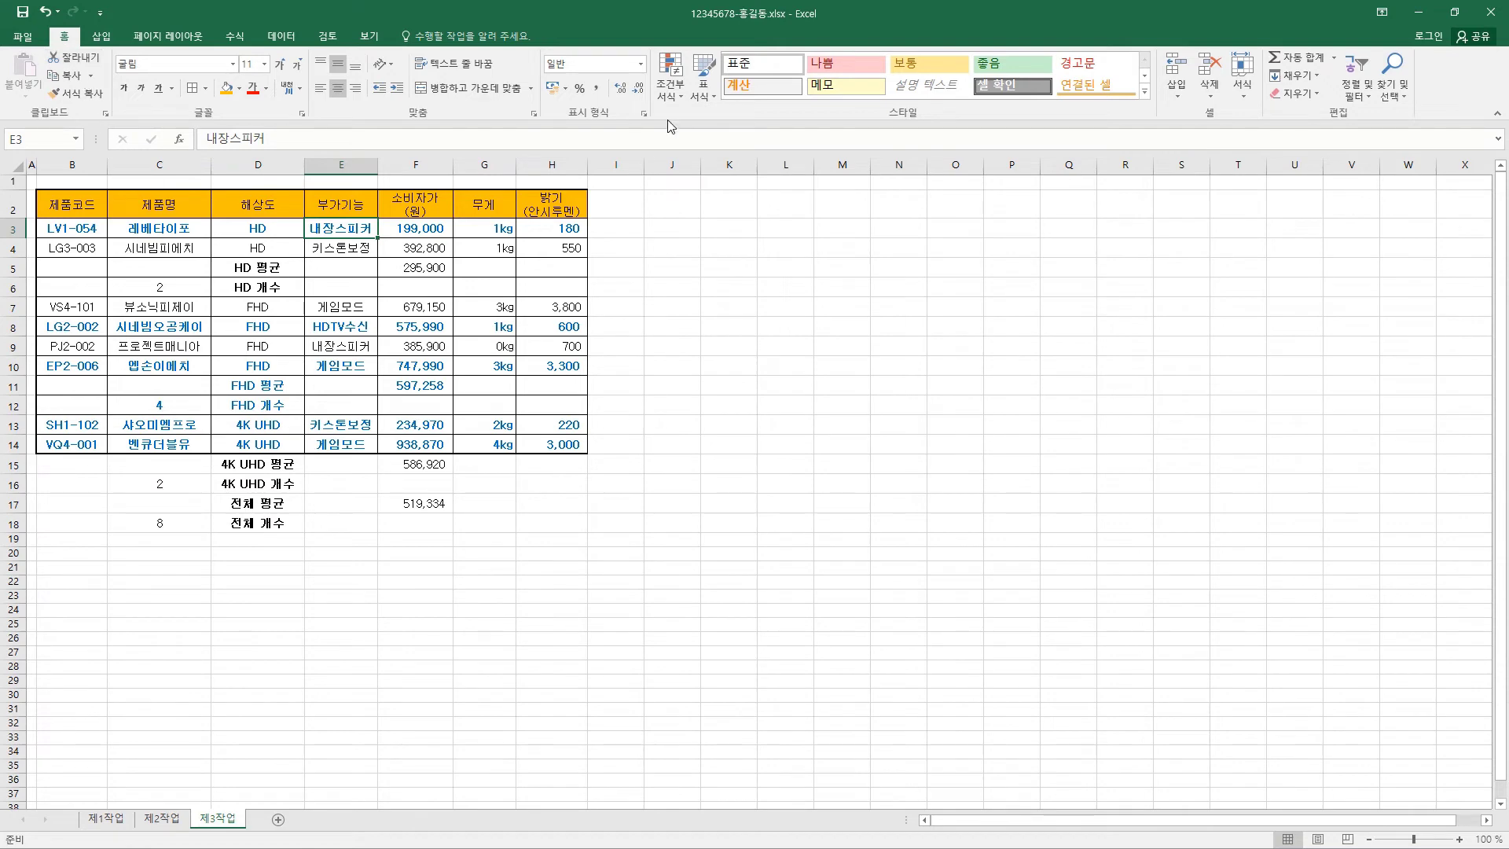
click(677, 98)
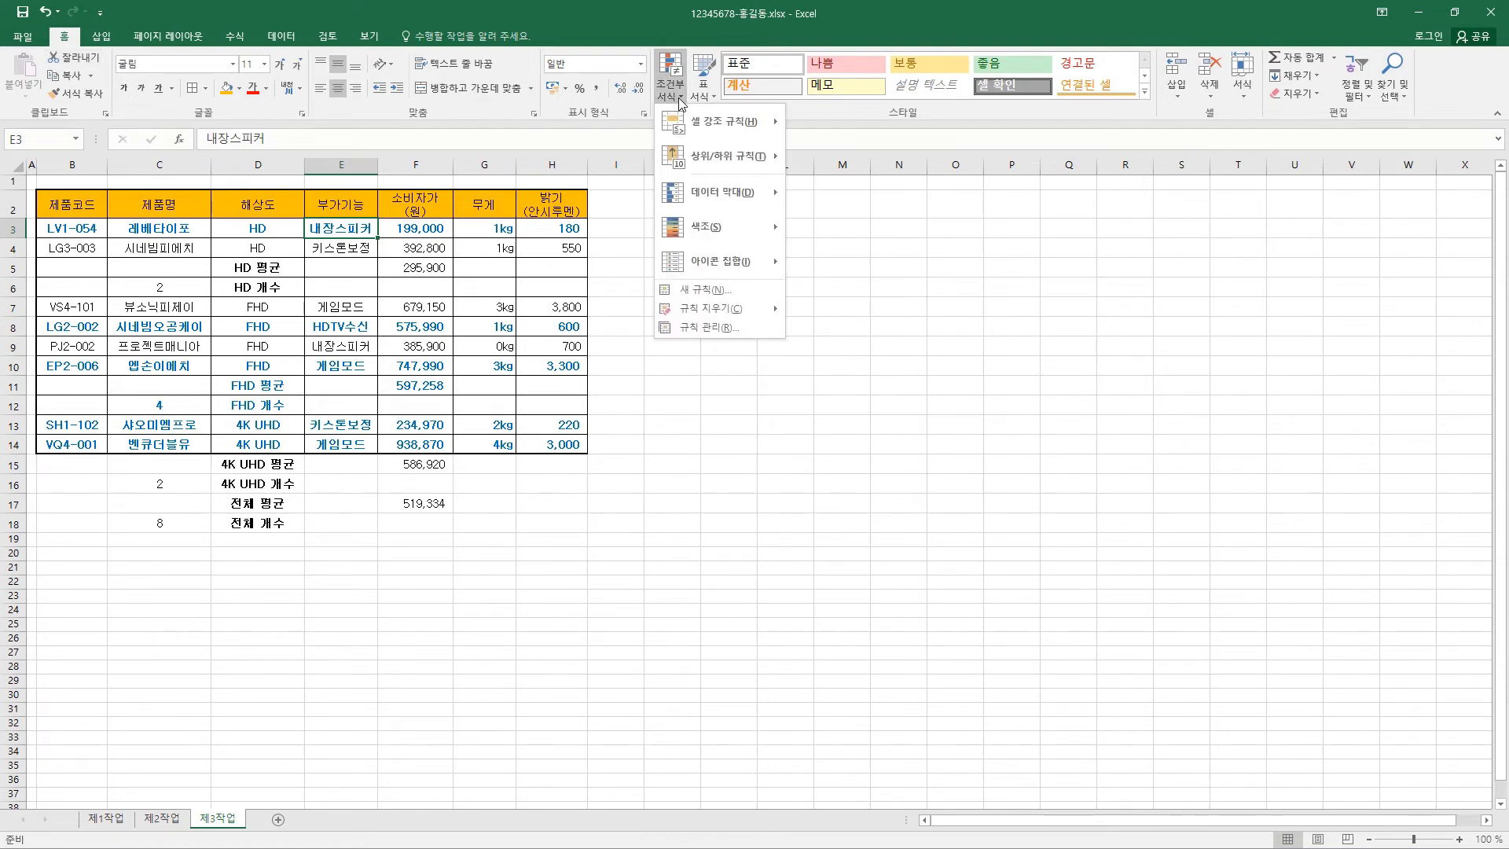
click(720, 326)
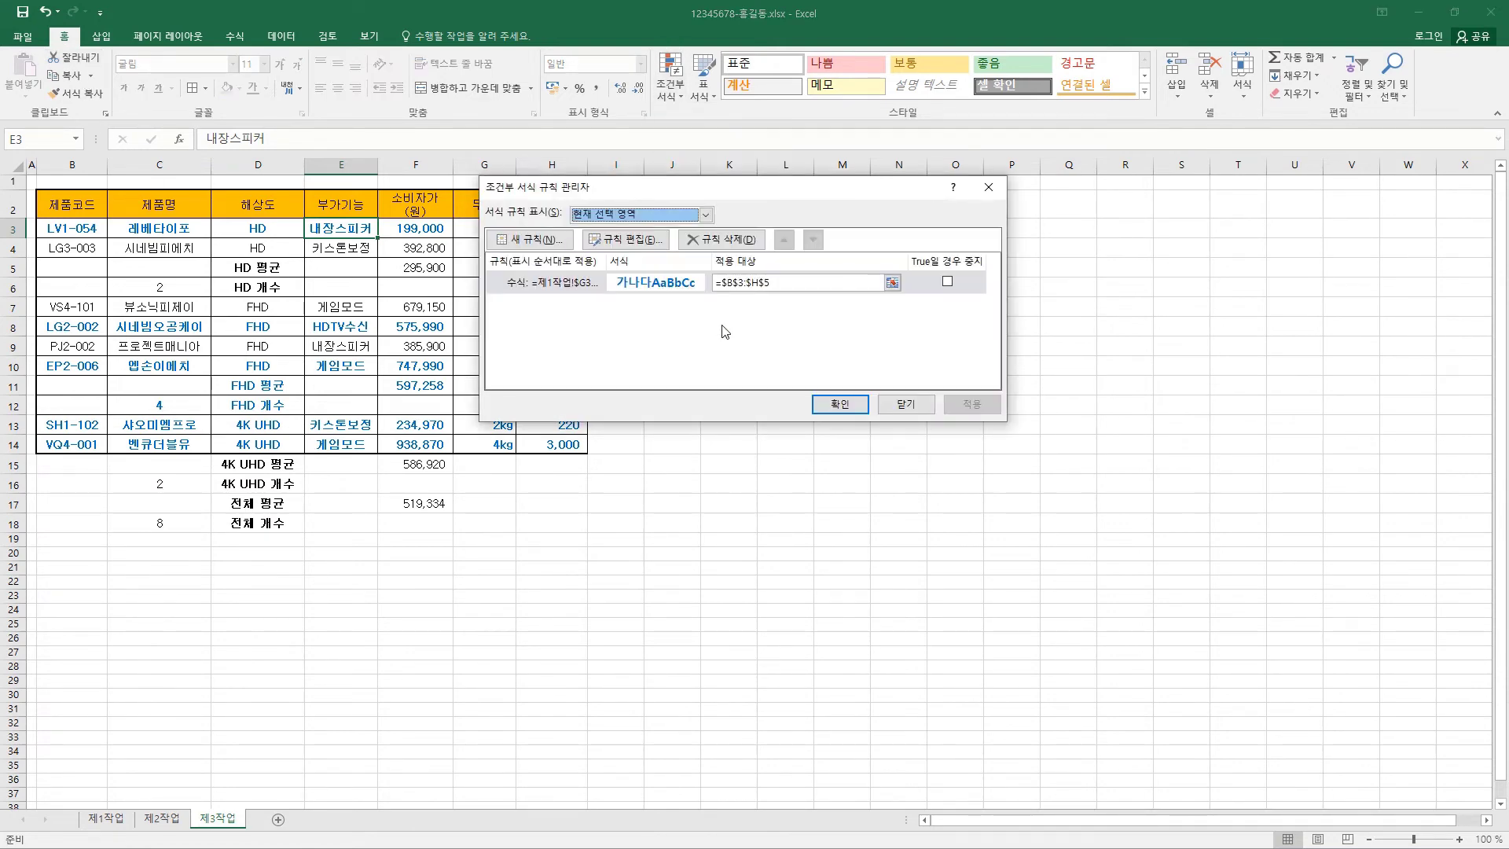
click(707, 216)
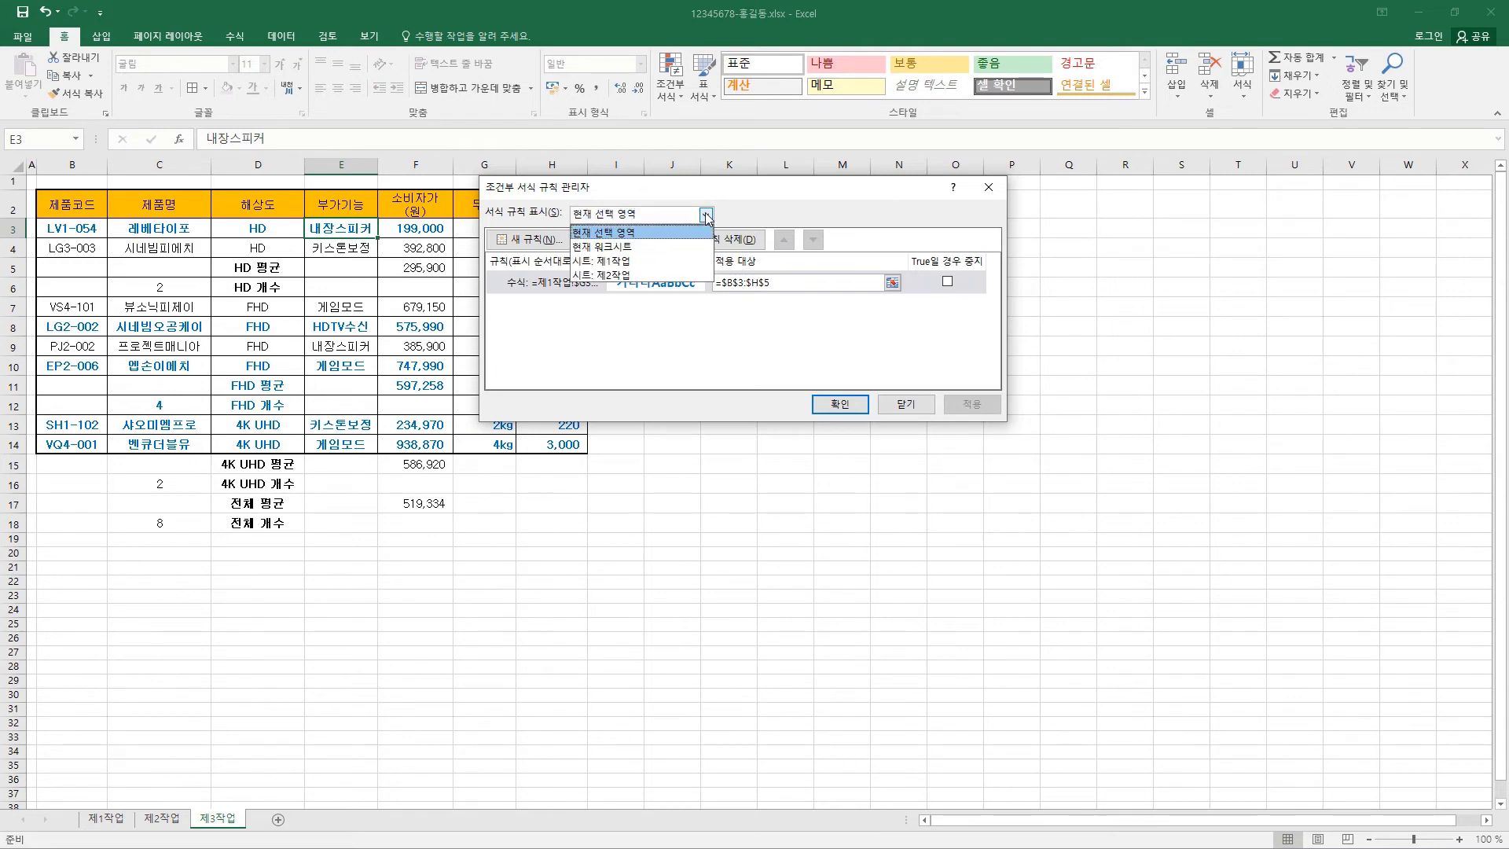
click(657, 247)
Delete every conditional formatting rule on the sheet except the one applied to $B$3:$H$5
scroll(992, 346, down, 2)
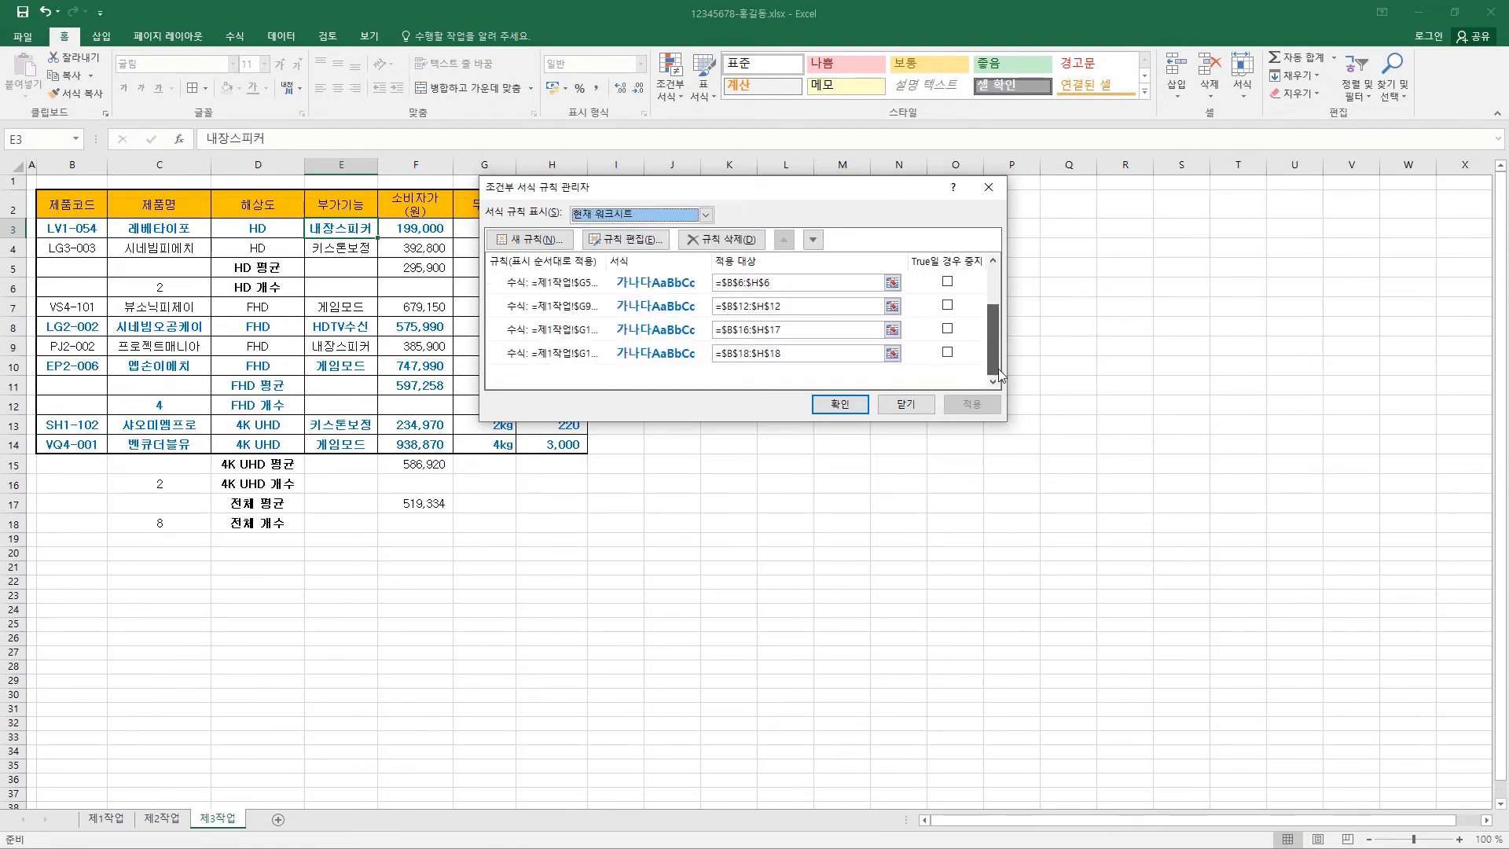
mouse_move(999, 376)
mouse_down()
mouse_move(1001, 305)
mouse_move(1013, 371)
mouse_up()
click(672, 355)
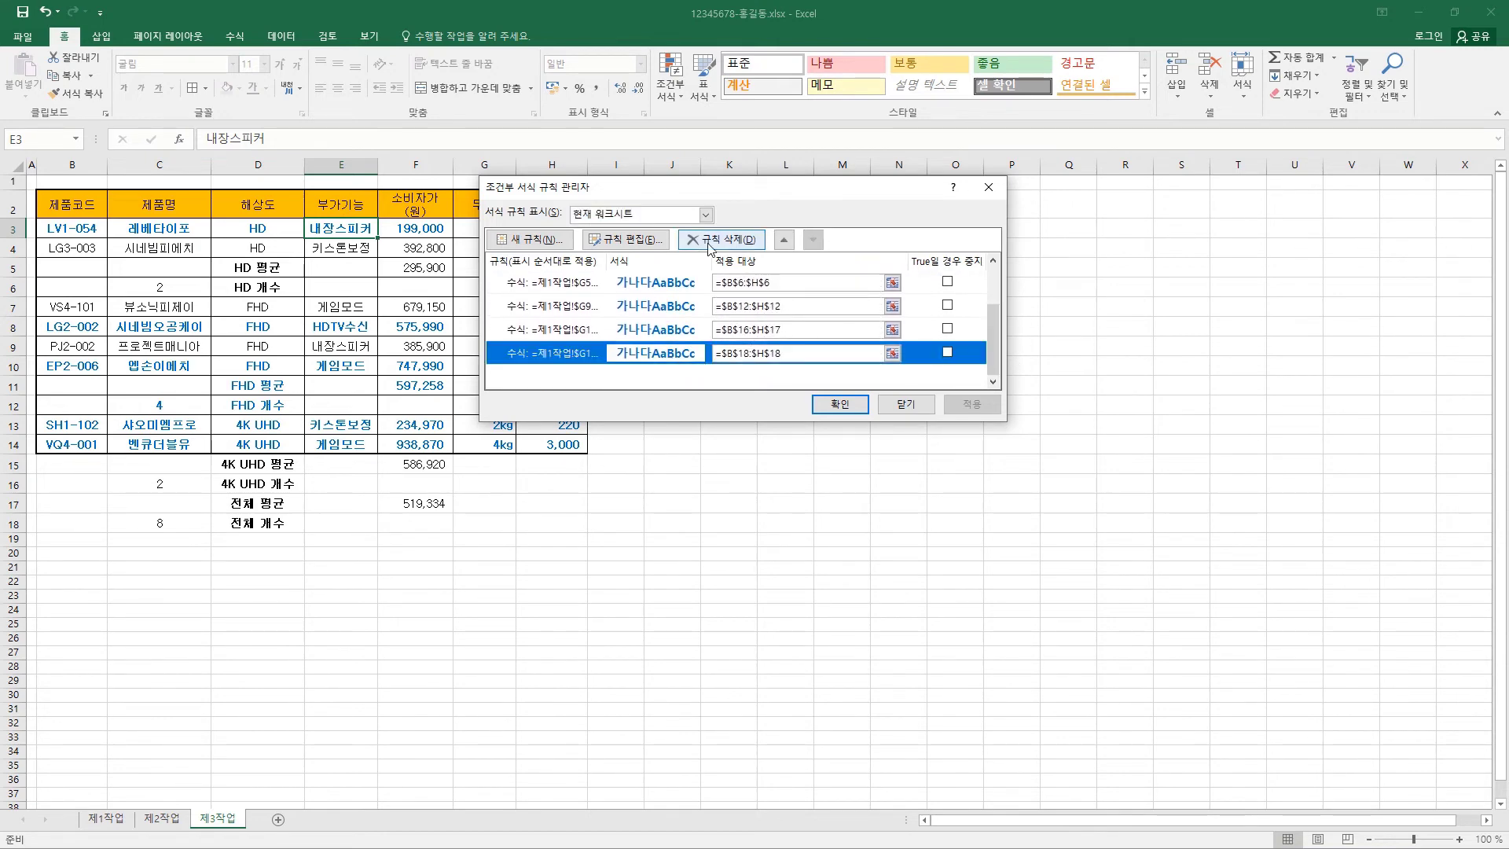
click(711, 240)
click(721, 241)
click(721, 240)
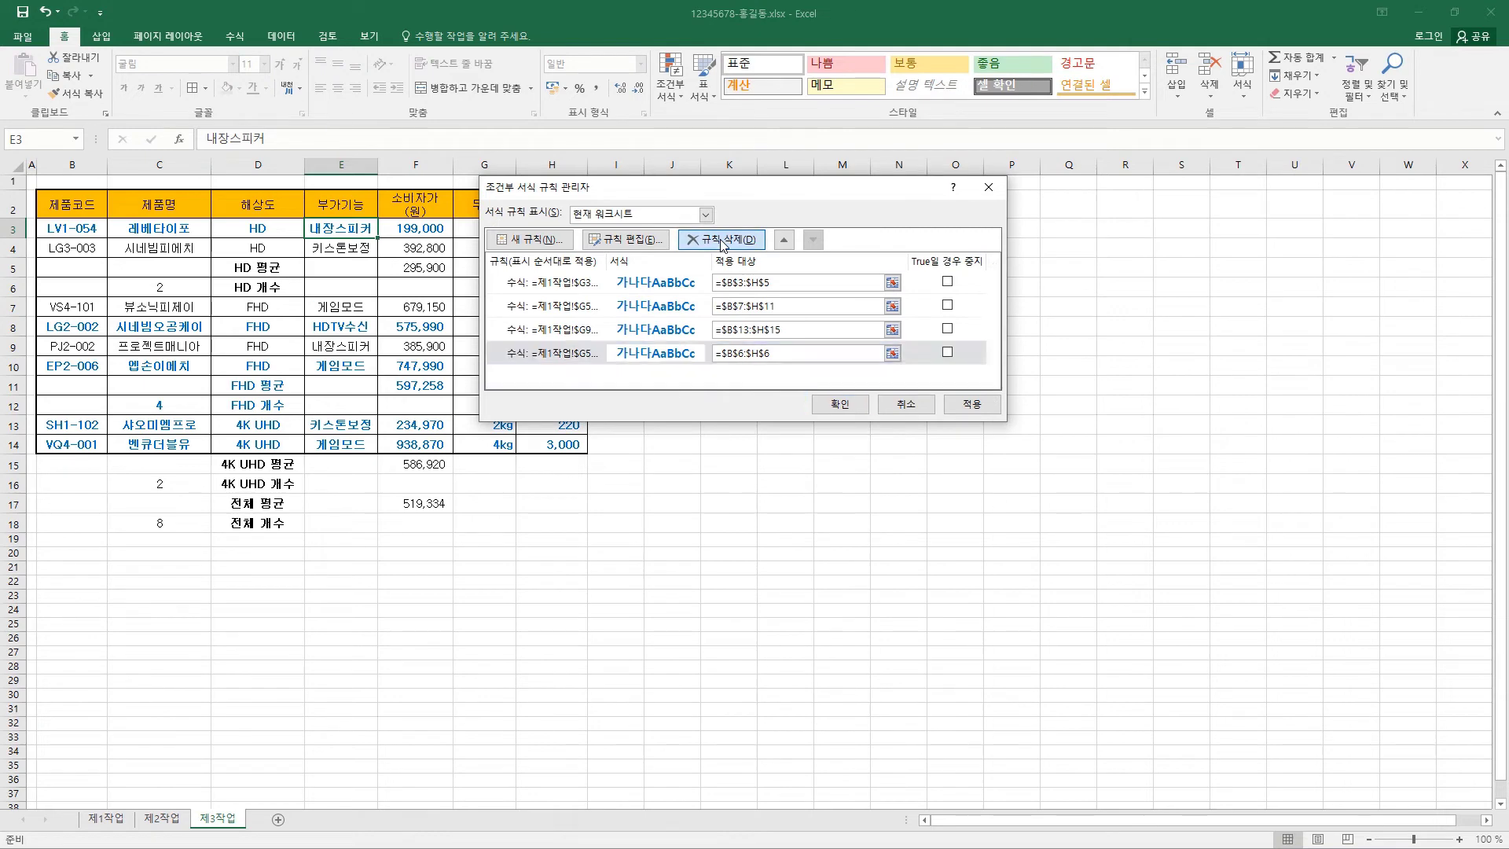
click(722, 241)
click(721, 240)
click(721, 240)
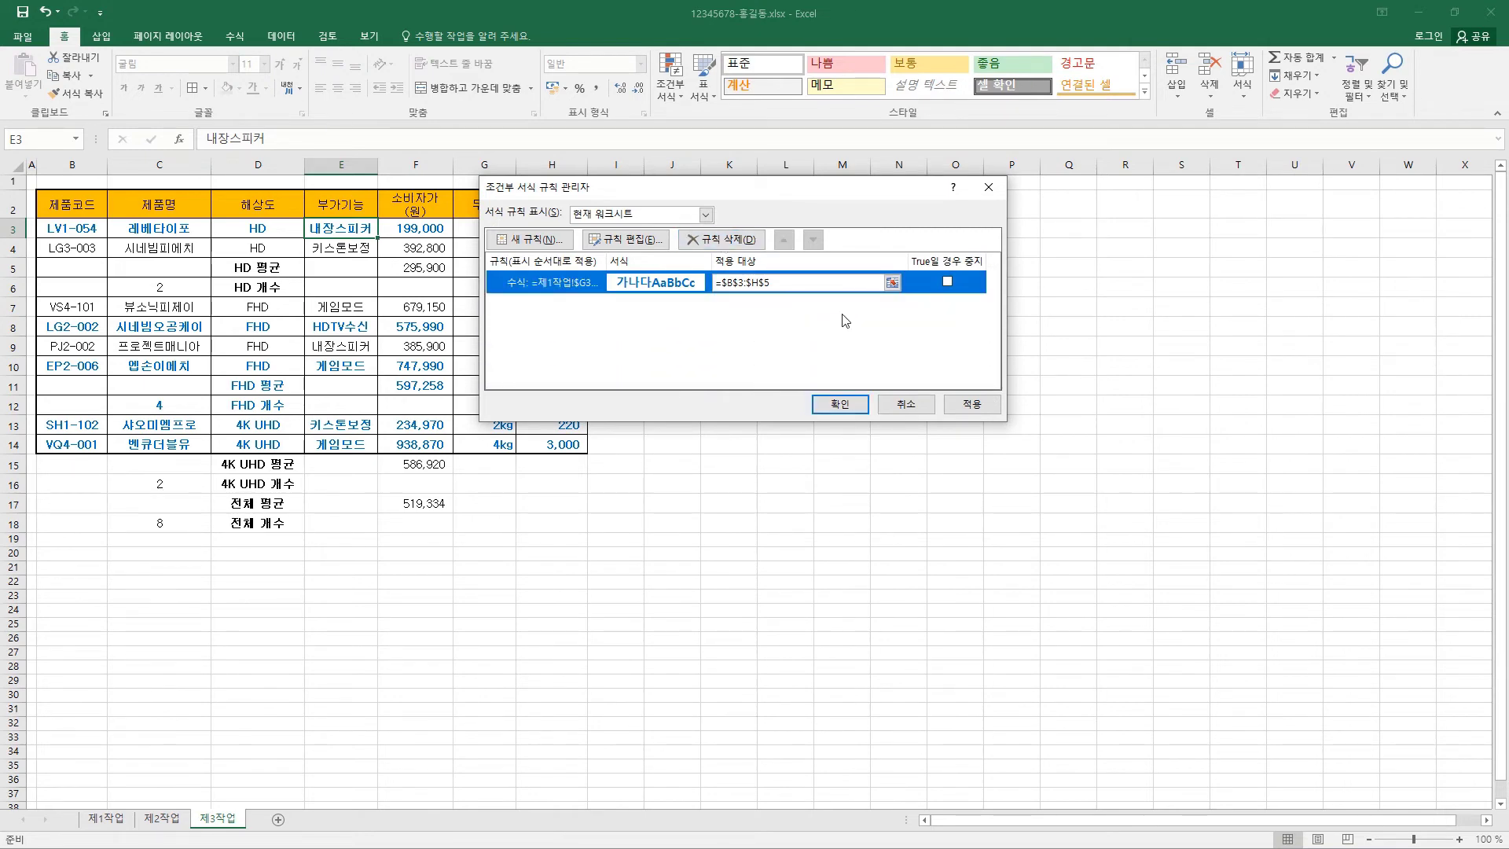
Edit the remaining rule's formula to =$G3<=1 by removing its reference to sheet 제1작업
click(646, 242)
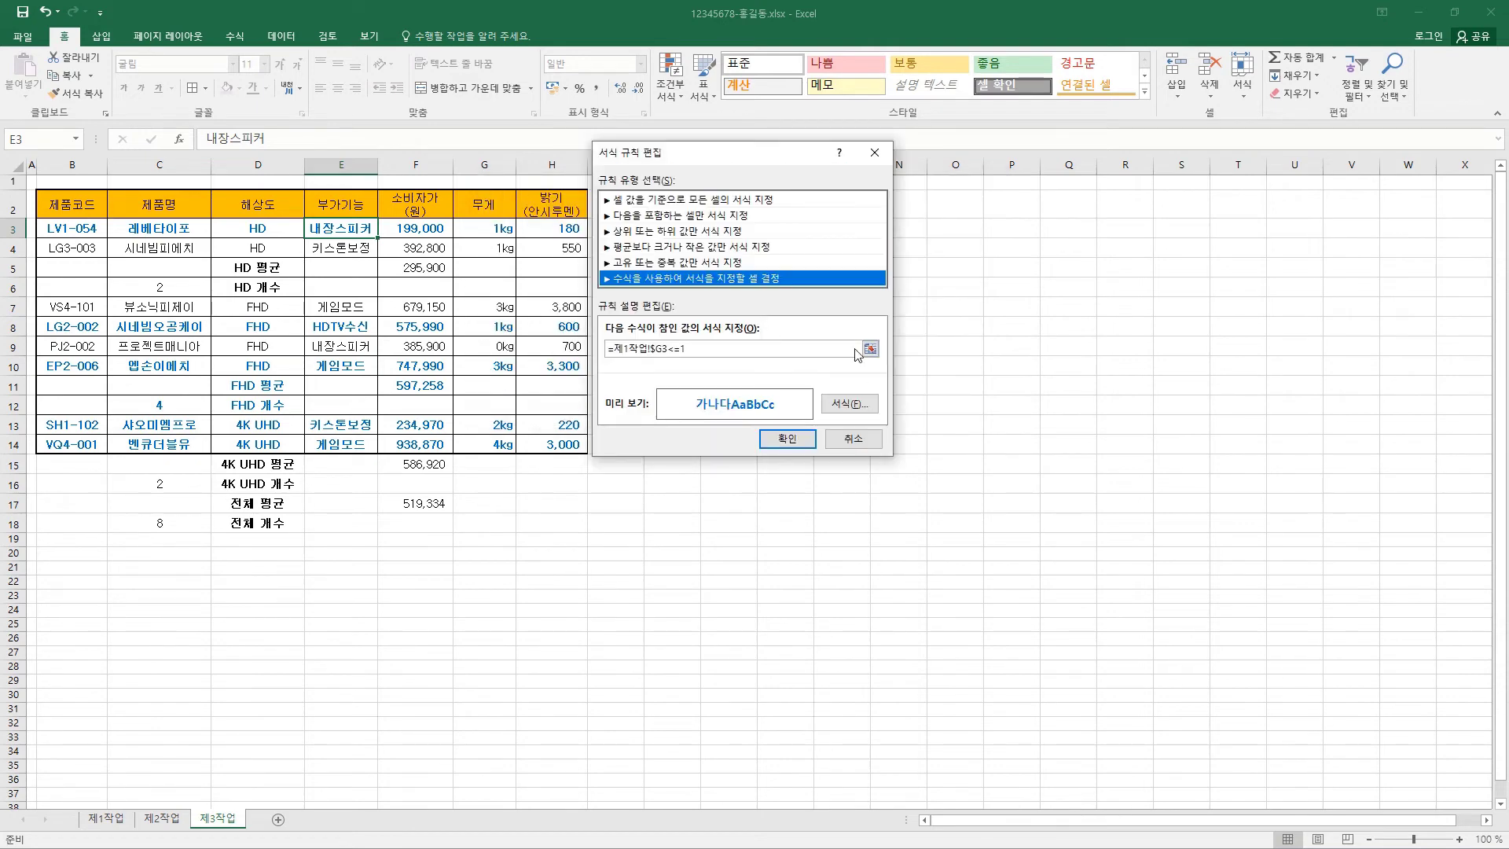
drag(772, 156, 847, 161)
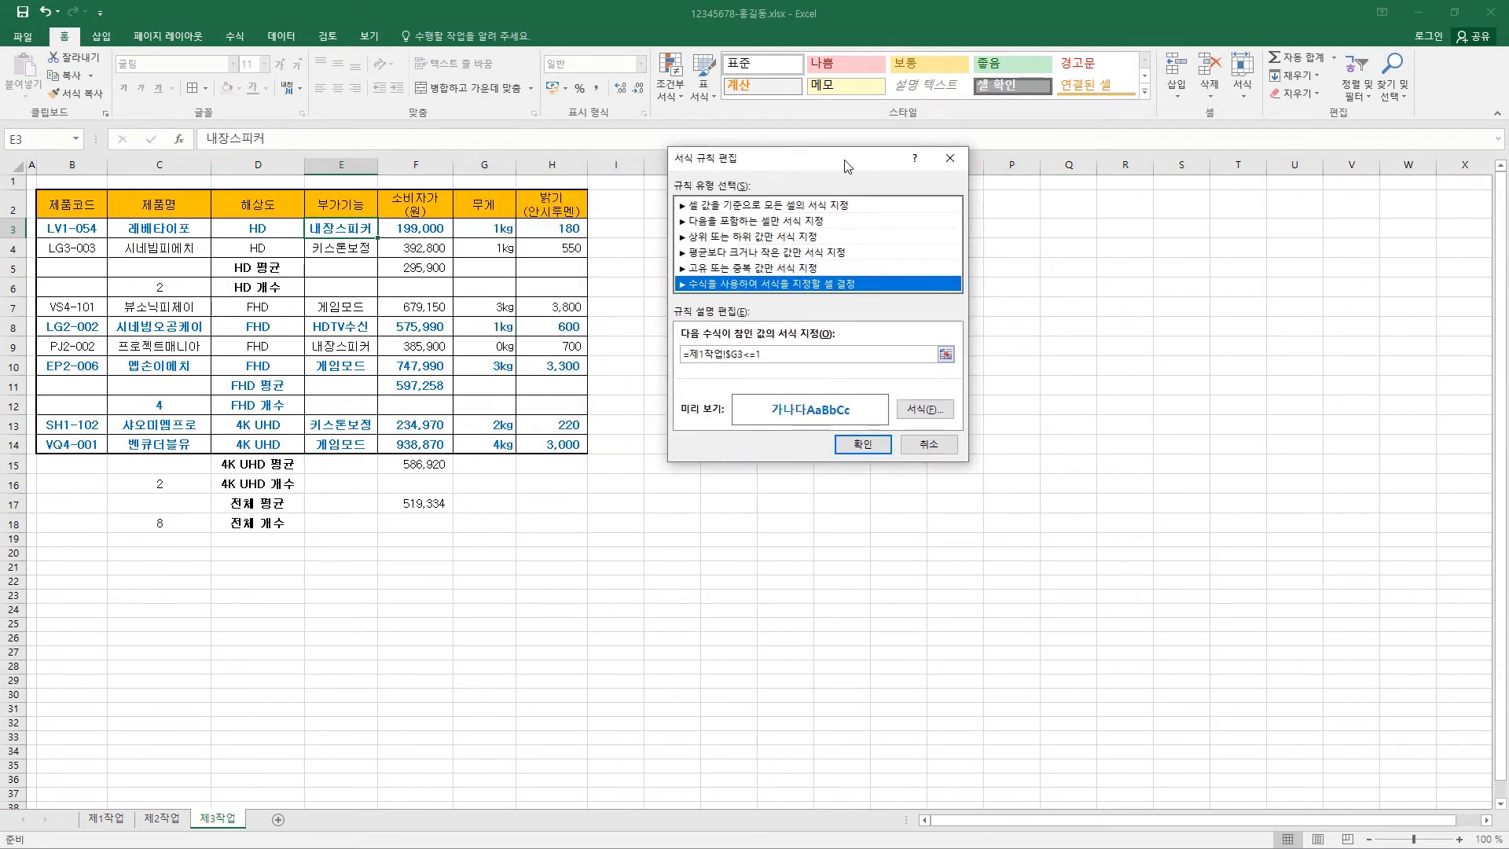
click(722, 355)
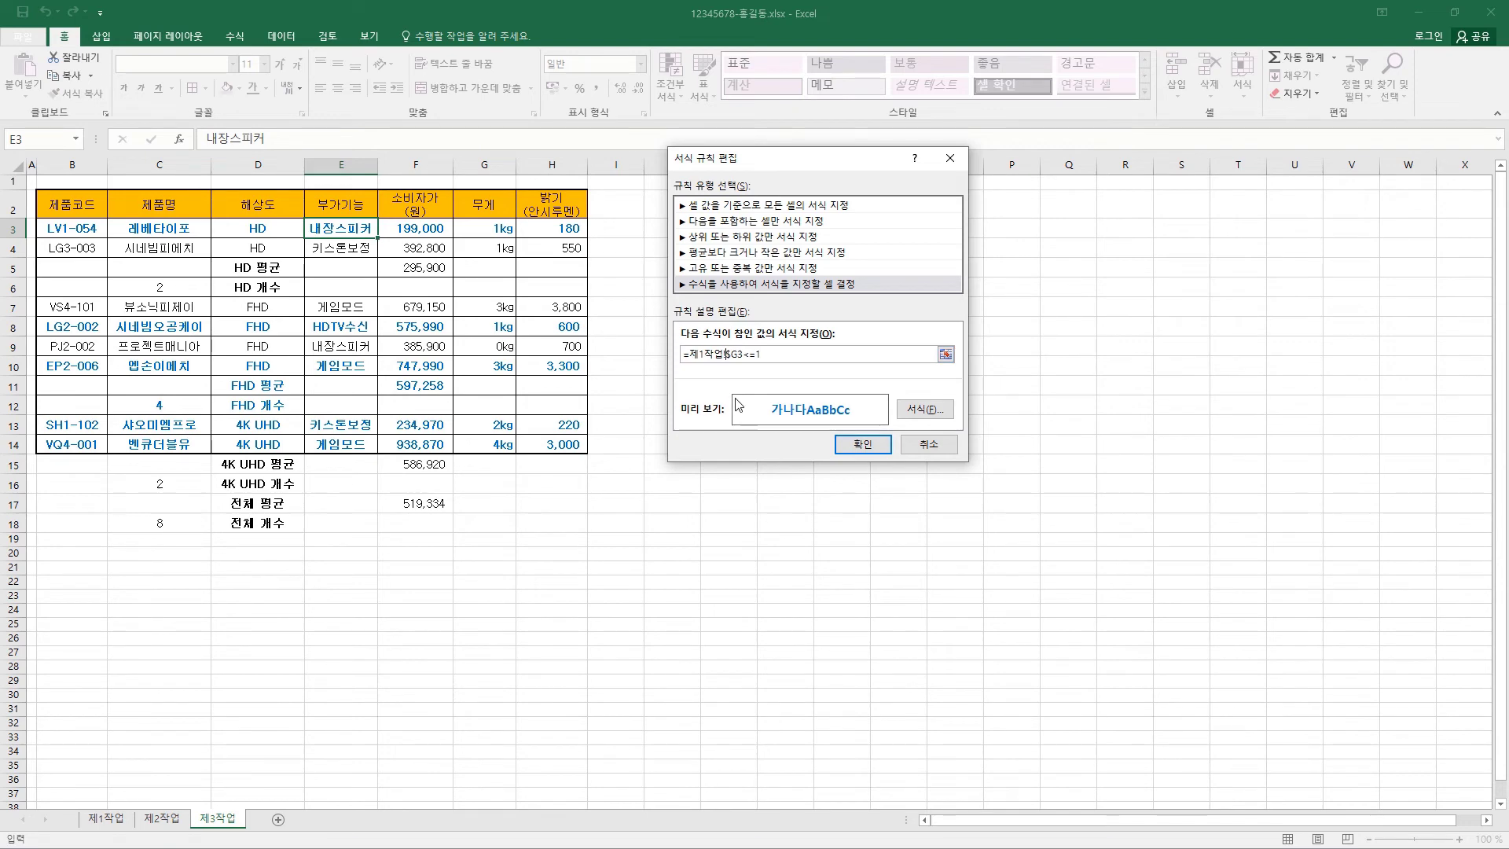
key(BackSpace)
key(BackSpace)
key(BackSpace)
key(BackSpace)
key(BackSpace)
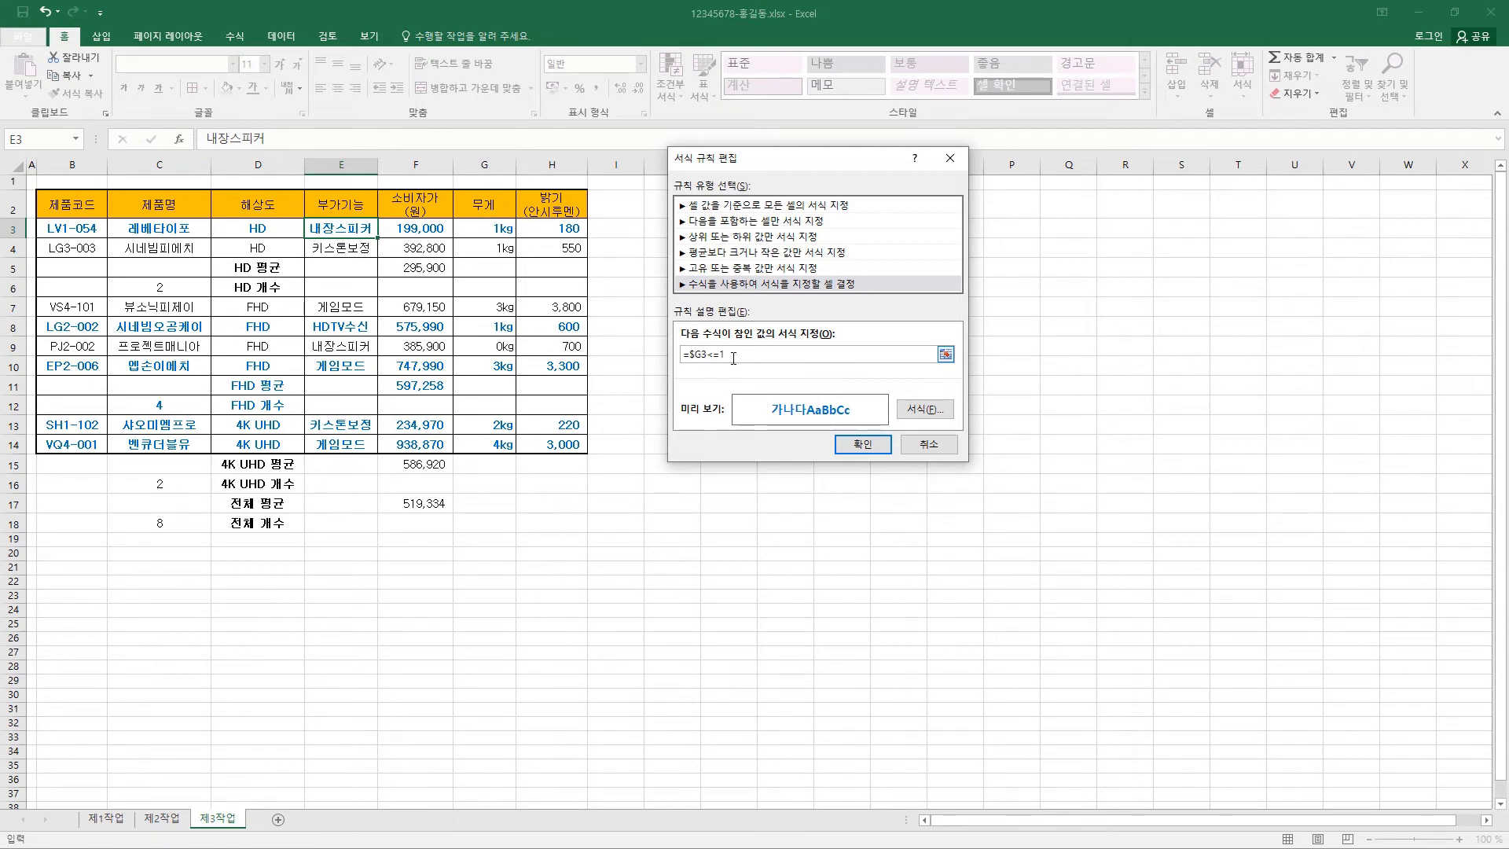
click(863, 445)
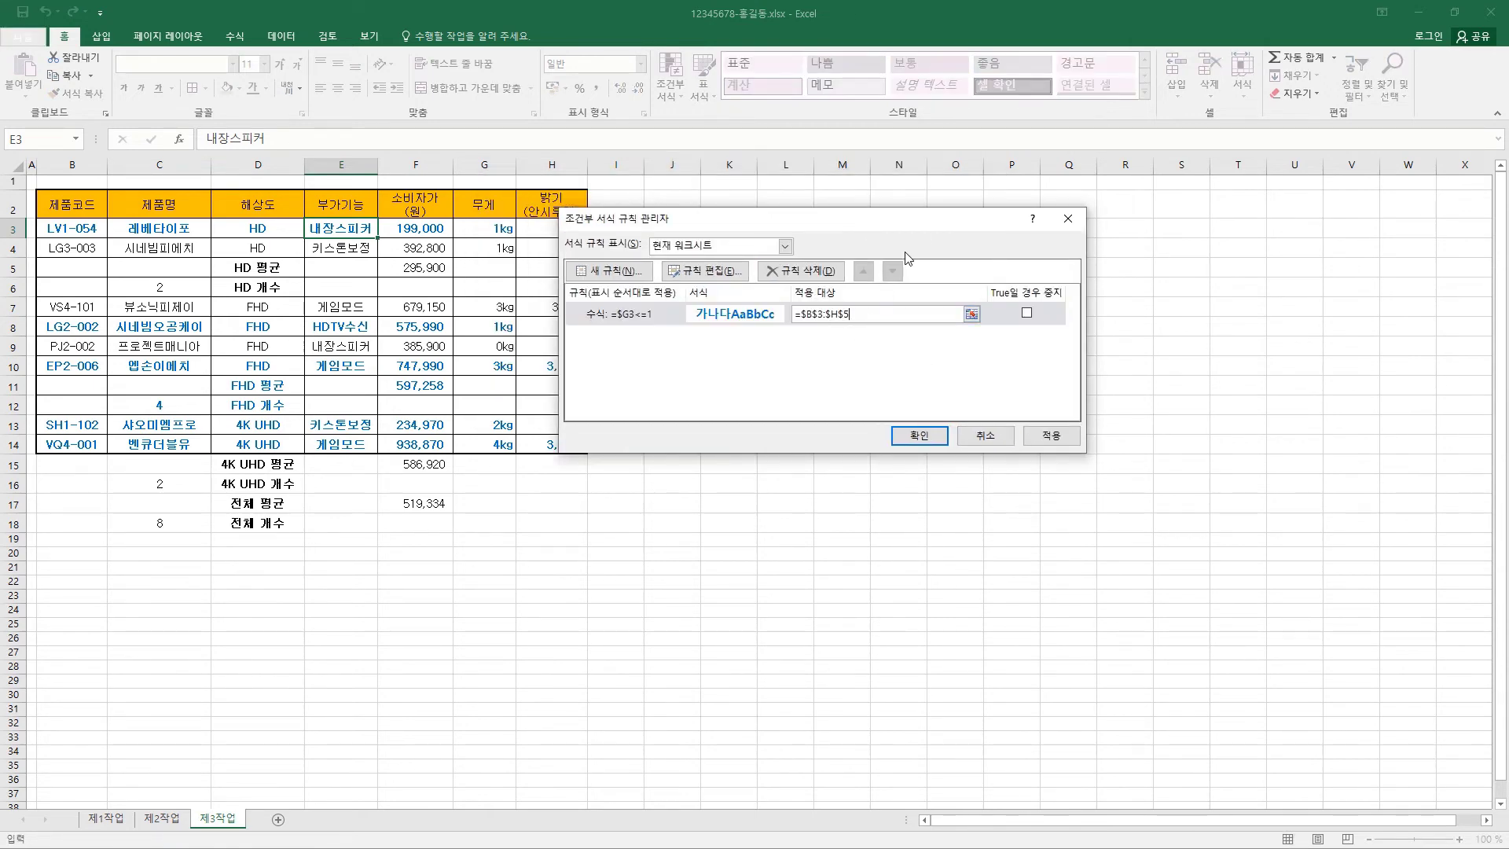
Set the rule's applied range to $B$3:$H$18 and apply the conditional formatting changes
drag(920, 224, 1095, 244)
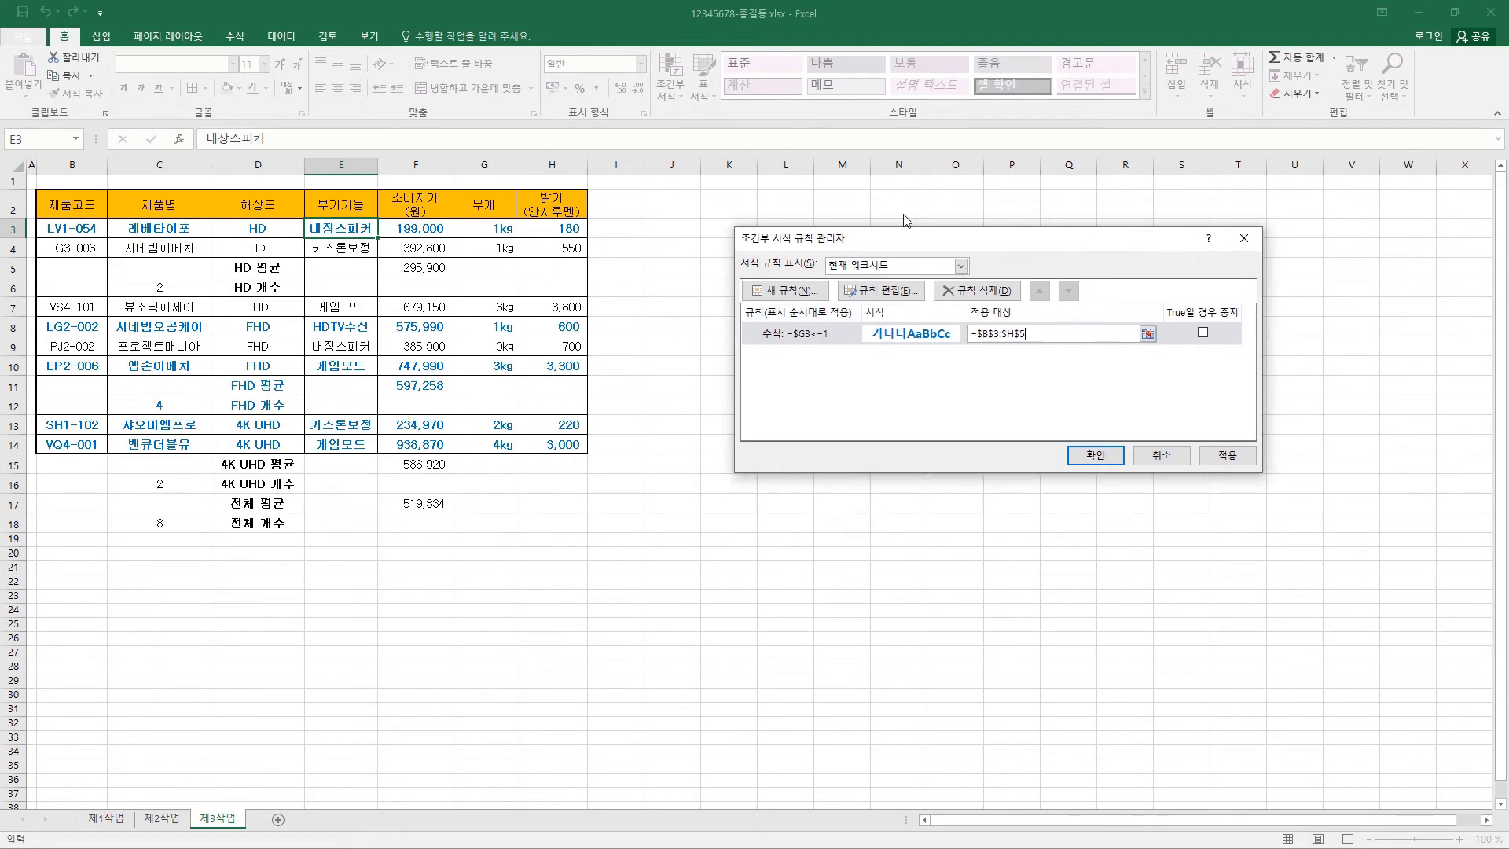
click(1019, 335)
drag(1051, 333, 829, 331)
drag(71, 229, 548, 517)
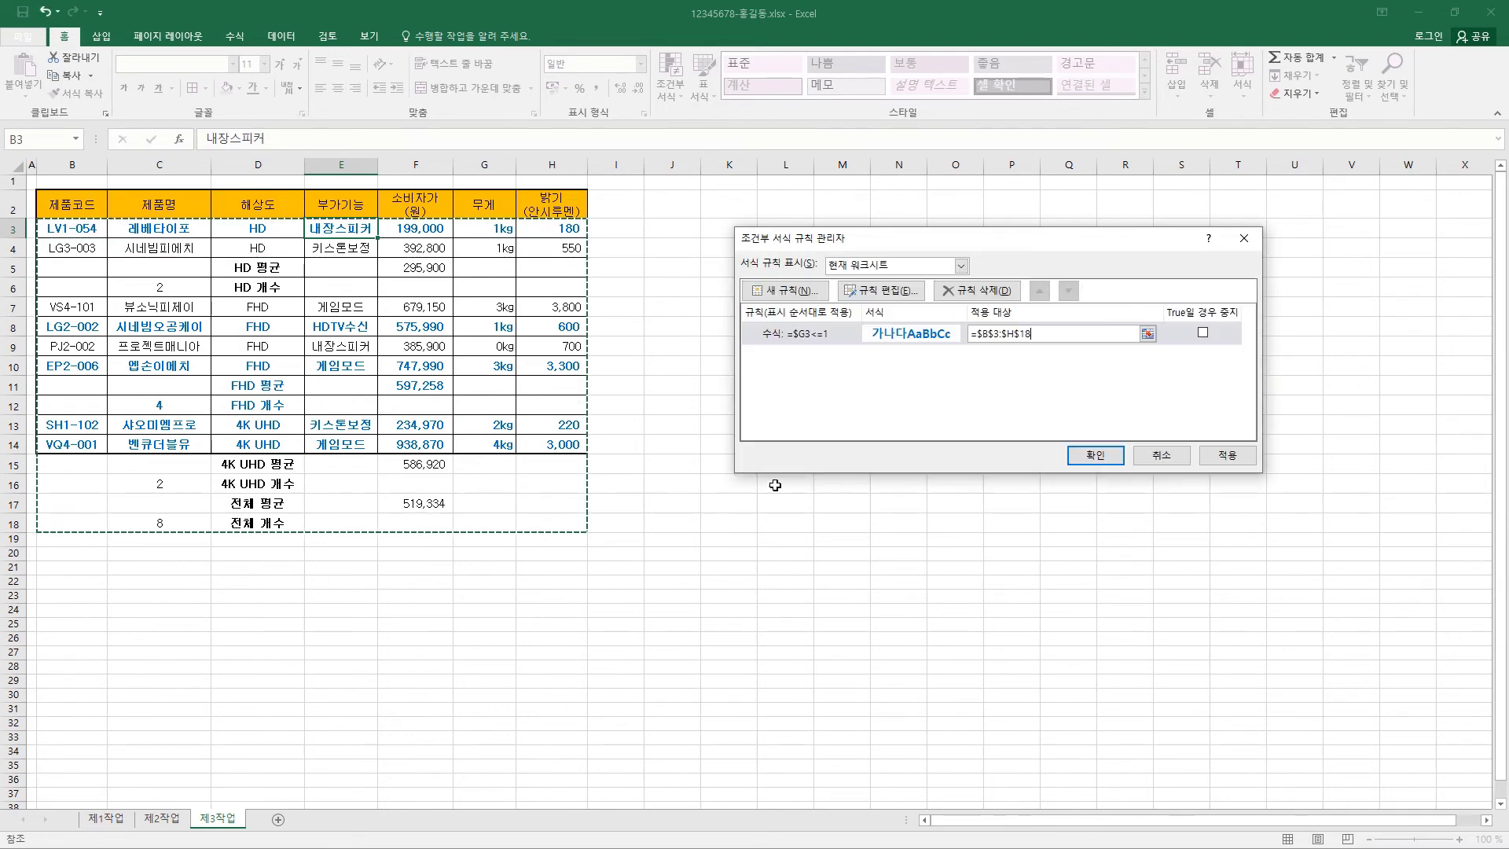
click(1112, 461)
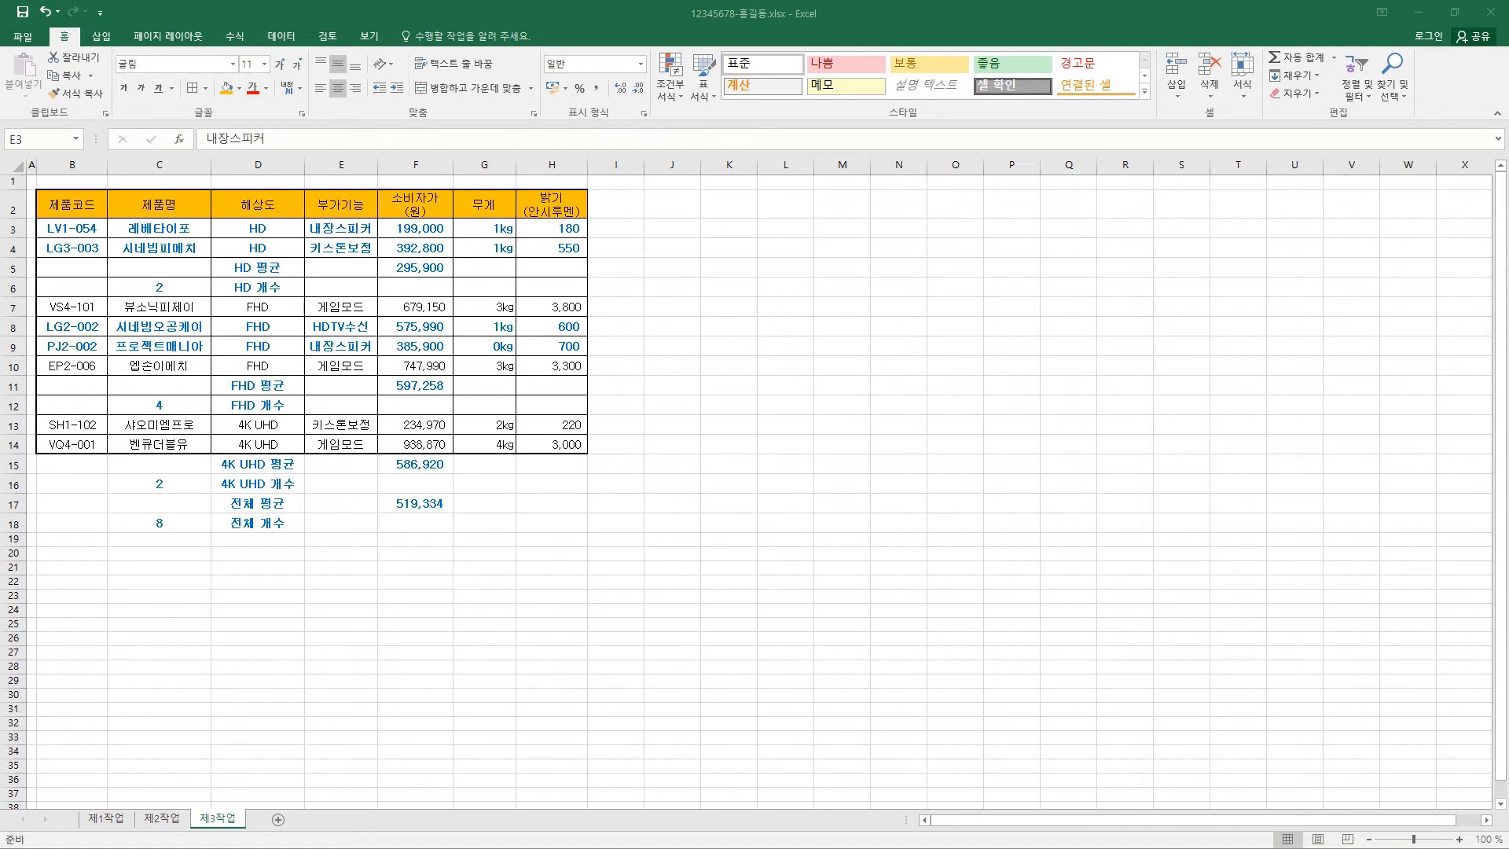
Review the 제품명 entries on sheet 제1작업 to determine which product rows belong in the chart
click(105, 818)
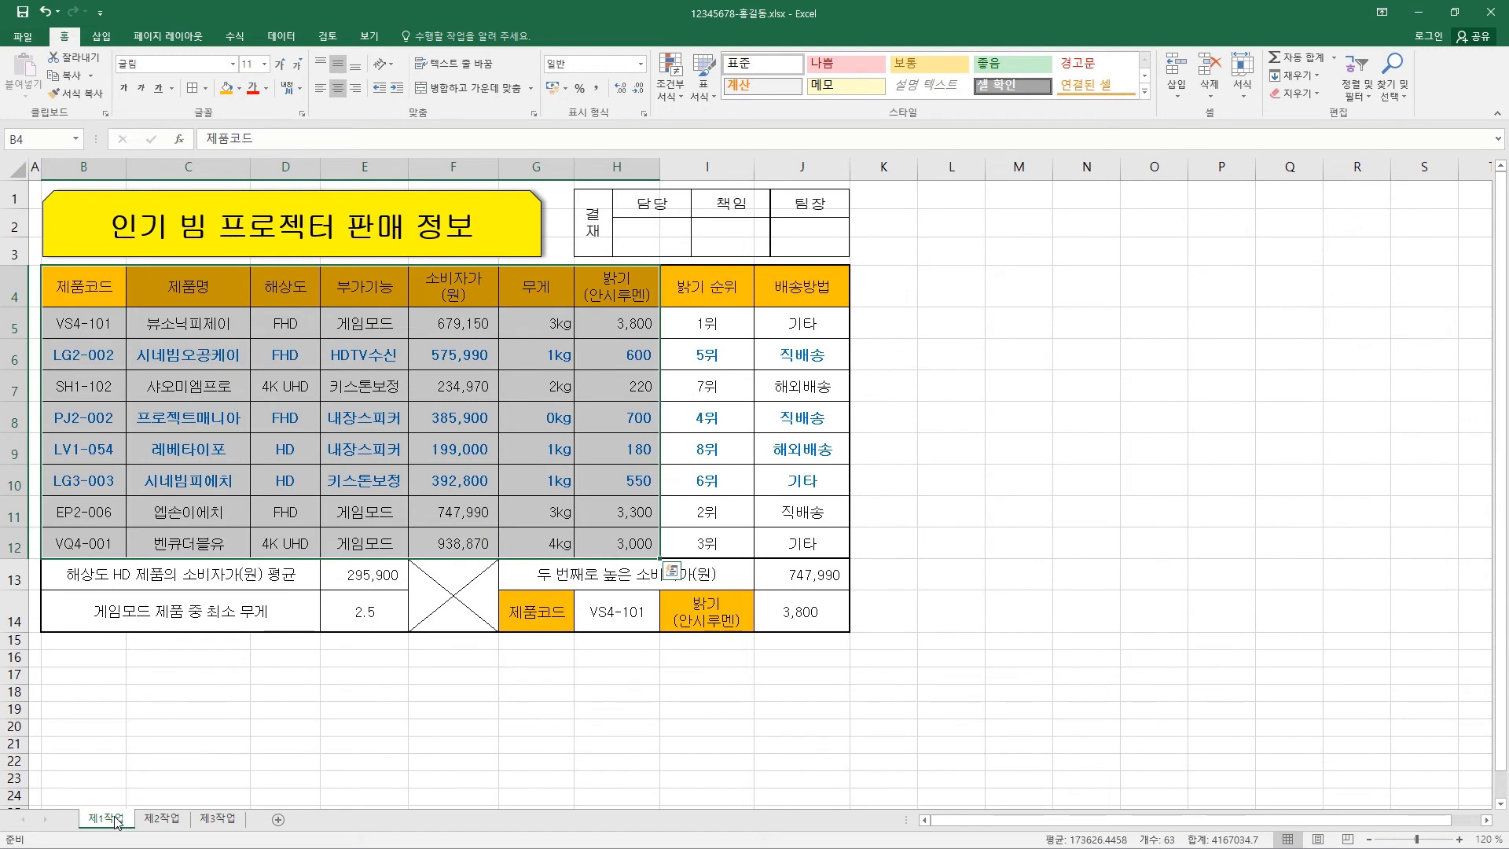
click(88, 304)
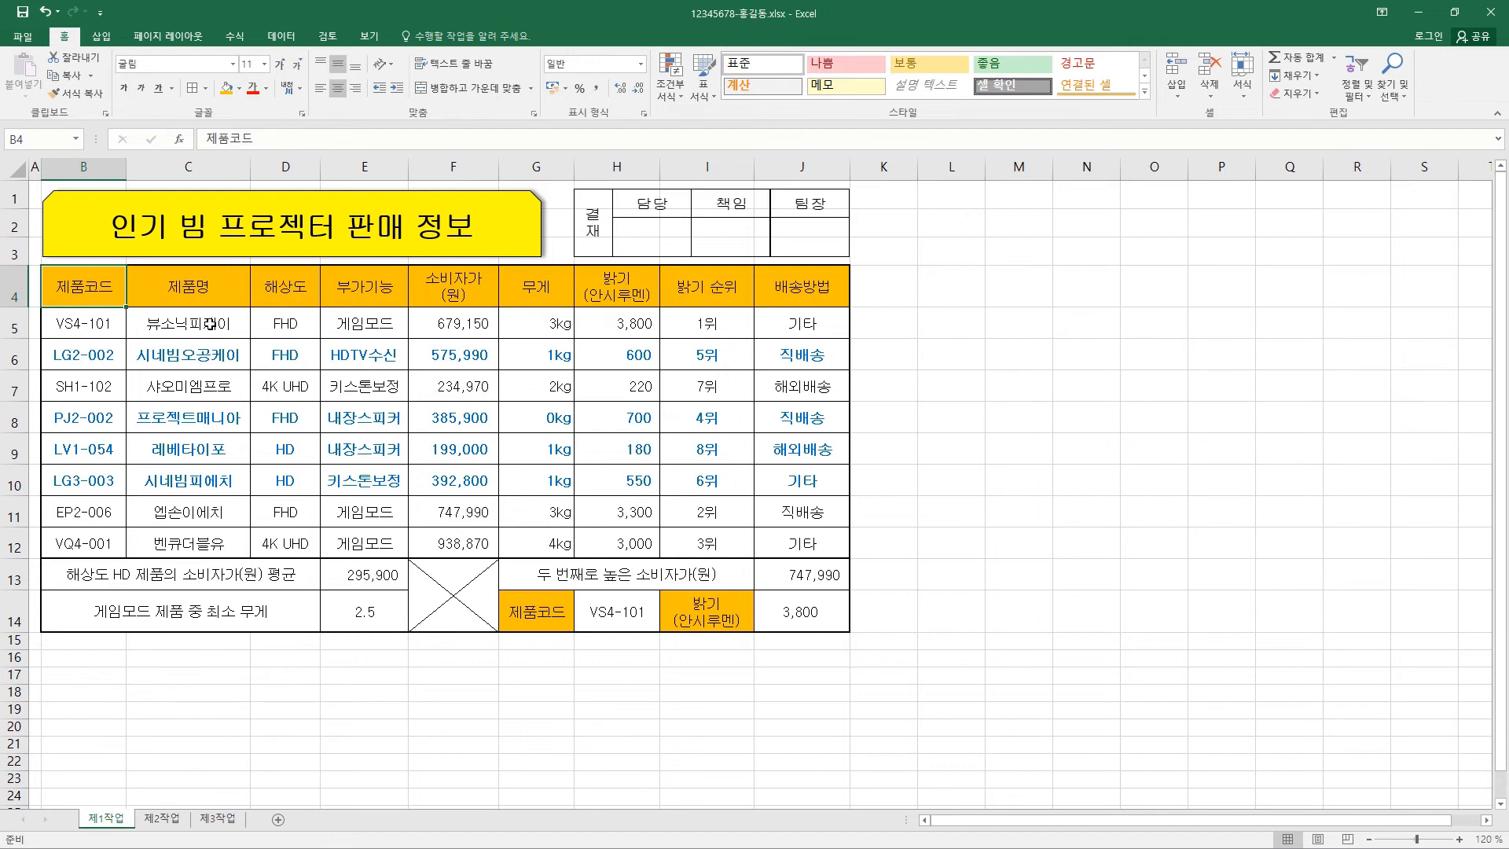
click(213, 325)
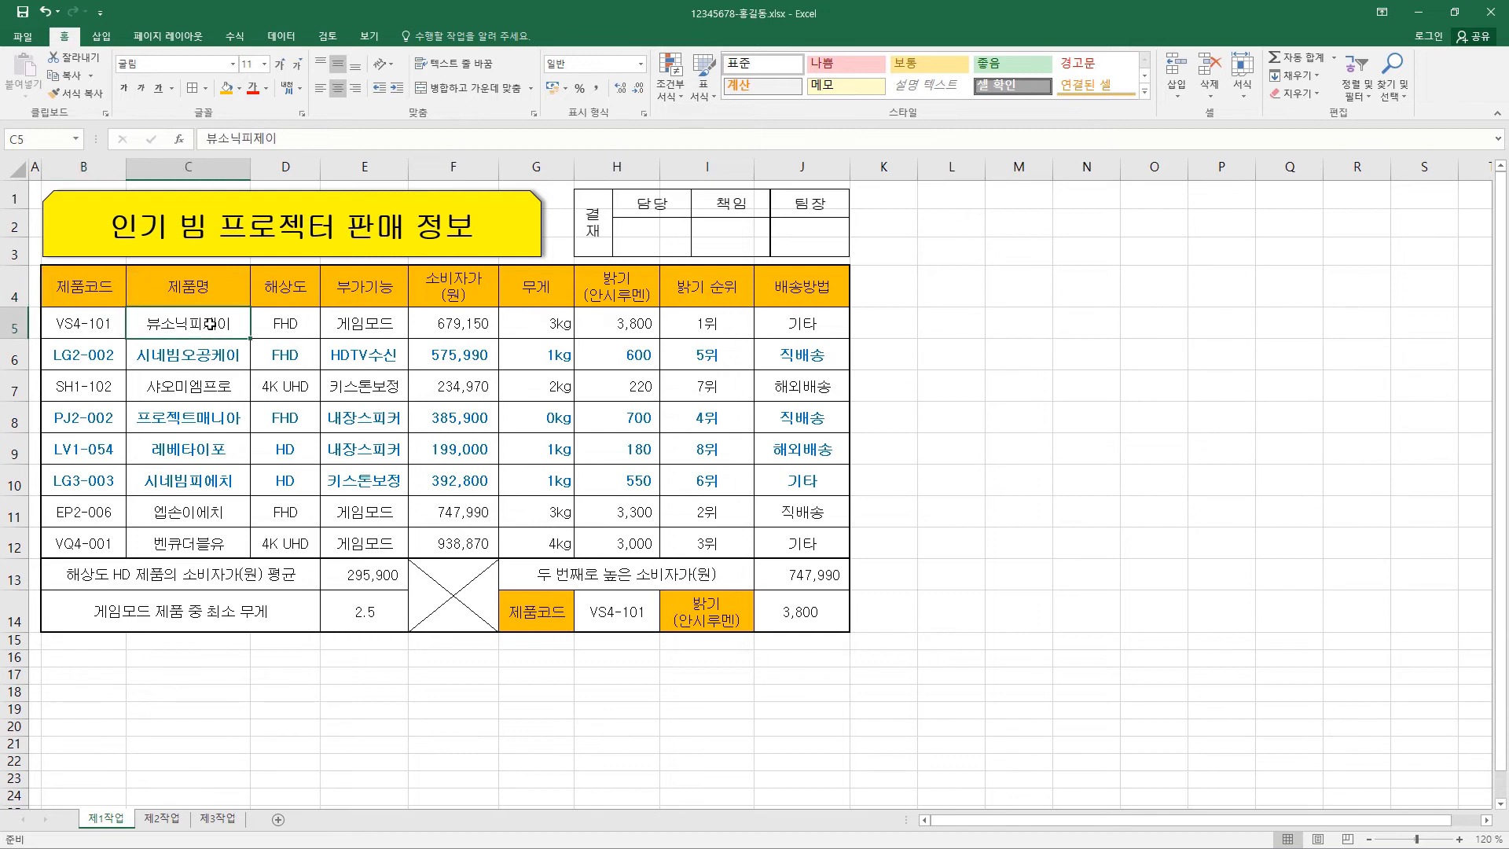
click(213, 361)
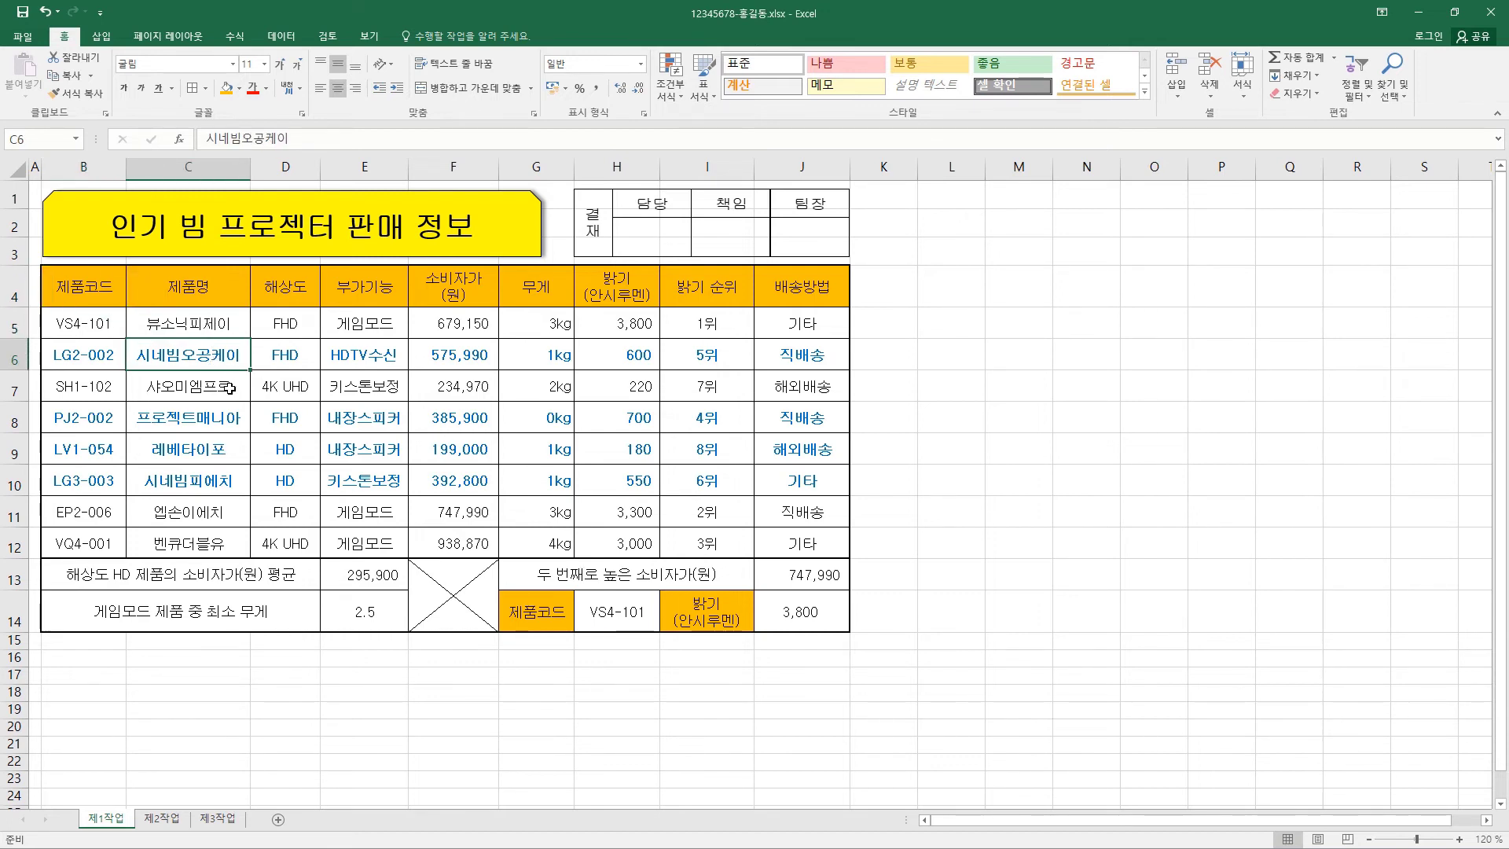
click(230, 388)
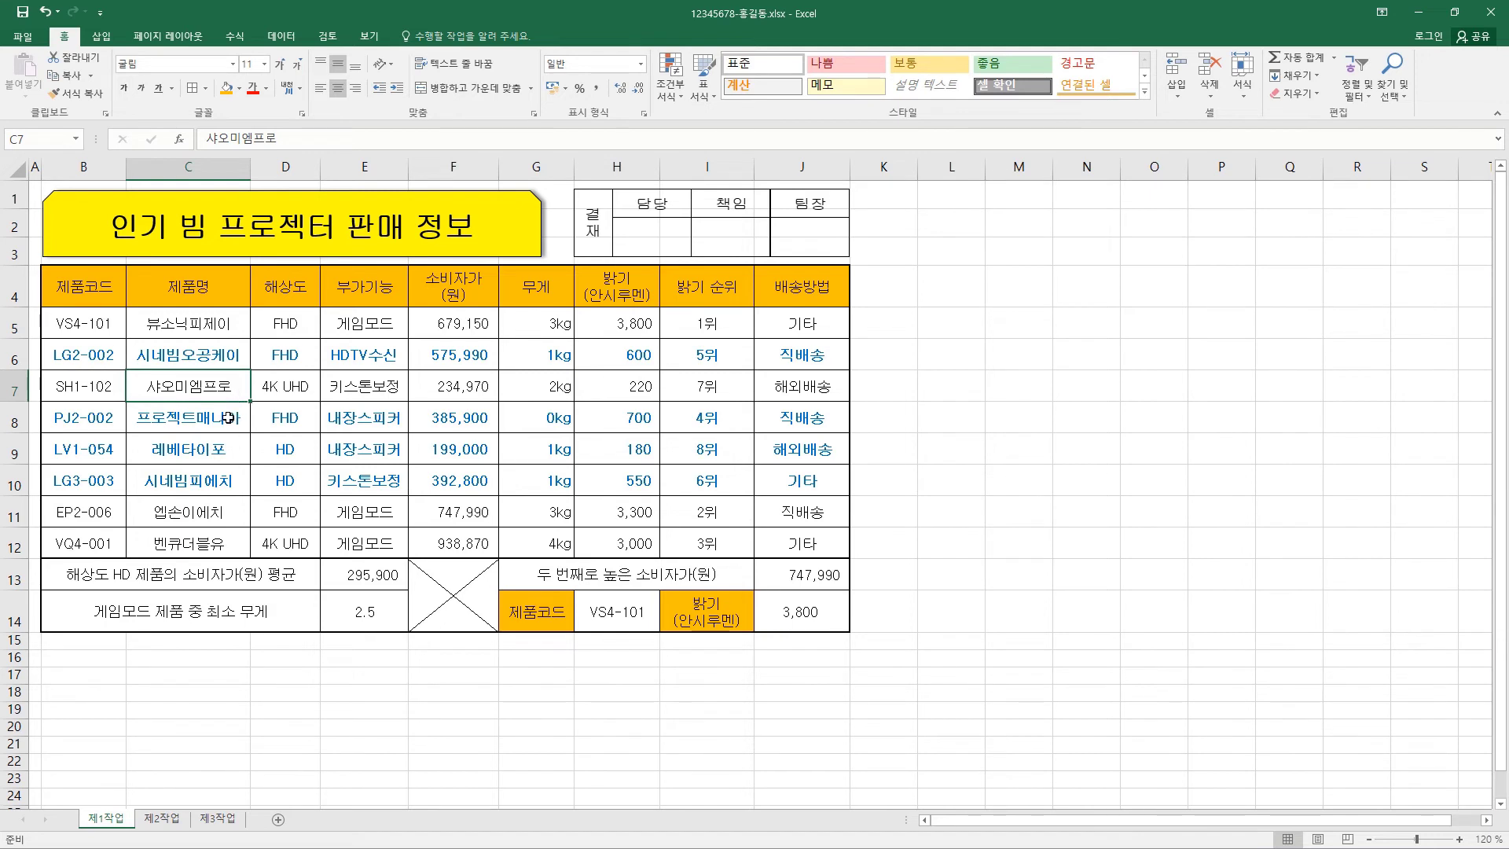
click(228, 417)
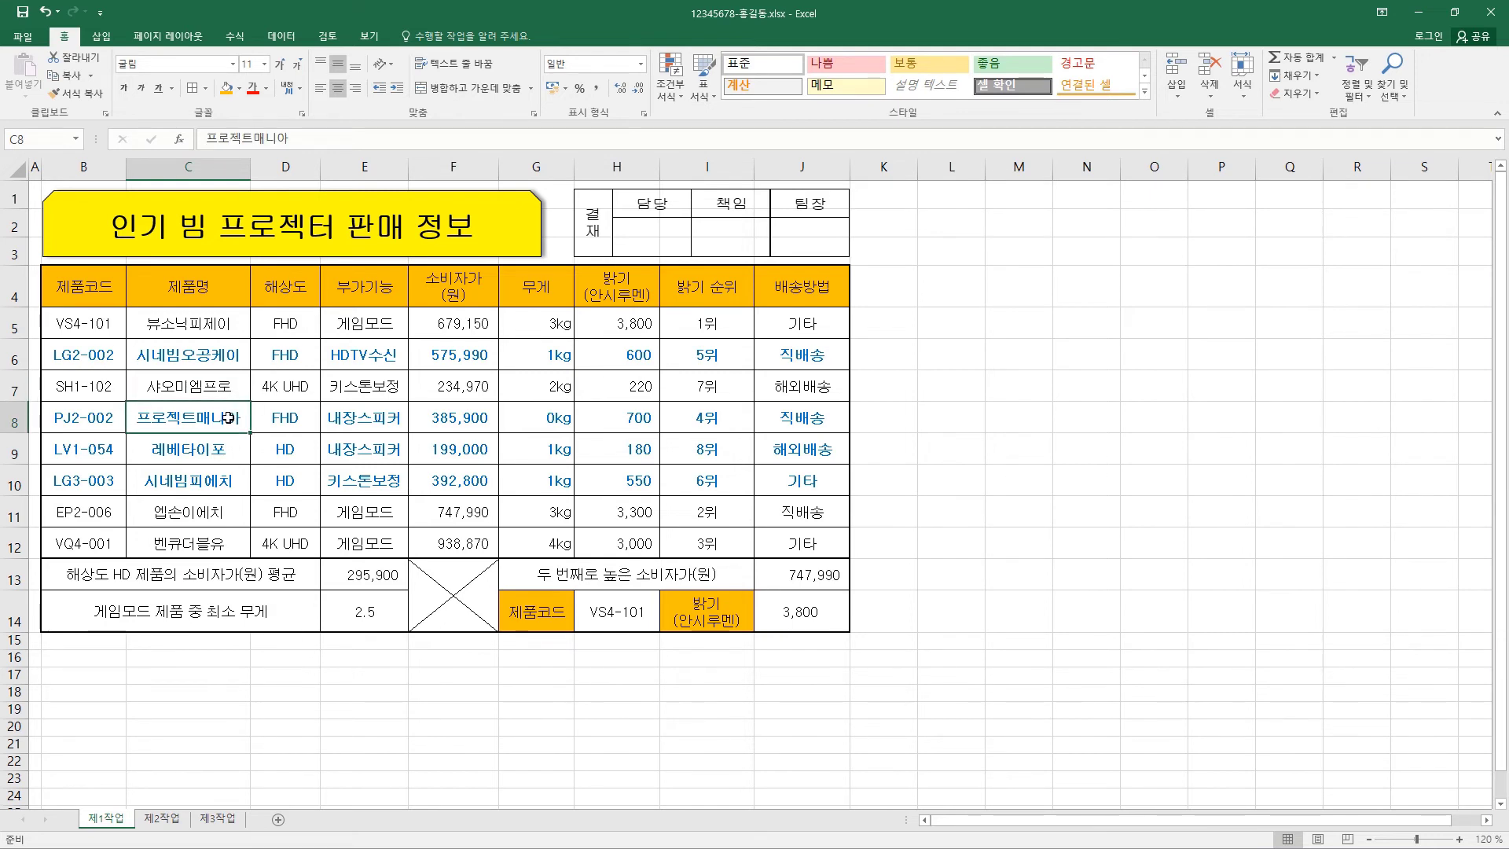
click(217, 449)
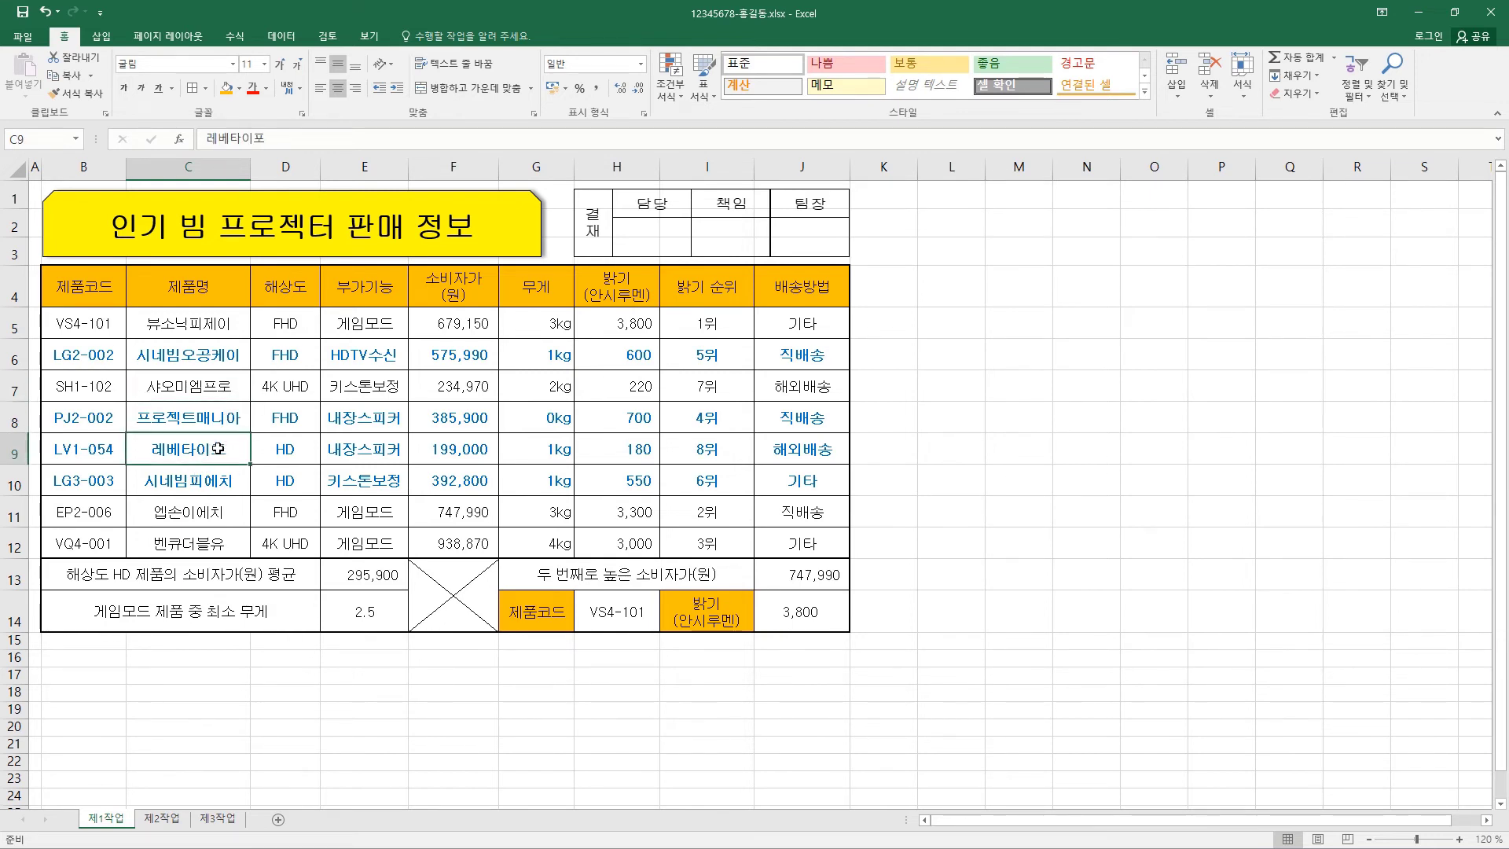
click(191, 511)
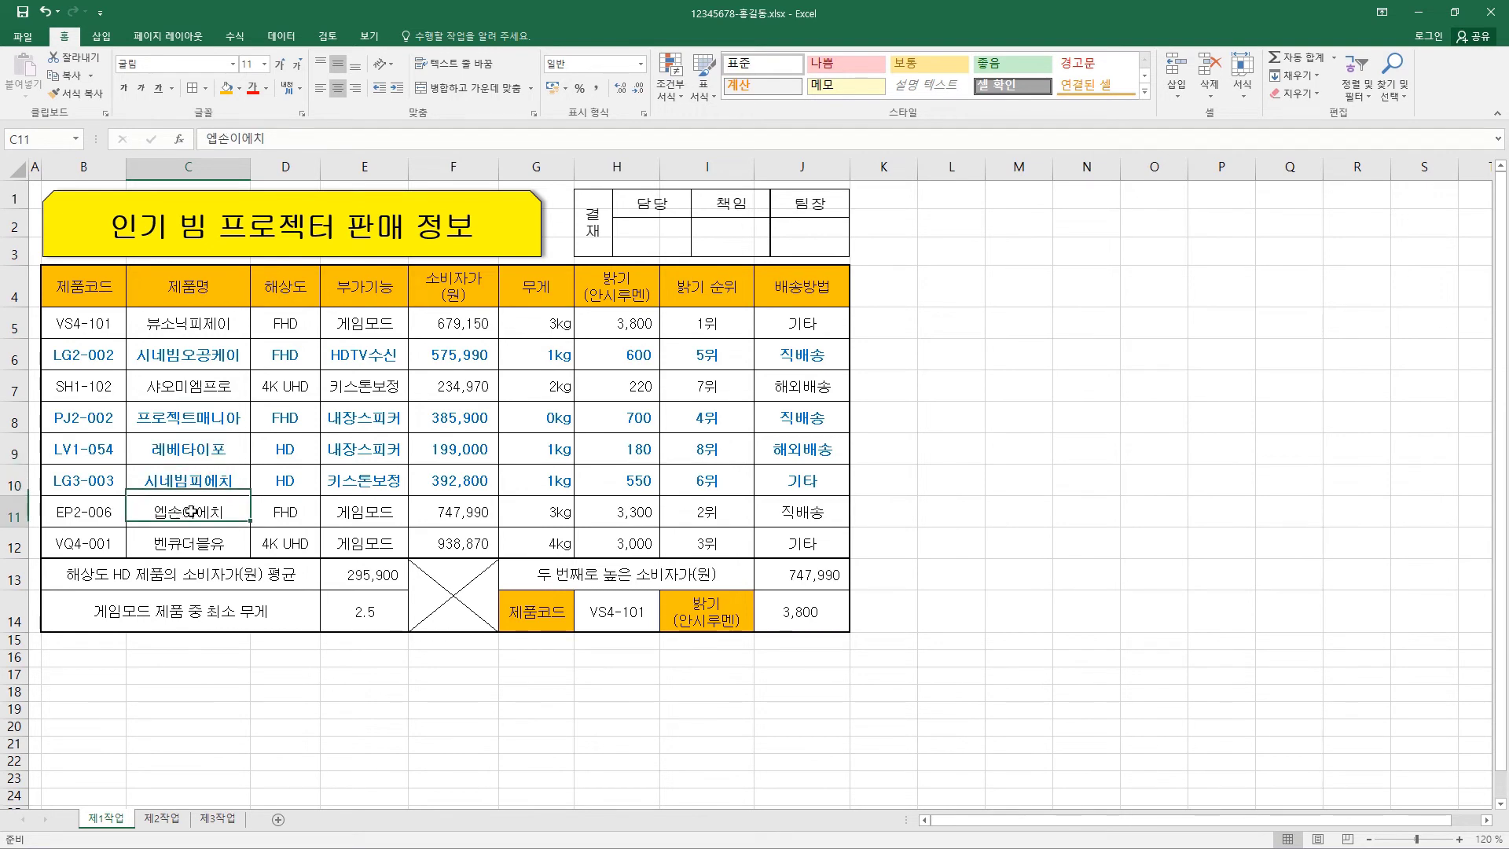
drag(191, 512, 194, 536)
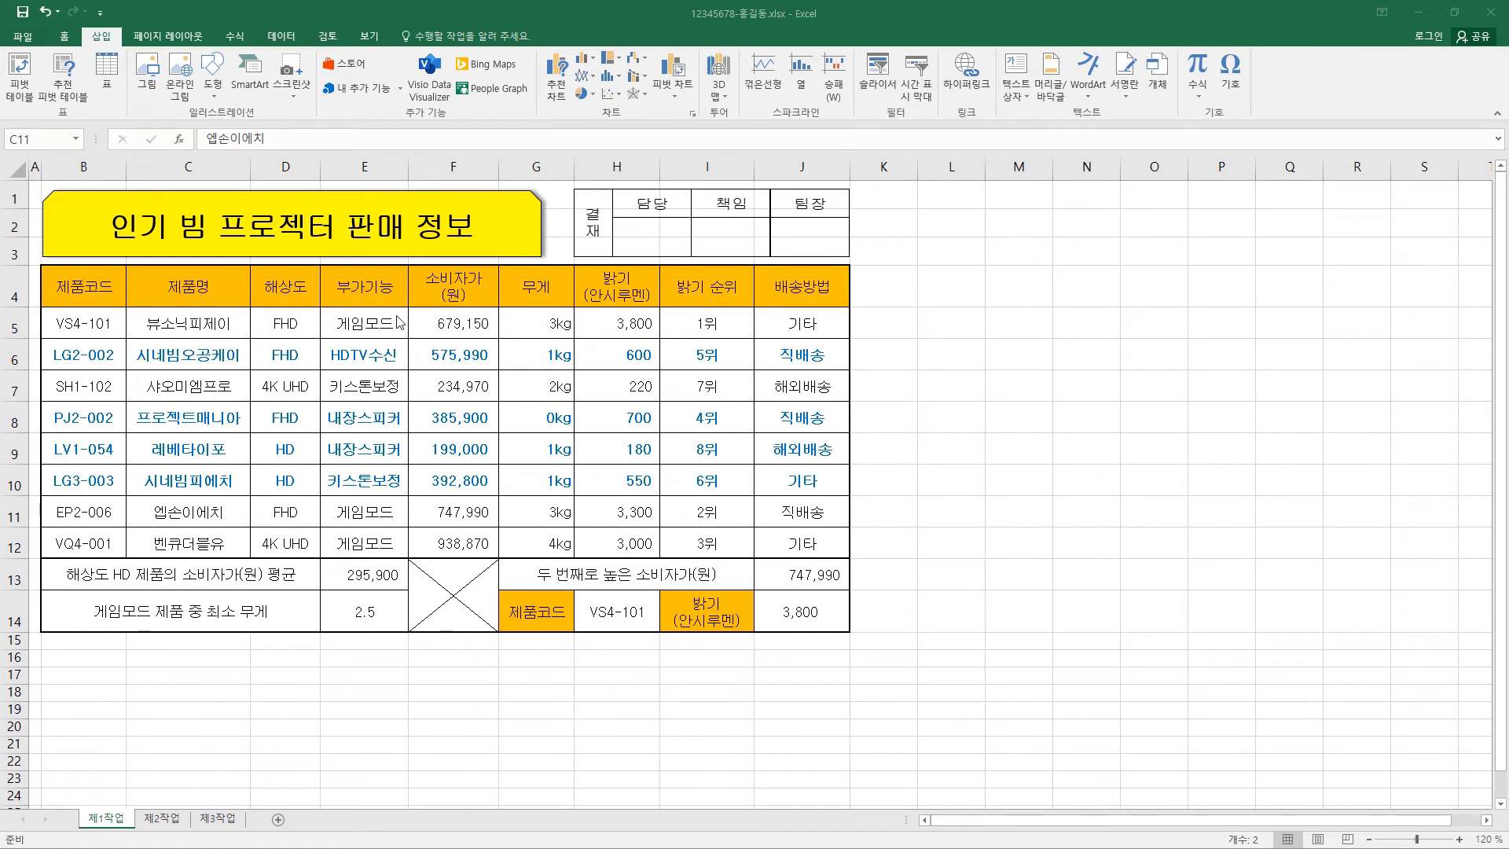
Insert a combo chart from C4:C8, C11:C12, F4:G8 and F11:G12, with 소비자가(원) as clustered columns and 무게 as a marked line on the secondary axis
click(217, 283)
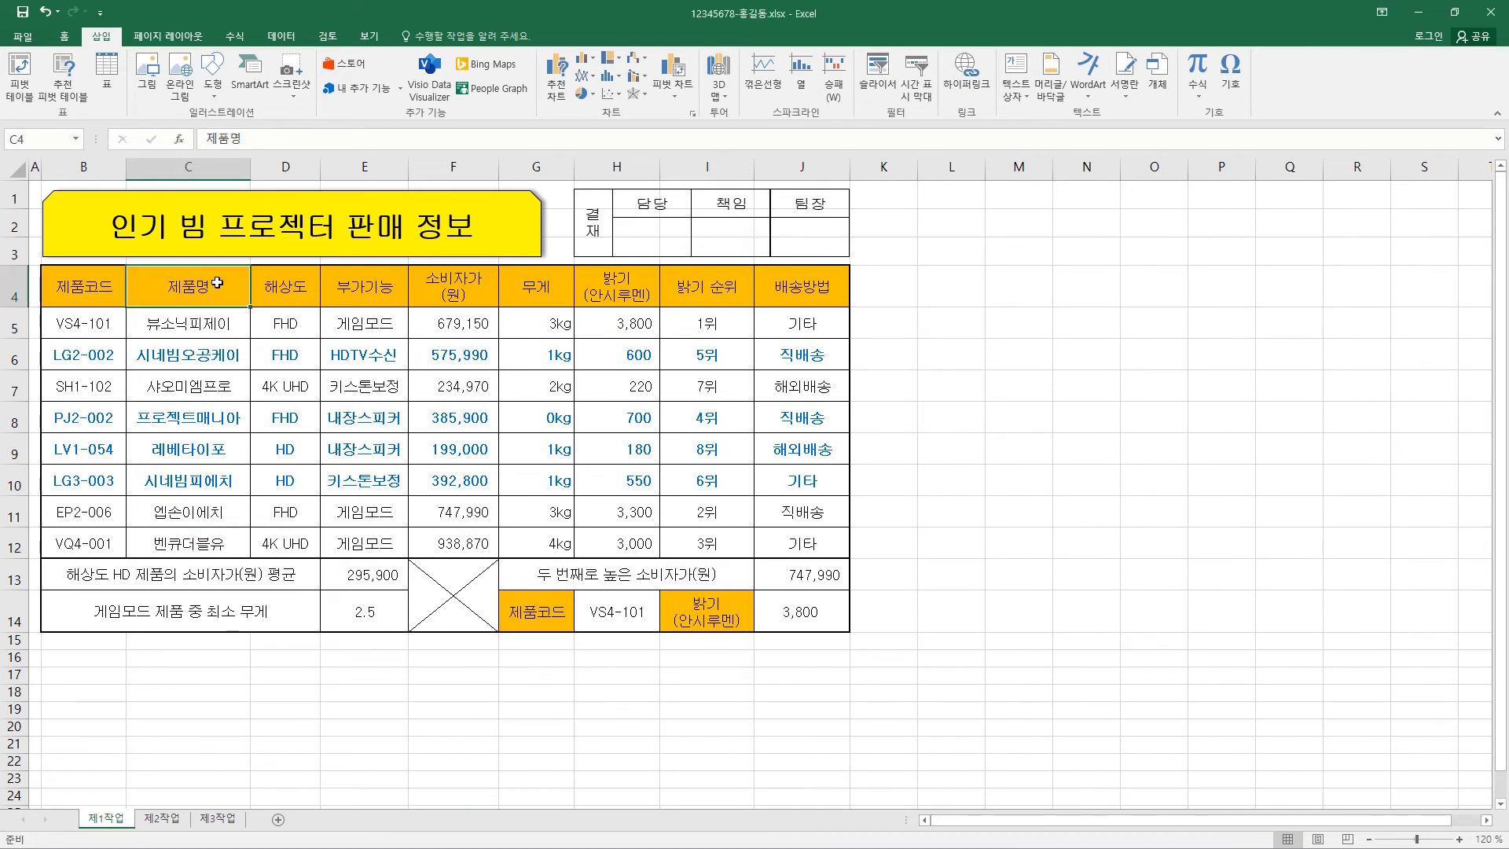
drag(216, 283, 221, 418)
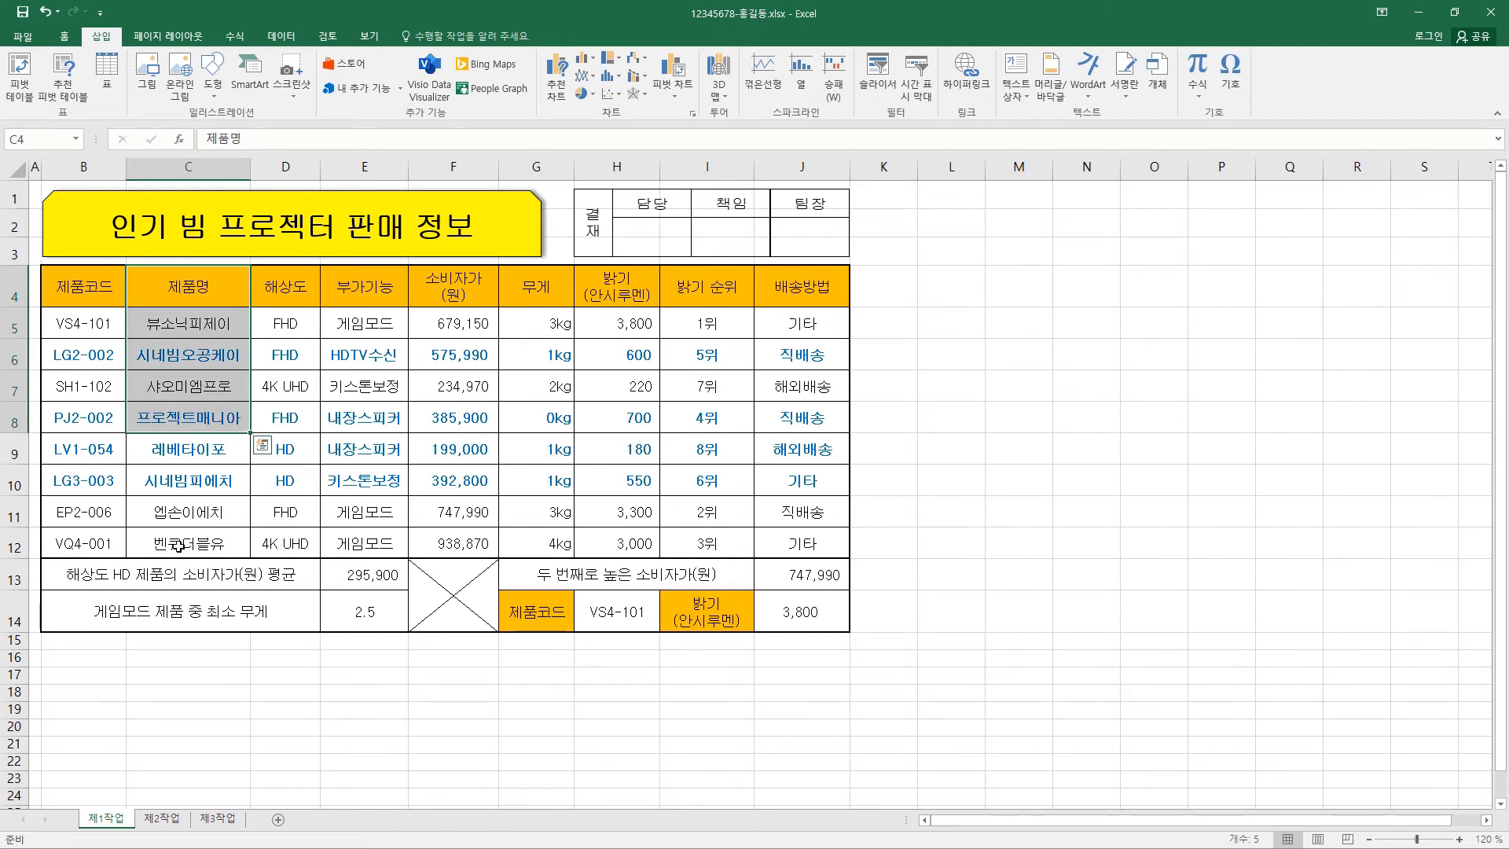
ctrl+drag(213, 513, 214, 539)
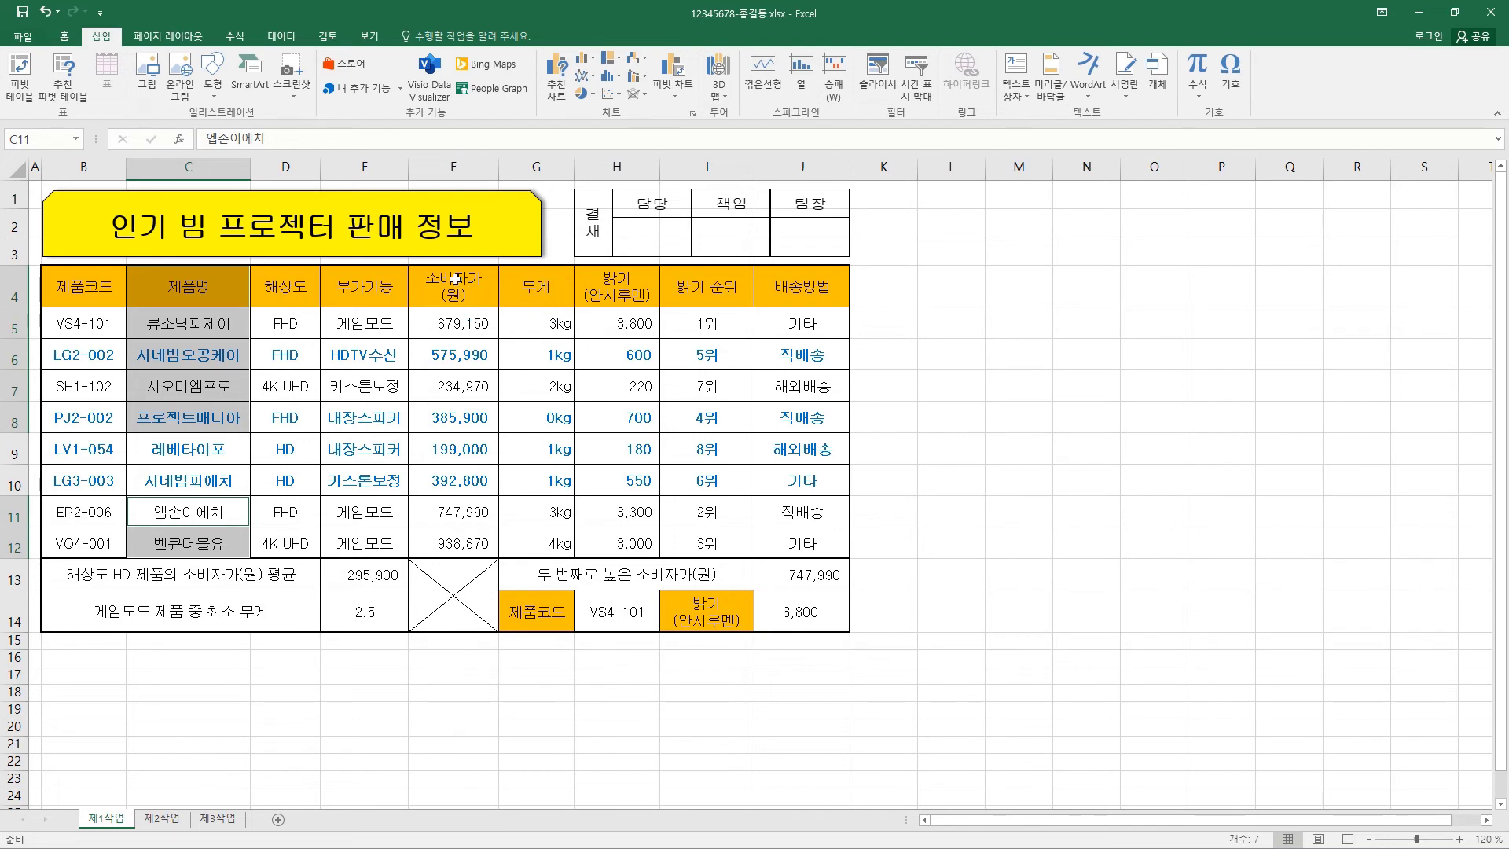
drag(455, 279, 526, 419)
drag(470, 514, 545, 543)
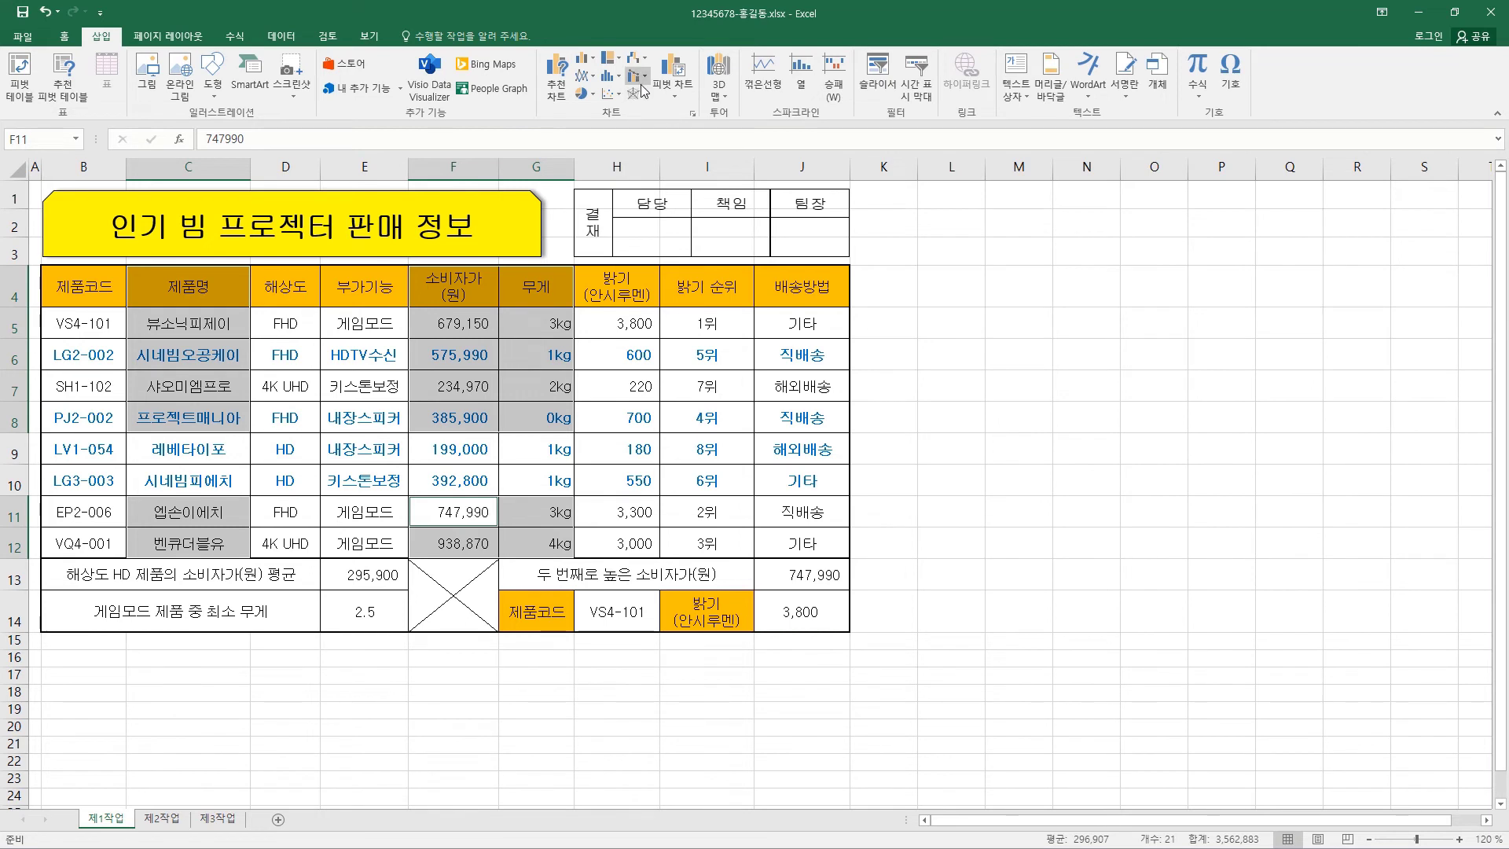
click(646, 78)
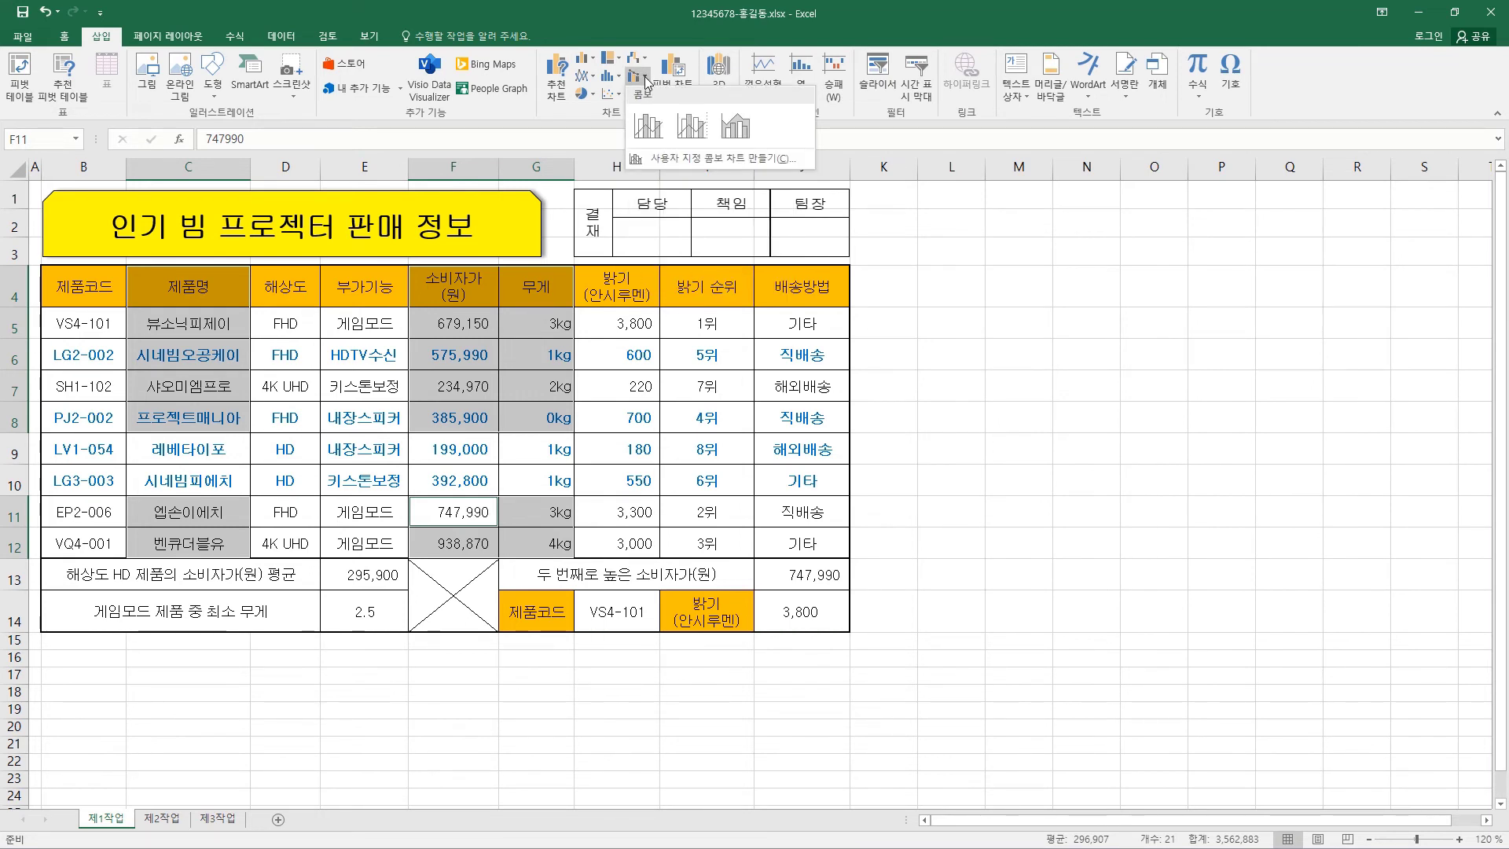
click(721, 158)
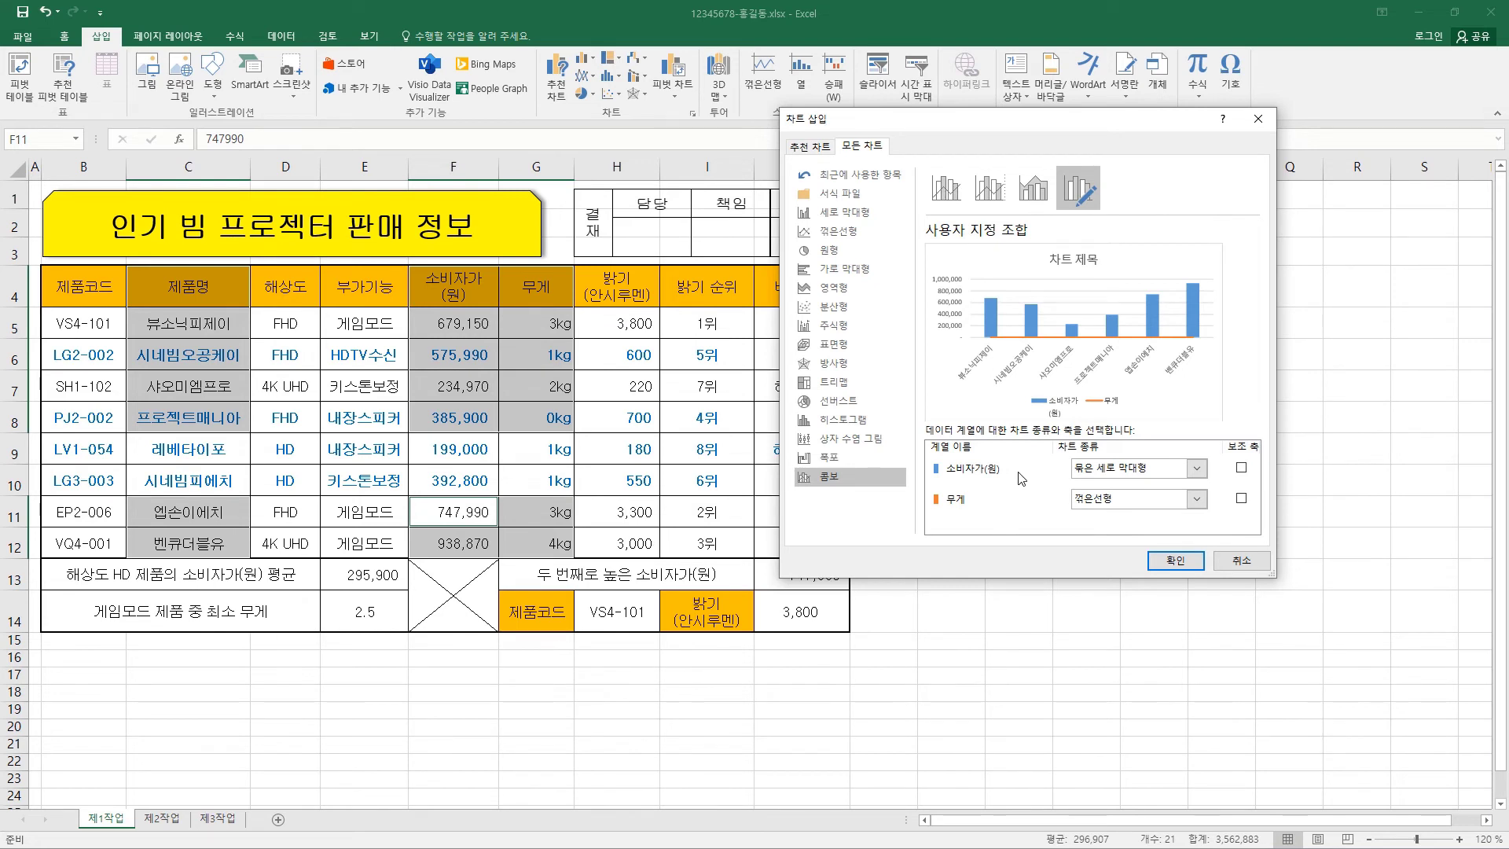
click(1171, 507)
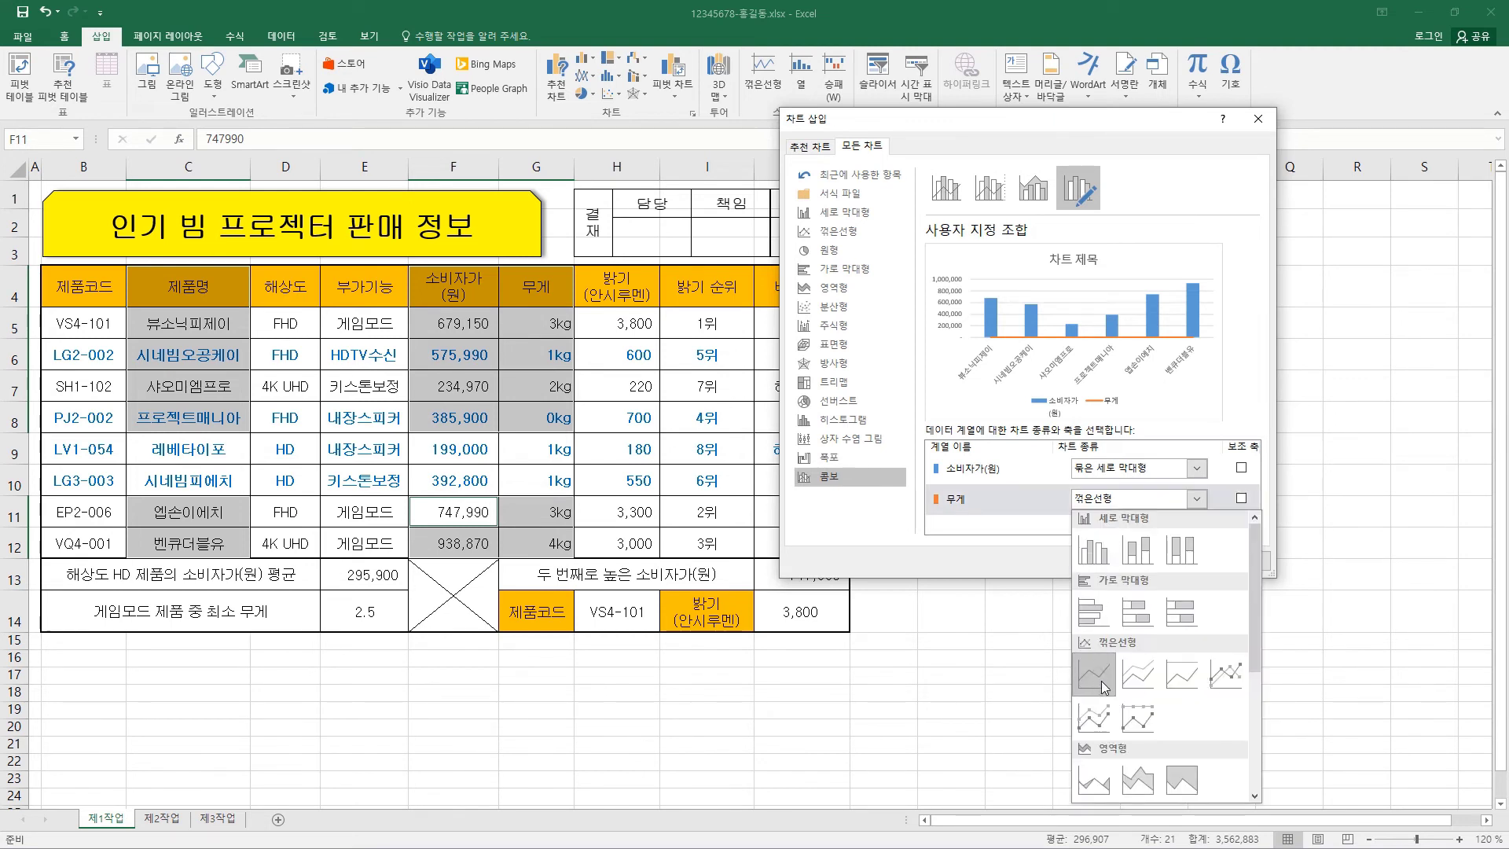
click(1234, 674)
click(1241, 500)
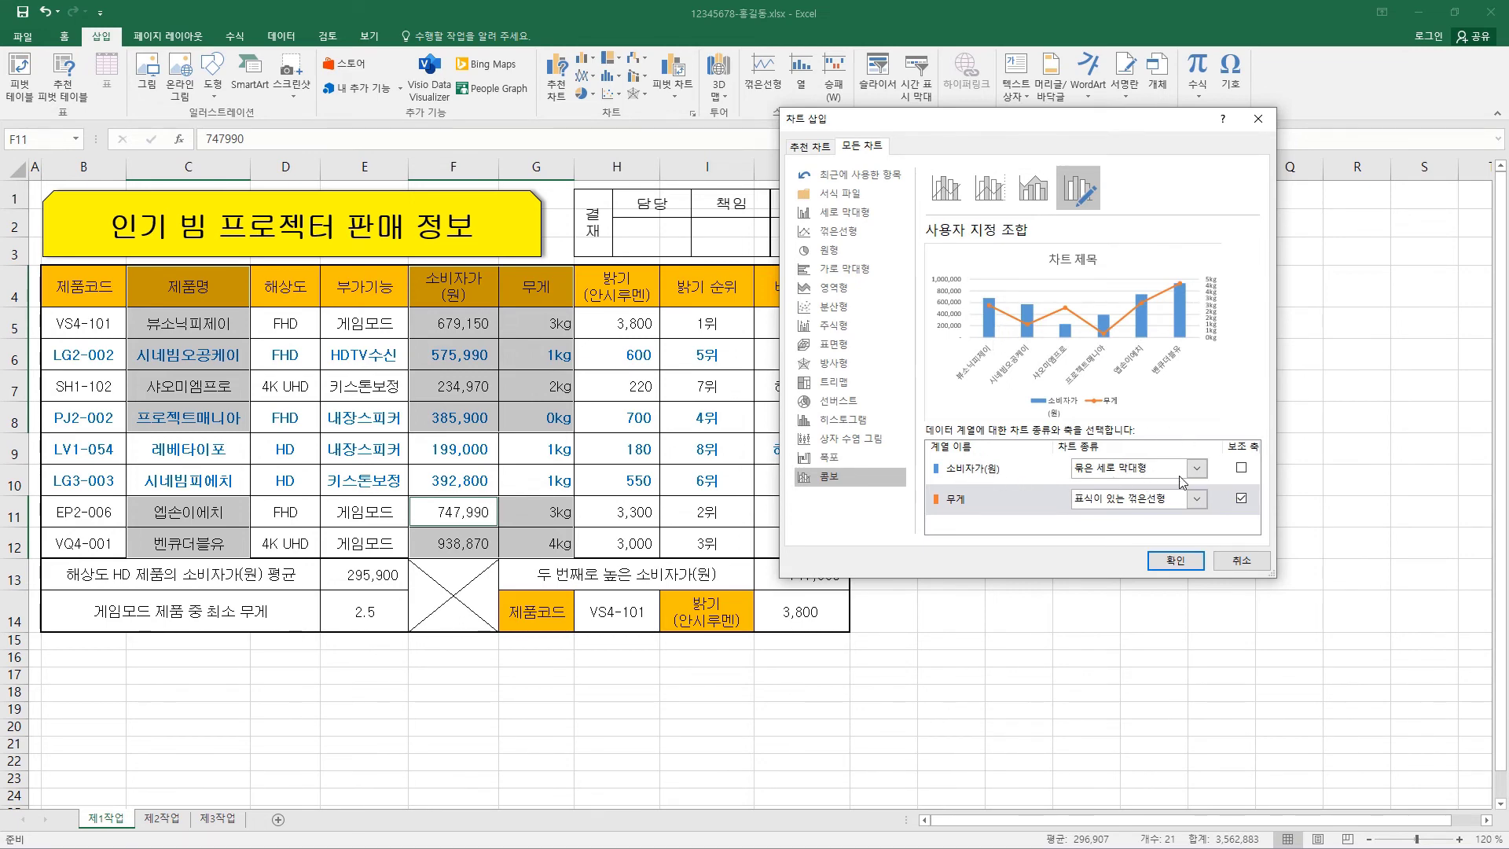
click(1171, 562)
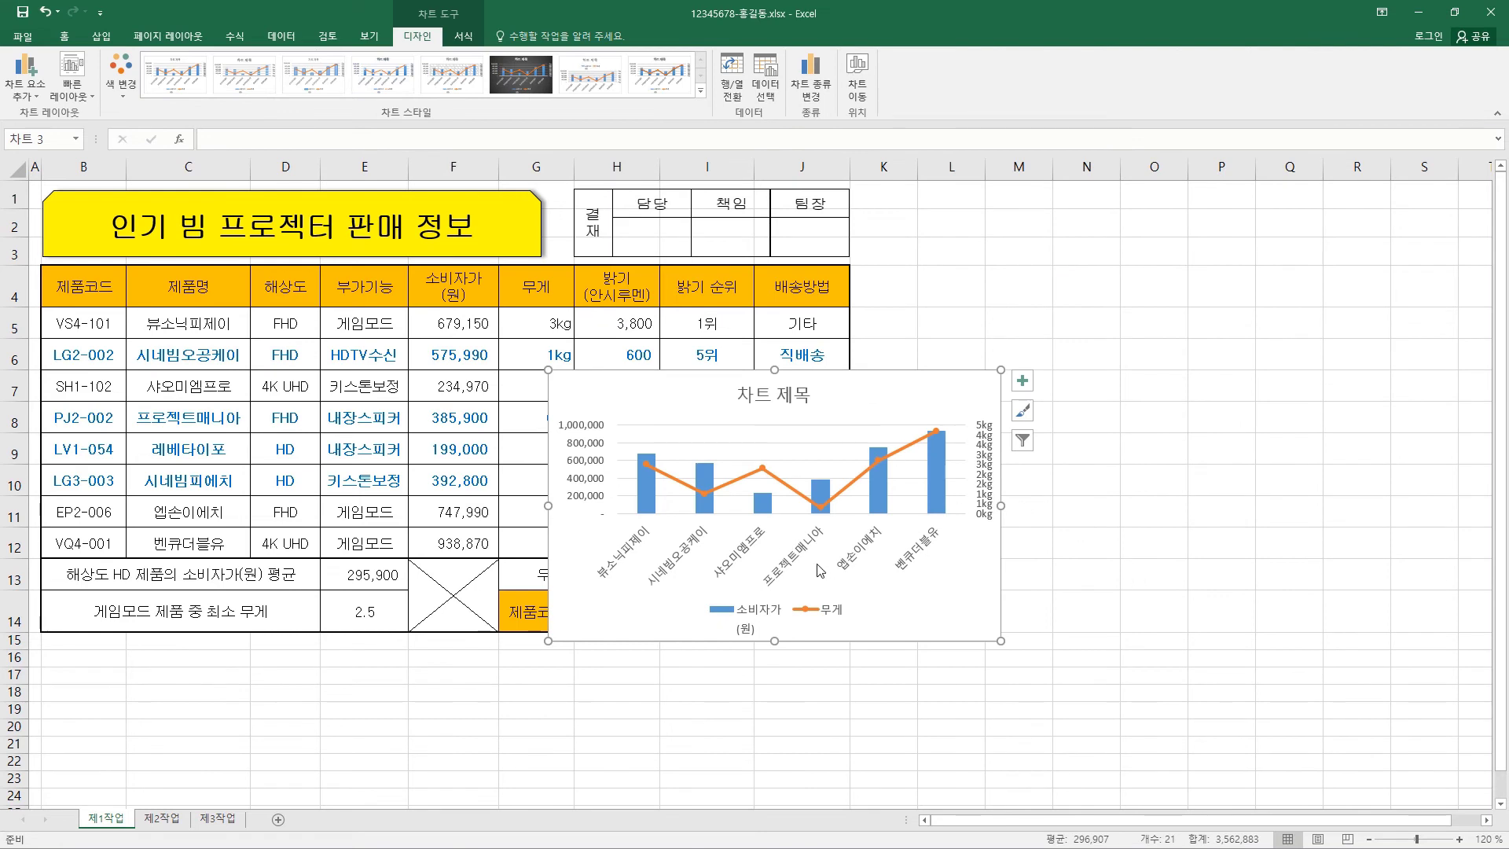
Move the chart to a new sheet named 제4작업 and place that sheet after 제3작업
click(857, 82)
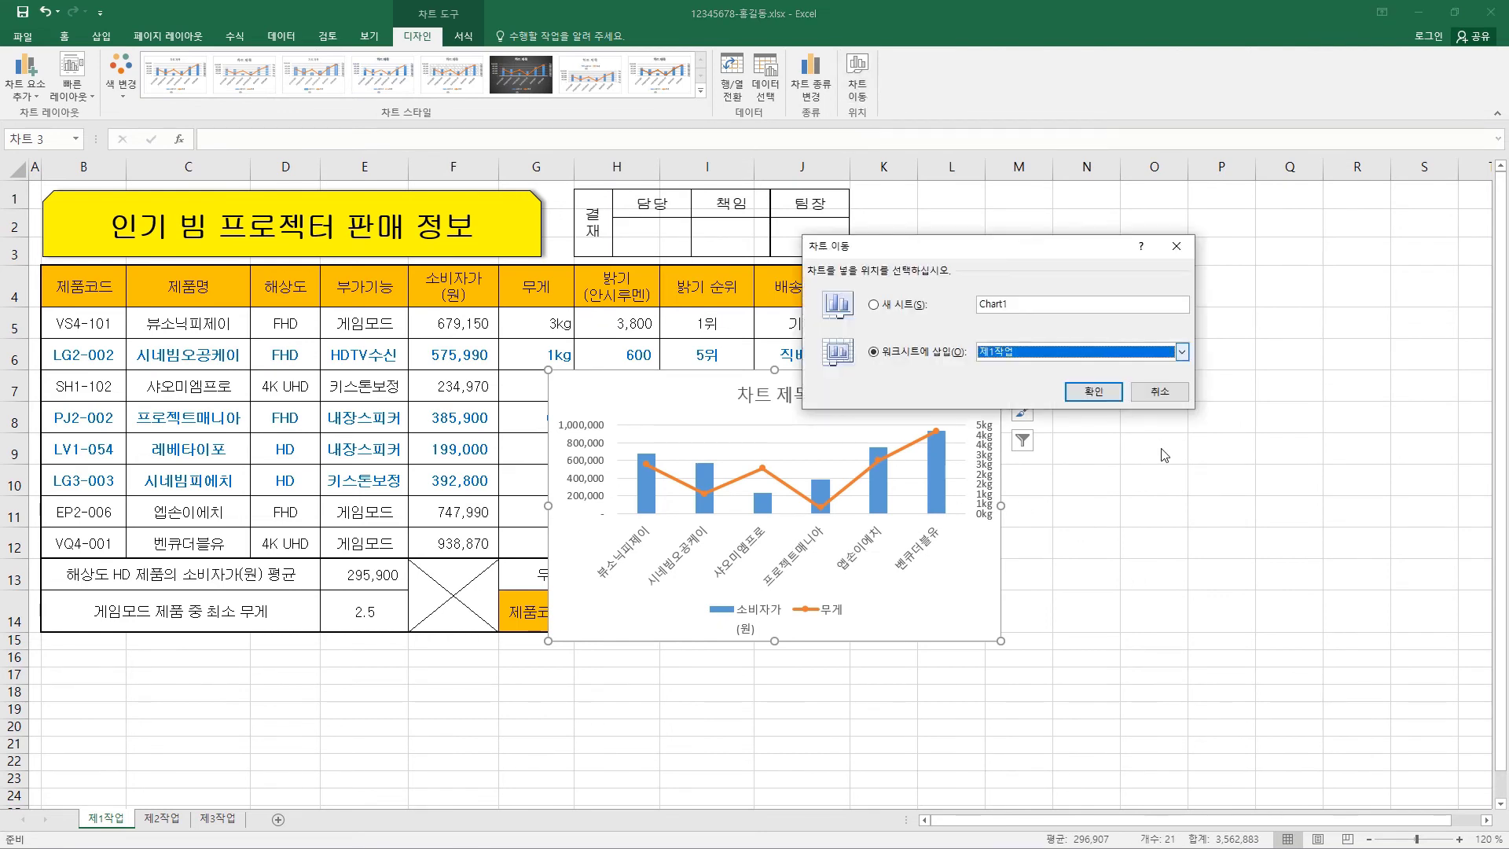
click(909, 306)
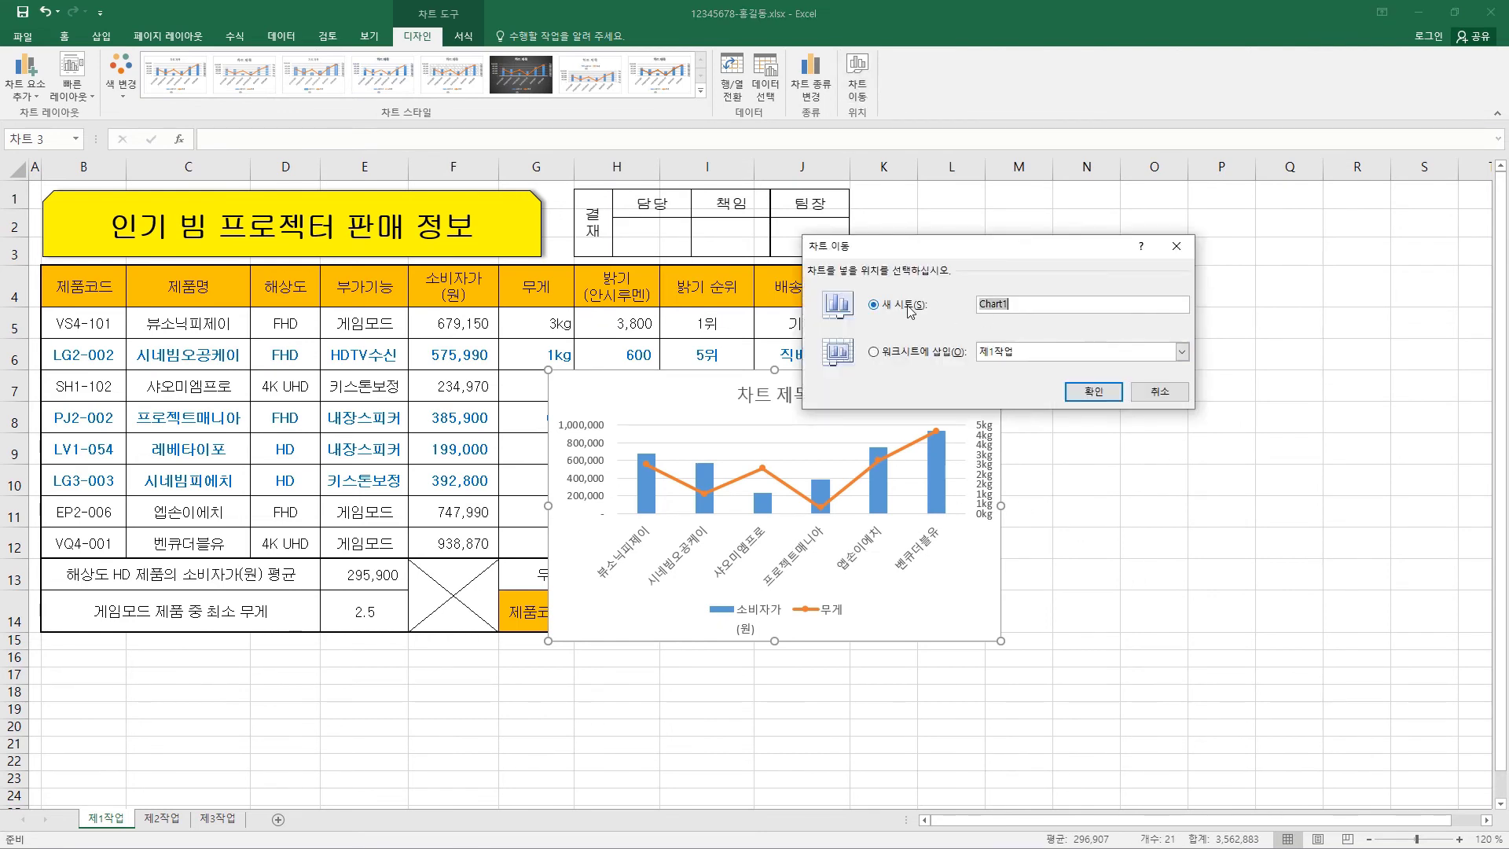
text(제4작업)
click(1092, 392)
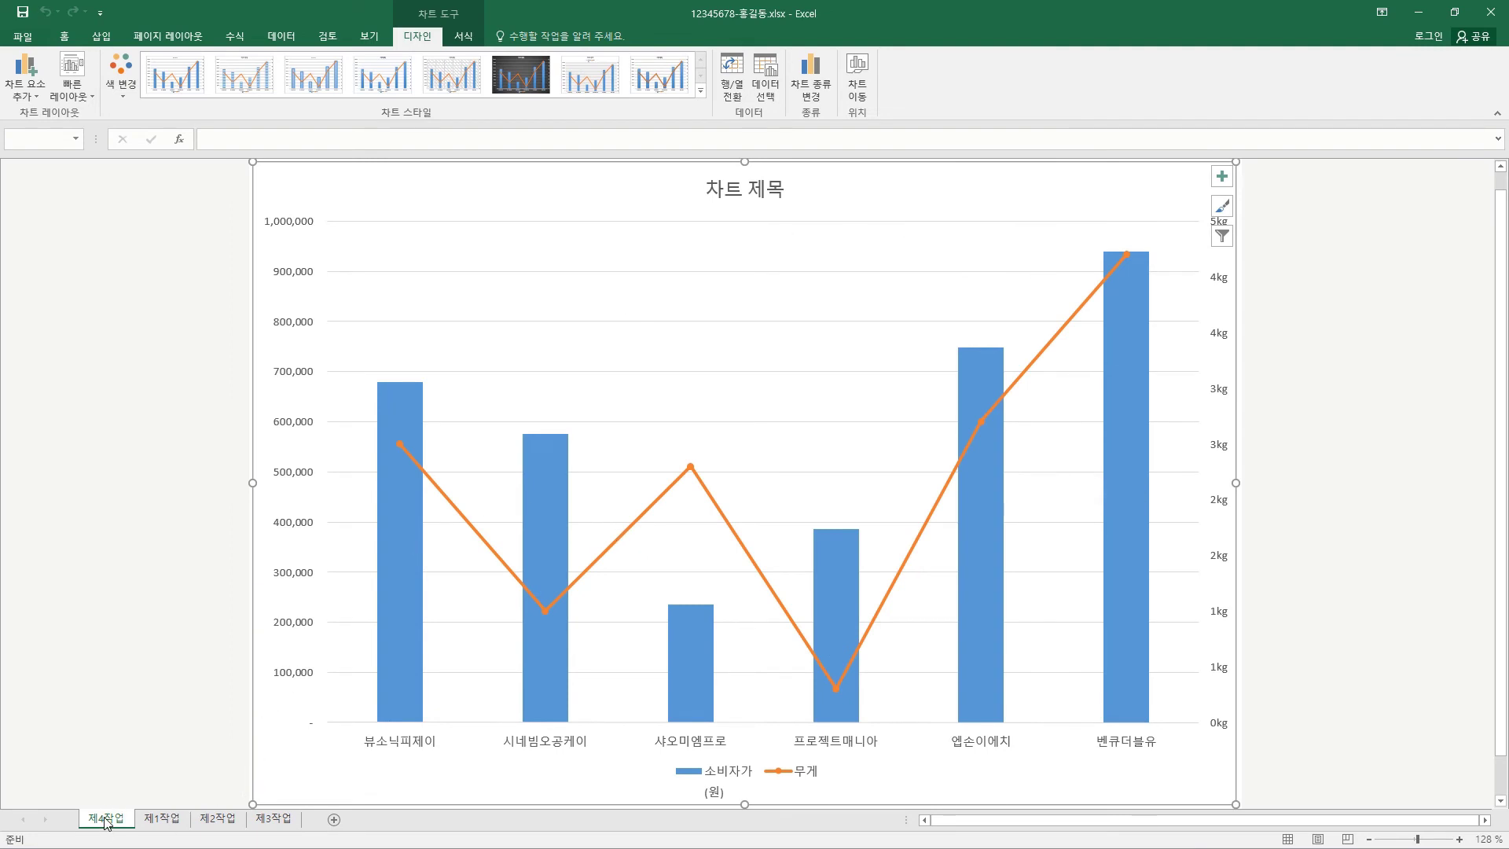
drag(106, 823, 307, 822)
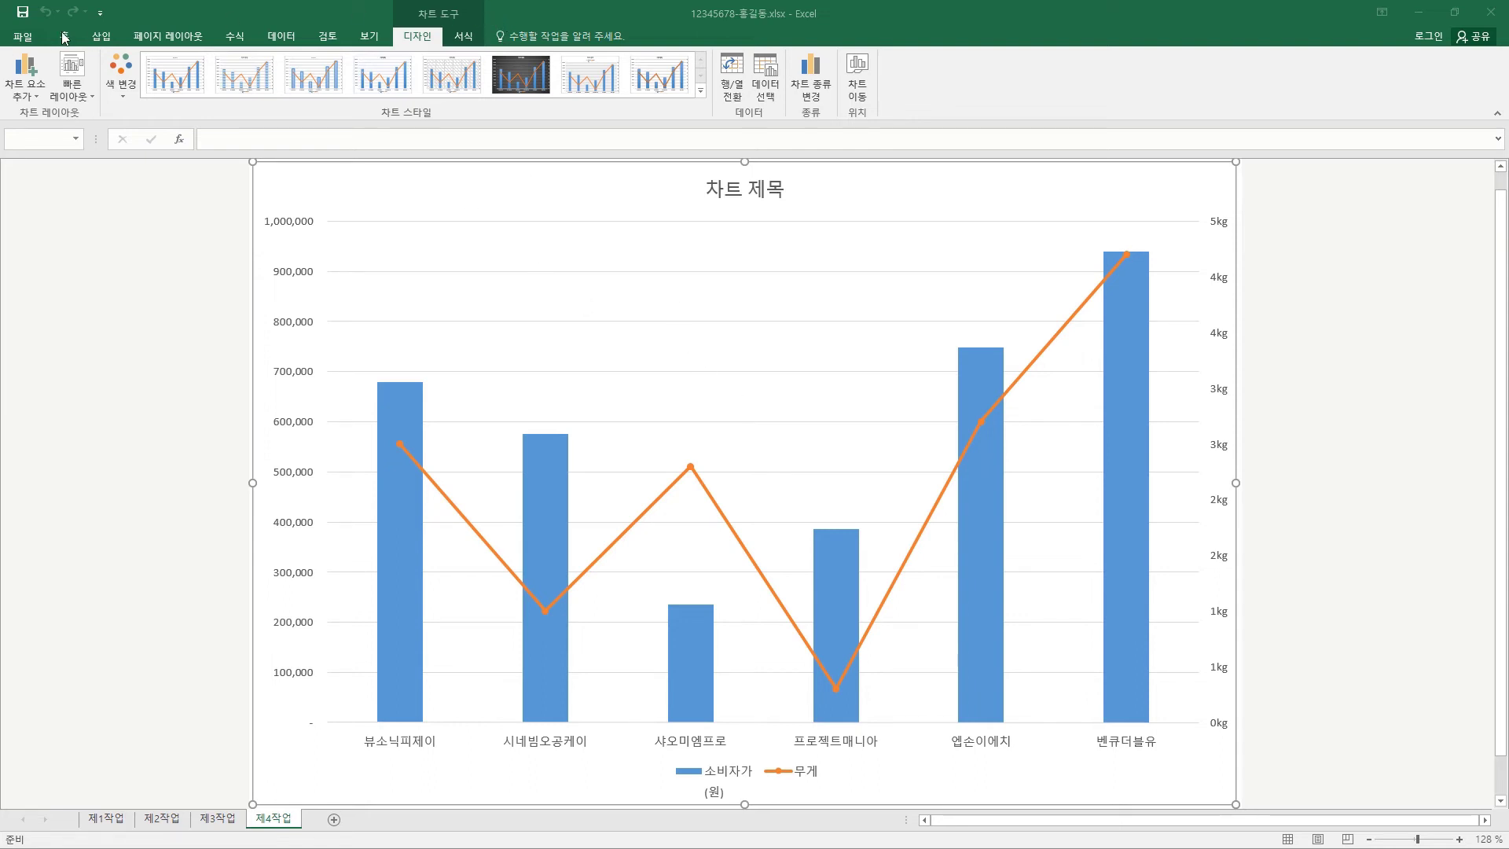
Apply the third quick layout and the first chart style to the chart
click(91, 99)
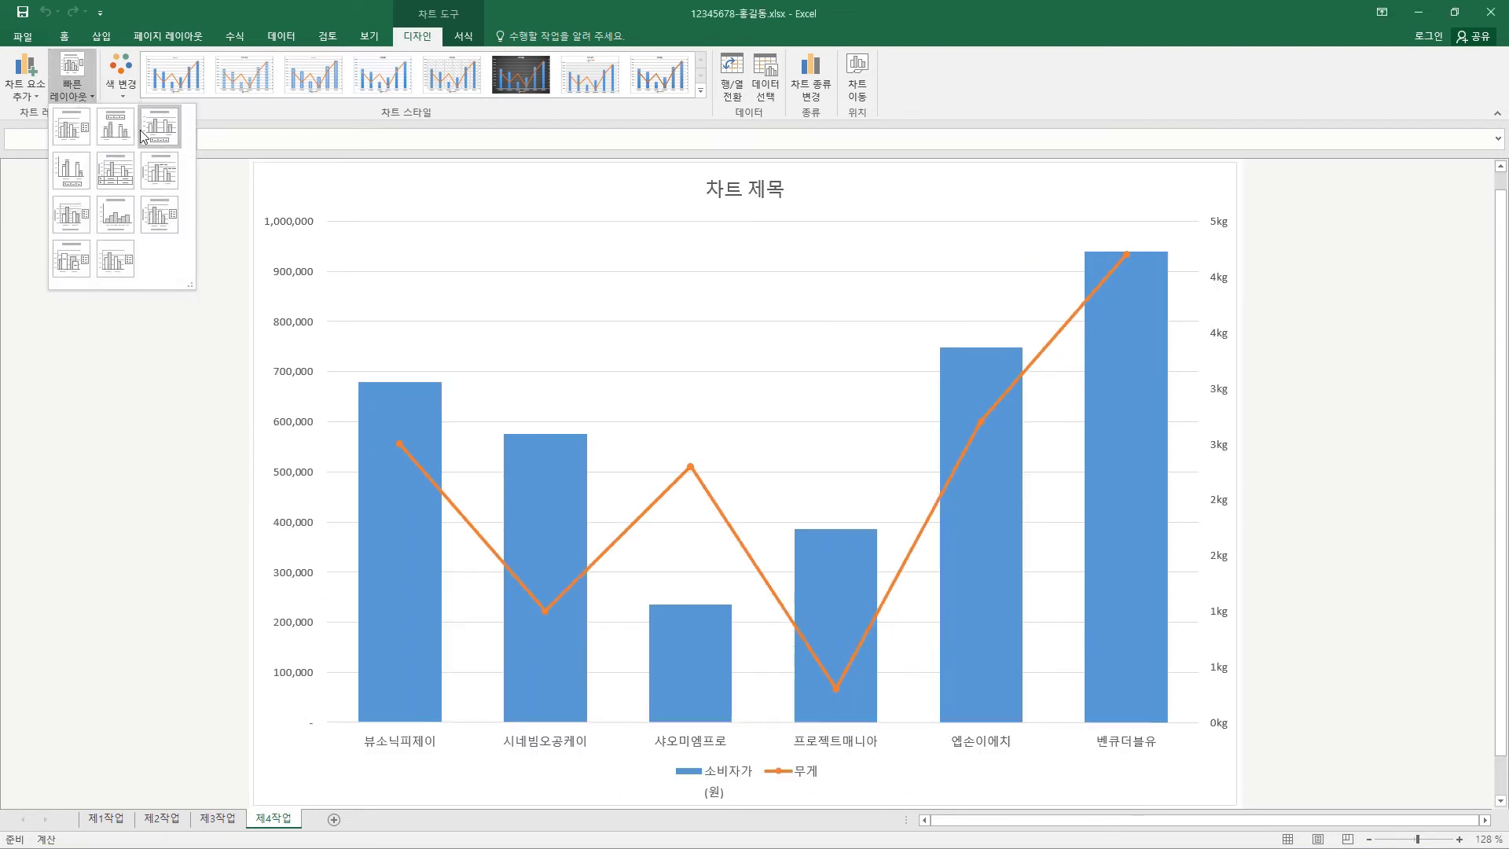
click(139, 130)
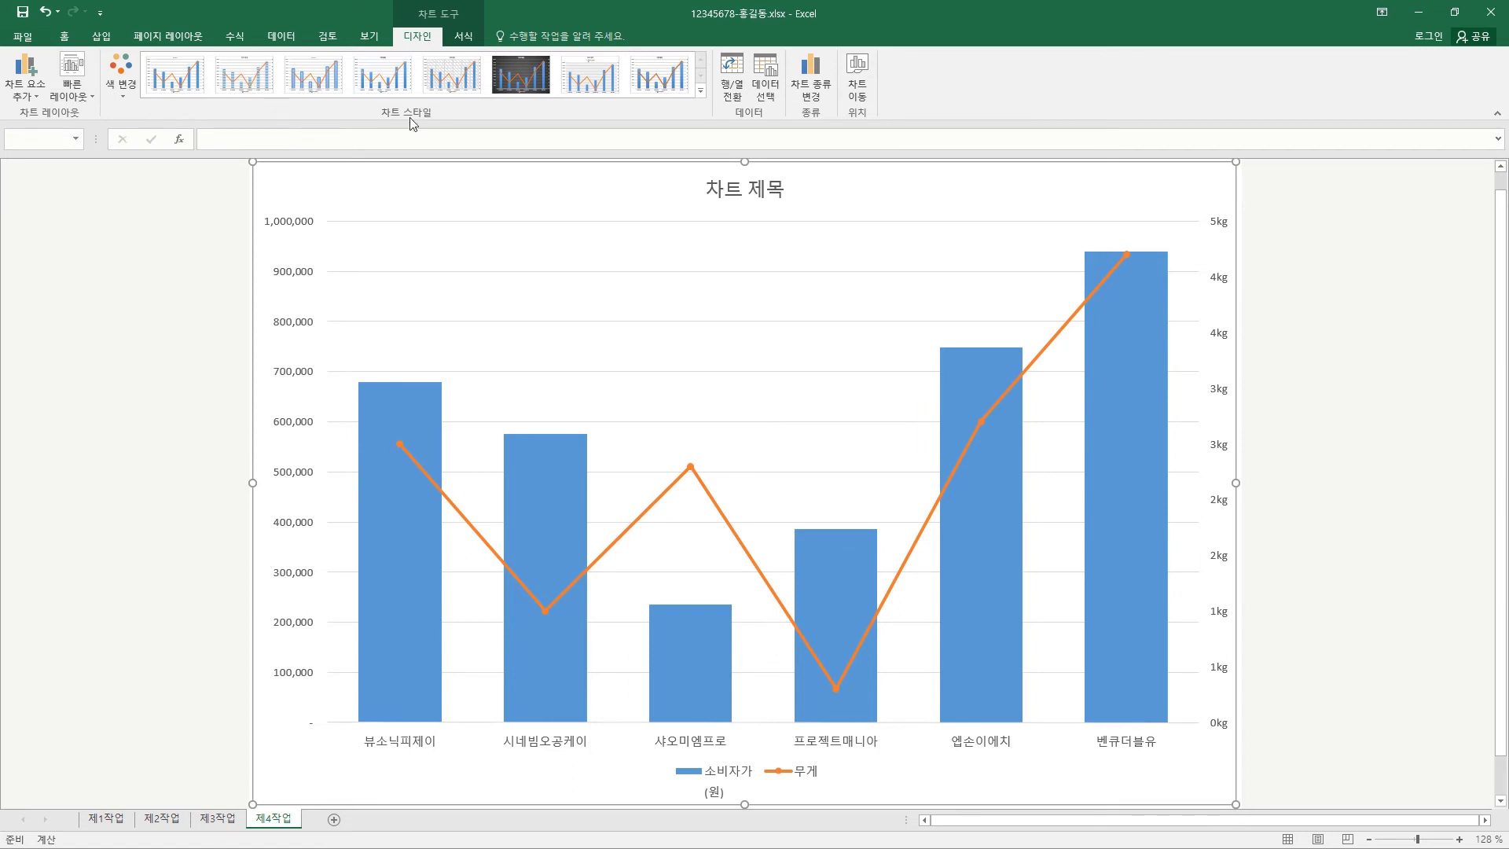
click(197, 93)
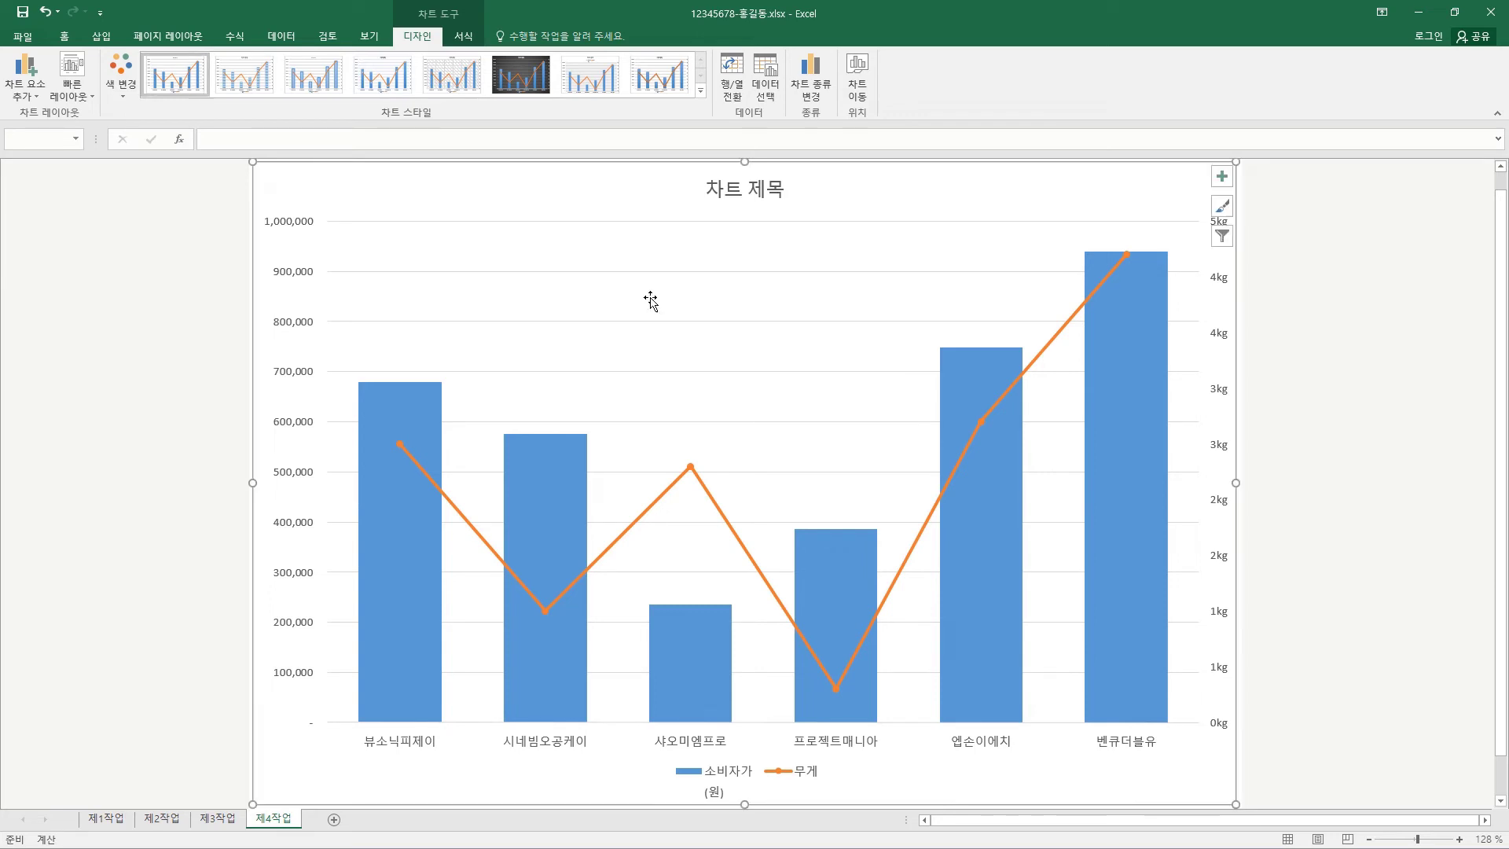
Format all chart text in 굴림, size 11, with black font color
click(65, 36)
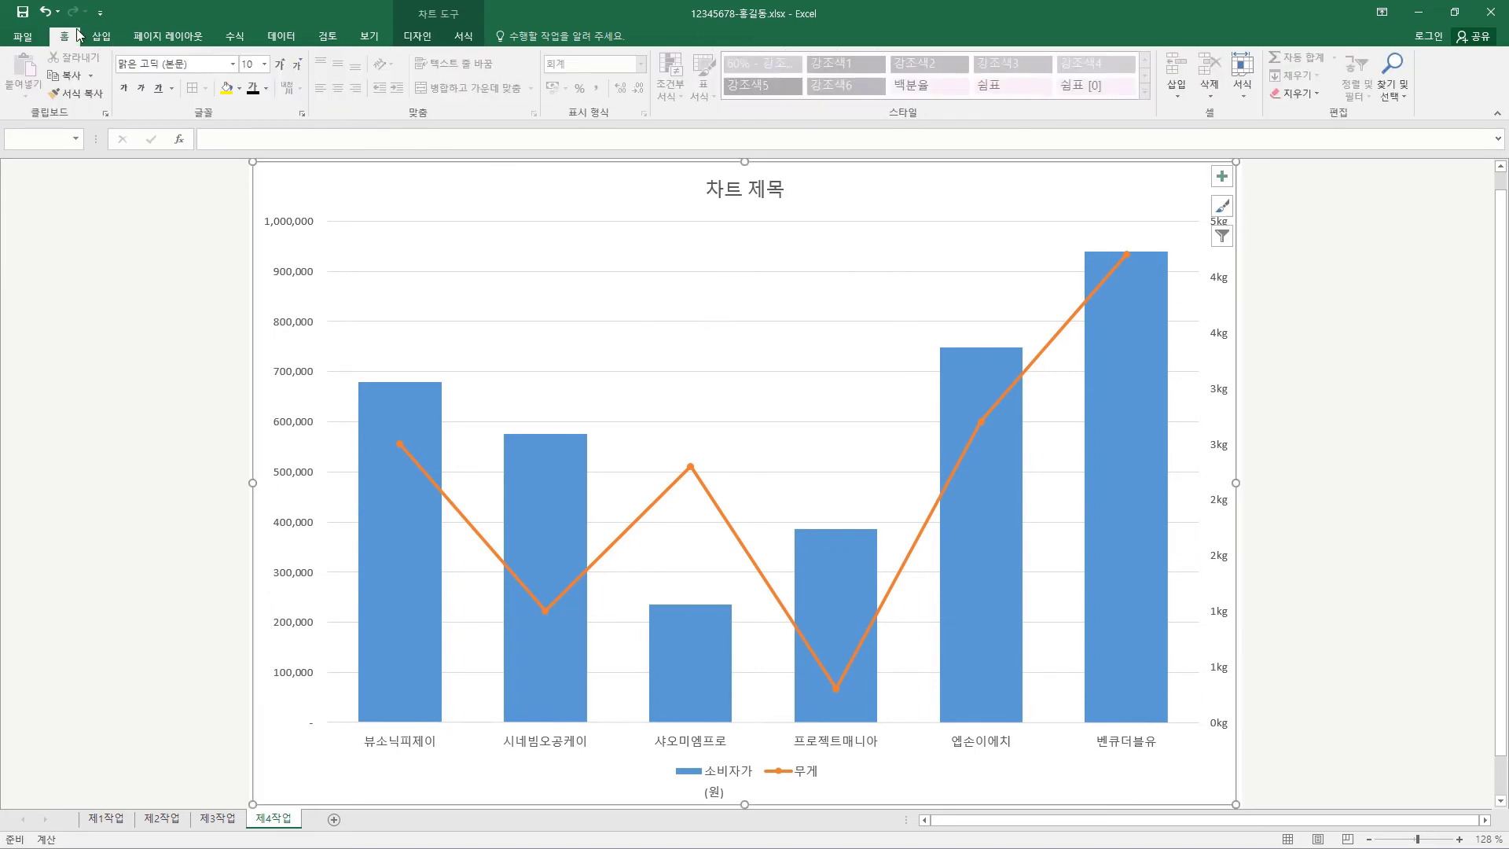
click(231, 64)
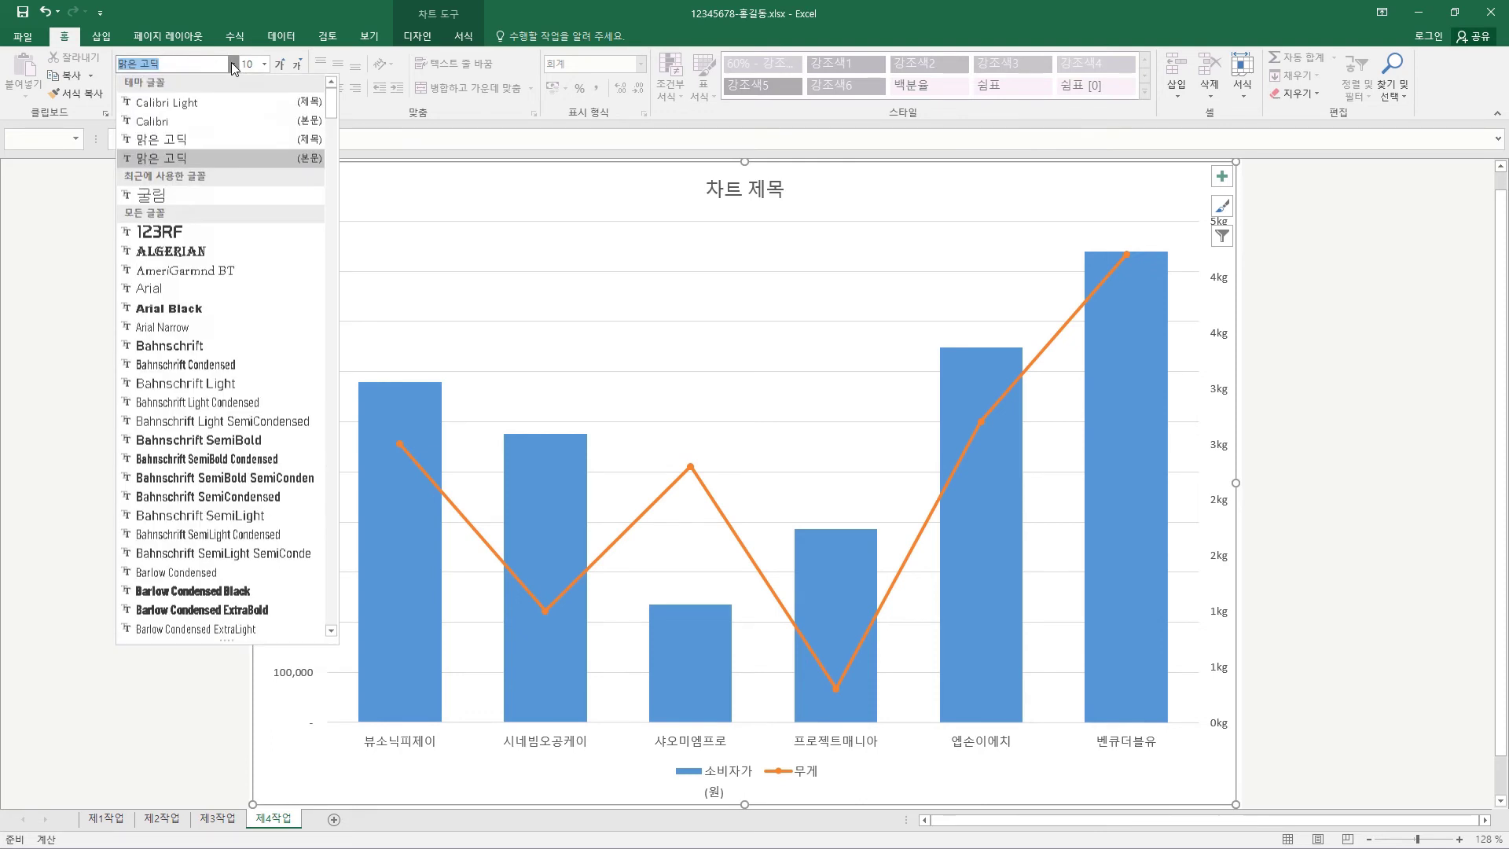
key(Down)
key(Return)
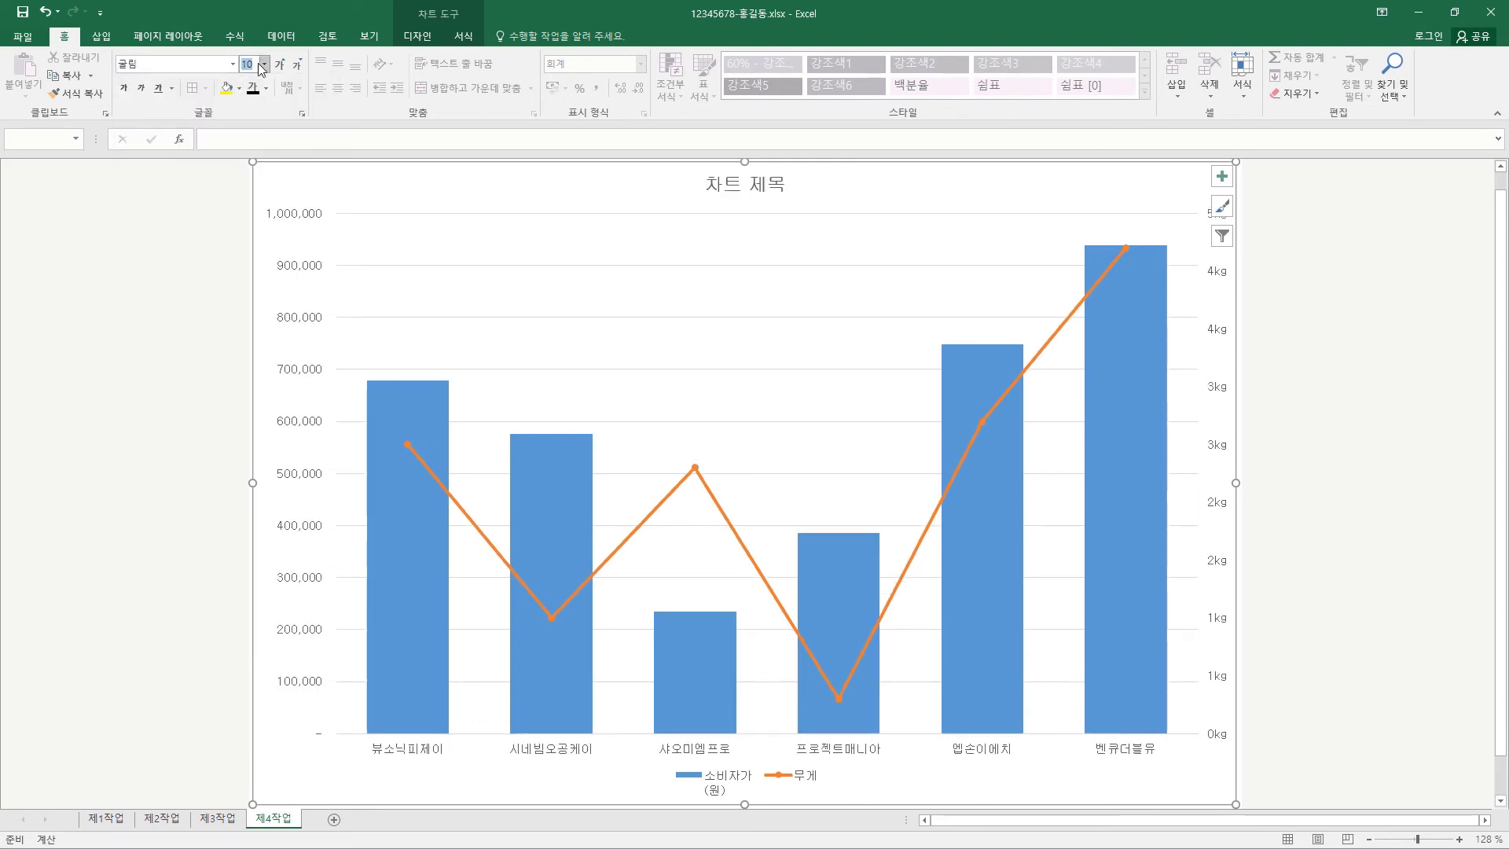
click(258, 63)
text(11)
key(Return)
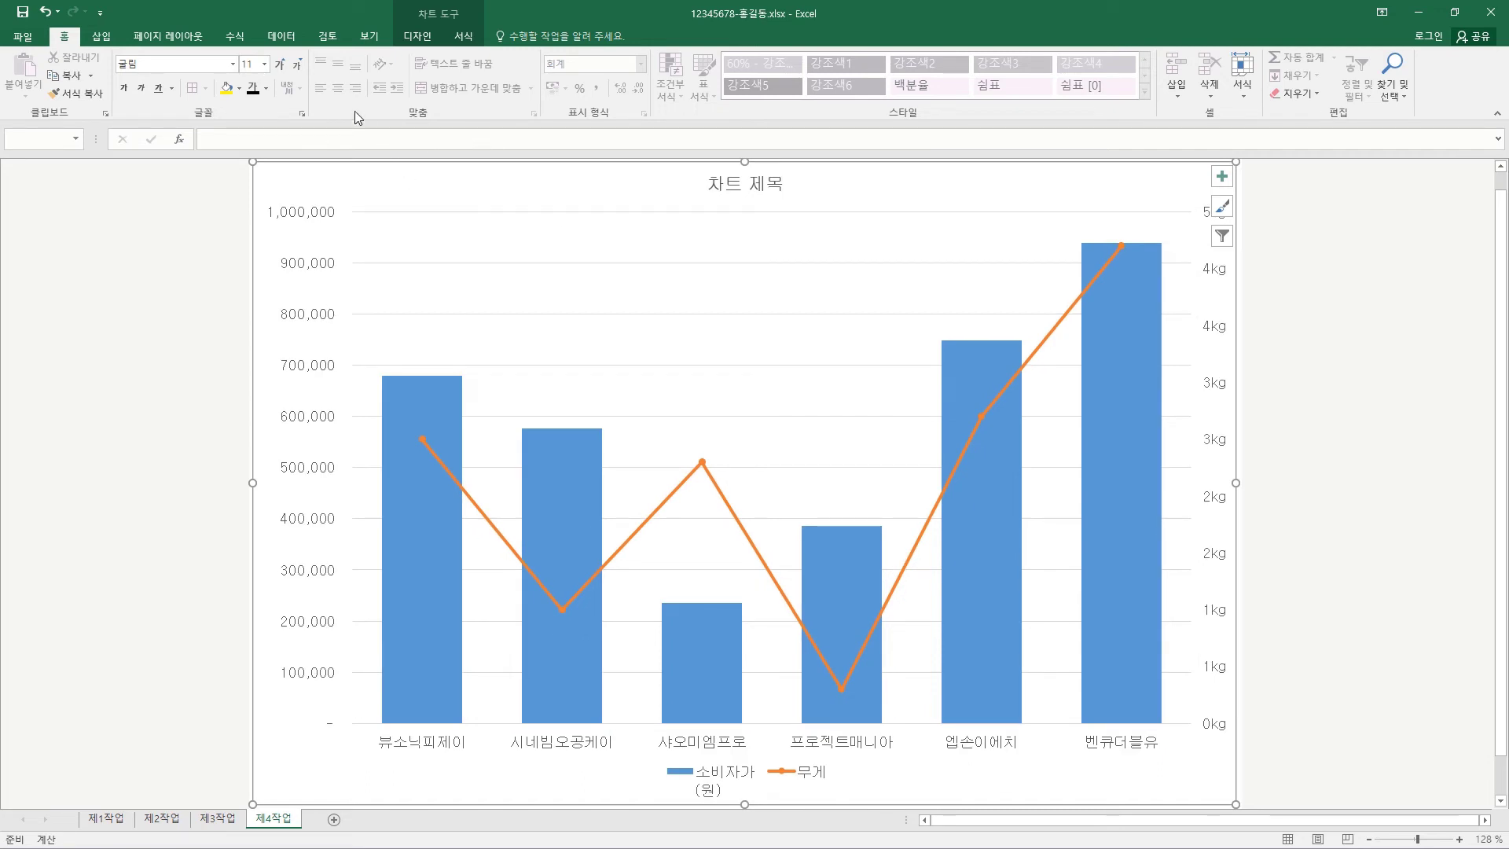
click(266, 88)
click(267, 141)
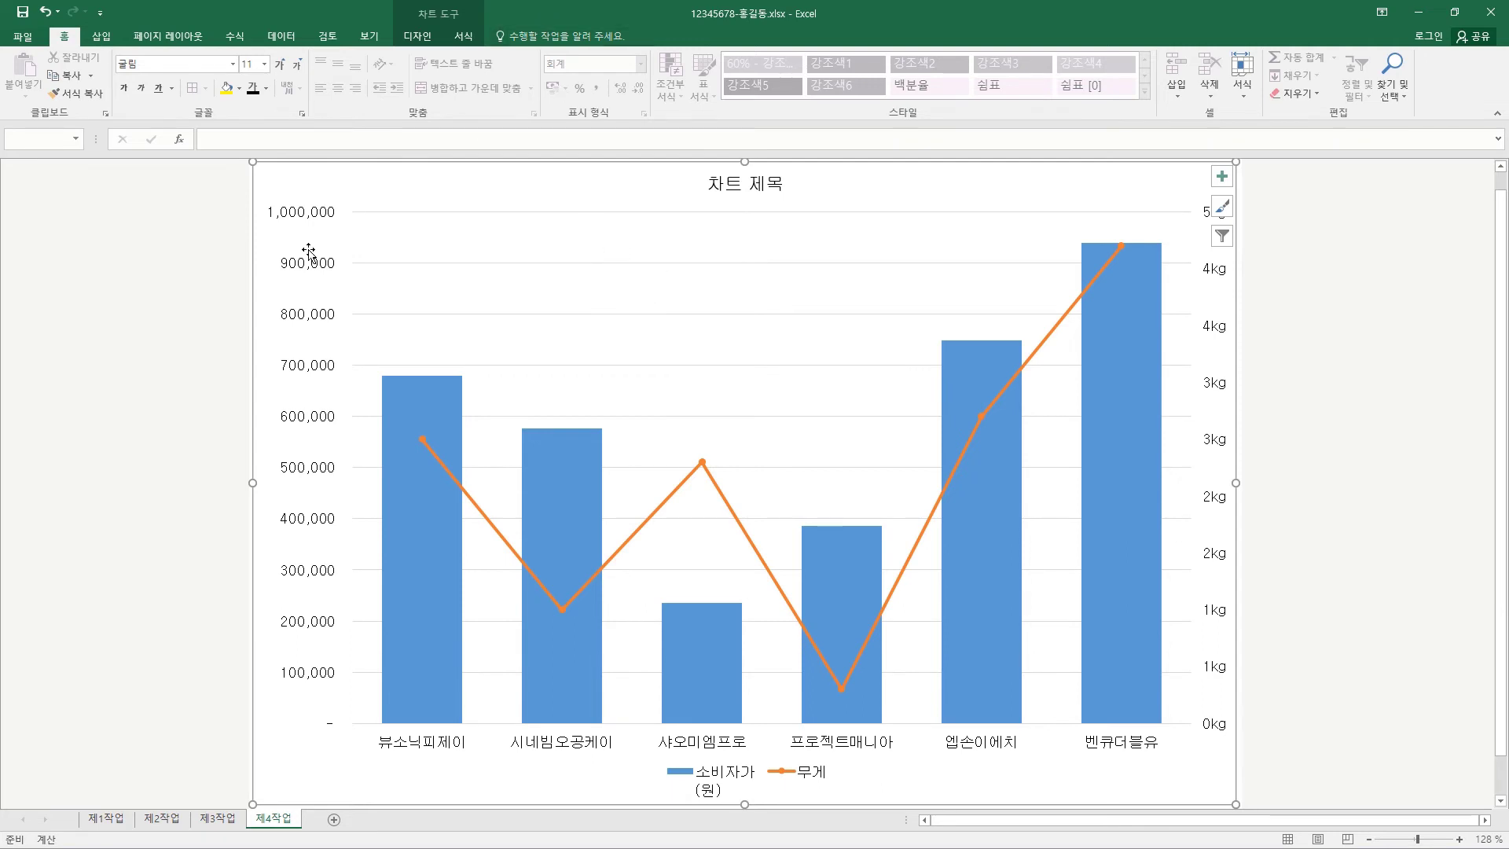
Fill the chart area with the 파랑 박엽지 texture
click(464, 36)
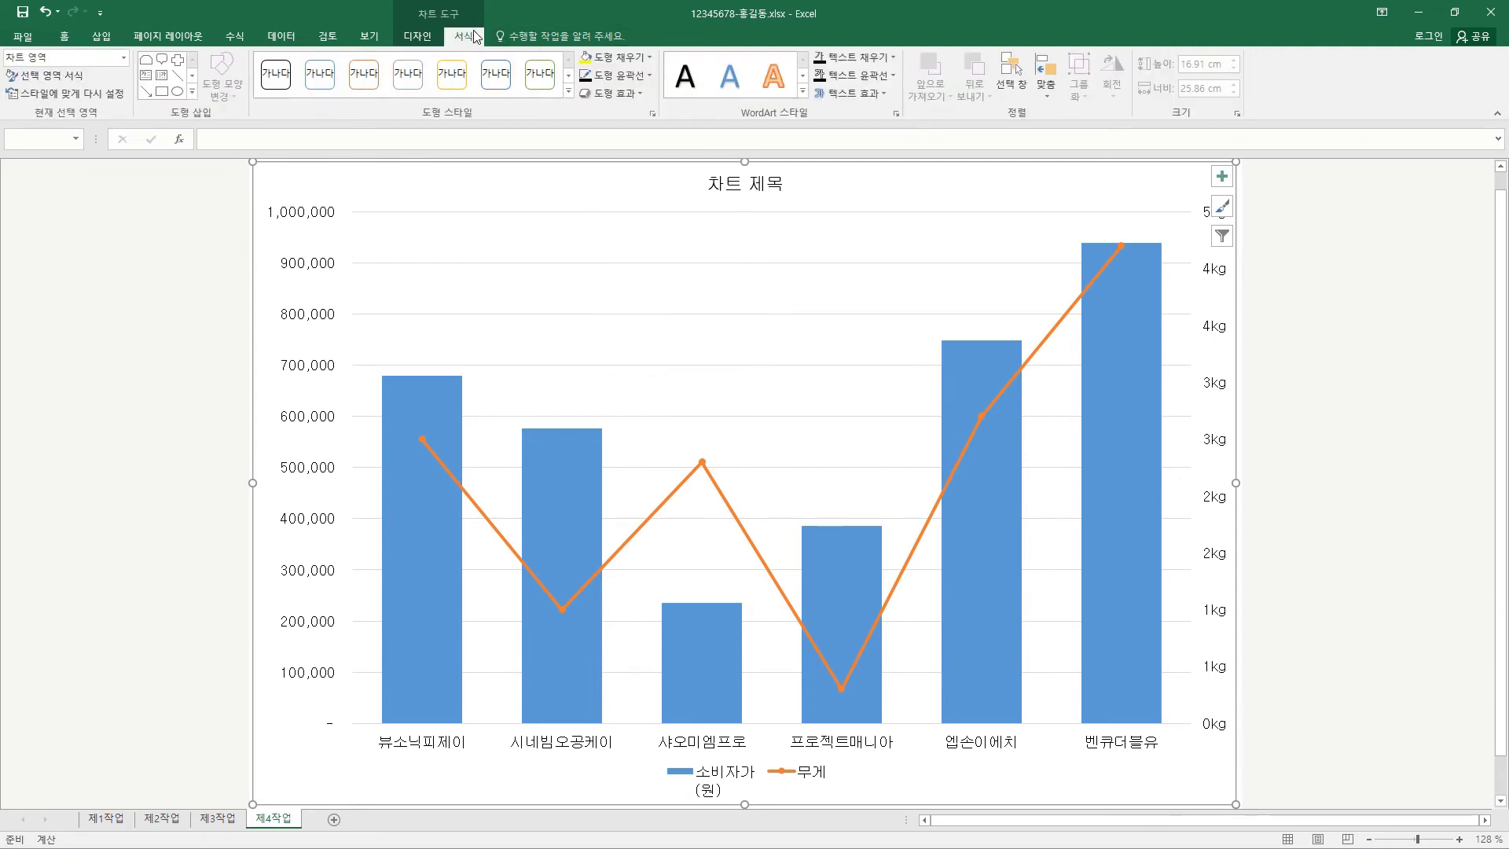
click(652, 55)
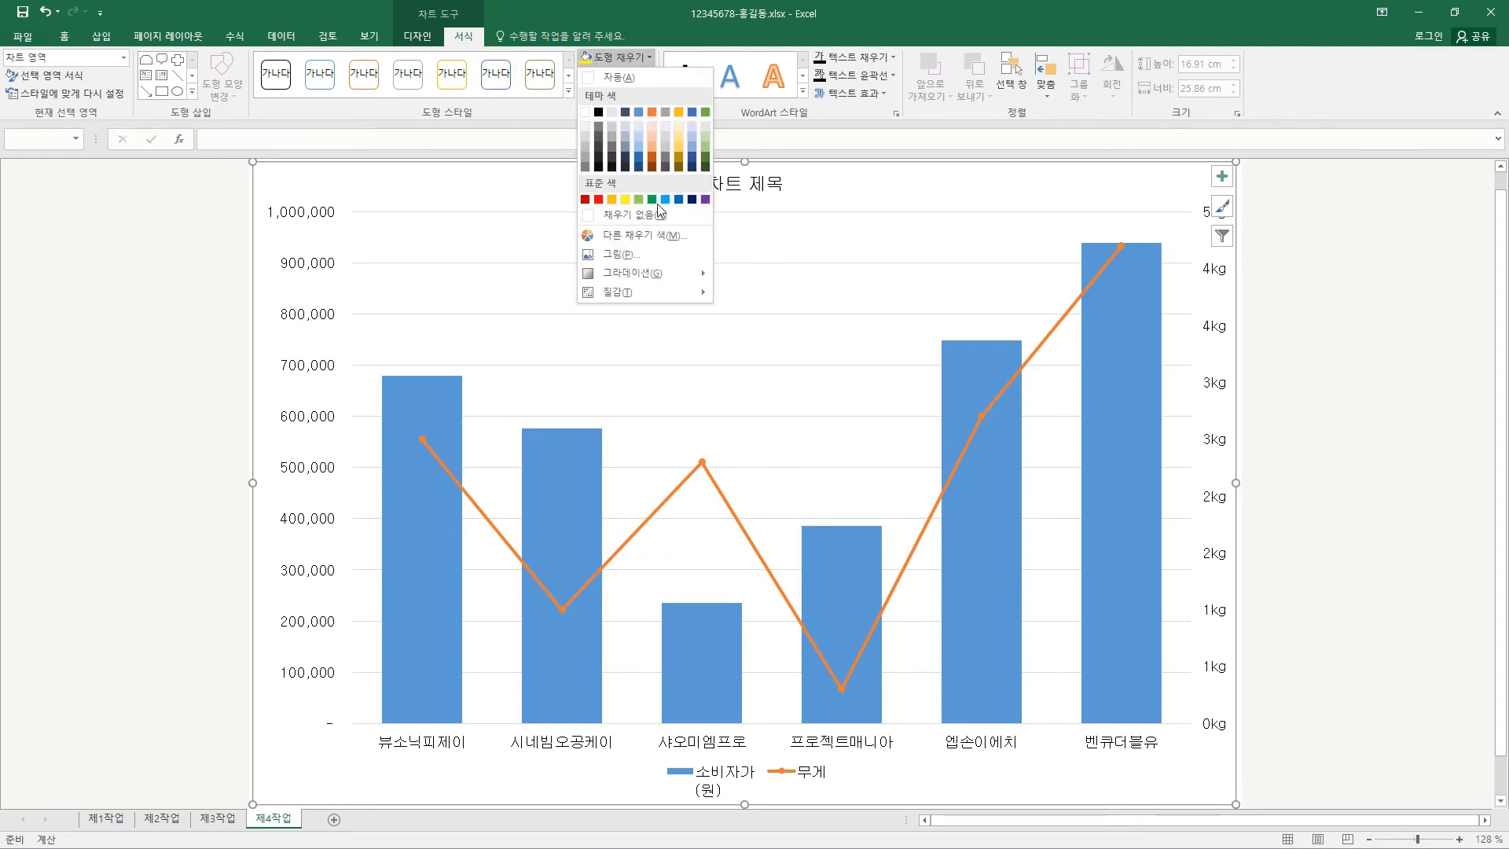
mouse_move(662, 290)
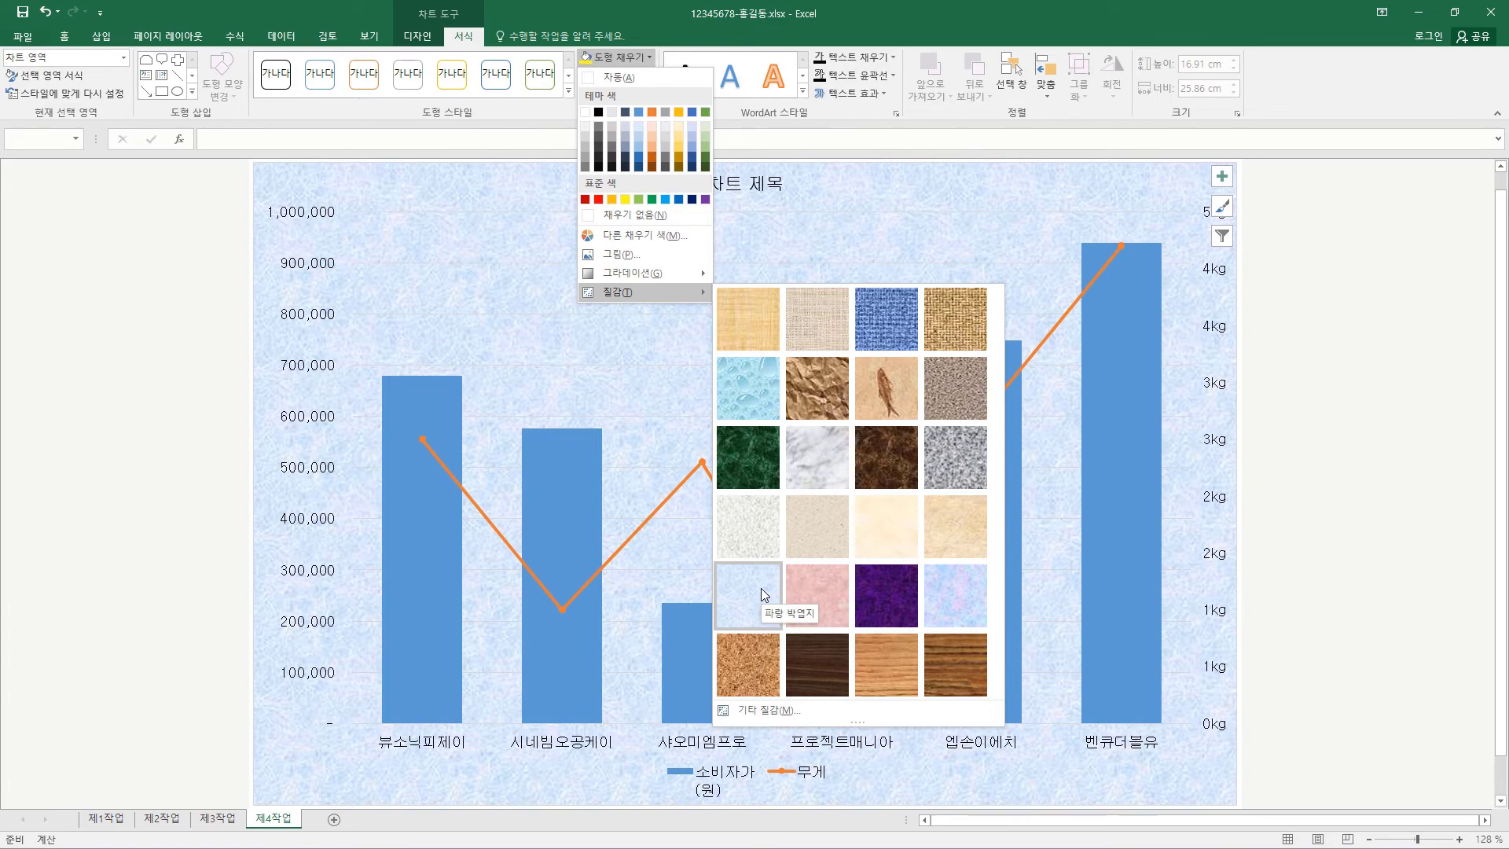
click(761, 588)
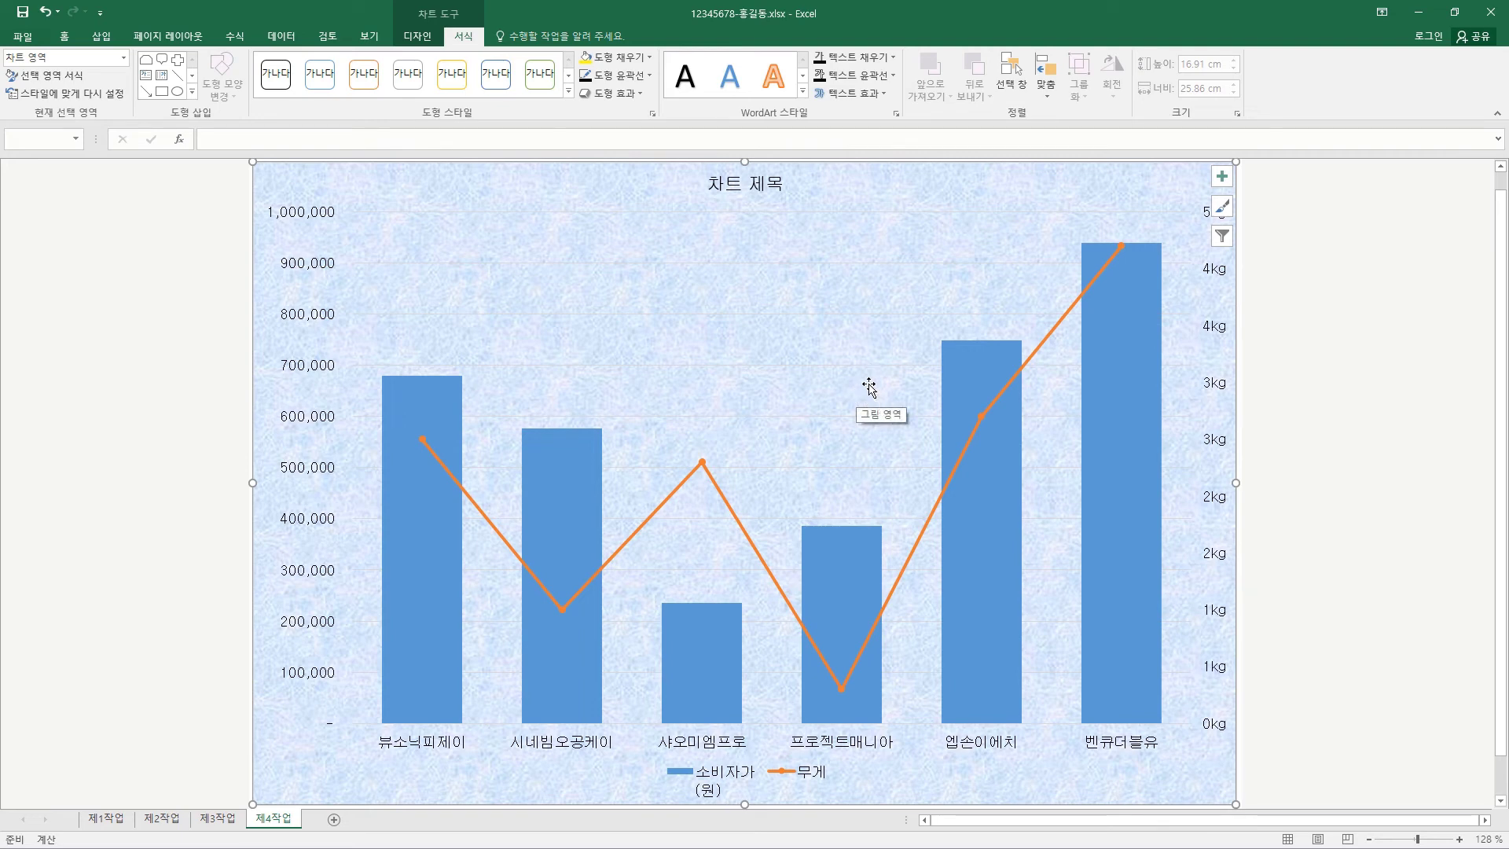
Fill the chart's plot area with solid white
click(773, 338)
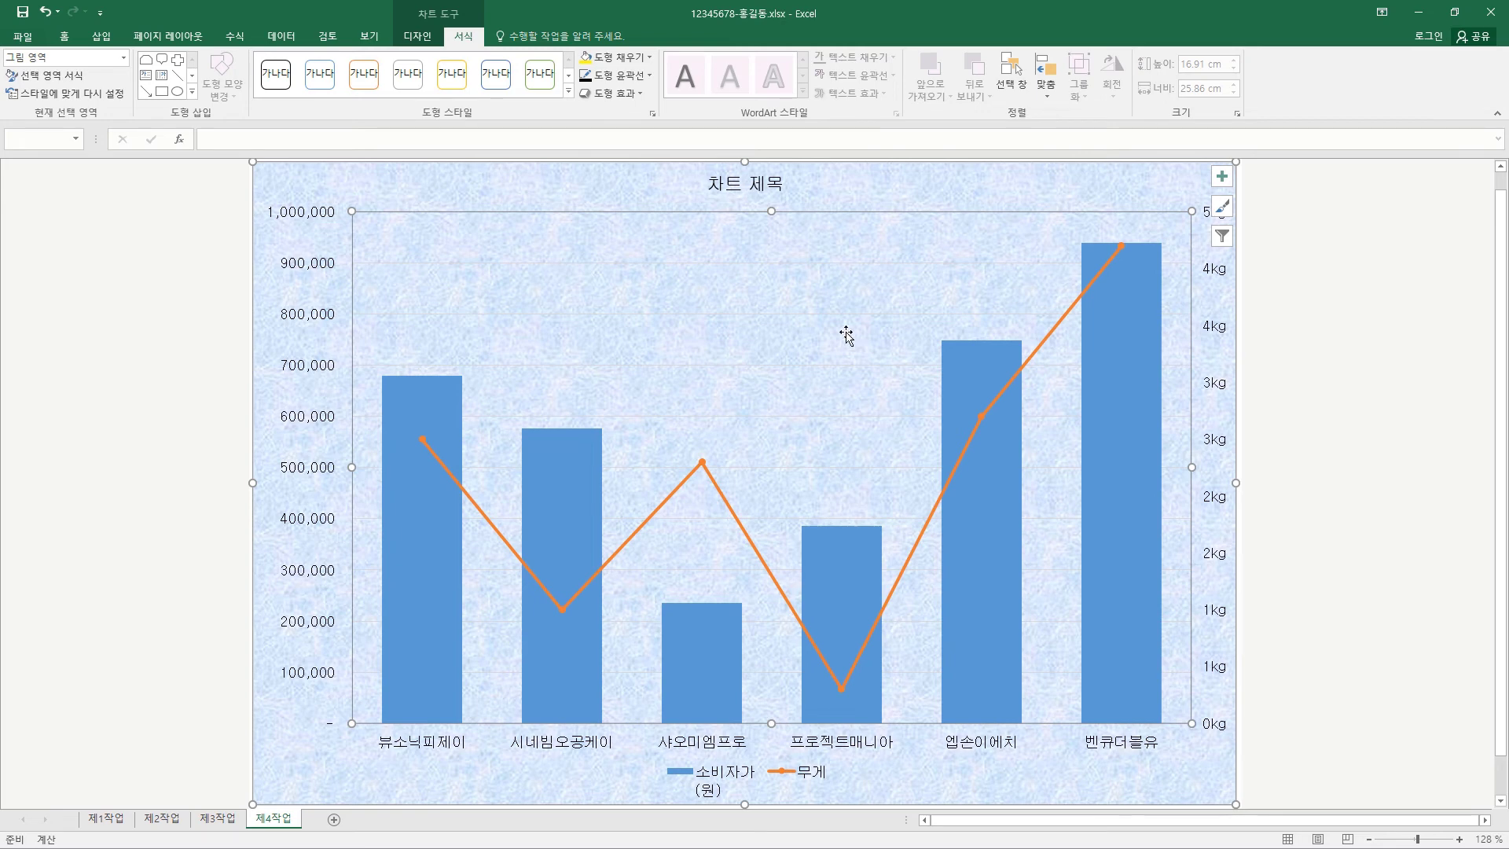
click(650, 57)
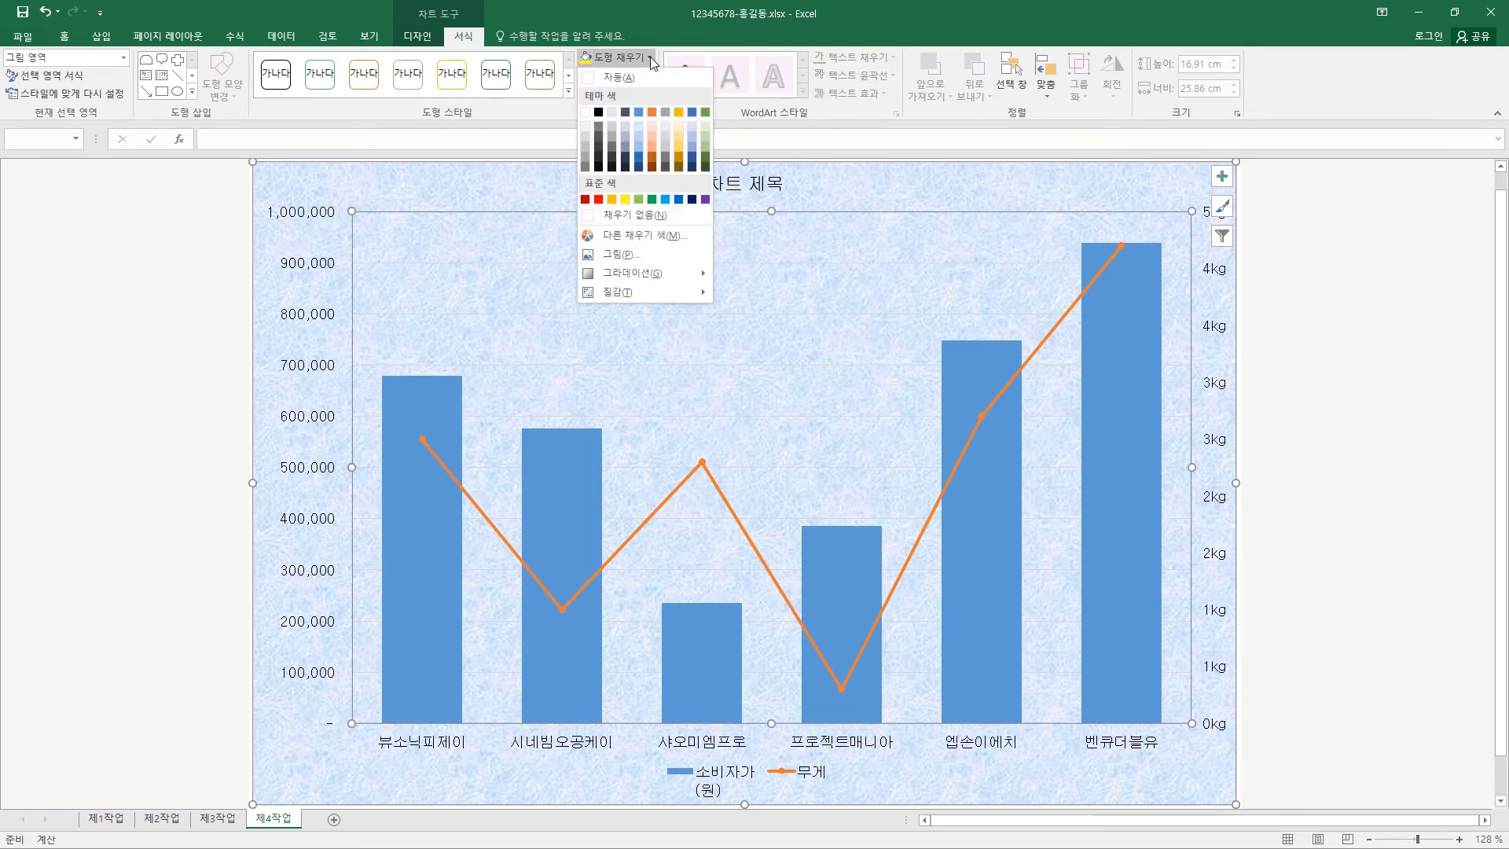
click(586, 113)
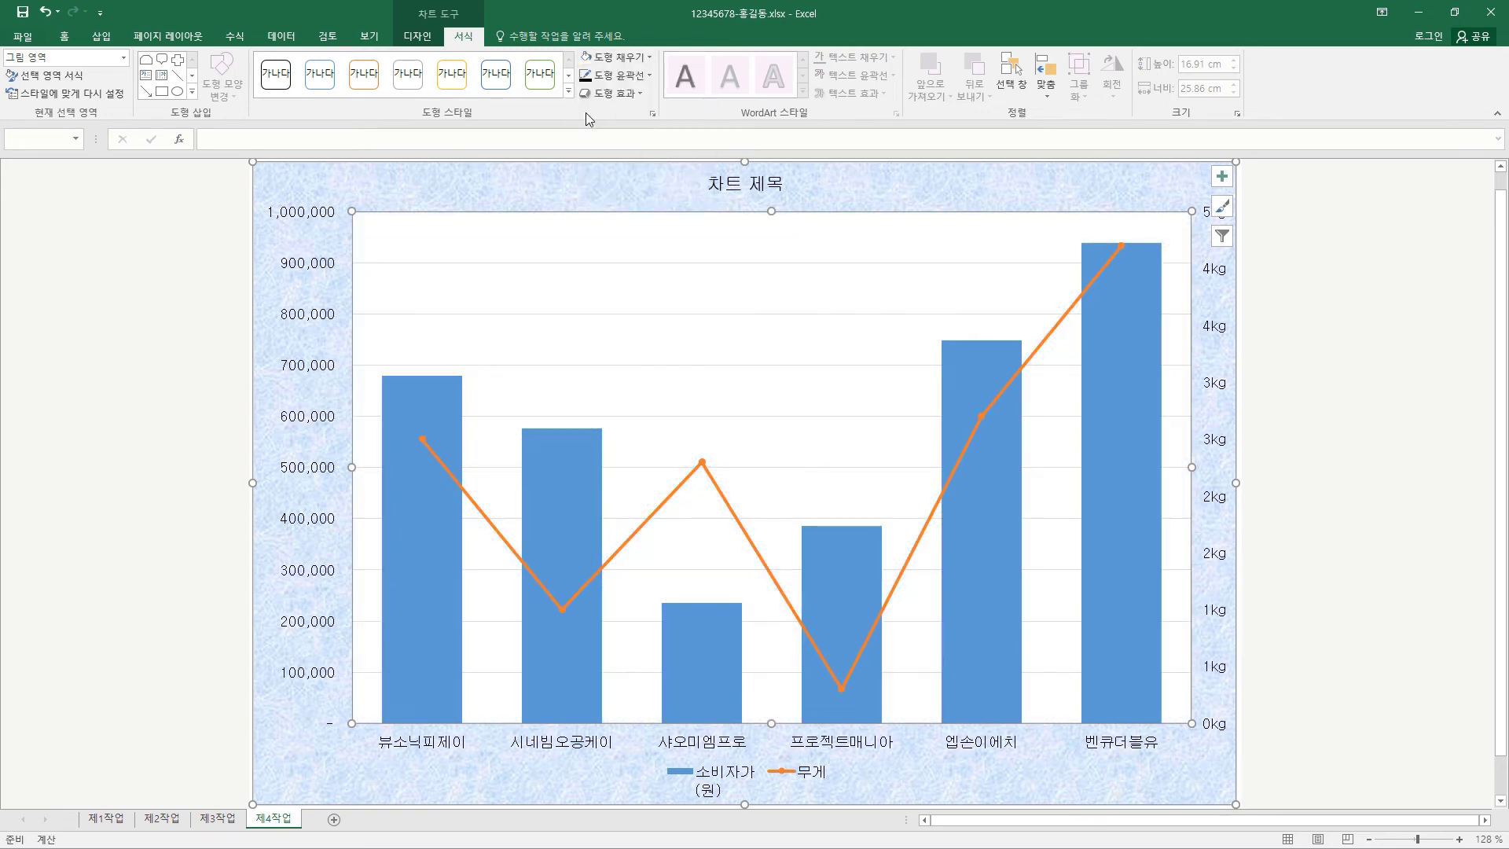
Replace the placeholder chart title with 4K UHD 및 FHD 빔 프로젝터 비교
click(741, 185)
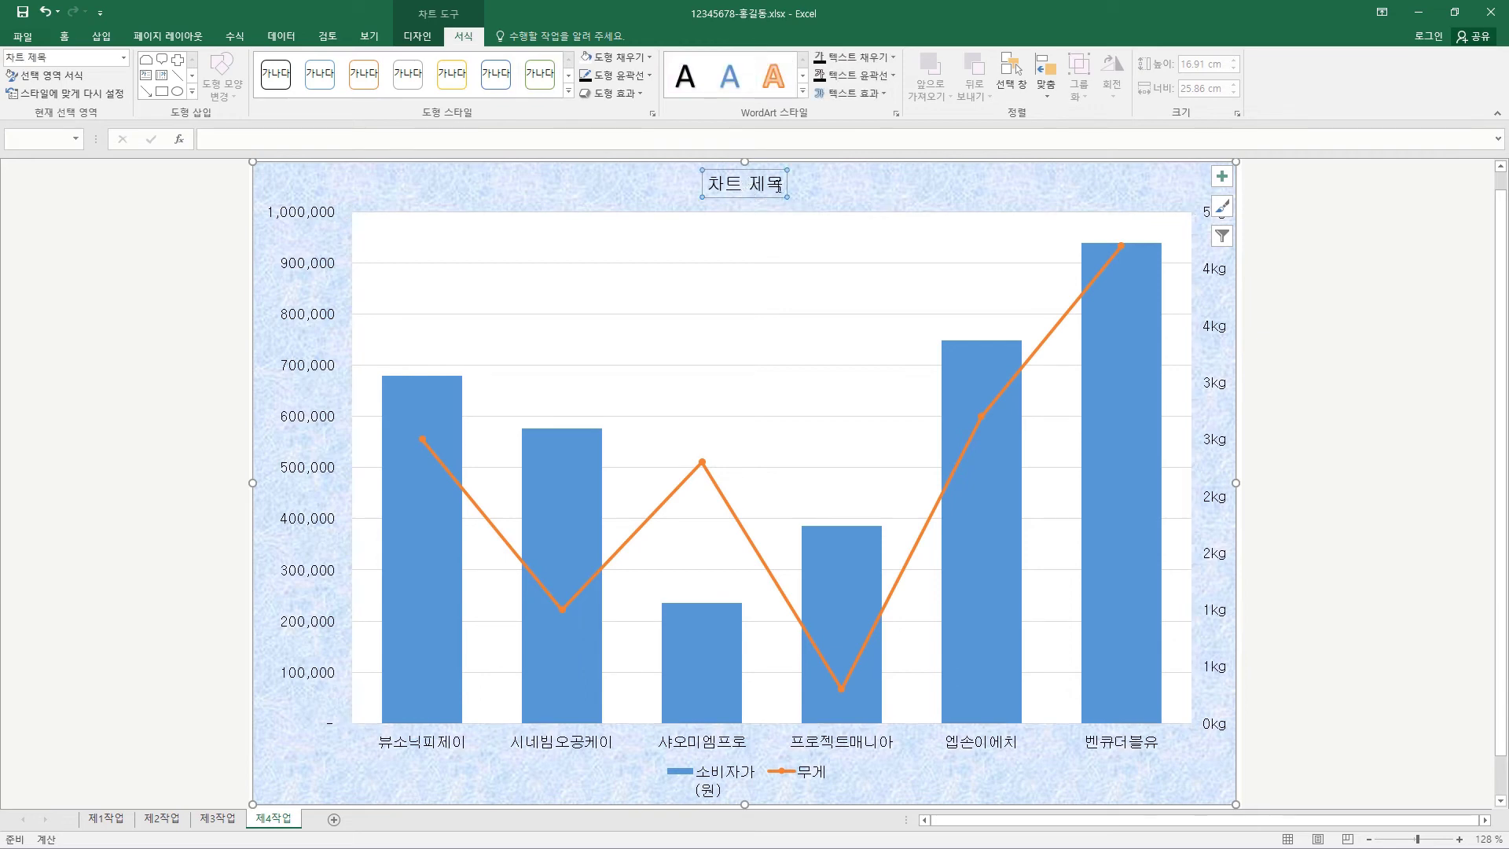
drag(780, 185, 711, 183)
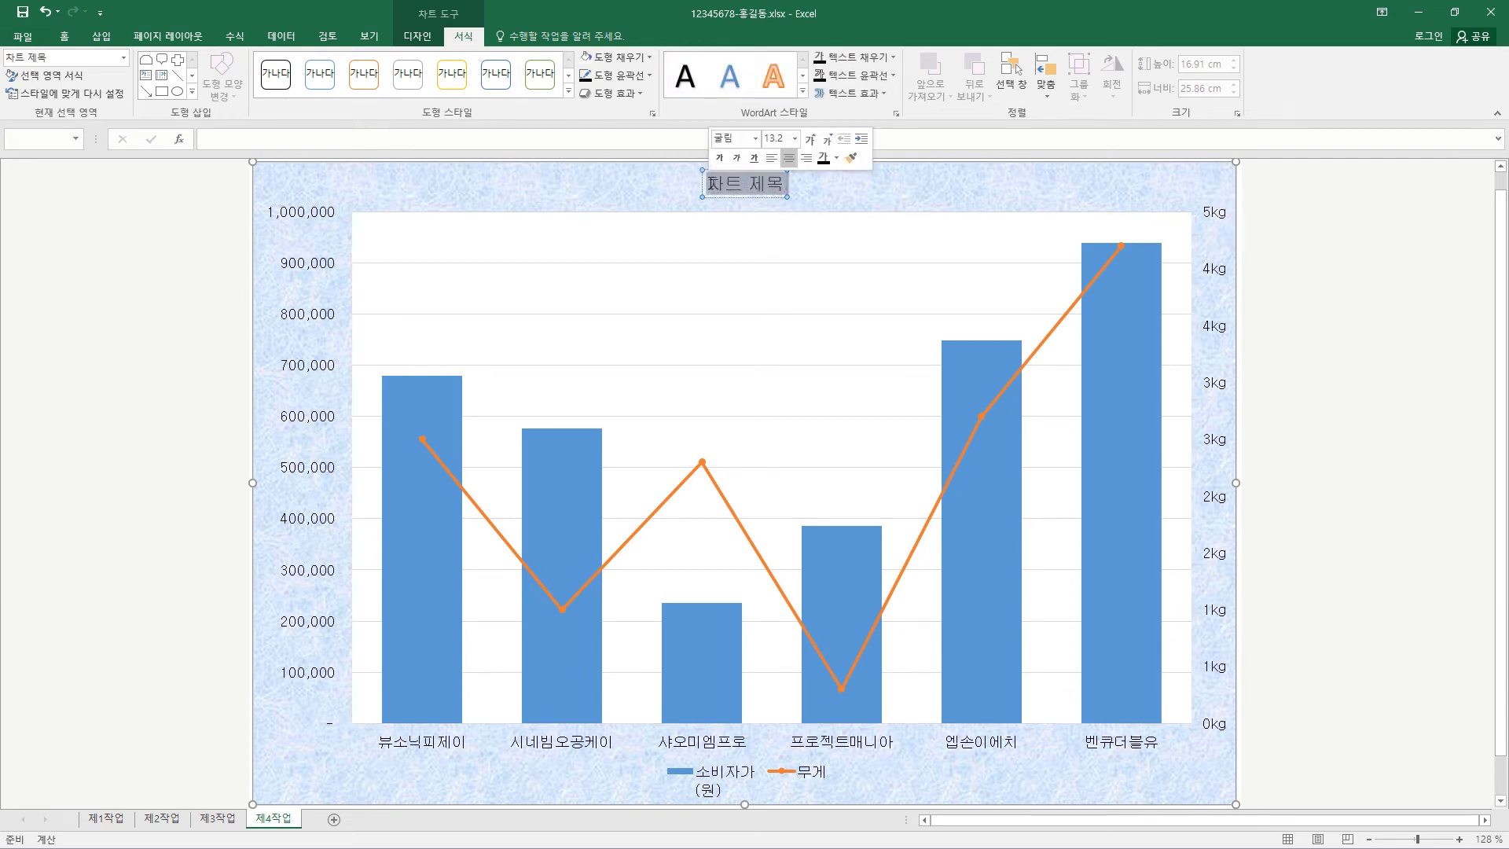
text(4K UHD 및 FHD 빔 프로젝터 비교)
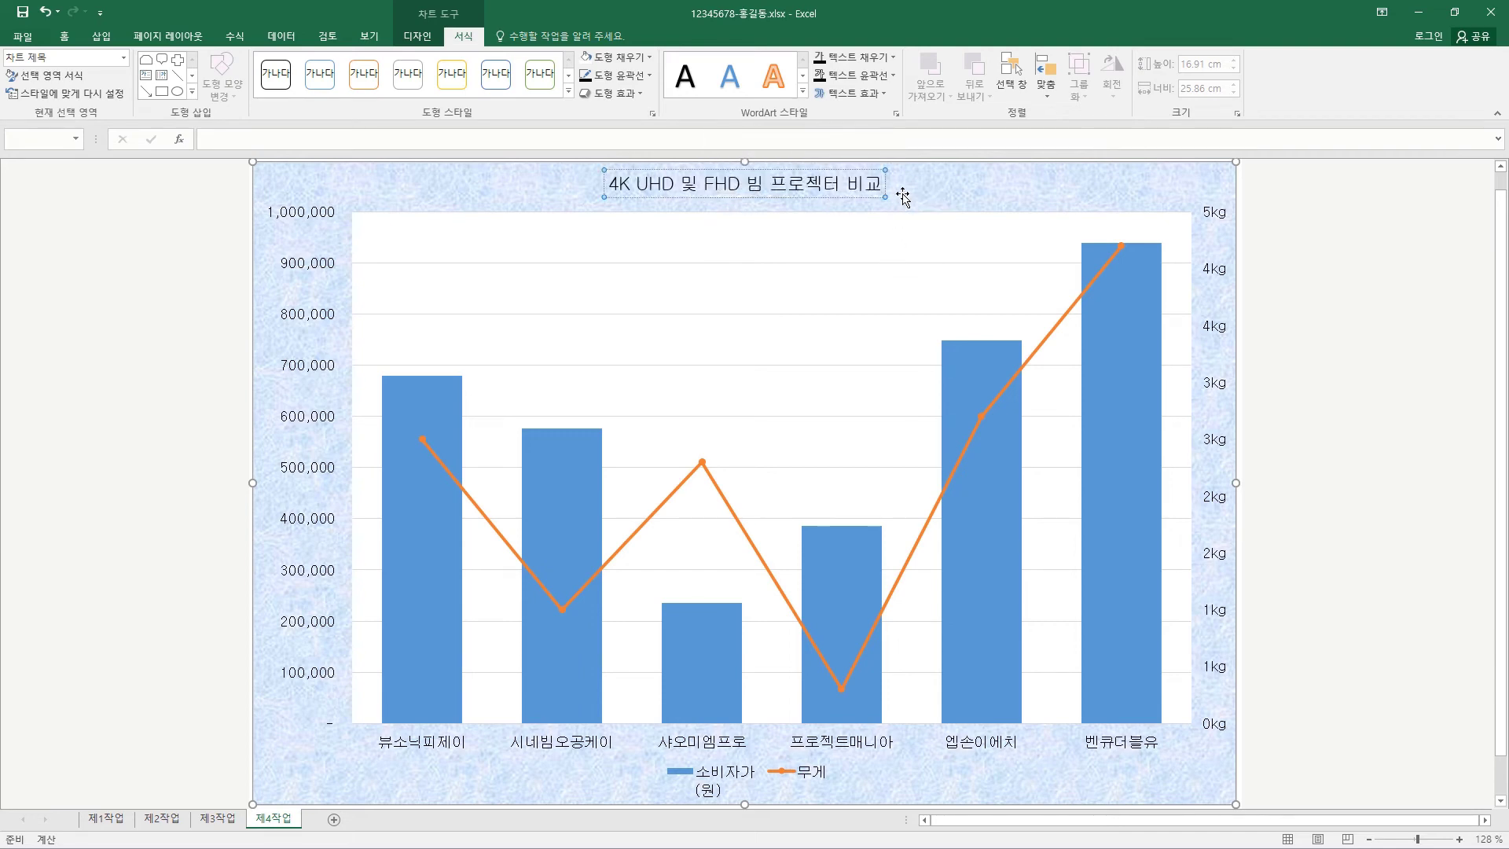
key(alt+Tab)
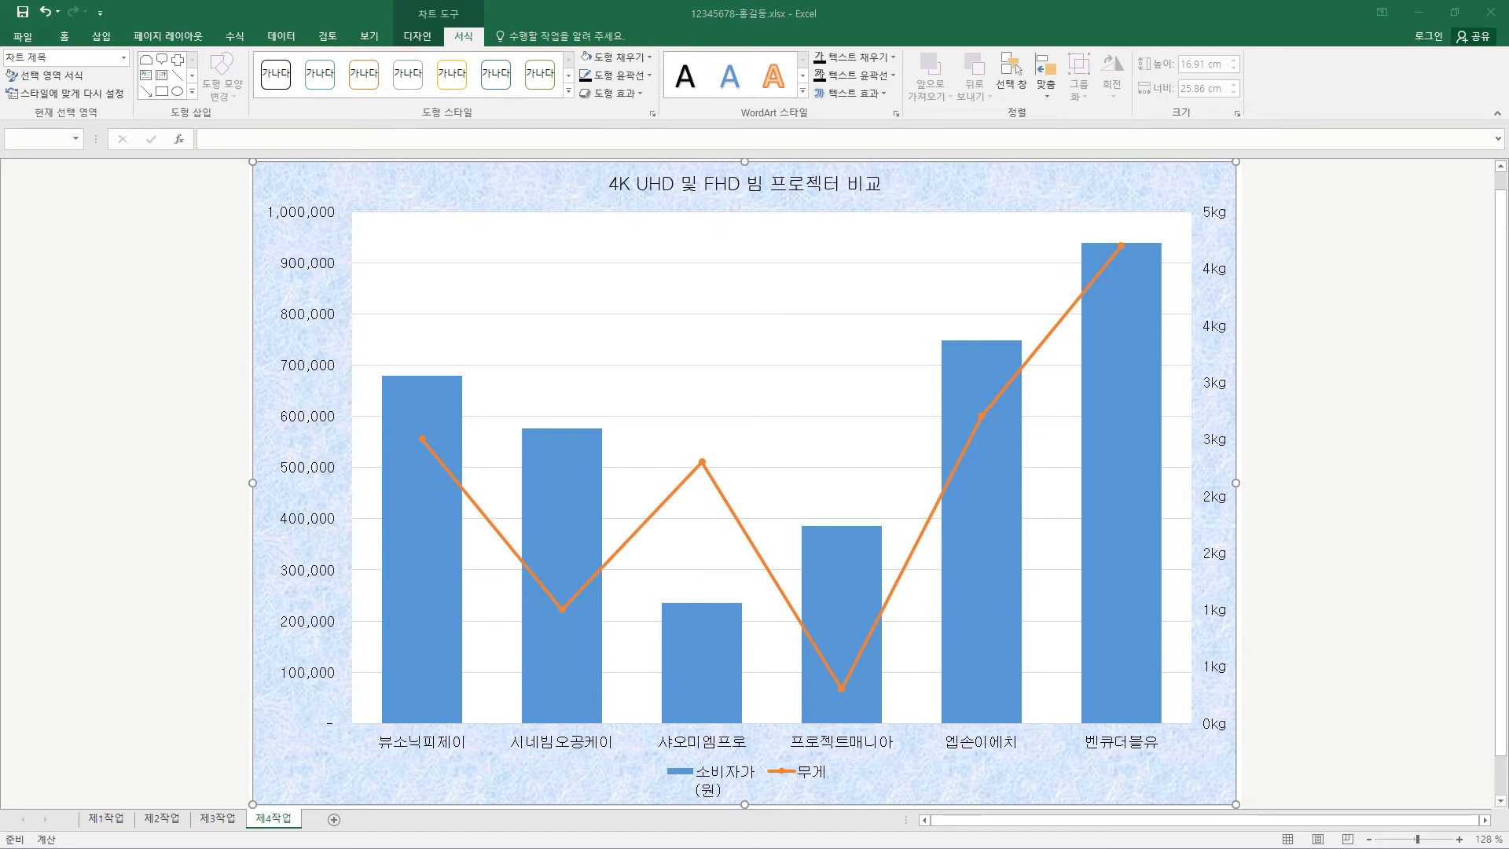
Give the chart title a white fill and a black outline
click(883, 189)
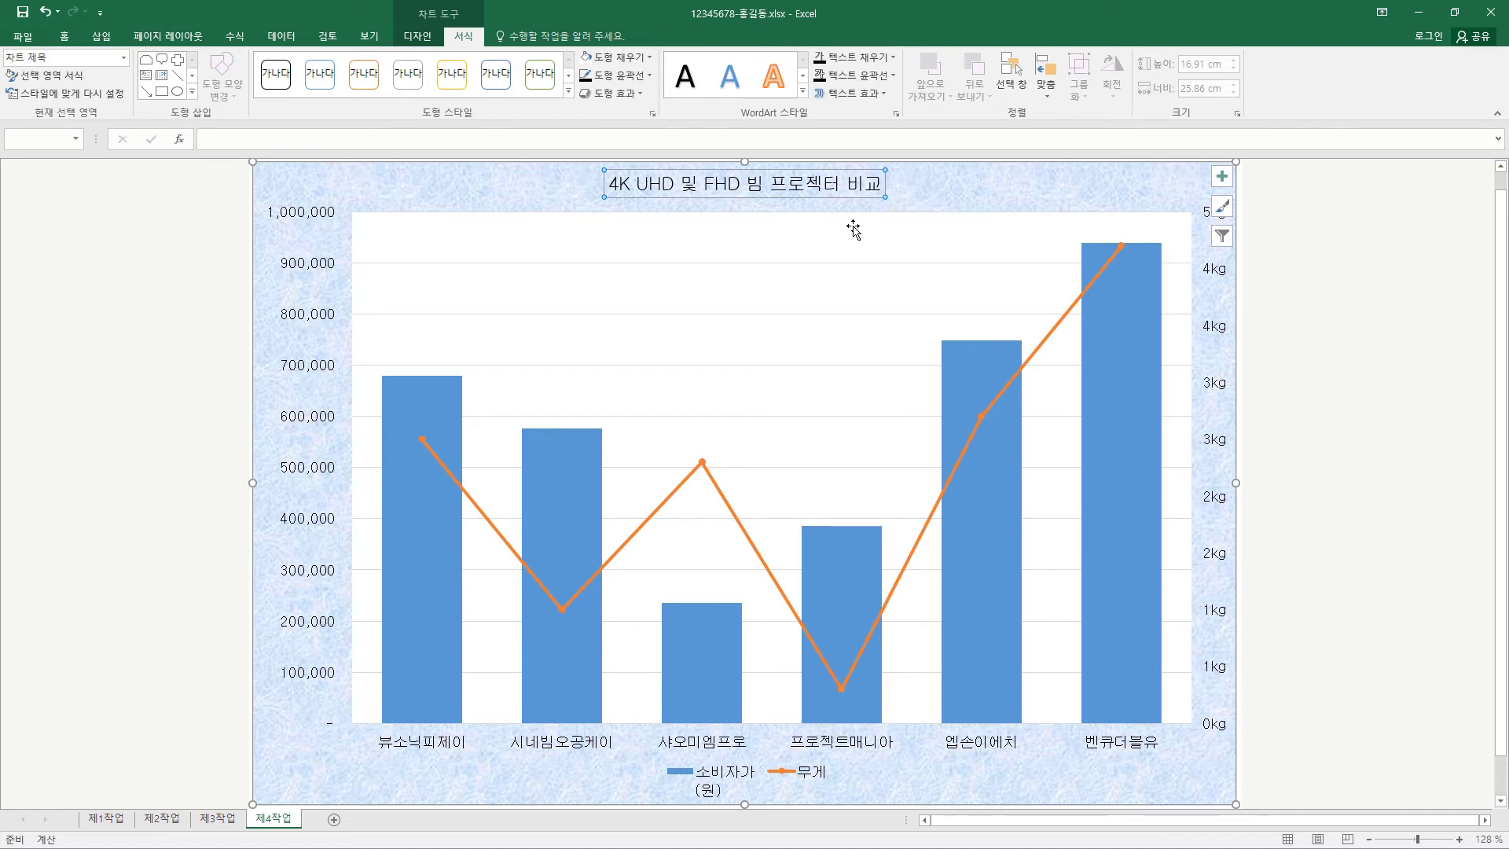
click(649, 57)
key(Escape)
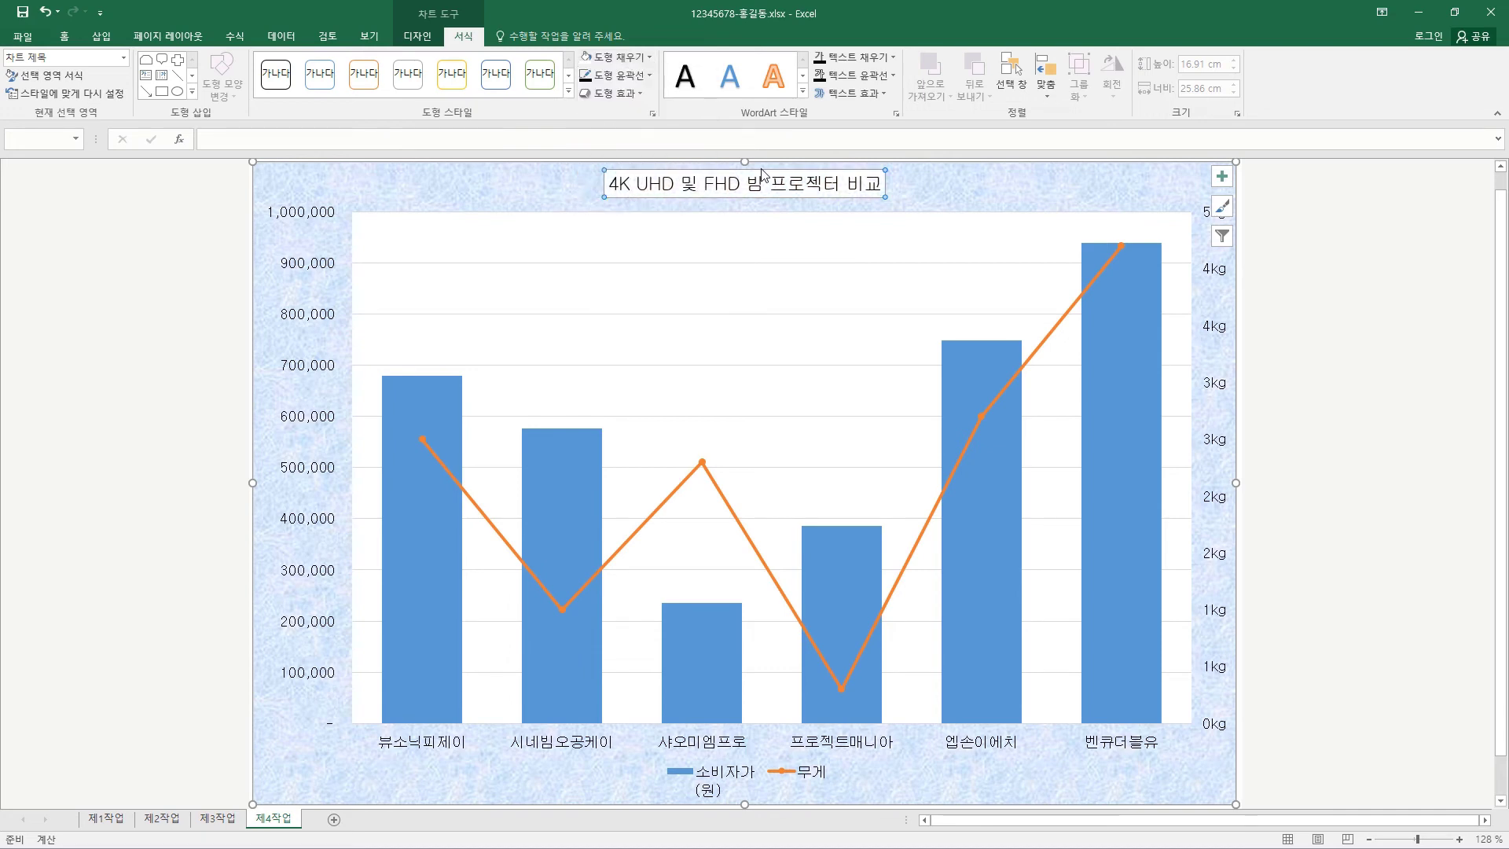
click(651, 77)
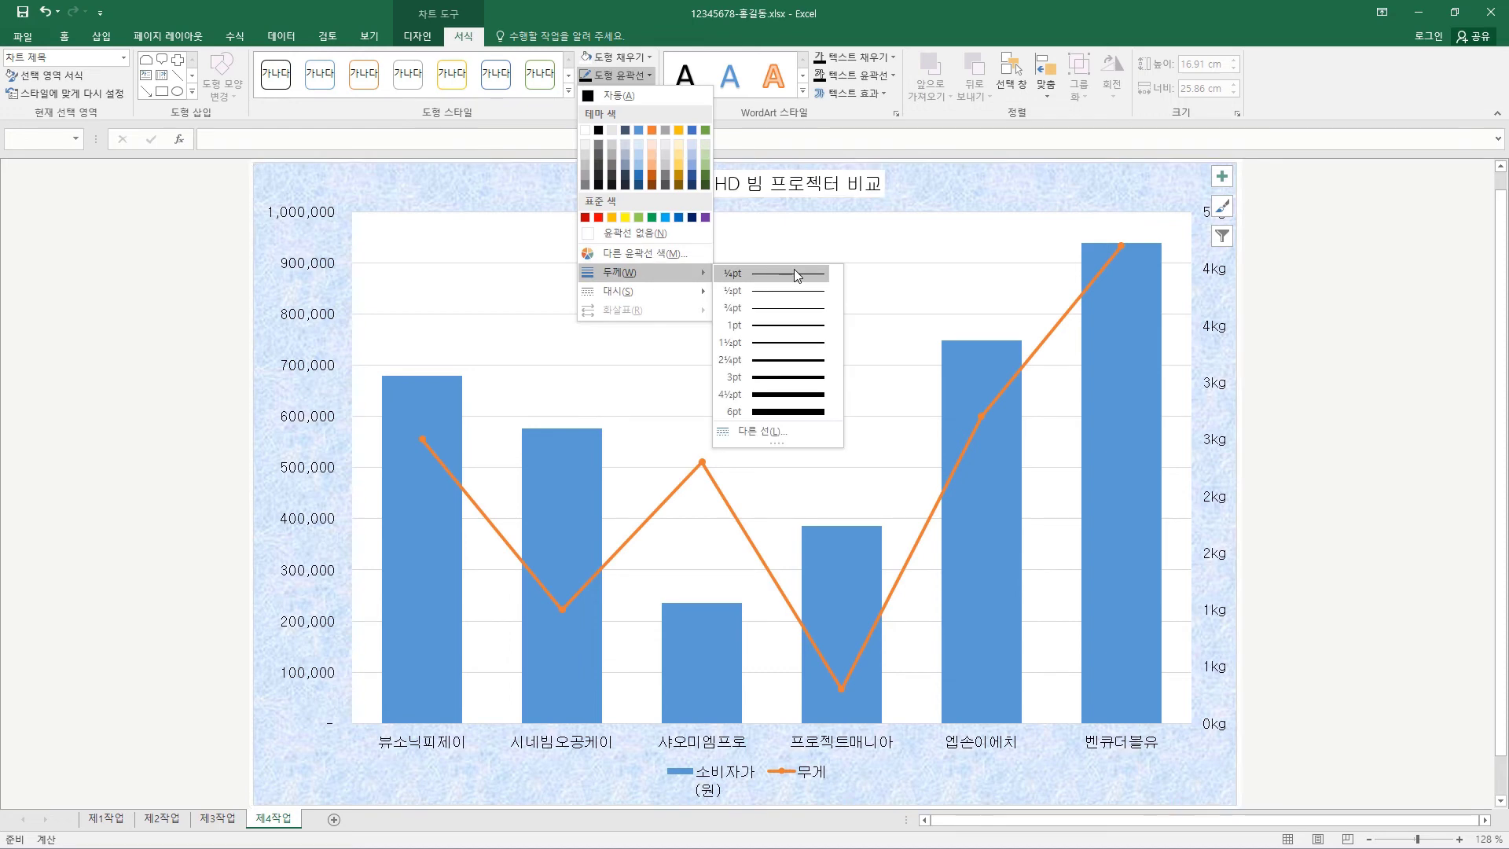
click(598, 130)
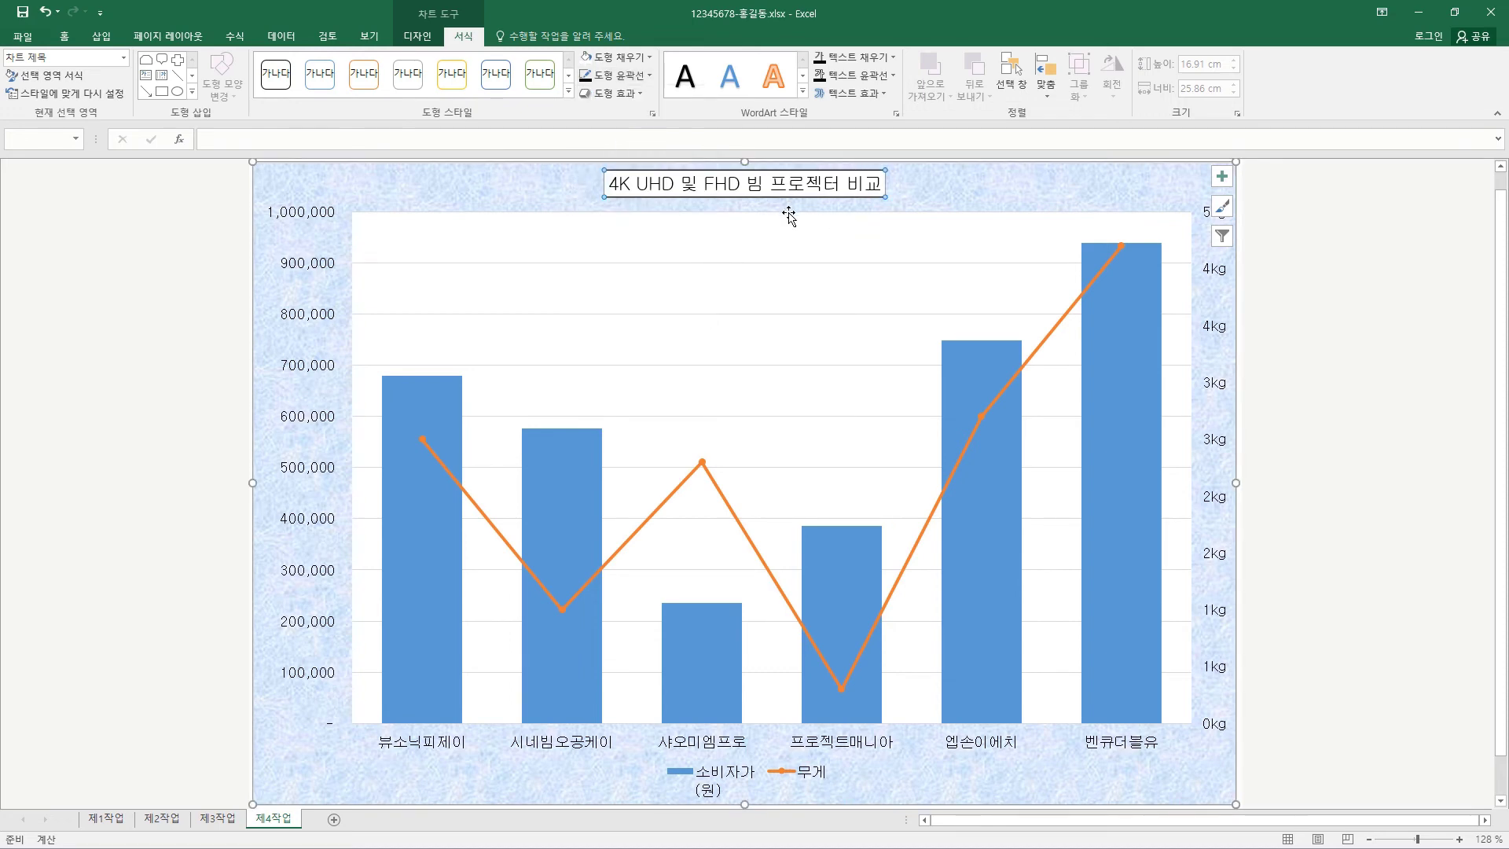
Set the chart title's font size to 20 and make it bold
click(64, 37)
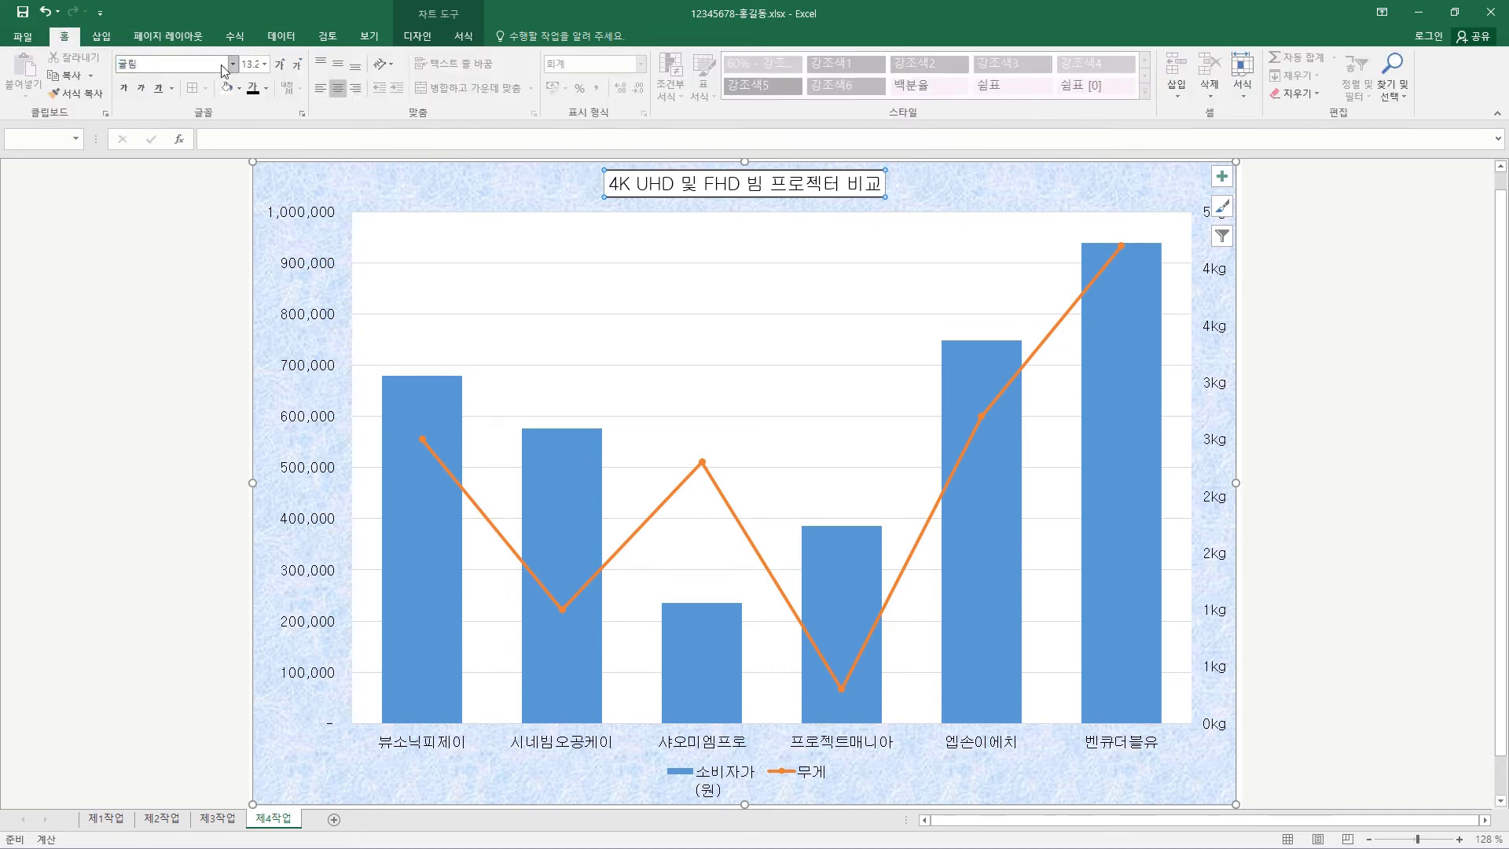
click(253, 68)
text(20)
key(Return)
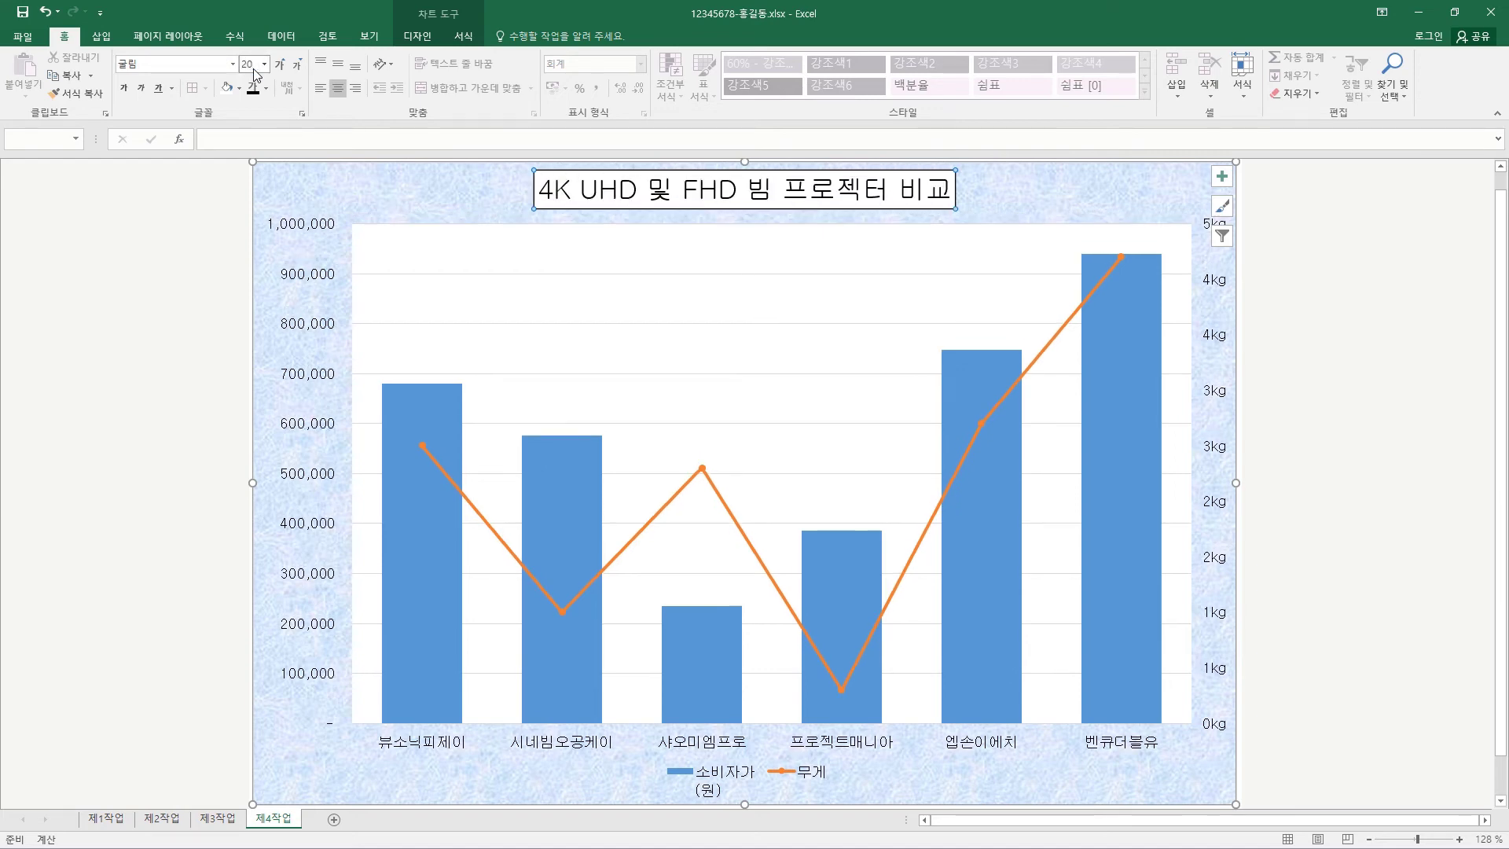
click(128, 94)
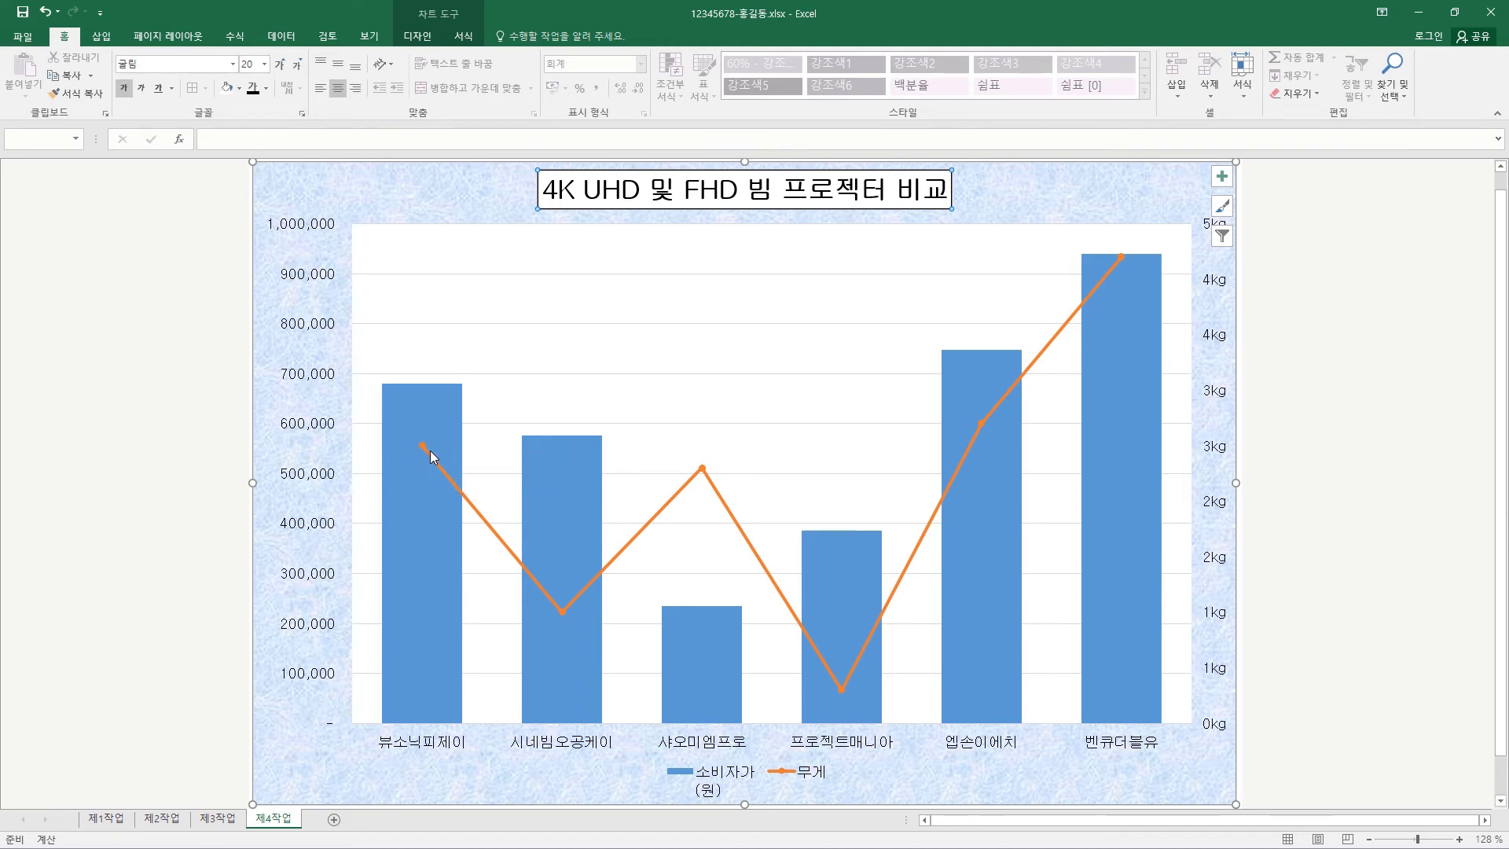
Change the markers of the whole 무게 line series to built-in triangles with size 10
click(702, 469)
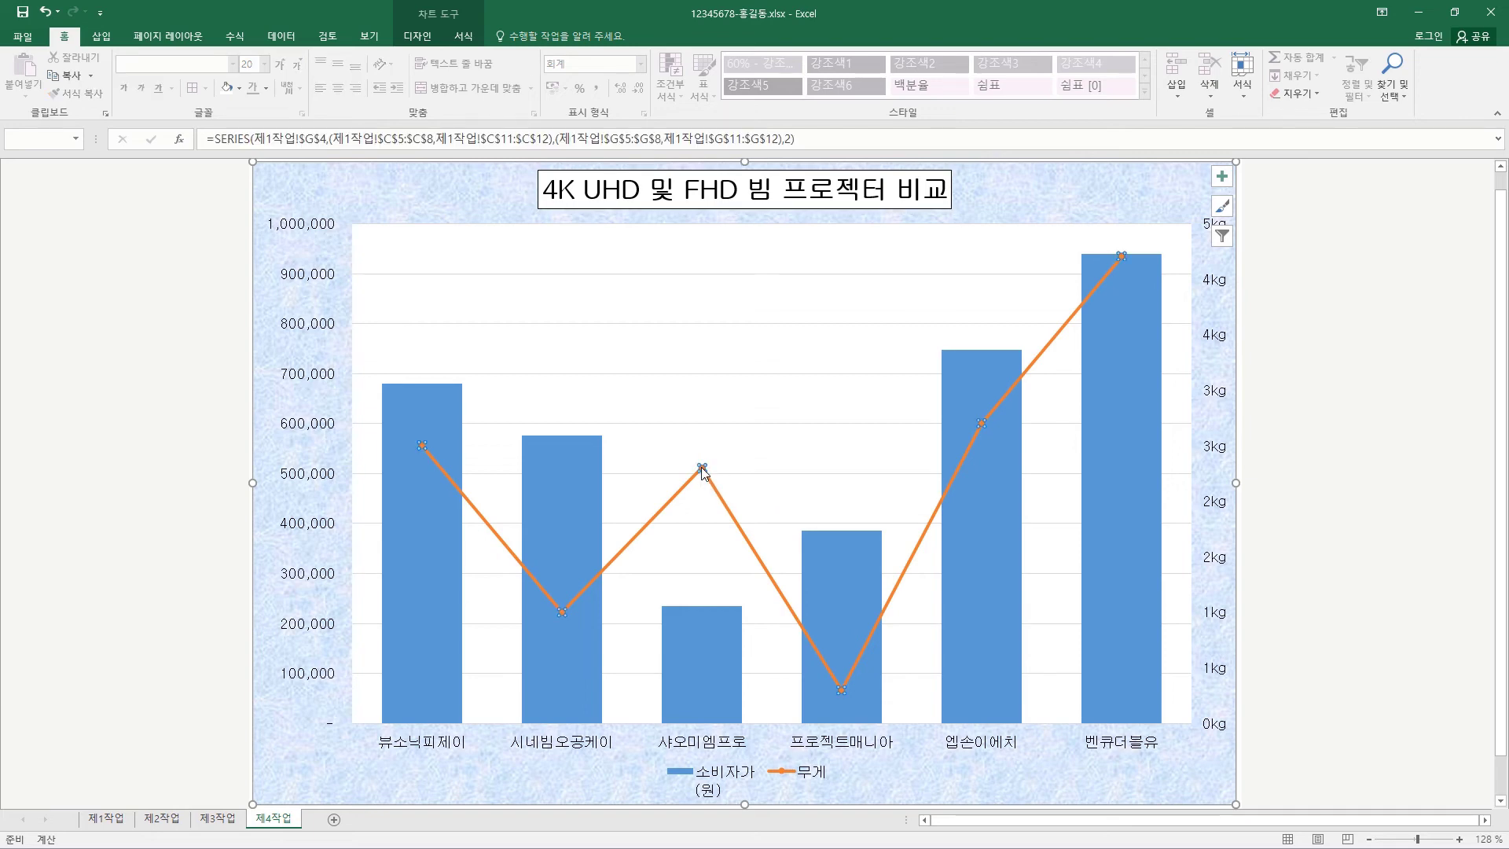
double_click(703, 469)
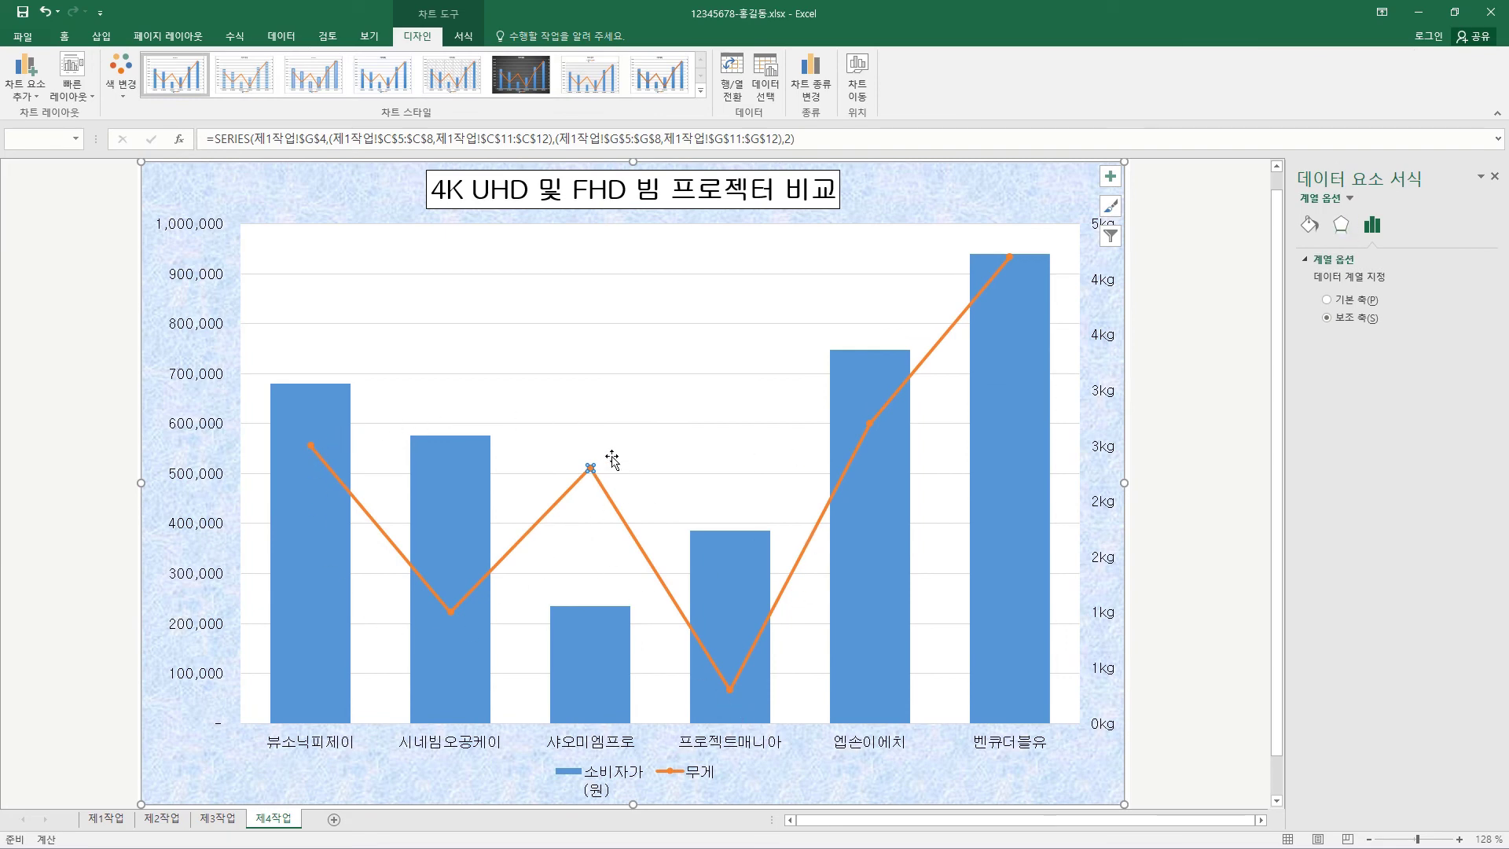
click(794, 520)
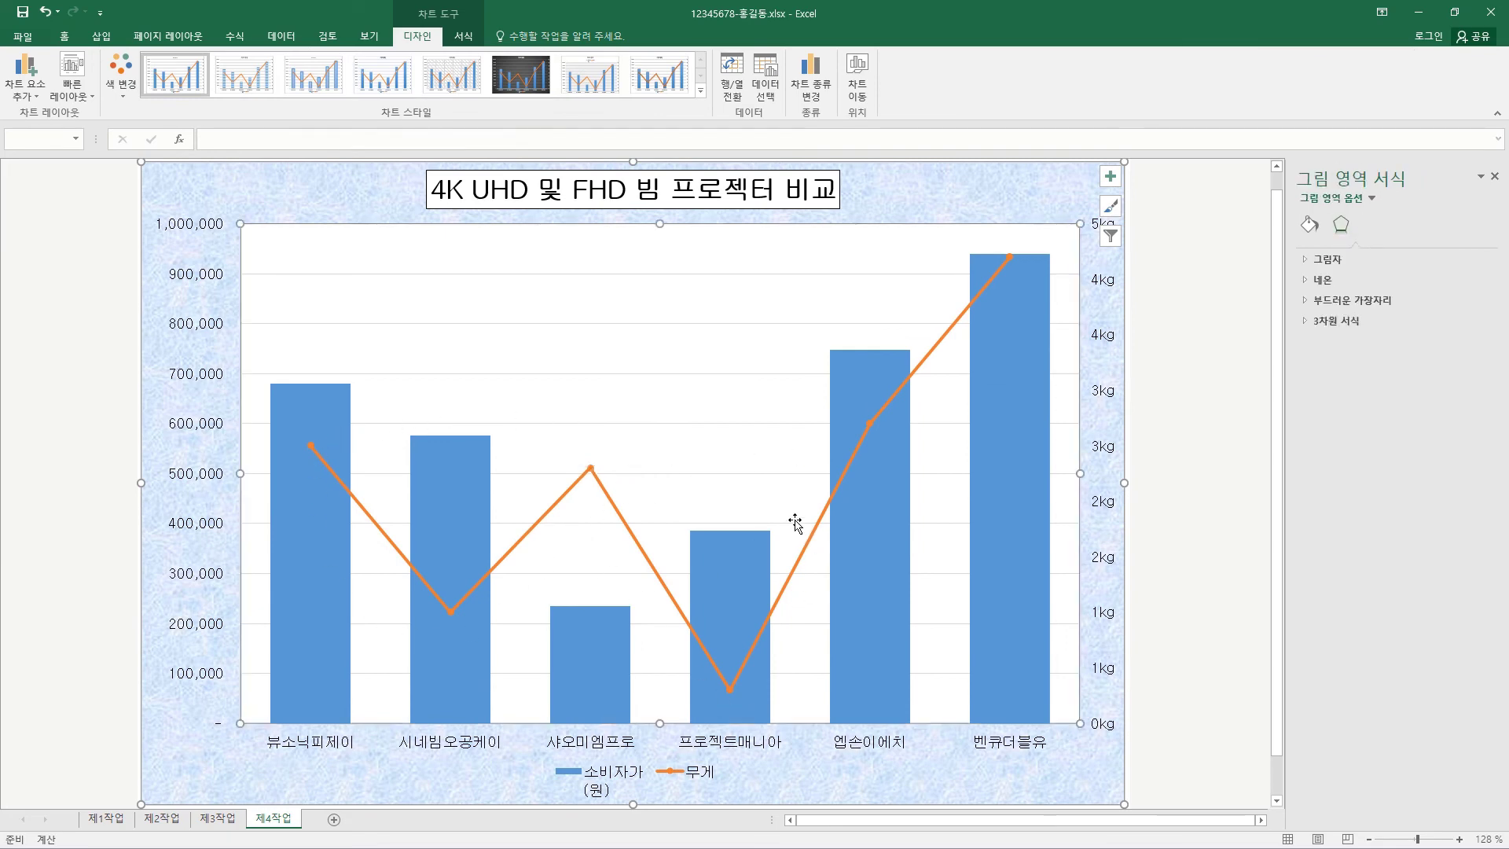
click(595, 474)
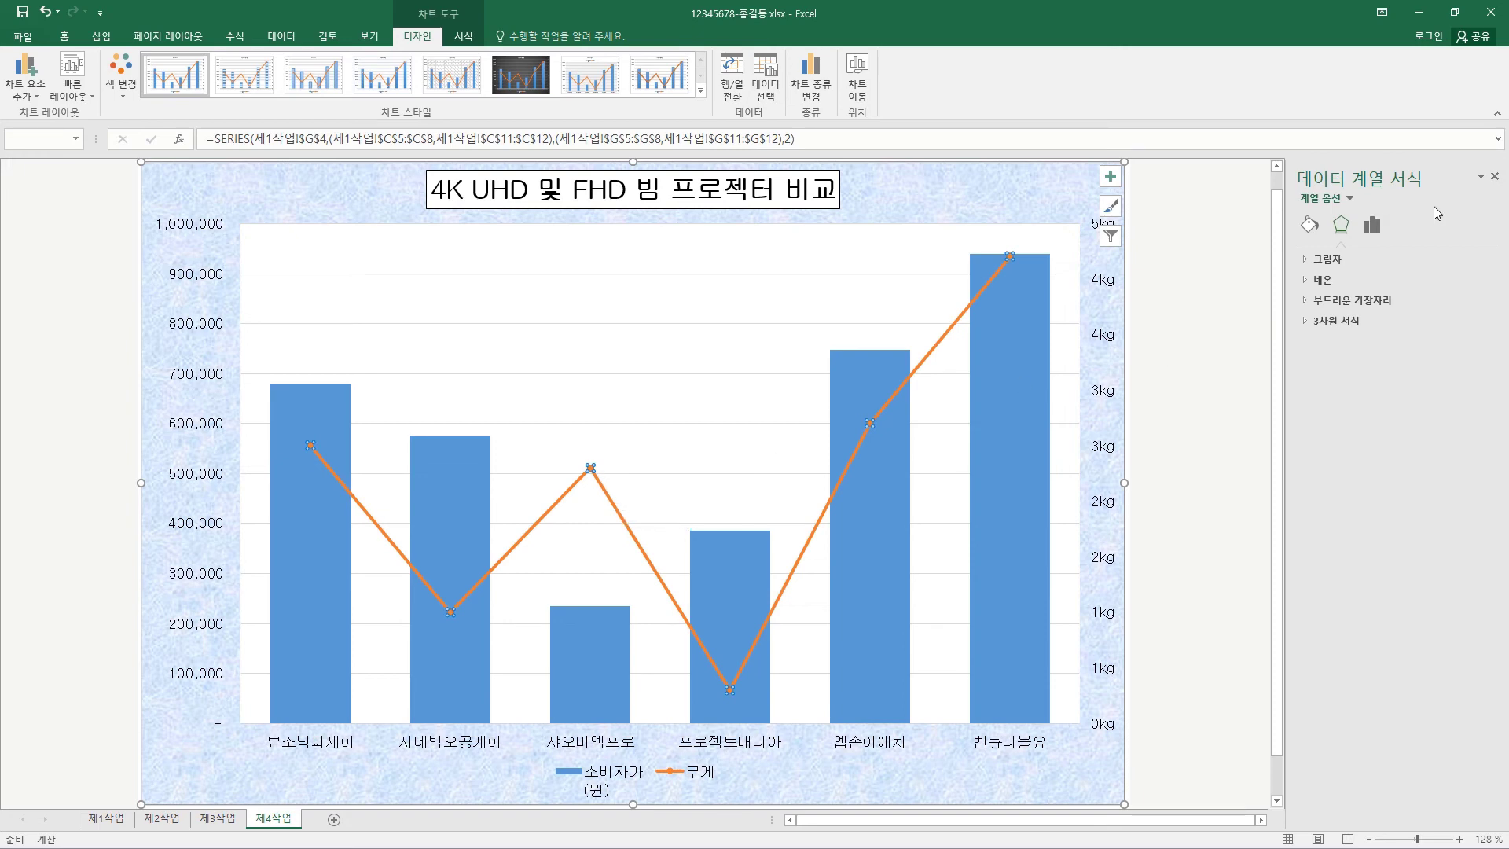
click(1310, 226)
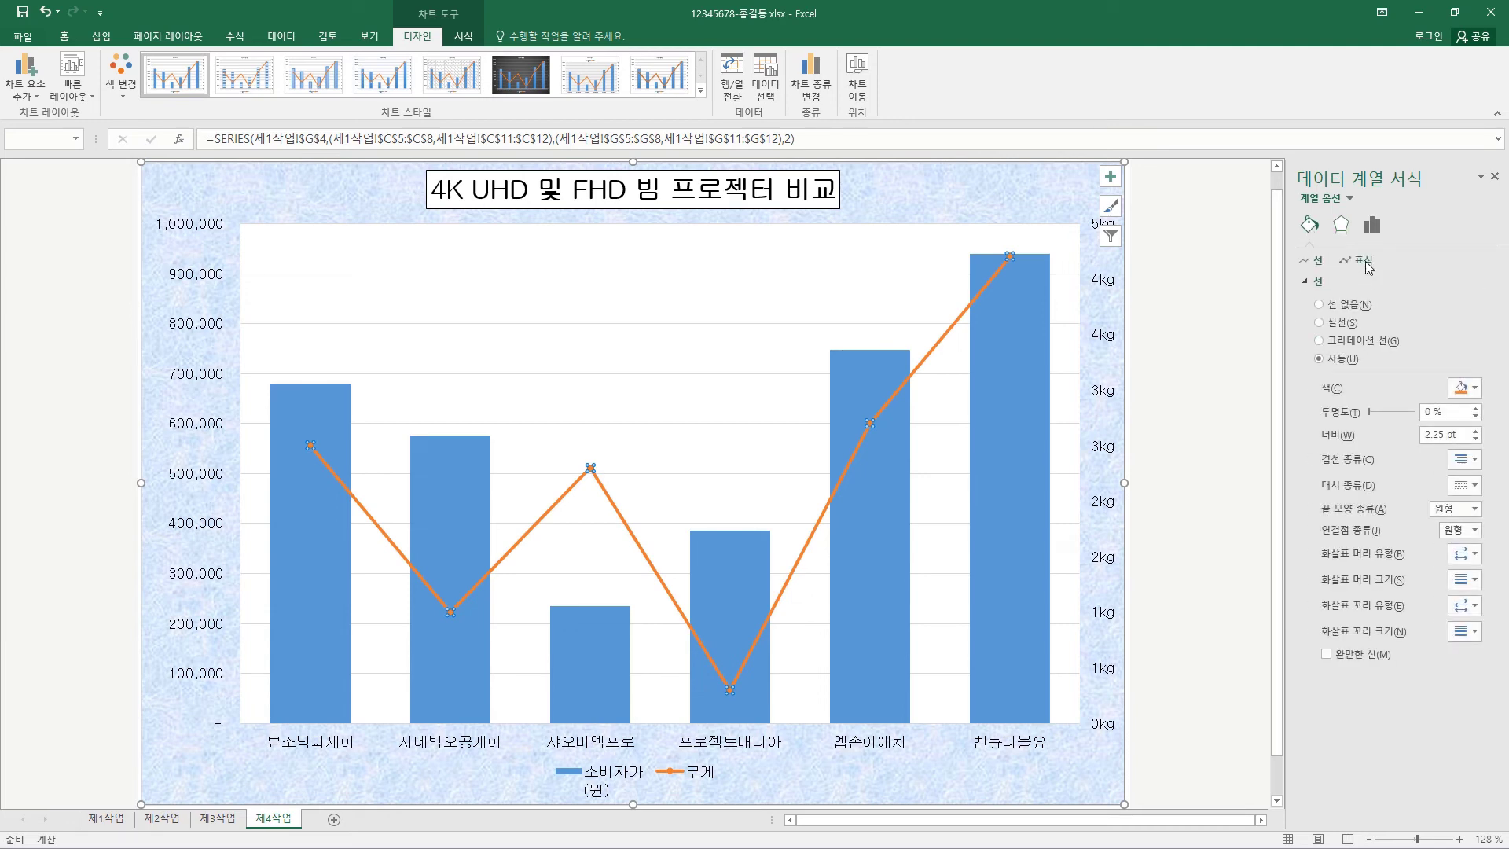
click(1365, 261)
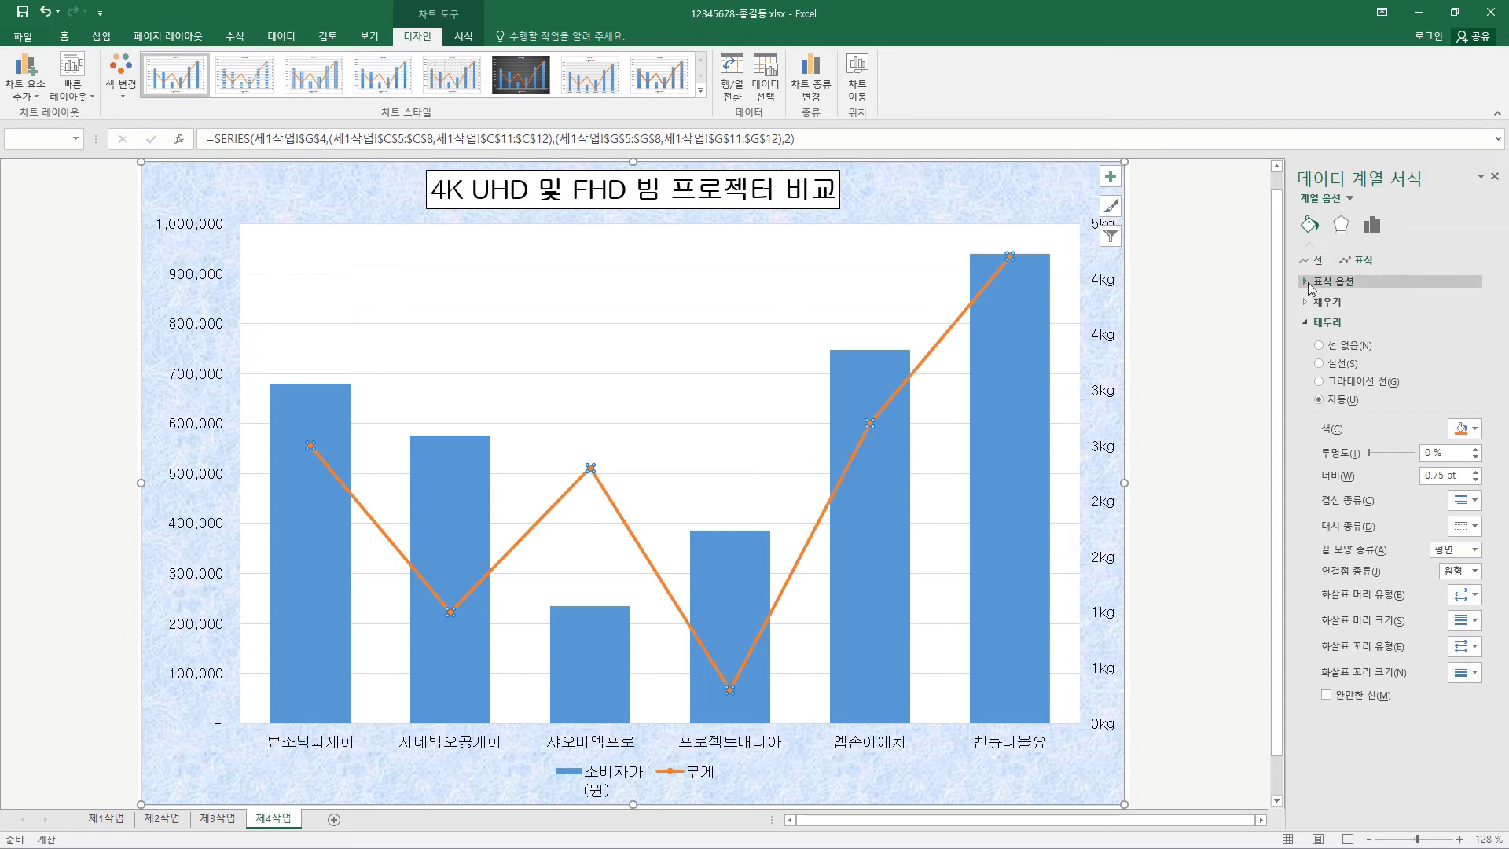
click(1310, 283)
click(1336, 340)
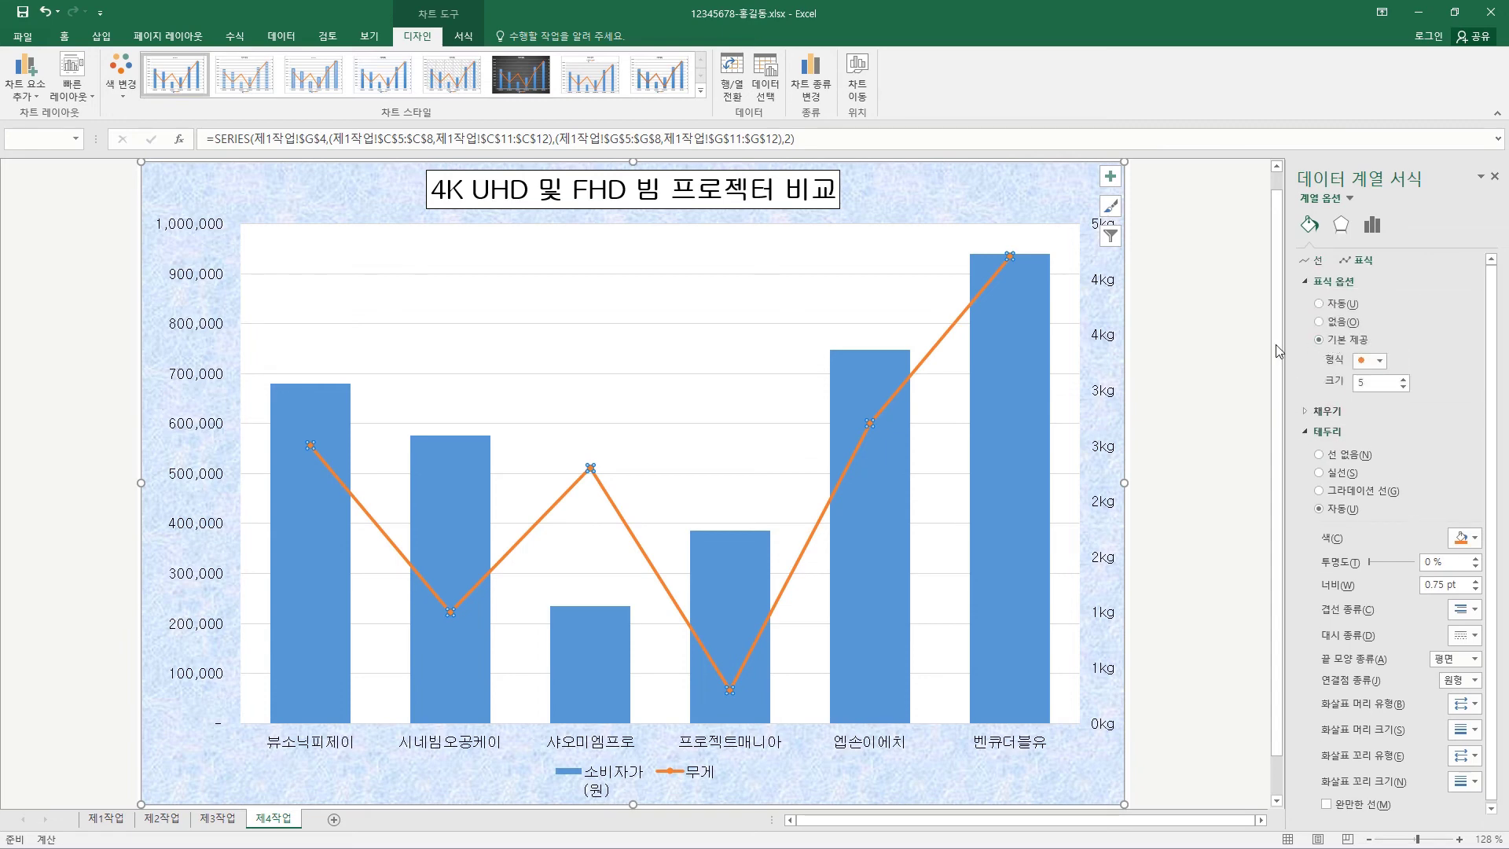
click(1380, 361)
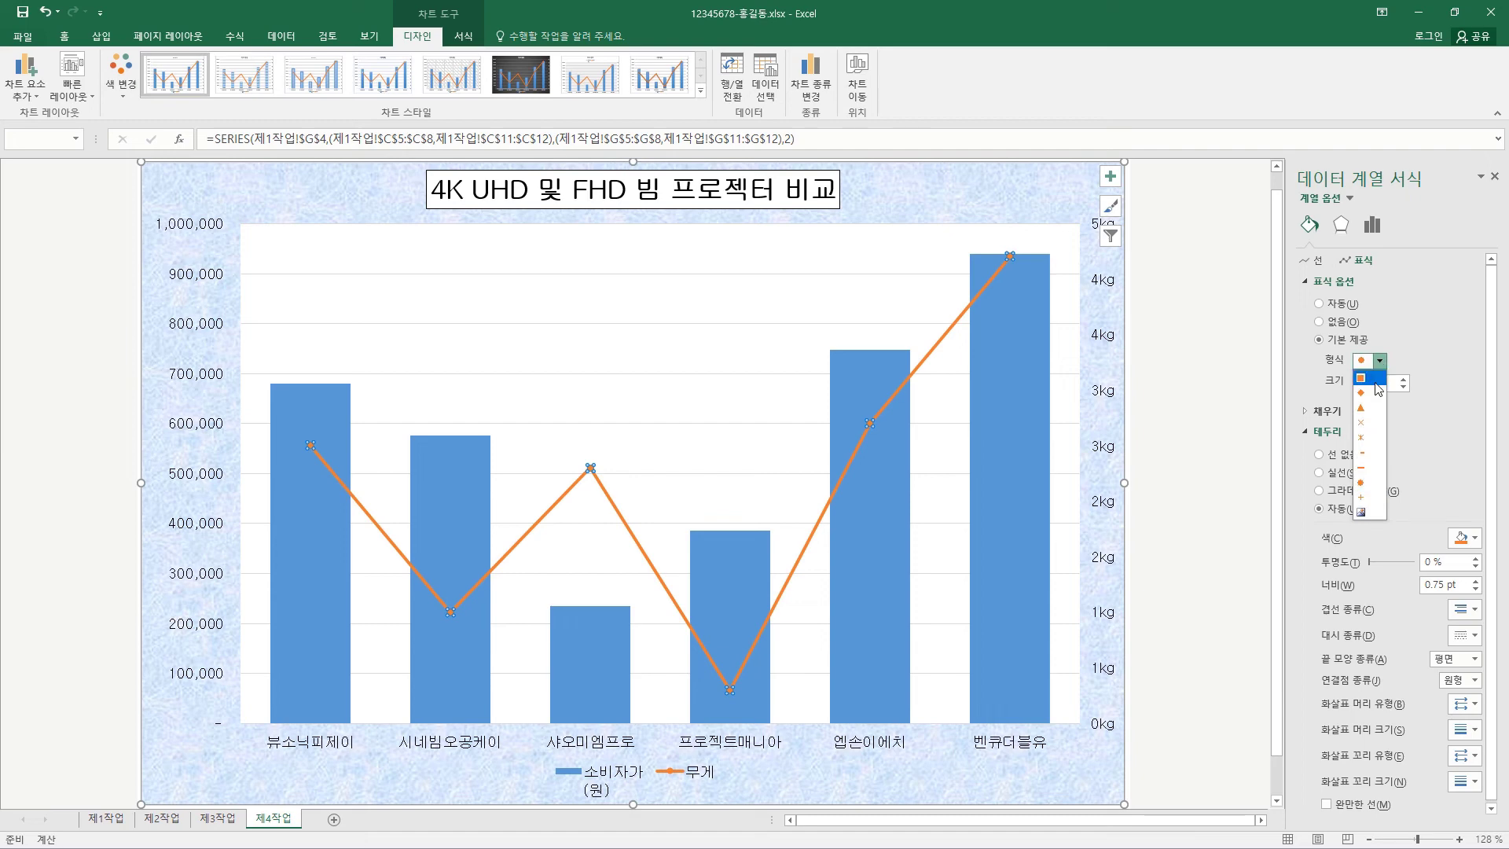
click(1374, 407)
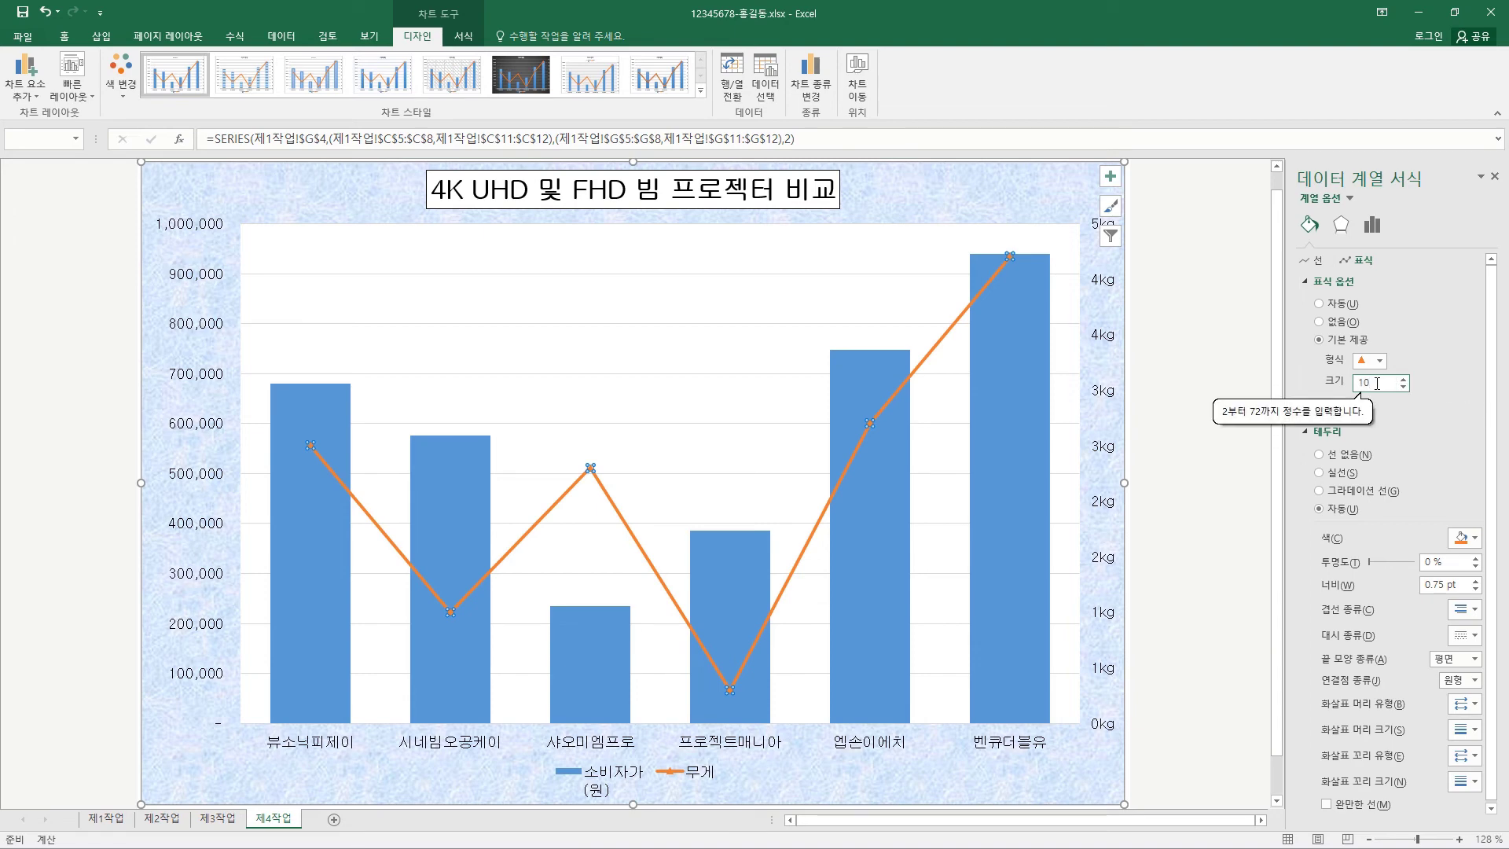
key(Return)
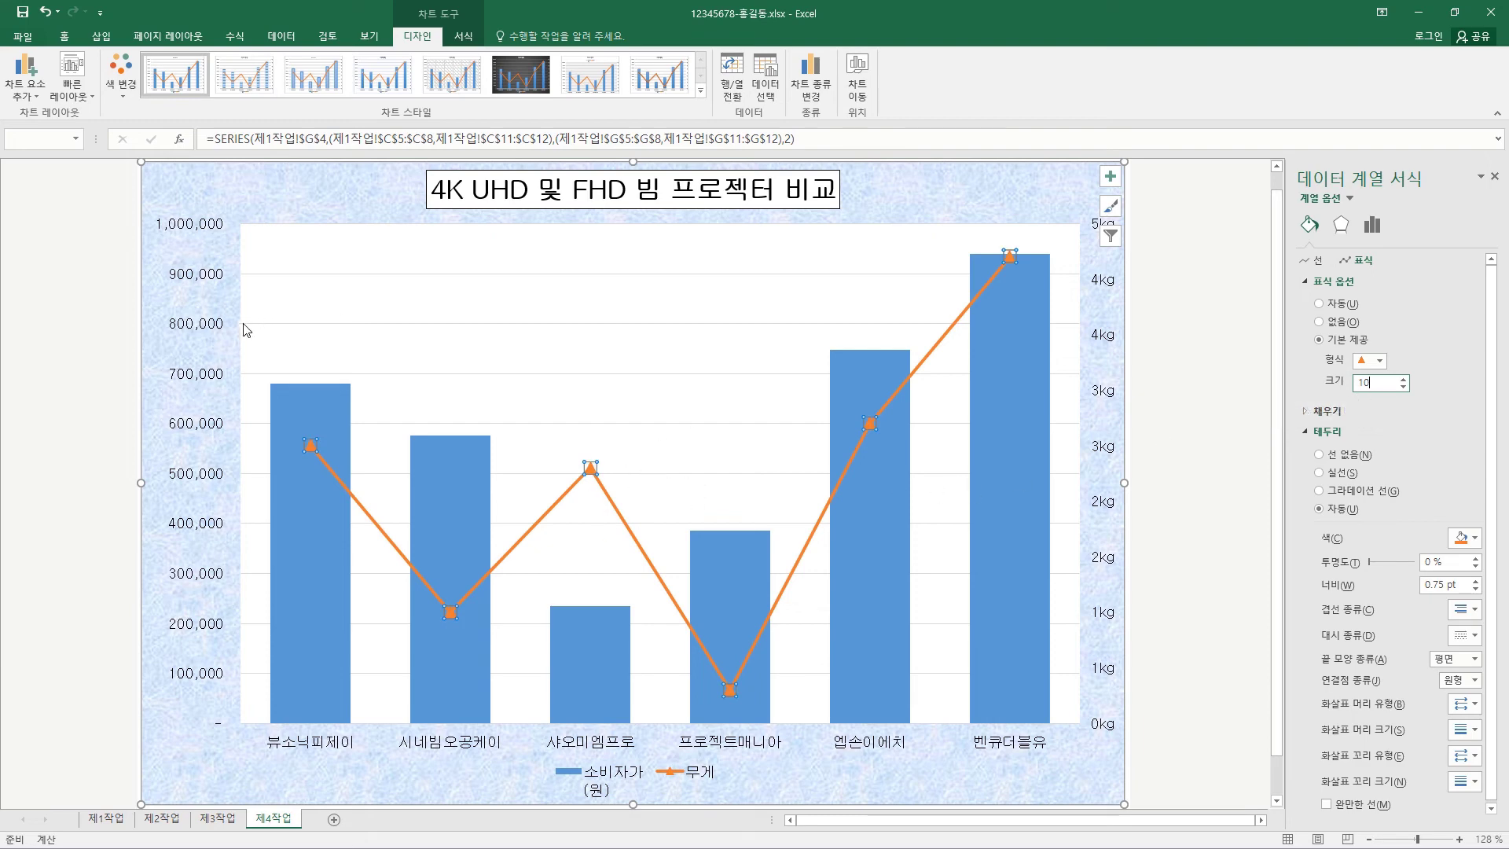
Format the chart's major horizontal gridlines as black dashed lines
click(681, 324)
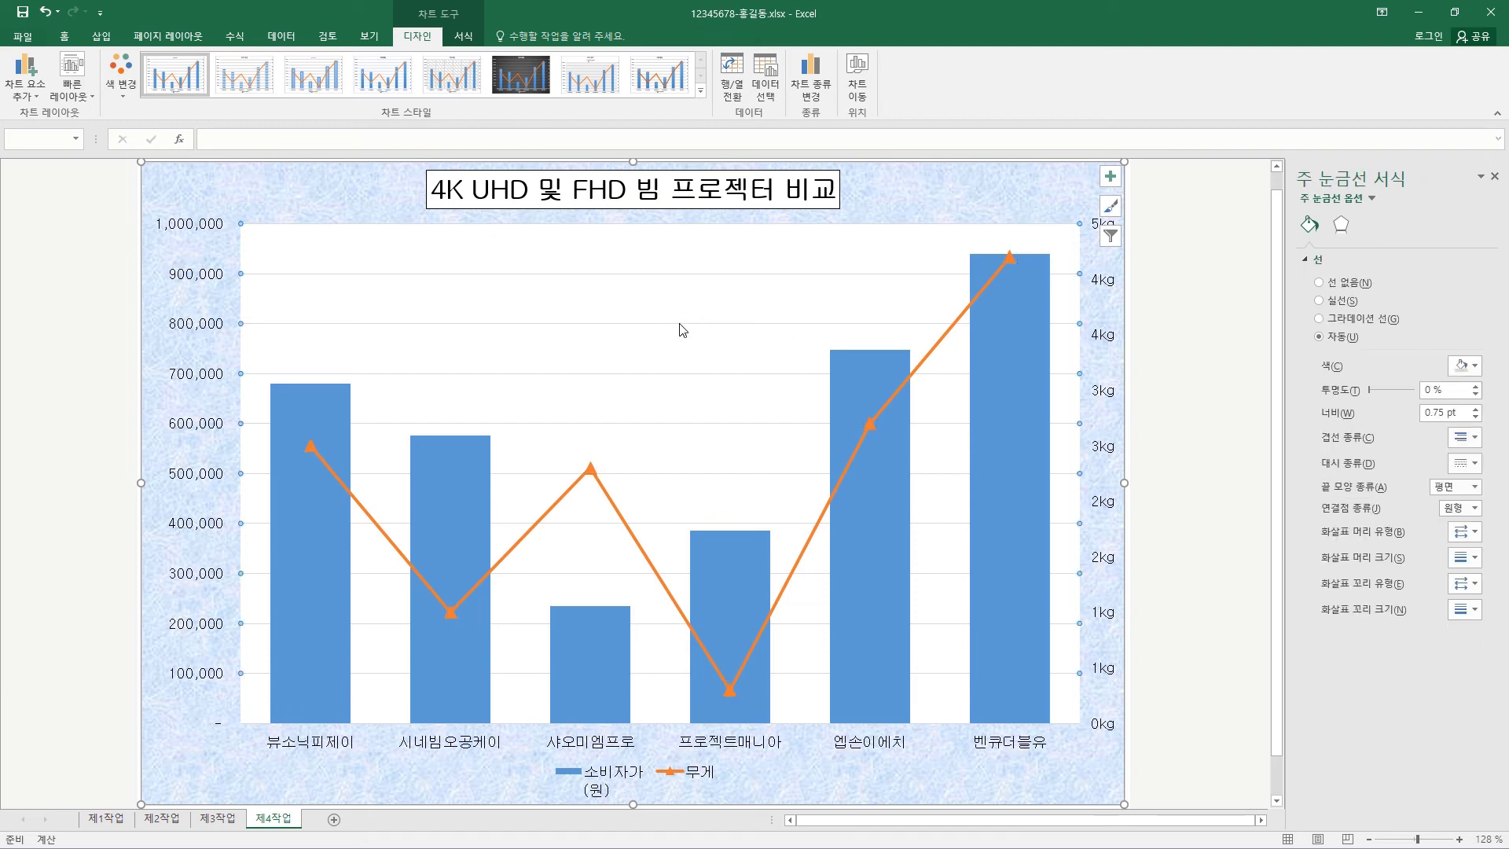
click(467, 39)
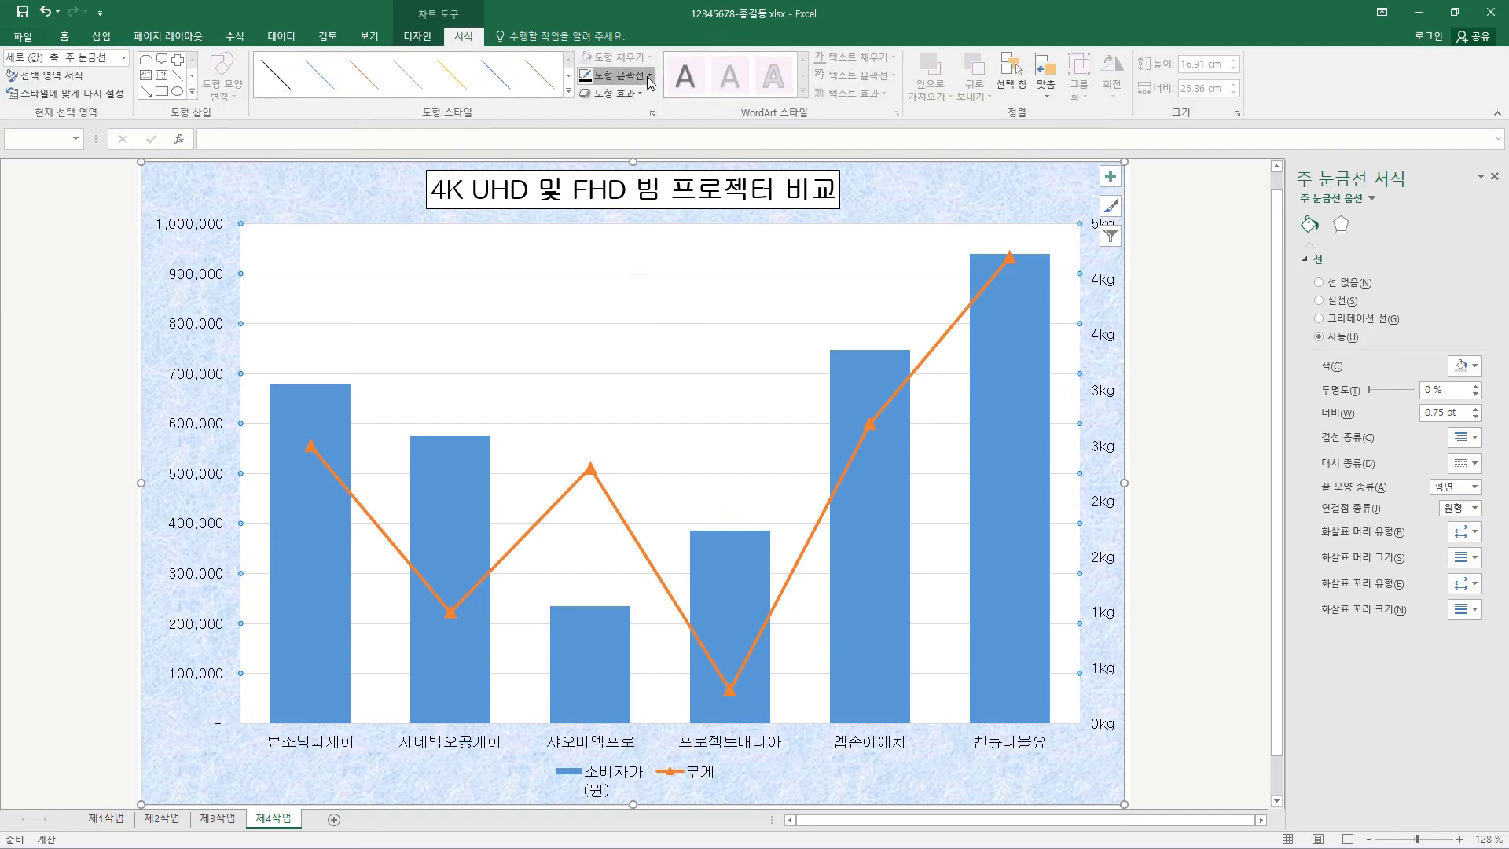
click(617, 75)
click(599, 137)
click(617, 75)
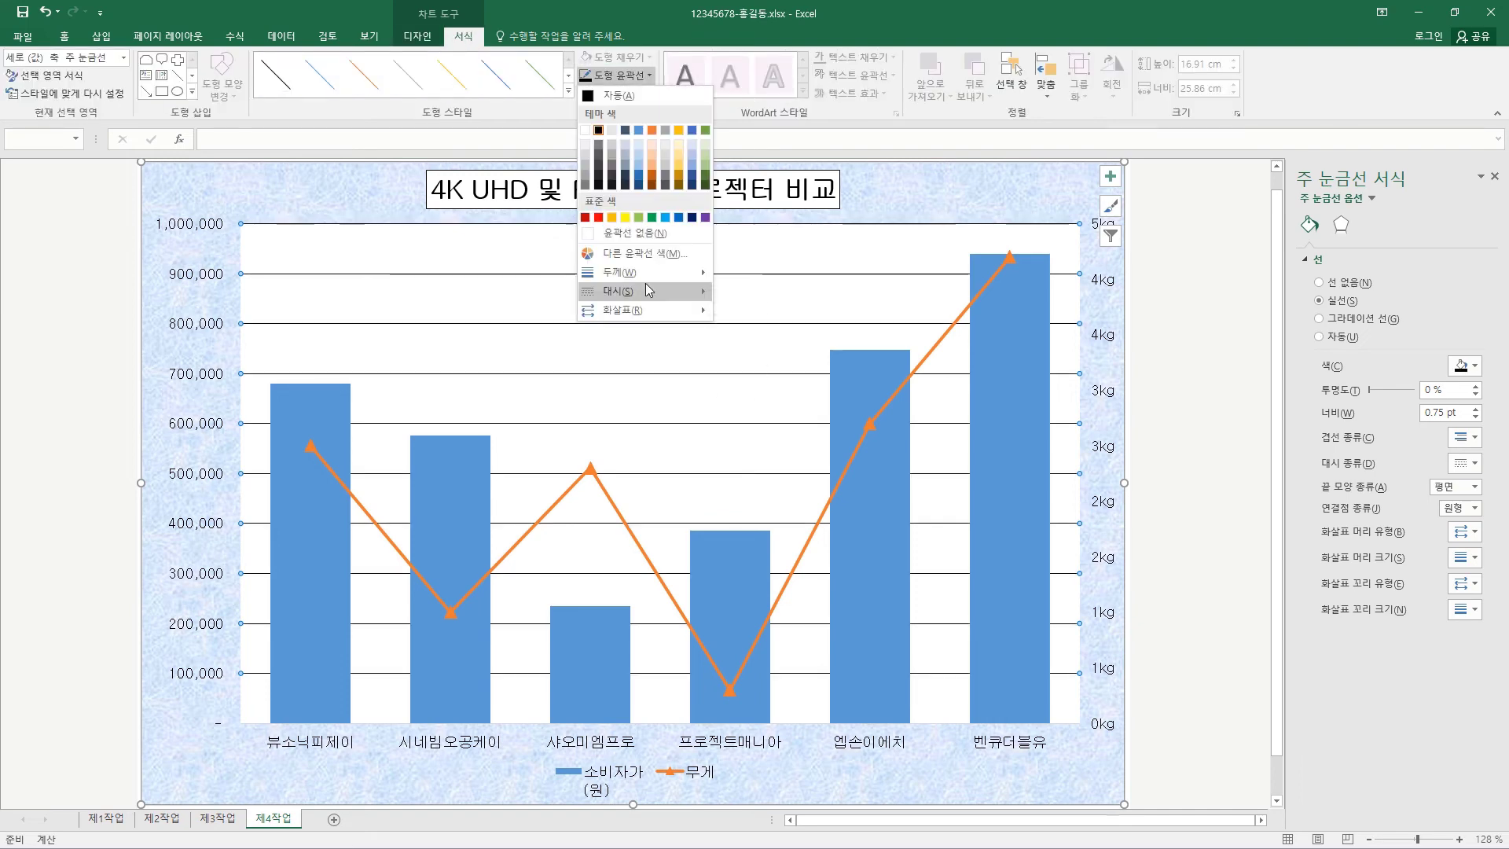
mouse_move(621, 291)
click(786, 328)
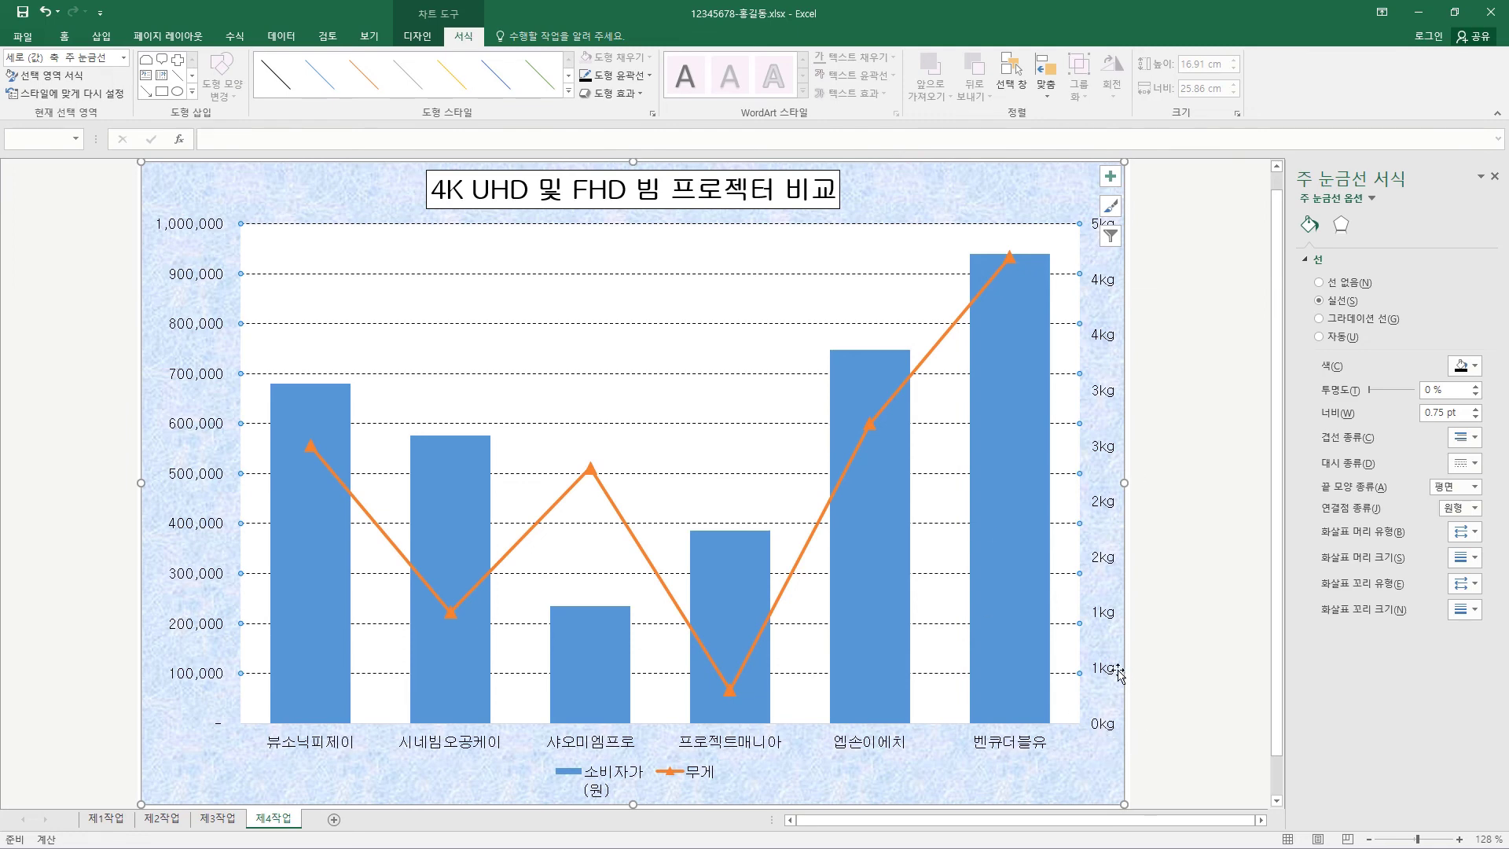
Set the major unit of the secondary vertical axis to 1
click(1102, 560)
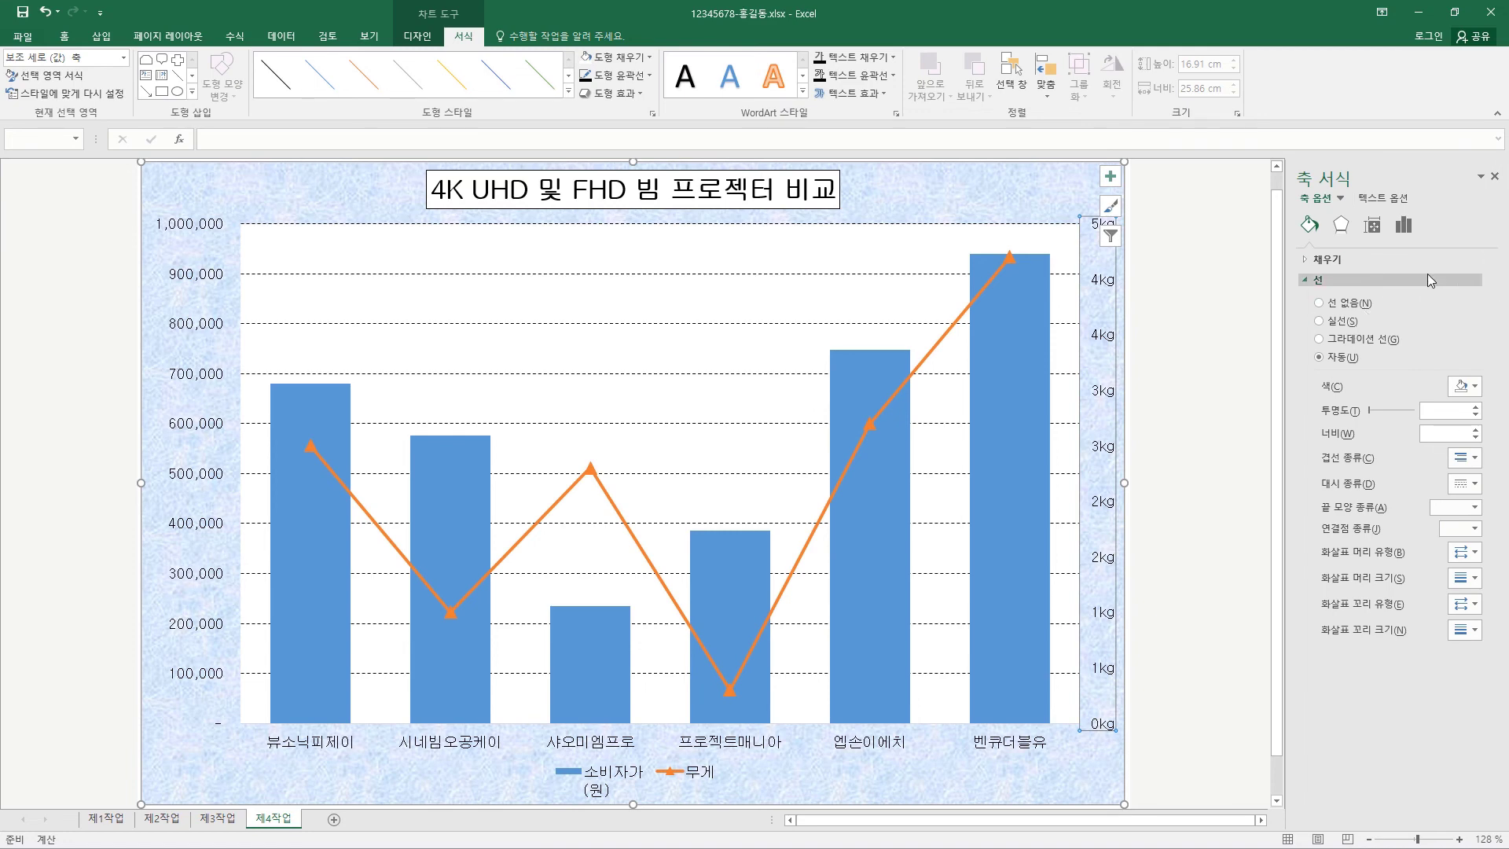
click(1215, 339)
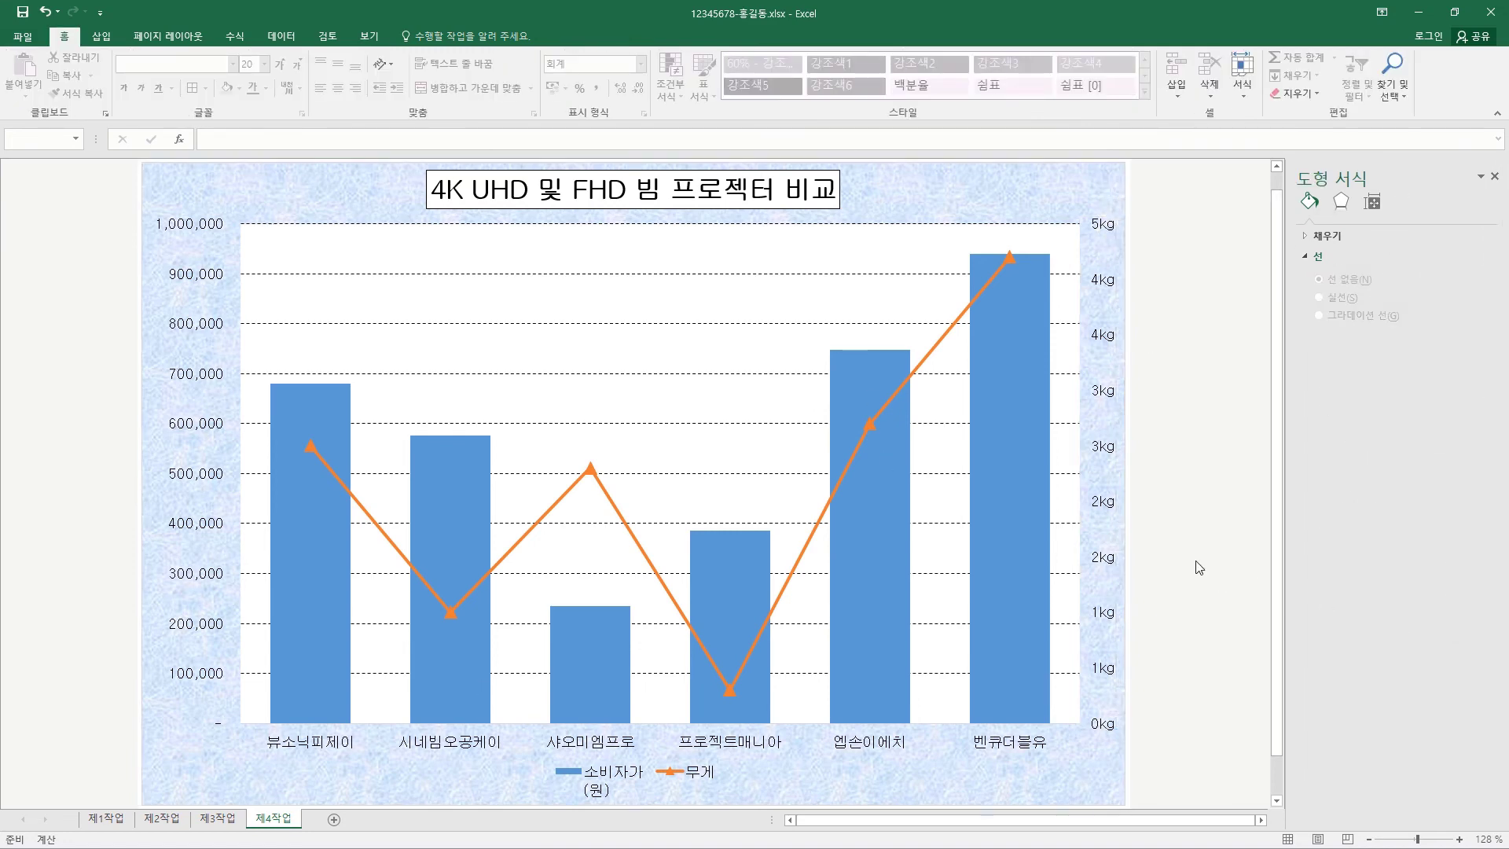
click(1113, 510)
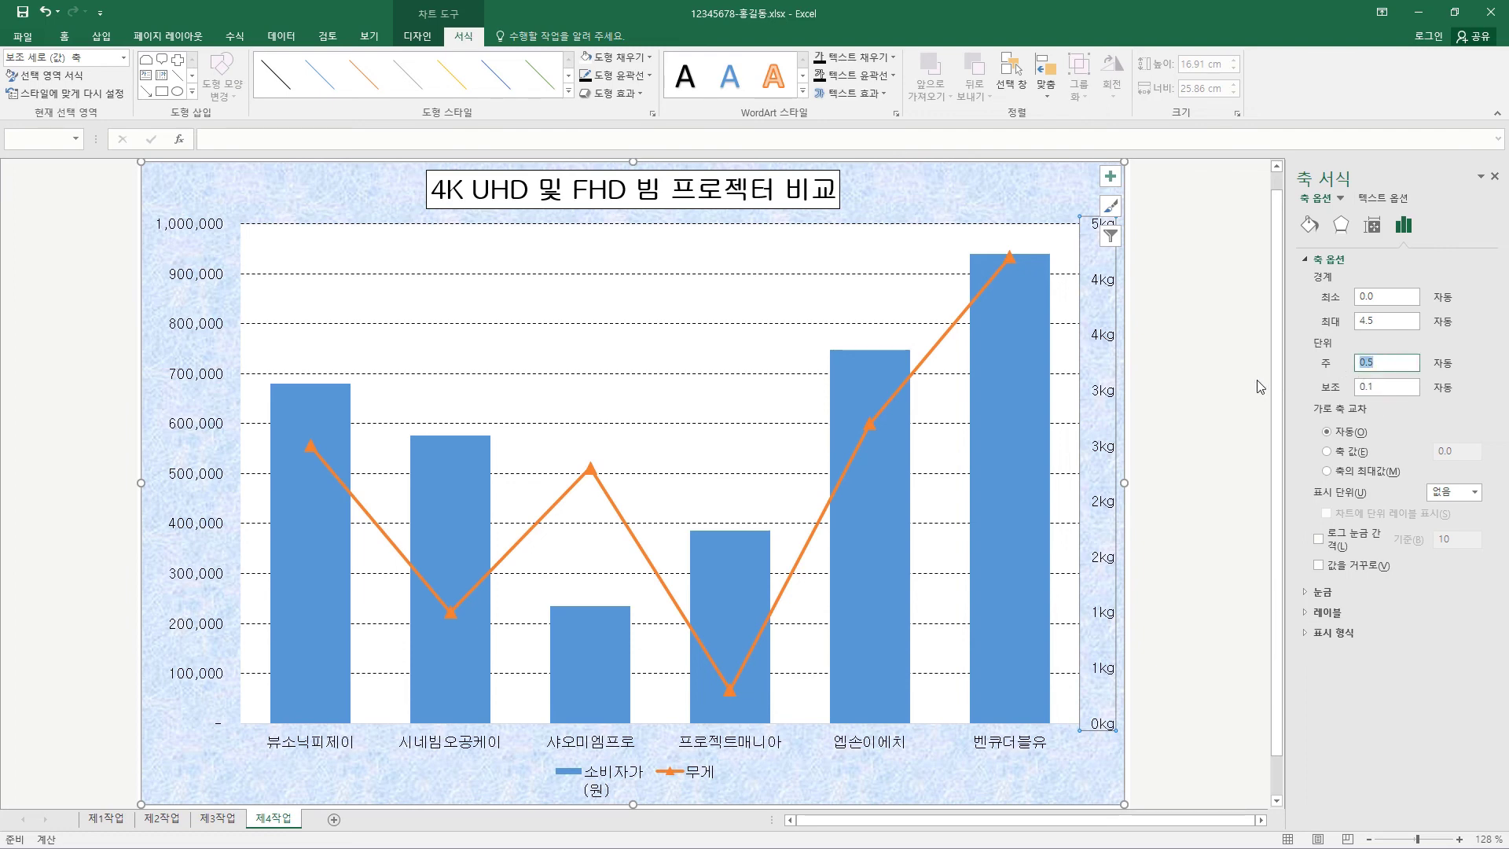
text(1)
key(Return)
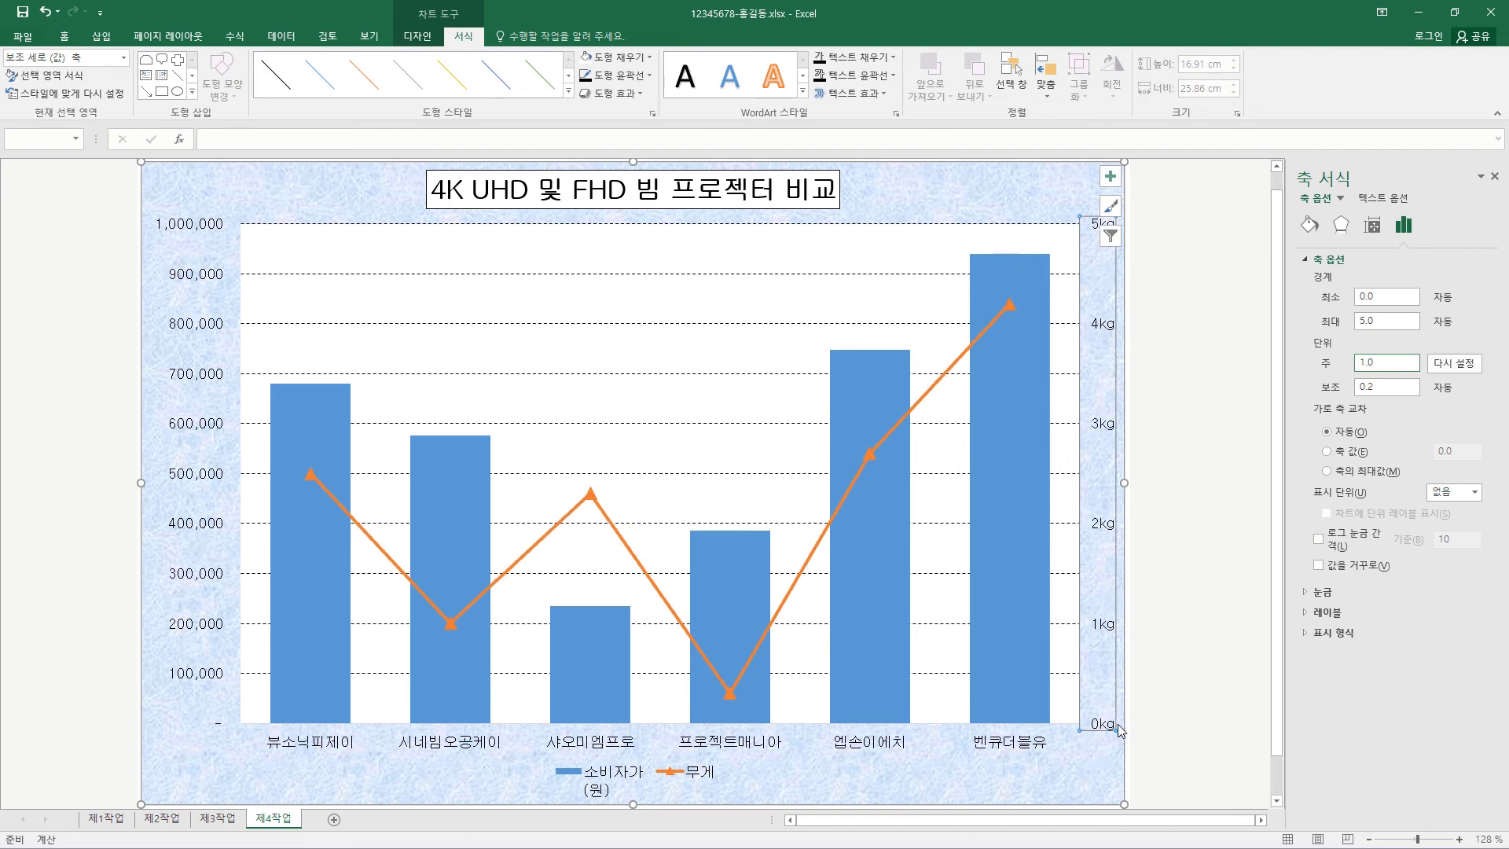
Apply the custom number format #,##0.0"kg" to the secondary vertical axis labels
click(1305, 632)
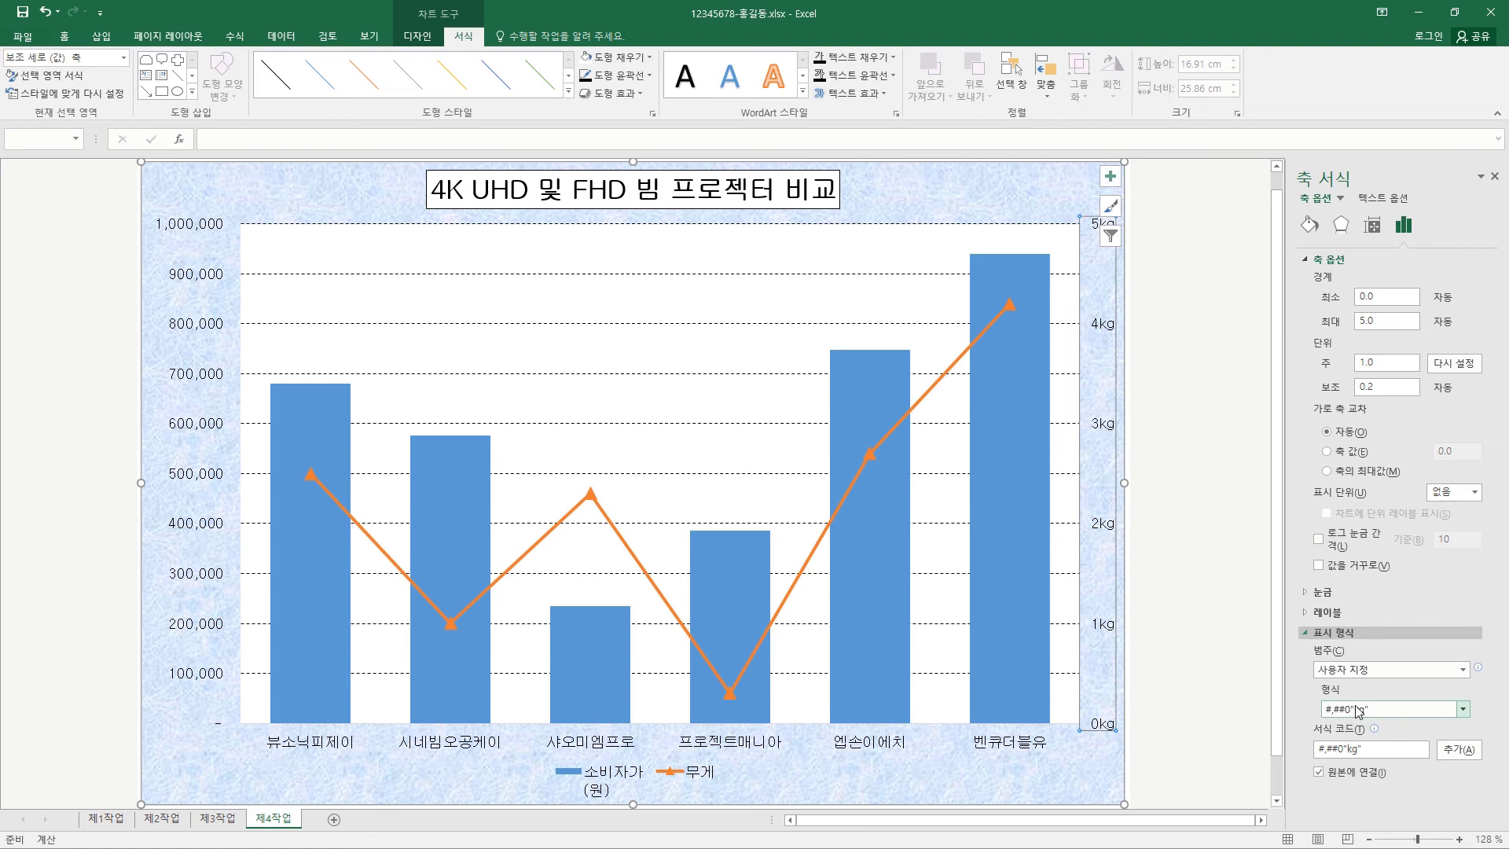
click(1343, 751)
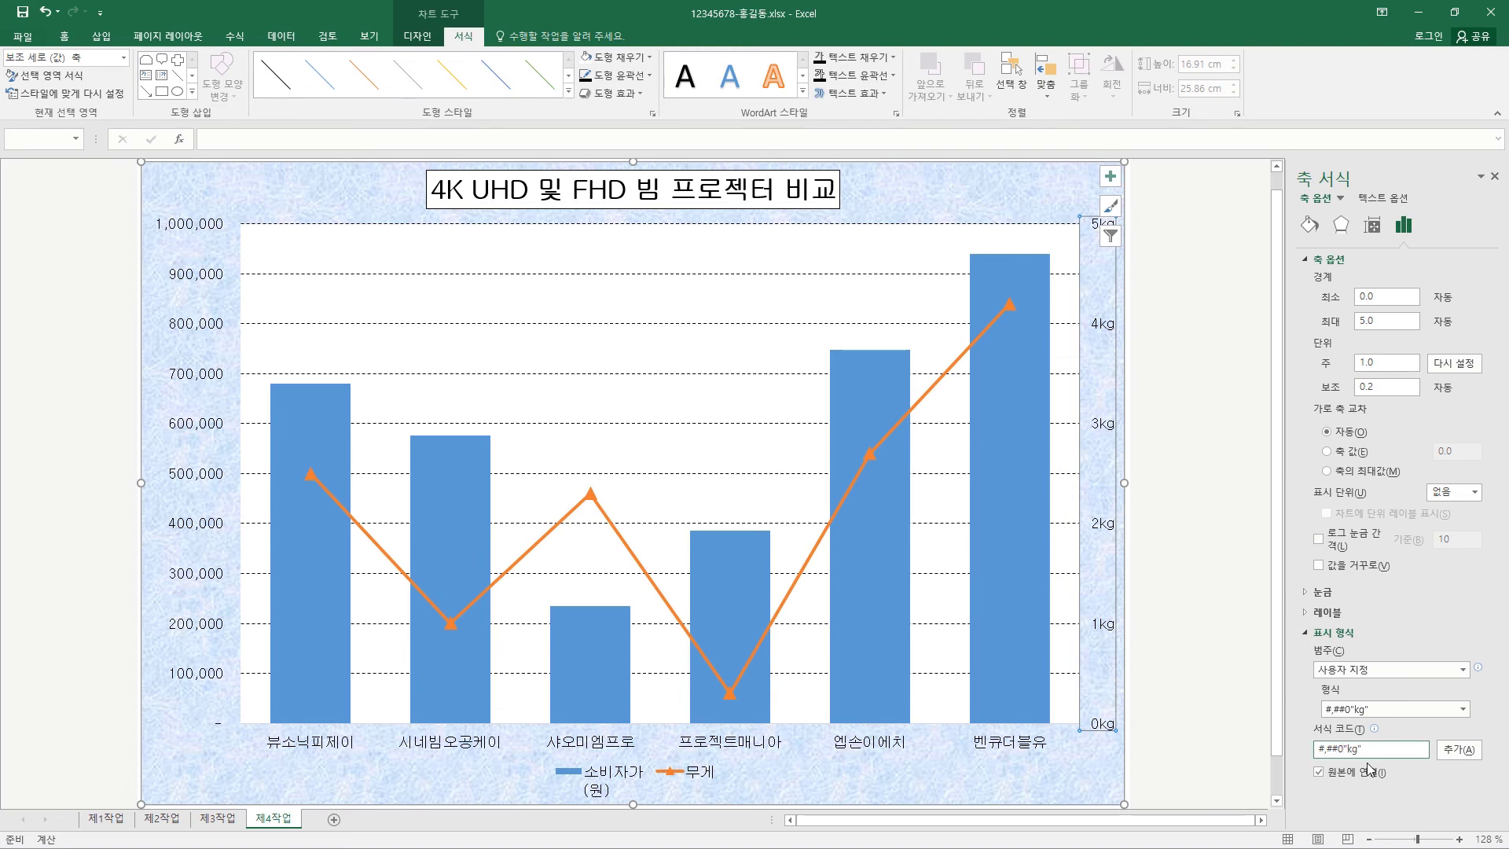
click(1458, 749)
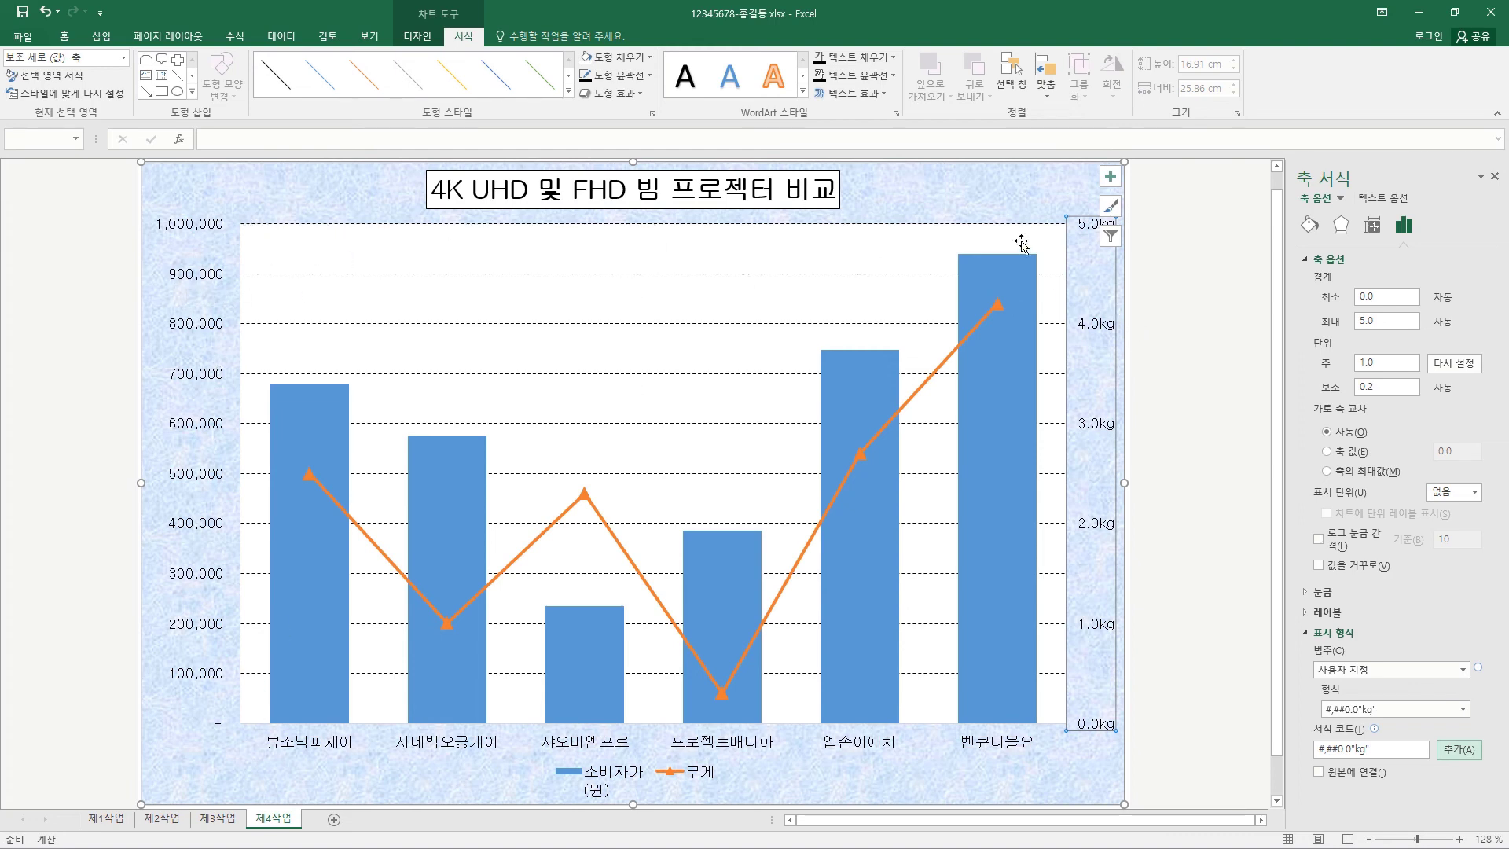
Apply black outlines to the chart's primary vertical axis, secondary vertical axis and horizontal category axis
mouse_move(343, 421)
click(203, 431)
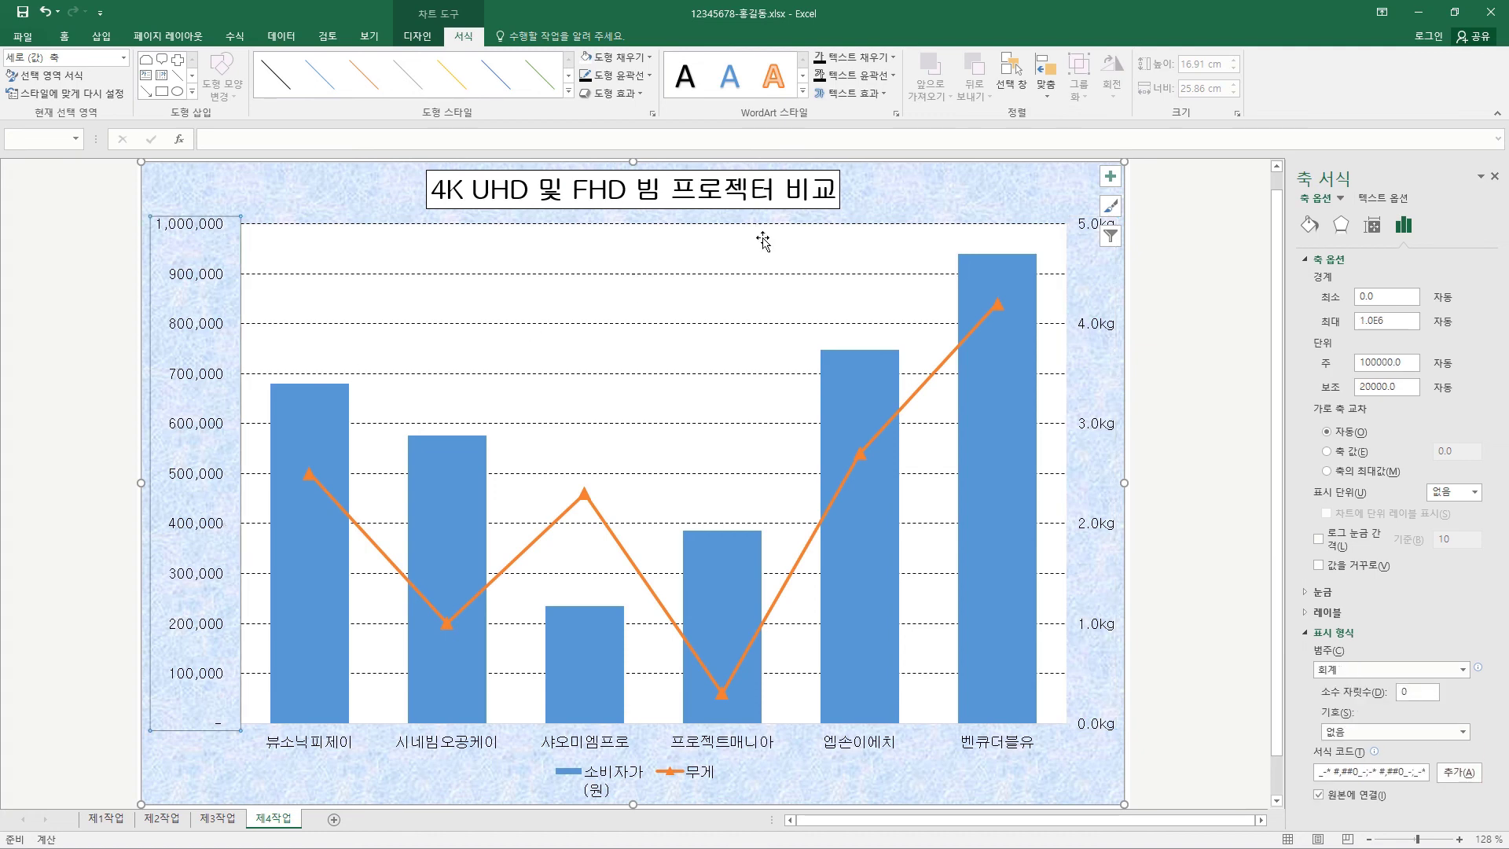
click(649, 75)
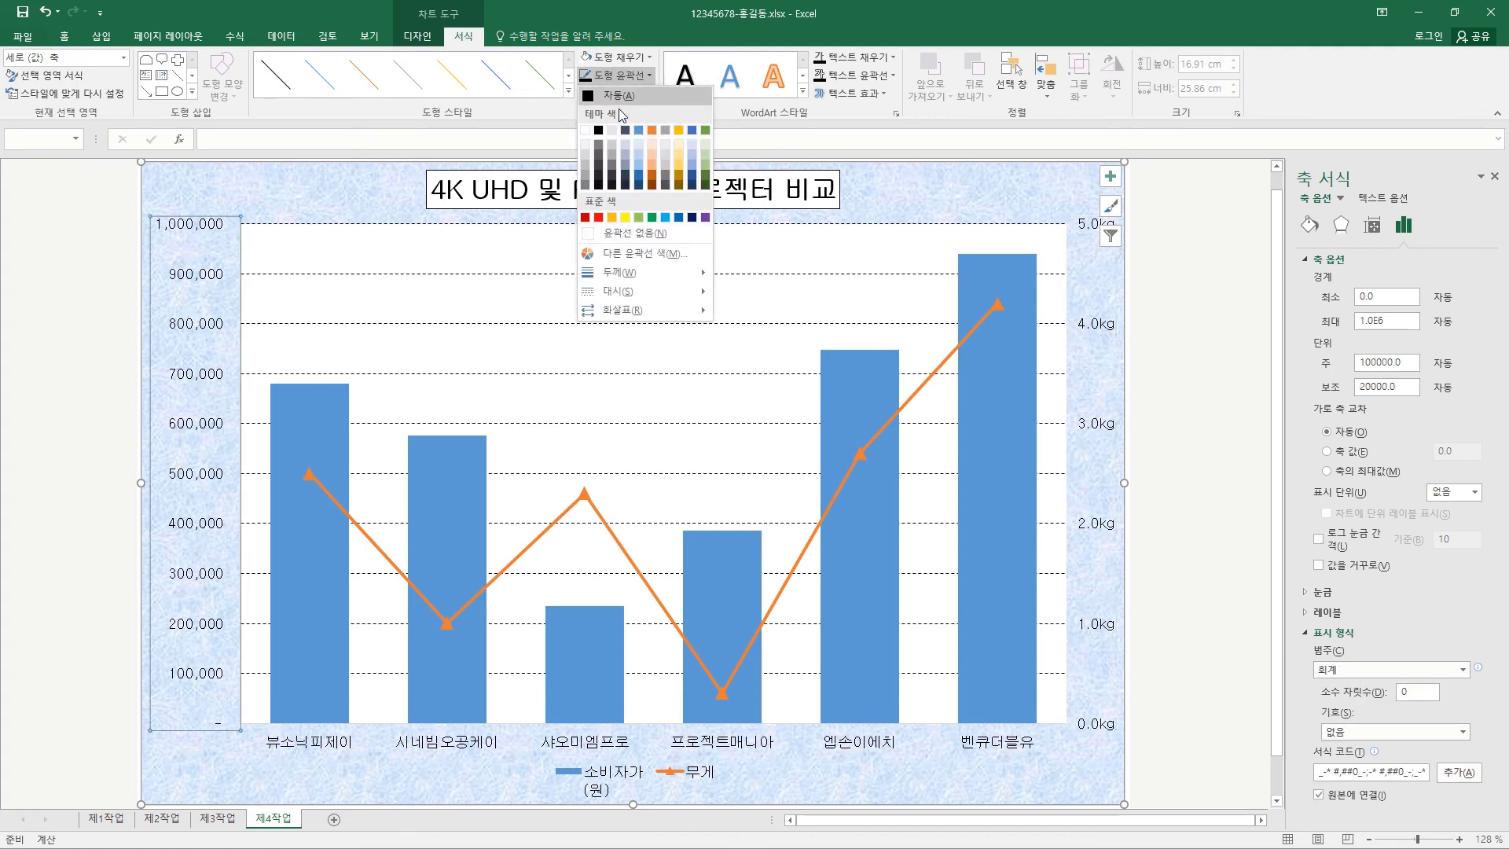
click(619, 109)
click(1091, 383)
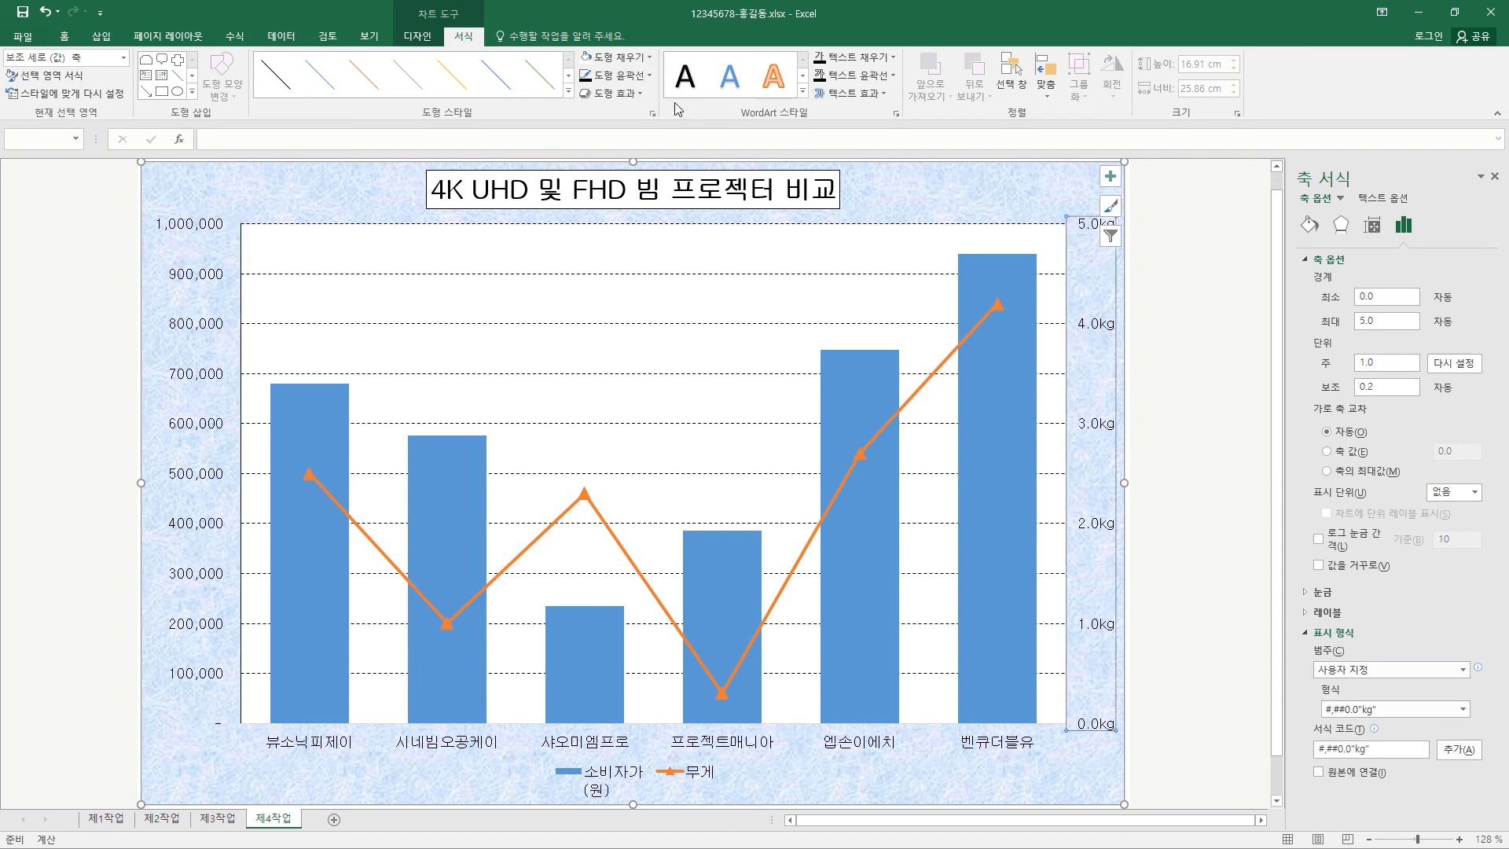
click(643, 75)
click(597, 129)
click(610, 741)
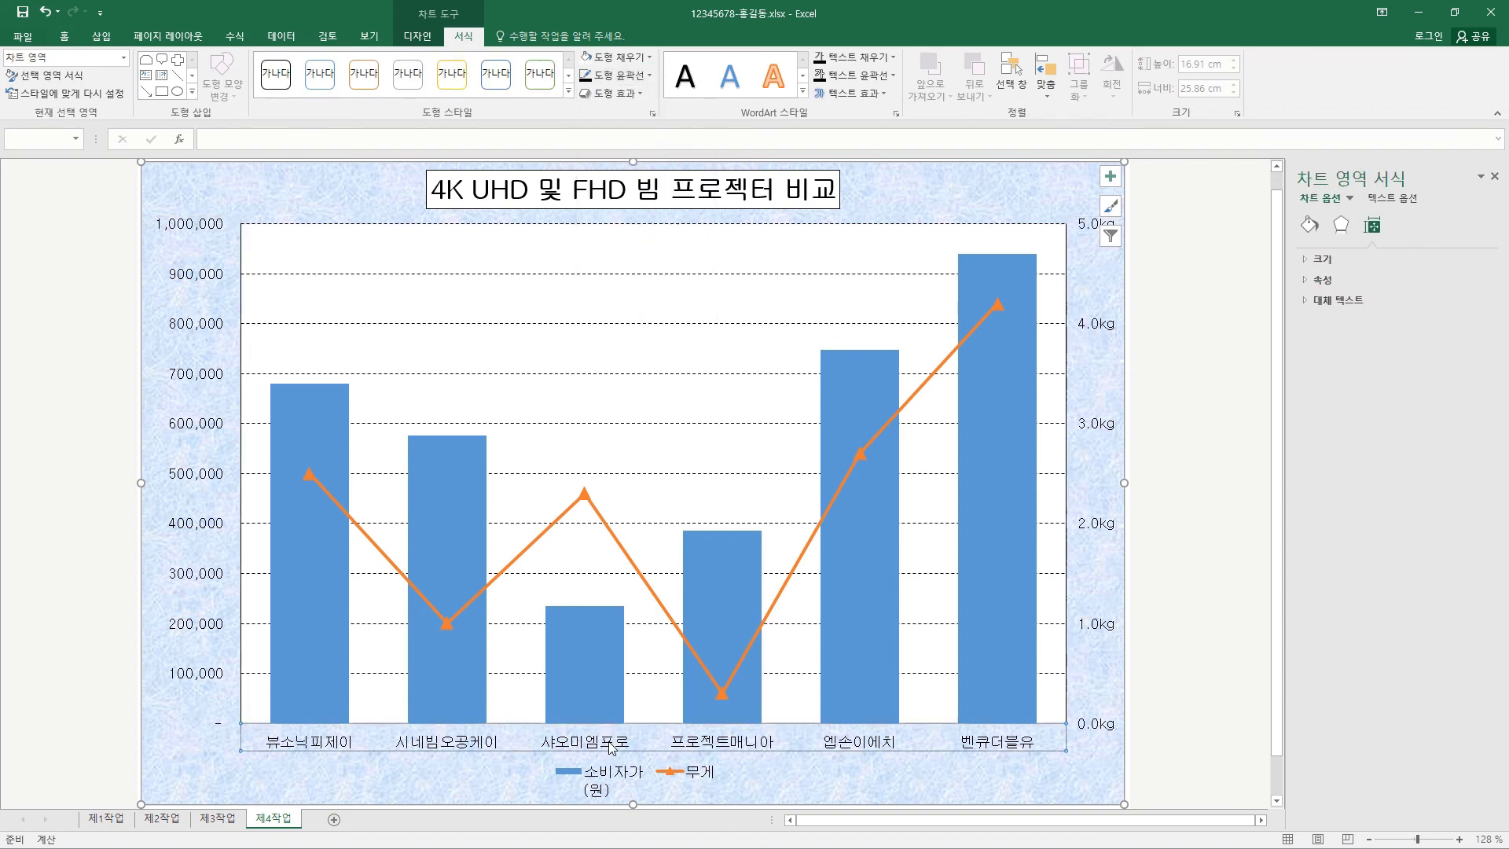
click(621, 75)
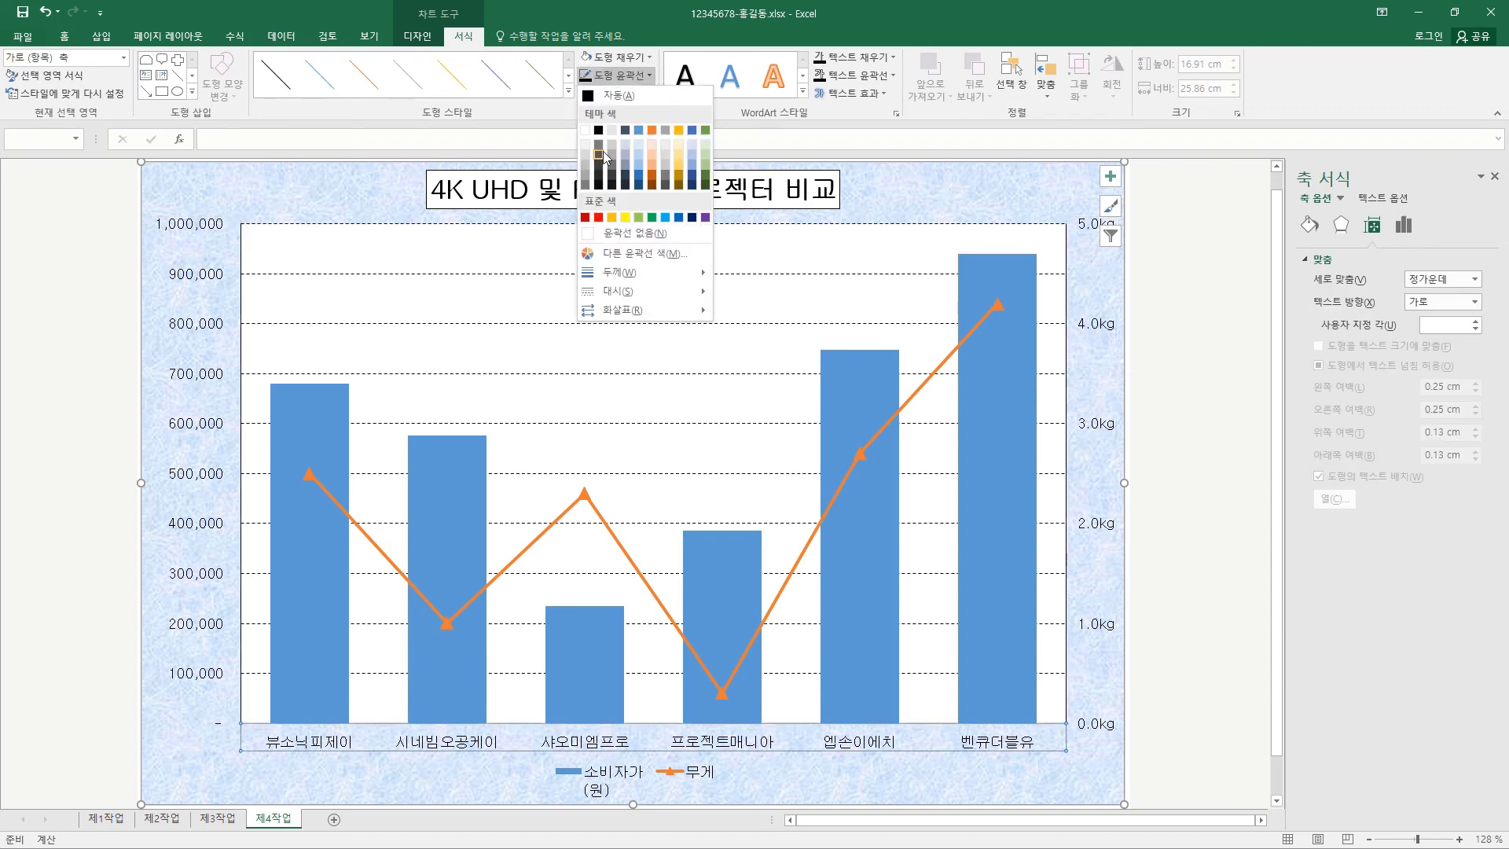
click(599, 130)
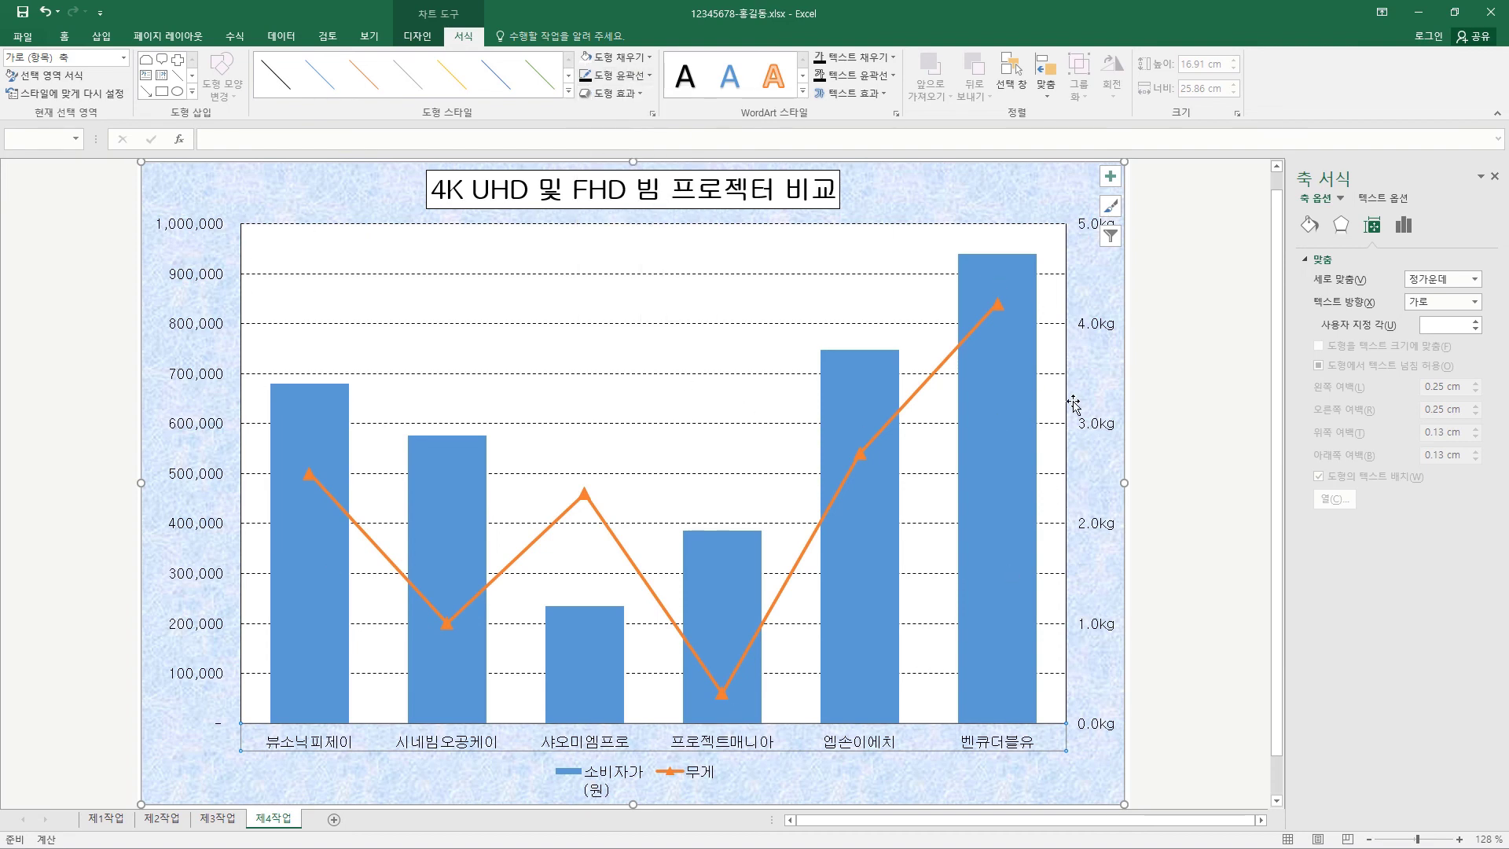
Set the major tick marks of the secondary vertical axis to outside (바깥쪽)
click(1098, 346)
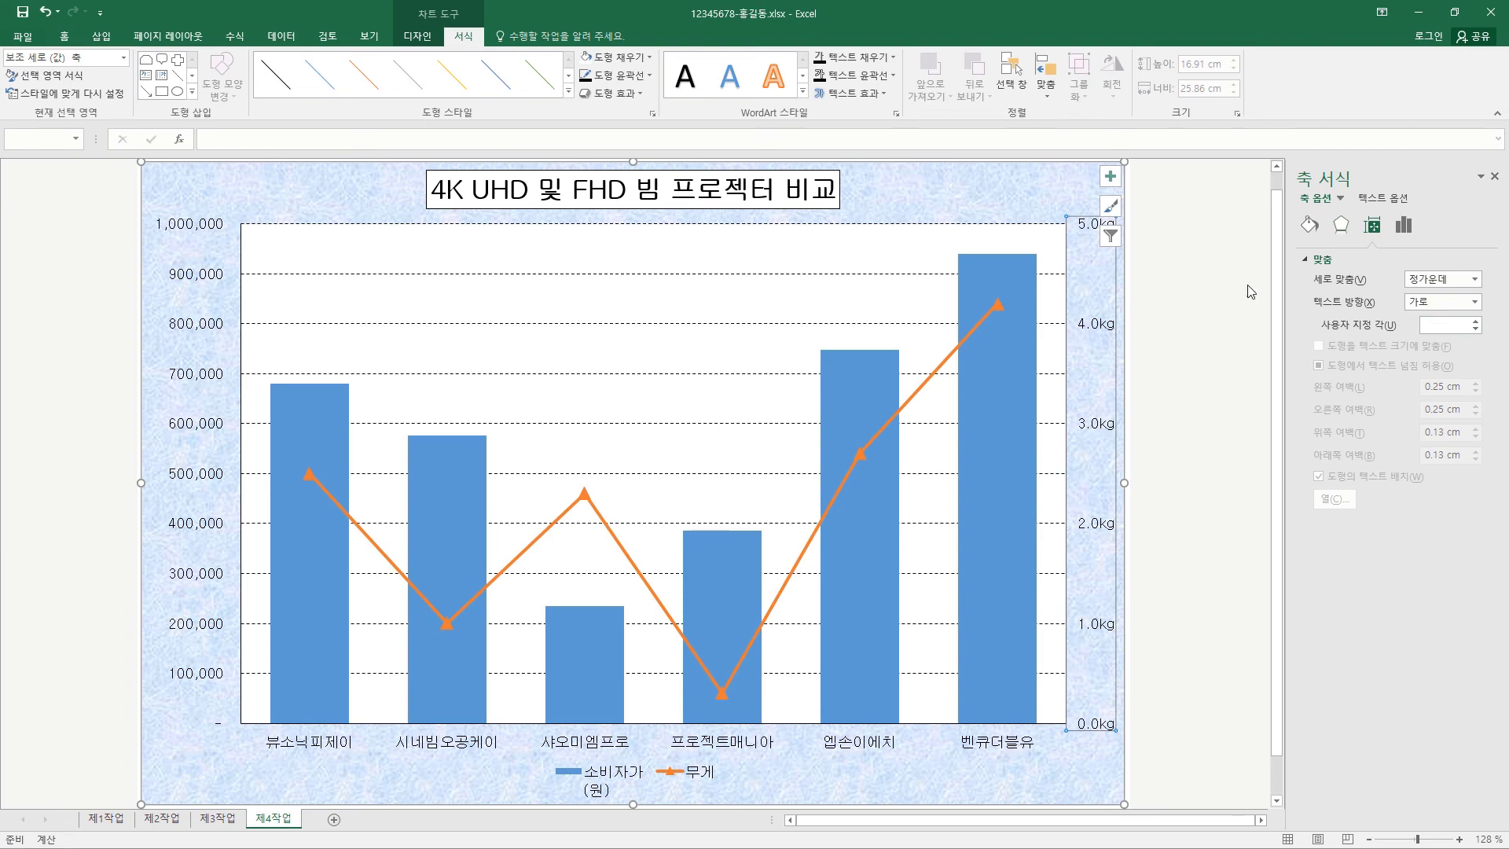
click(1219, 326)
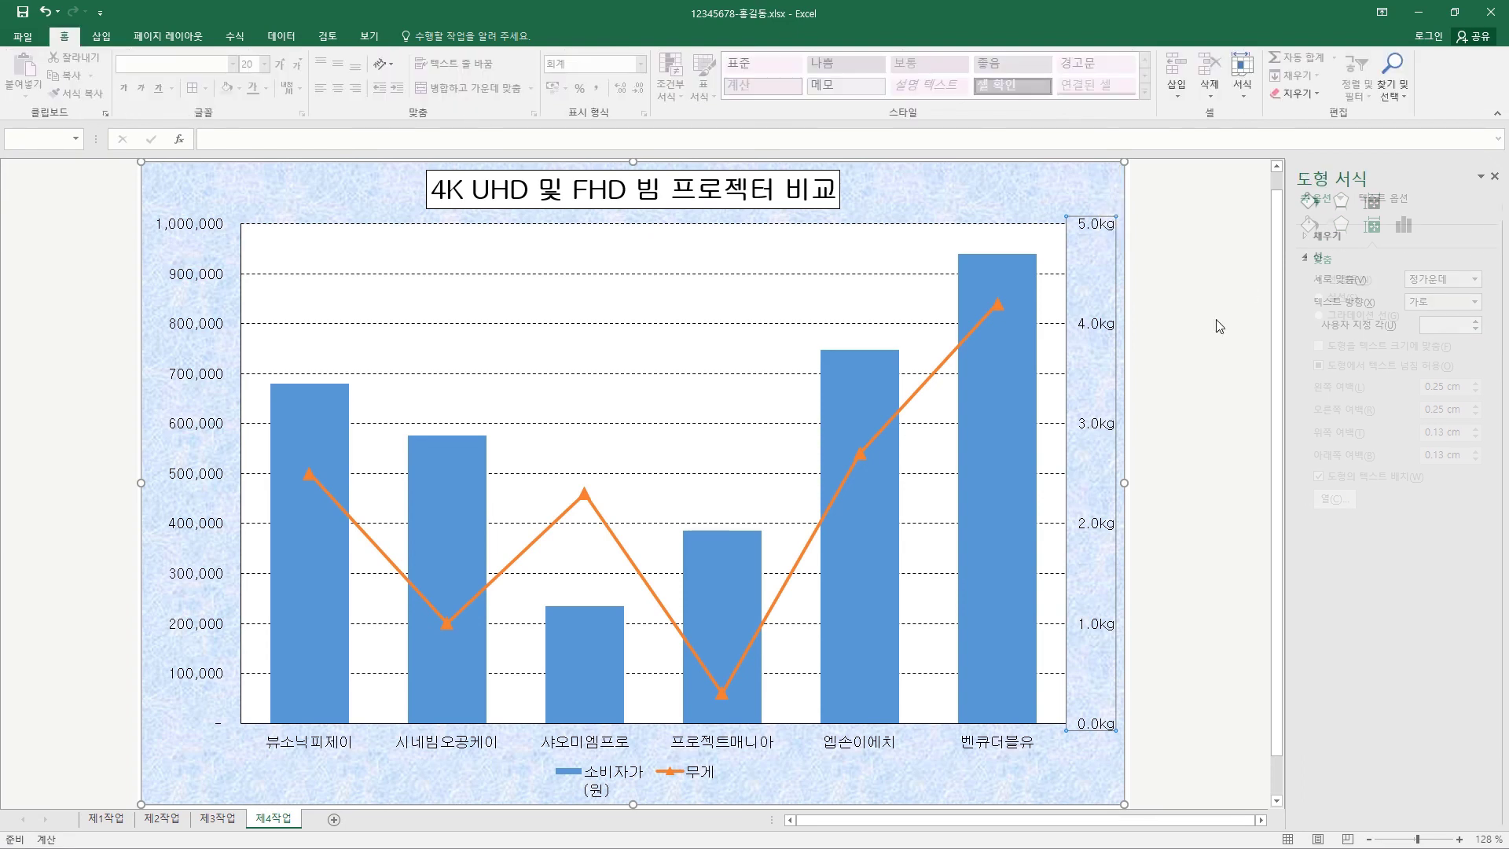
click(1106, 330)
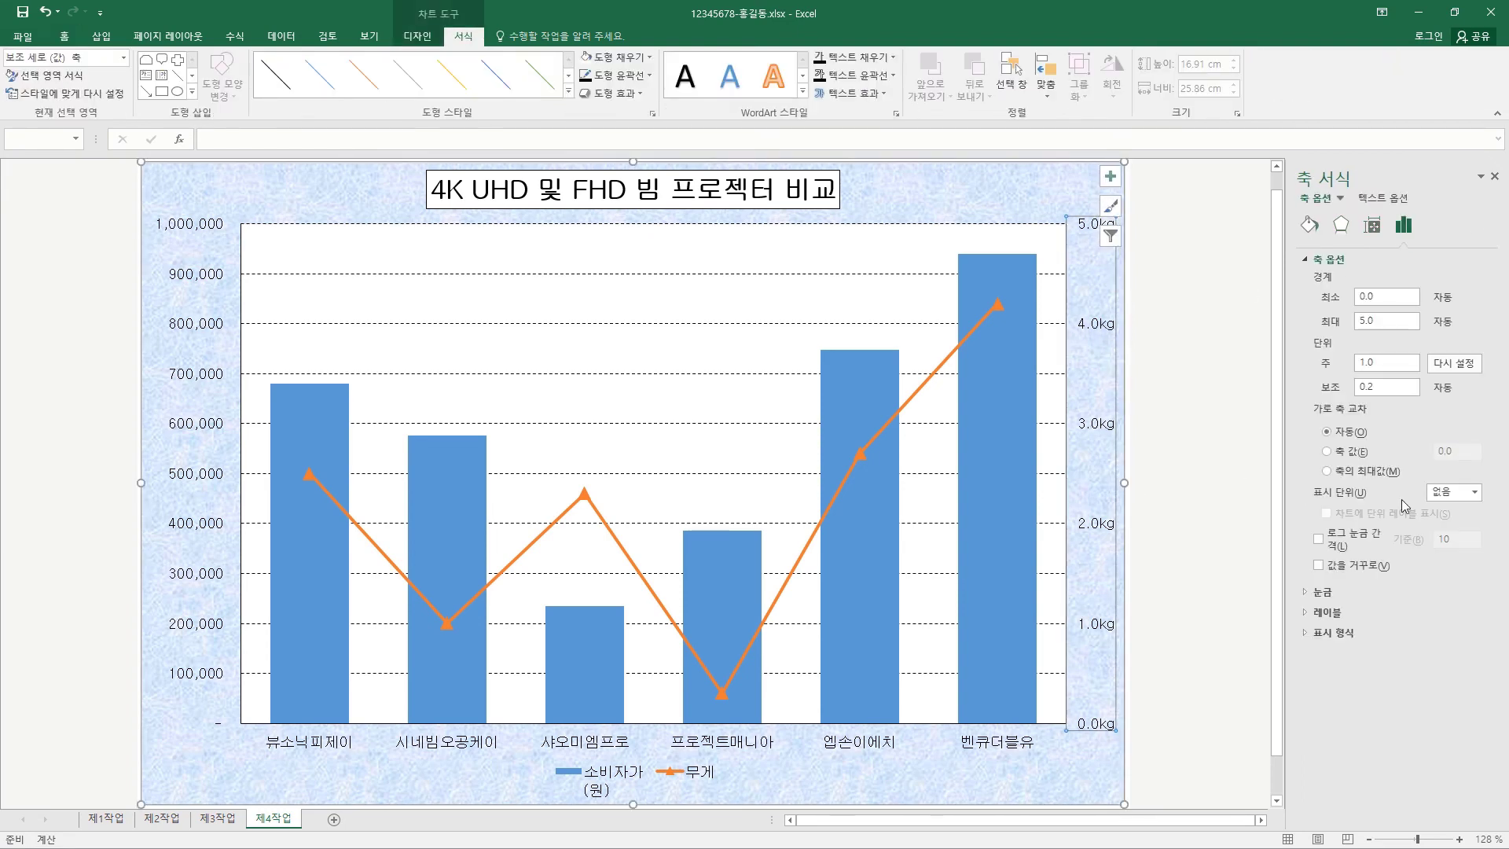
click(1308, 592)
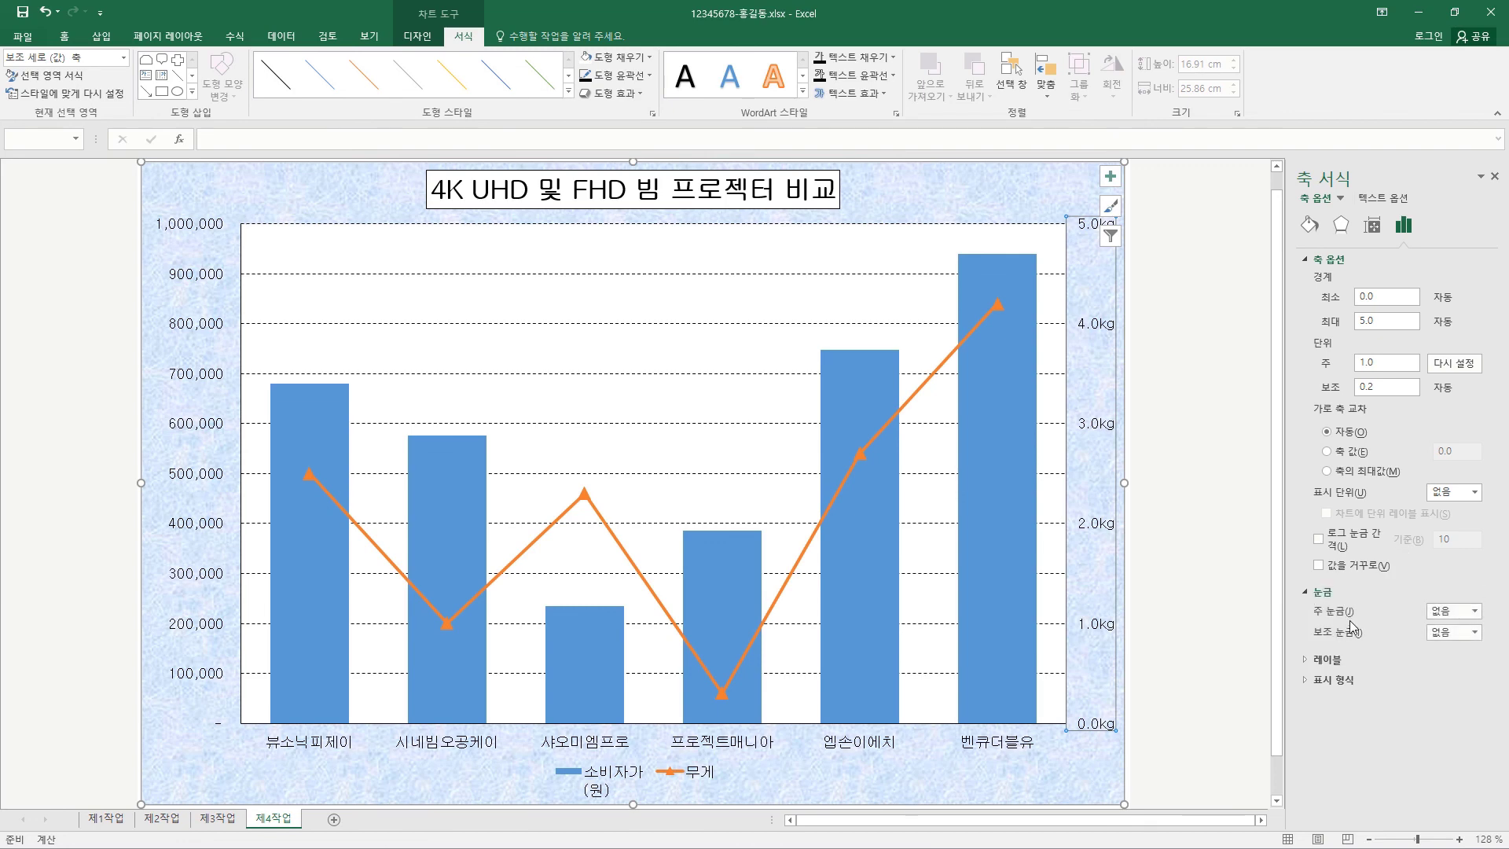
click(1475, 611)
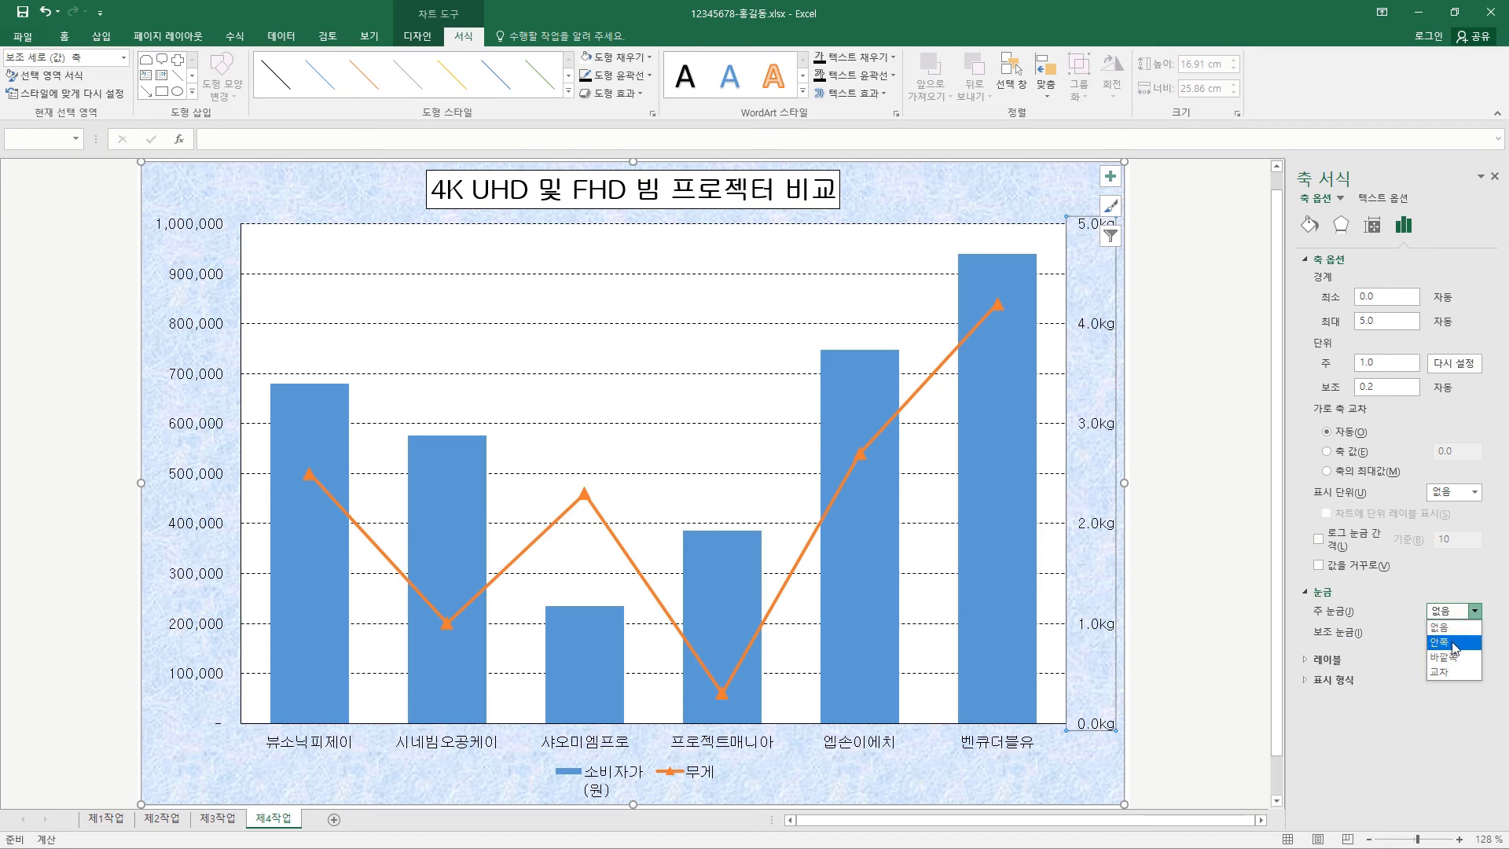
click(1453, 658)
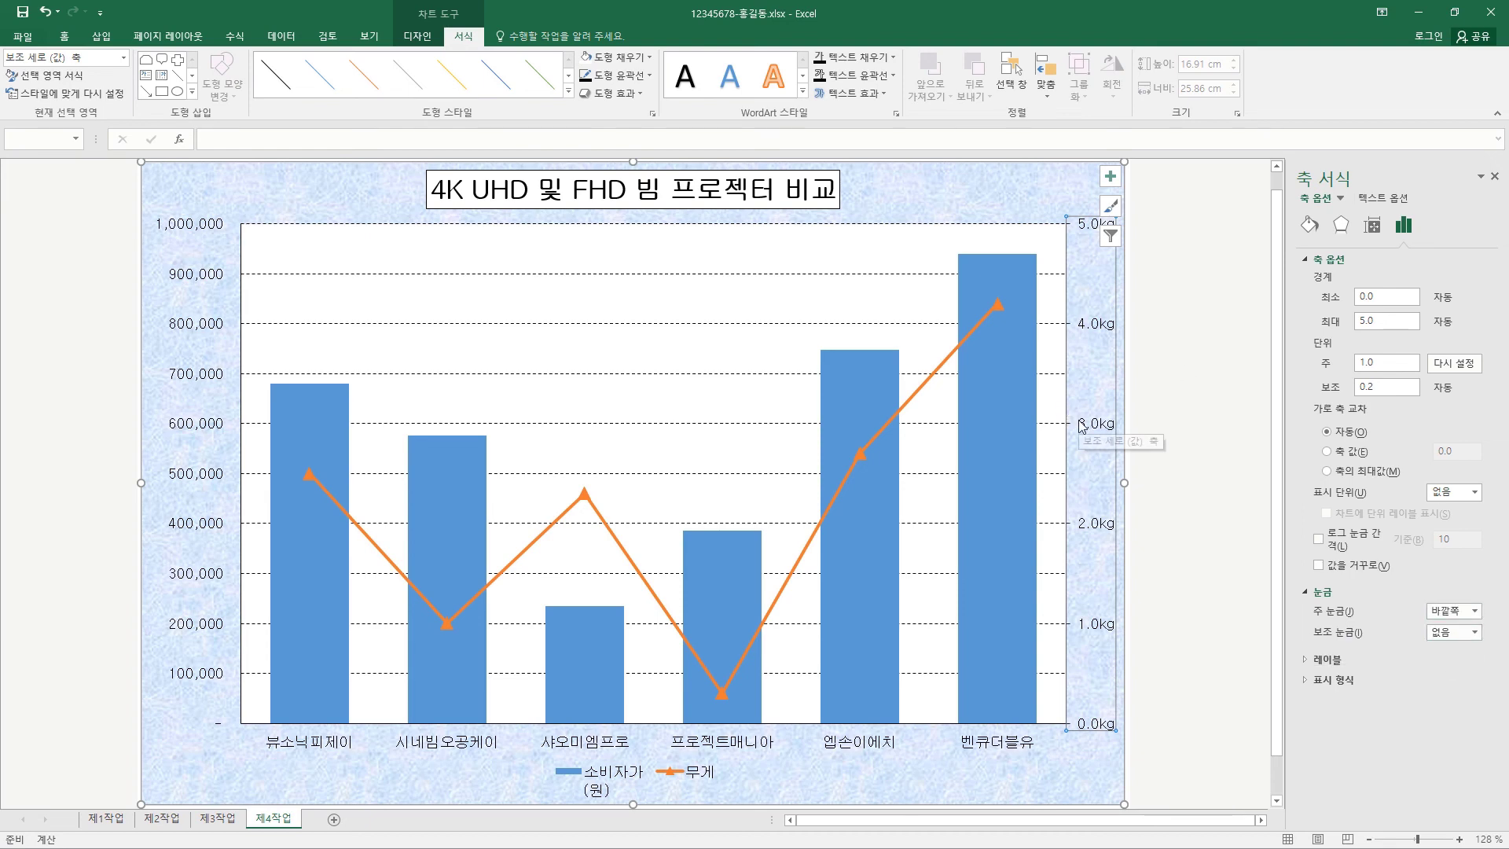
Review the major tick mark options of the primary vertical axis
click(191, 324)
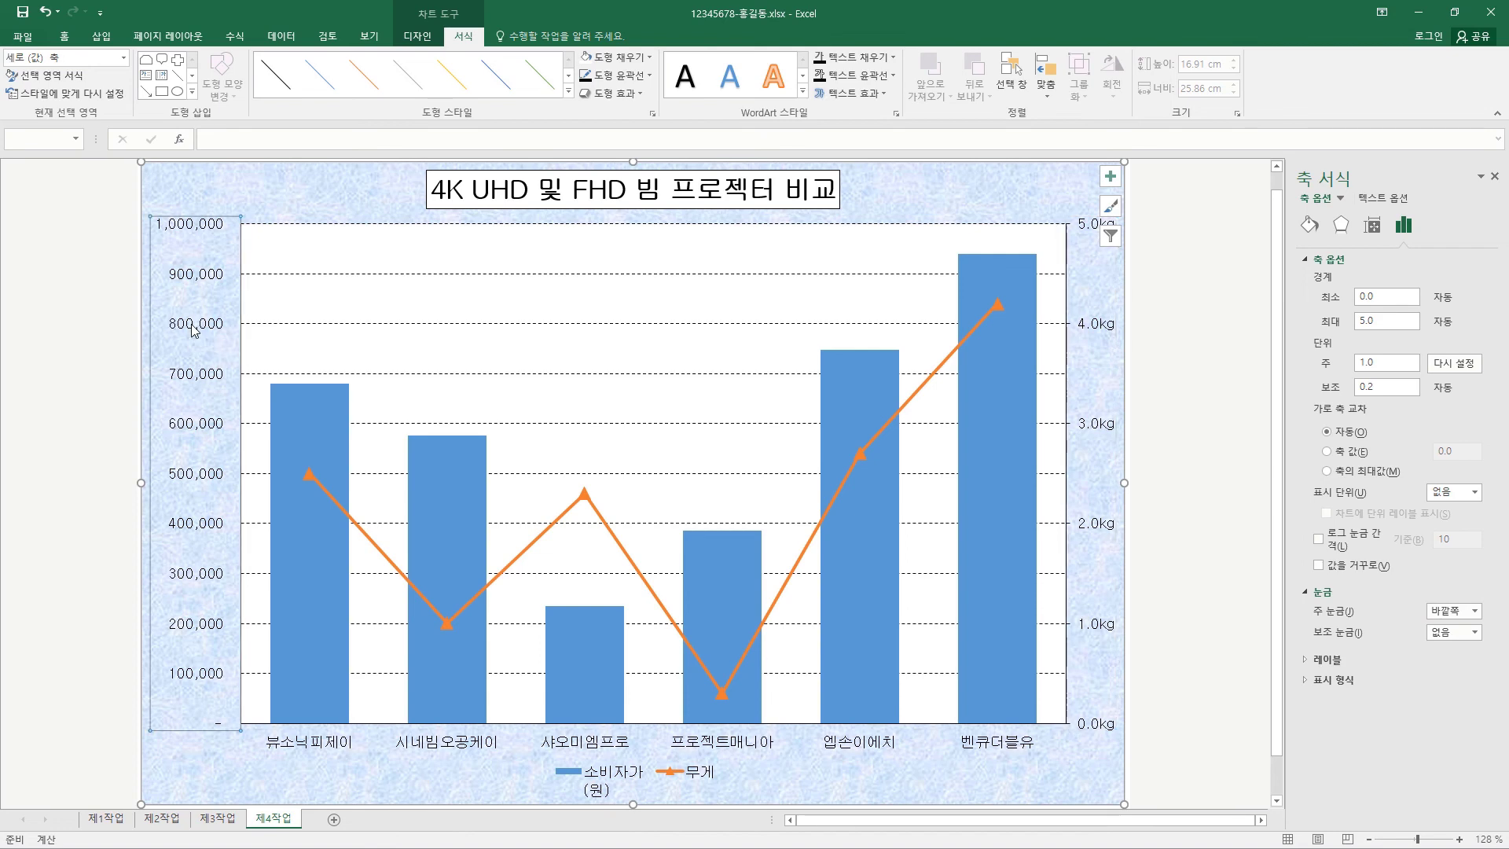
click(67, 440)
click(184, 431)
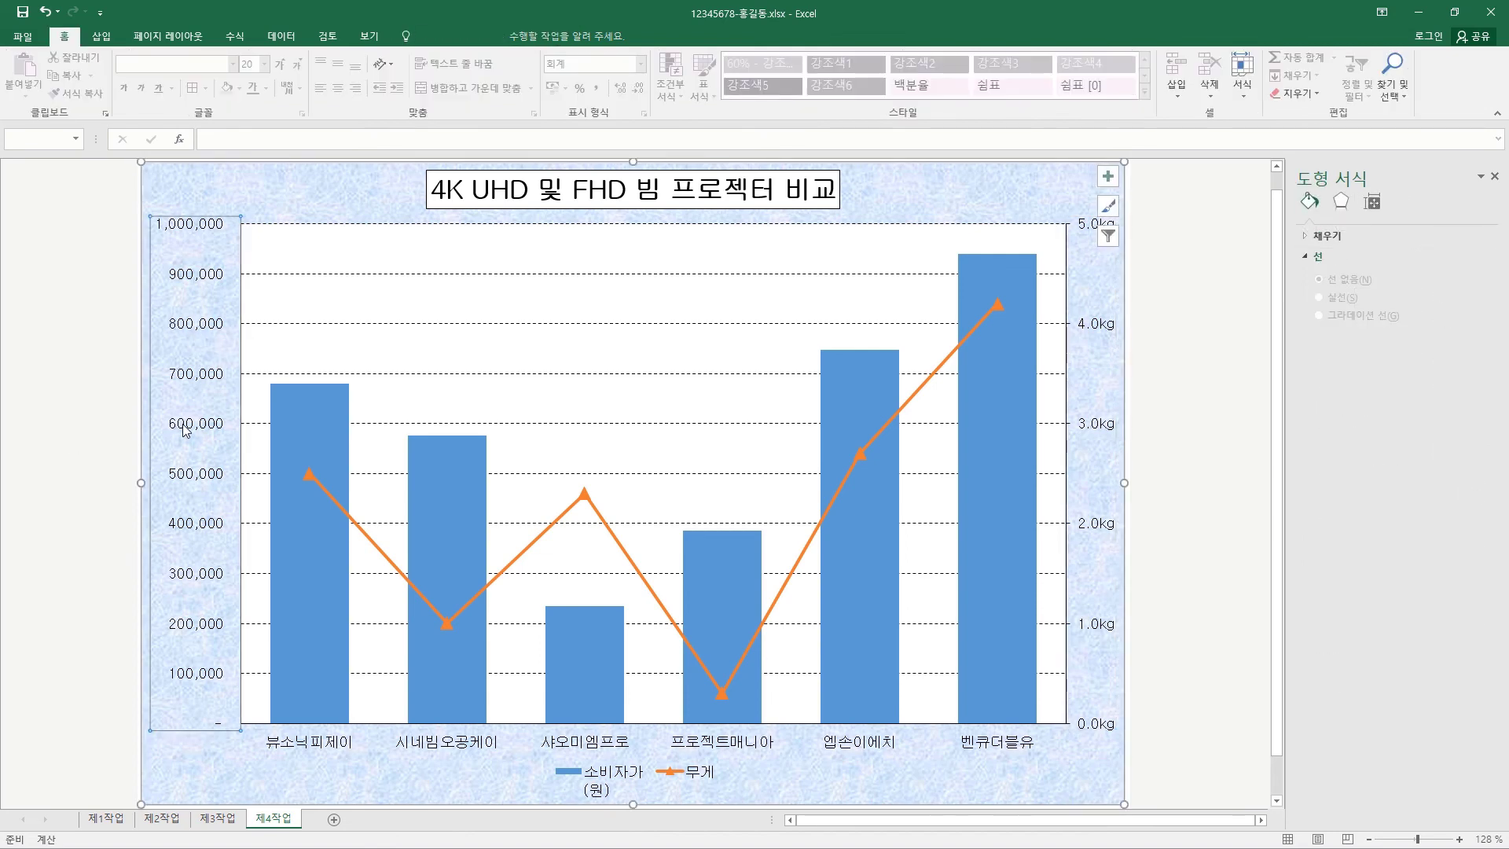
click(1311, 596)
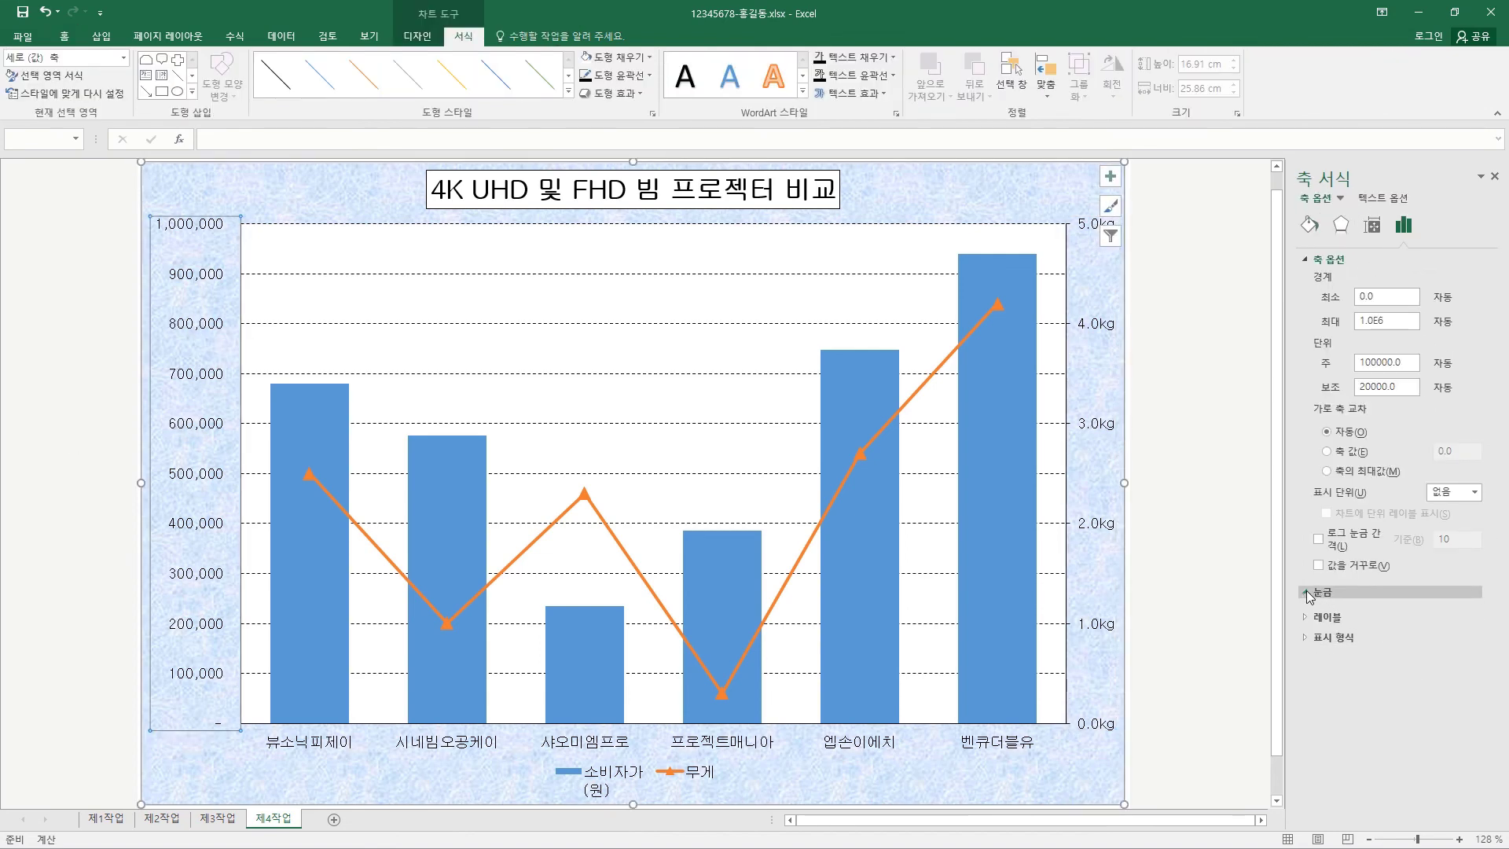
click(1474, 611)
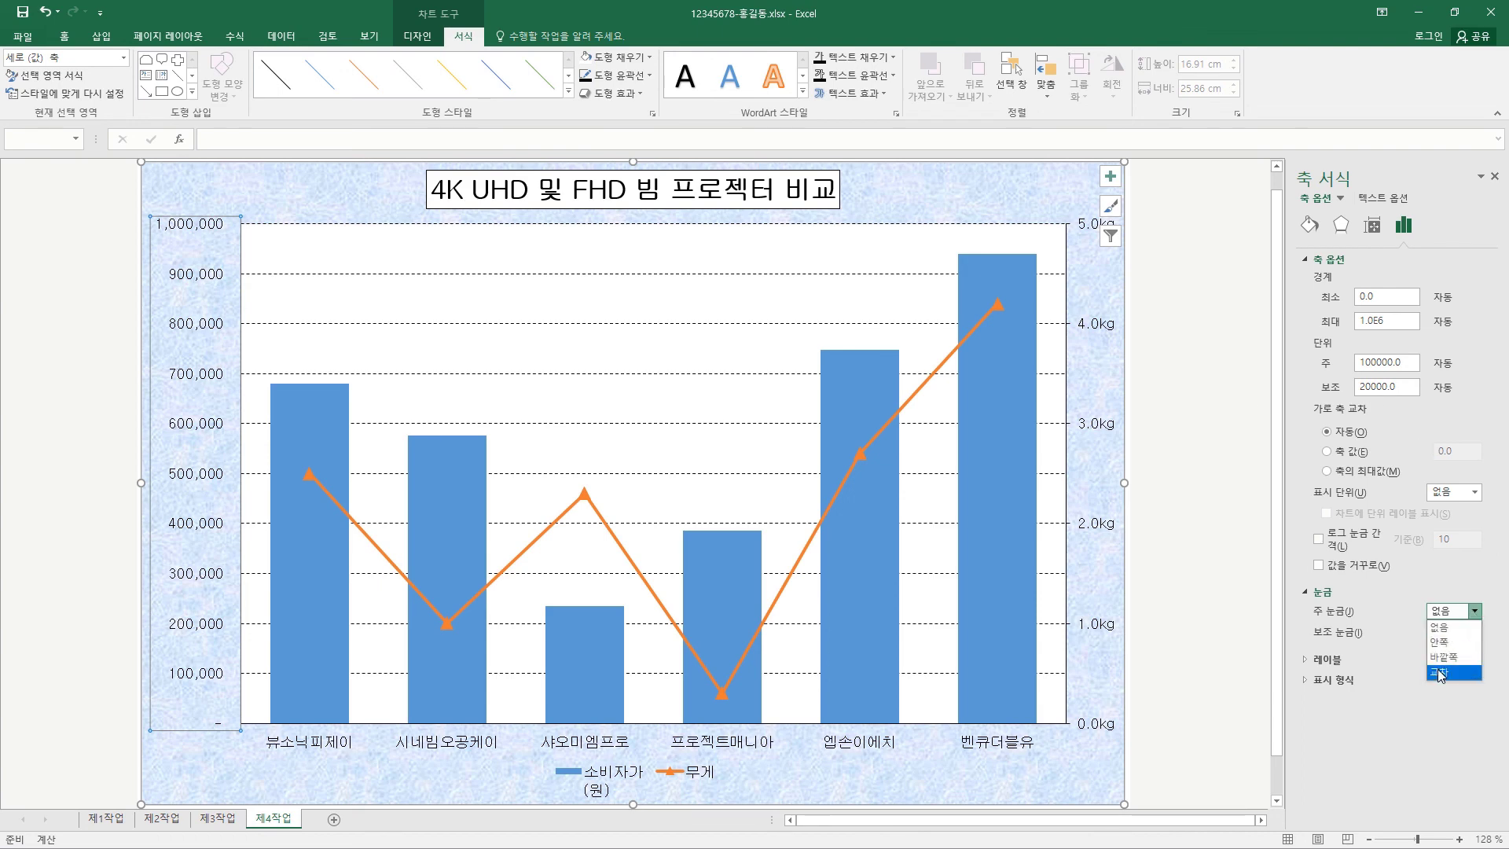
click(1466, 635)
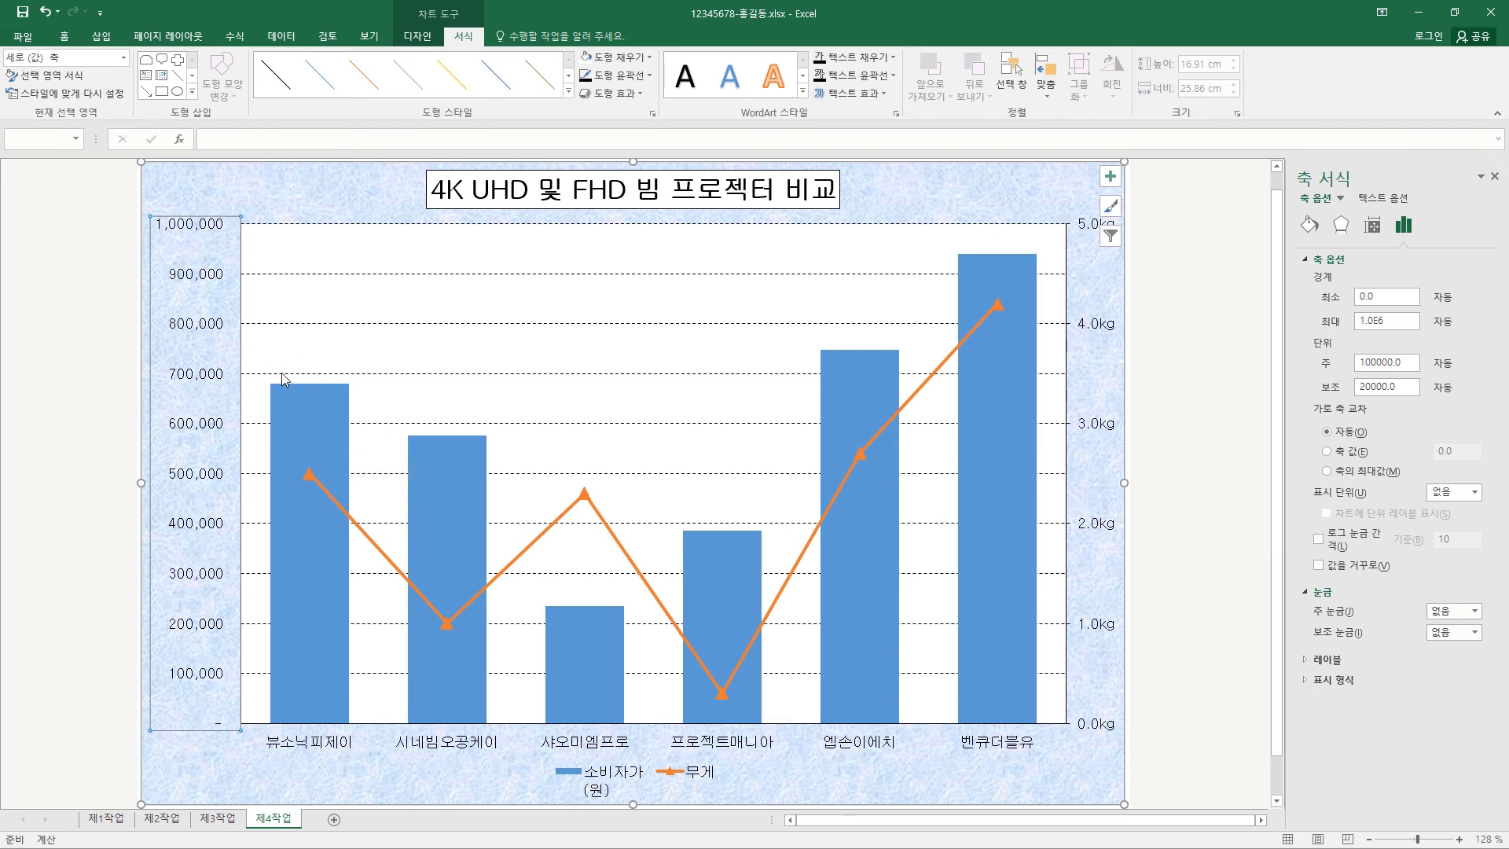
Add a data label to only the 뷰소닉피제이 bar of the 소비자가(원) series
click(309, 408)
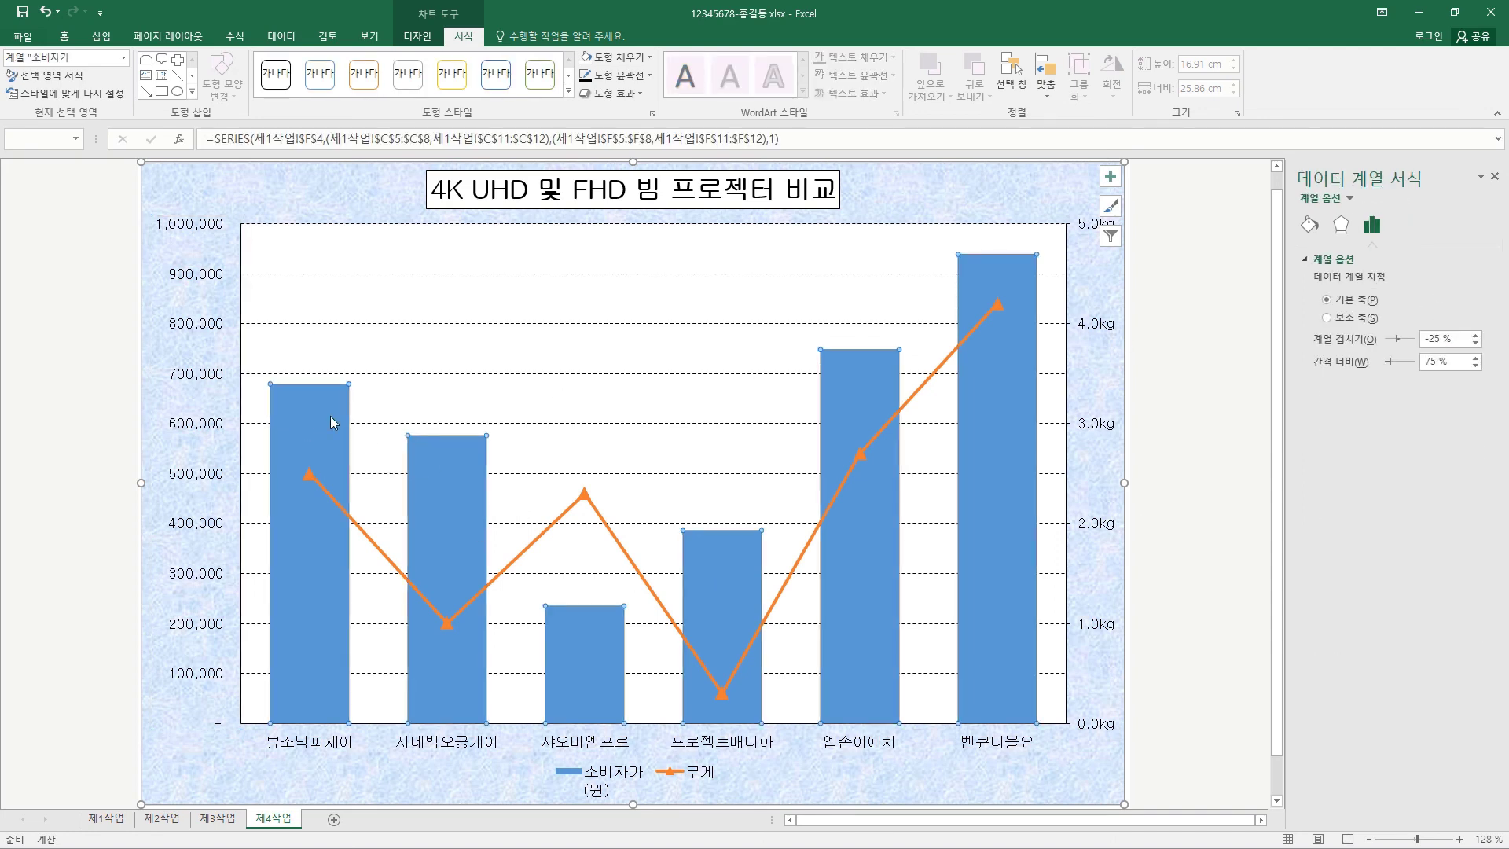
click(308, 408)
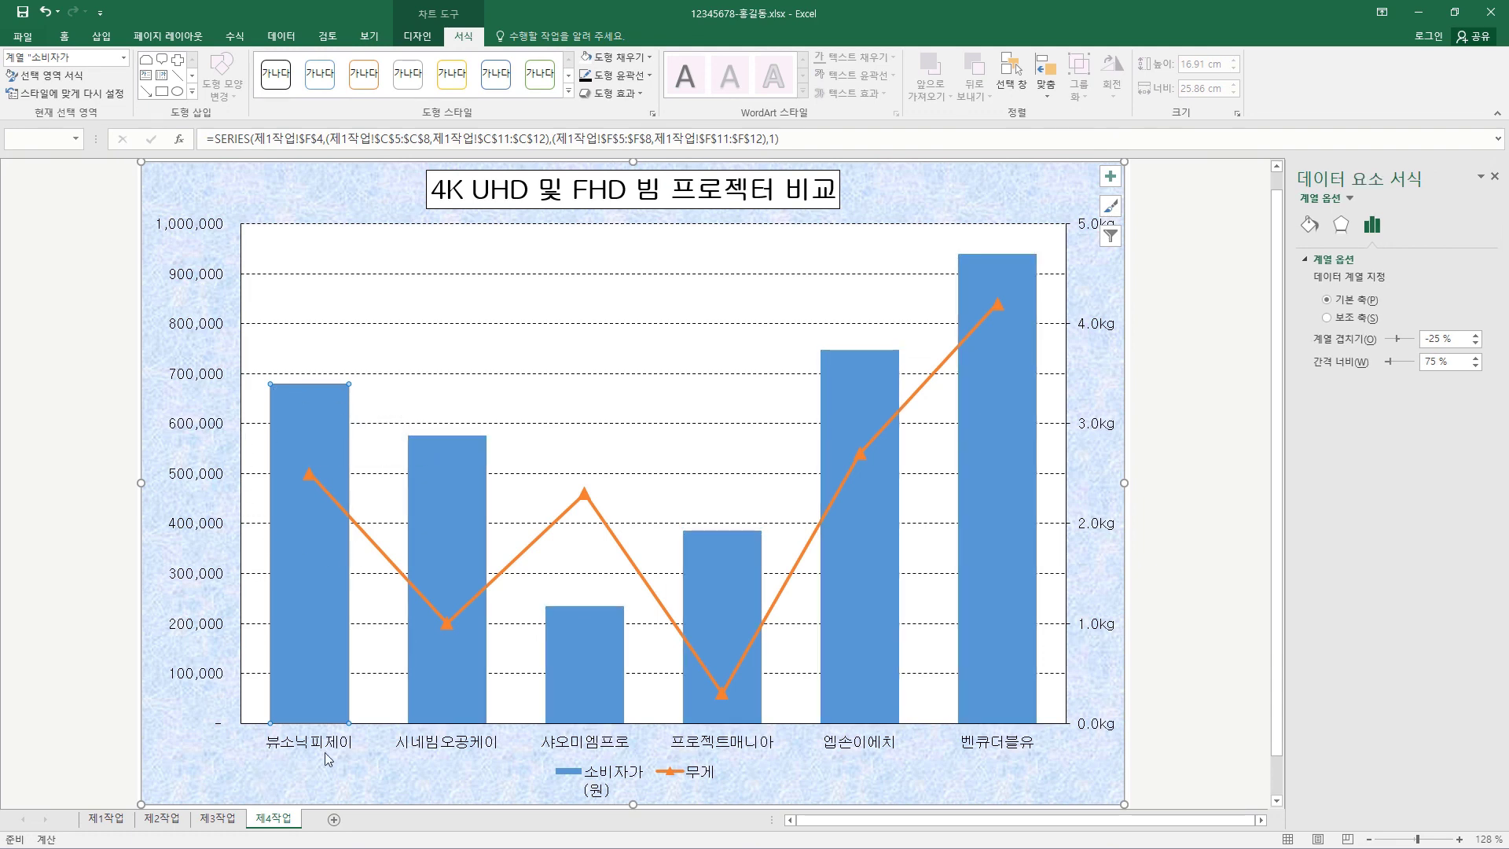
mouse_move(334, 431)
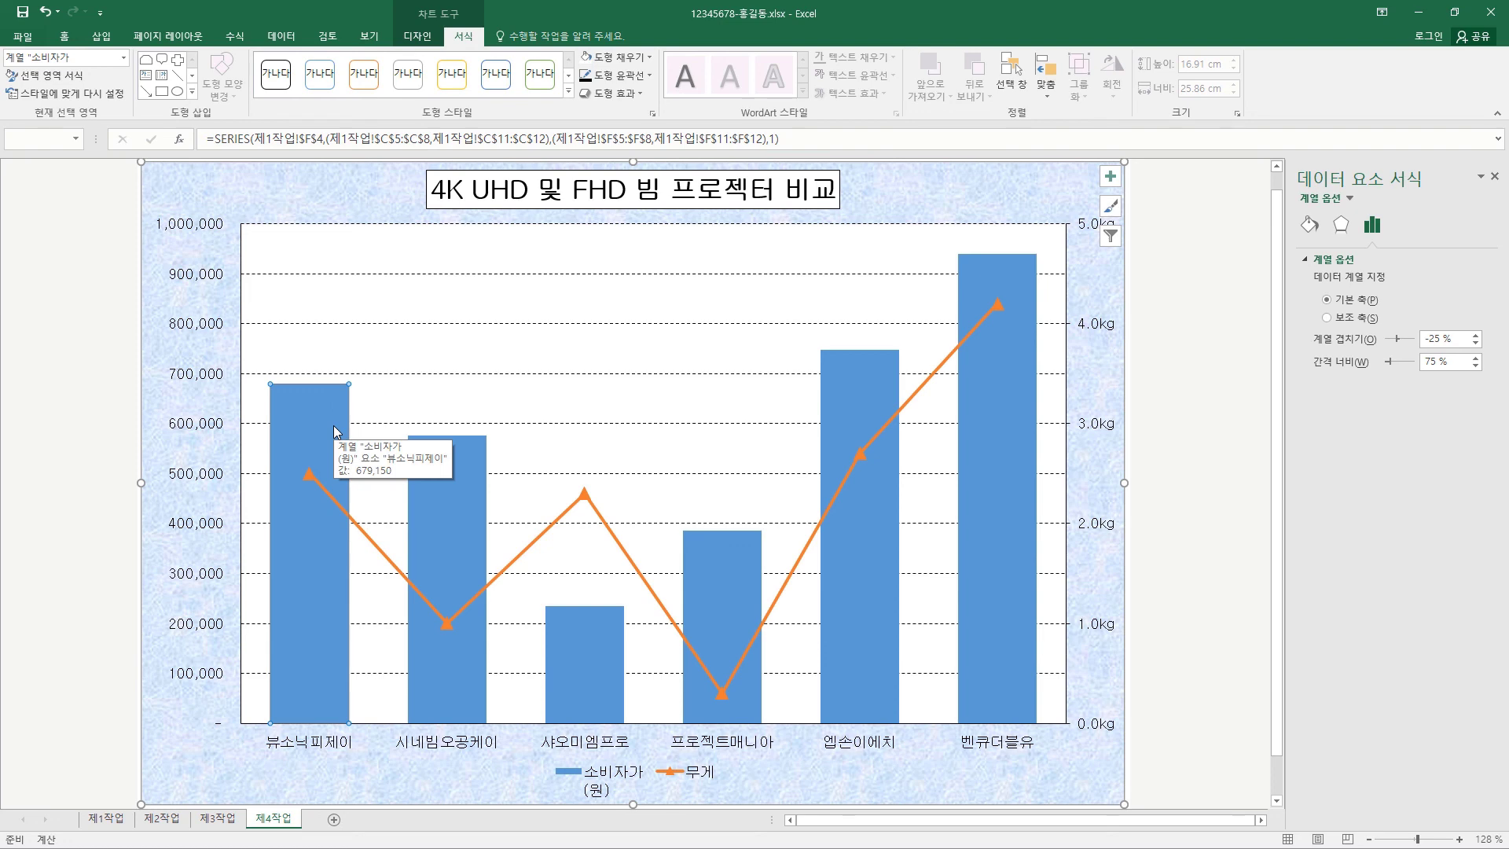
right_click(329, 408)
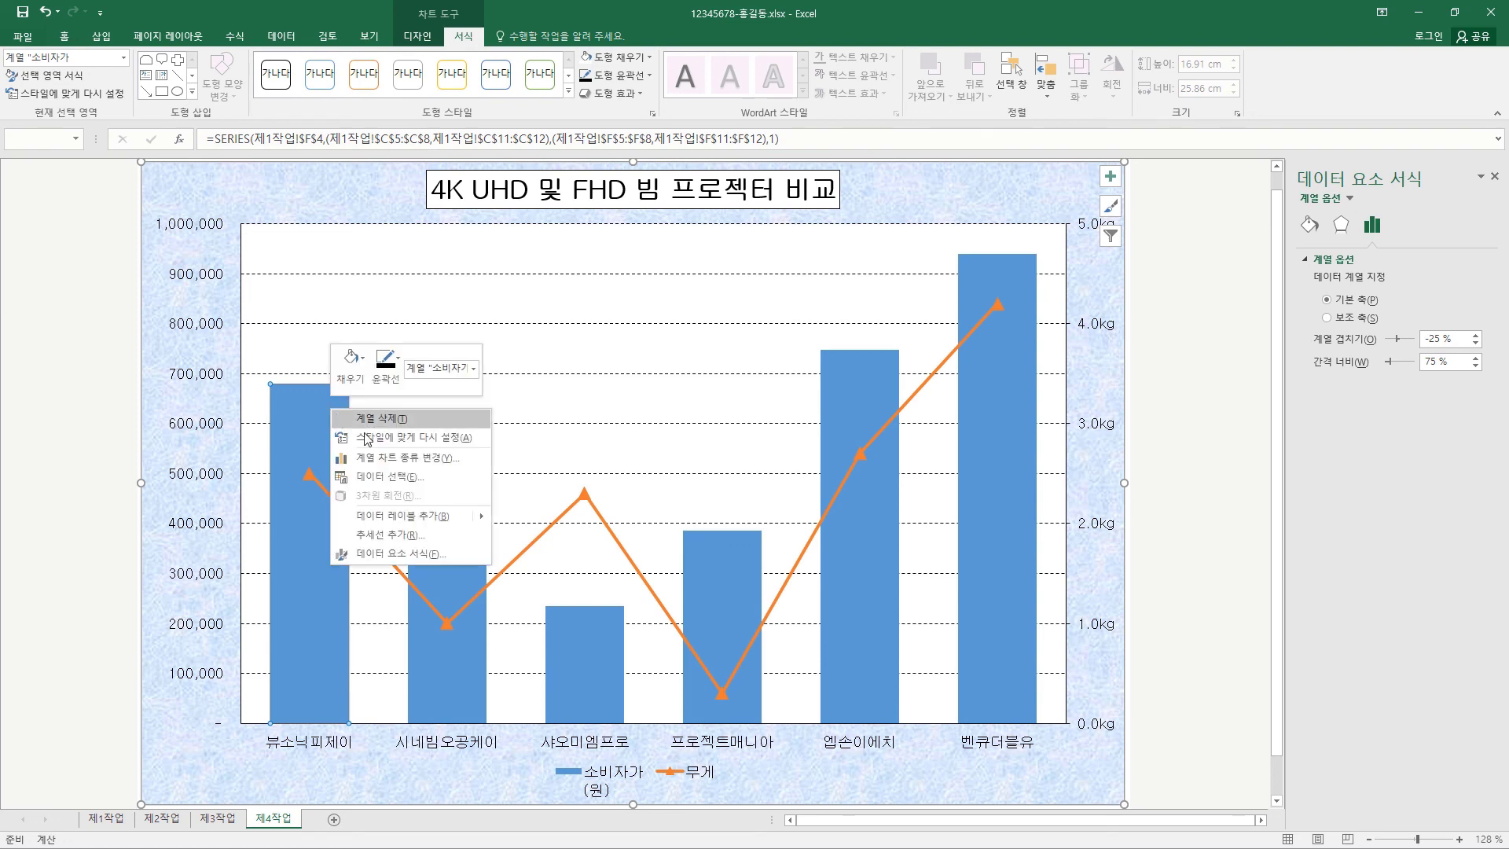
mouse_move(397, 519)
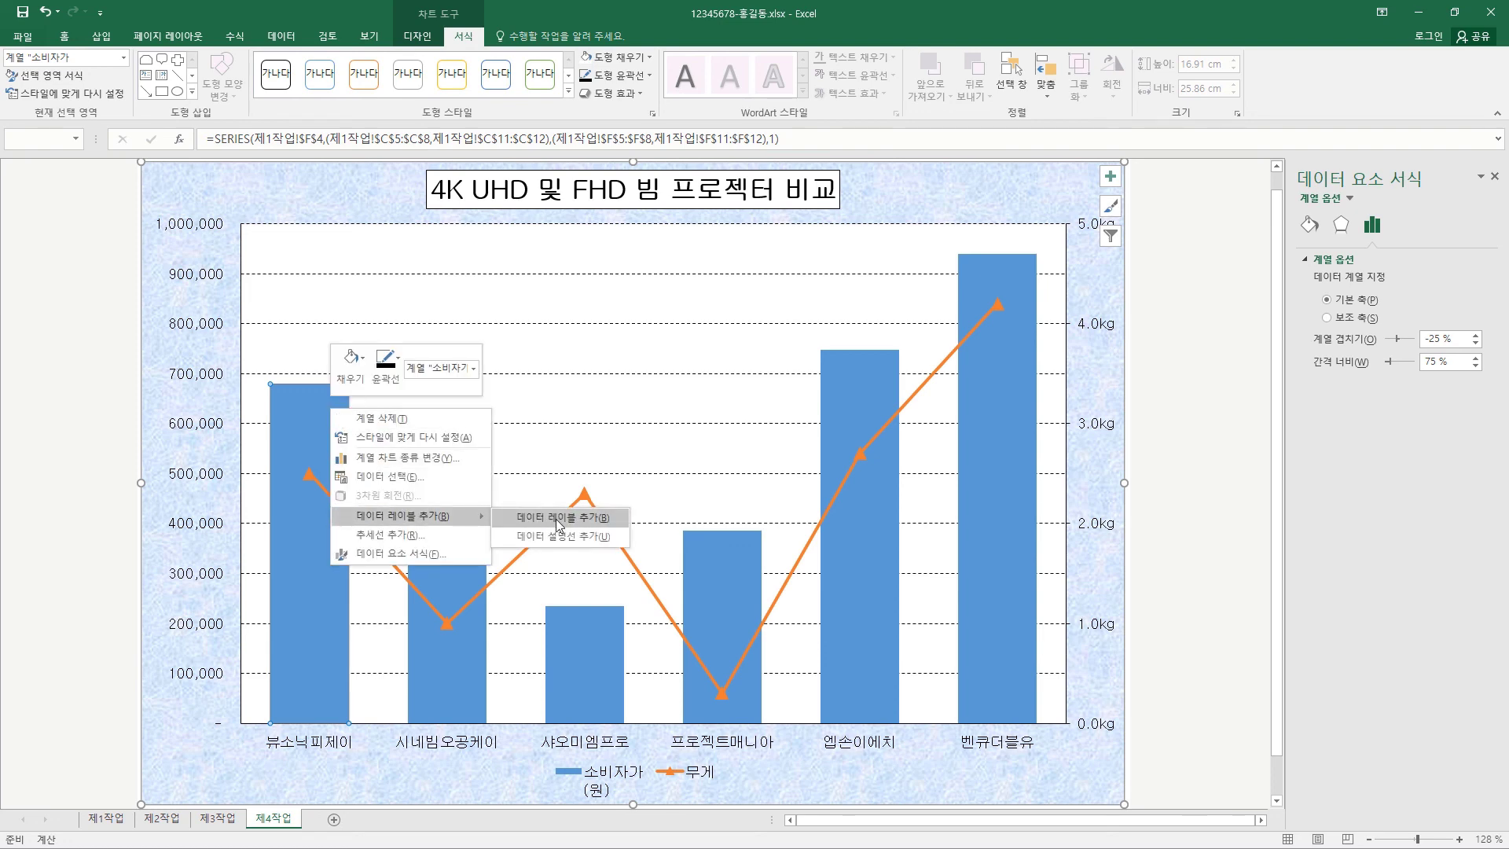
click(560, 523)
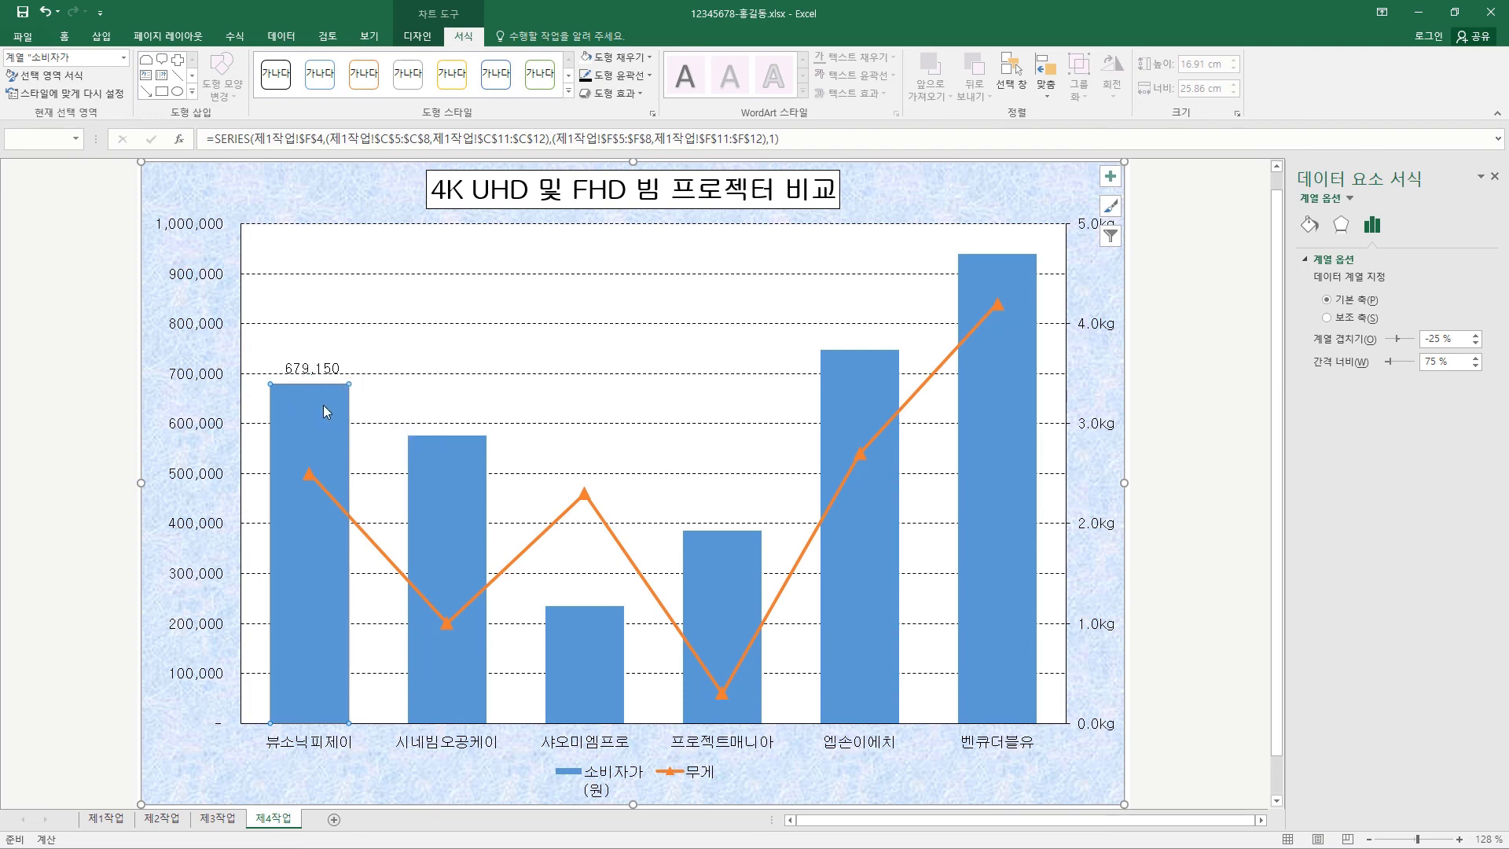
Remove the data label of the 뷰소닉피제이 bar and add it again at the outside end (바깥쪽 끝에)
click(1113, 179)
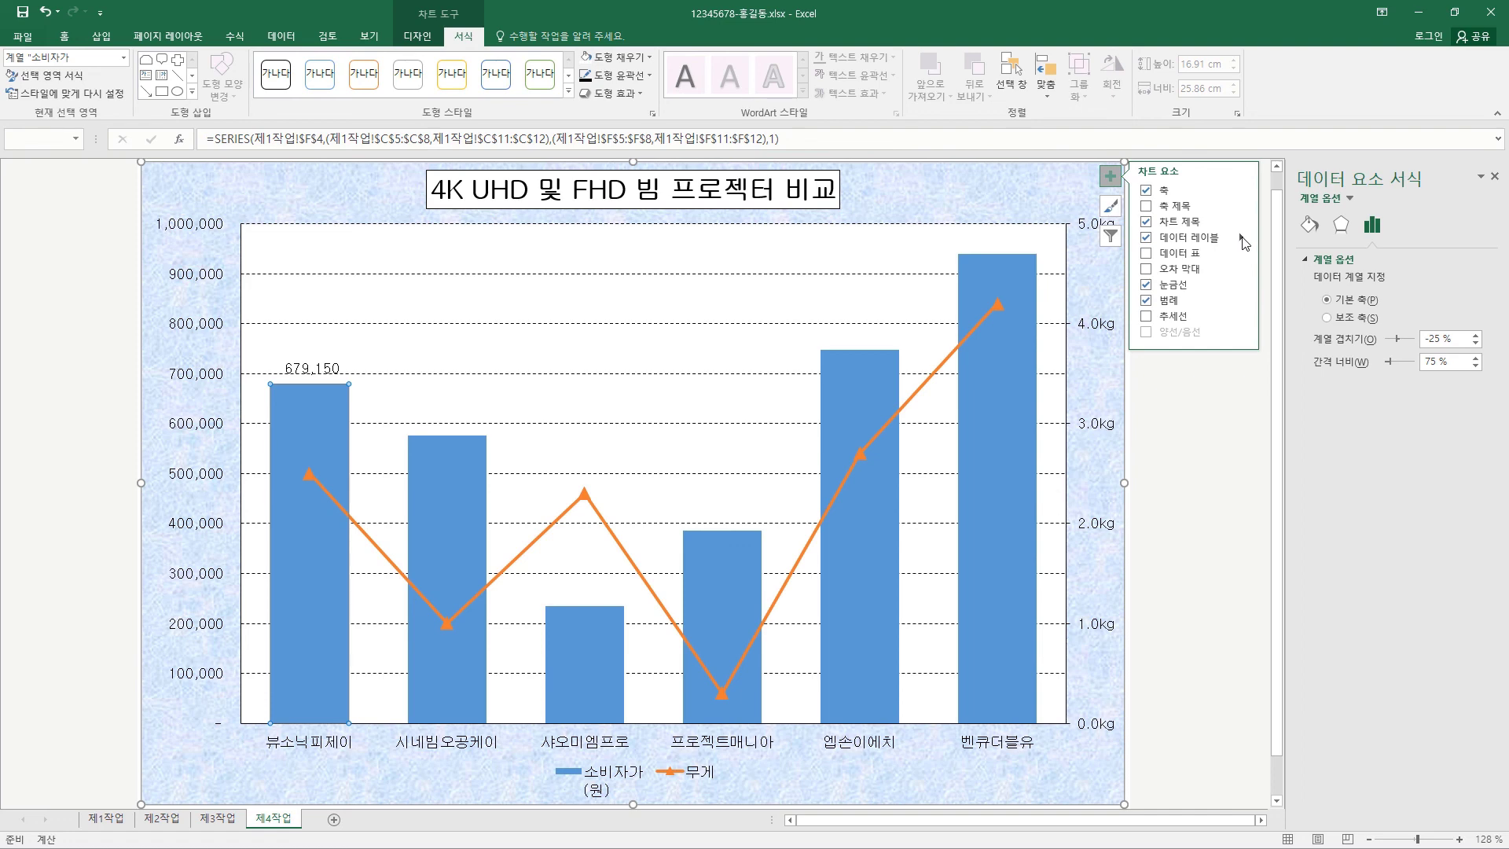
click(1242, 237)
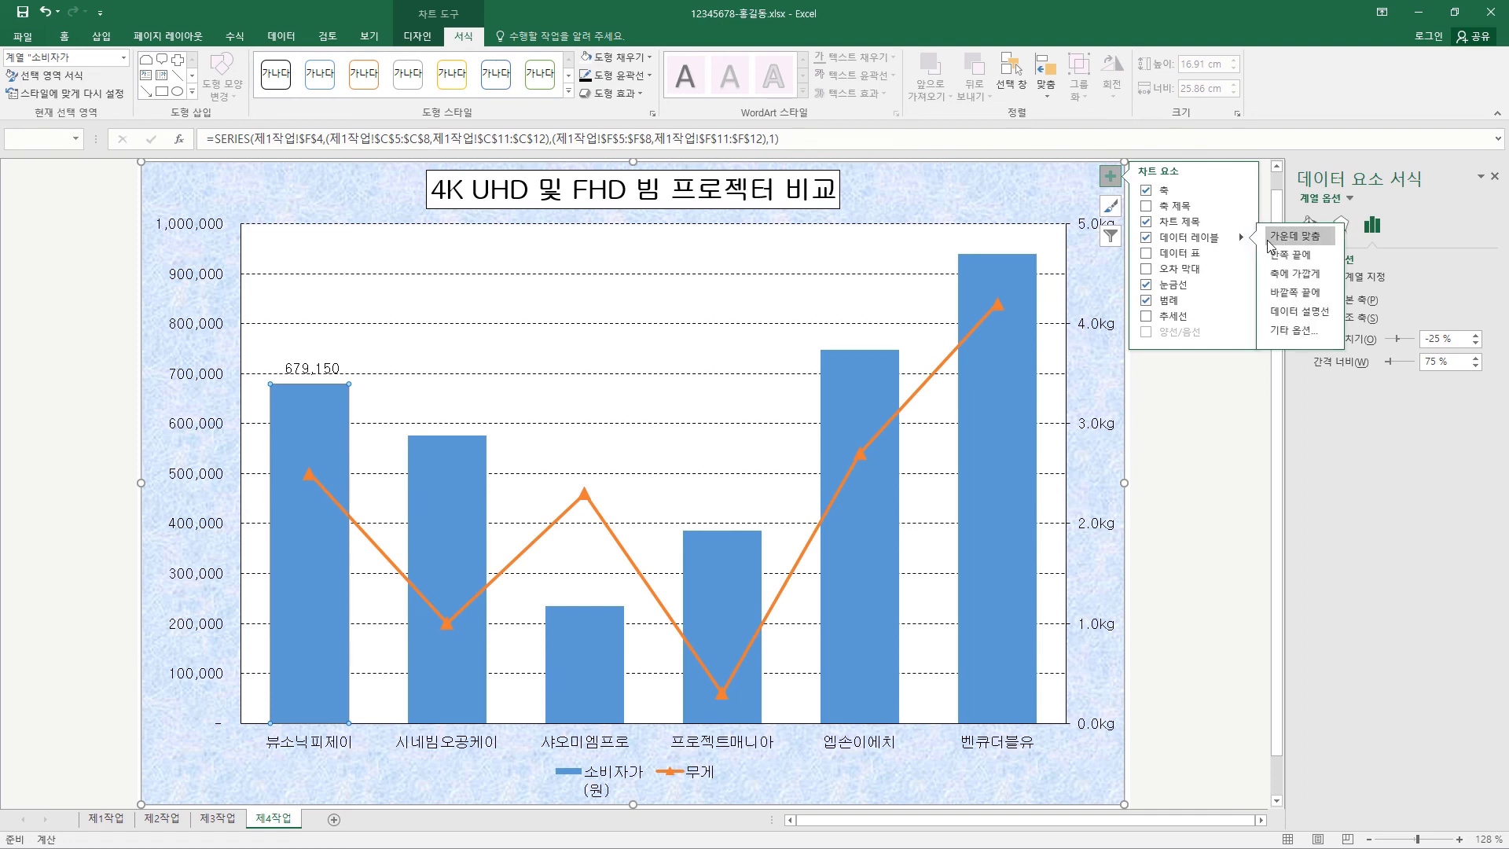
click(1242, 238)
click(1242, 237)
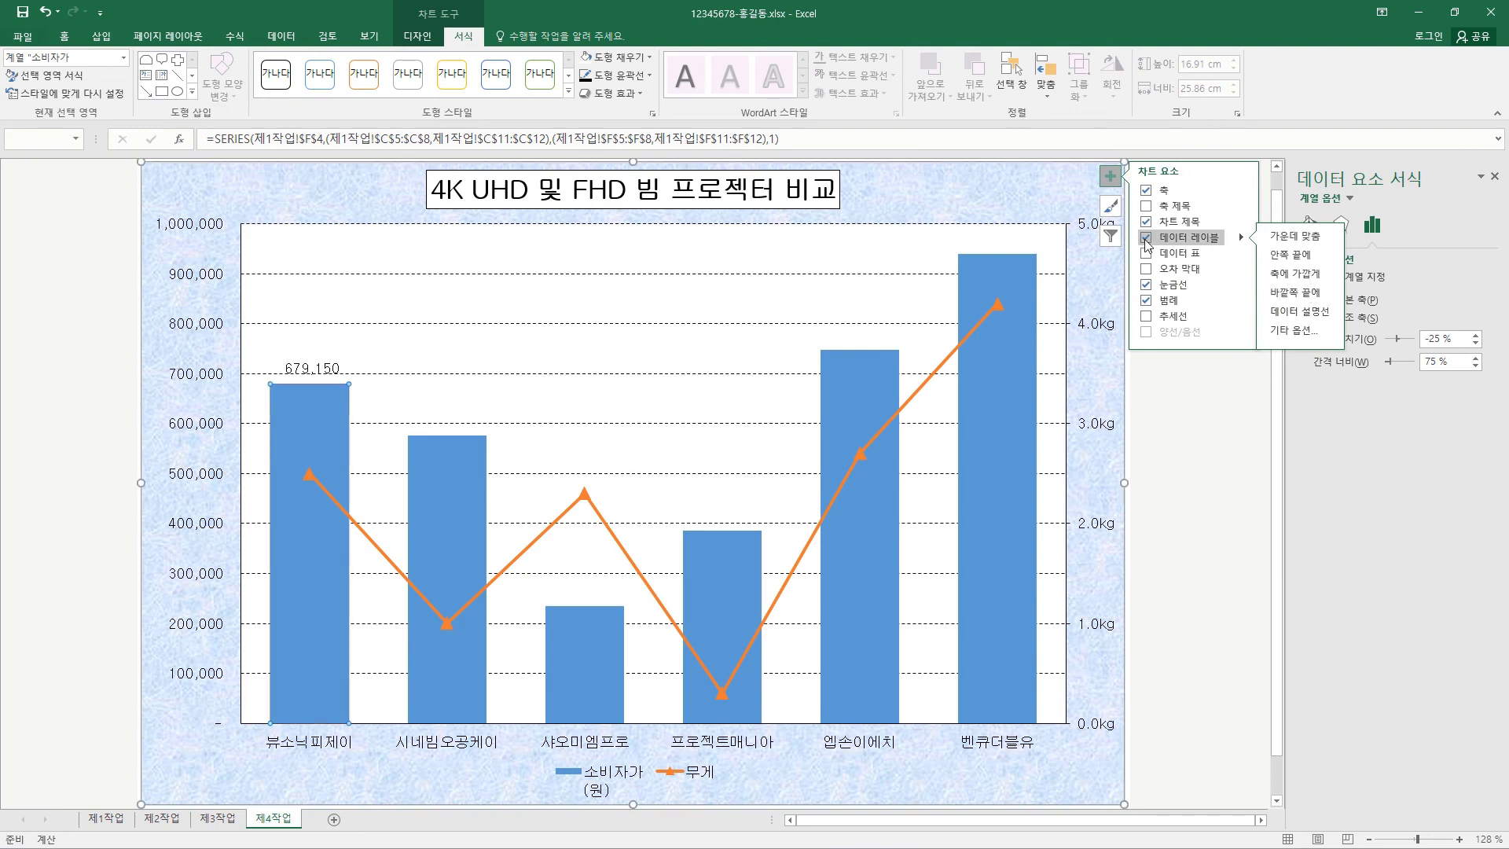
click(1236, 237)
click(1242, 238)
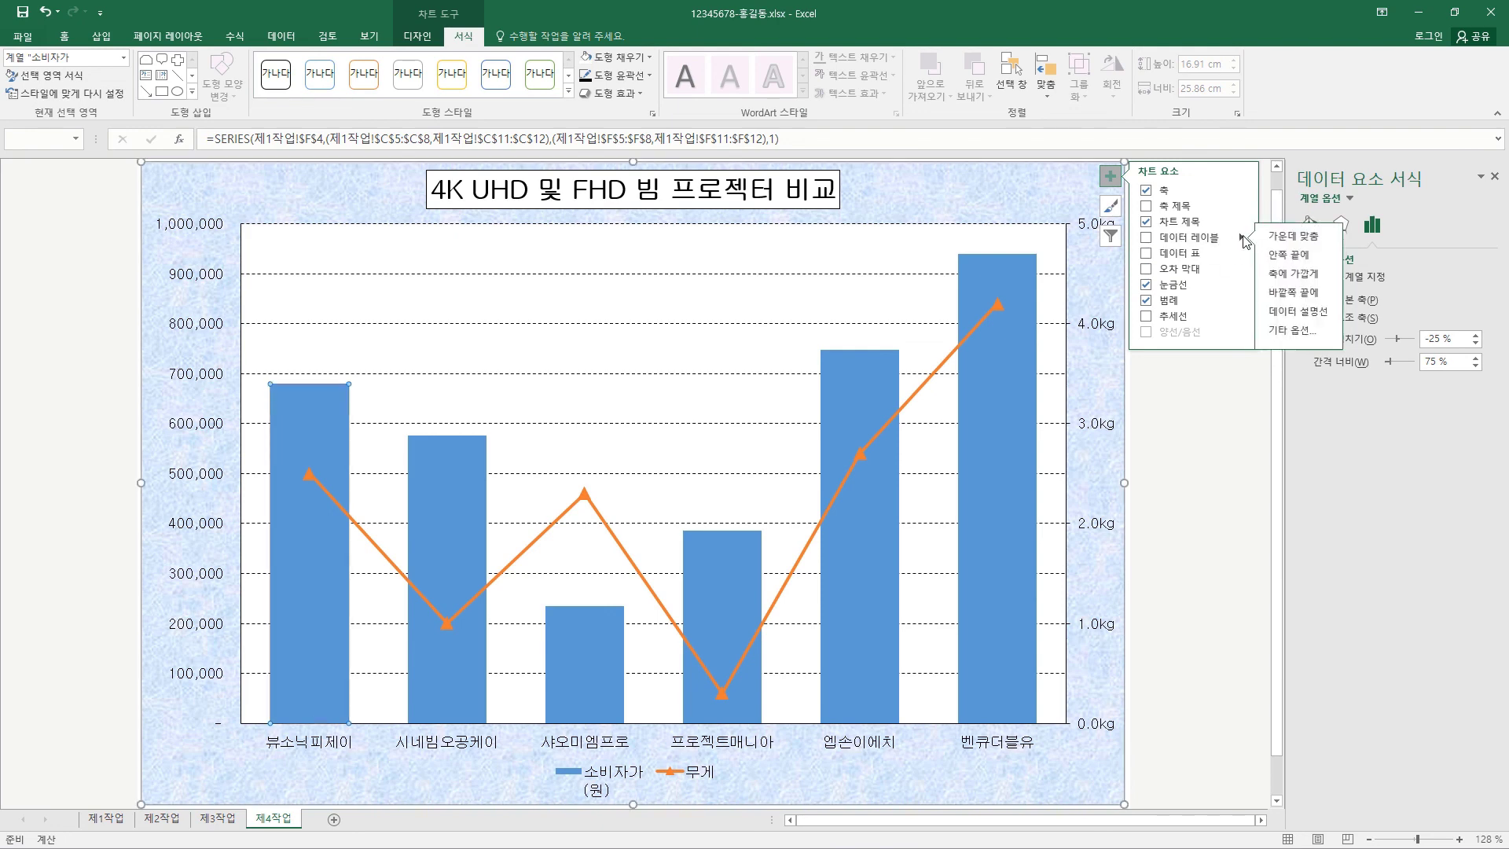
click(1295, 292)
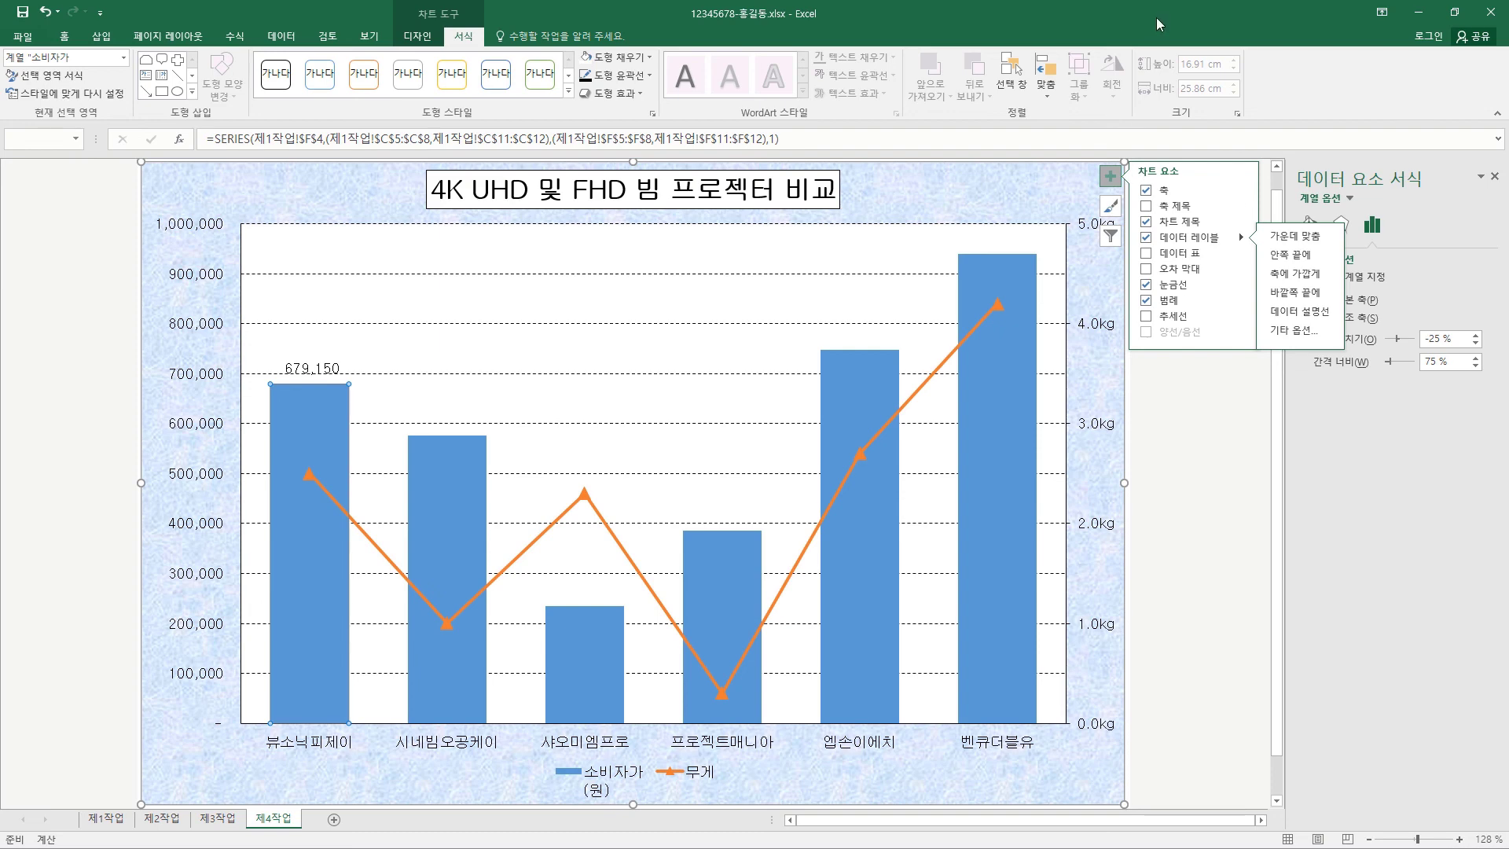
click(1115, 171)
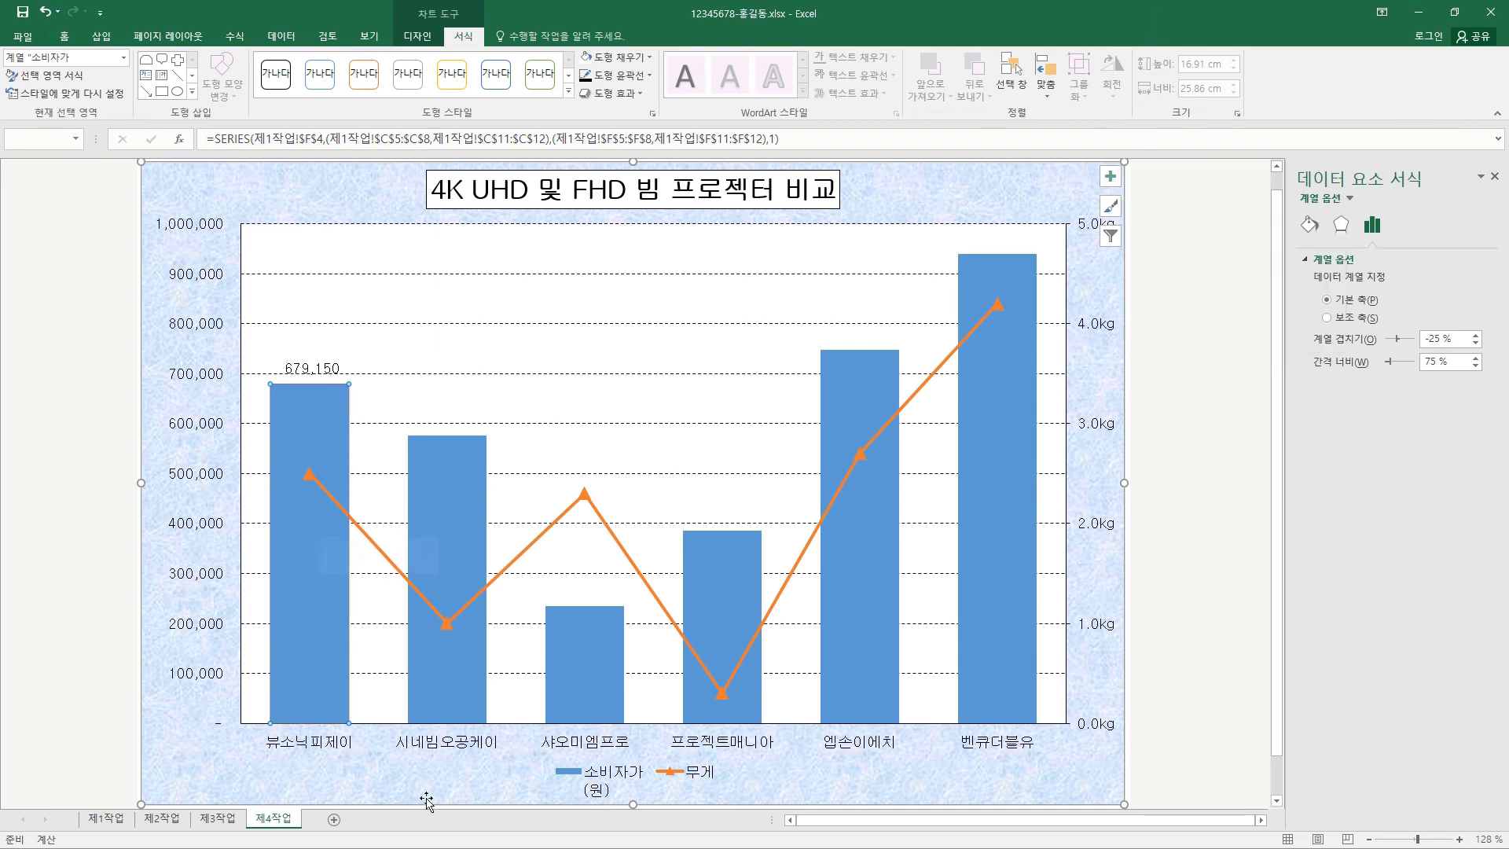
Rename the legend's 소비자가 series to the single-line text 소비자가(원) through the chart's data source settings
click(633, 776)
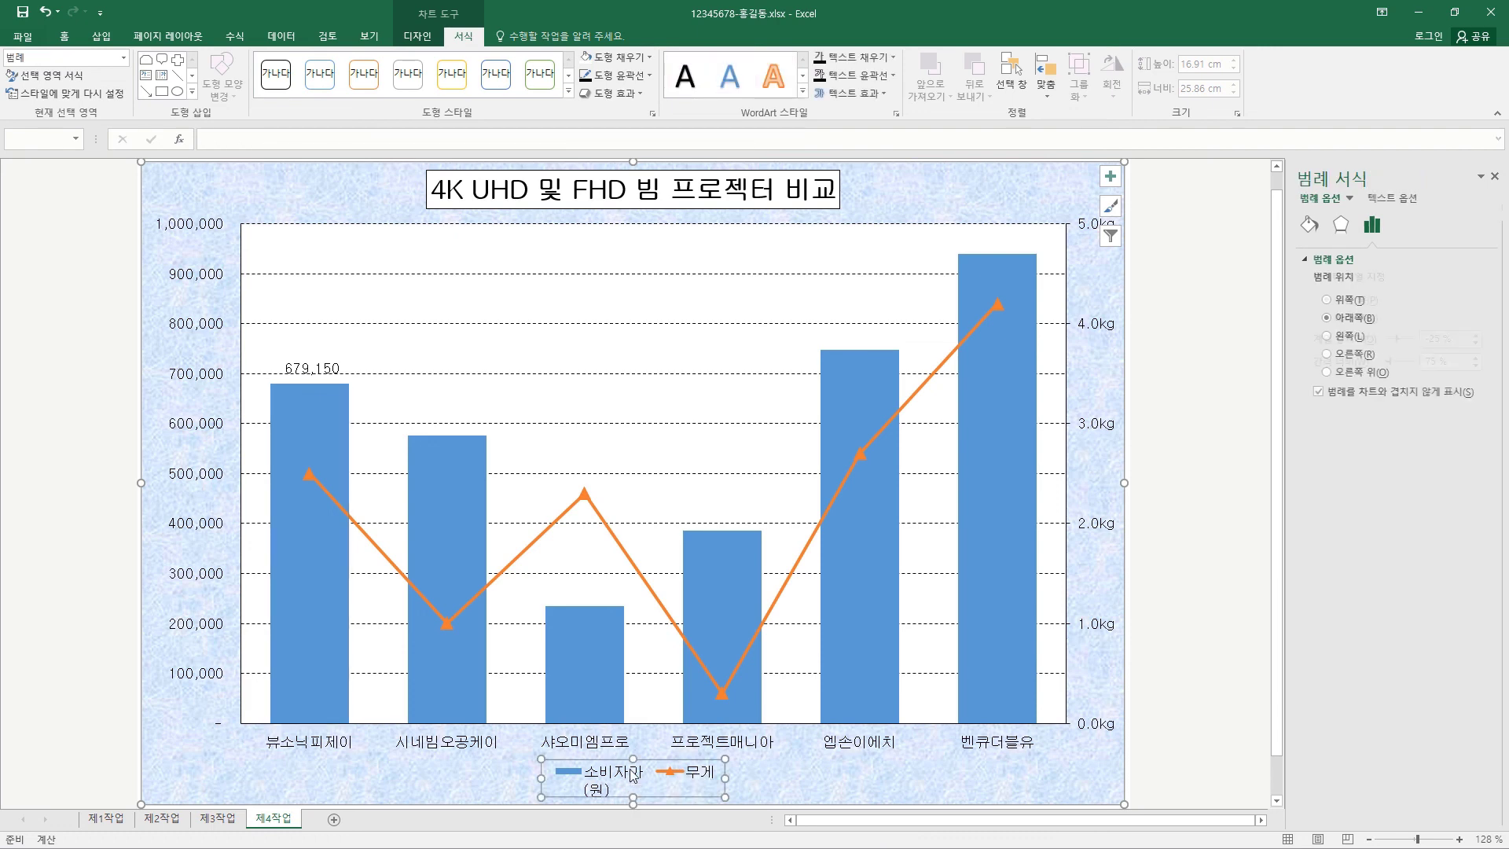
right_click(632, 775)
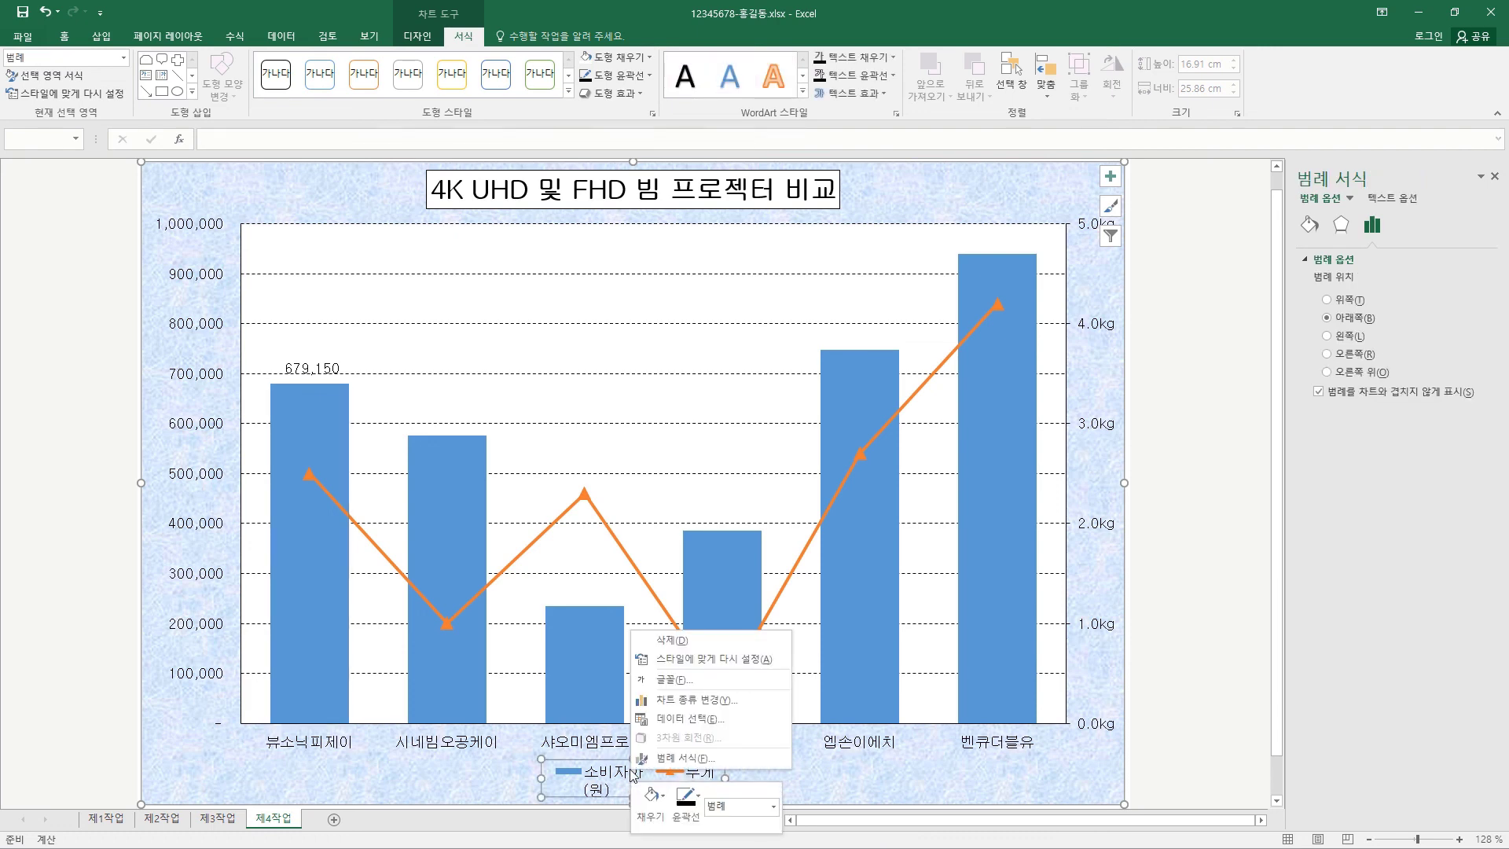
click(691, 718)
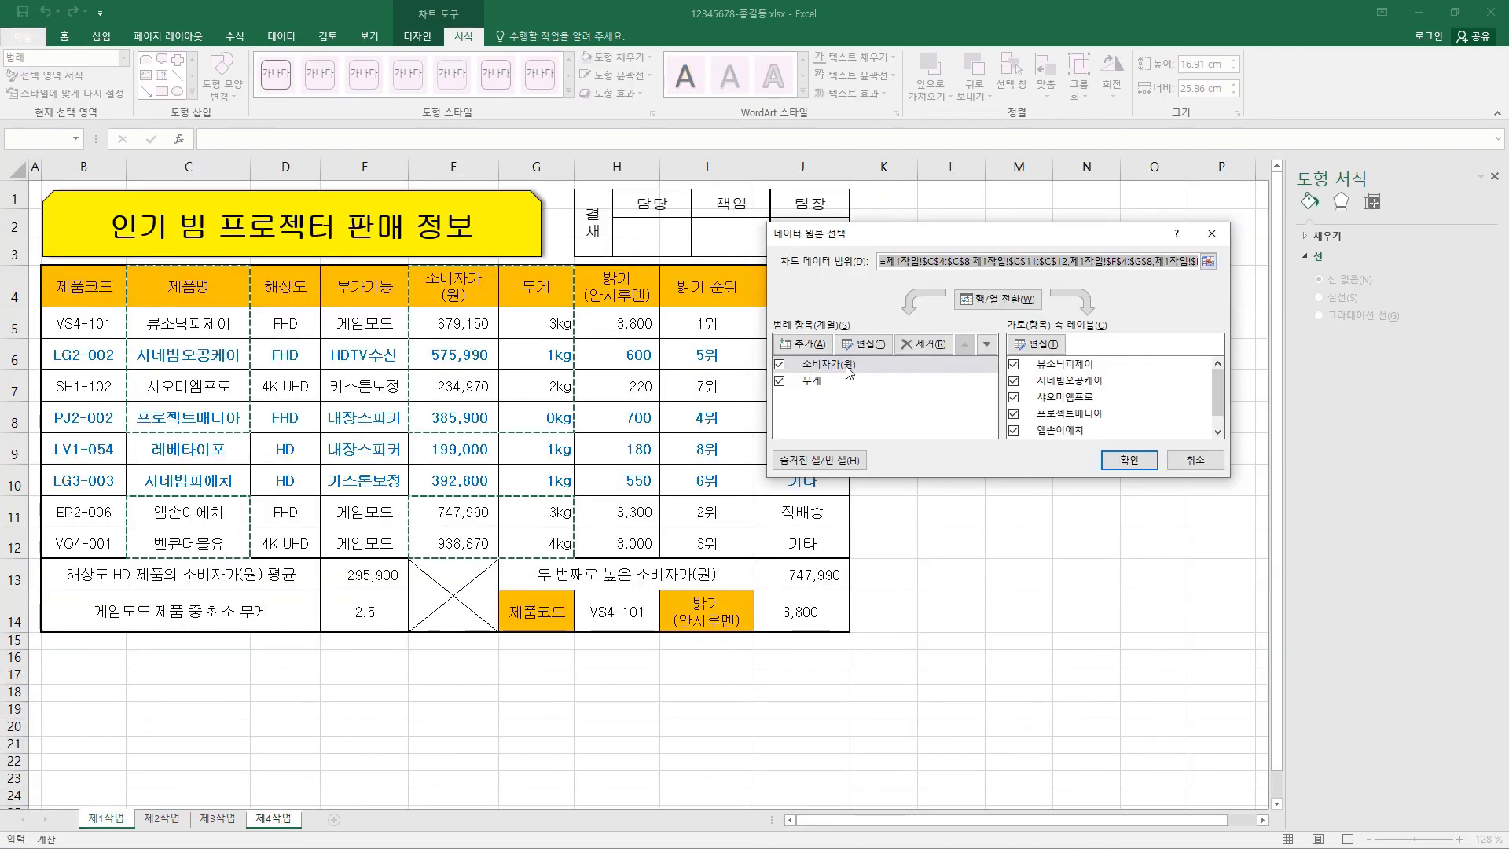
click(847, 367)
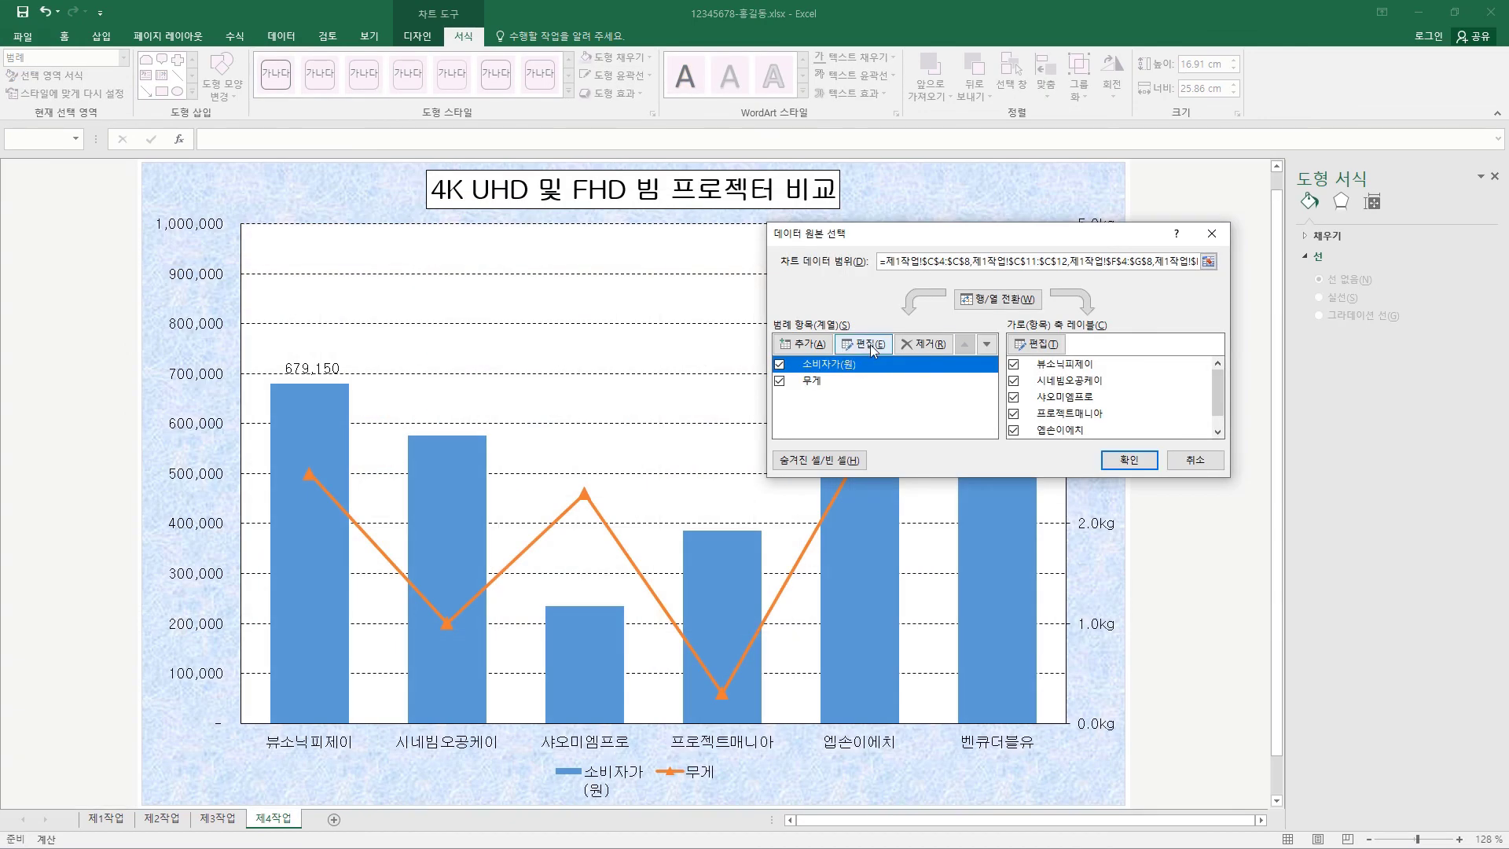
click(870, 346)
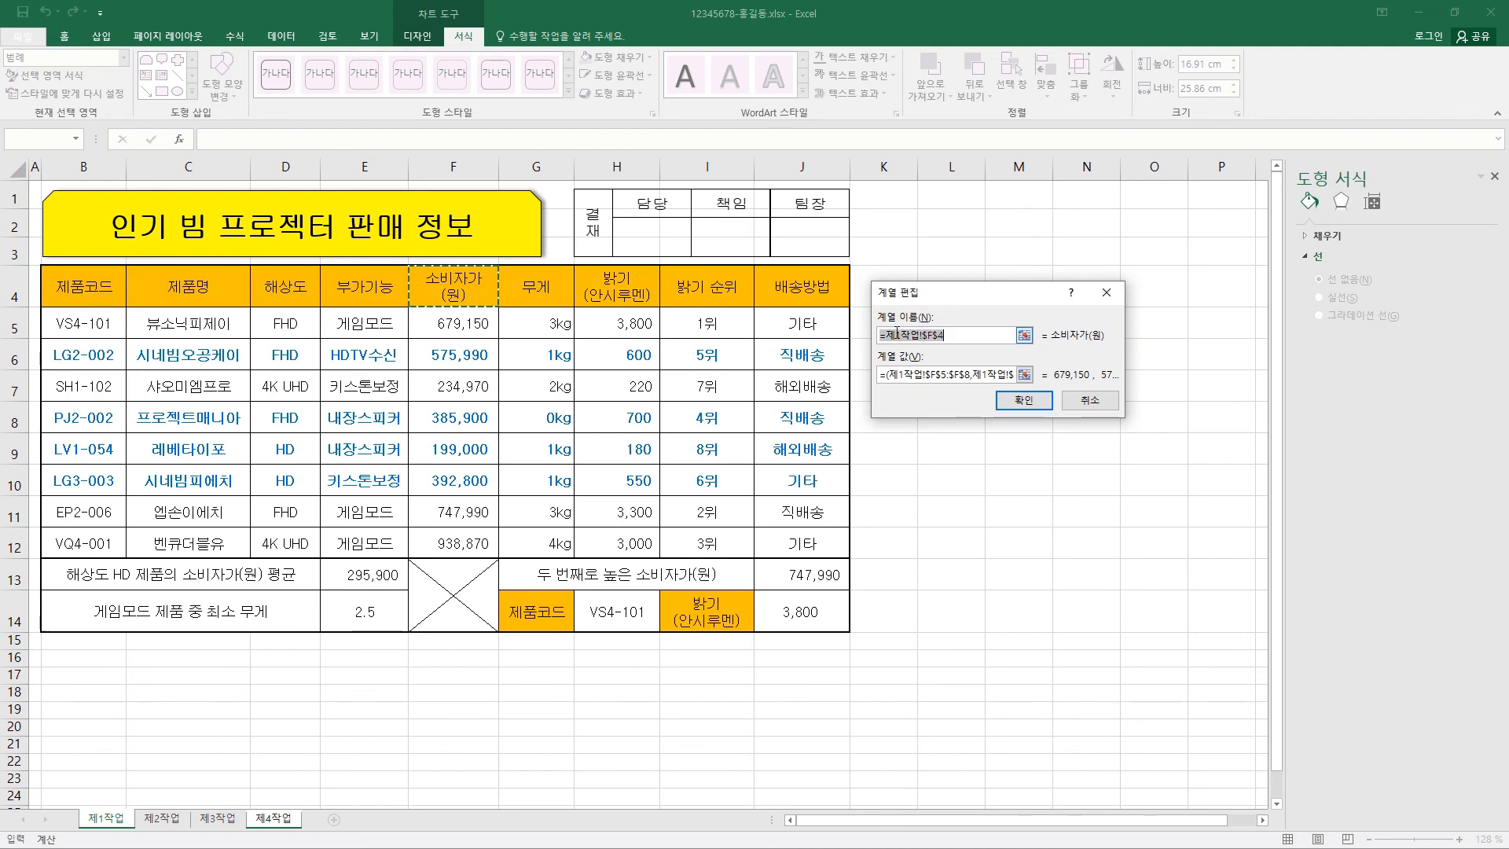
text(th)
key(BackSpace)
key(BackSpace)
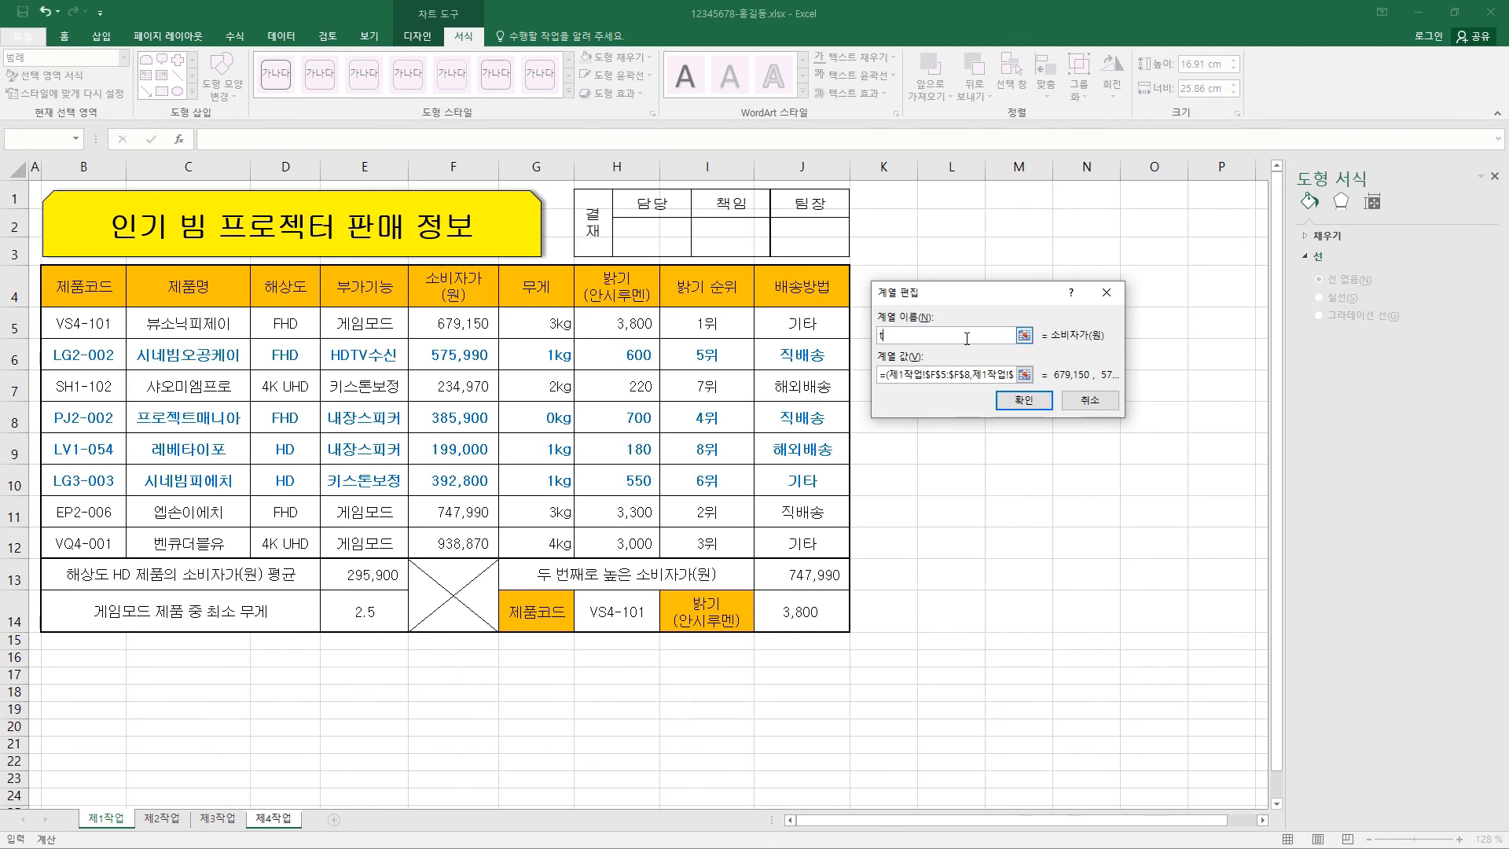
text(소비자가(ㅇ)
text())
click(1023, 401)
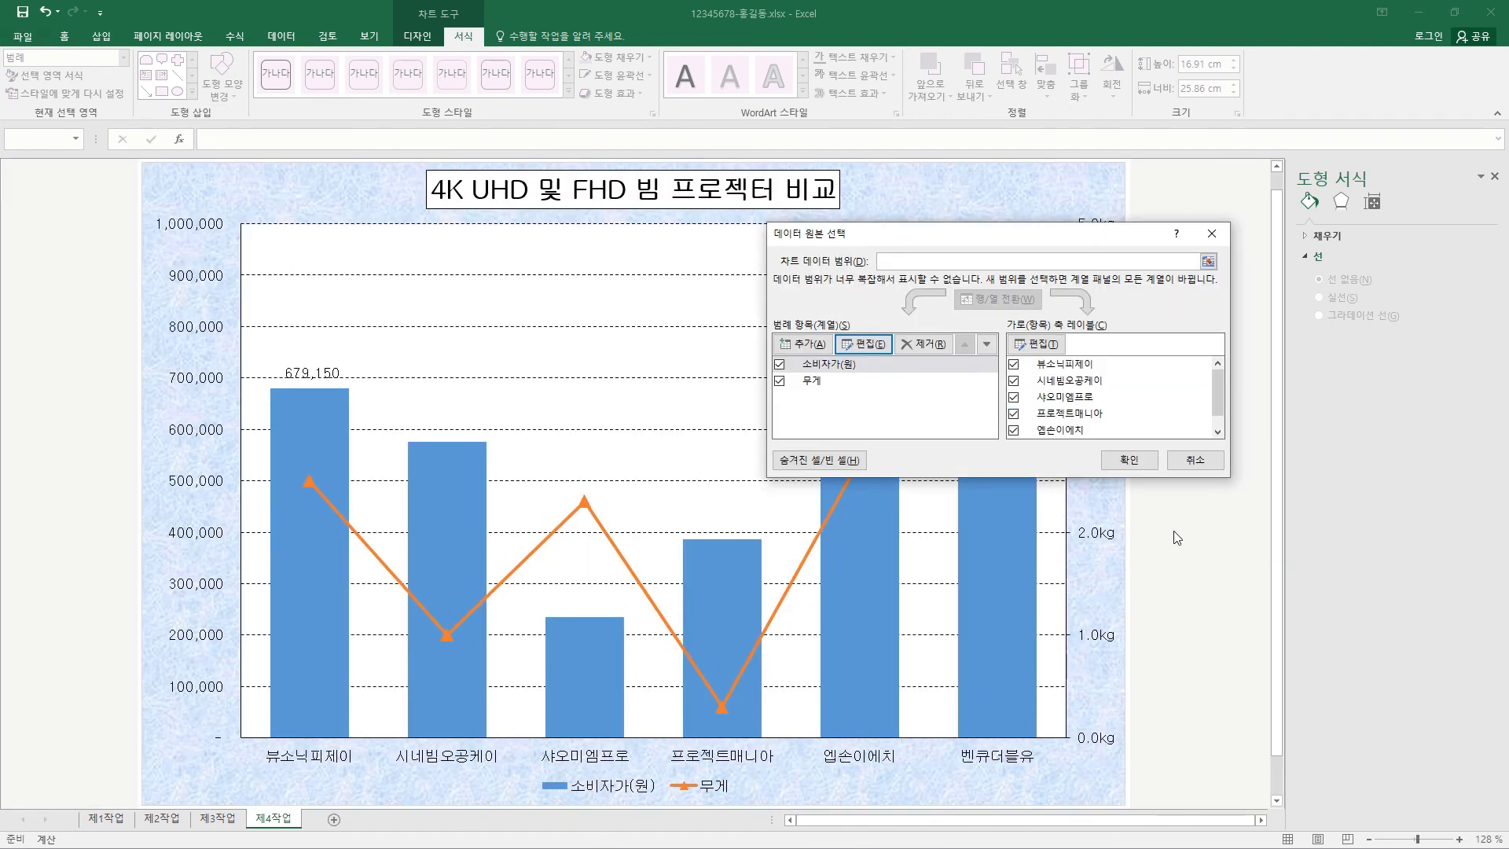
click(1128, 461)
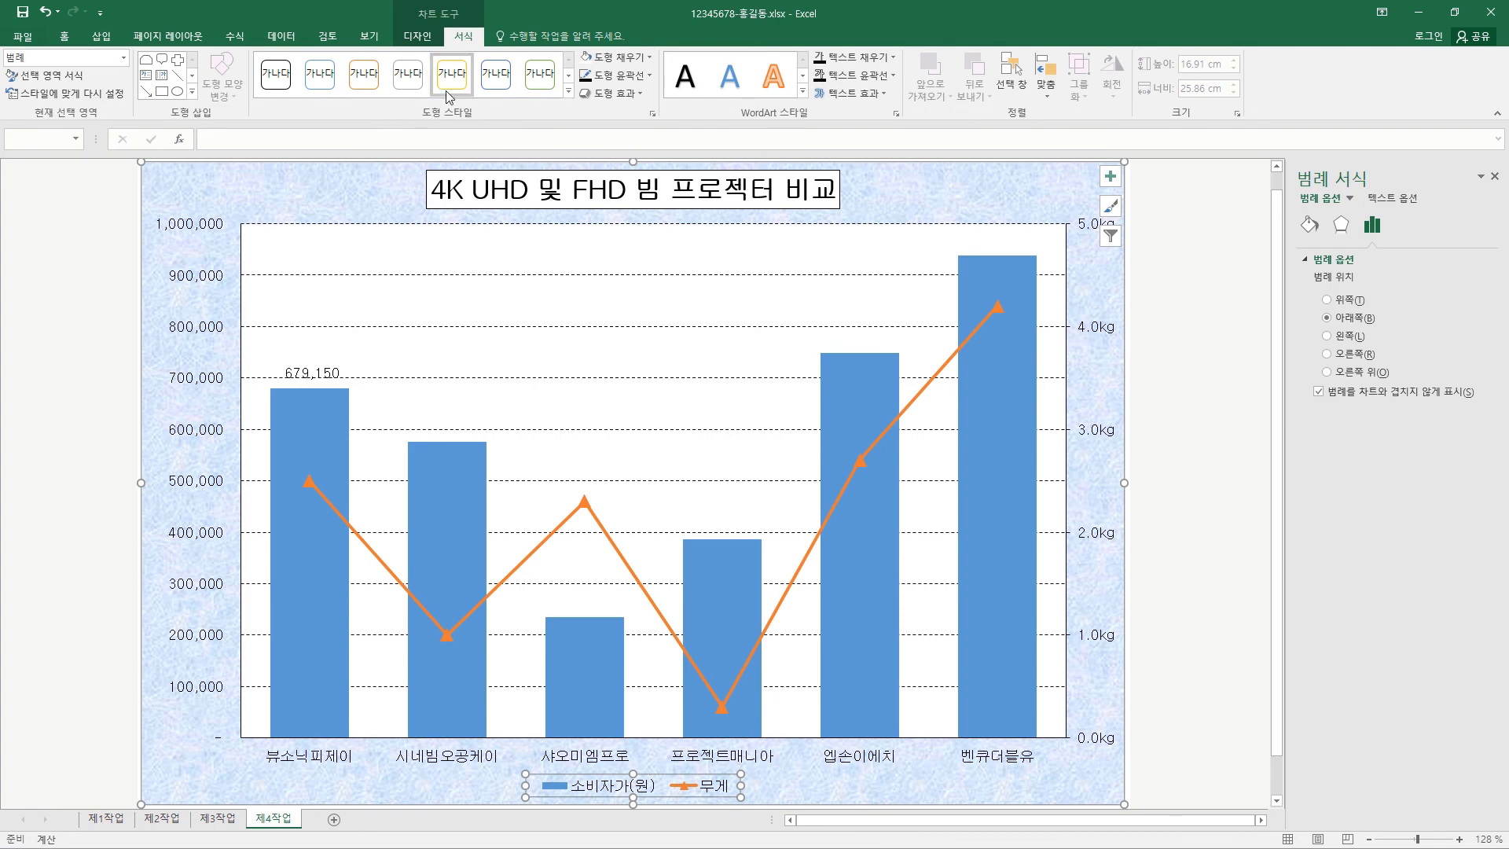
Insert a white-filled rounded rectangular callout of about 3.02 × 1.53 cm above the 뷰소닉피제이 bar, with its tail pointing at the data label
click(192, 92)
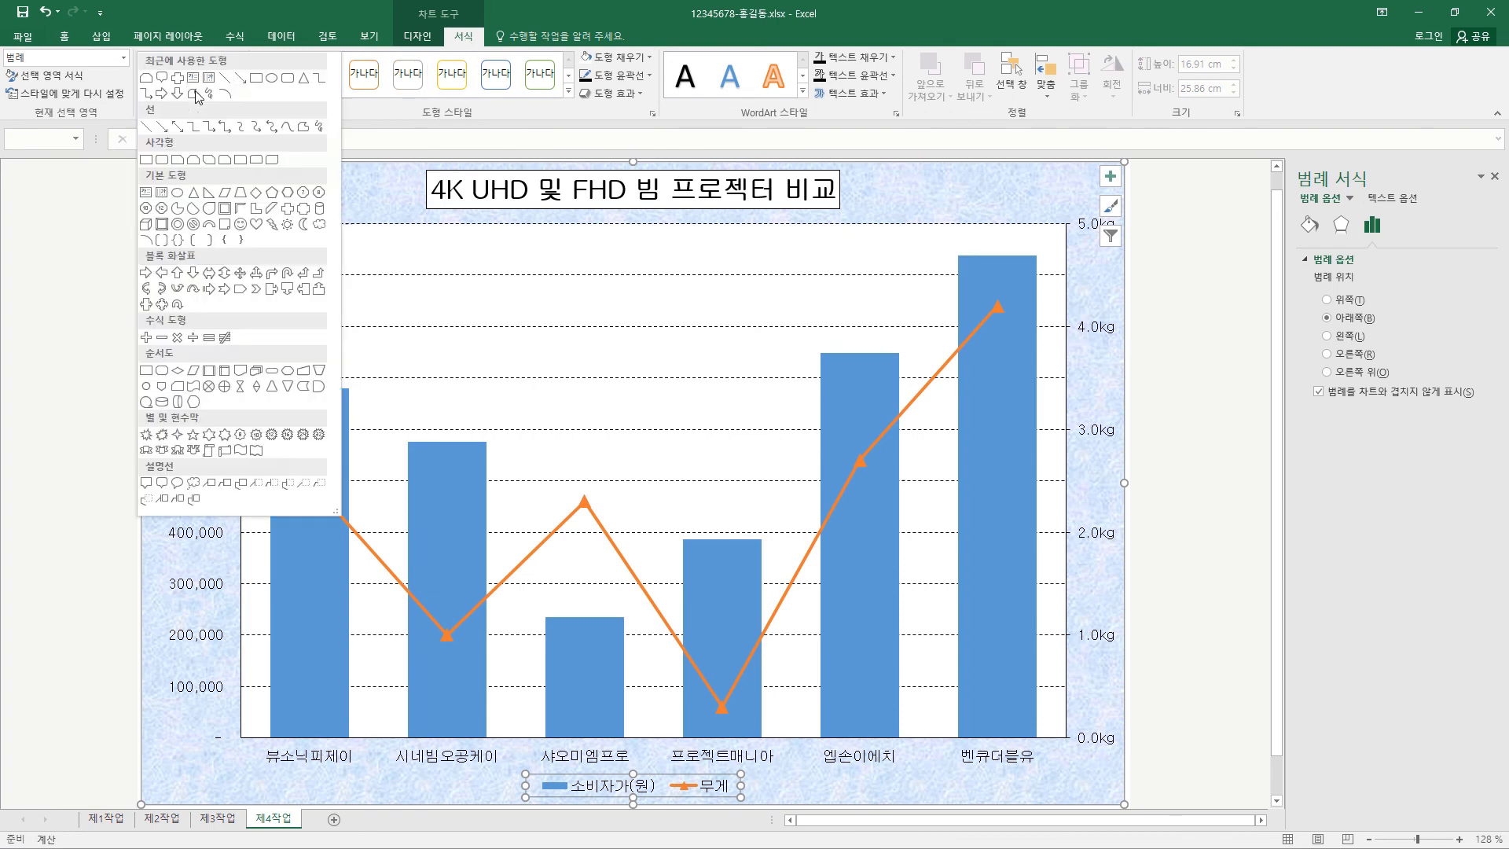
click(164, 482)
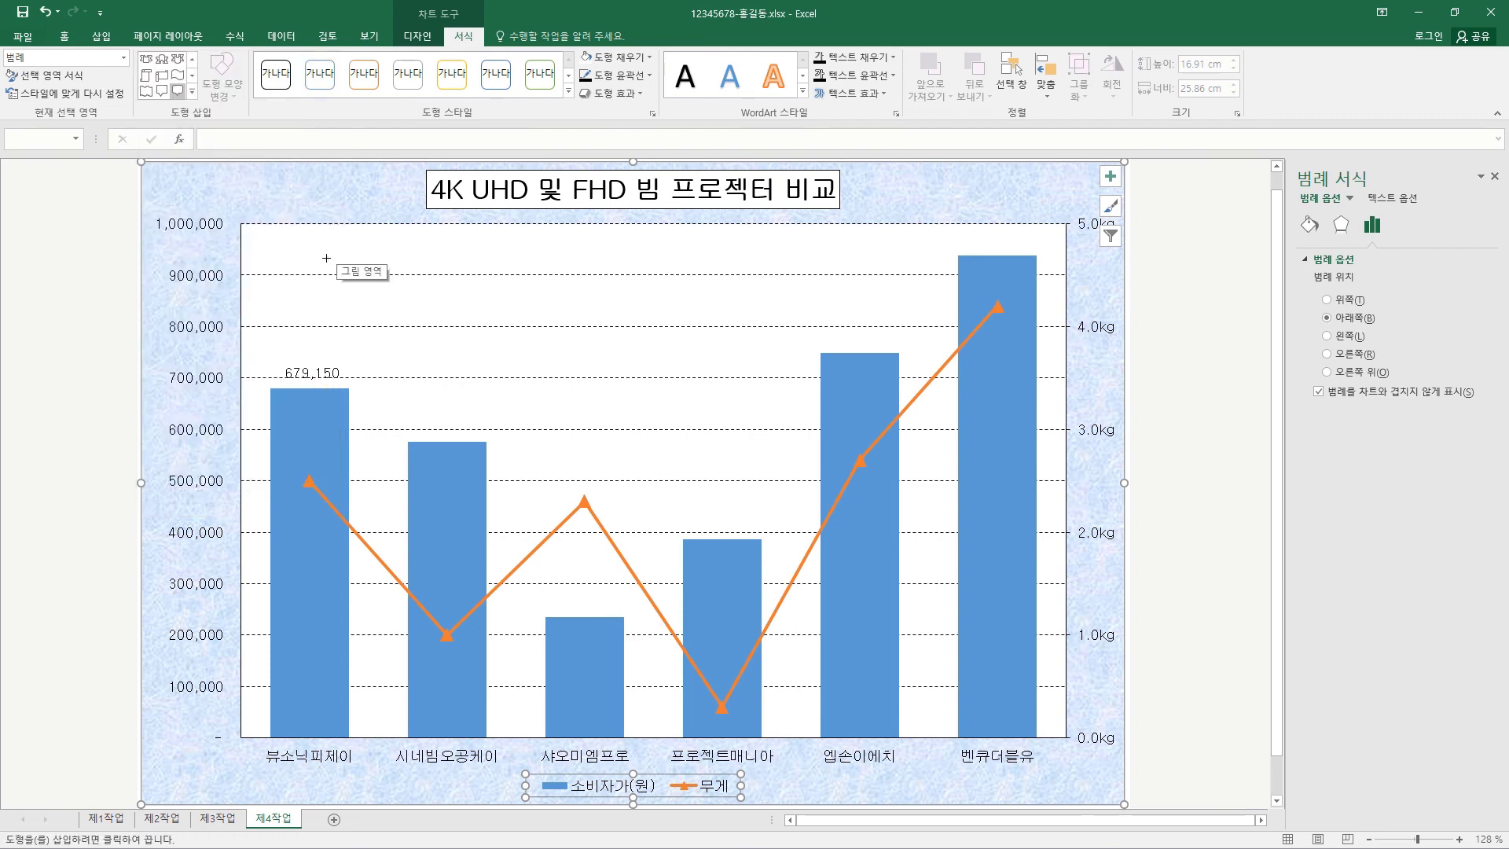
mouse_move(325, 258)
mouse_down()
mouse_move(401, 303)
mouse_move(459, 315)
mouse_move(315, 353)
mouse_up()
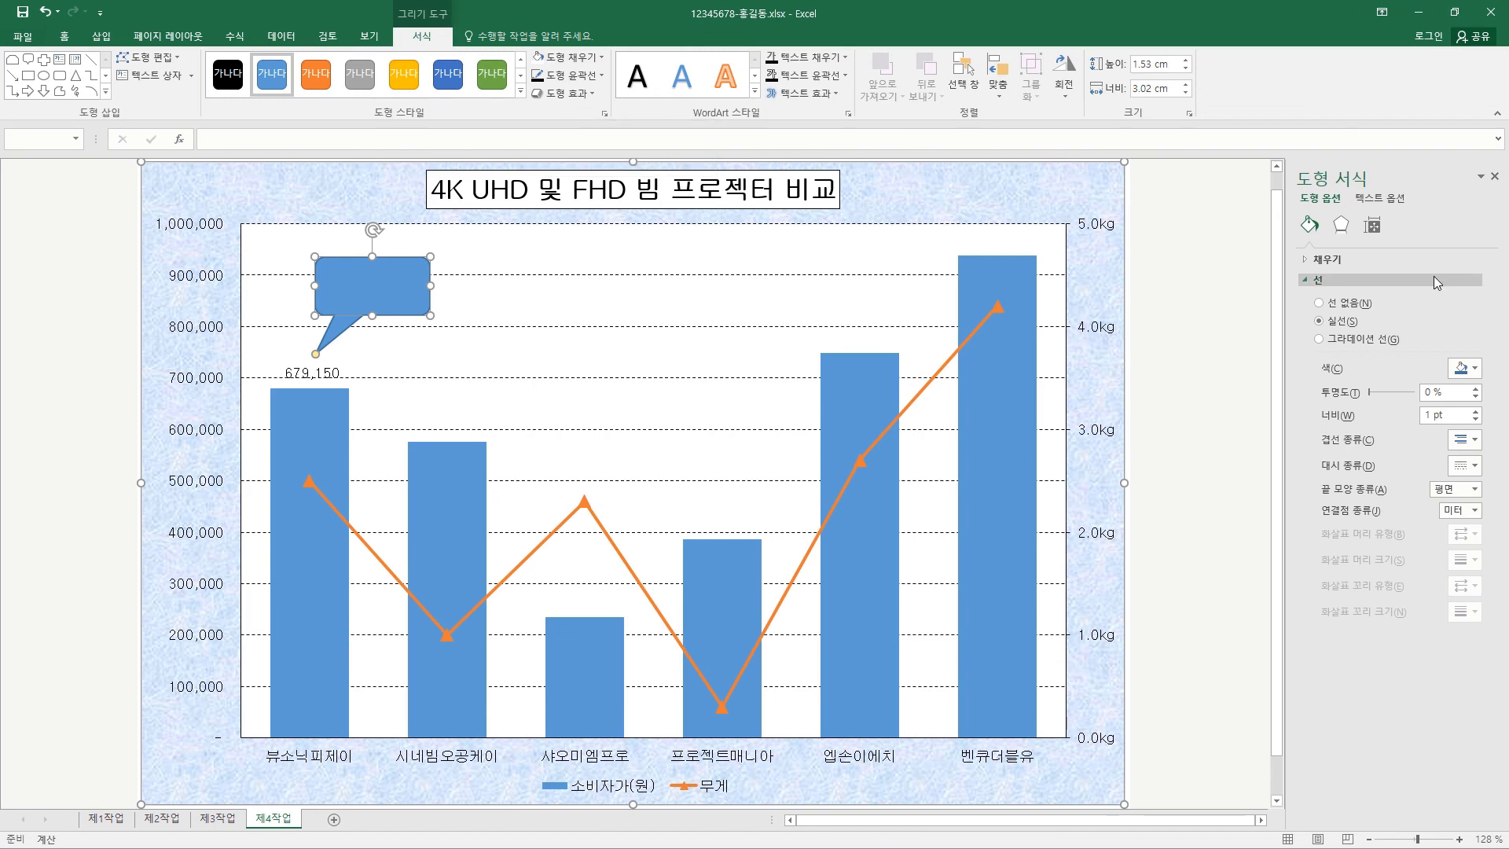
click(601, 56)
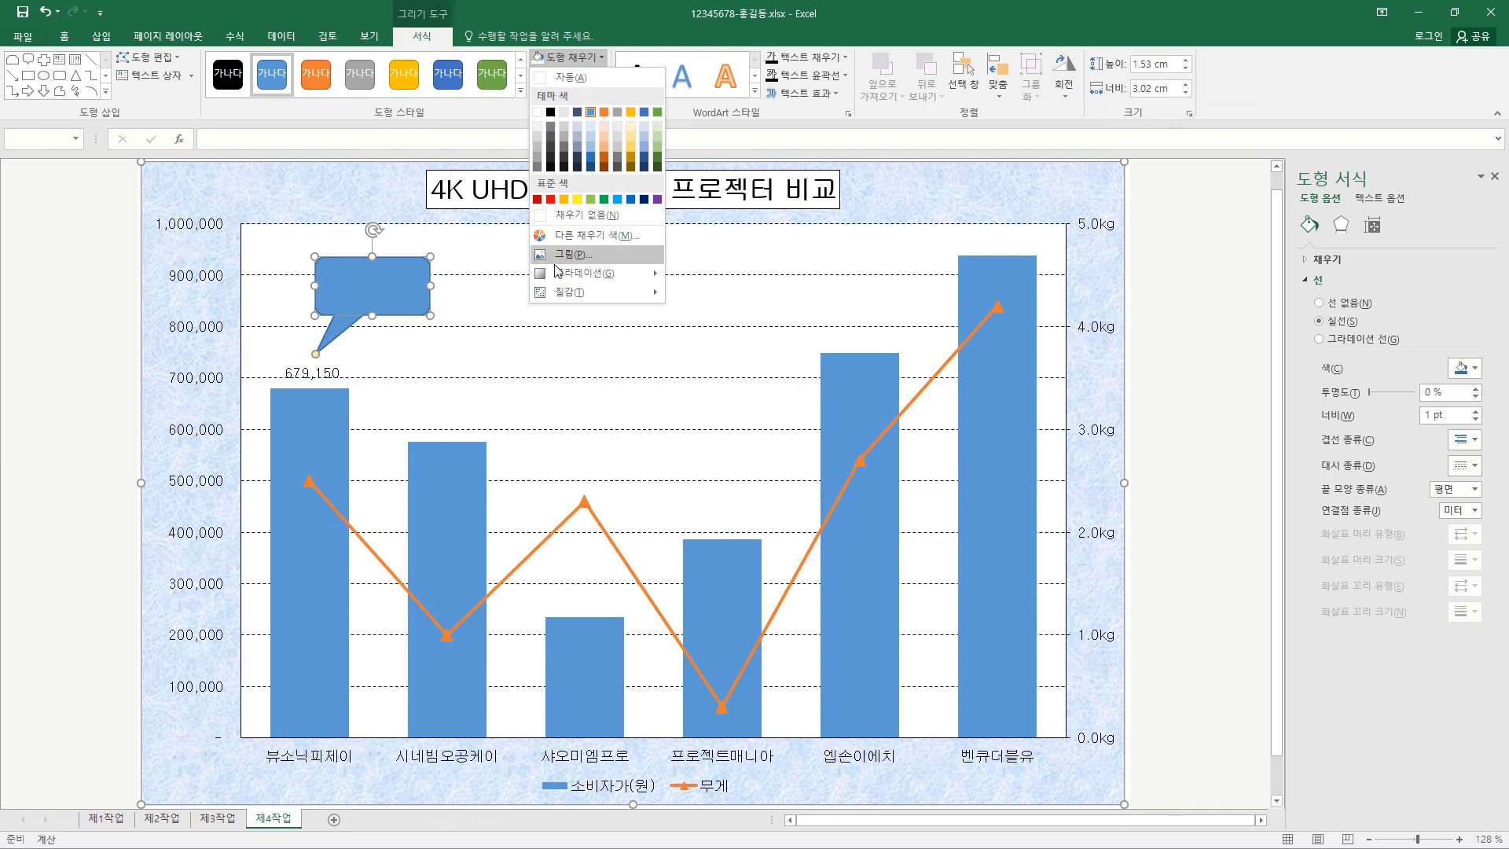
click(578, 212)
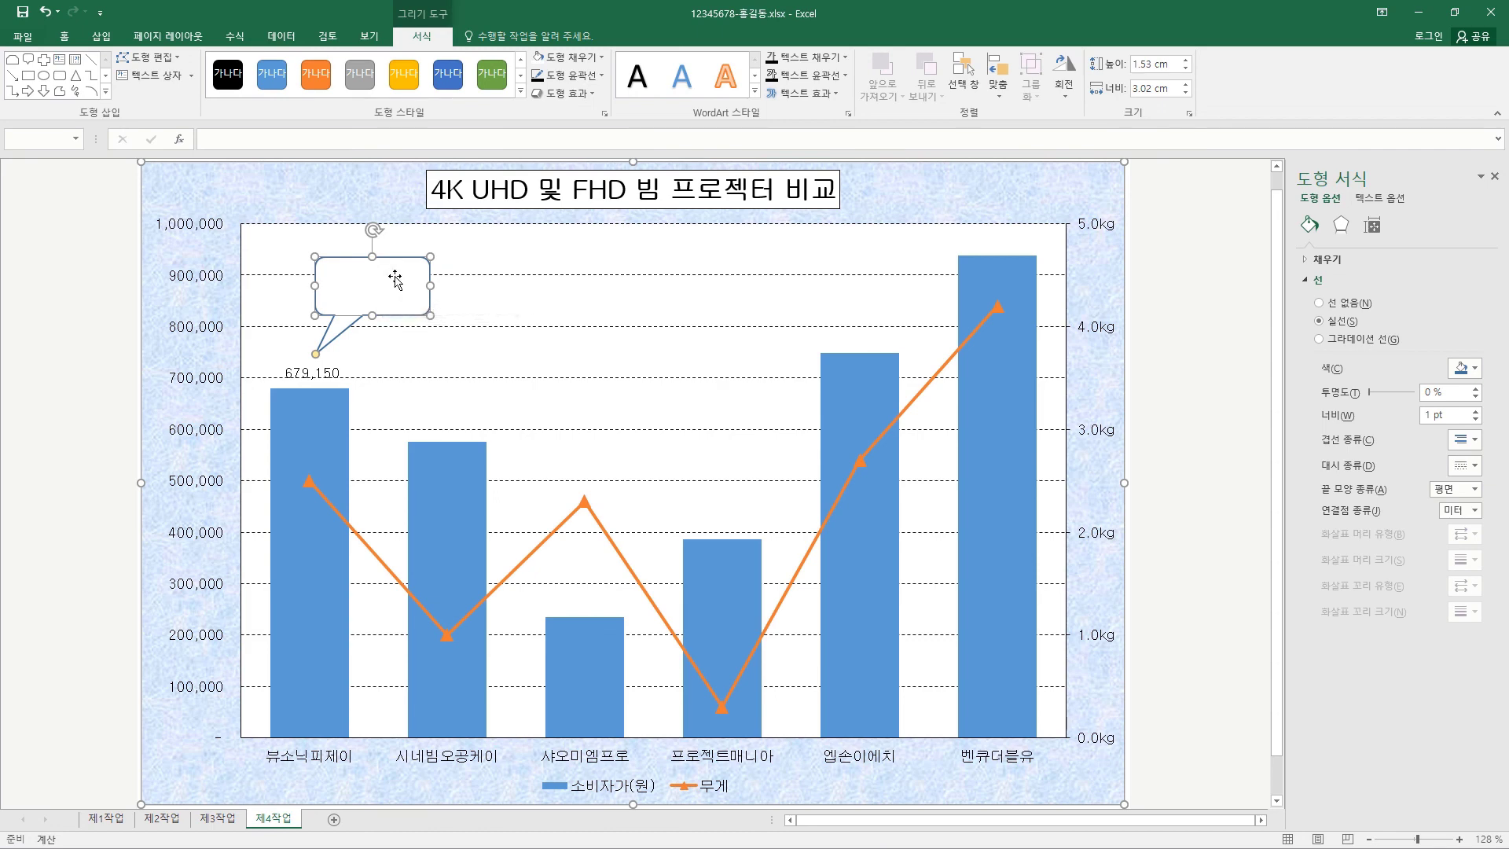
Format the callout's text as 굴림, 11 pt, black, and centered both vertically and horizontally
click(65, 37)
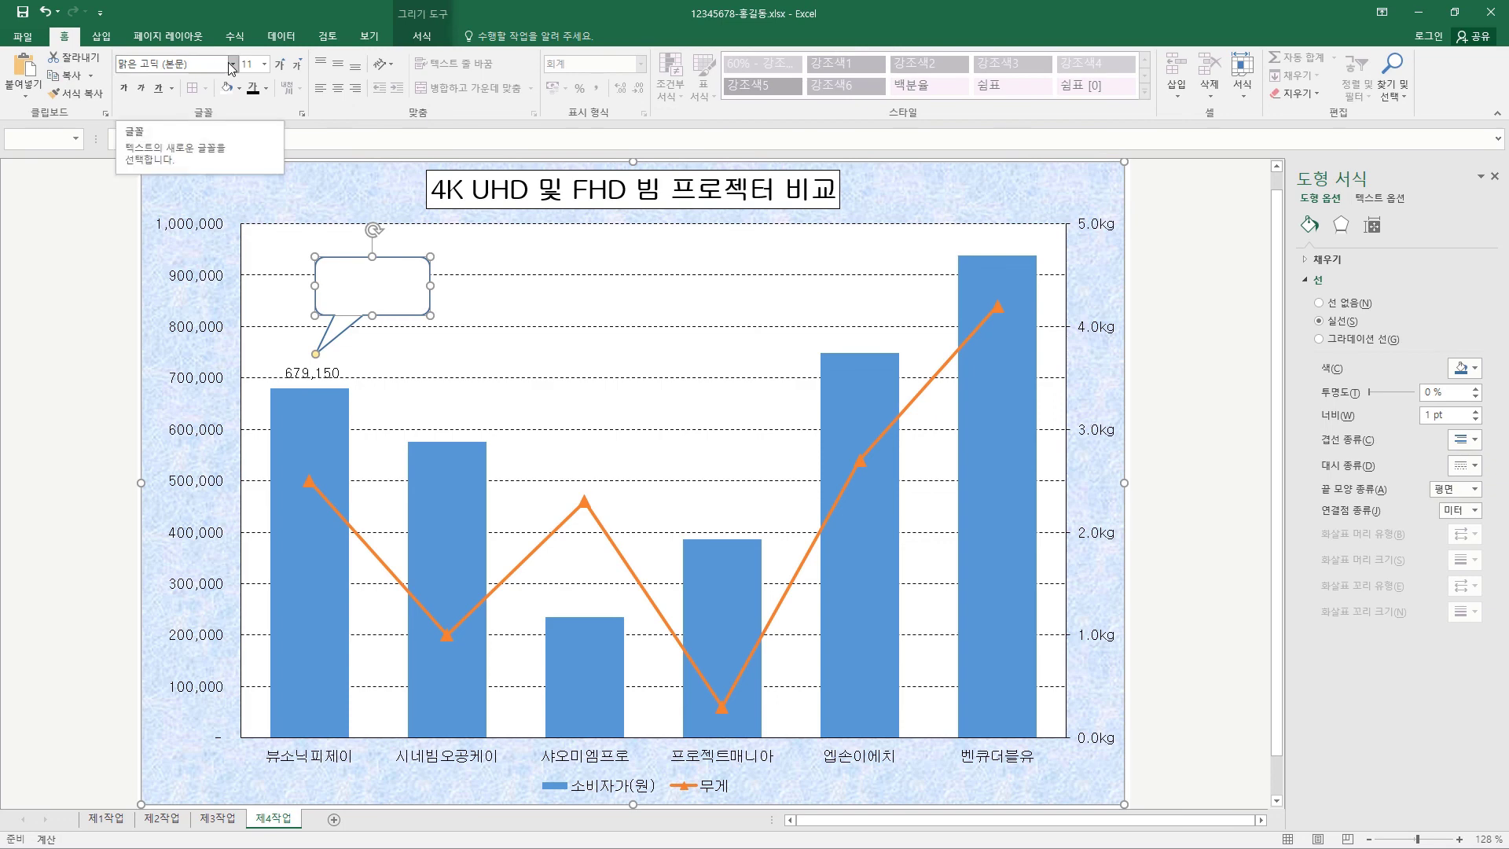
click(231, 64)
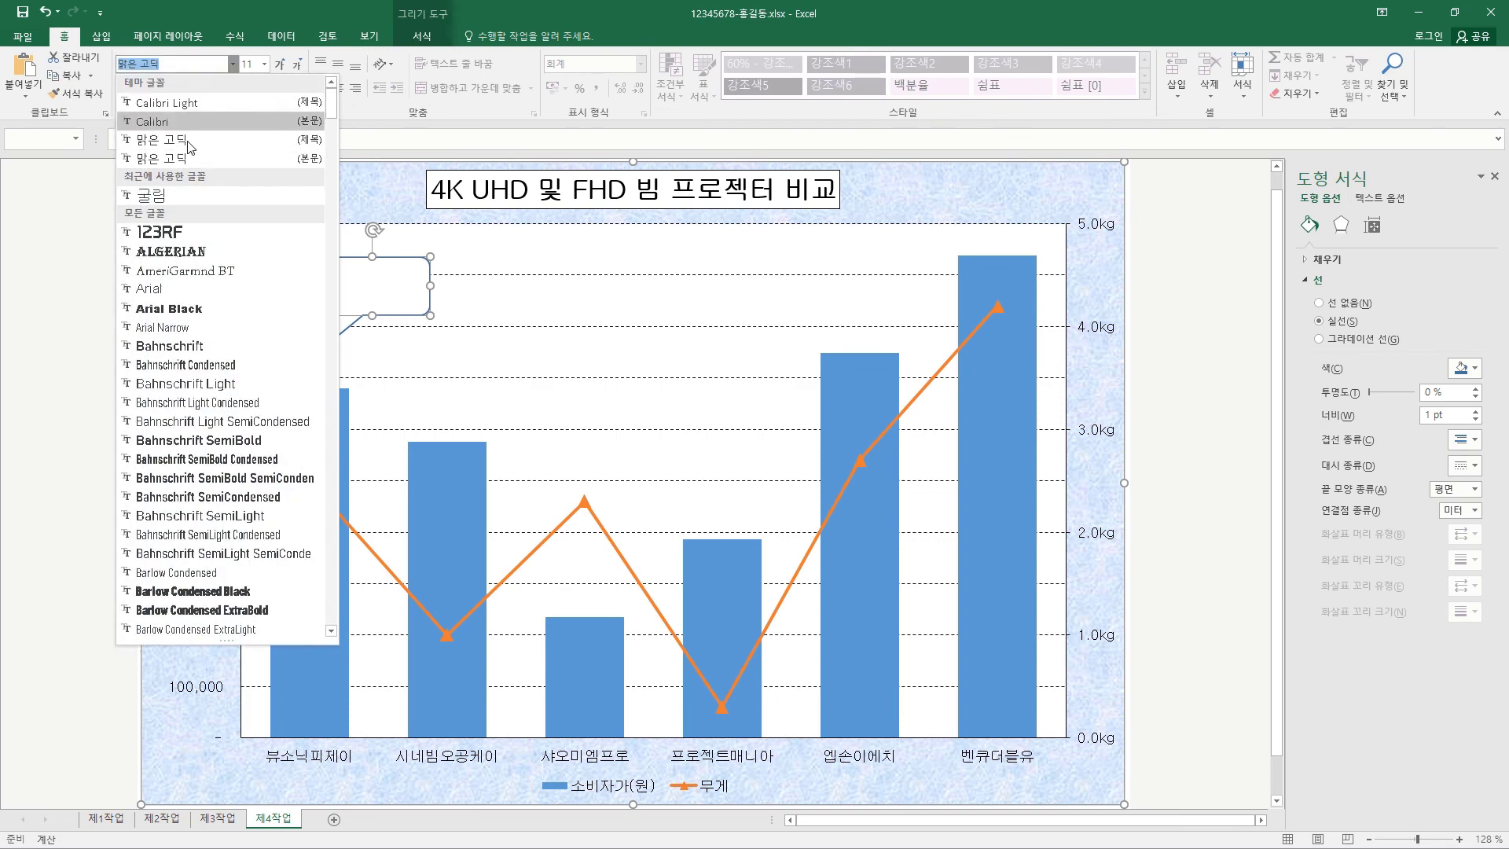
click(175, 195)
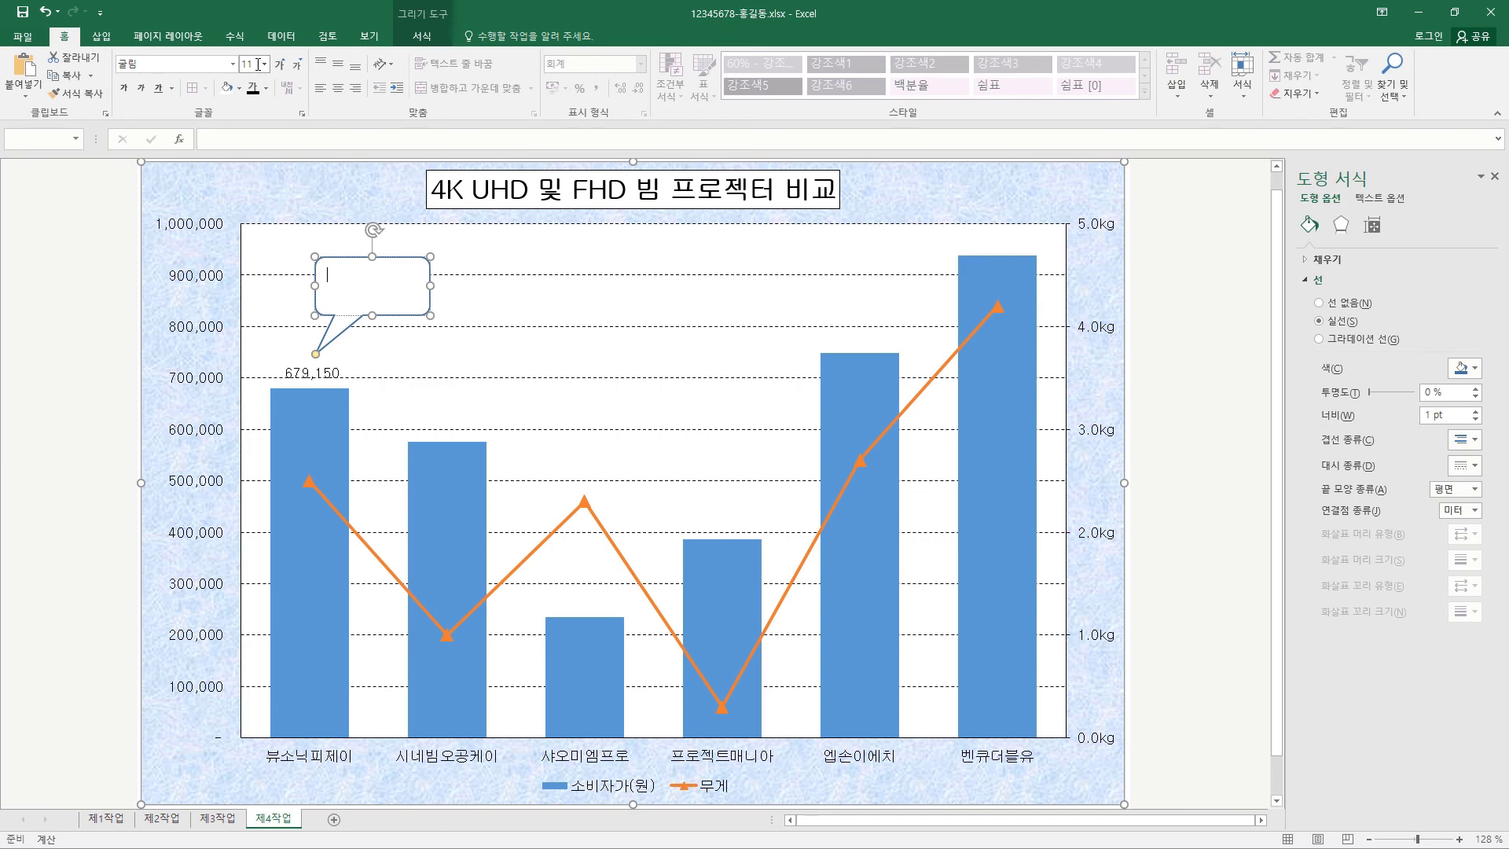
key(Return)
click(339, 66)
click(337, 90)
click(266, 88)
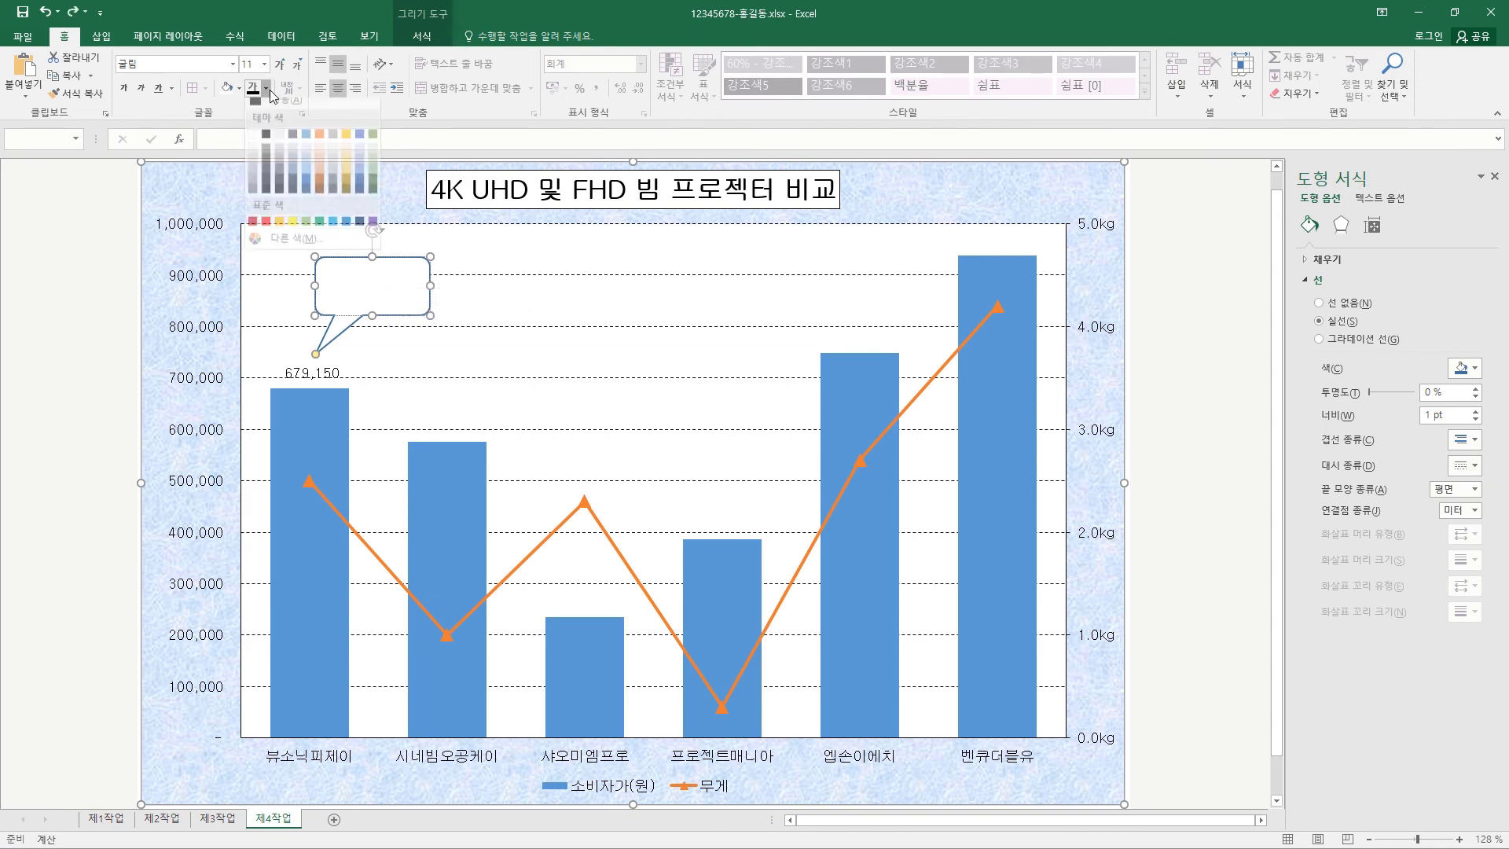
click(428, 283)
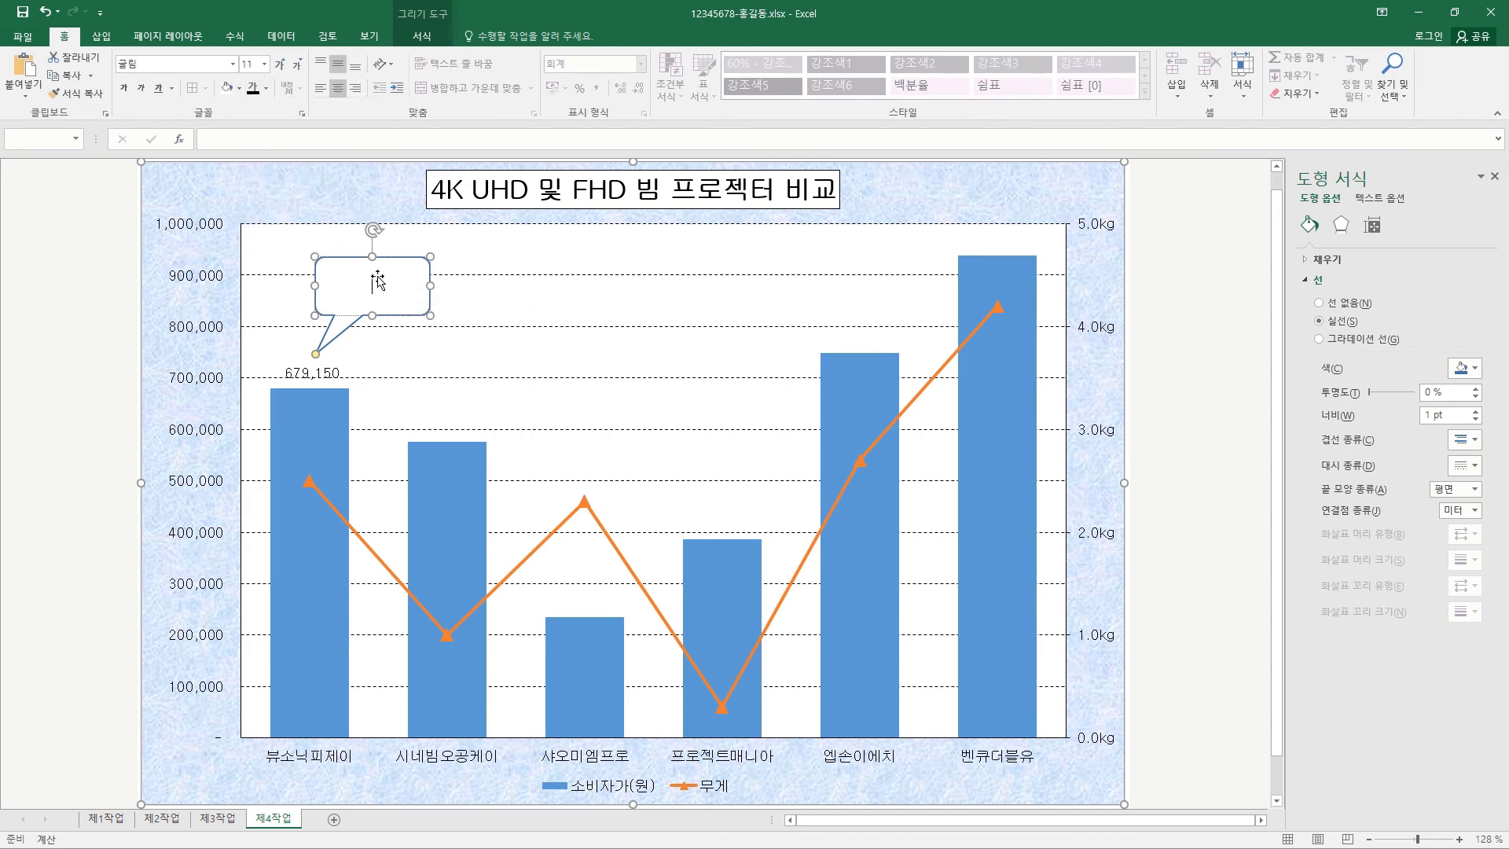
Enter the text 홈시네마용 in the callout and deselect it
text(홈시네마용)
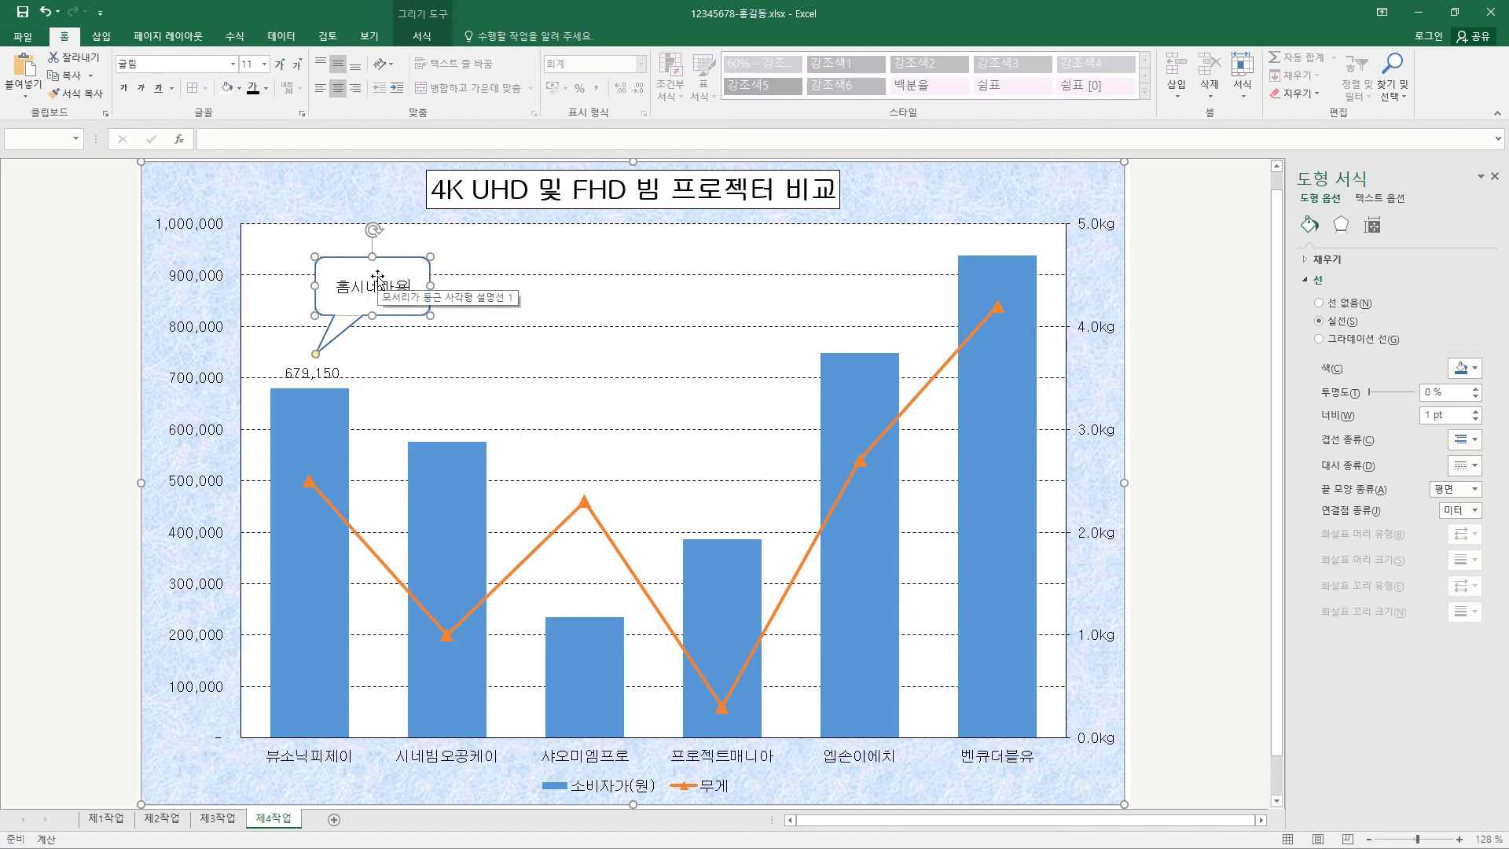
click(620, 37)
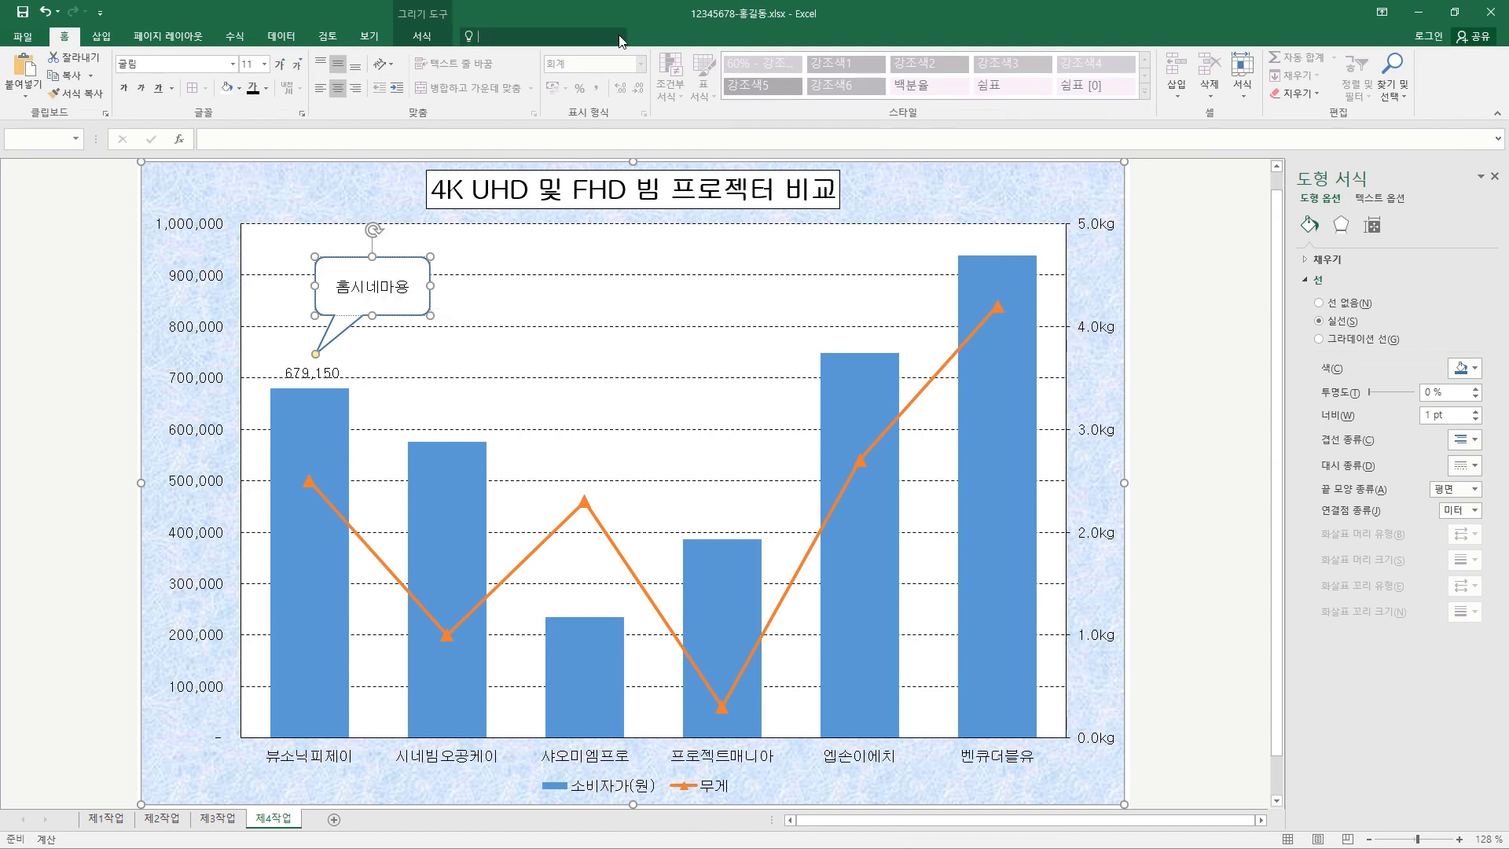
click(498, 265)
click(514, 292)
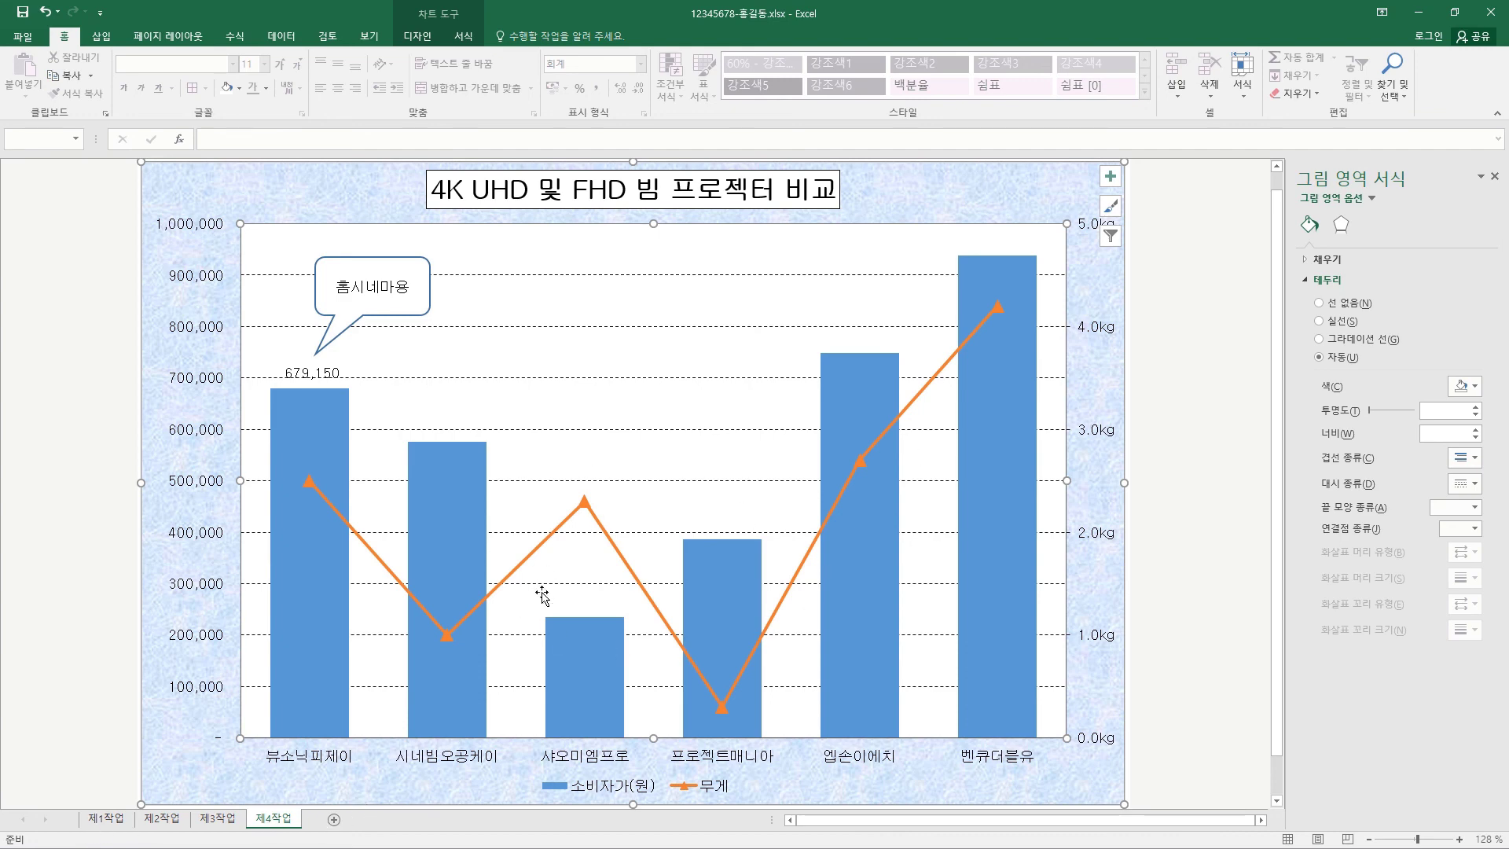
mouse_move(692, 635)
click(327, 590)
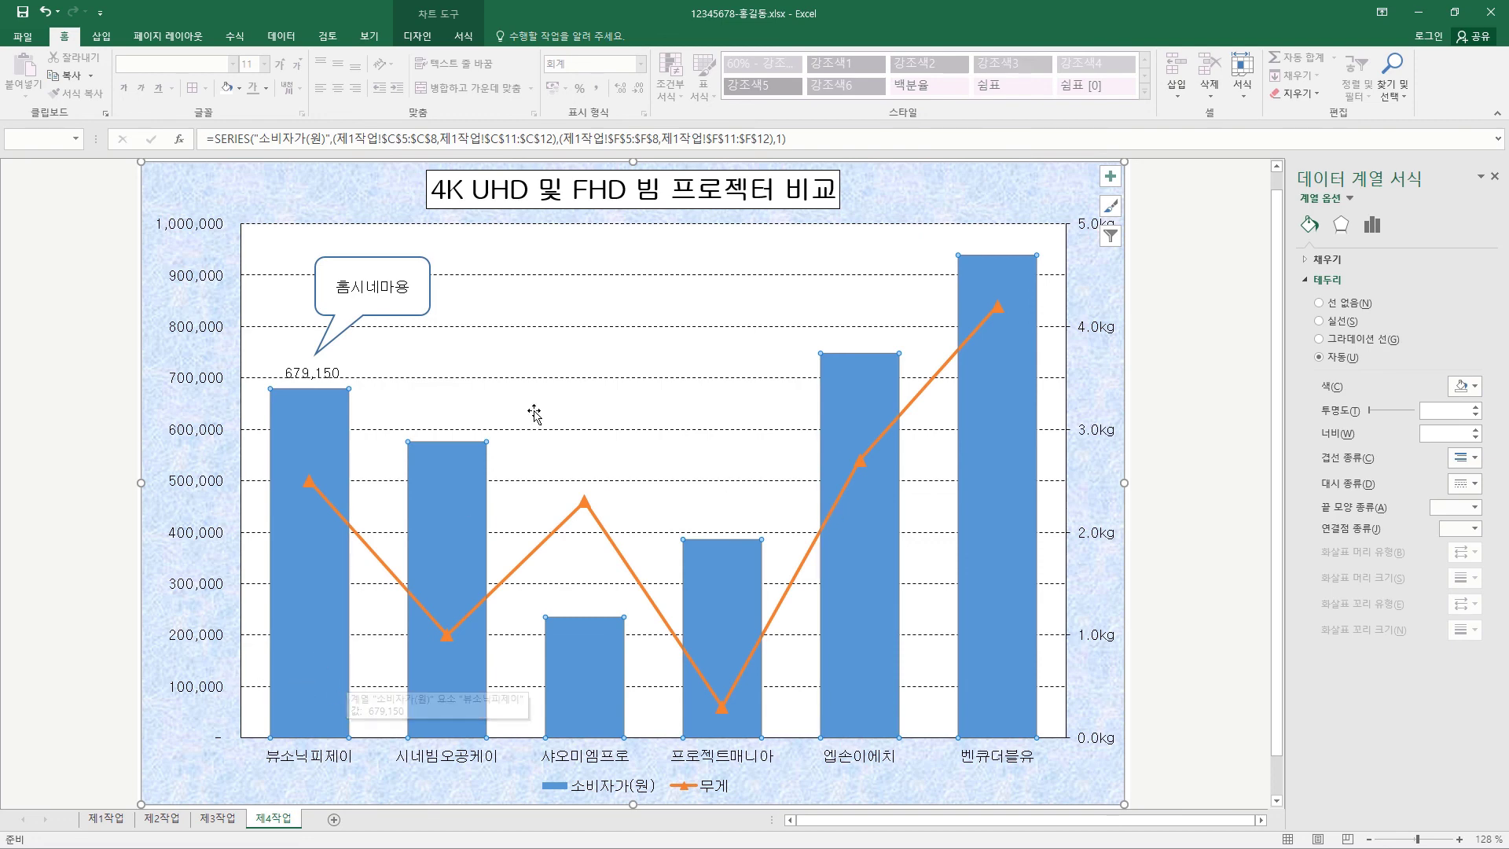
click(1176, 617)
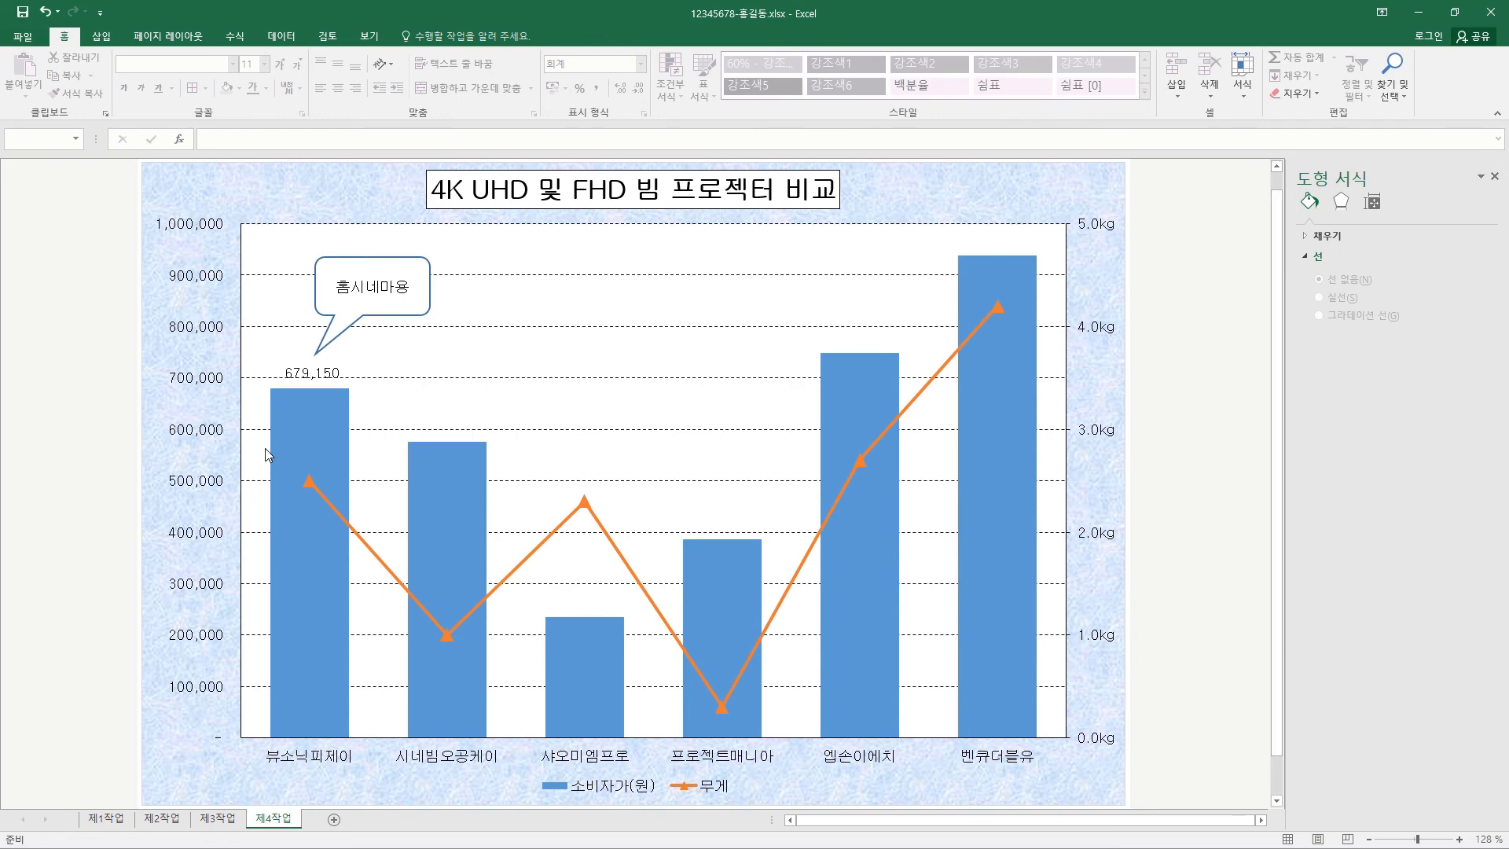
Try a gap width (간격 너비) of 125% on the 소비자가(원) bars, and set it back to 75%
click(316, 609)
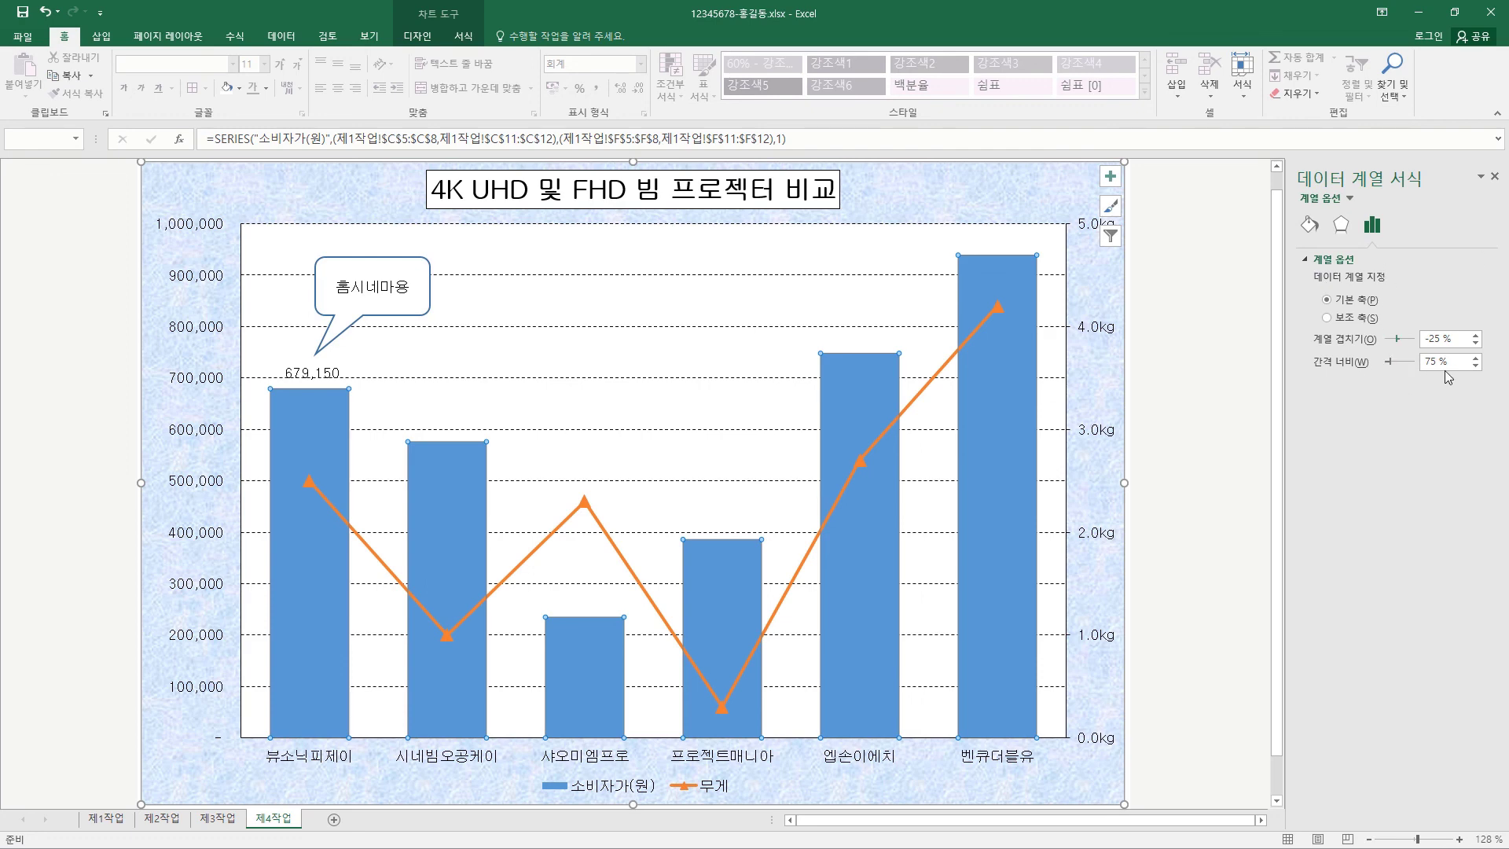
drag(1434, 364, 1402, 367)
text(125)
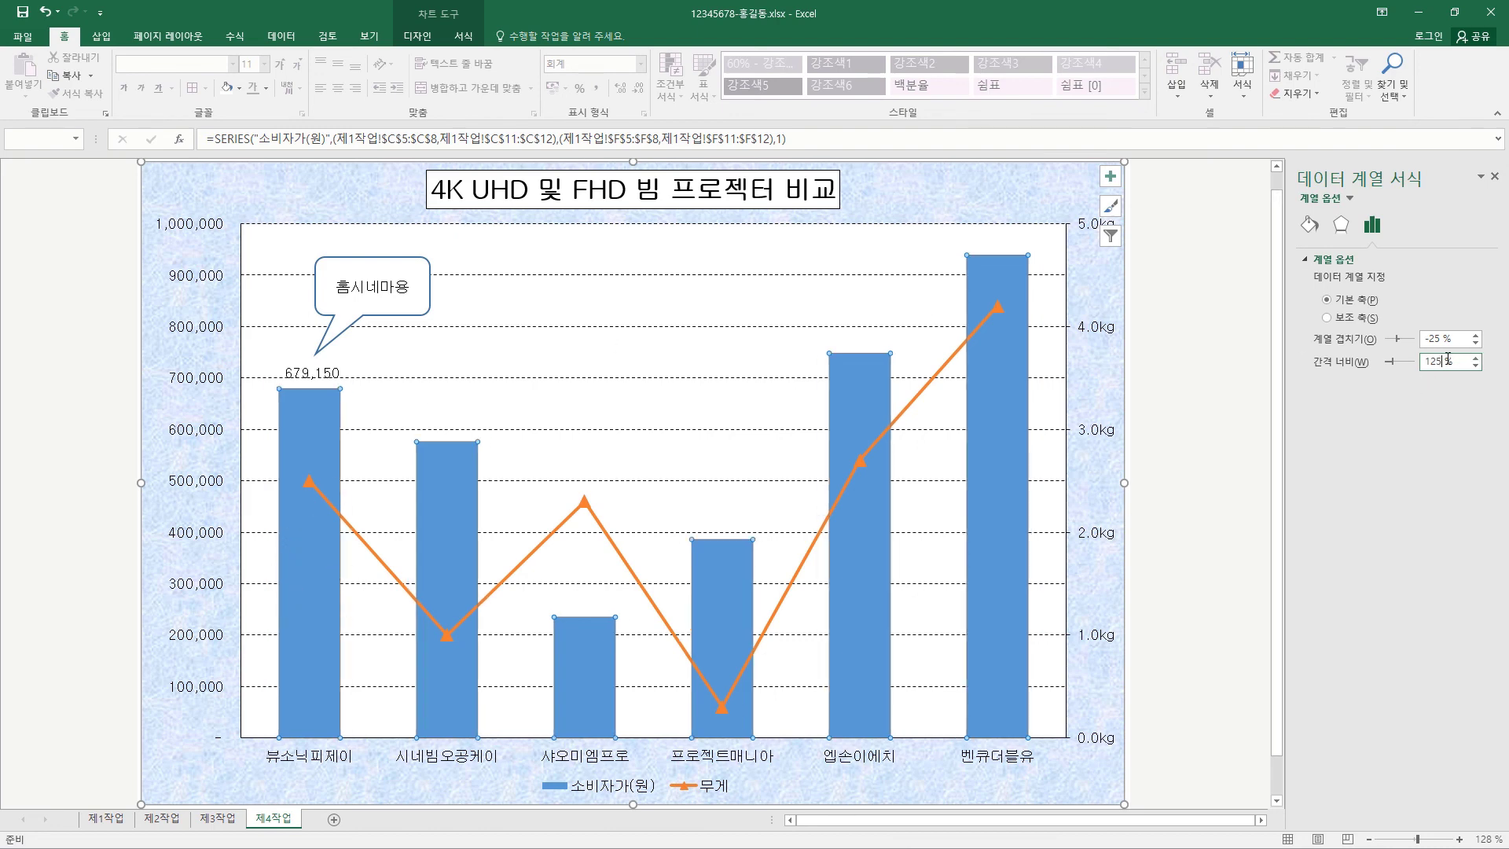
drag(1446, 363, 1398, 362)
text(75)
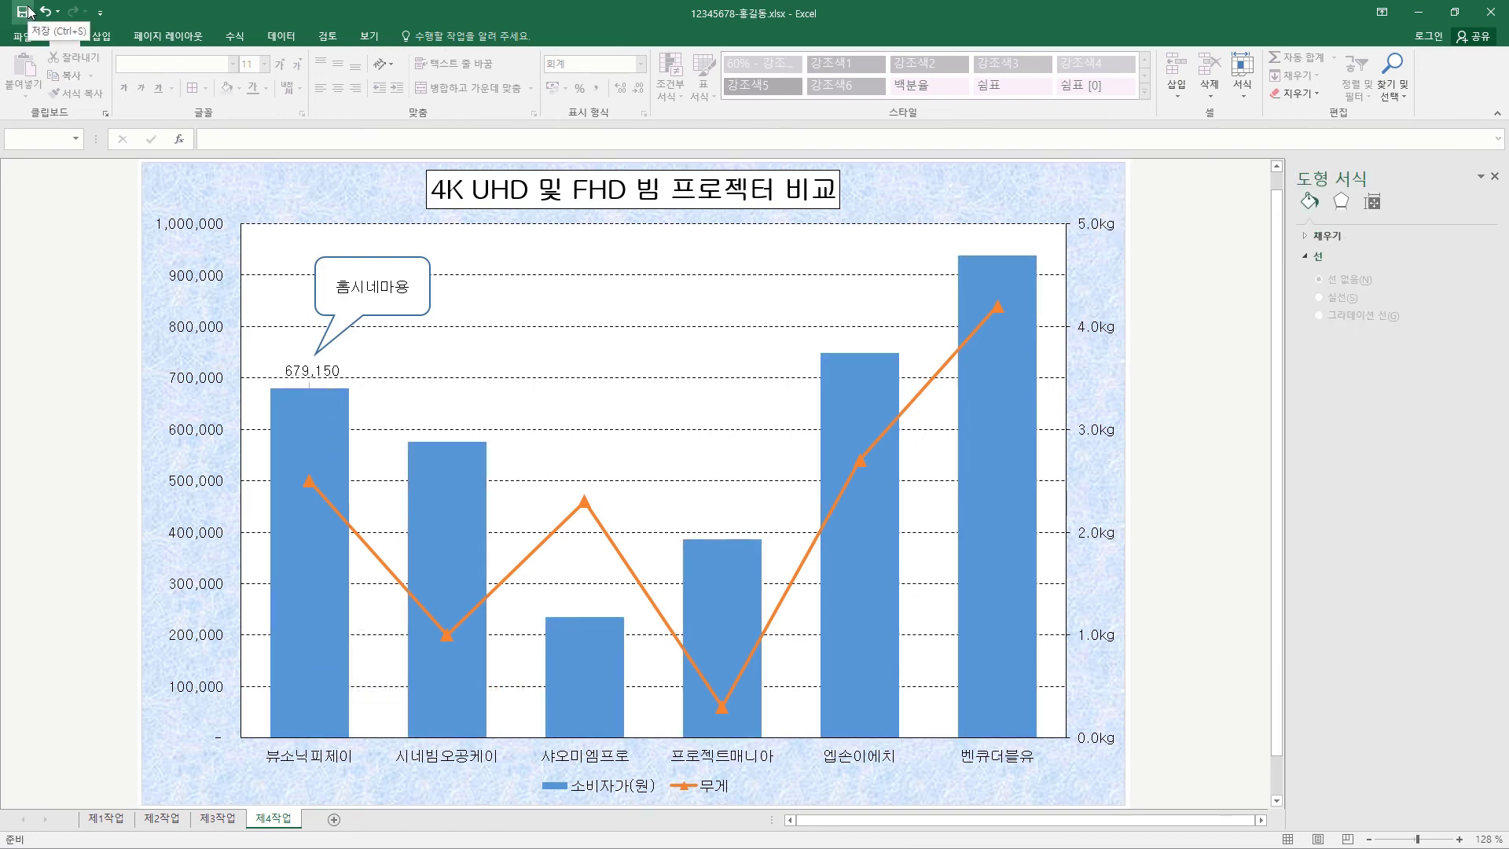
Save the workbook with the finished 제4작업 chart
click(22, 13)
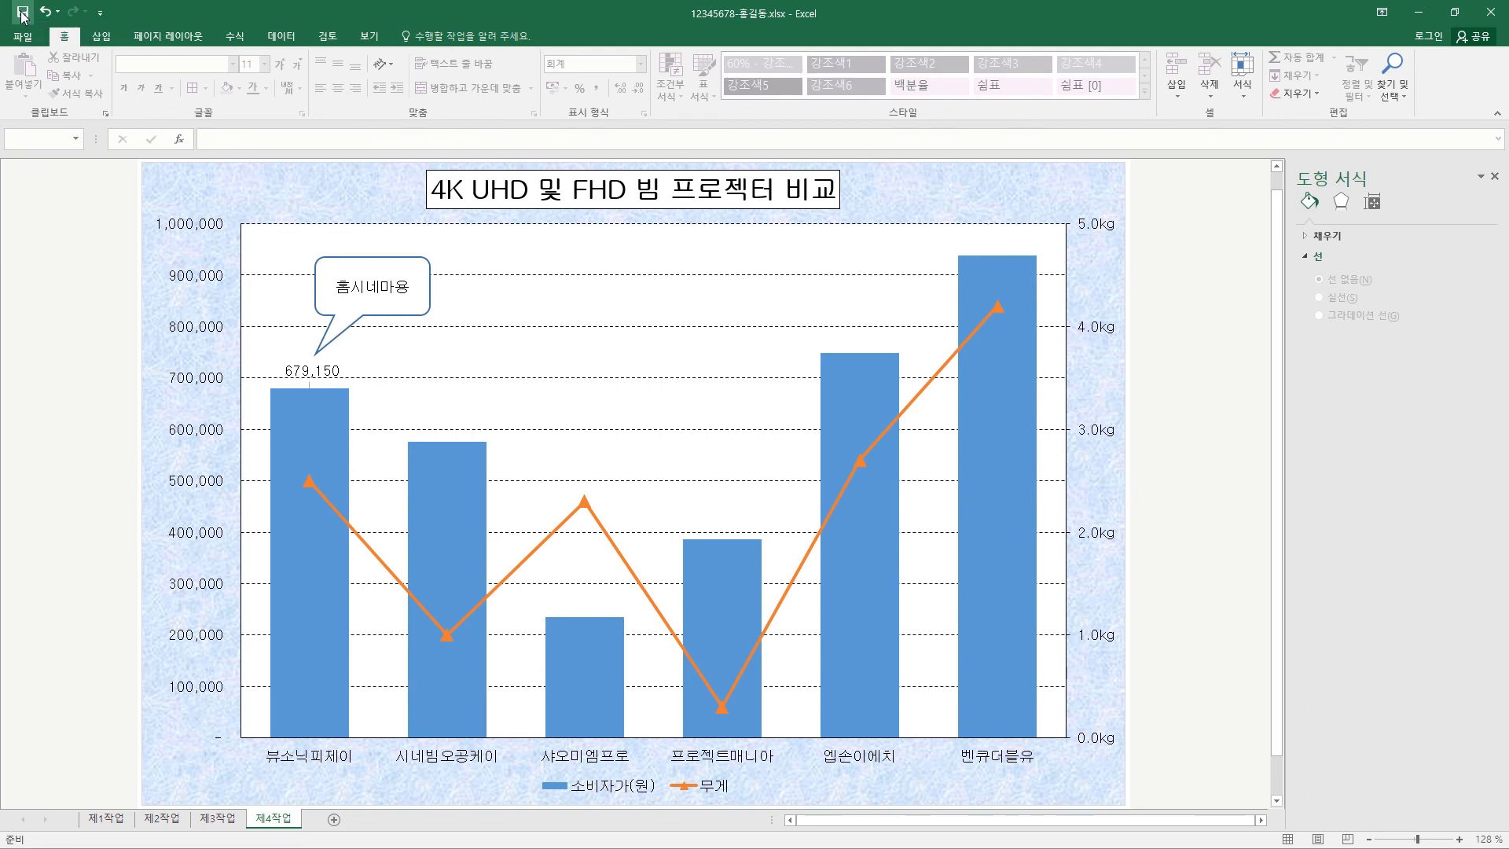